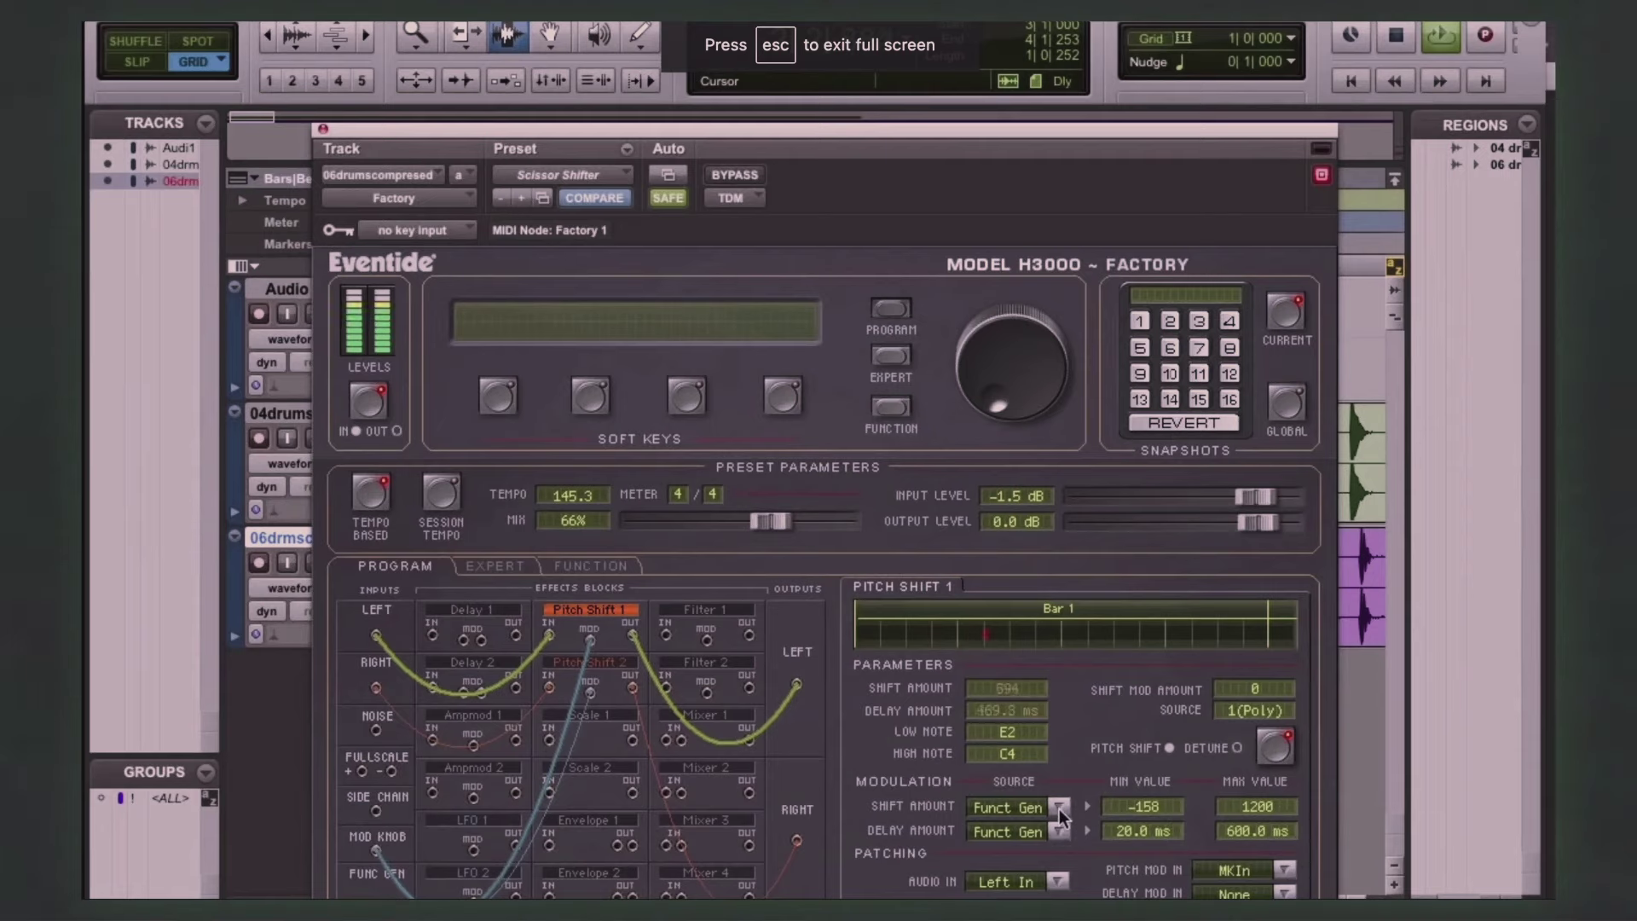
# Step: Set Pitch Shift 1's shift-amount modulation source to Mod Wheel and load the MC BupBupBupBup filter preset
pyautogui.click(1059, 808)
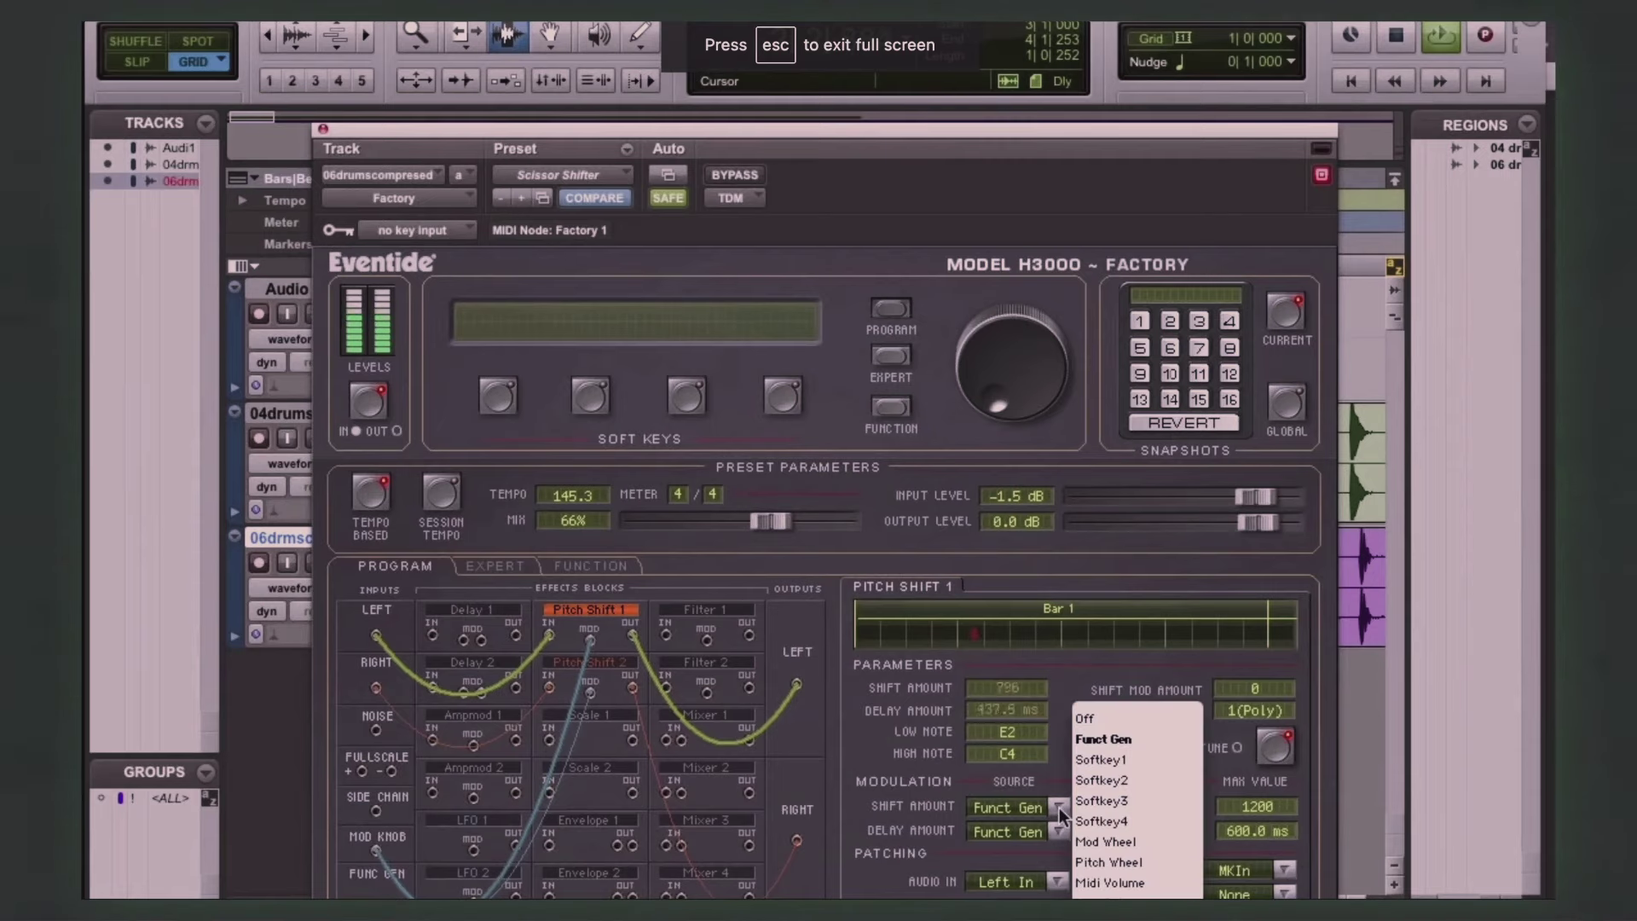
pyautogui.click(1110, 841)
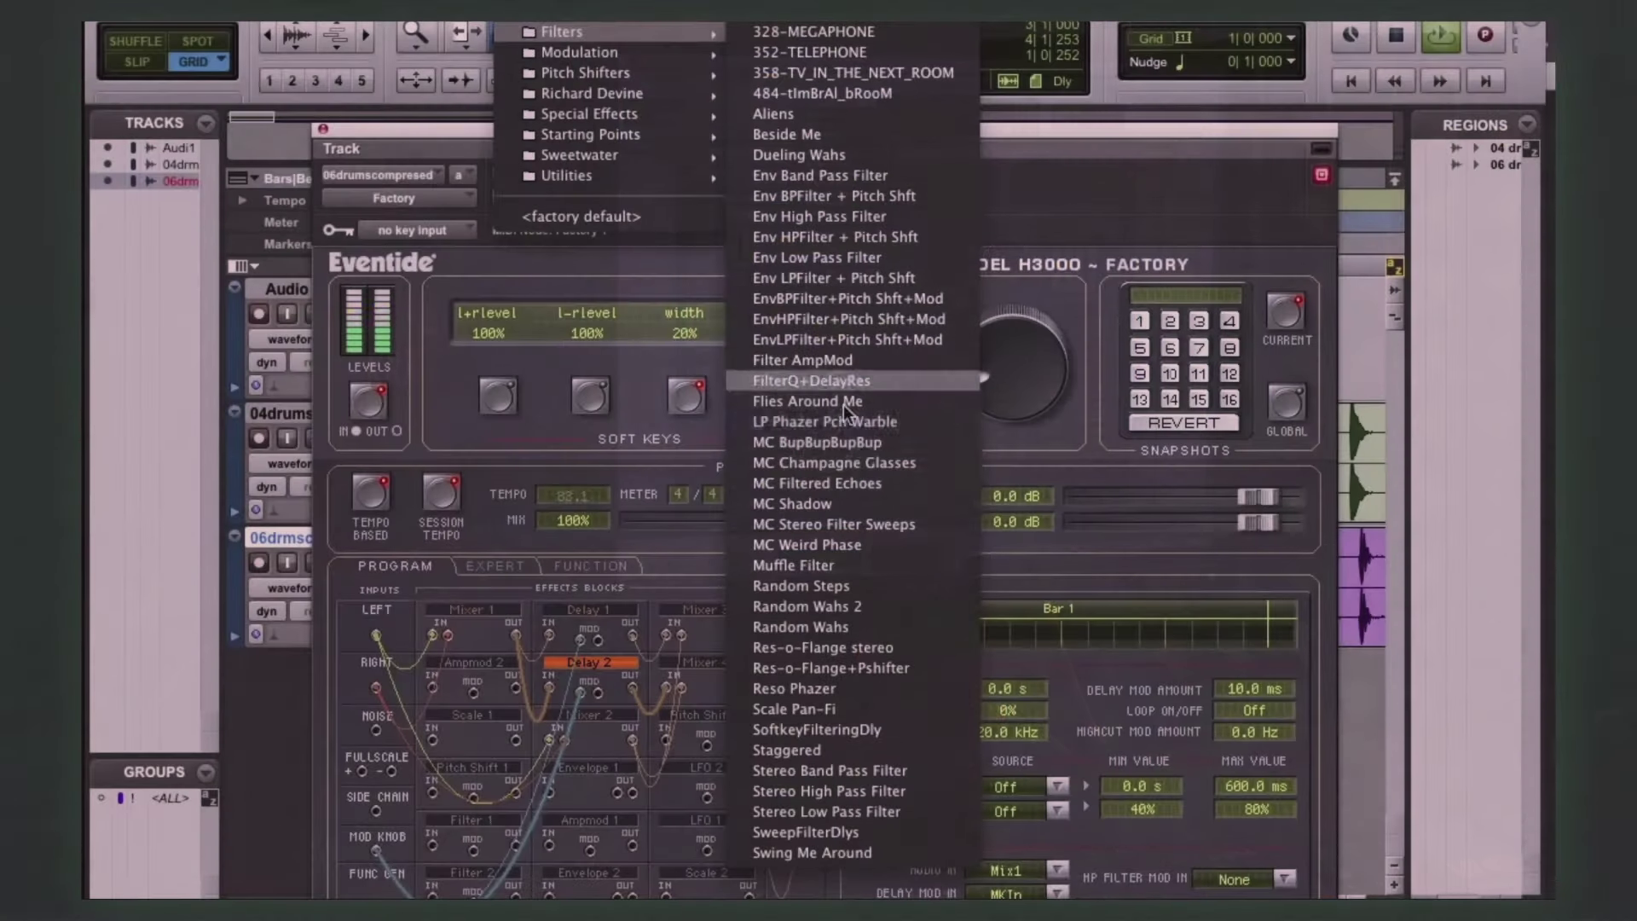
pyautogui.click(852, 443)
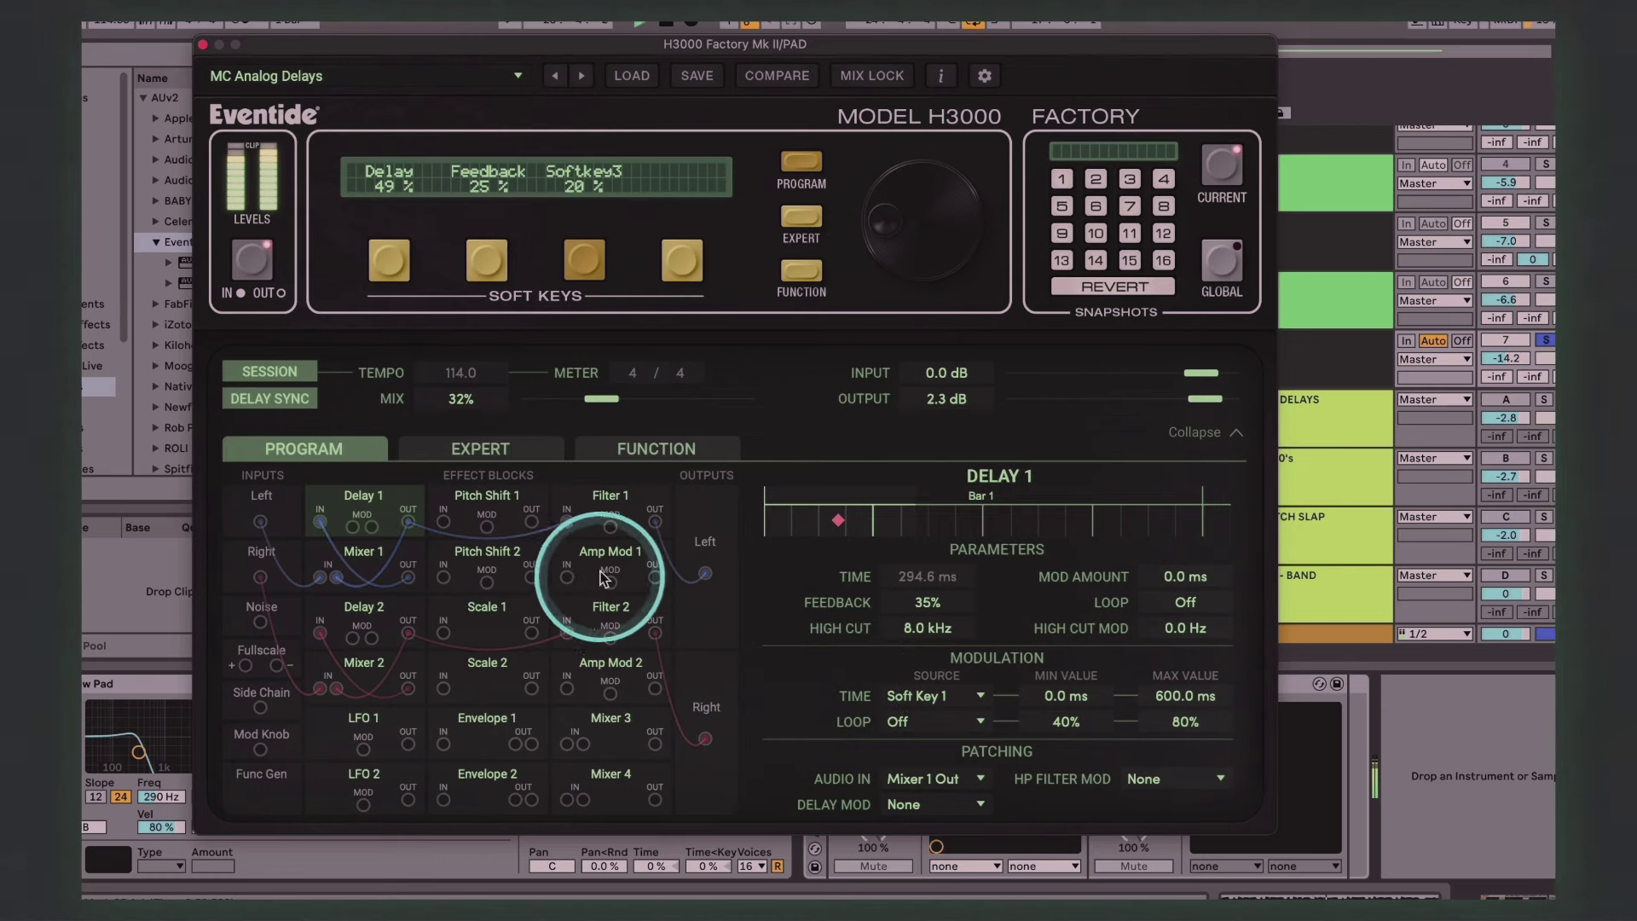
# Step: Show the Amp Mod 1 block's parameters and the Expert page of the MC Analog Delays preset
pyautogui.click(602, 559)
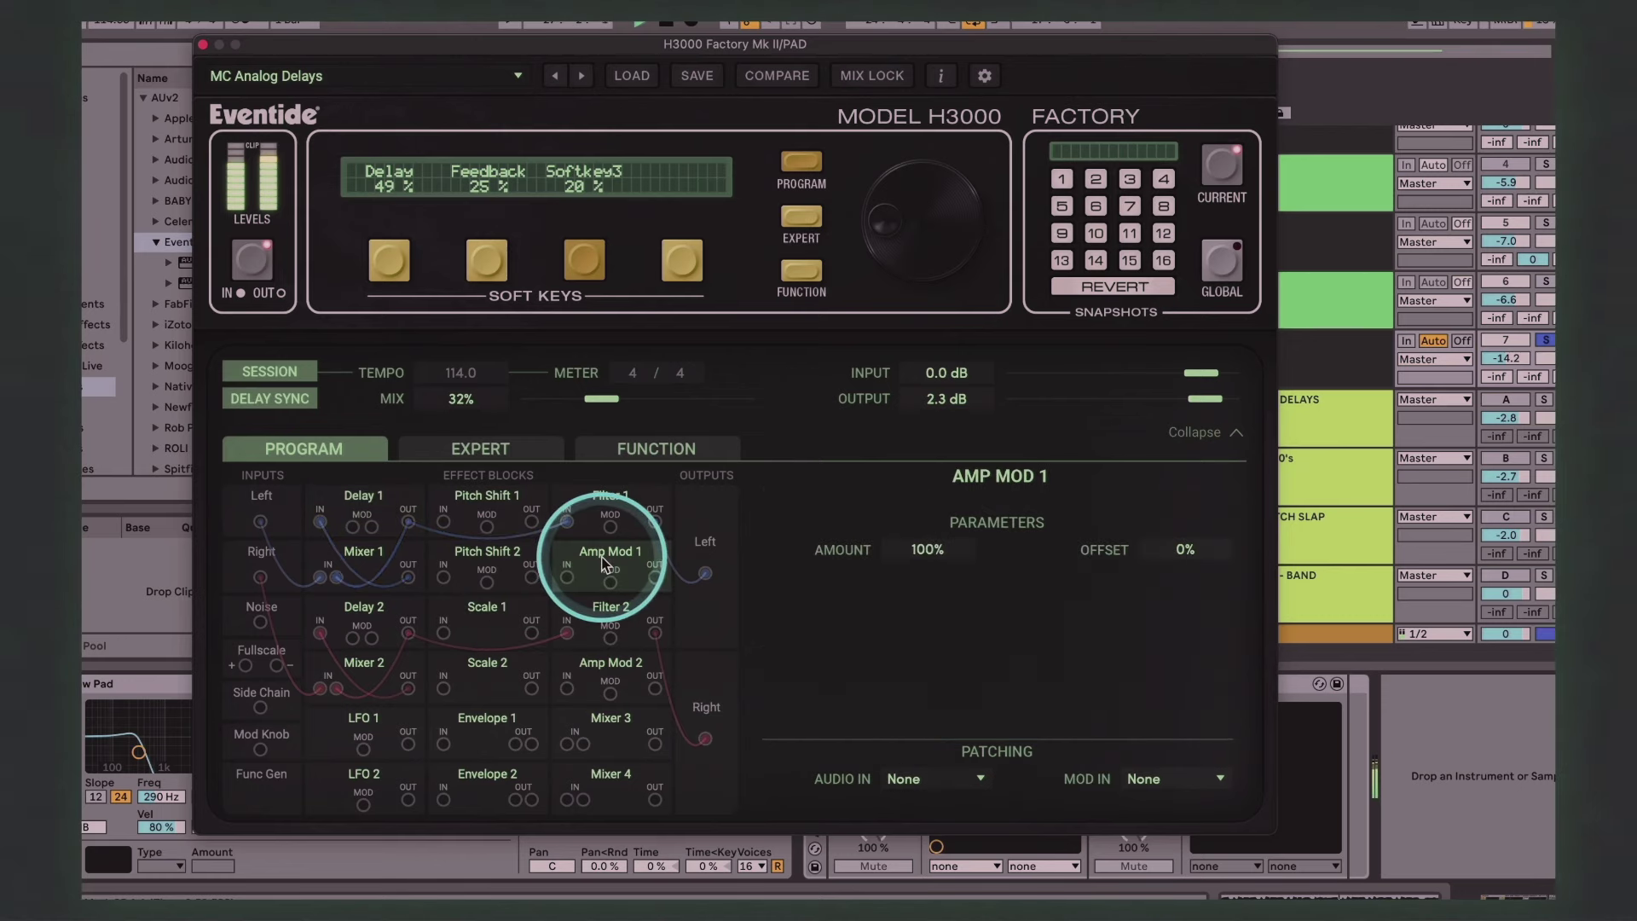
pyautogui.click(481, 449)
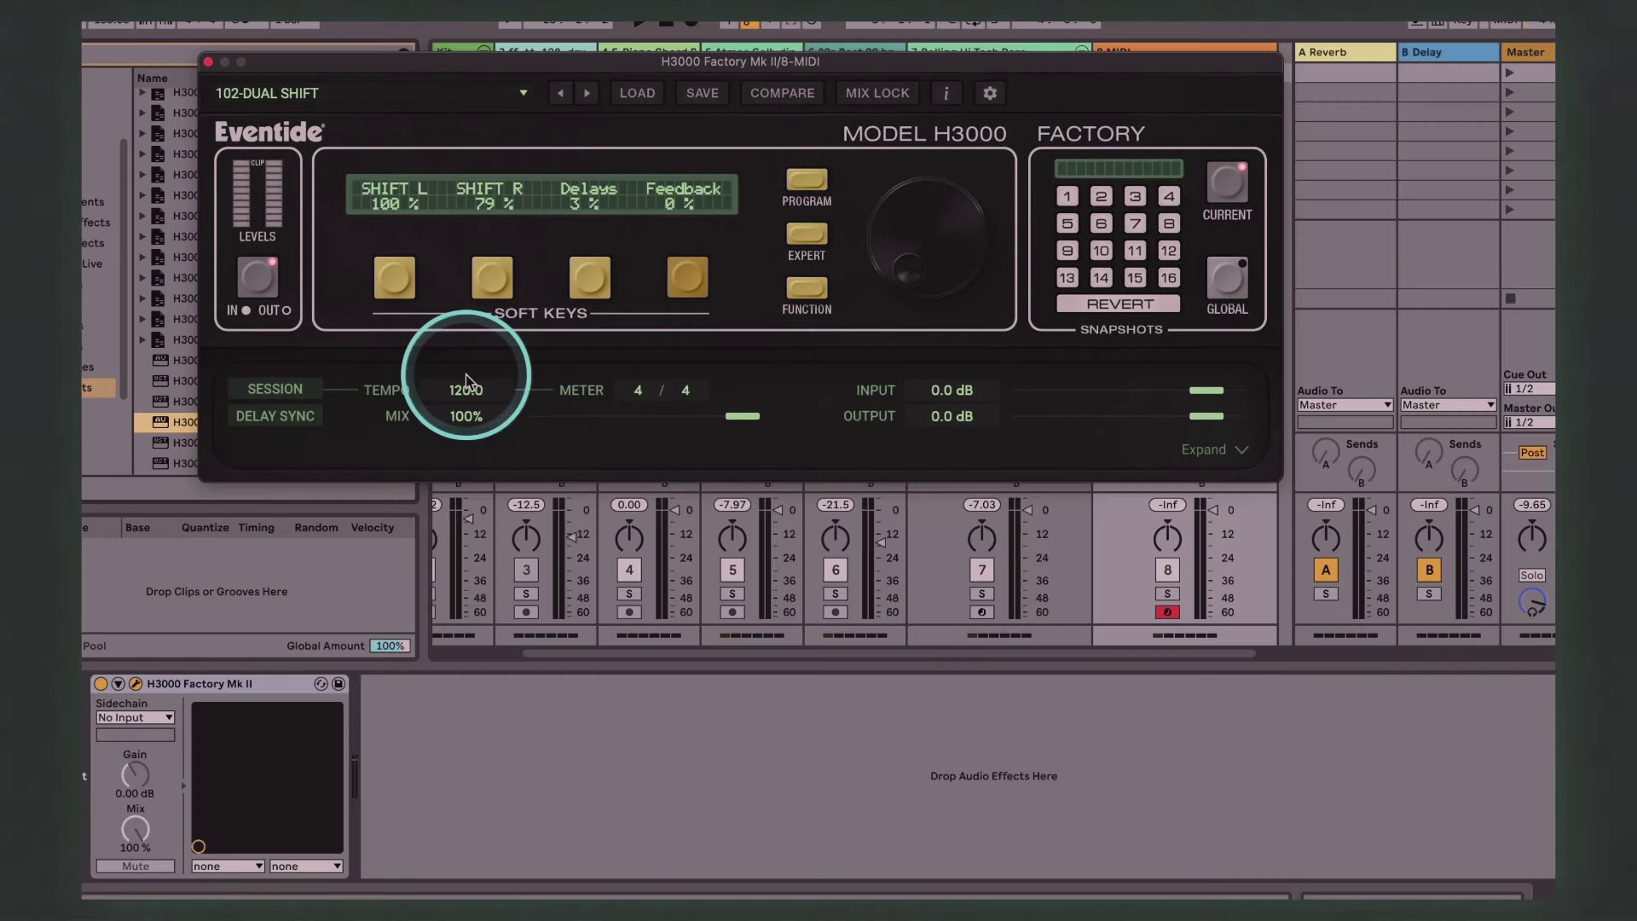
# Step: Browse the factory preset categories of H3000 Factory Mk II, including Building Blocks and Sound Generators
pyautogui.click(523, 92)
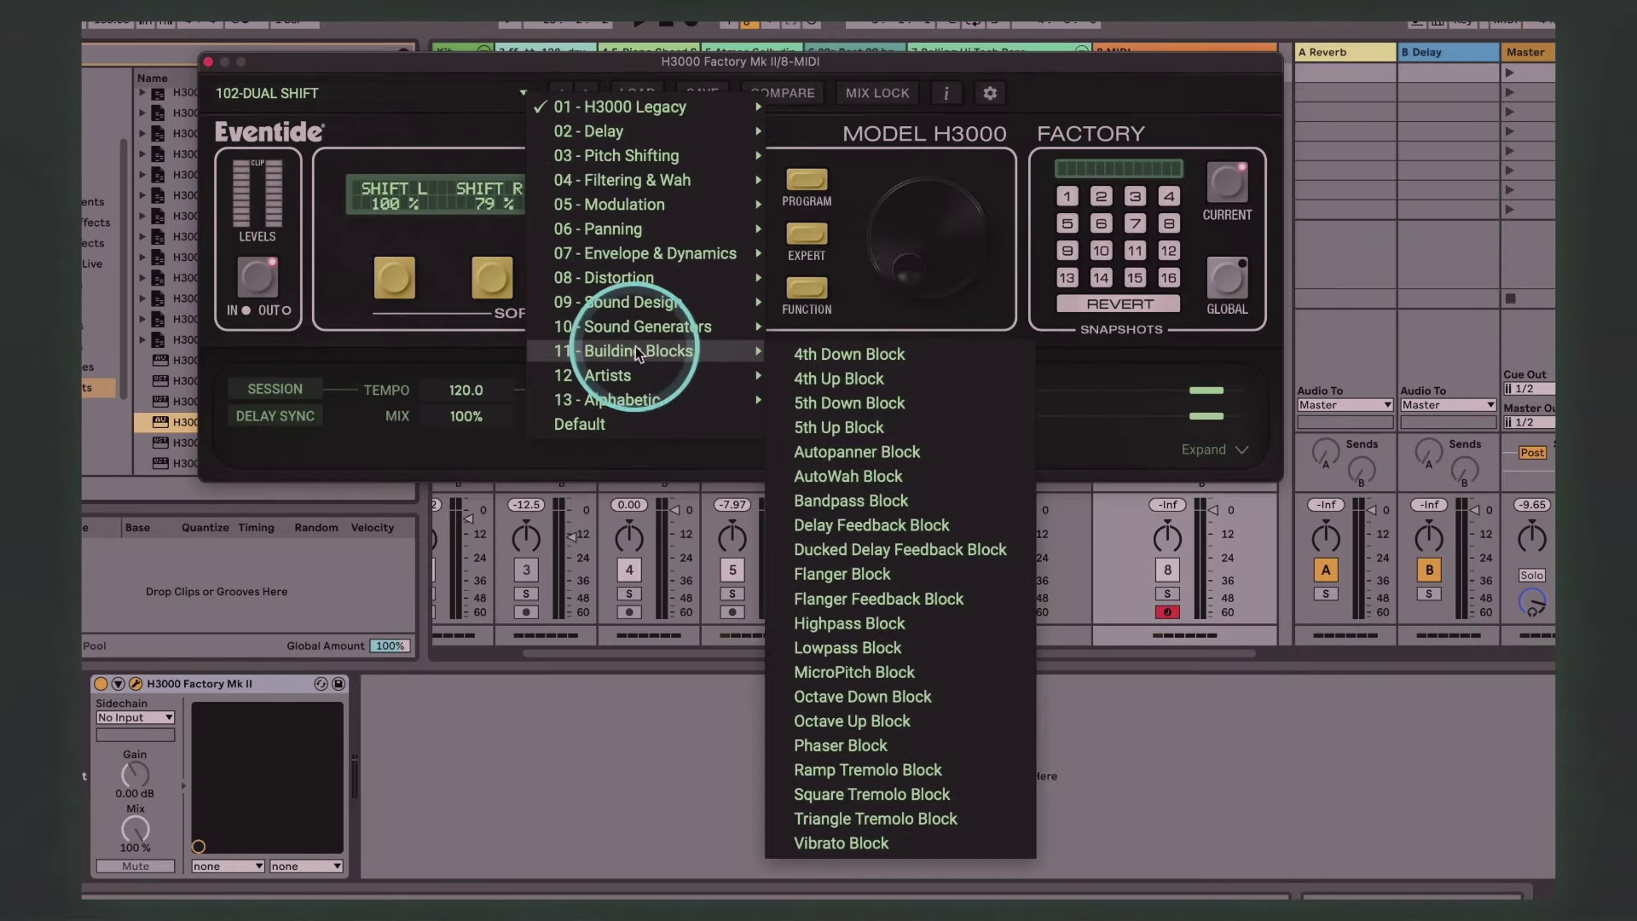
pyautogui.moveTo(637, 407)
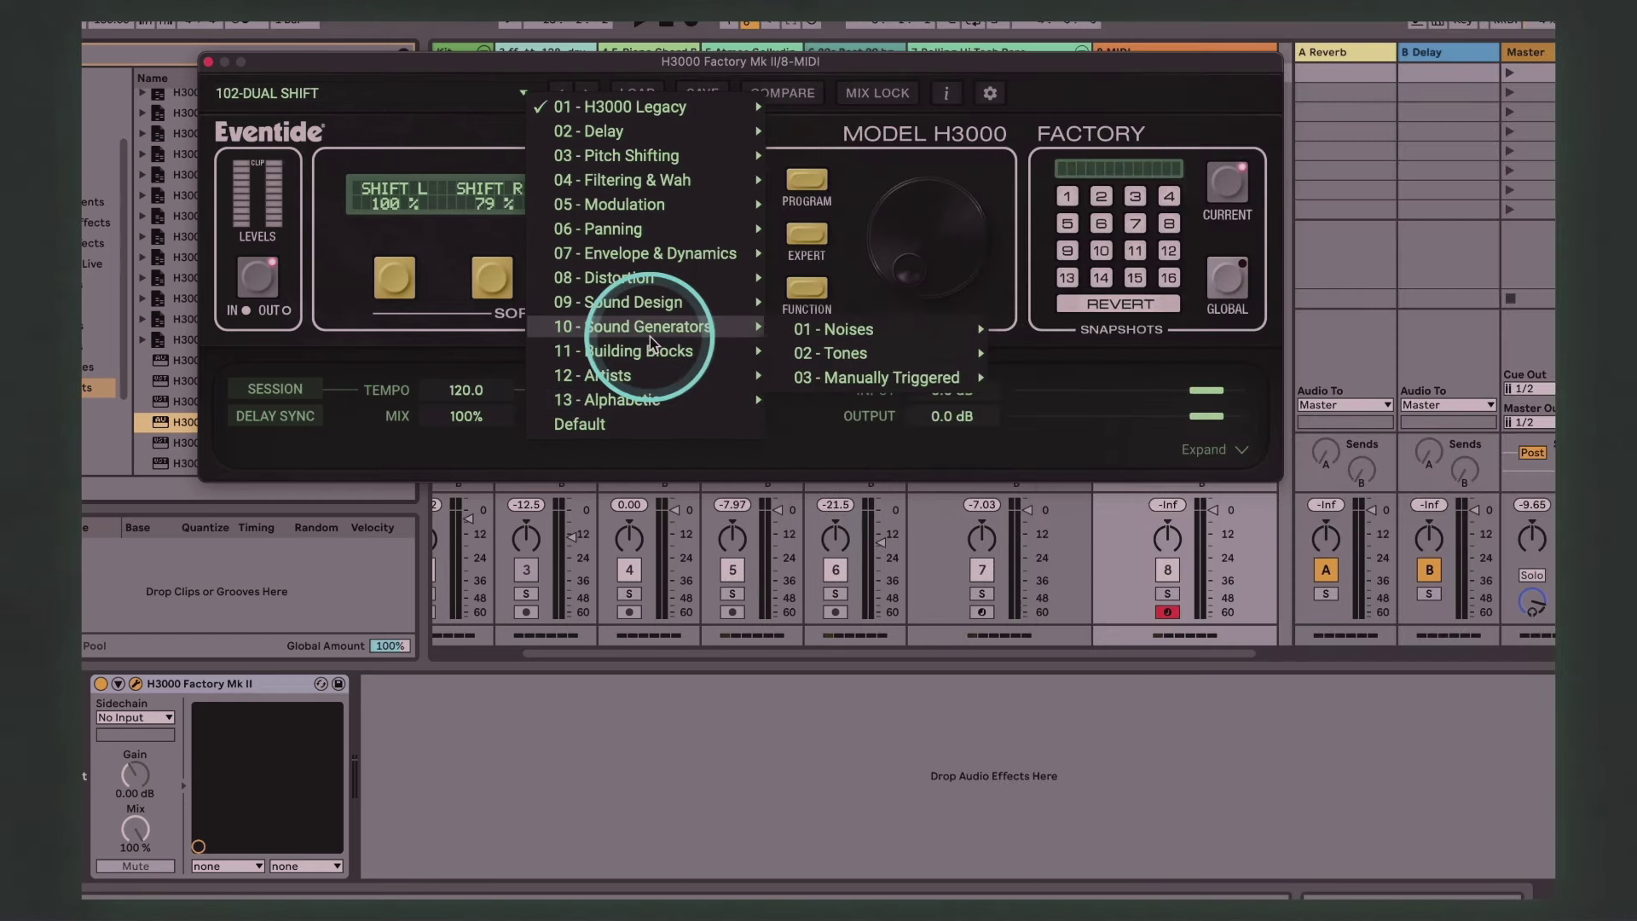
pyautogui.moveTo(654, 183)
pyautogui.moveTo(656, 115)
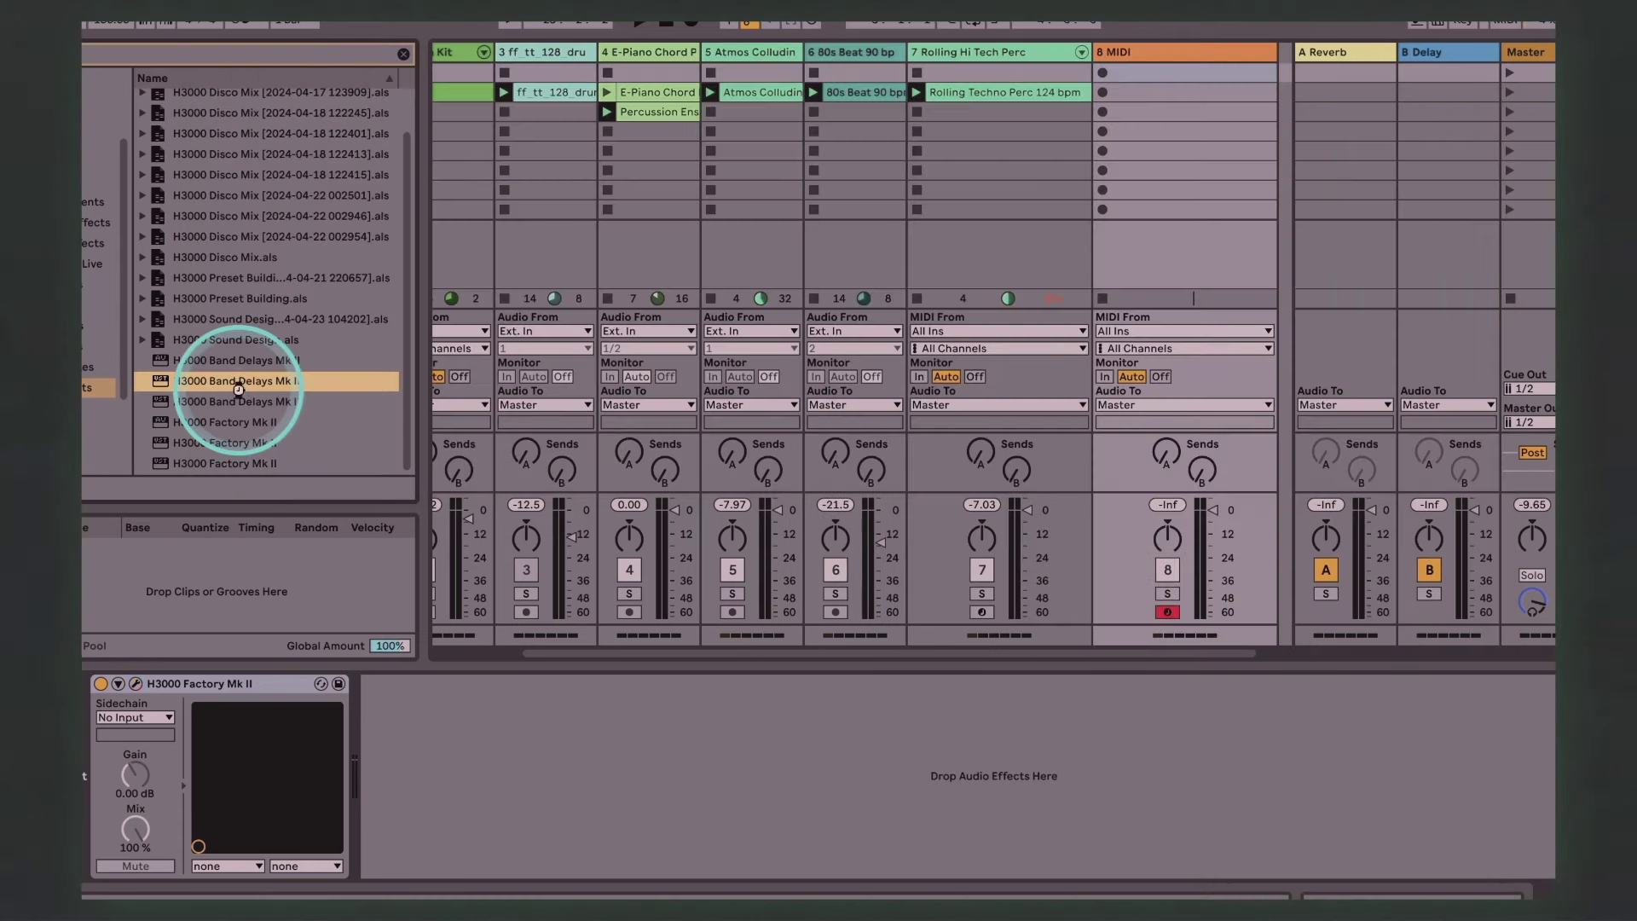
# Step: Add H3000 Band Delays Mk II to the MIDI track, load the 481-SWEEP 8 preset and adjust a soft-key value
pyautogui.doubleClick(237, 389)
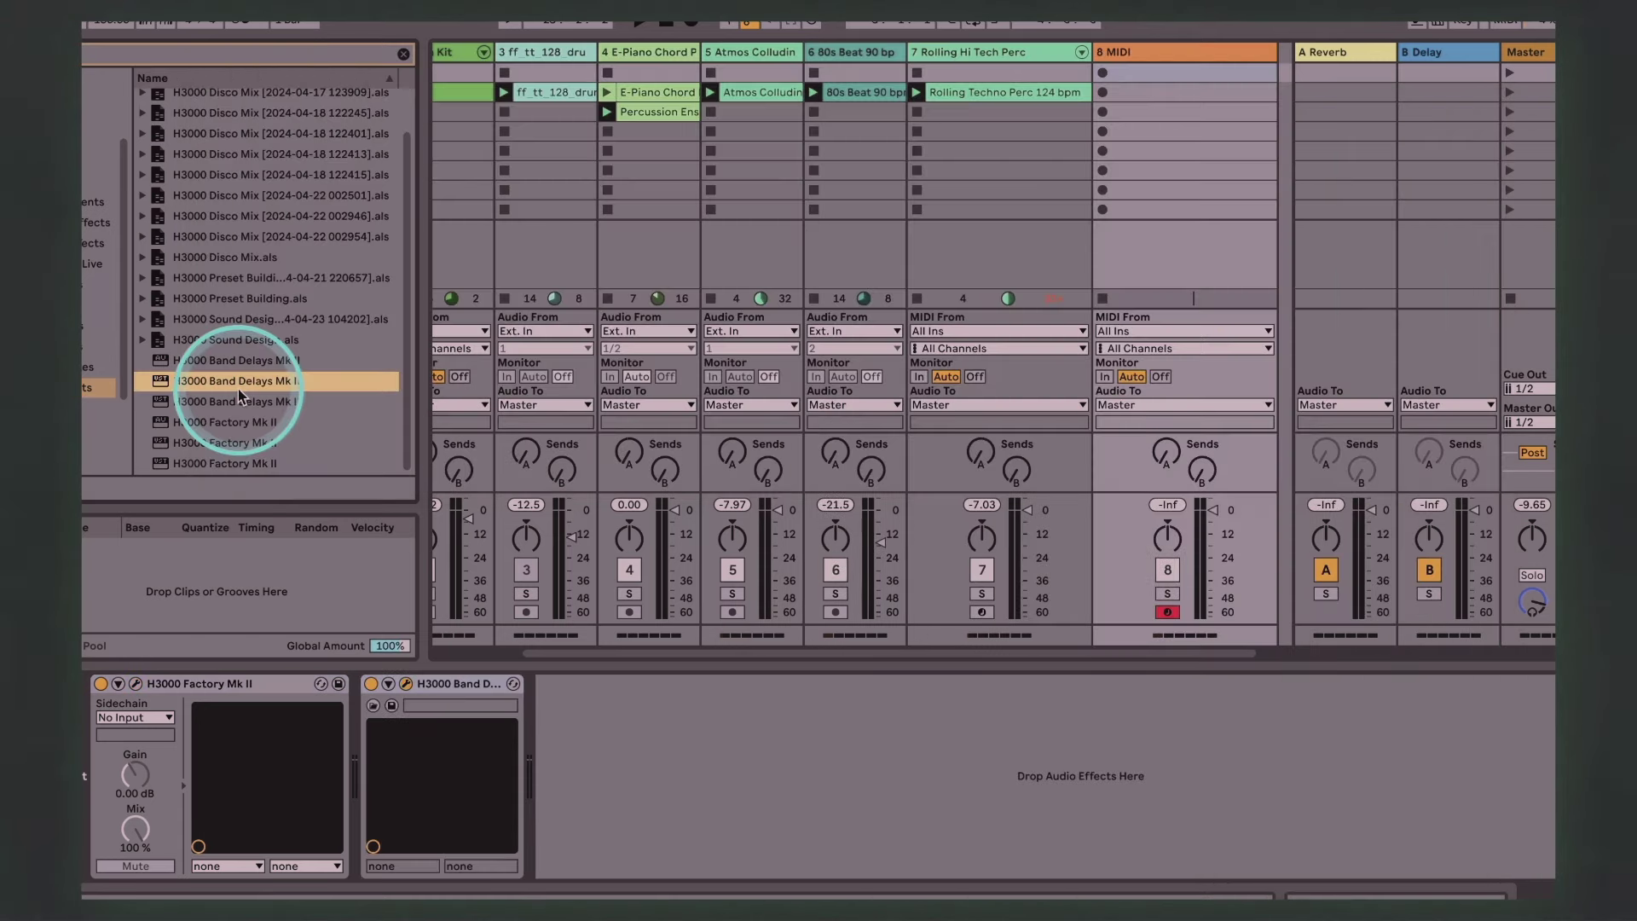
pyautogui.click(594, 106)
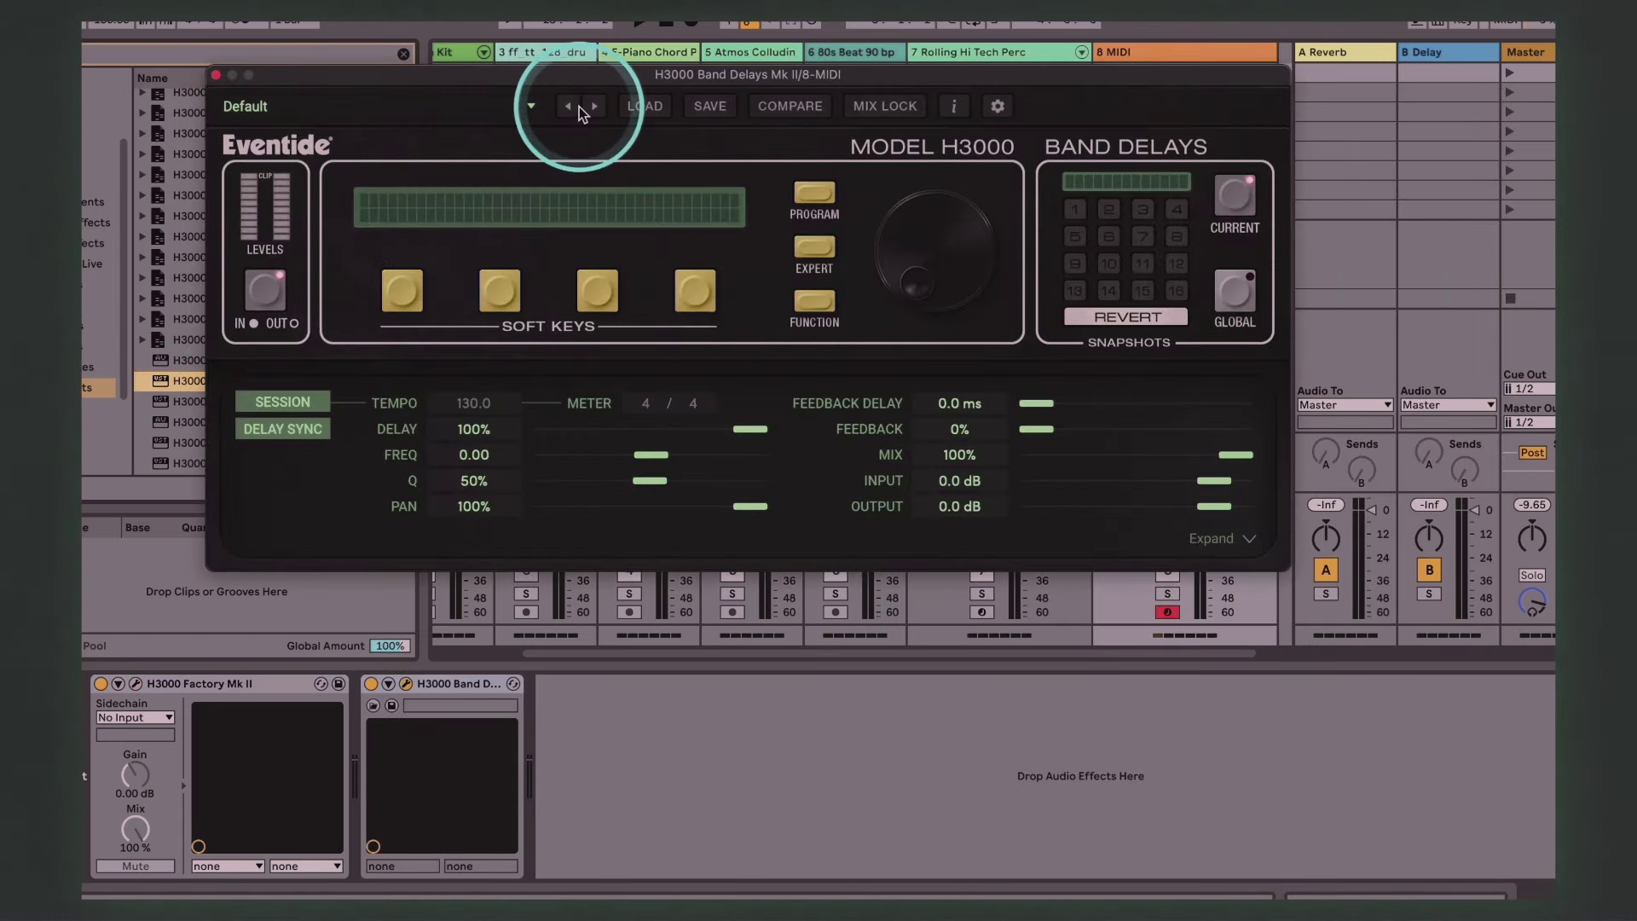
pyautogui.click(594, 106)
pyautogui.click(814, 192)
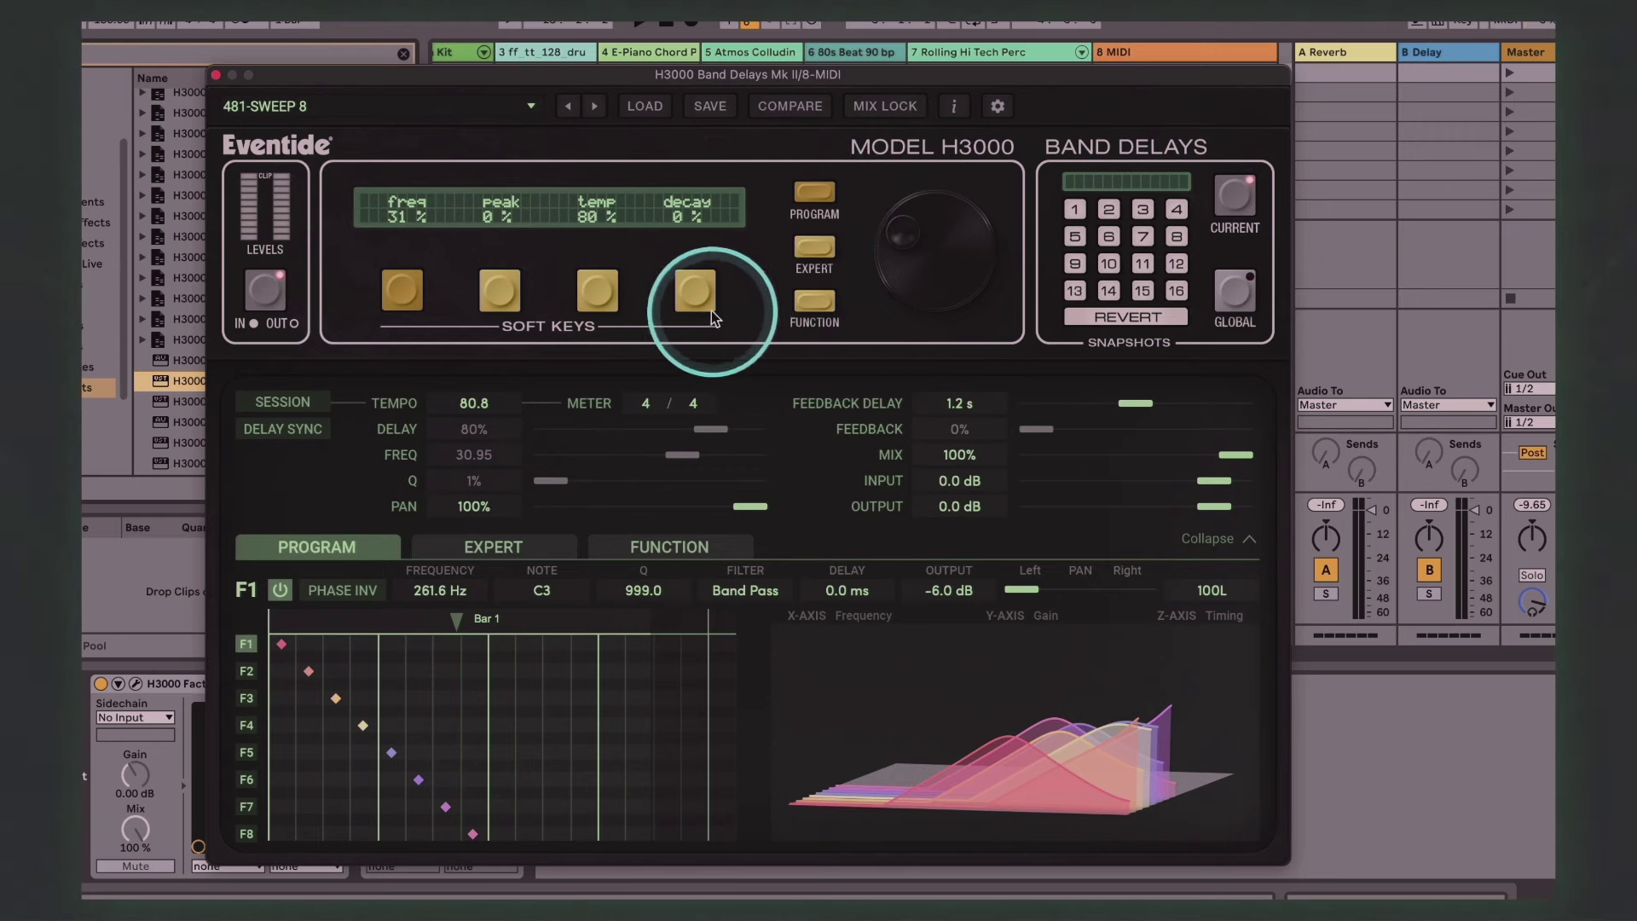
pyautogui.moveTo(893, 234); pyautogui.dragTo(929, 352)
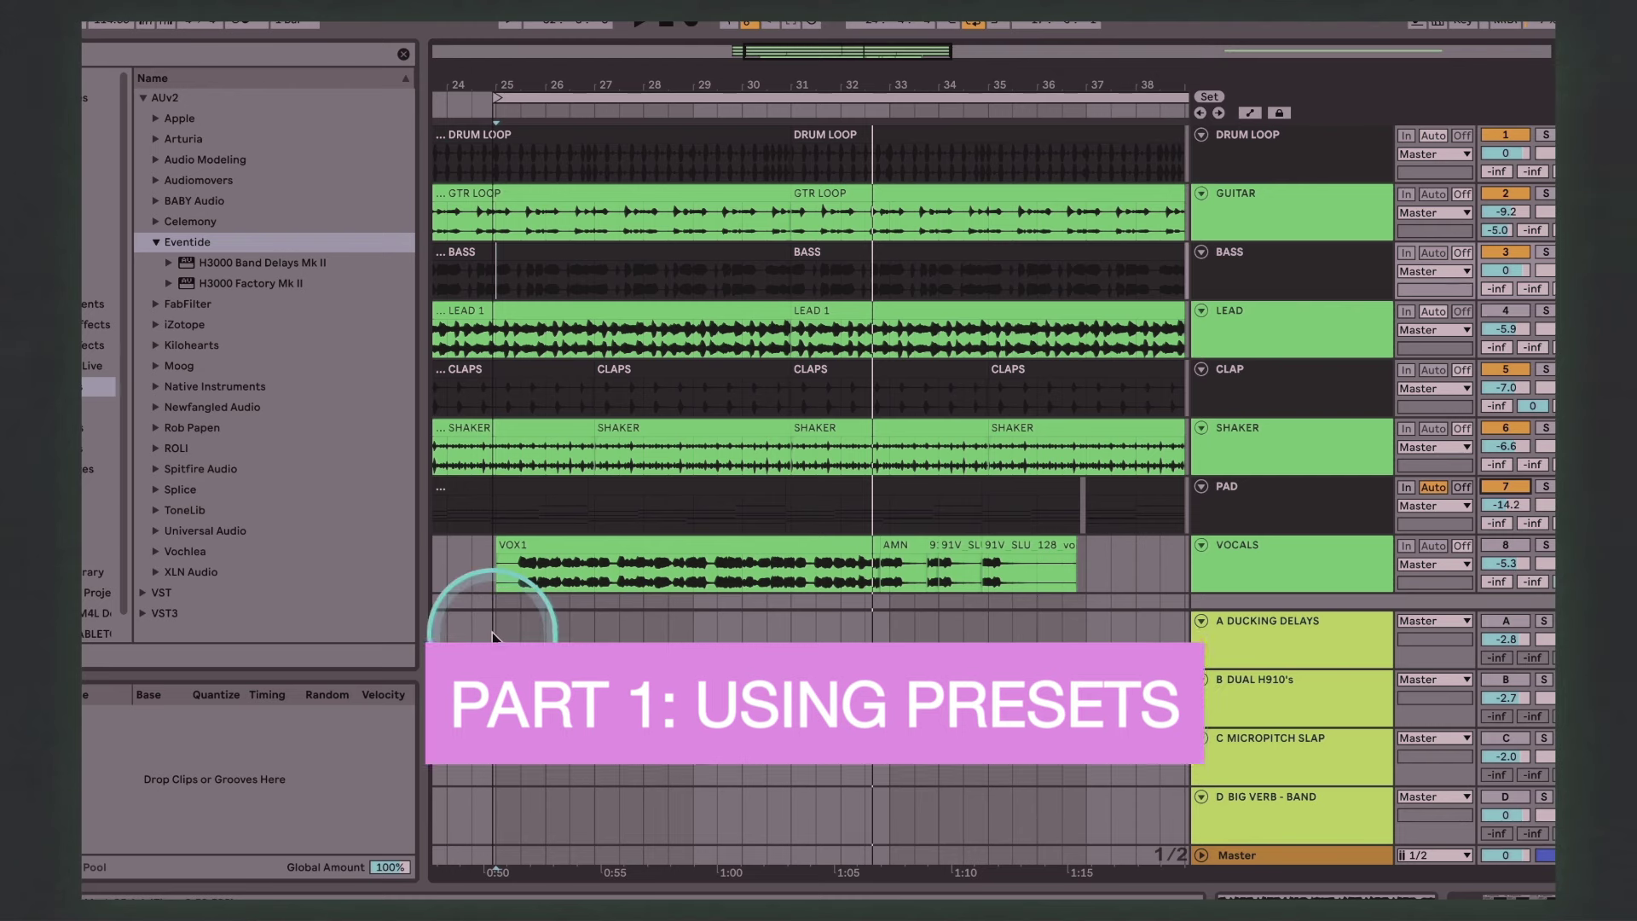
# Step: Play the arrangement and adjust a soft-key value in the Chaos Generator preset on the 80s Beat track
pyautogui.press('space')
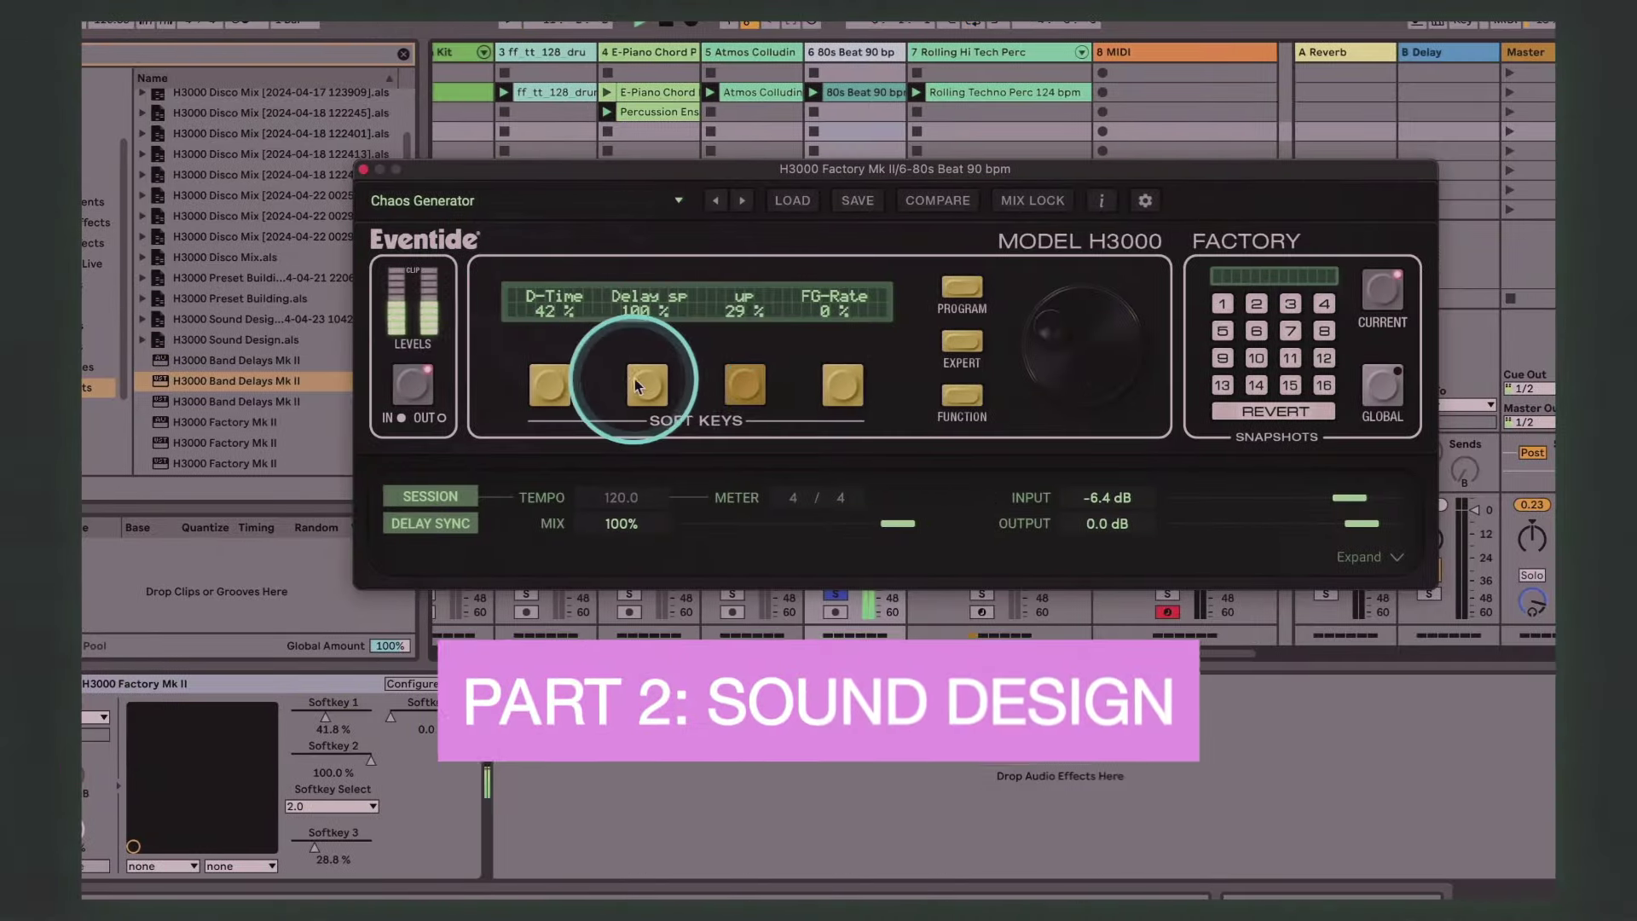
pyautogui.moveTo(1075, 344); pyautogui.dragTo(1083, 460)
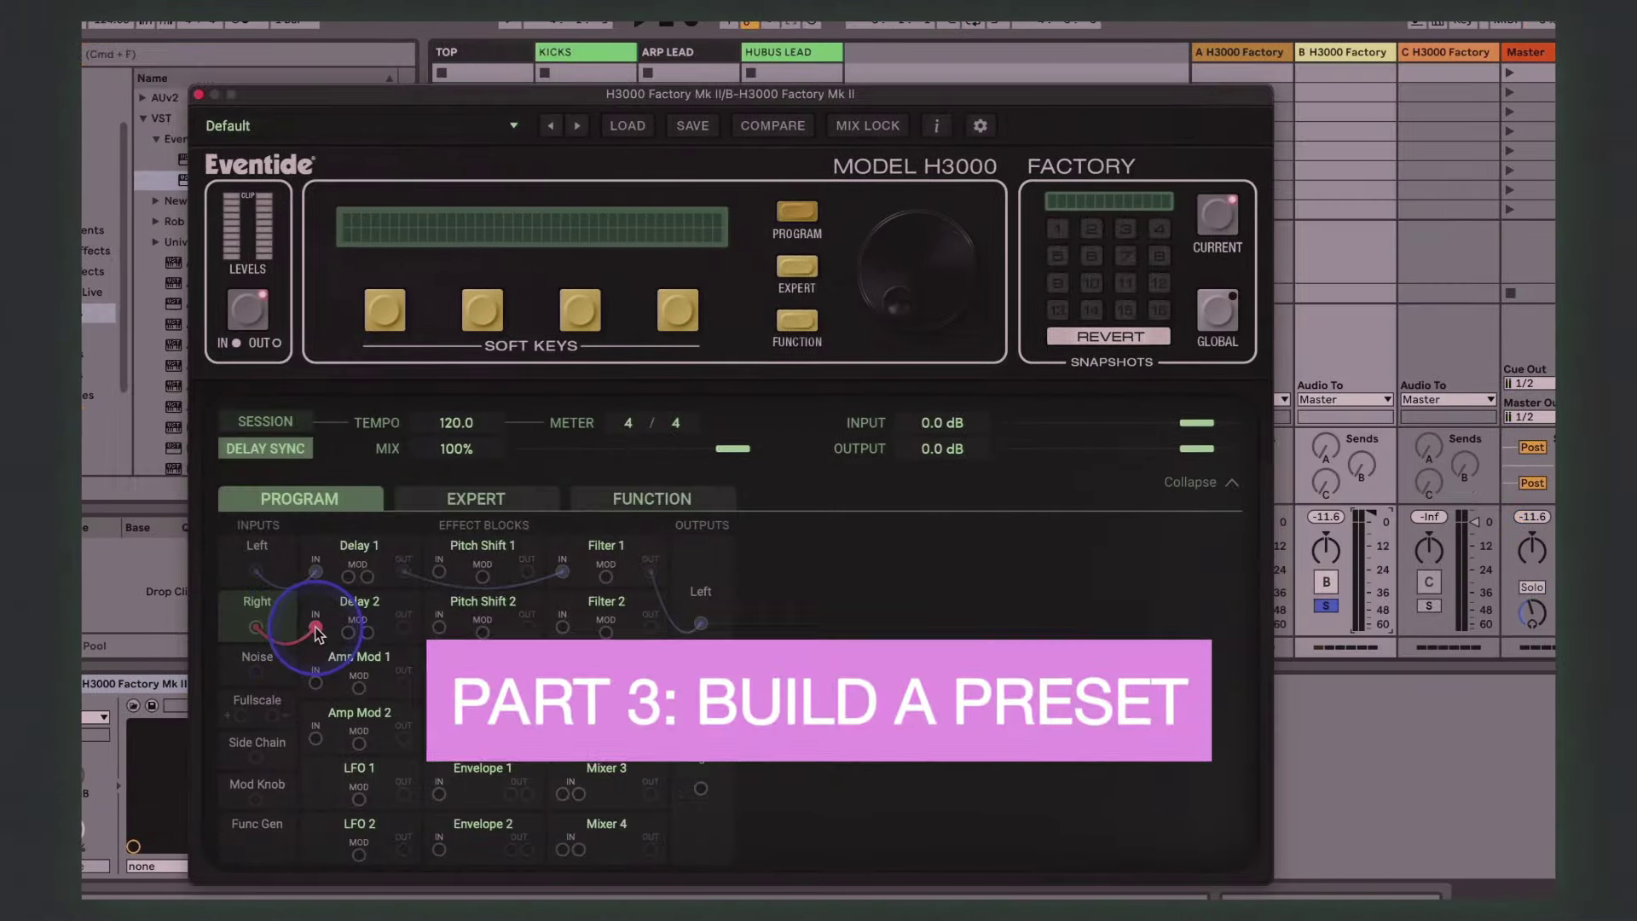
# Step: Patch the right input through Delay 2 and Filter 2 to the right output in the Default preset
pyautogui.moveTo(256, 627); pyautogui.dragTo(651, 629)
pyautogui.click(403, 629)
pyautogui.moveTo(703, 789); pyautogui.dragTo(702, 790)
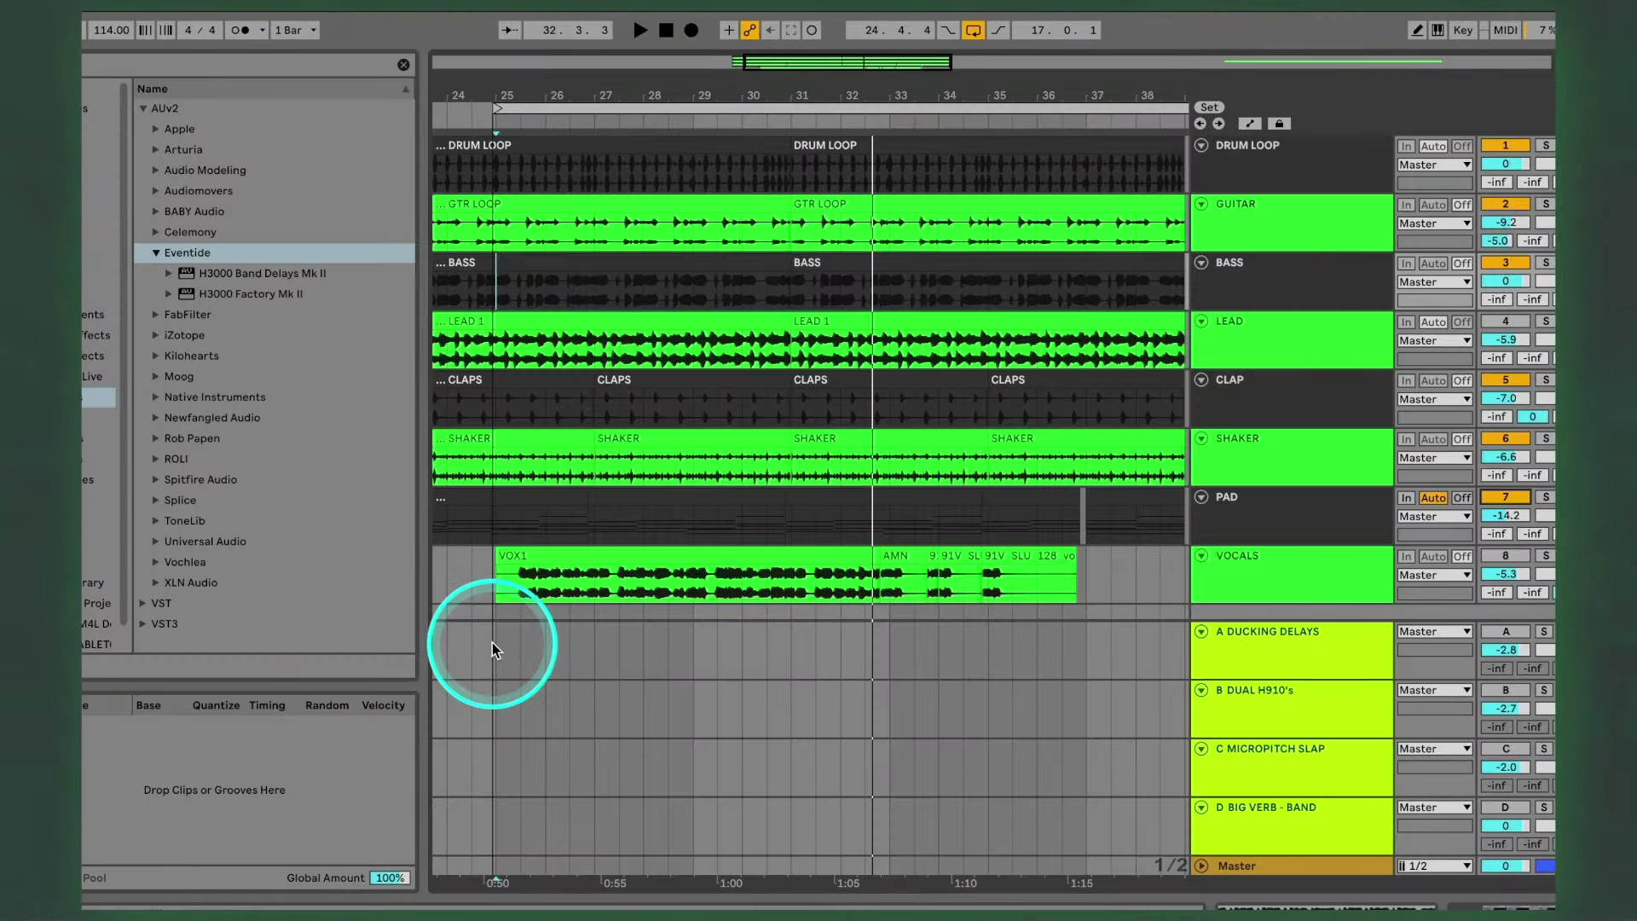
# Step: Play the arrangement and toggle the VOCALS track to hear the mix with and without it
pyautogui.press('space')
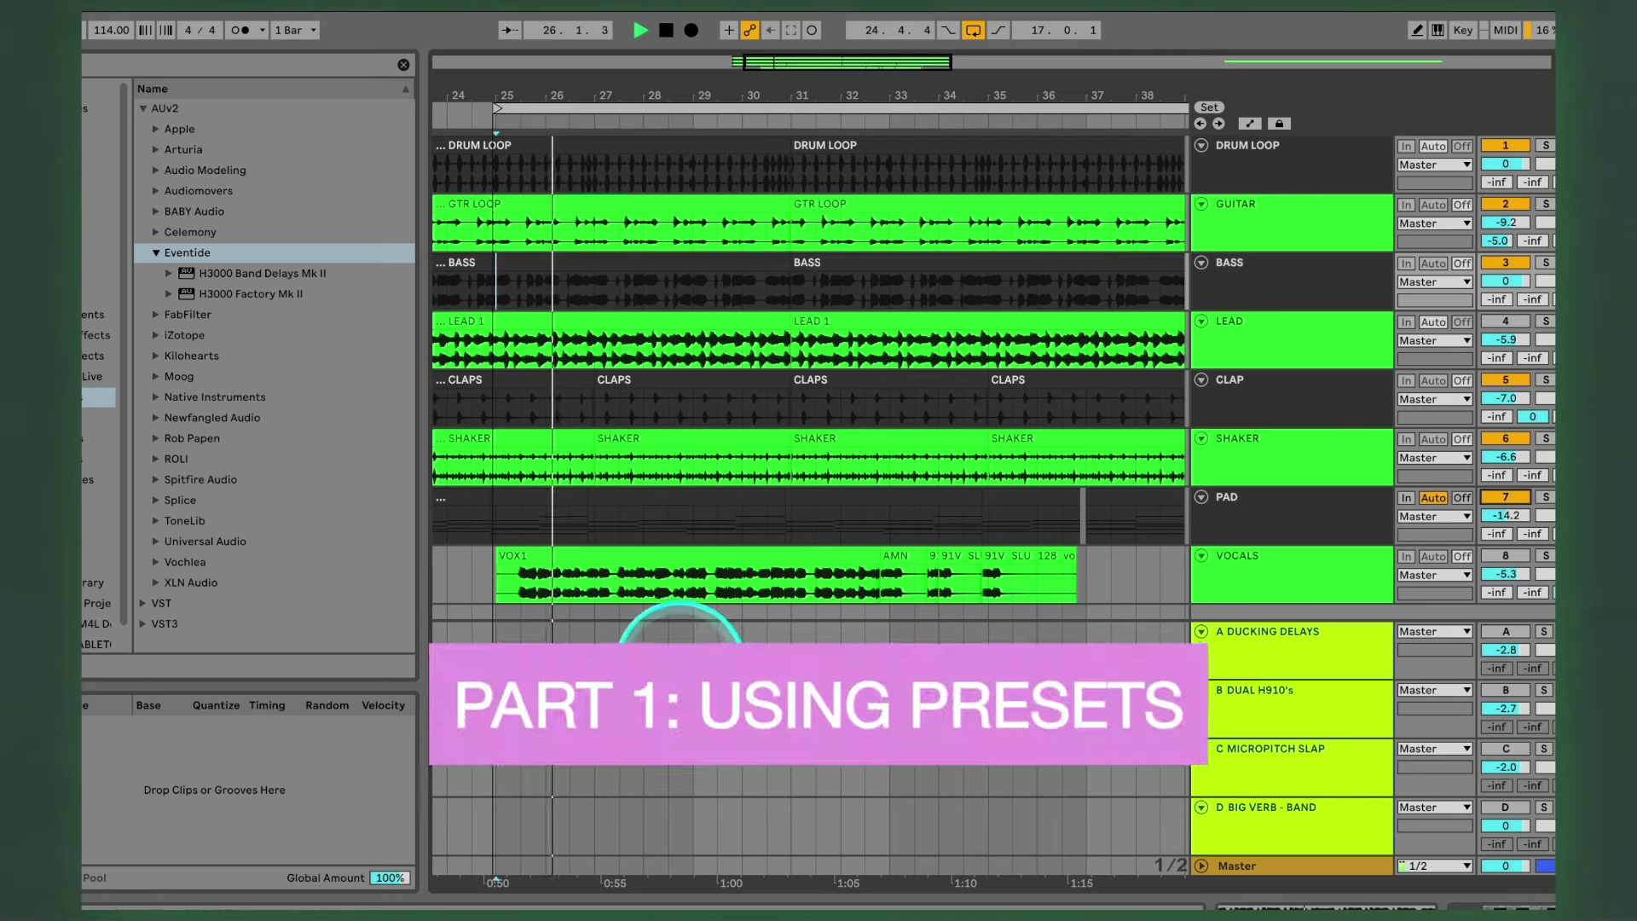
pyautogui.click(1506, 556)
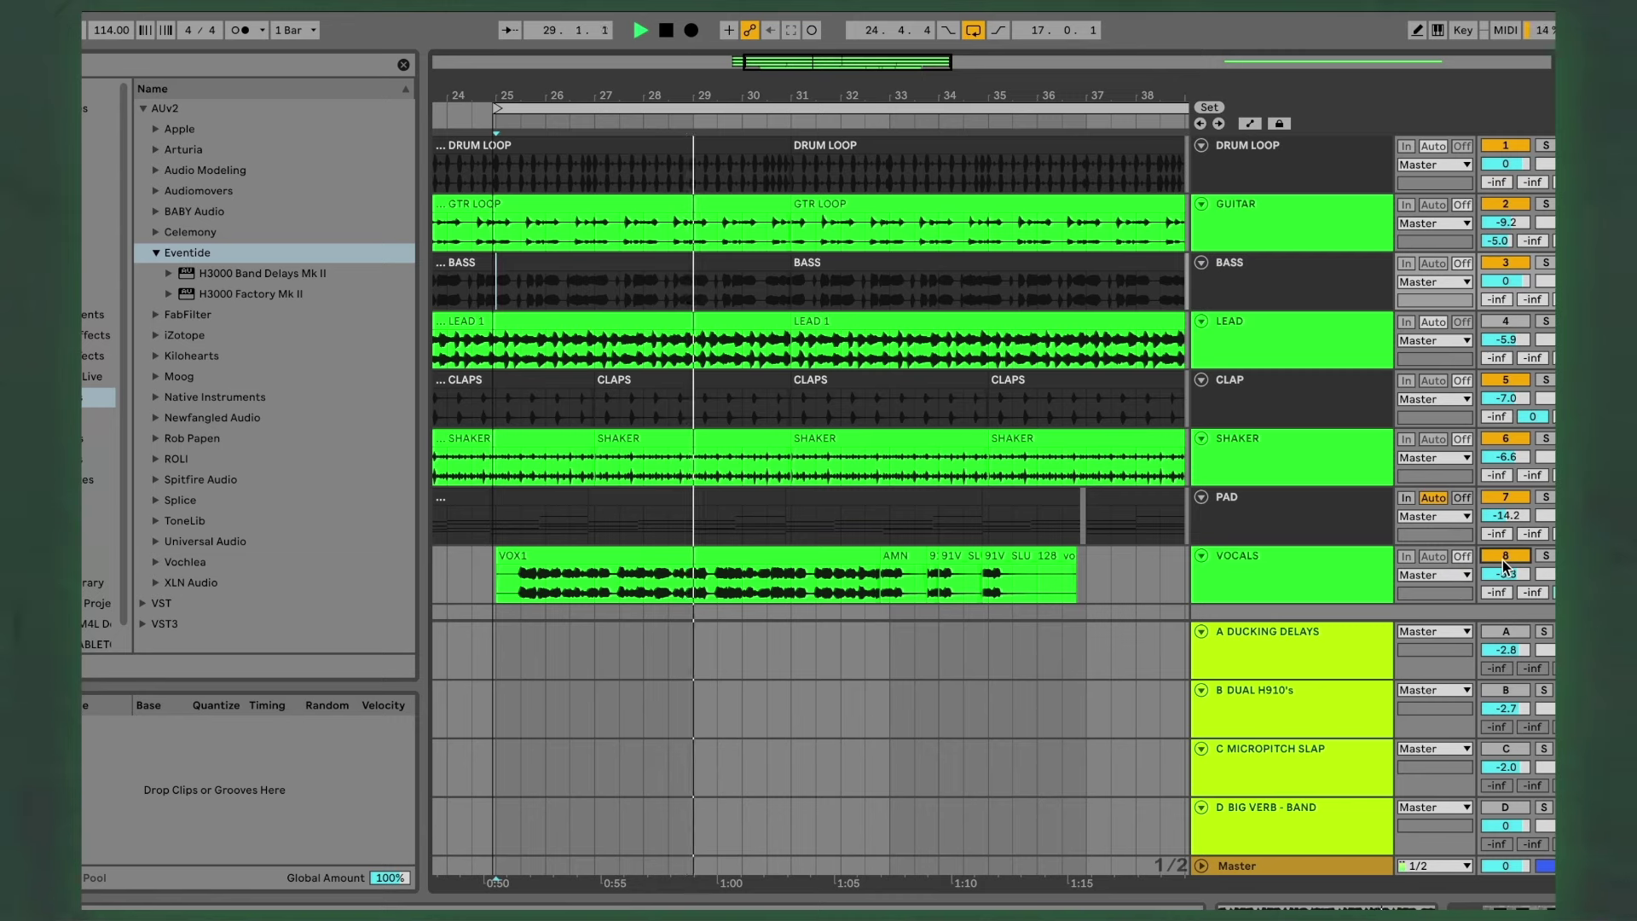
pyautogui.click(1504, 563)
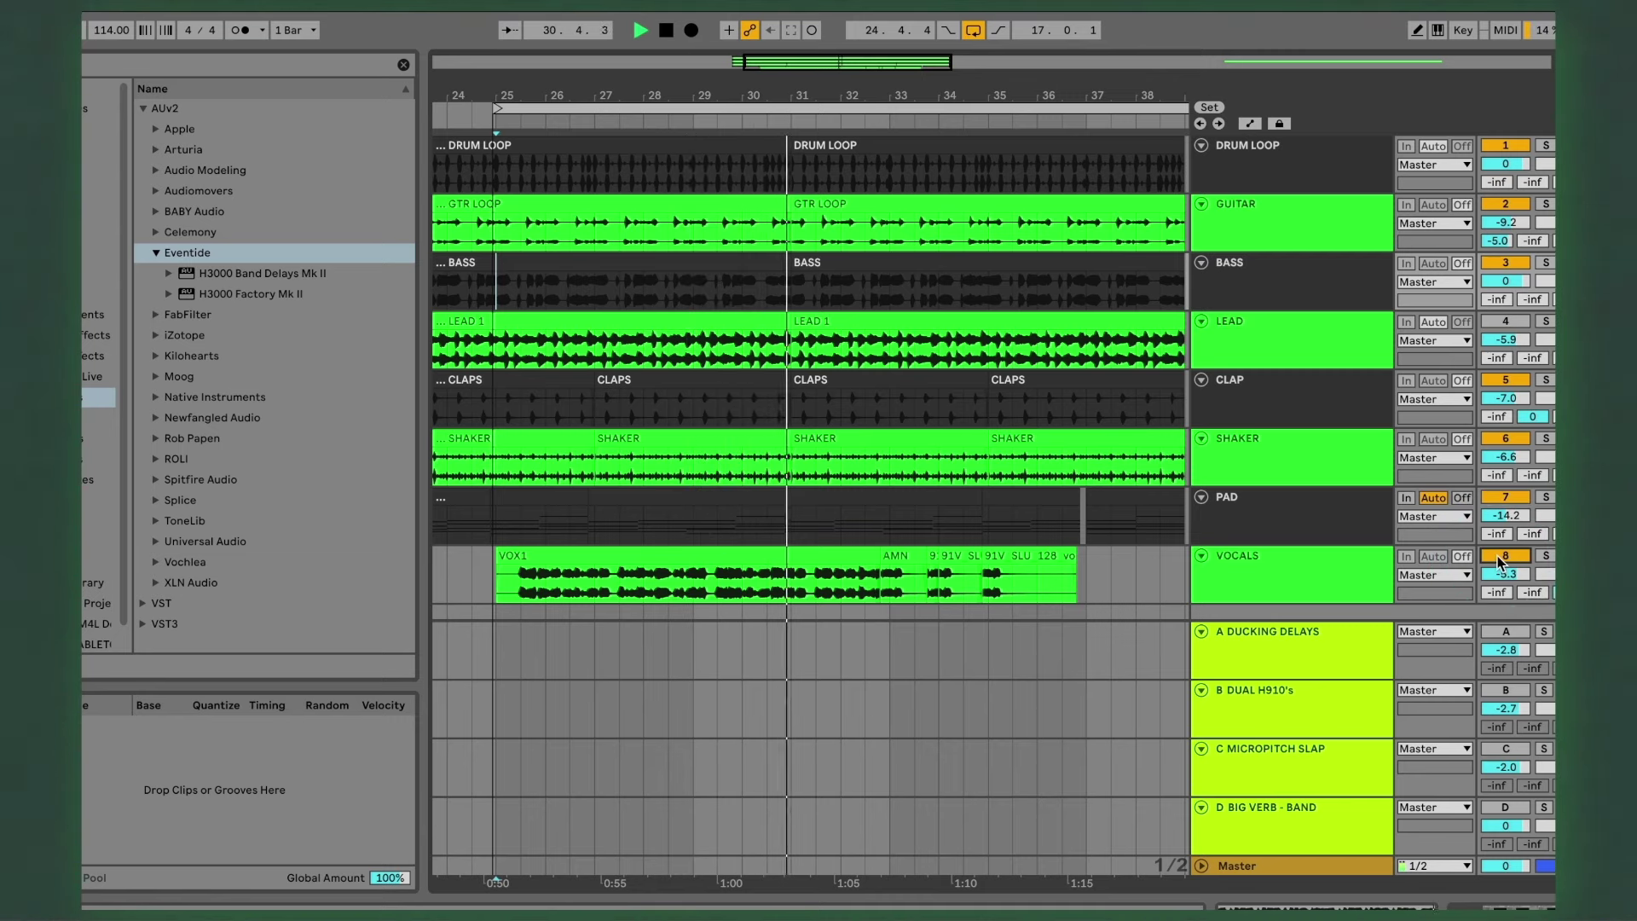
pyautogui.click(1499, 562)
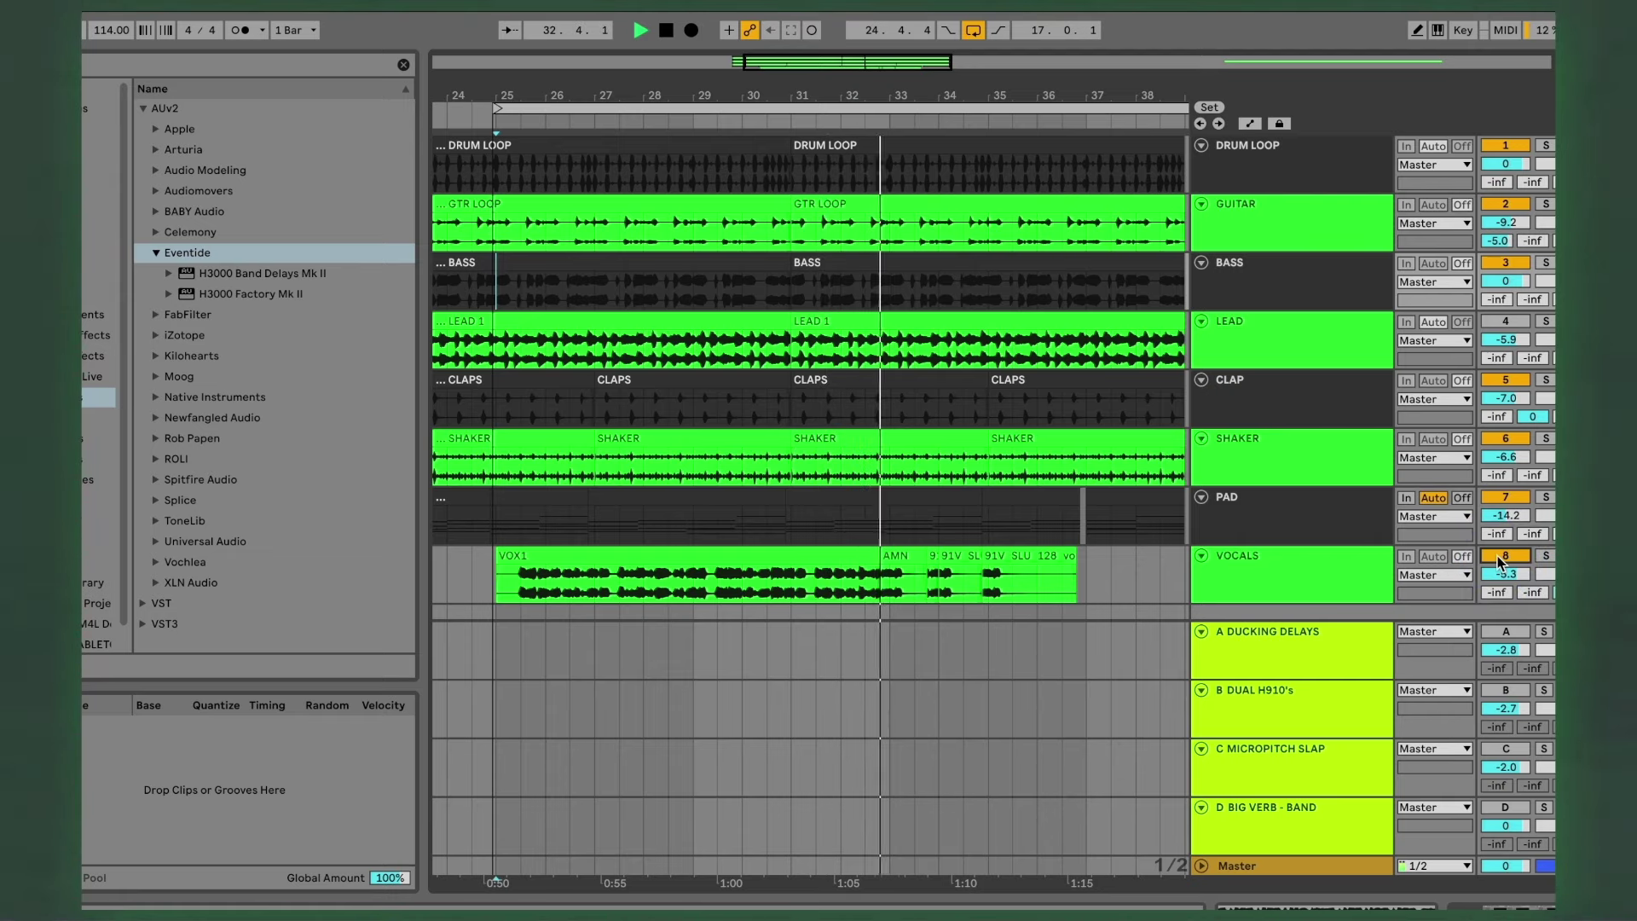
pyautogui.click(1265, 573)
pyautogui.click(1008, 581)
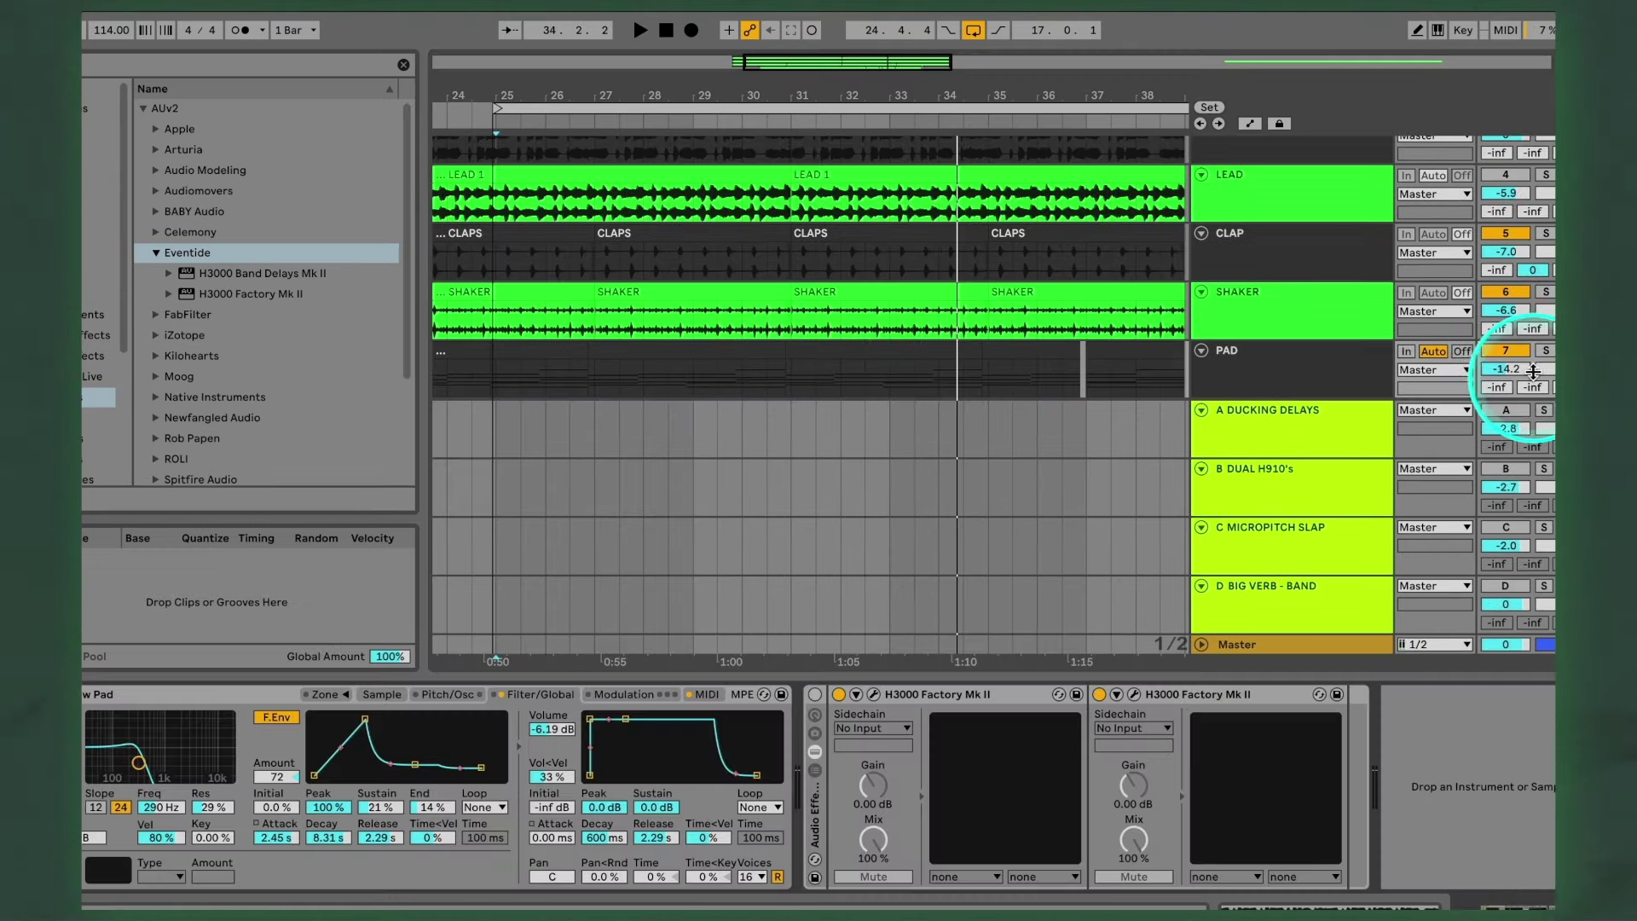
# Step: Solo the PAD track and turn on its audio effect rack during playback to hear the difference
pyautogui.click(1546, 350)
pyautogui.press('space')
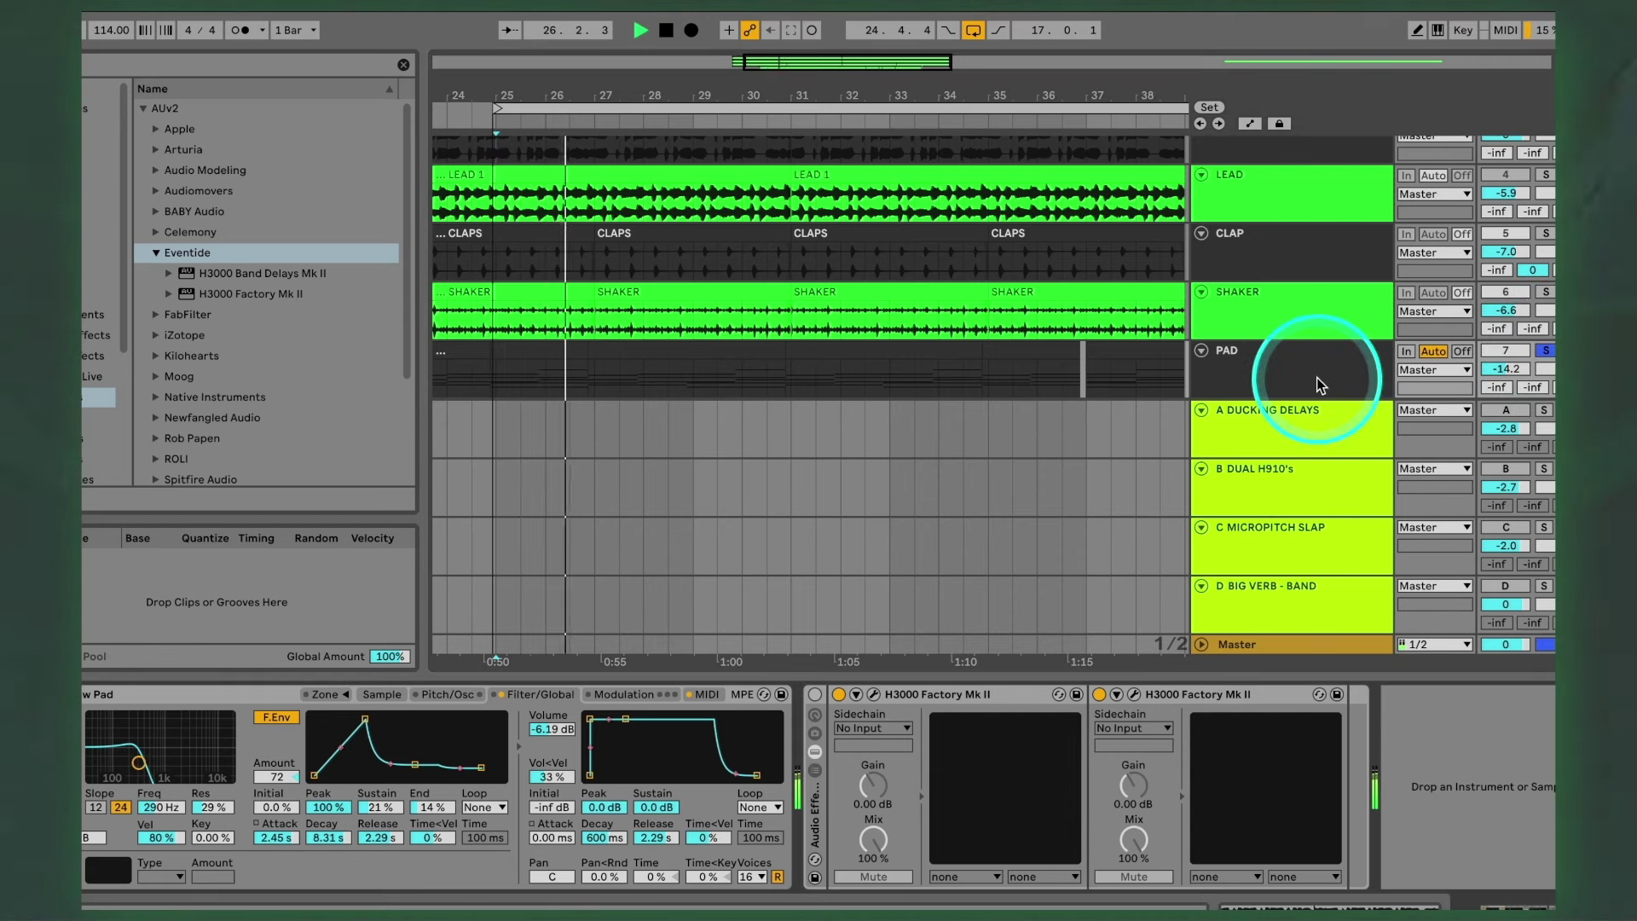
pyautogui.click(816, 695)
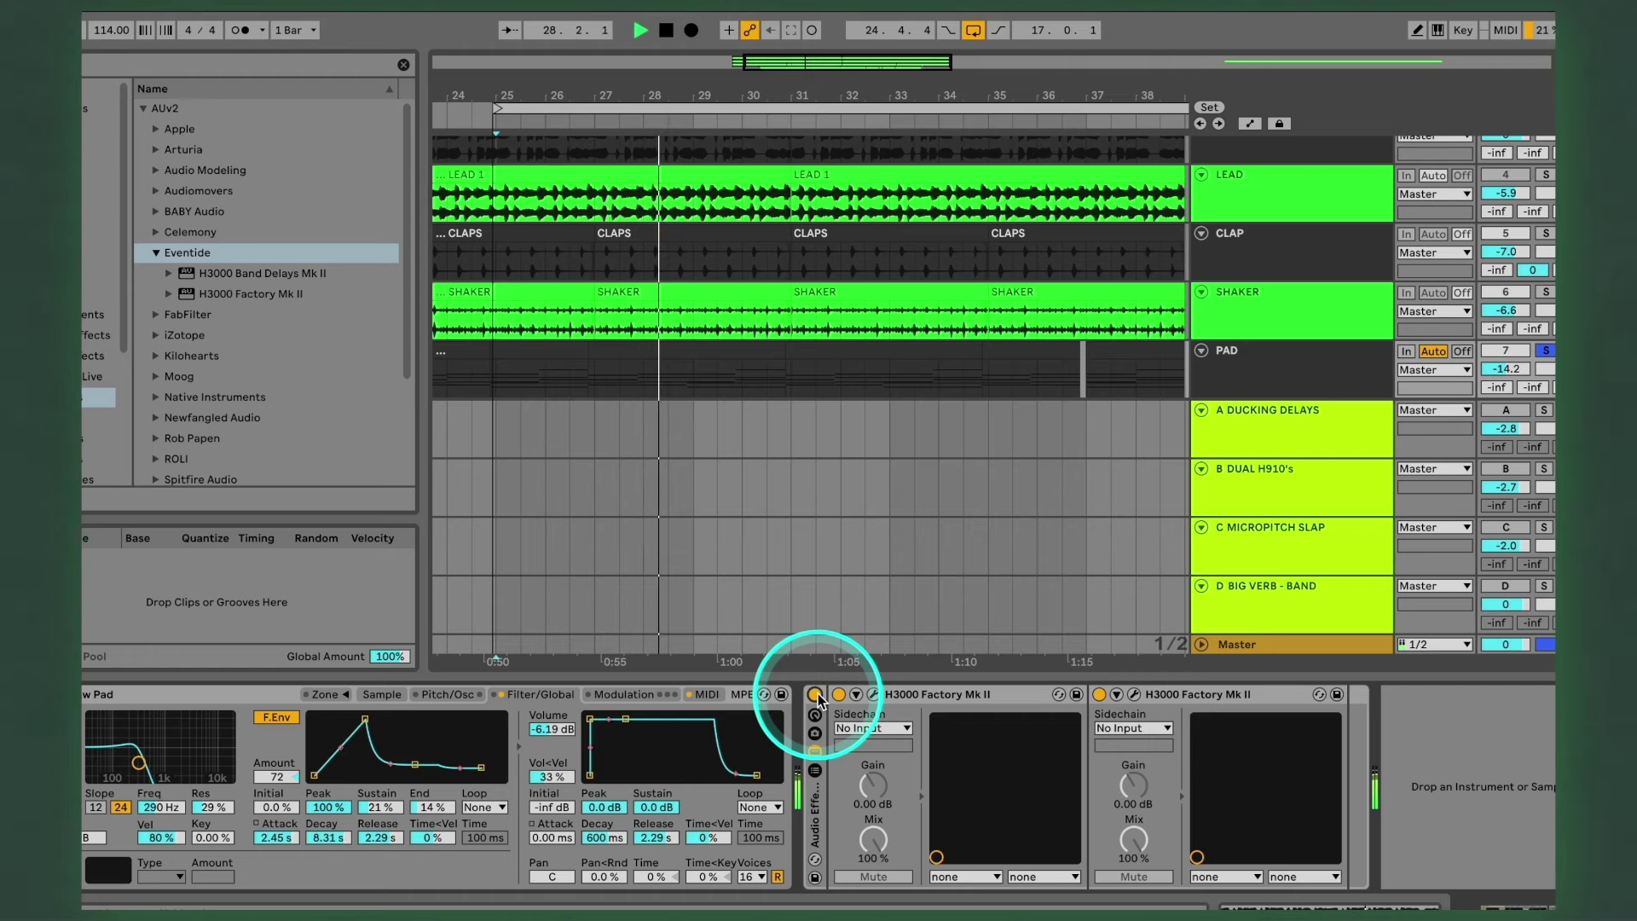
pyautogui.press('space')
# Step: Turn off the second H3000 Factory Mk II on the PAD track, open the first one and resume playback
pyautogui.click(1099, 694)
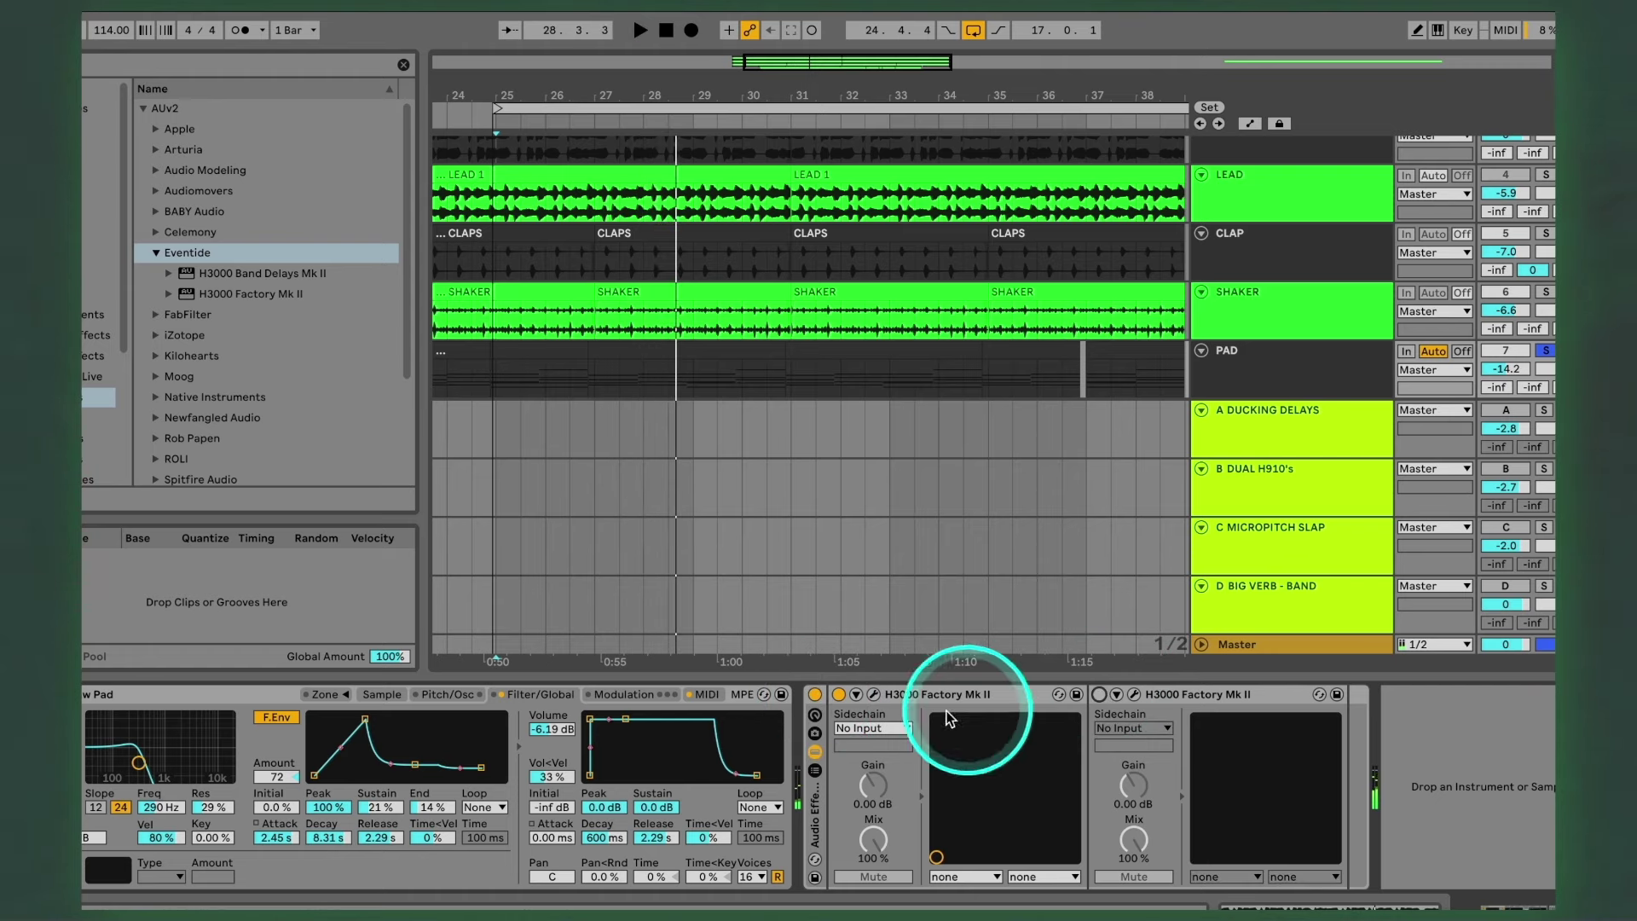
pyautogui.click(873, 694)
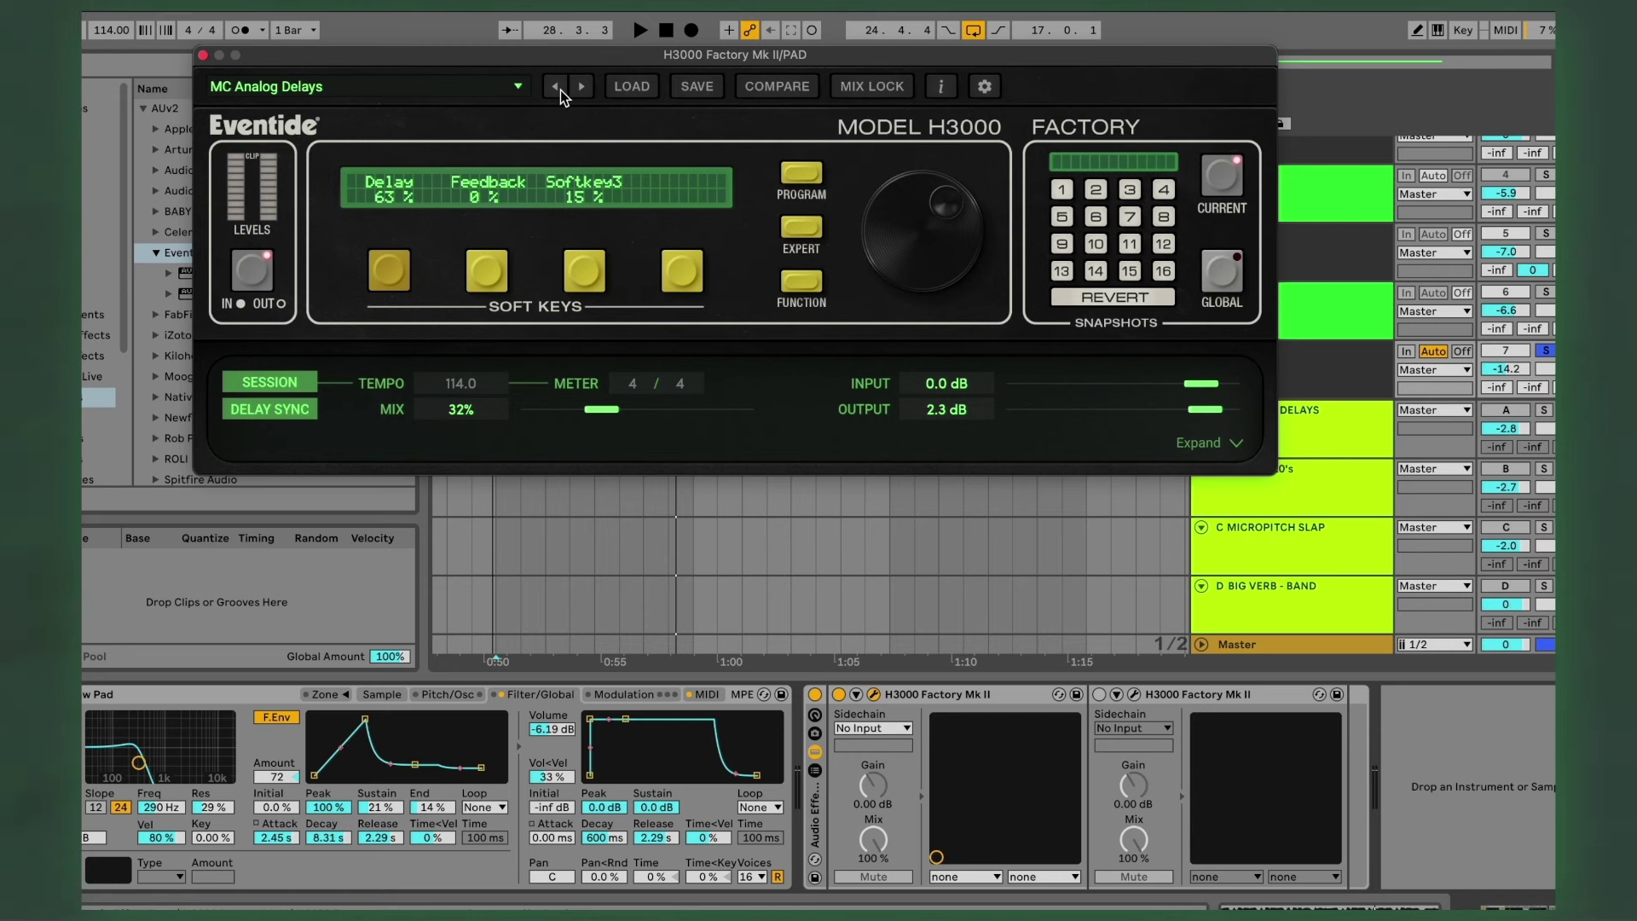
pyautogui.click(848, 710)
pyautogui.press('space')
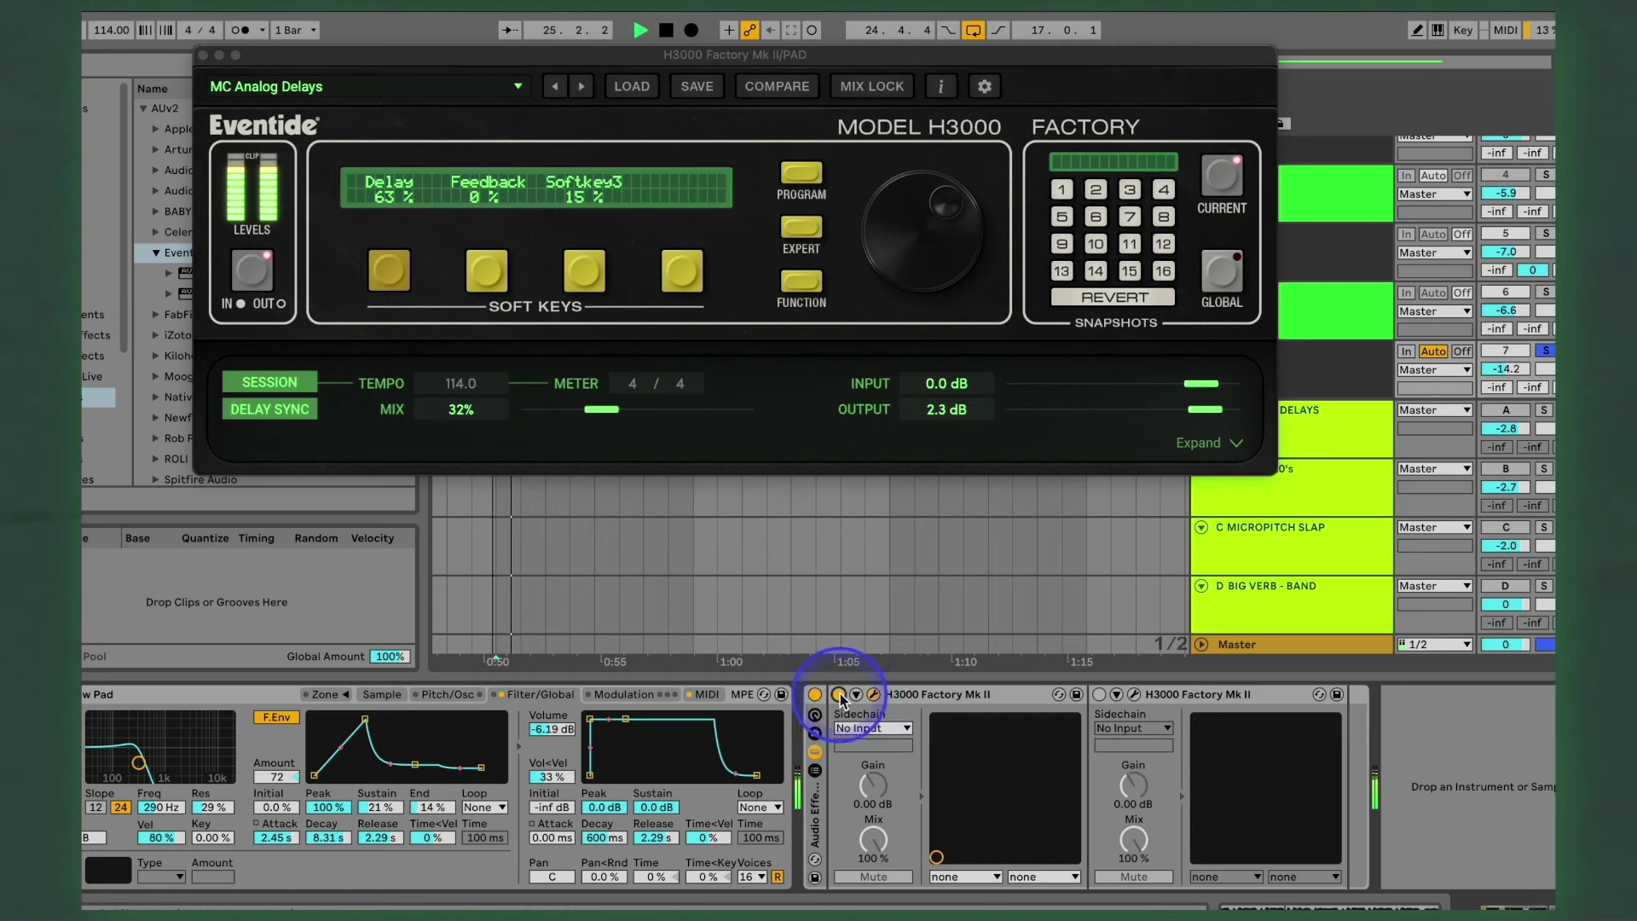
# Step: Set the MC Analog Delays preset's Delay soft key to 49% and its Feedback soft key to 25%
pyautogui.click(394, 273)
pyautogui.moveTo(931, 243); pyautogui.dragTo(931, 284)
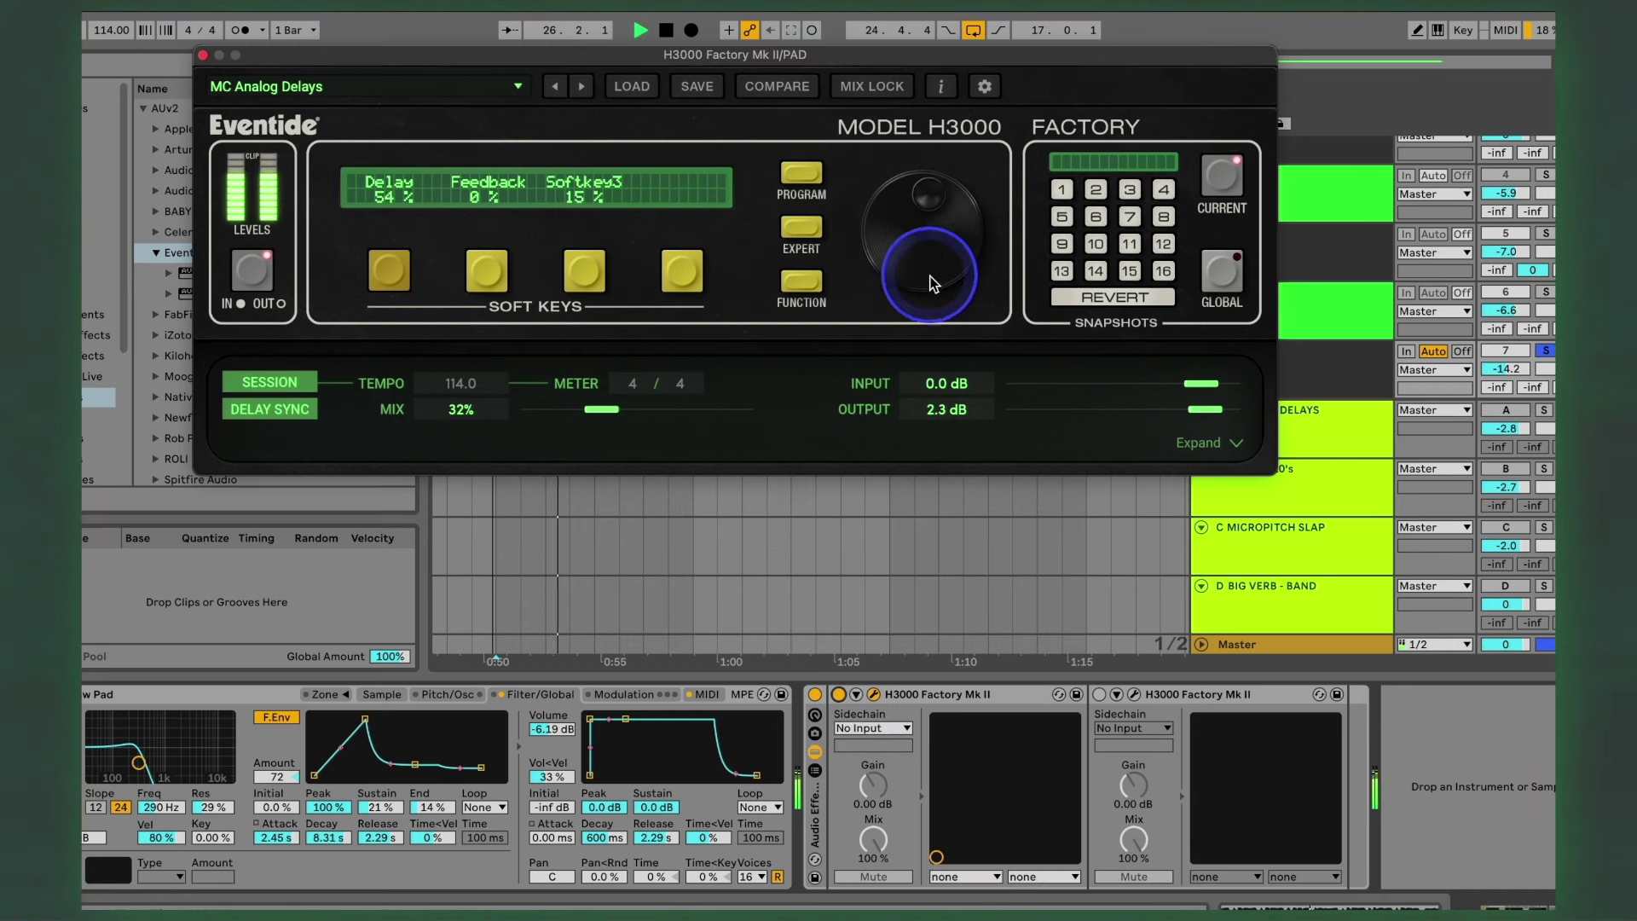
pyautogui.click(486, 271)
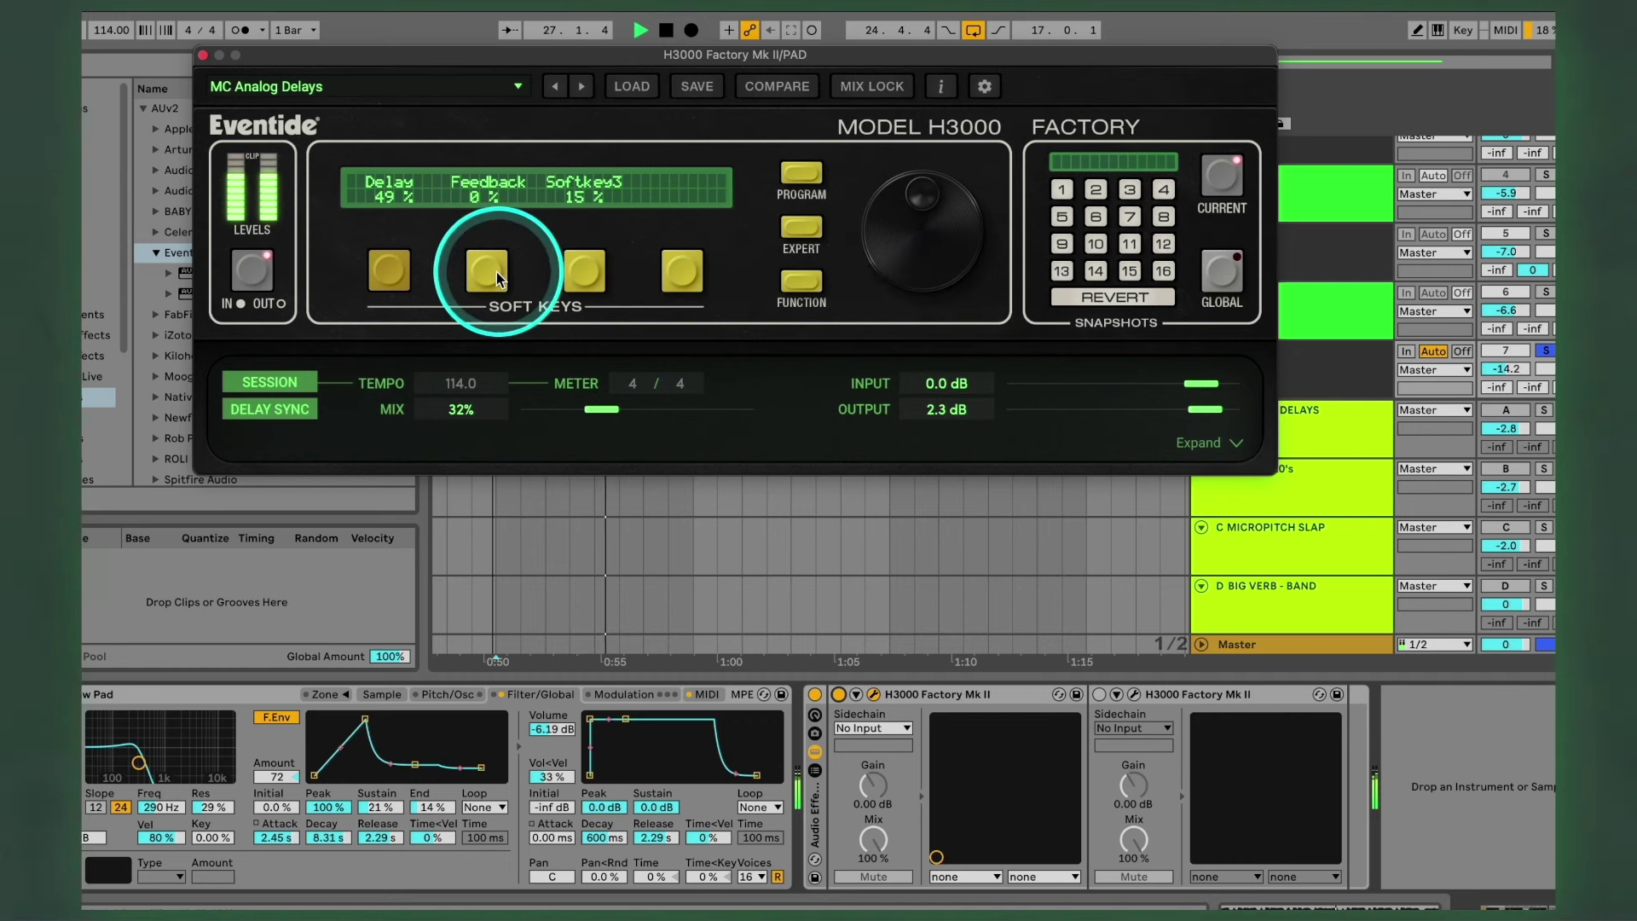
pyautogui.click(895, 253)
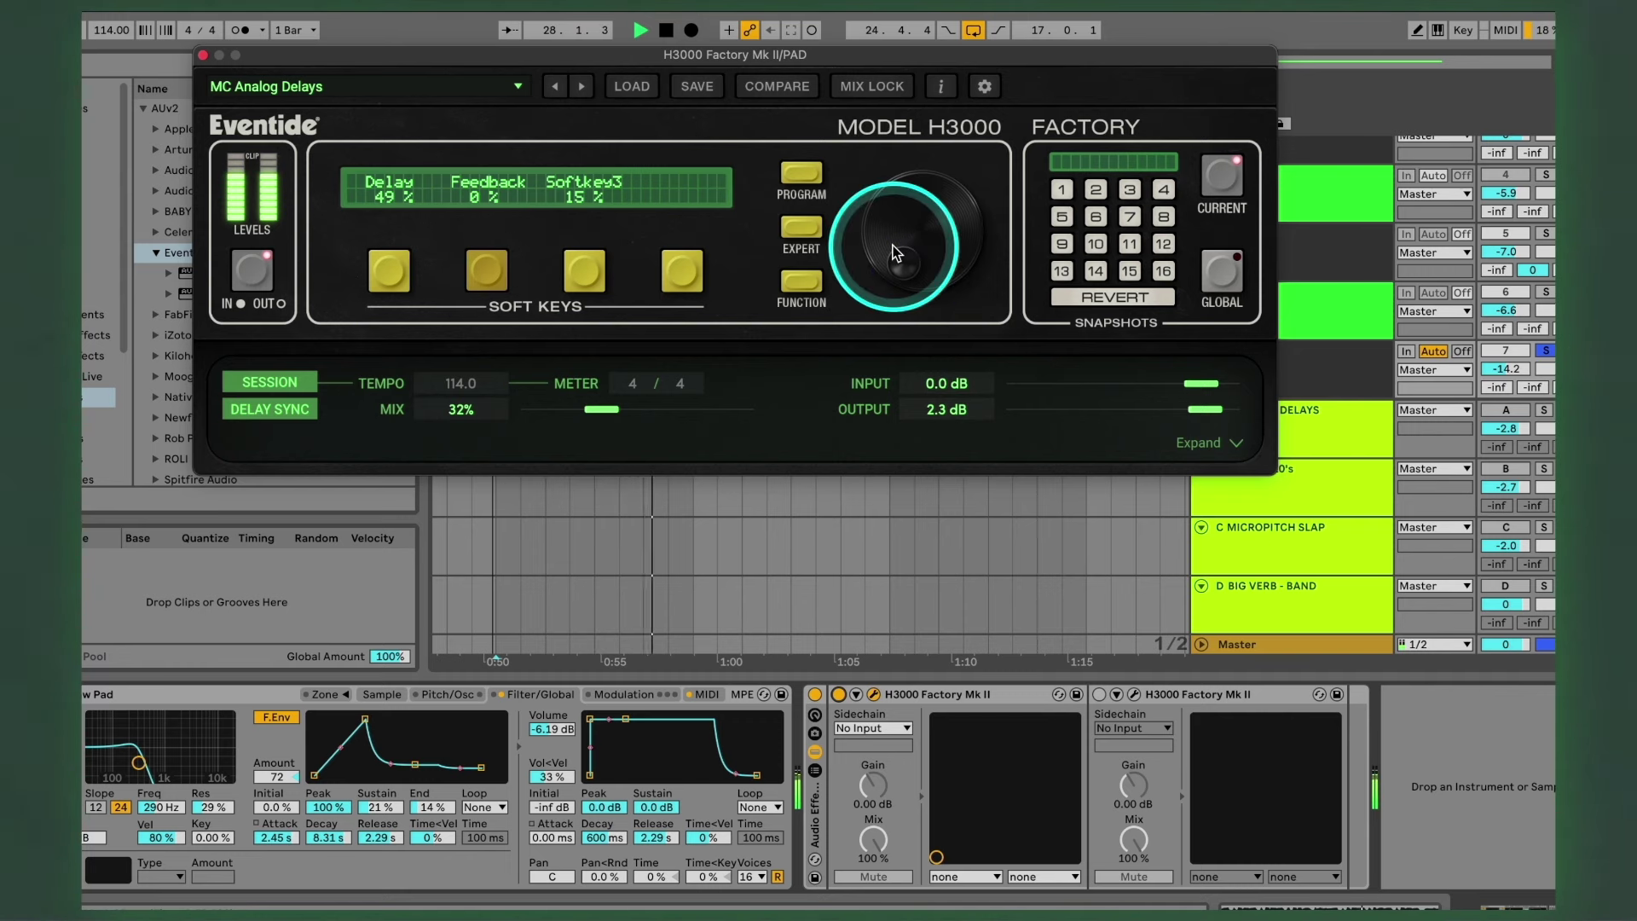
pyautogui.moveTo(895, 253); pyautogui.dragTo(953, 260)
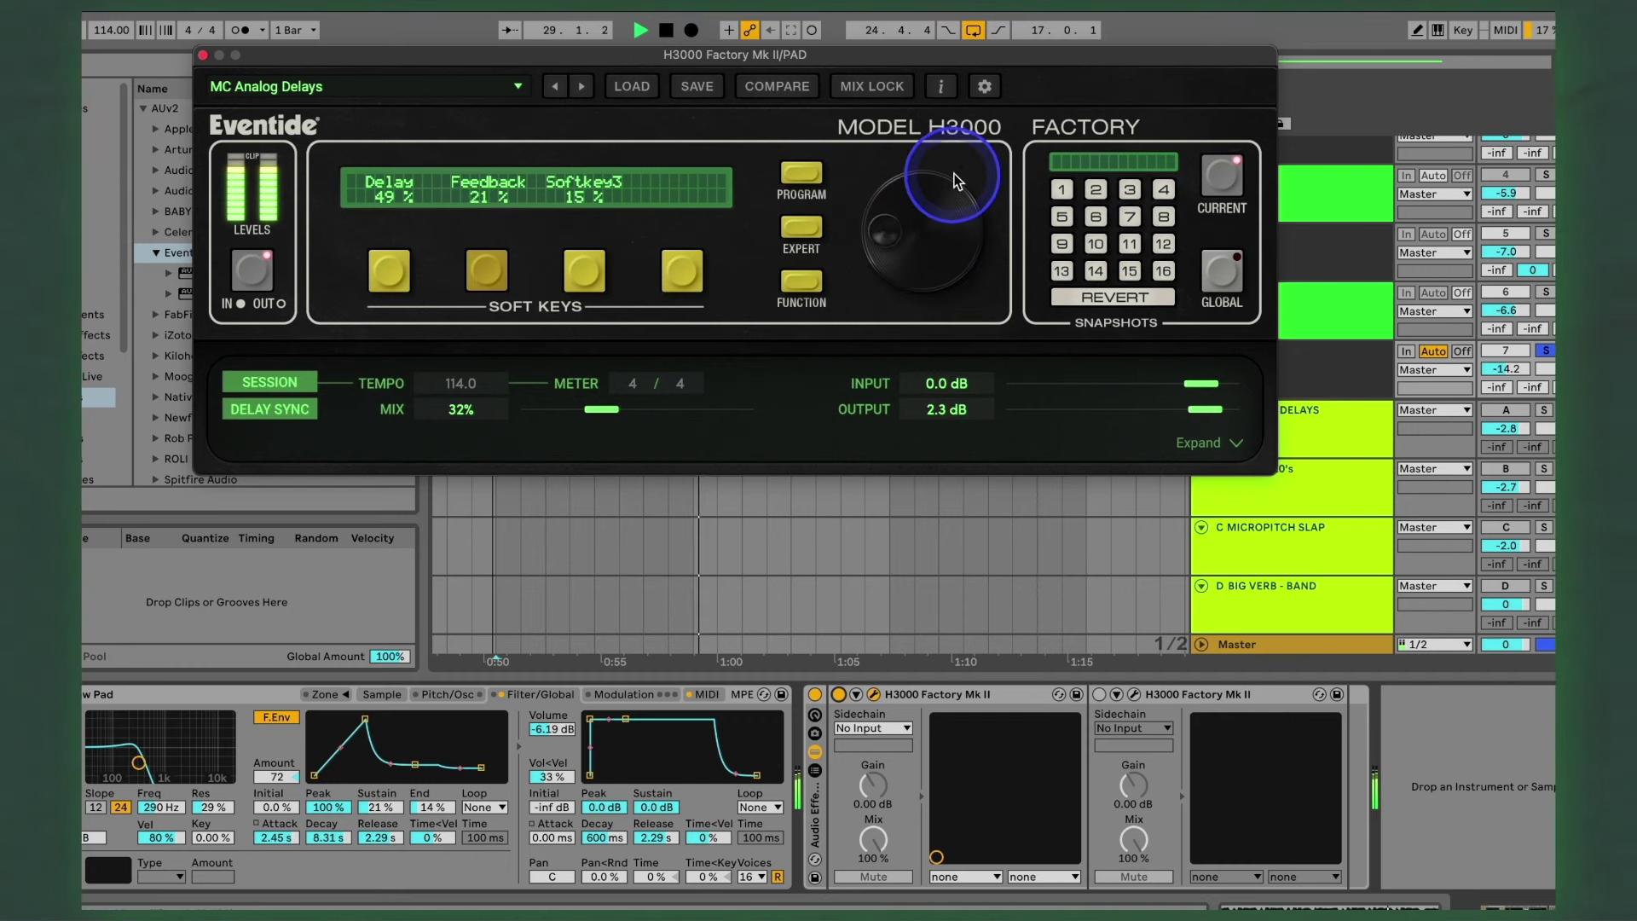
pyautogui.moveTo(959, 127); pyautogui.dragTo(950, 154)
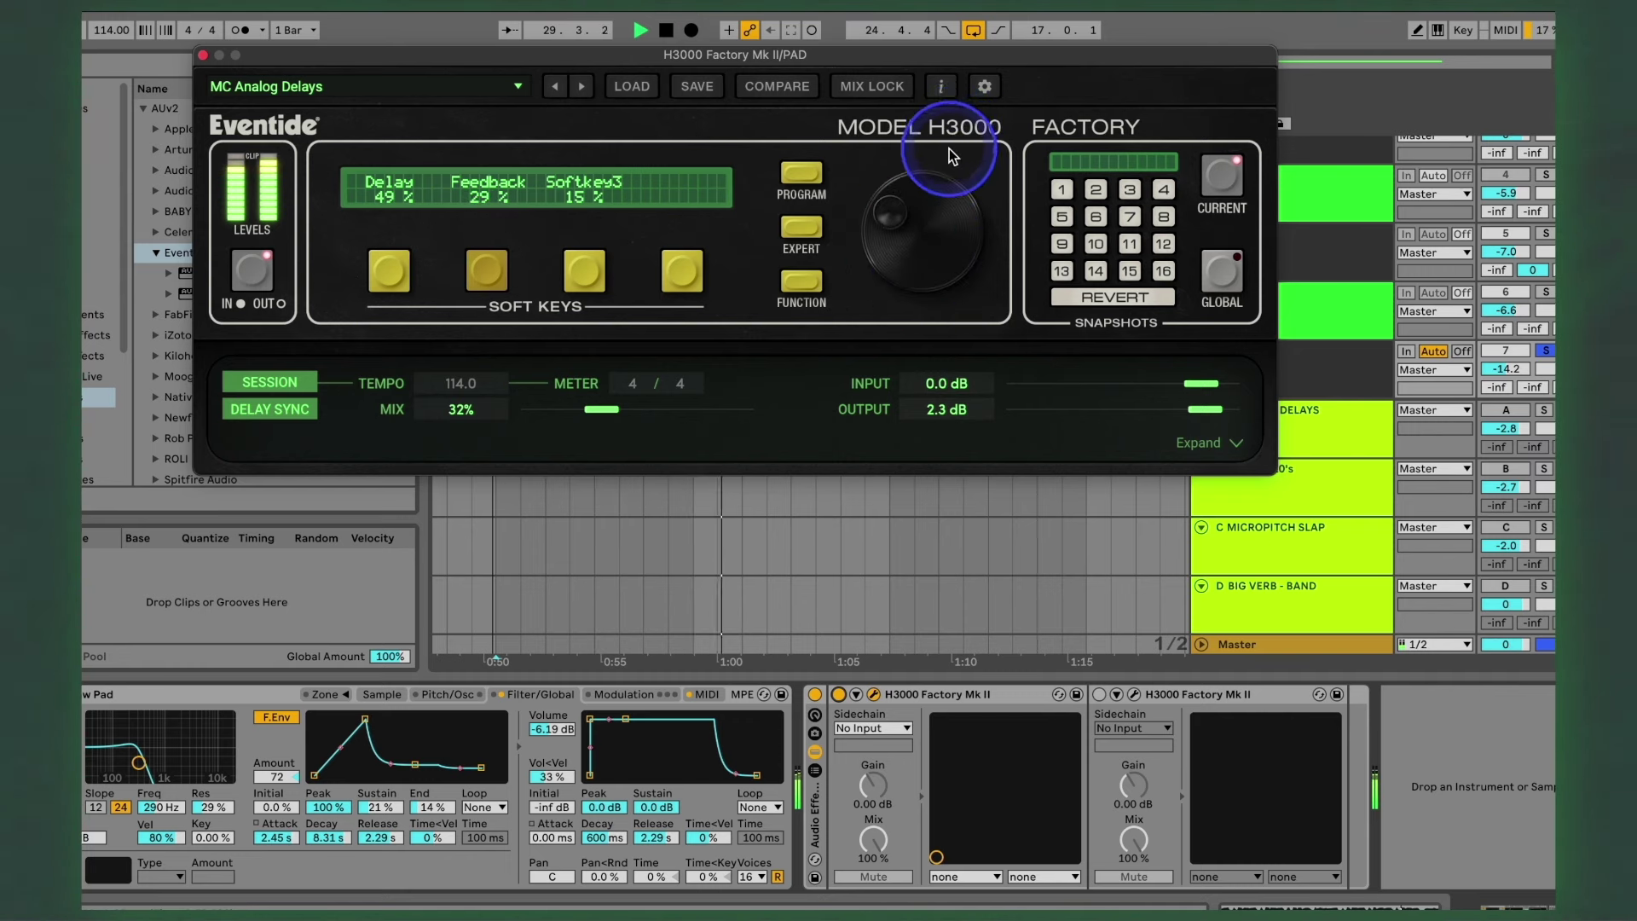
# Step: Compare the pad with the first H3000 Factory Mk II bypassed and active, and set its mix to 32%
pyautogui.click(840, 695)
pyautogui.click(840, 695)
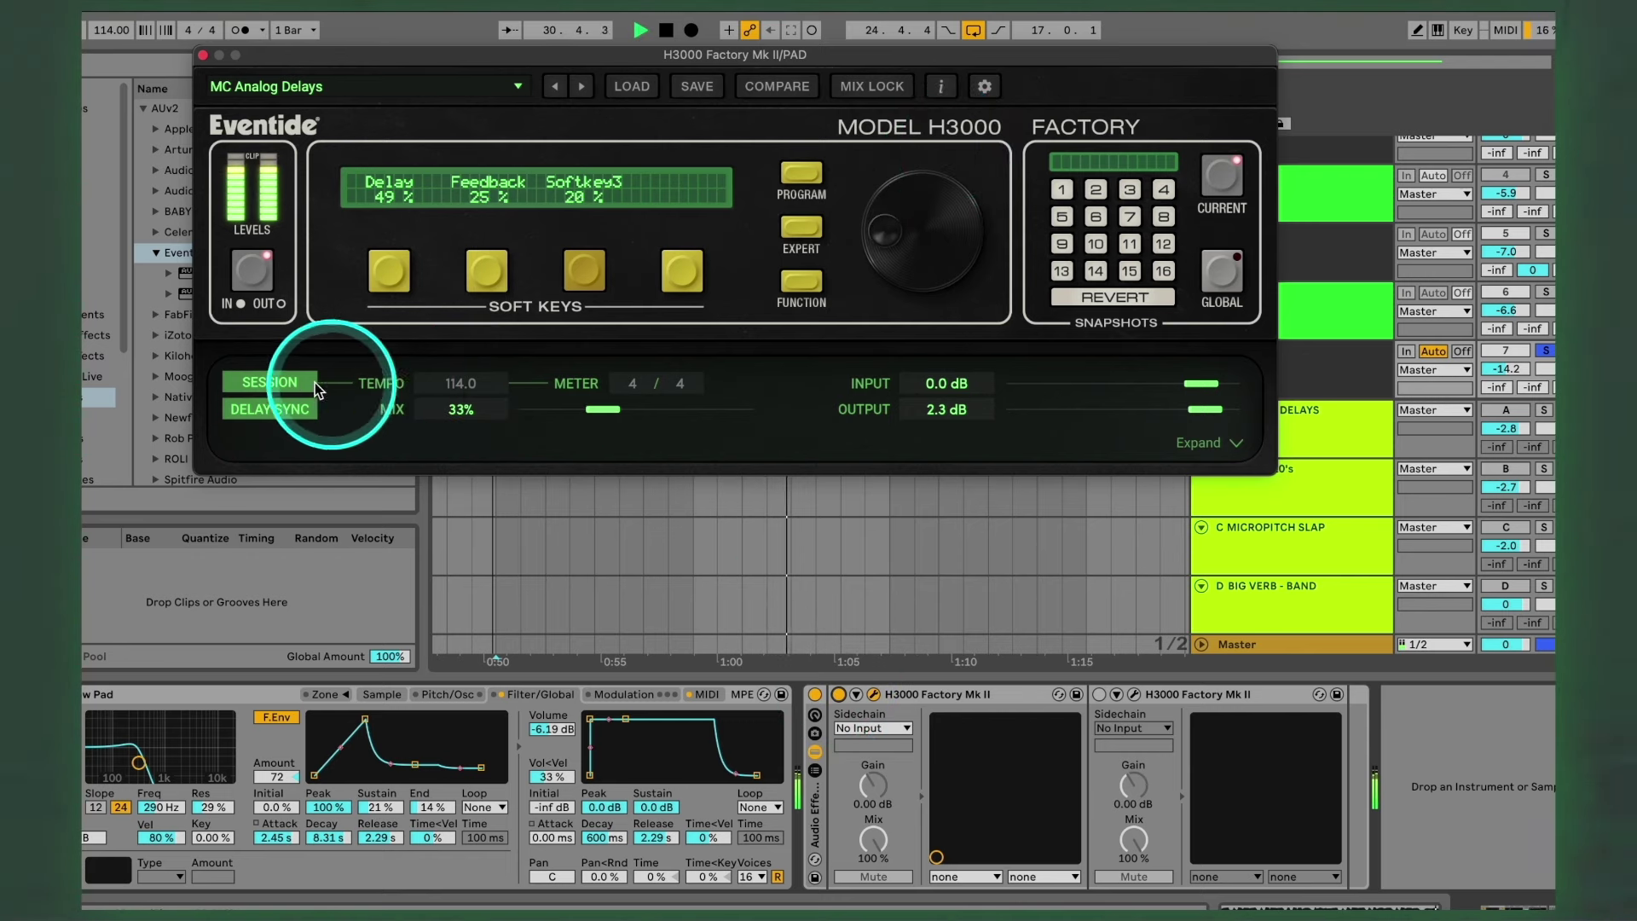
pyautogui.moveTo(601, 410)
pyautogui.mouseDown()
pyautogui.moveTo(780, 416)
pyautogui.moveTo(597, 414)
pyautogui.mouseUp()
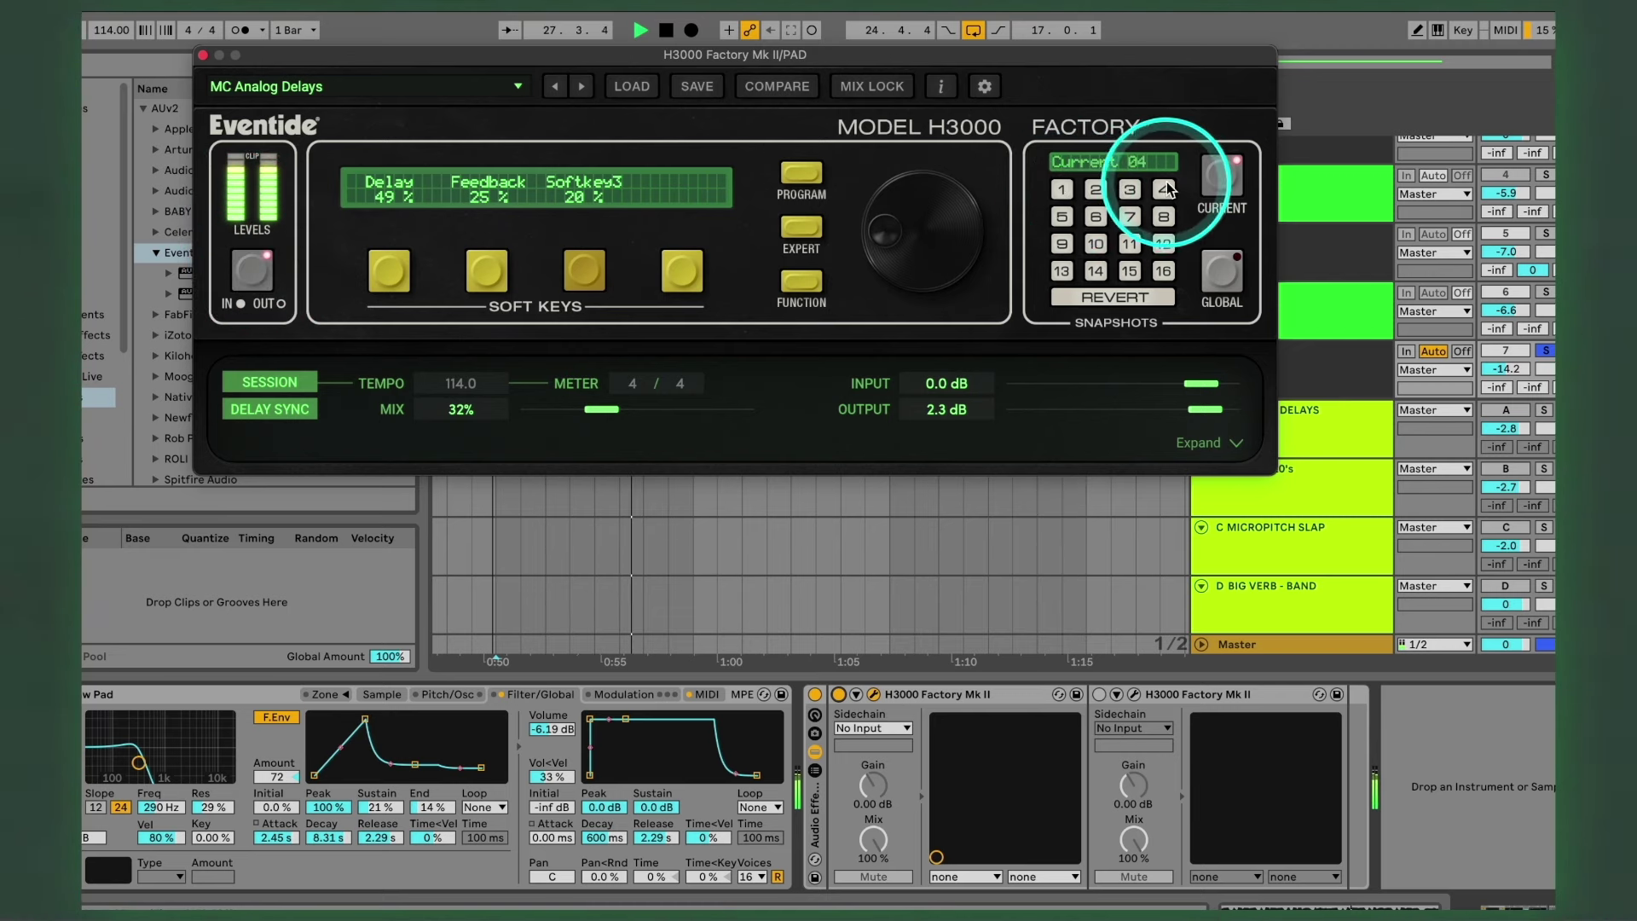
# Step: Check the Global snapshot bank, return to the Current bank and recall snapshot 5
pyautogui.click(1219, 258)
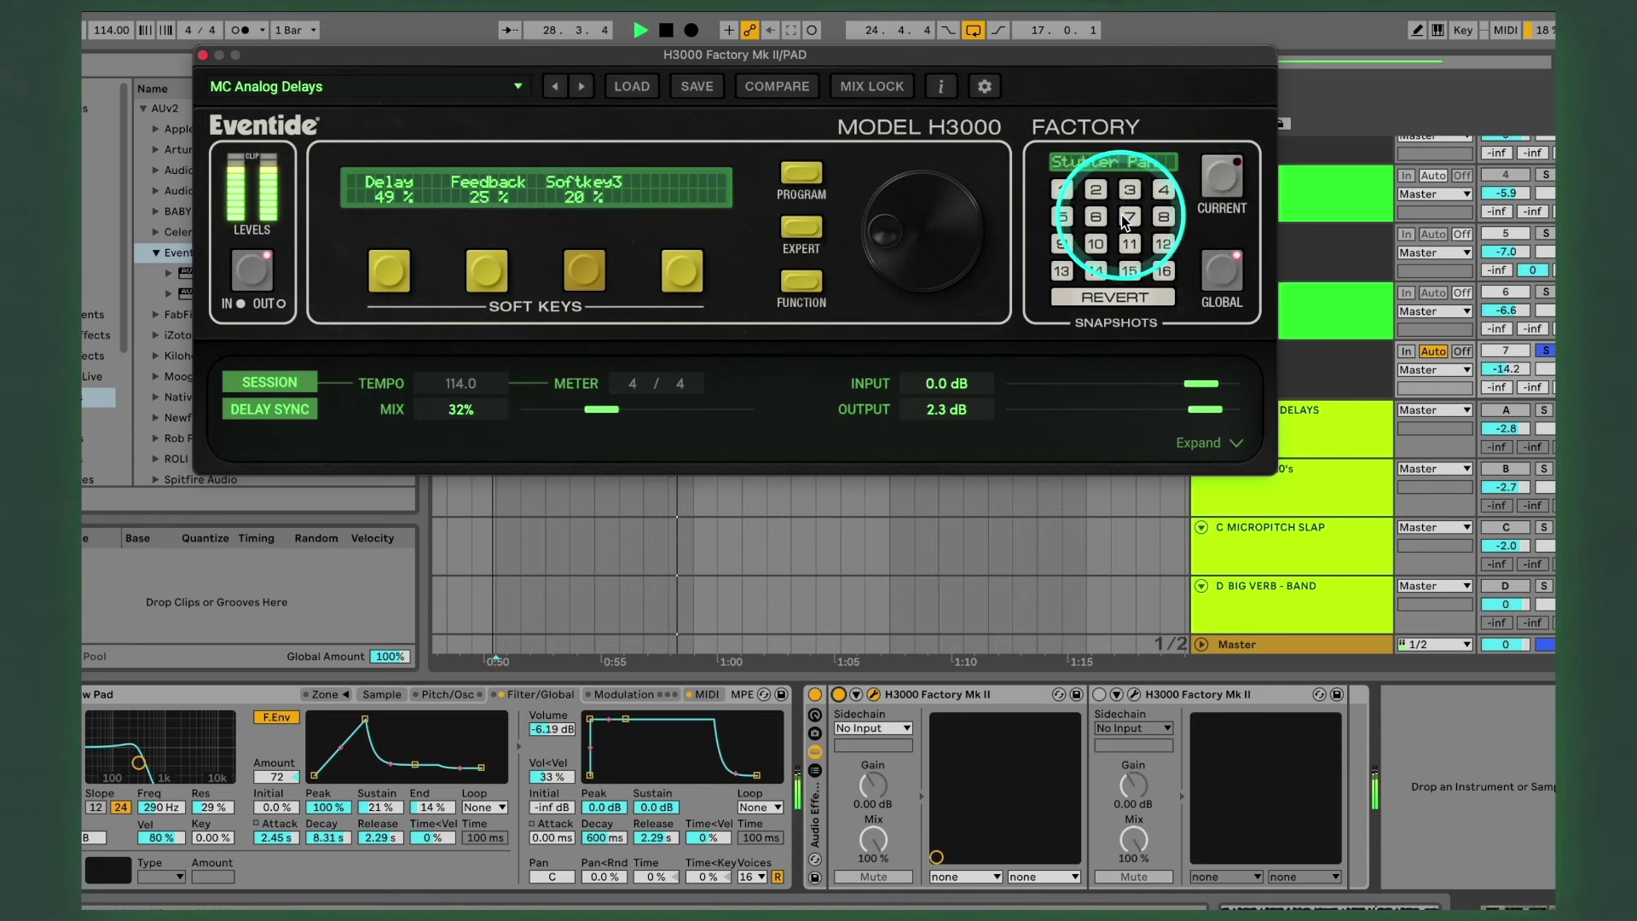
pyautogui.click(1219, 179)
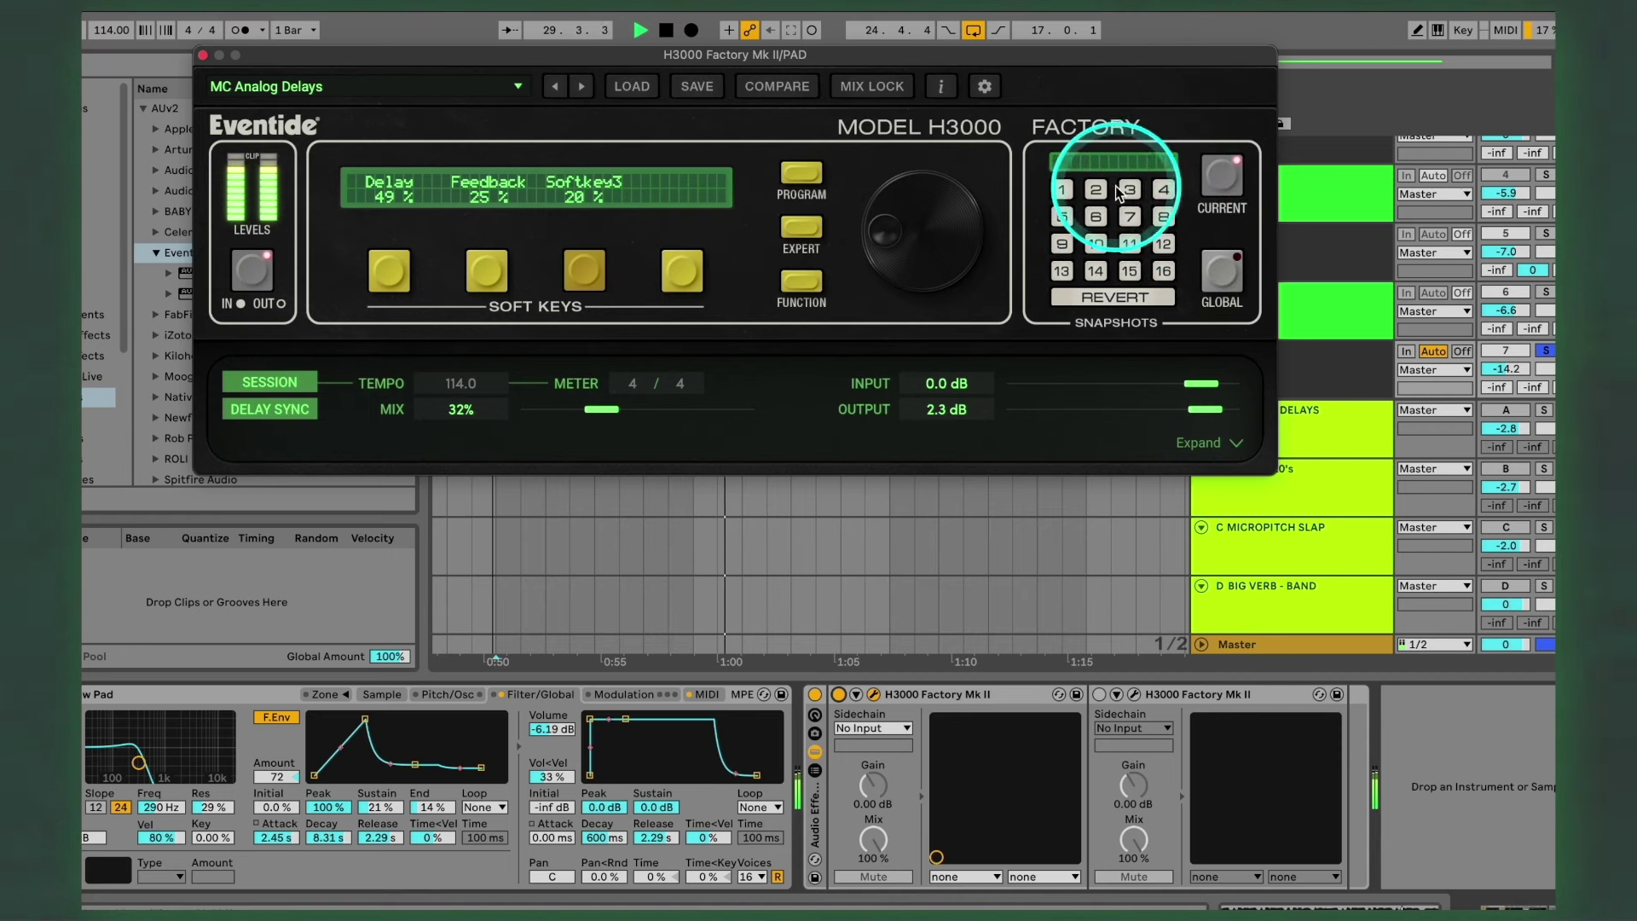
pyautogui.click(1062, 216)
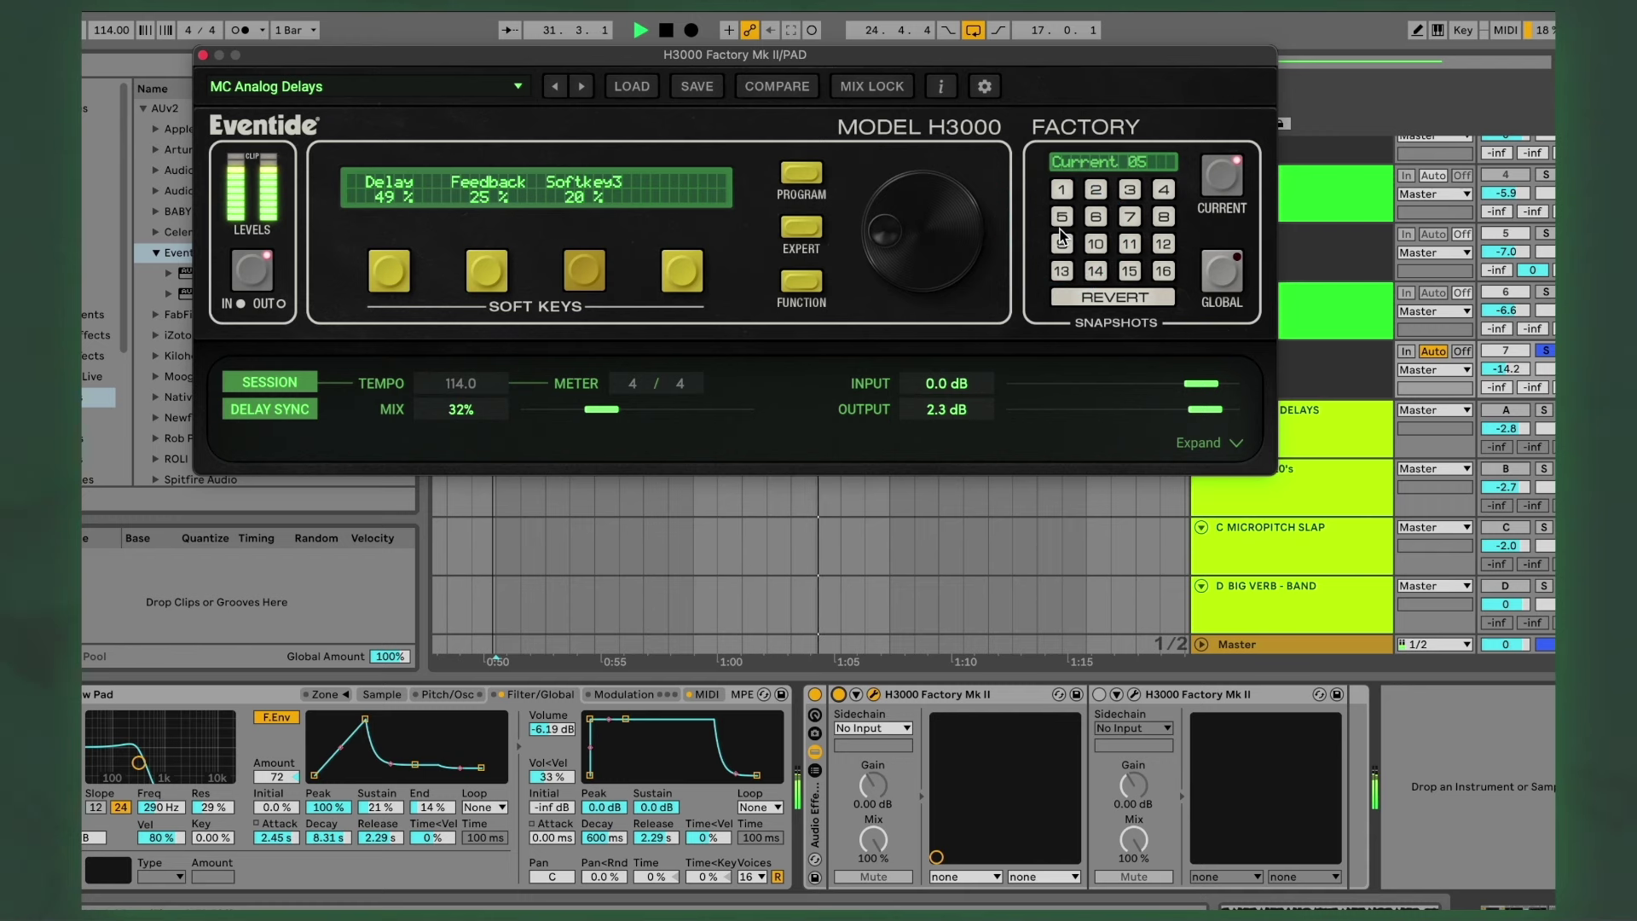
# Step: Recall snapshot 9 on the first PAD H3000 Factory Mk II and examine the Pitch Shift, Delay and Amp Mod blocks on its Program page
pyautogui.click(1063, 239)
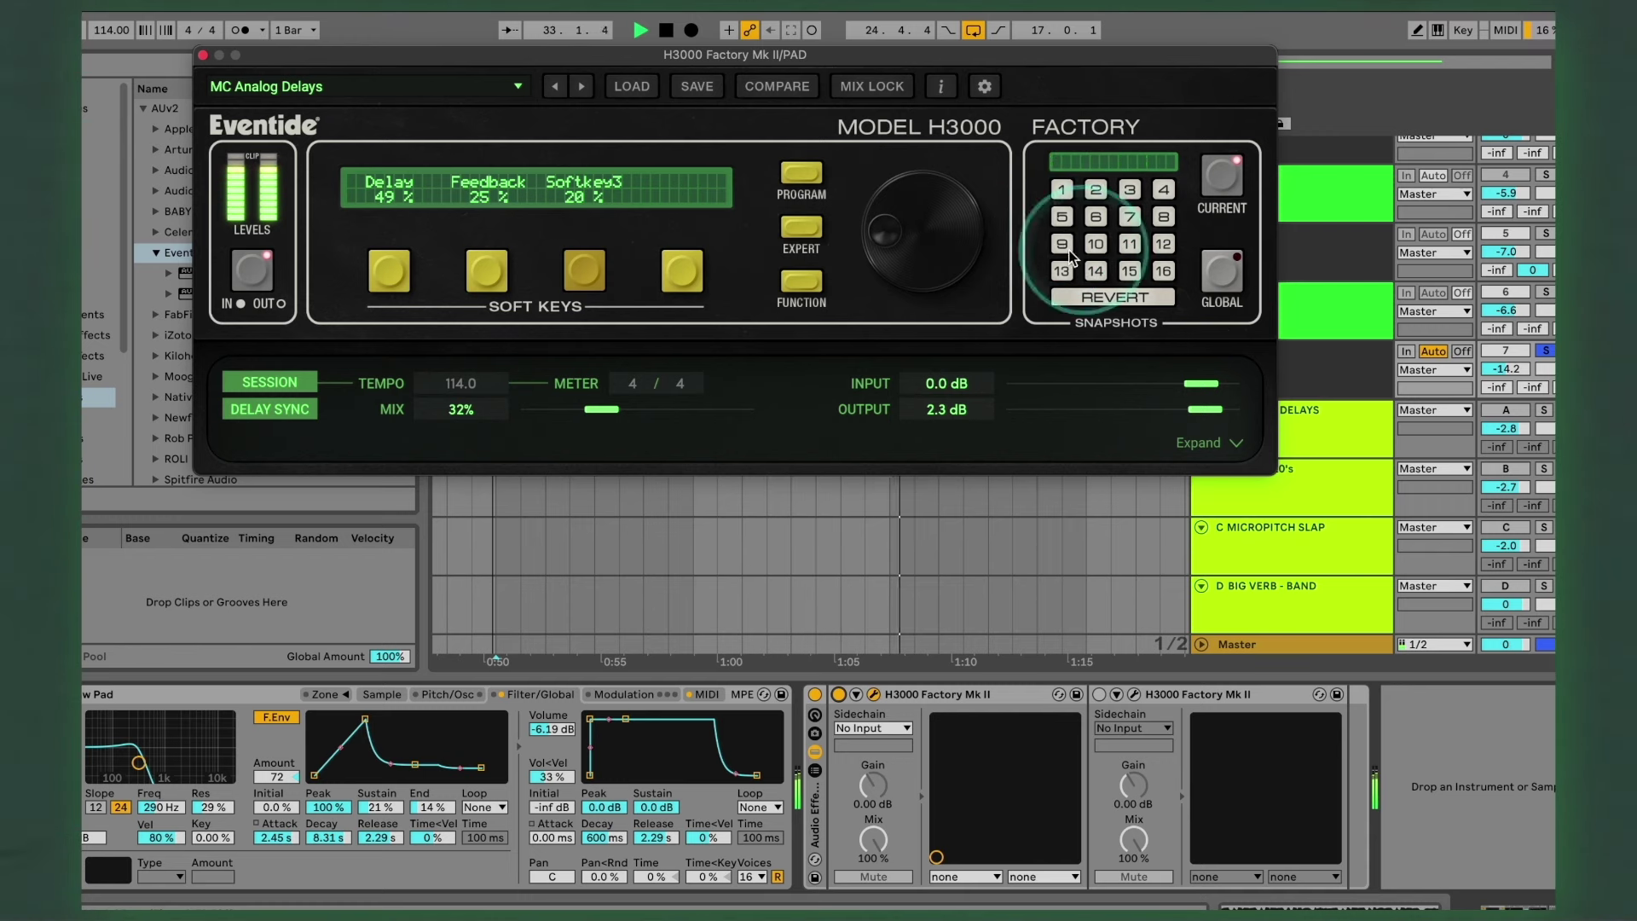
pyautogui.click(801, 173)
pyautogui.click(528, 418)
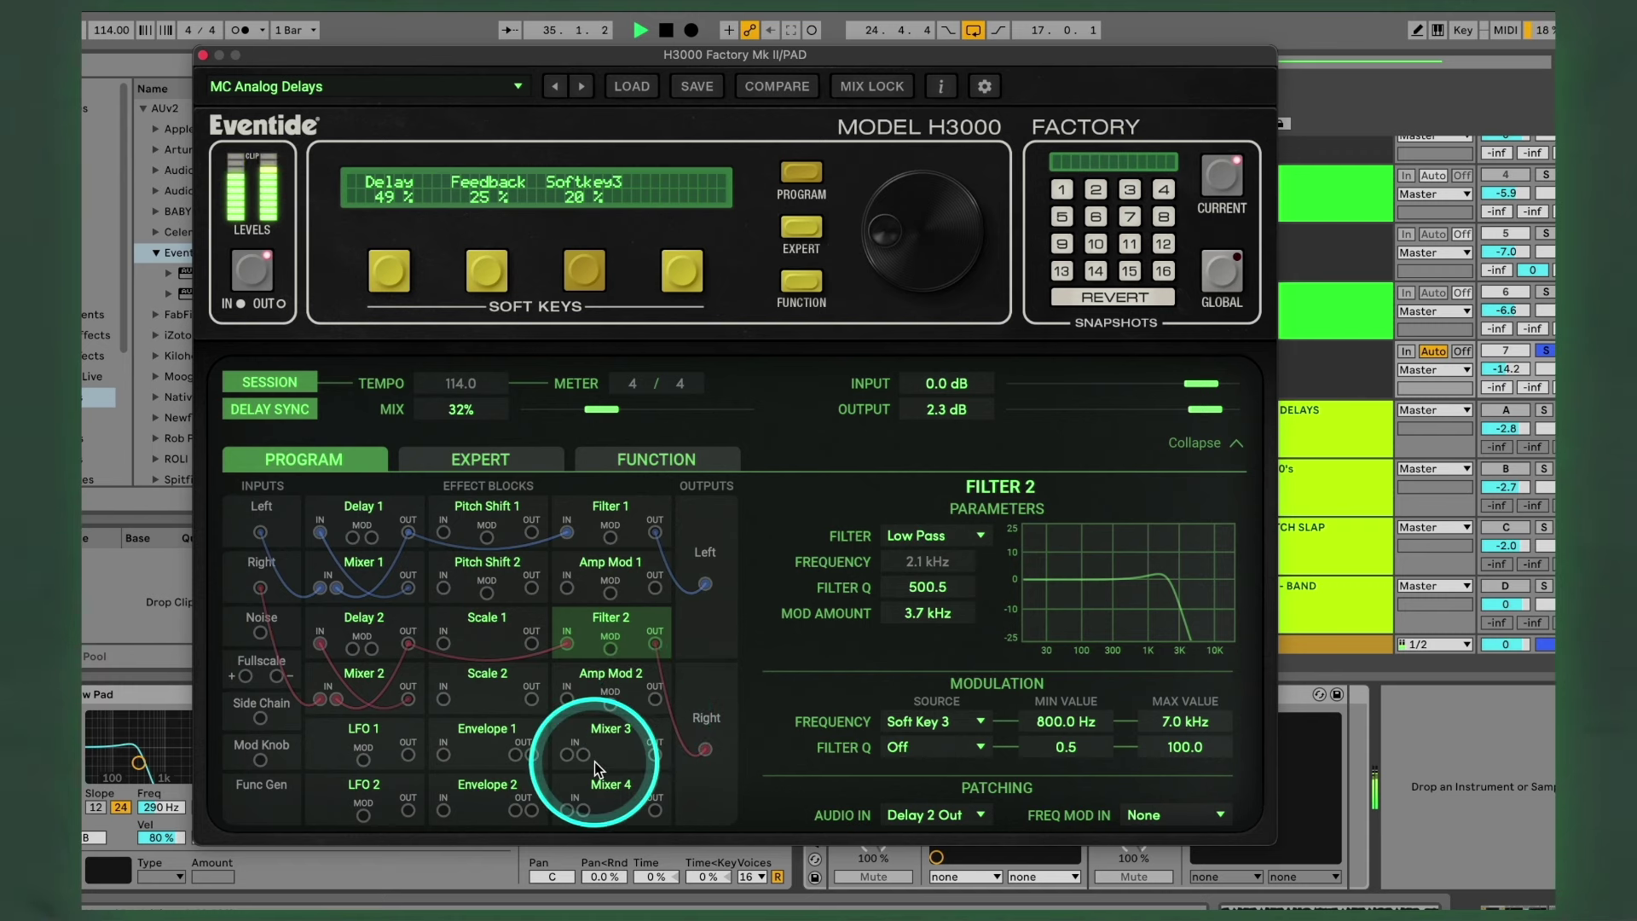
pyautogui.click(490, 564)
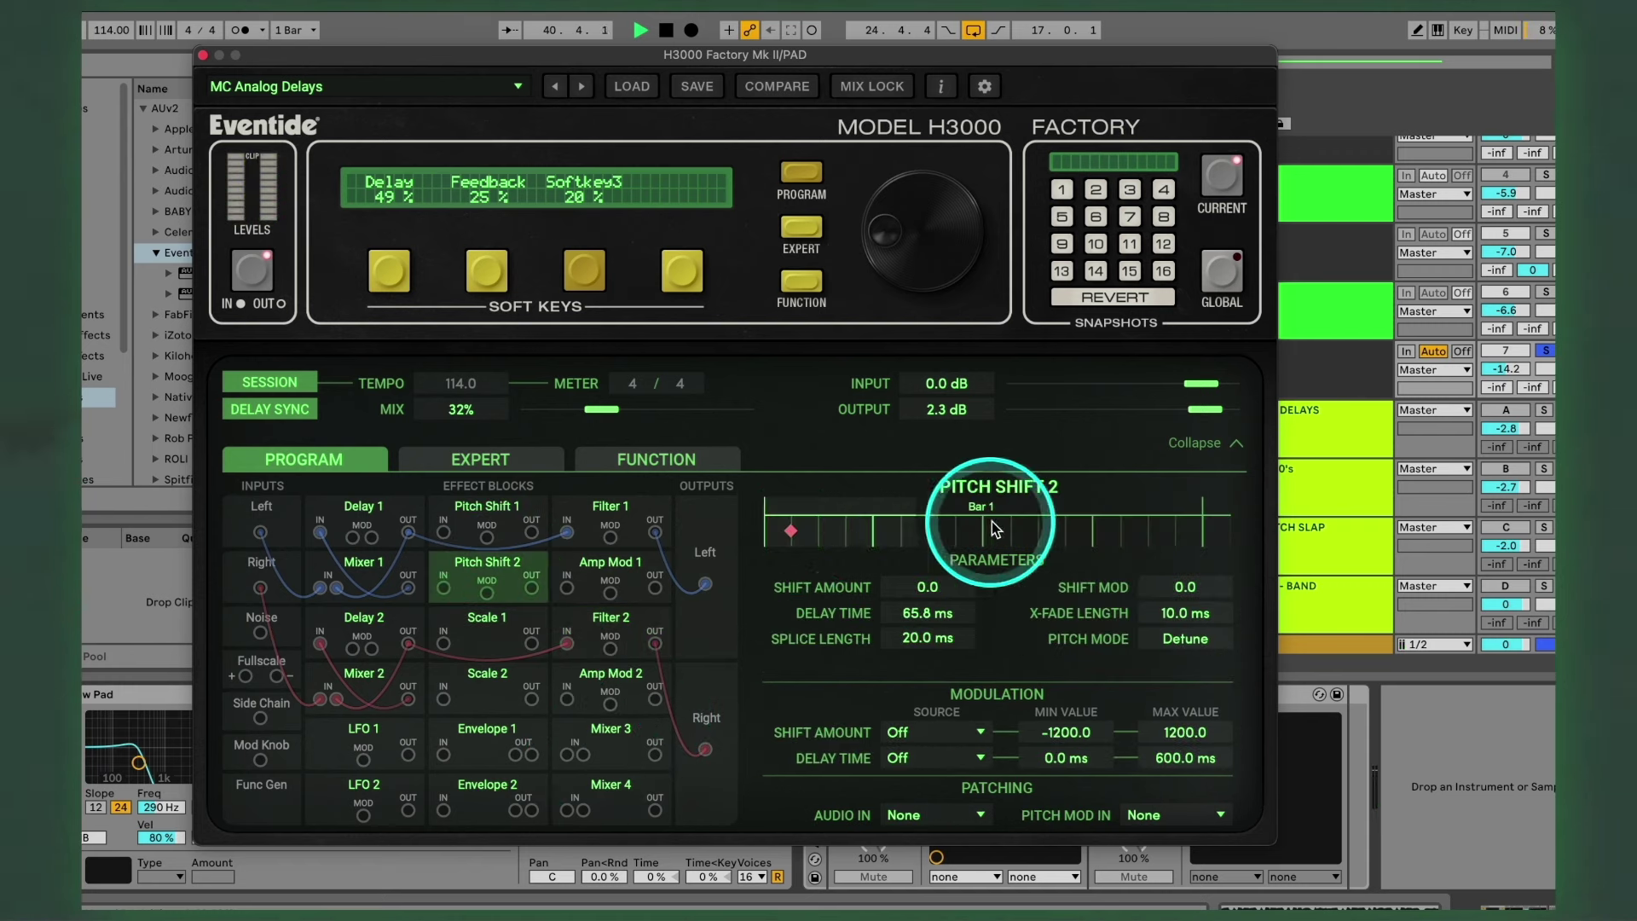
pyautogui.click(474, 517)
pyautogui.click(359, 510)
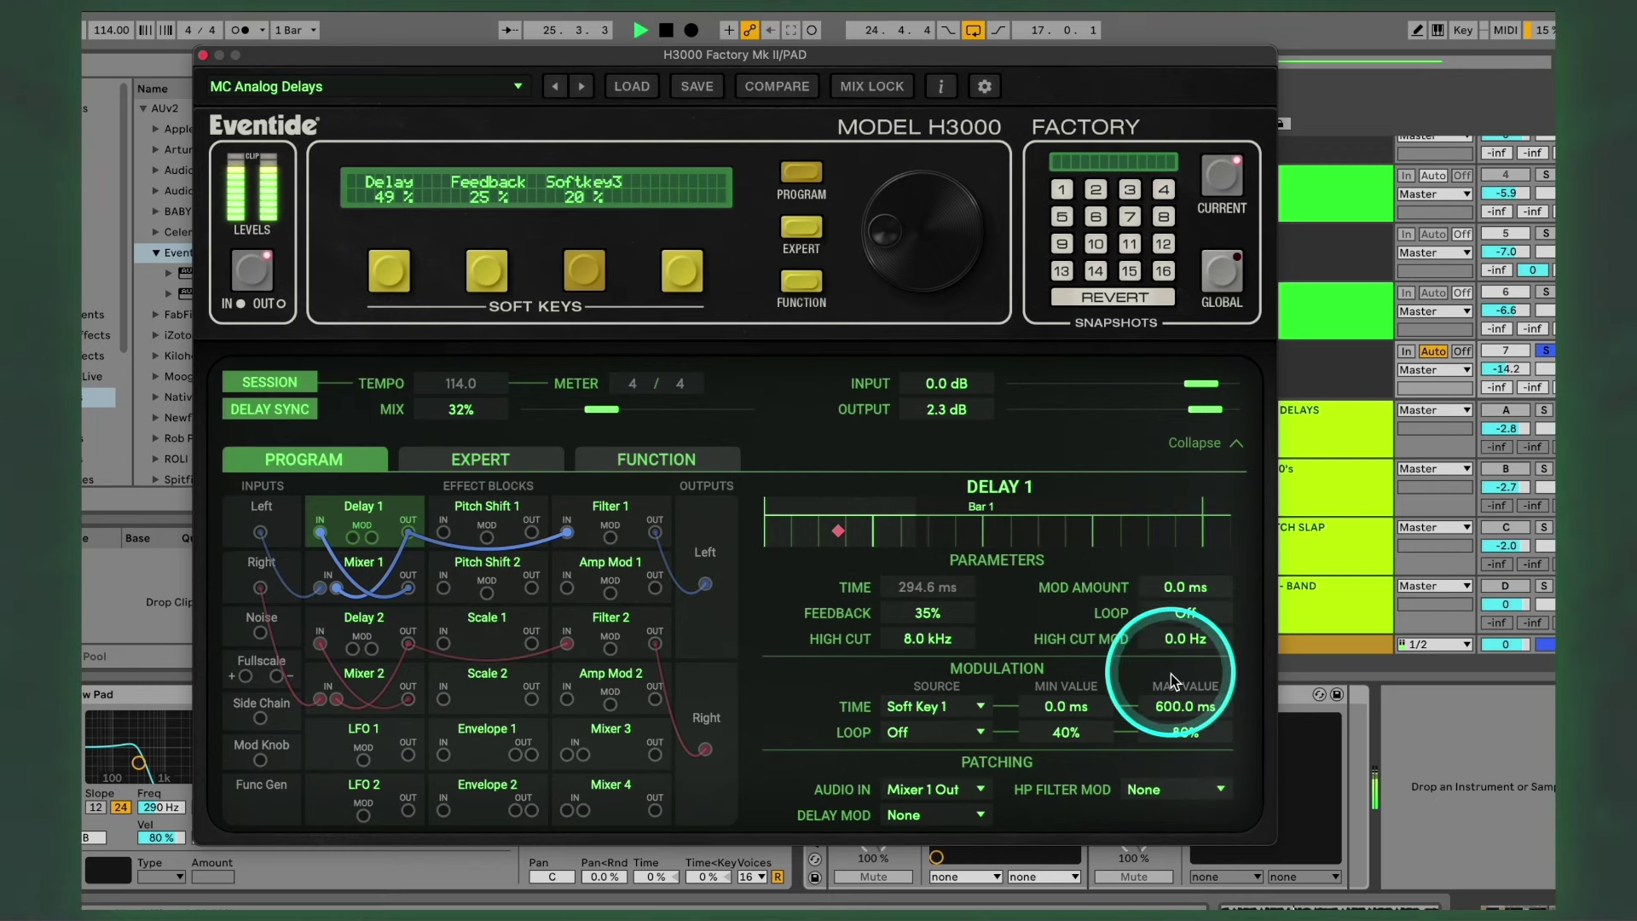
pyautogui.click(609, 569)
# Step: Review the Expert parameters and Function modulation settings of MC Analog Delays, and check the preset categories
pyautogui.click(491, 466)
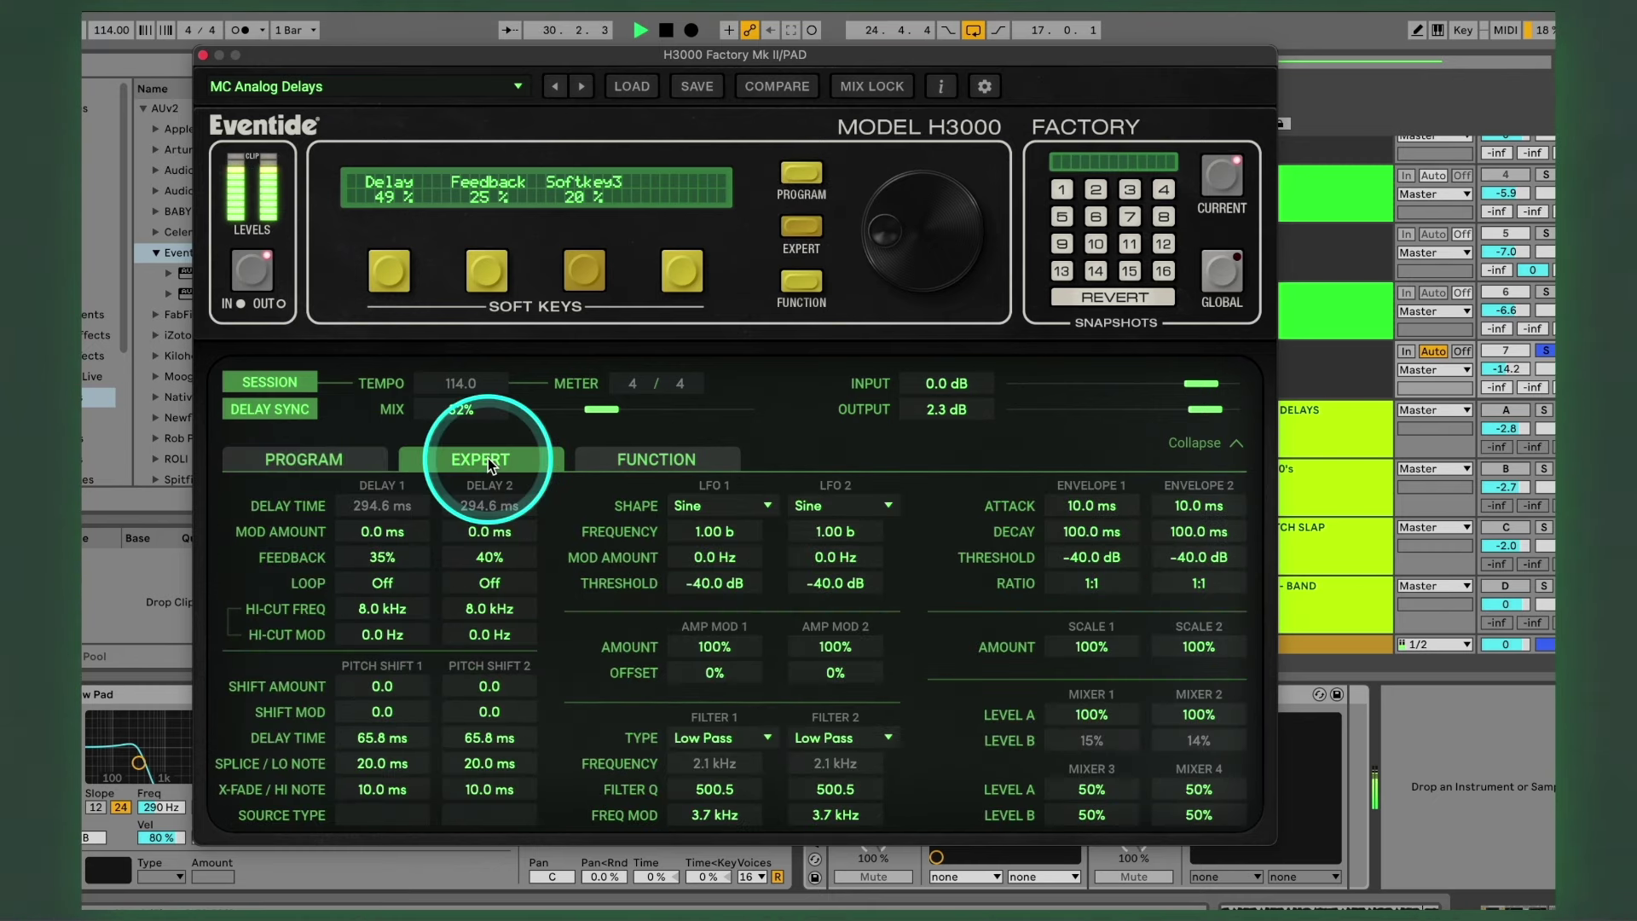
pyautogui.click(656, 461)
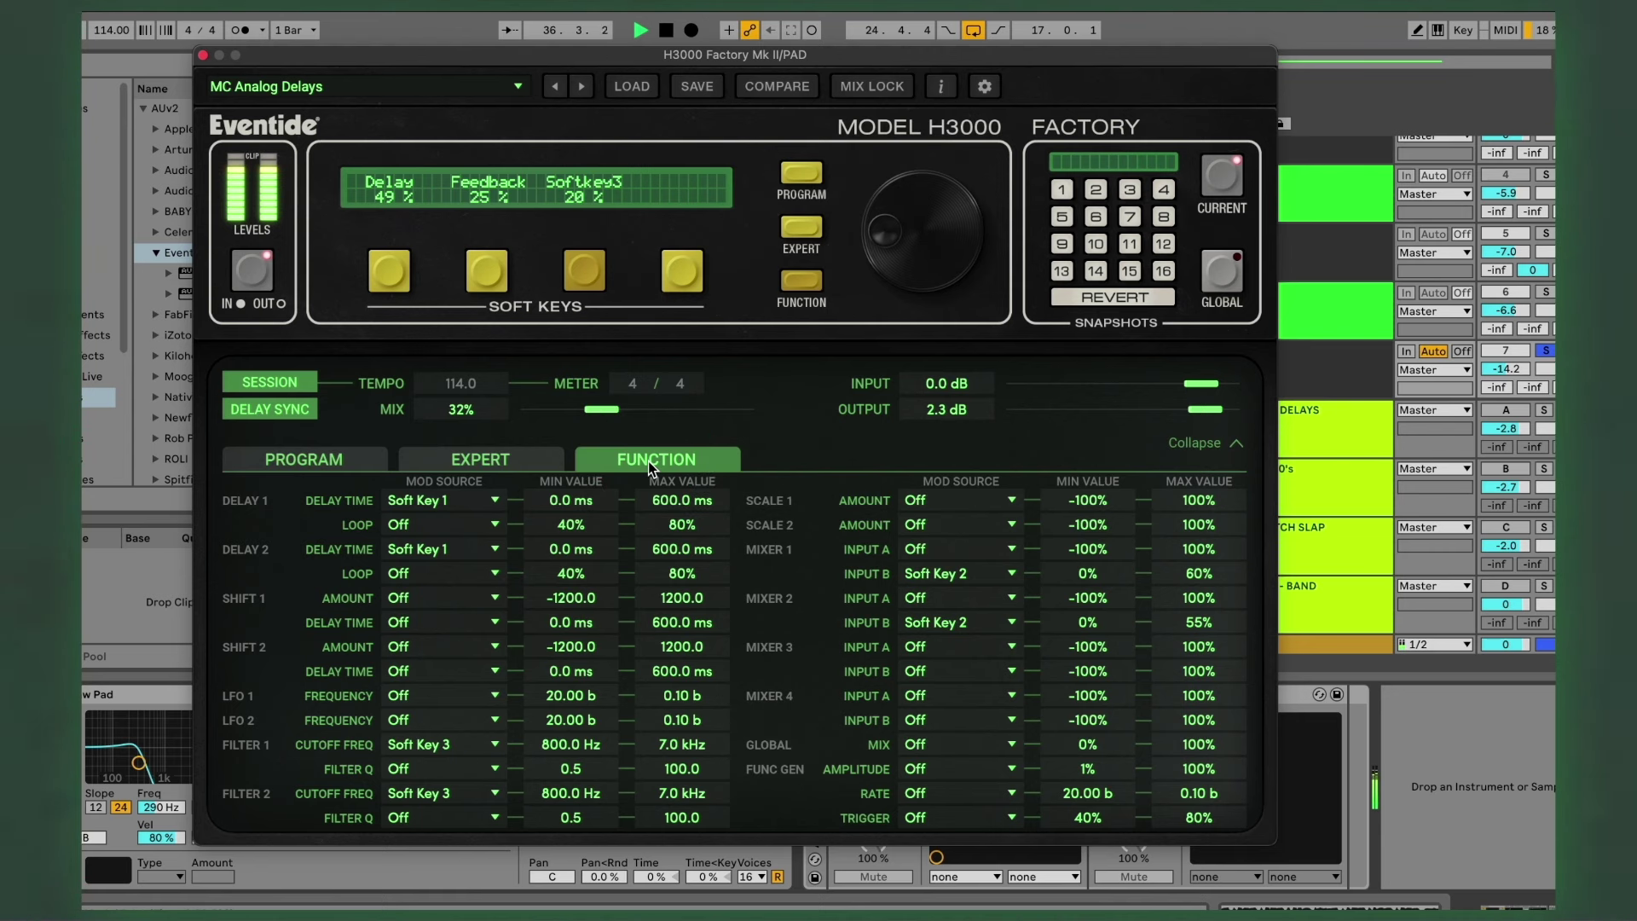
pyautogui.click(801, 279)
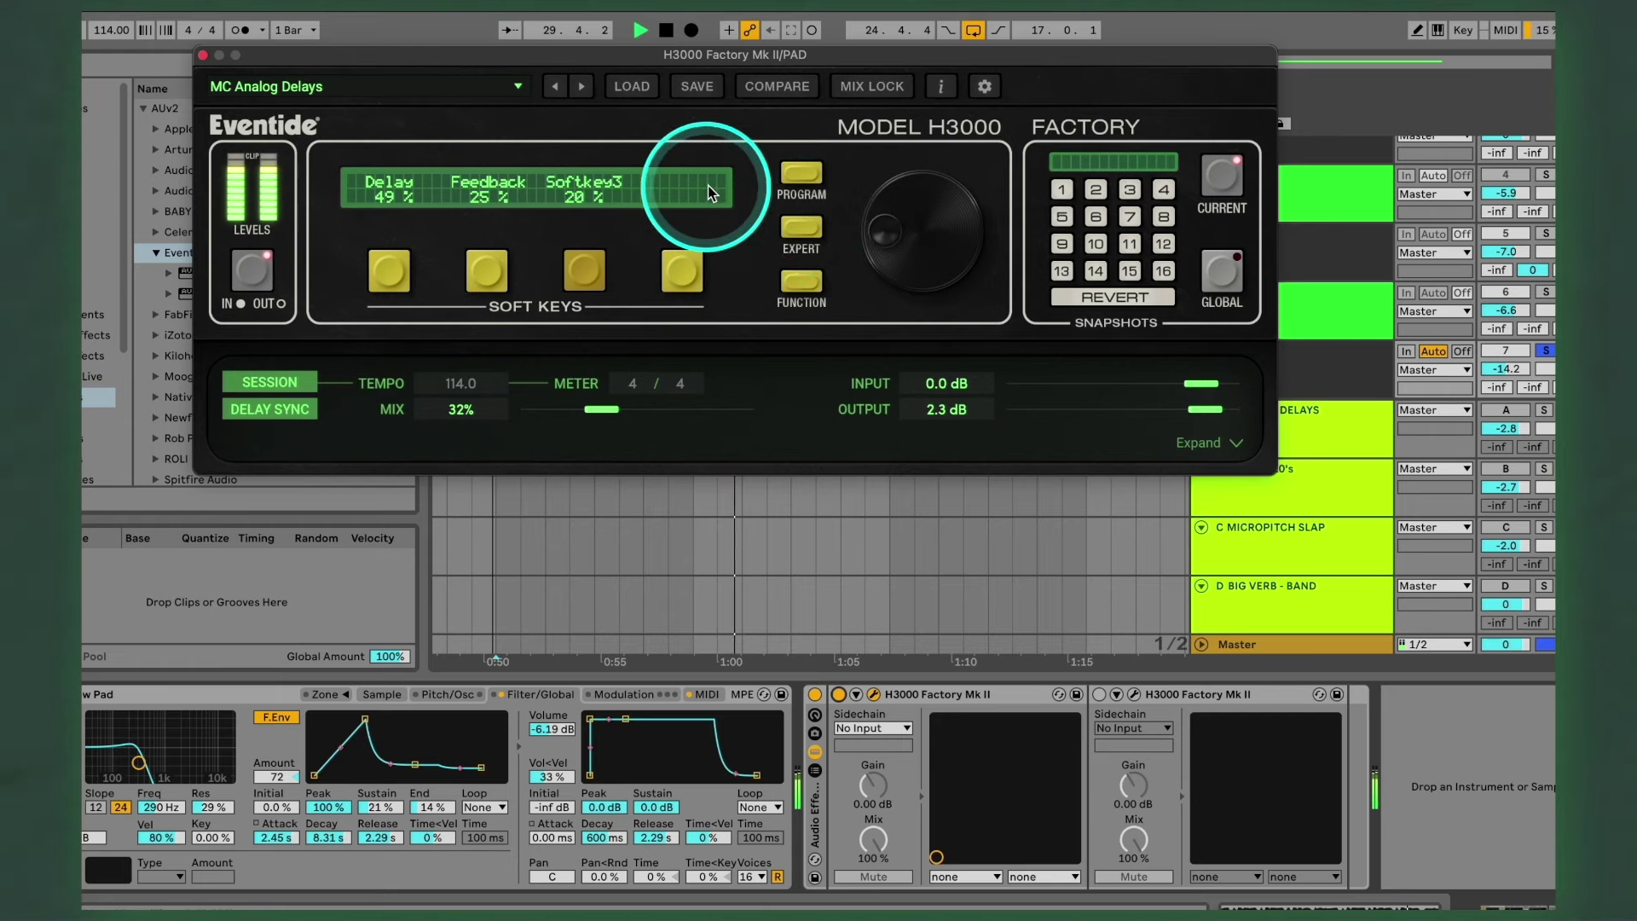
pyautogui.click(273, 92)
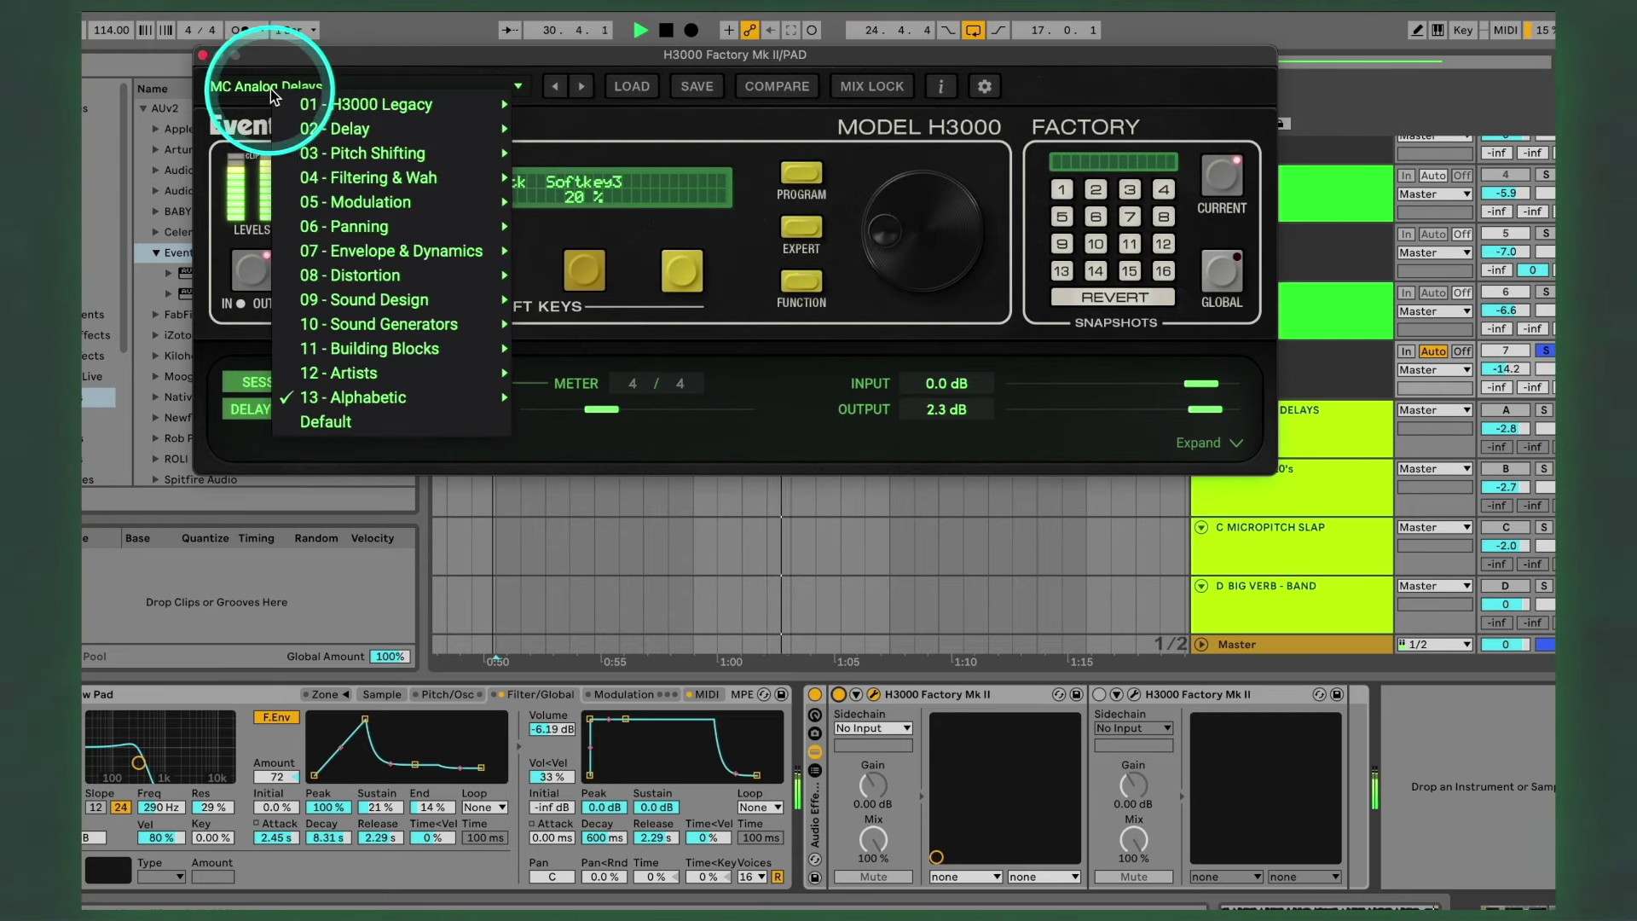
# Step: Open the second PAD H3000 Factory Mk II, adjust Doubler 2's Detune, set its mix to 38%, and toggle the effect rack for comparison
pyautogui.click(1133, 693)
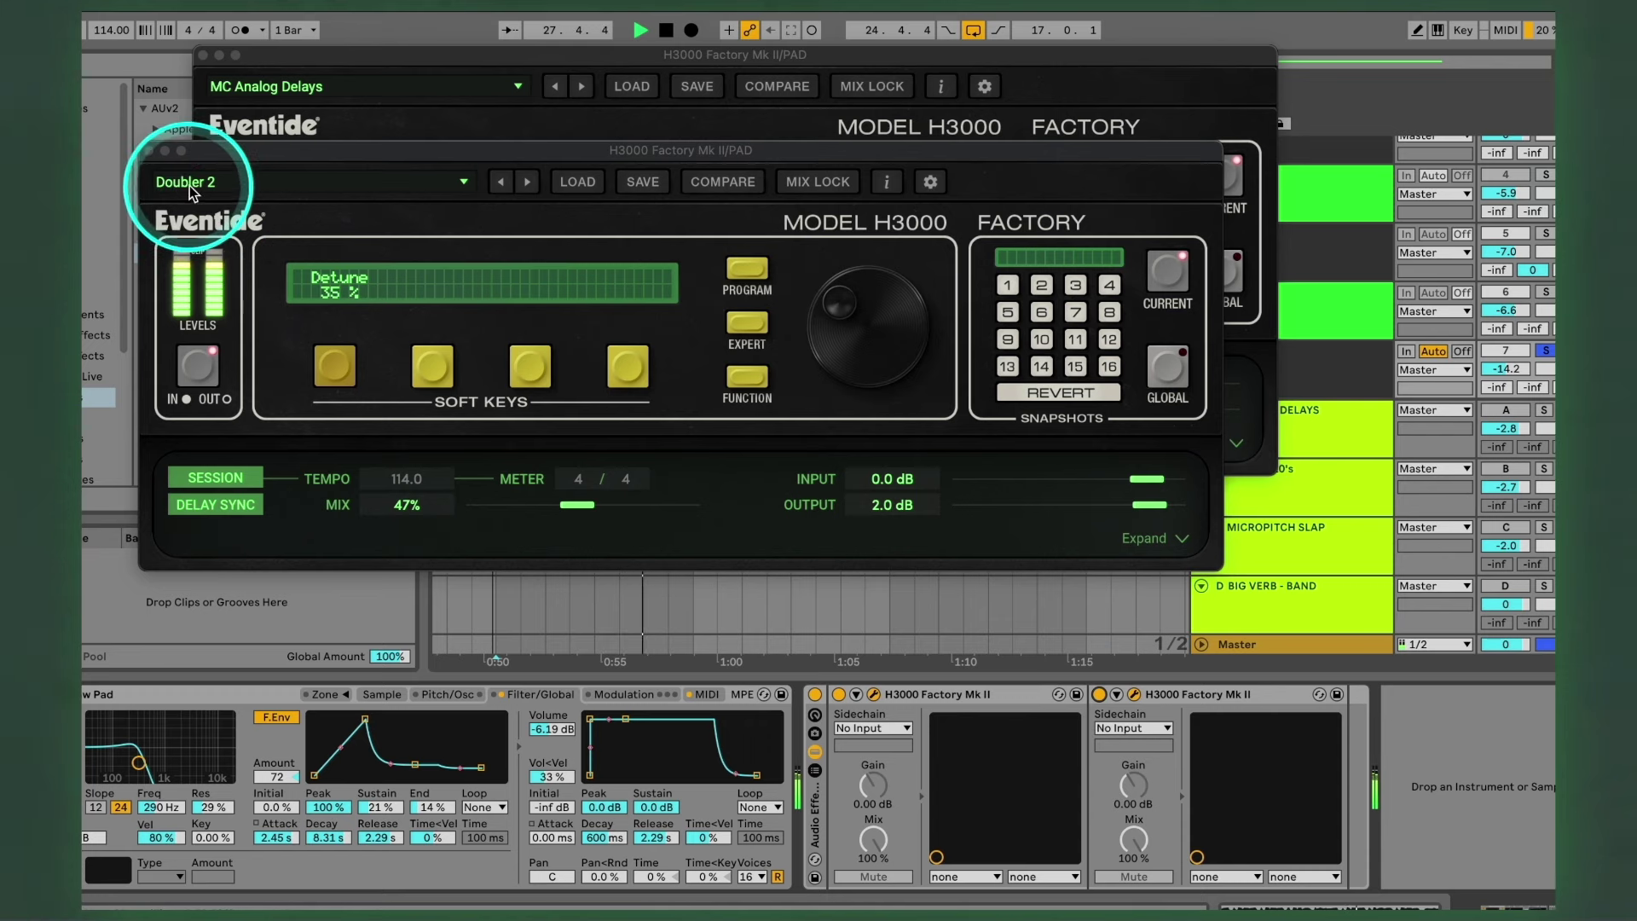
pyautogui.click(334, 365)
pyautogui.moveTo(811, 281); pyautogui.dragTo(953, 7)
pyautogui.moveTo(944, 114); pyautogui.dragTo(931, 194)
pyautogui.moveTo(683, 505); pyautogui.dragTo(605, 508)
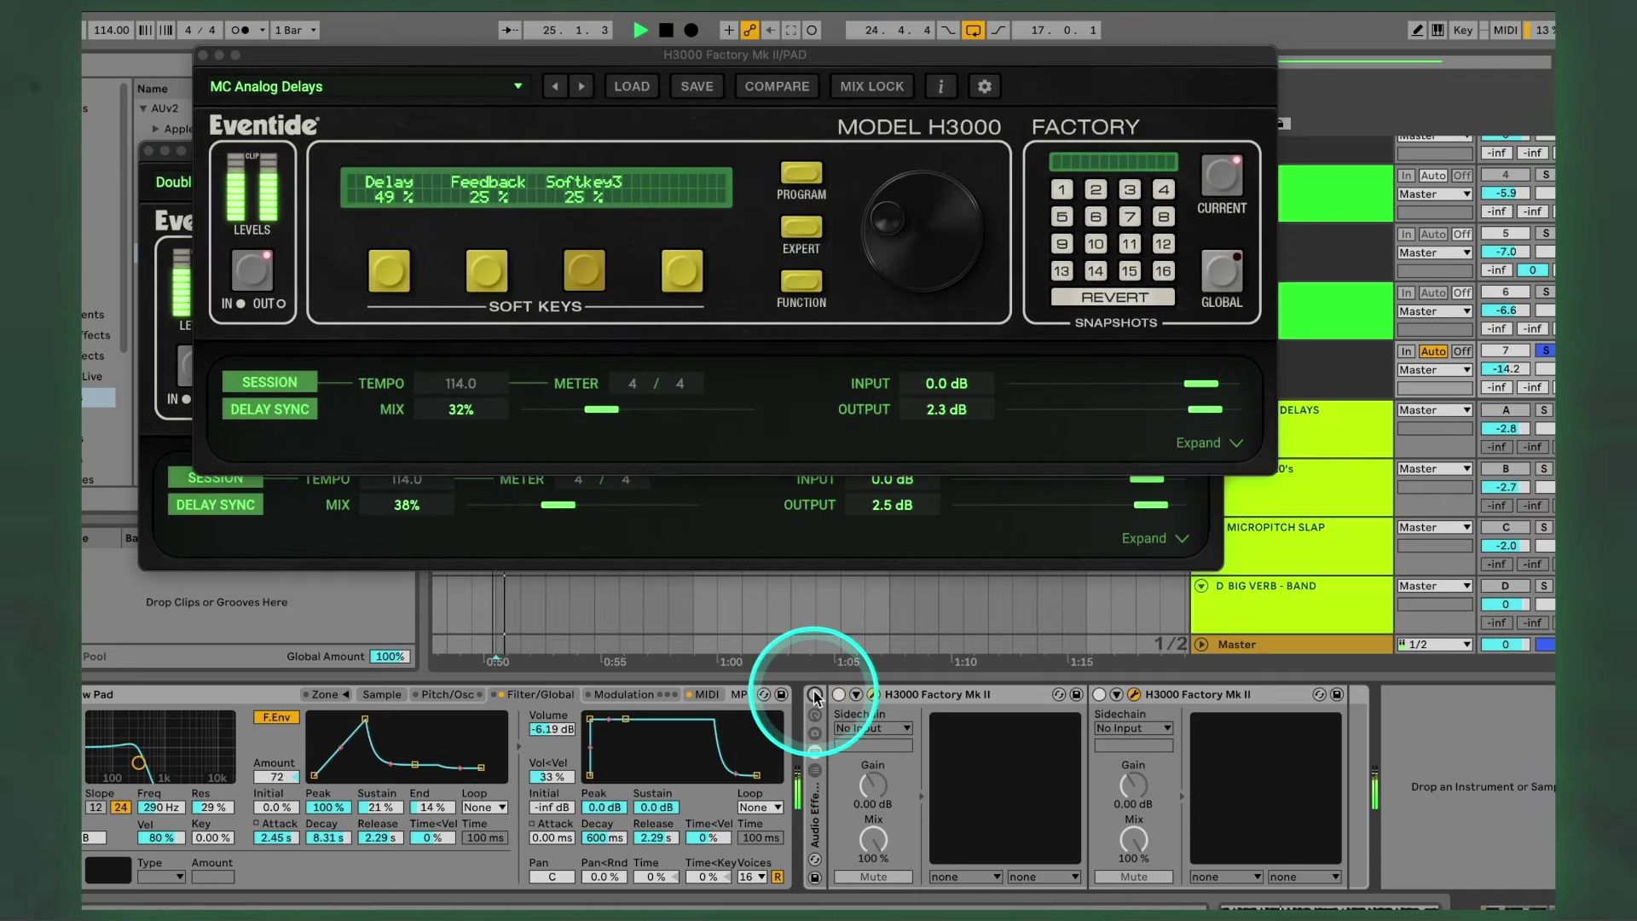
pyautogui.click(814, 695)
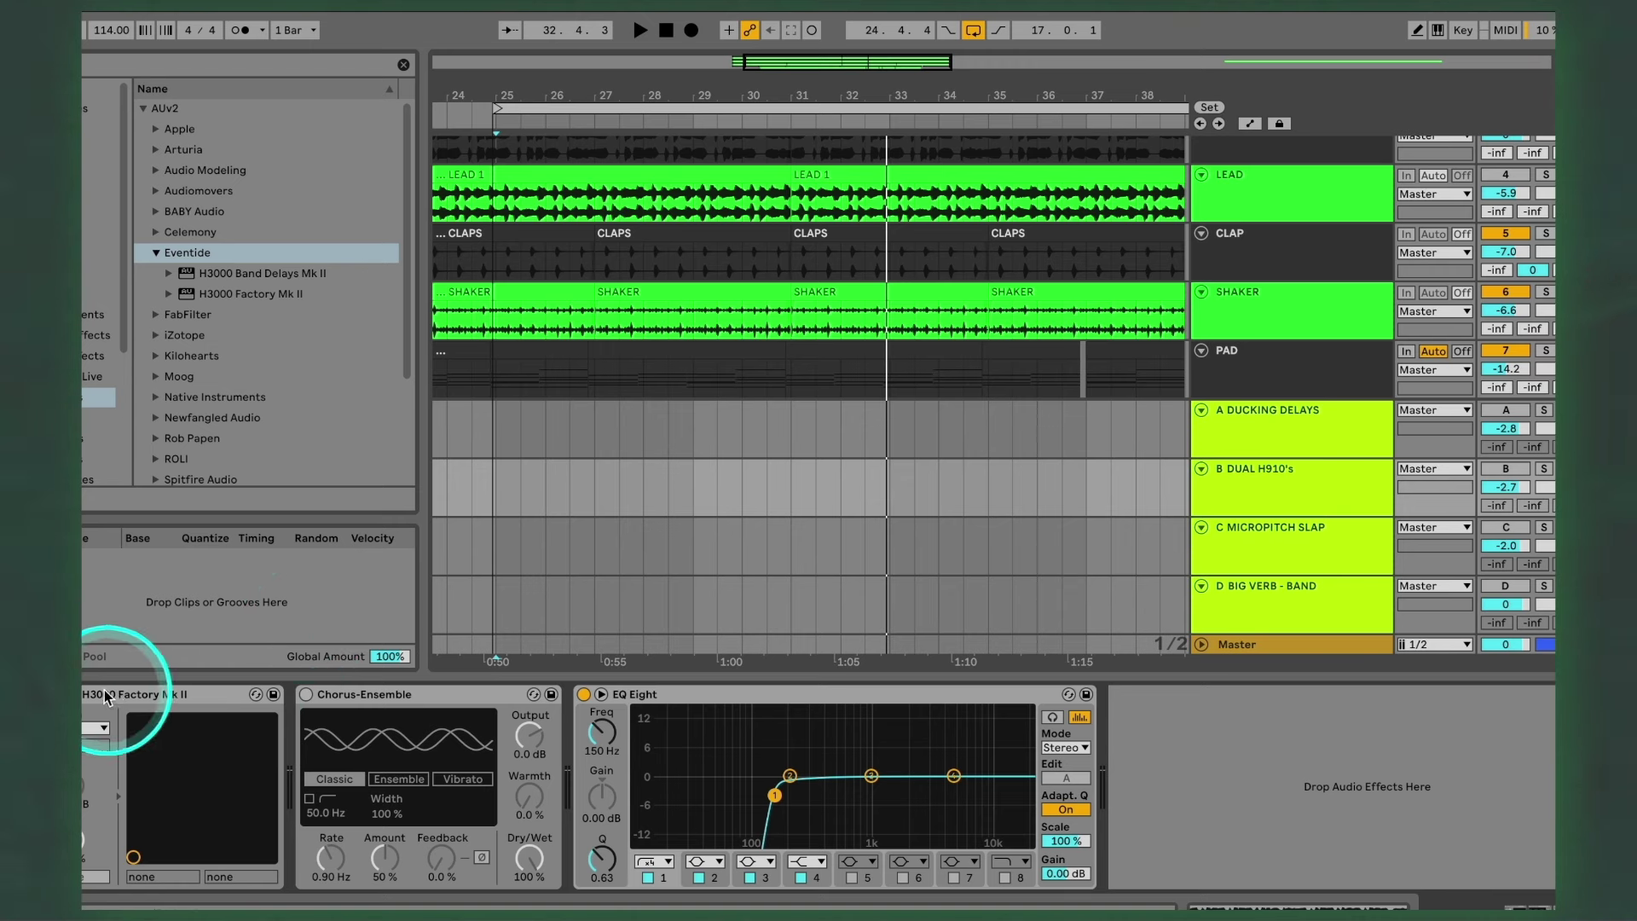
# Step: Open the H3000 Factory Mk II on the DUAL H910's return, set the CLAP track's send B to 0 and the return's volume to -0.1
pyautogui.click(94, 727)
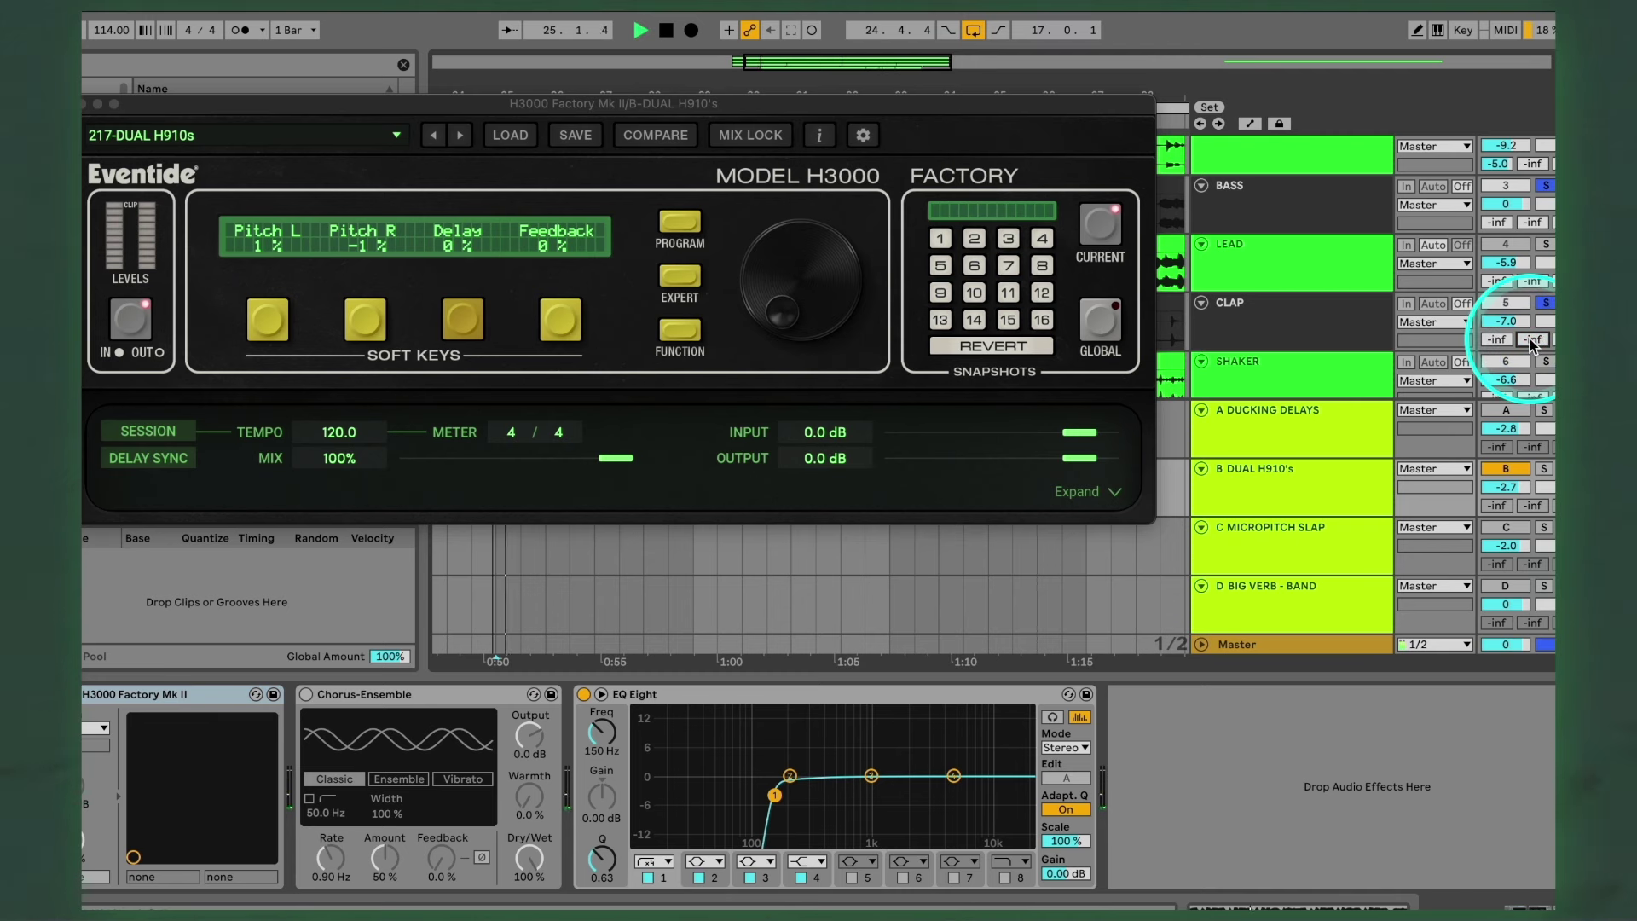
pyautogui.moveTo(1530, 340); pyautogui.dragTo(1530, 339)
pyautogui.click(1513, 470)
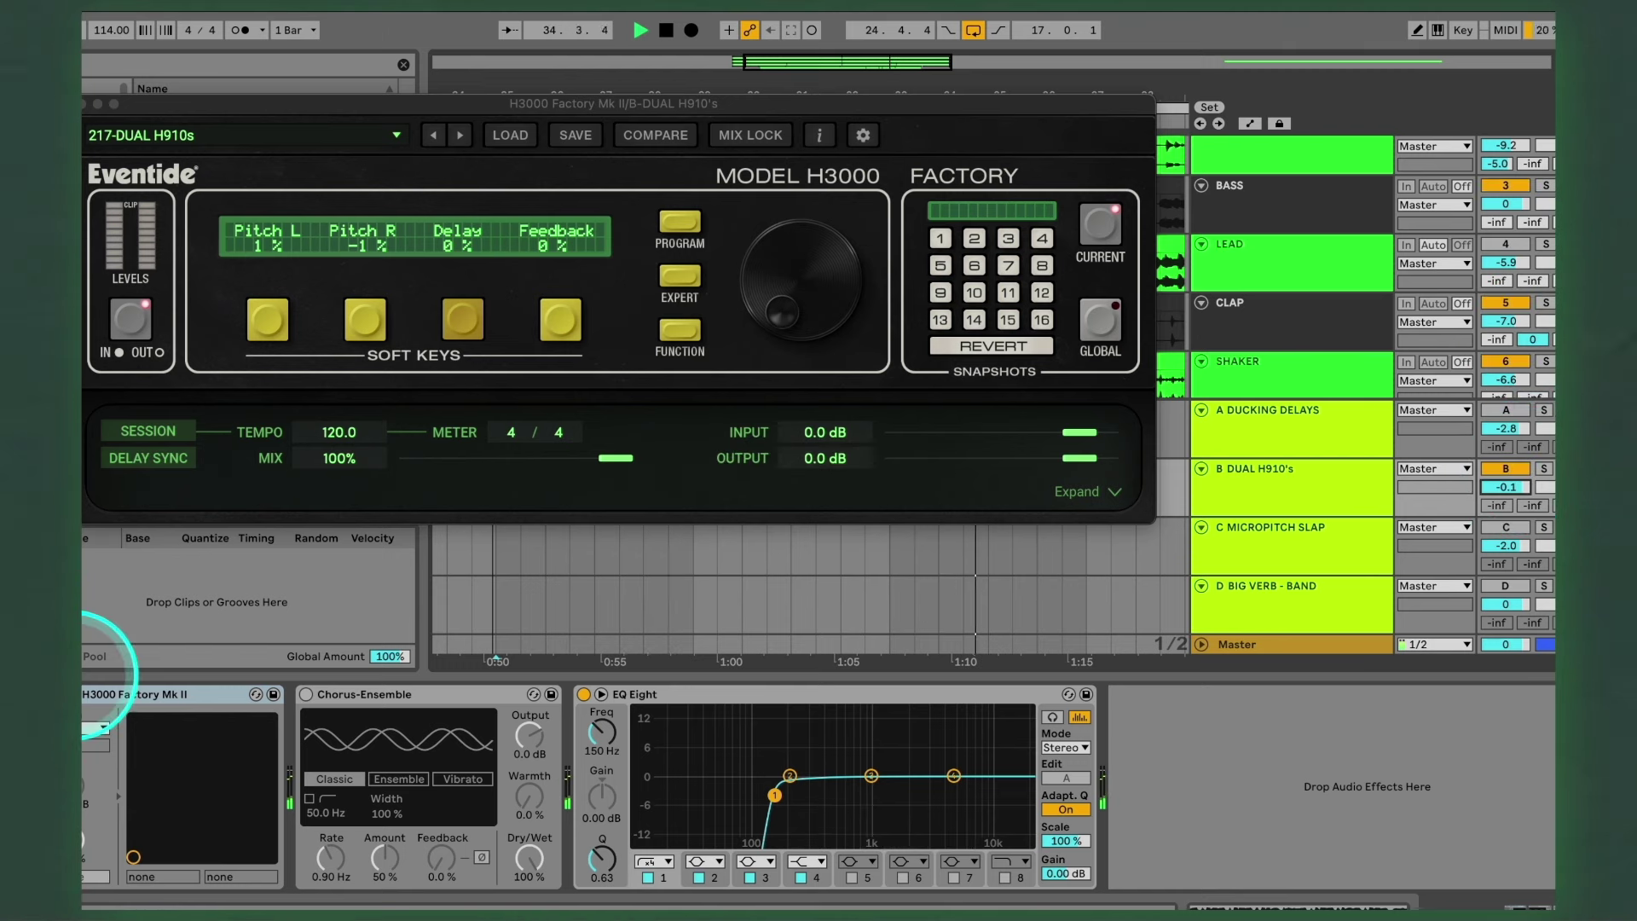
# Step: Compare the mix with the DUAL H910's return's H3000 Factory Mk II bypassed and active
pyautogui.click(12, 694)
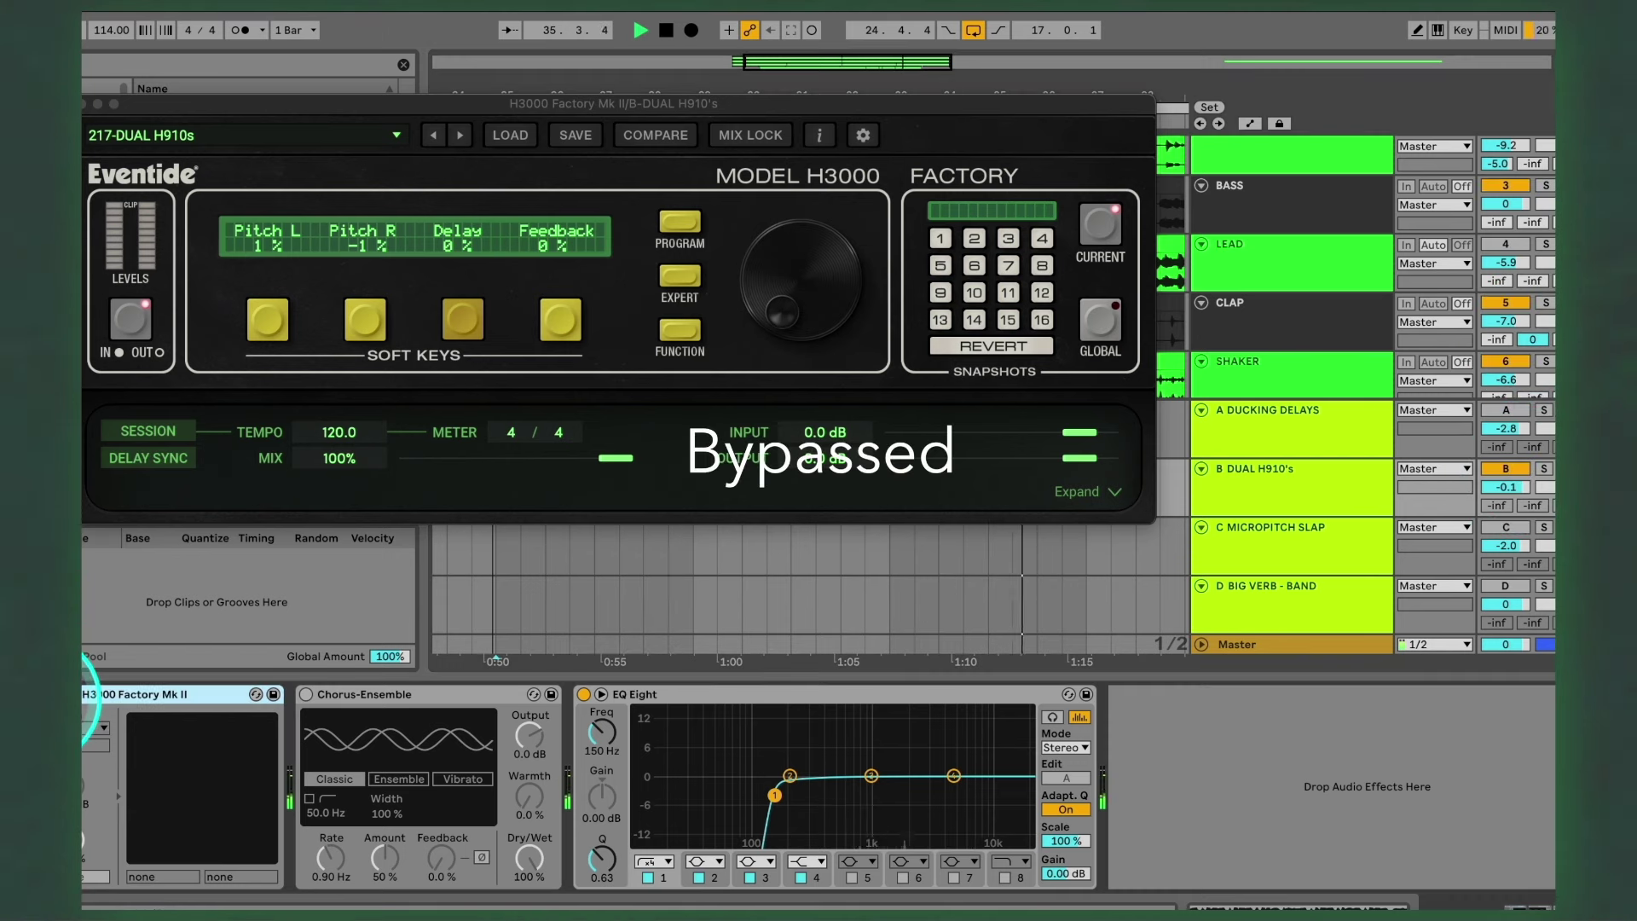
pyautogui.click(77, 694)
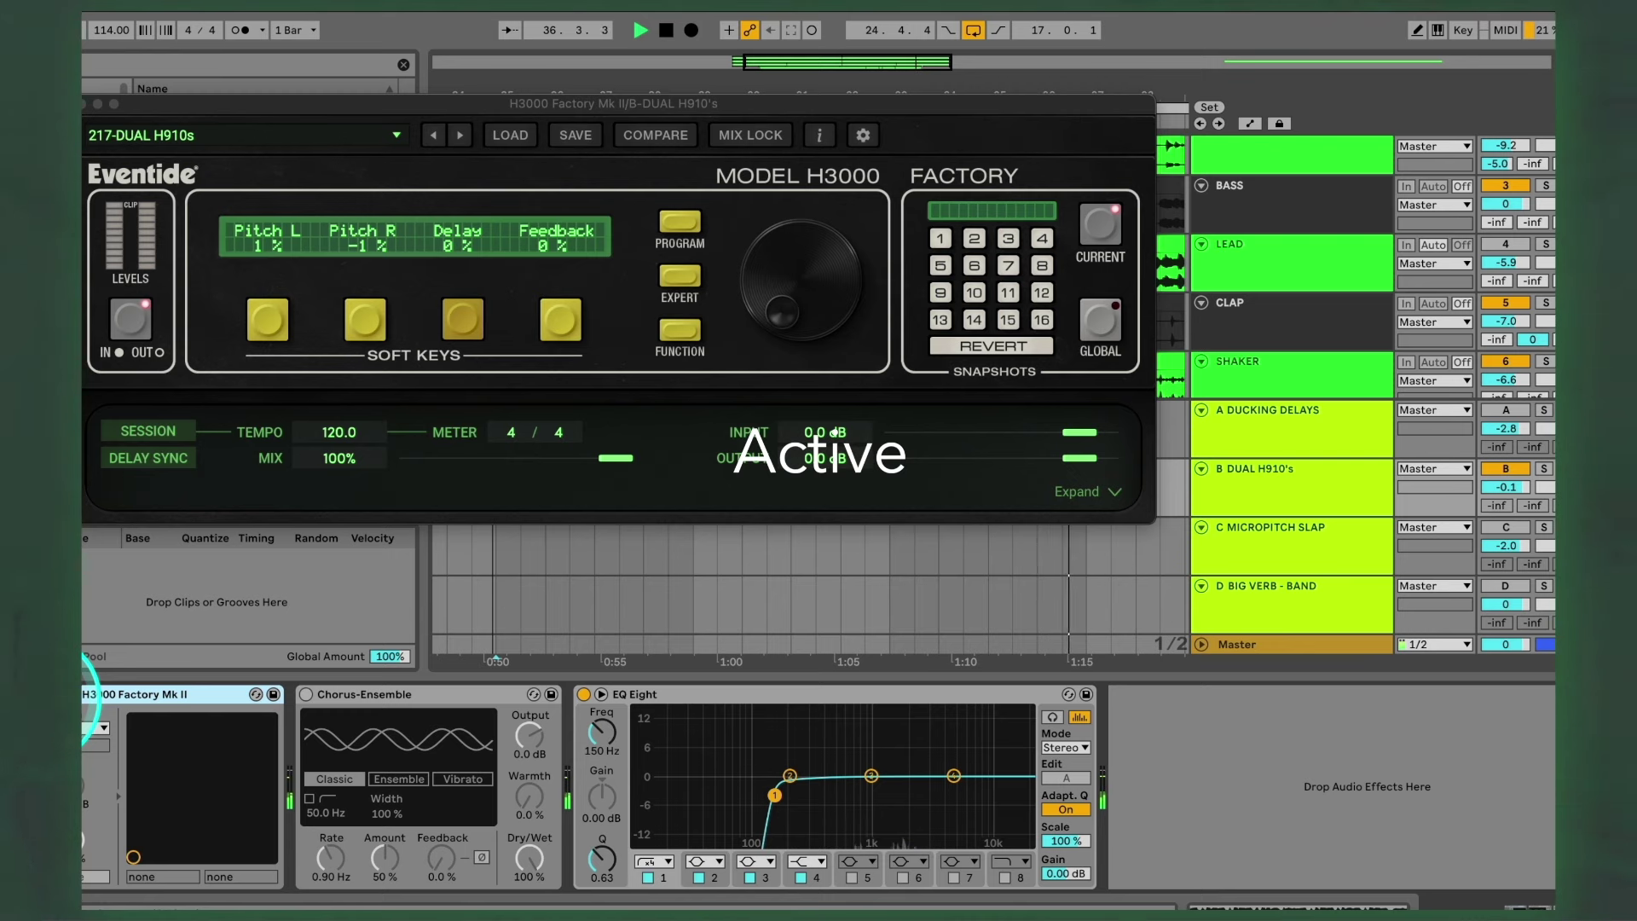
pyautogui.click(77, 694)
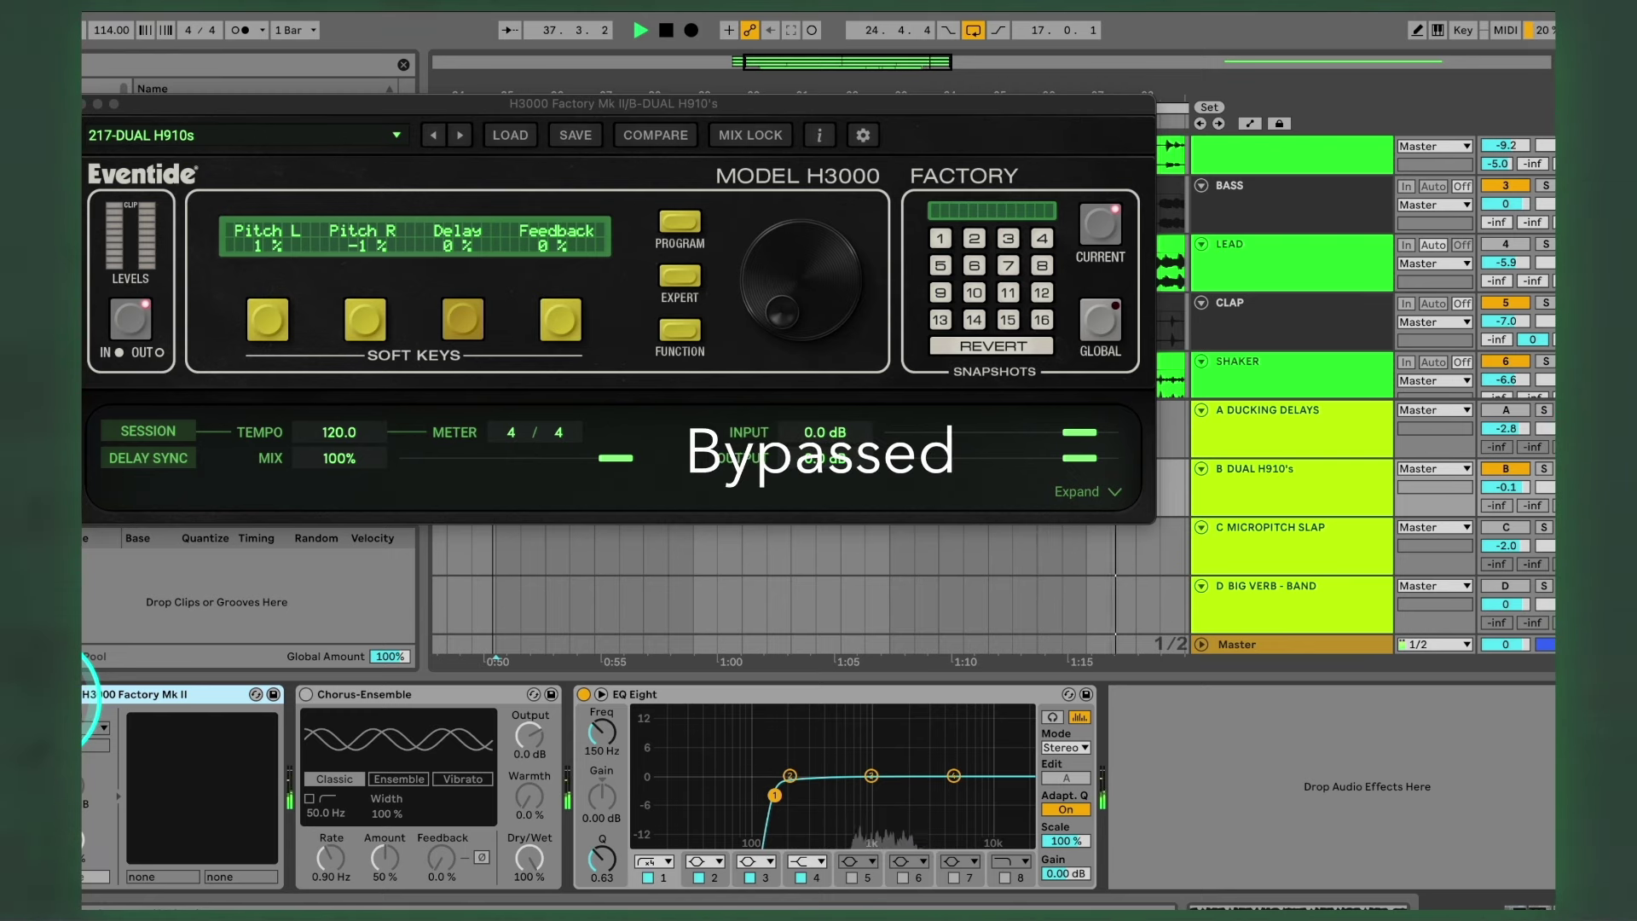
pyautogui.click(76, 694)
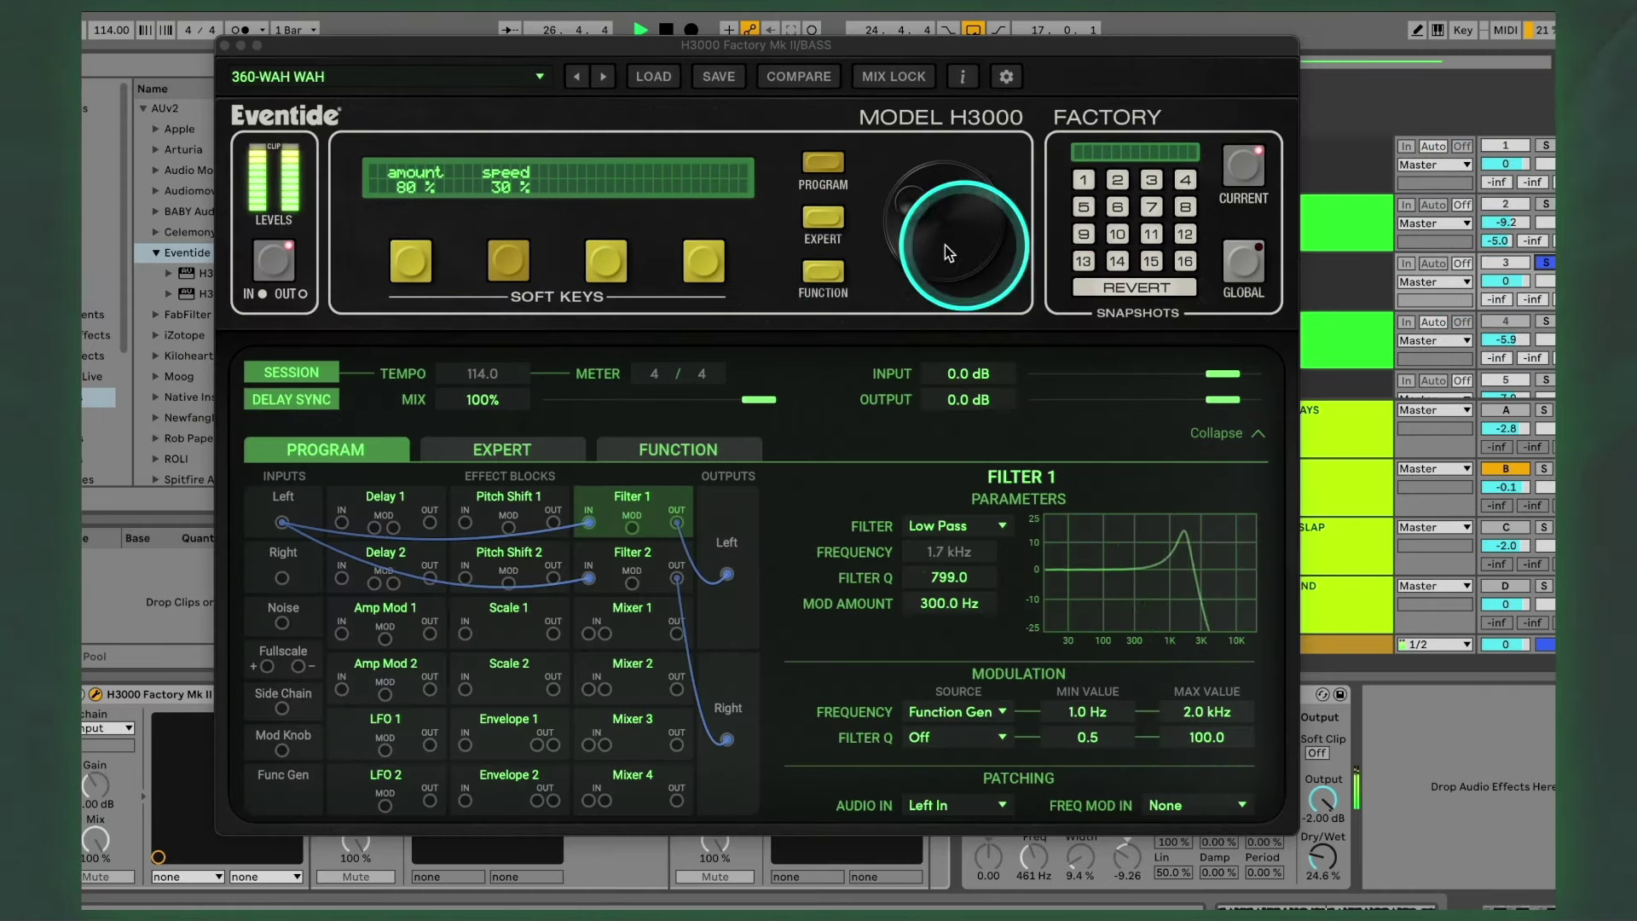
# Step: Set the BASS track's 360-WAH WAH preset to 82% speed and a 47% mix
pyautogui.click(452, 227)
pyautogui.click(415, 254)
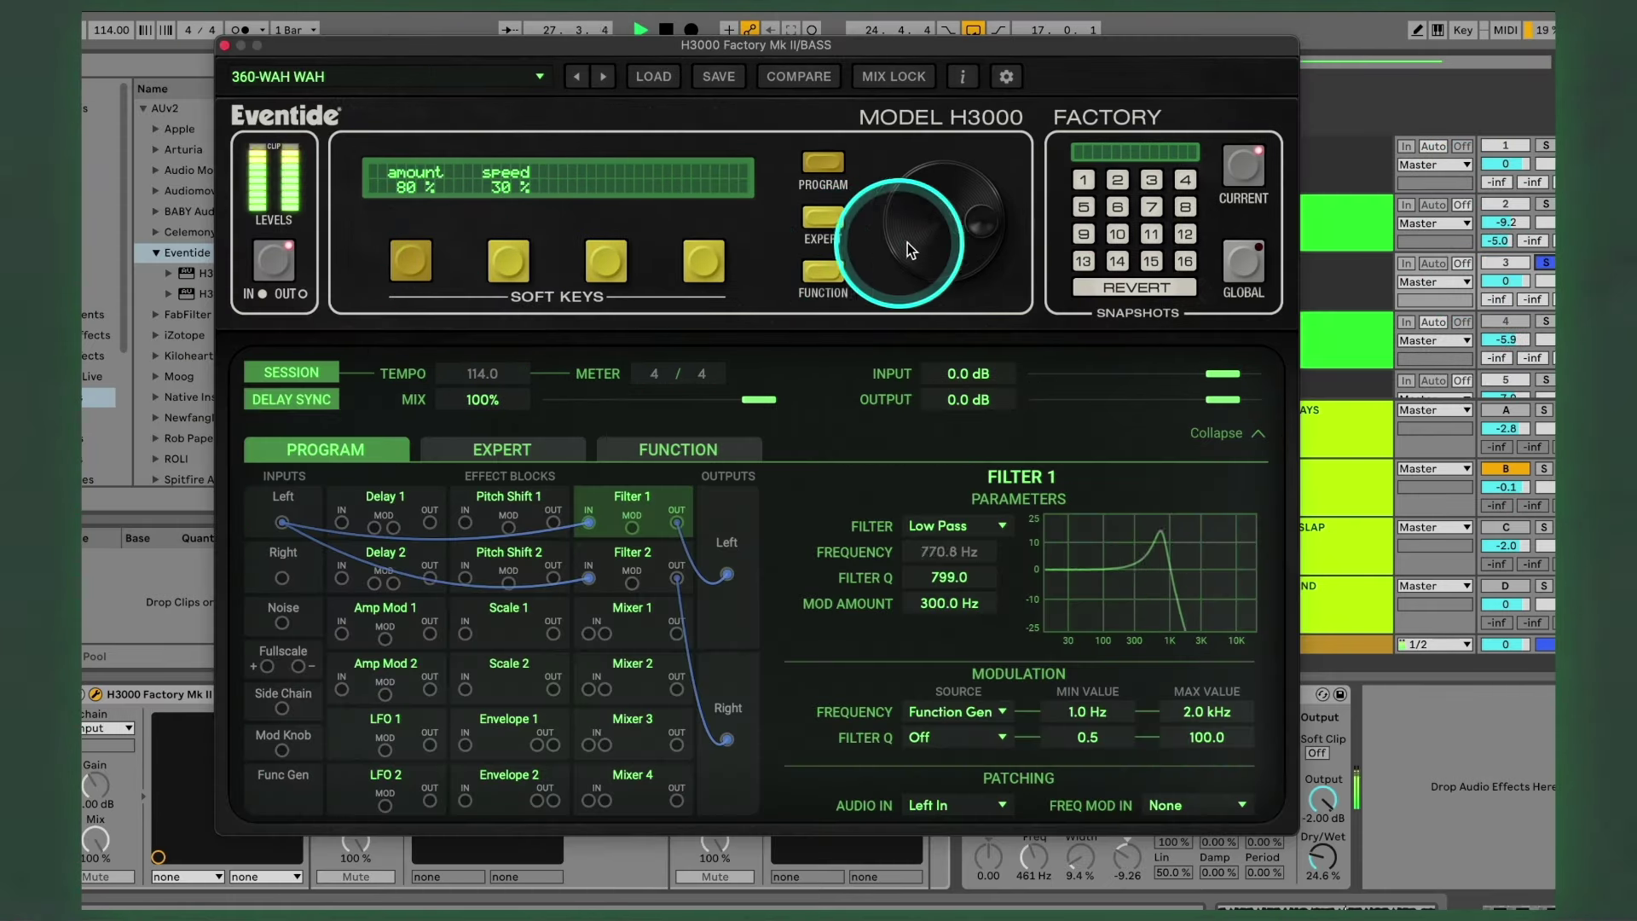
pyautogui.click(525, 253)
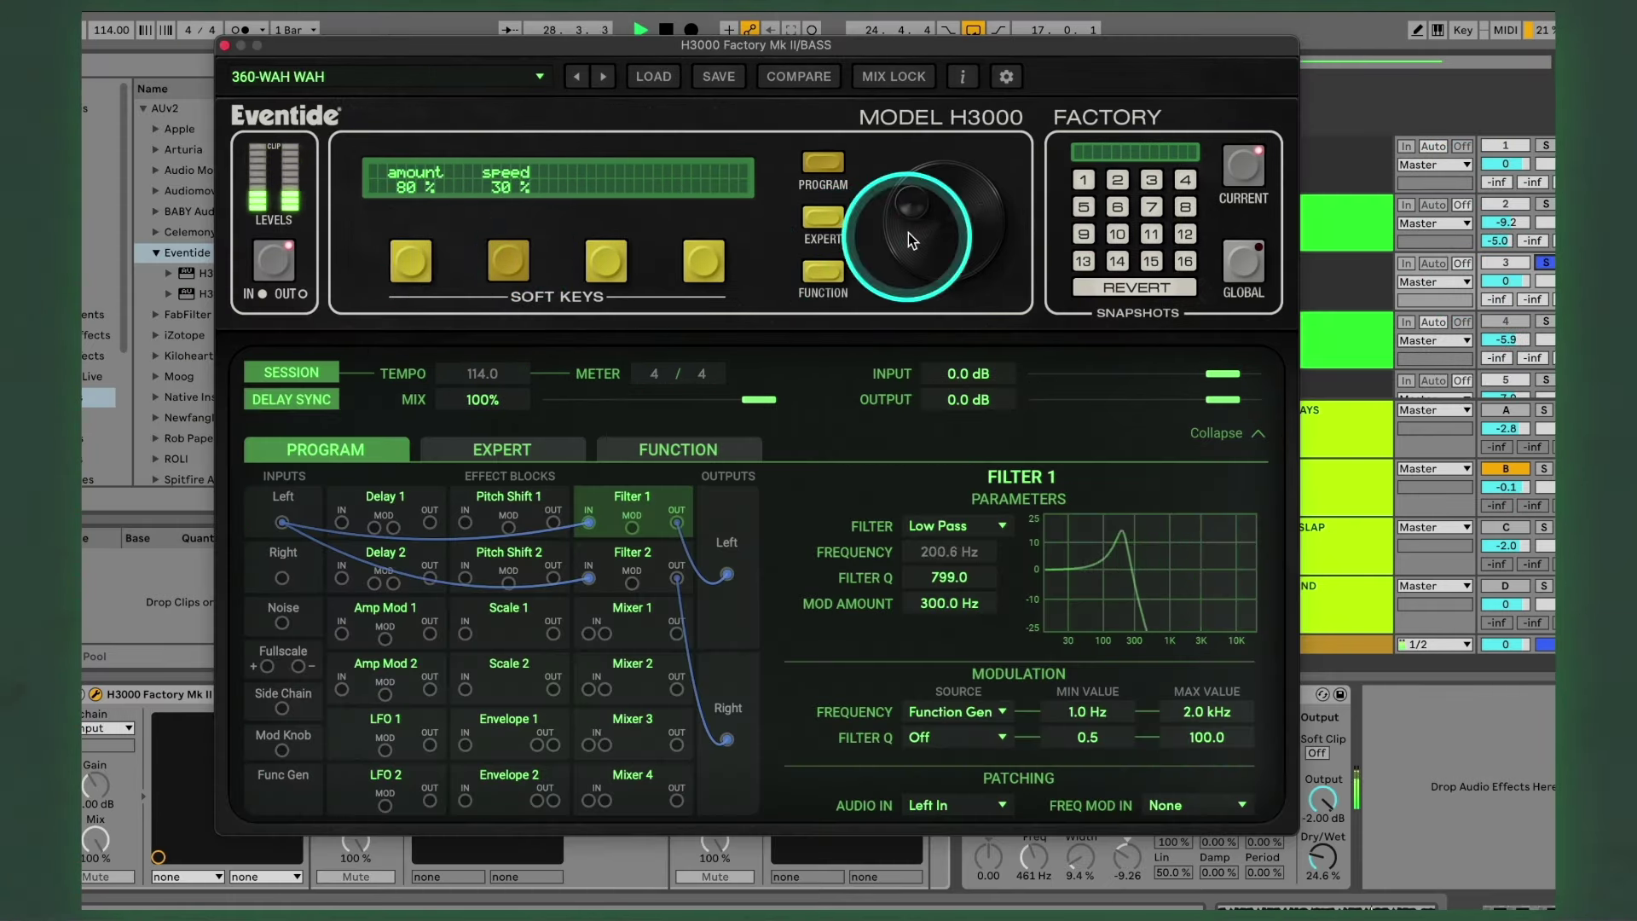
pyautogui.moveTo(908, 232); pyautogui.dragTo(944, 58)
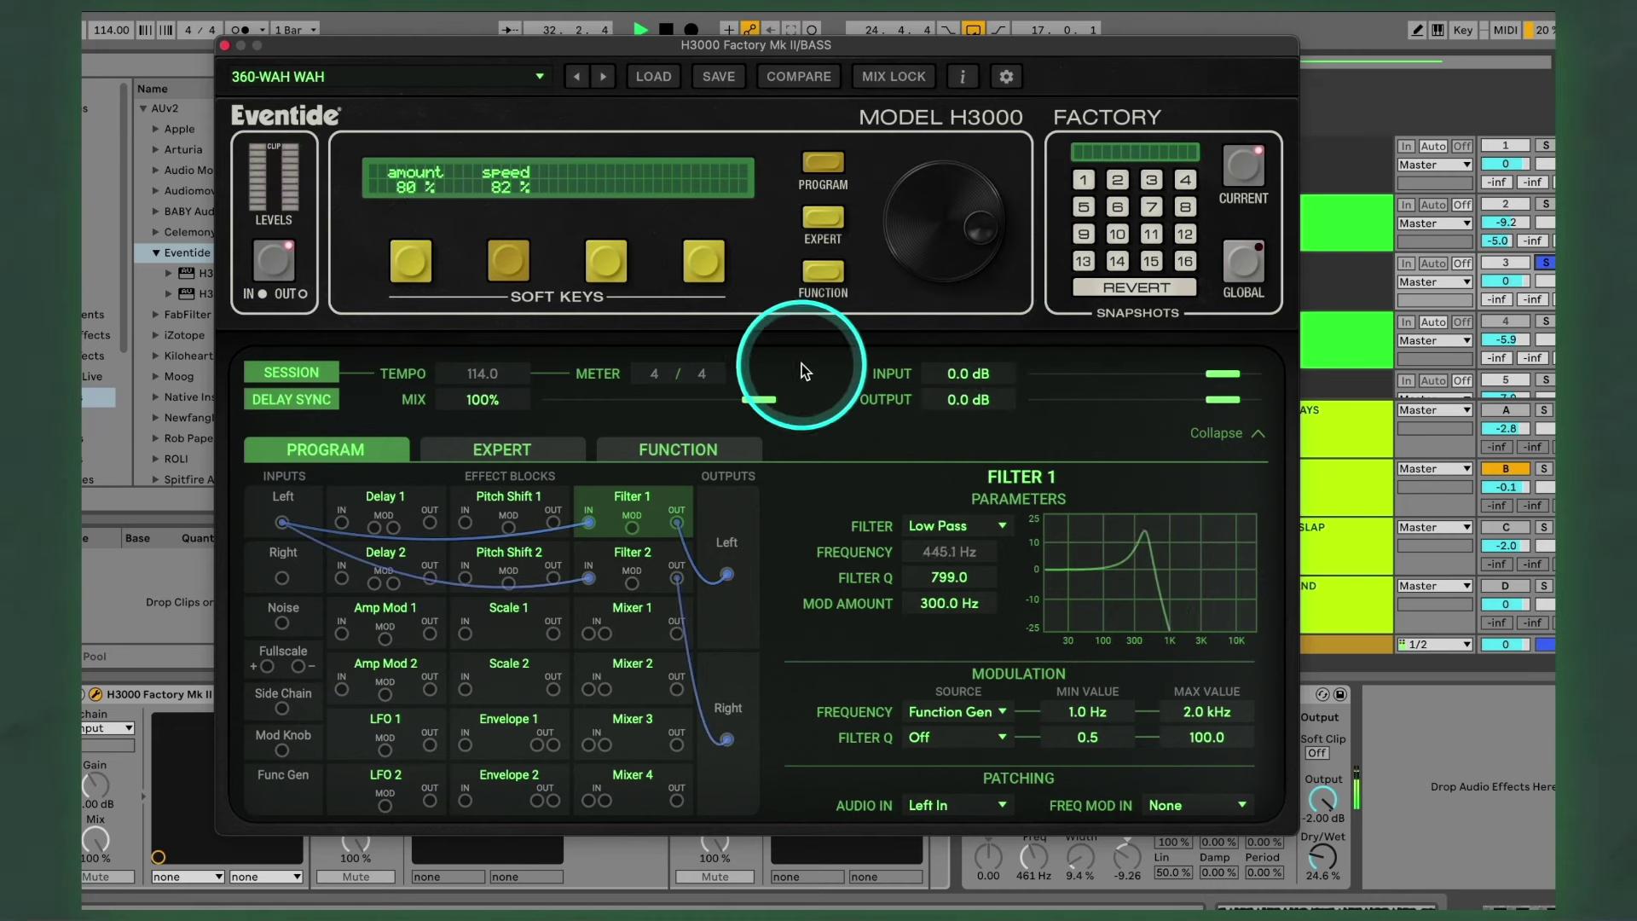
pyautogui.moveTo(761, 398); pyautogui.dragTo(654, 405)
# Step: Set the 360-WAH WAH preset's amount to 45% and speed to 25%, and hide the plug-in window
pyautogui.click(410, 265)
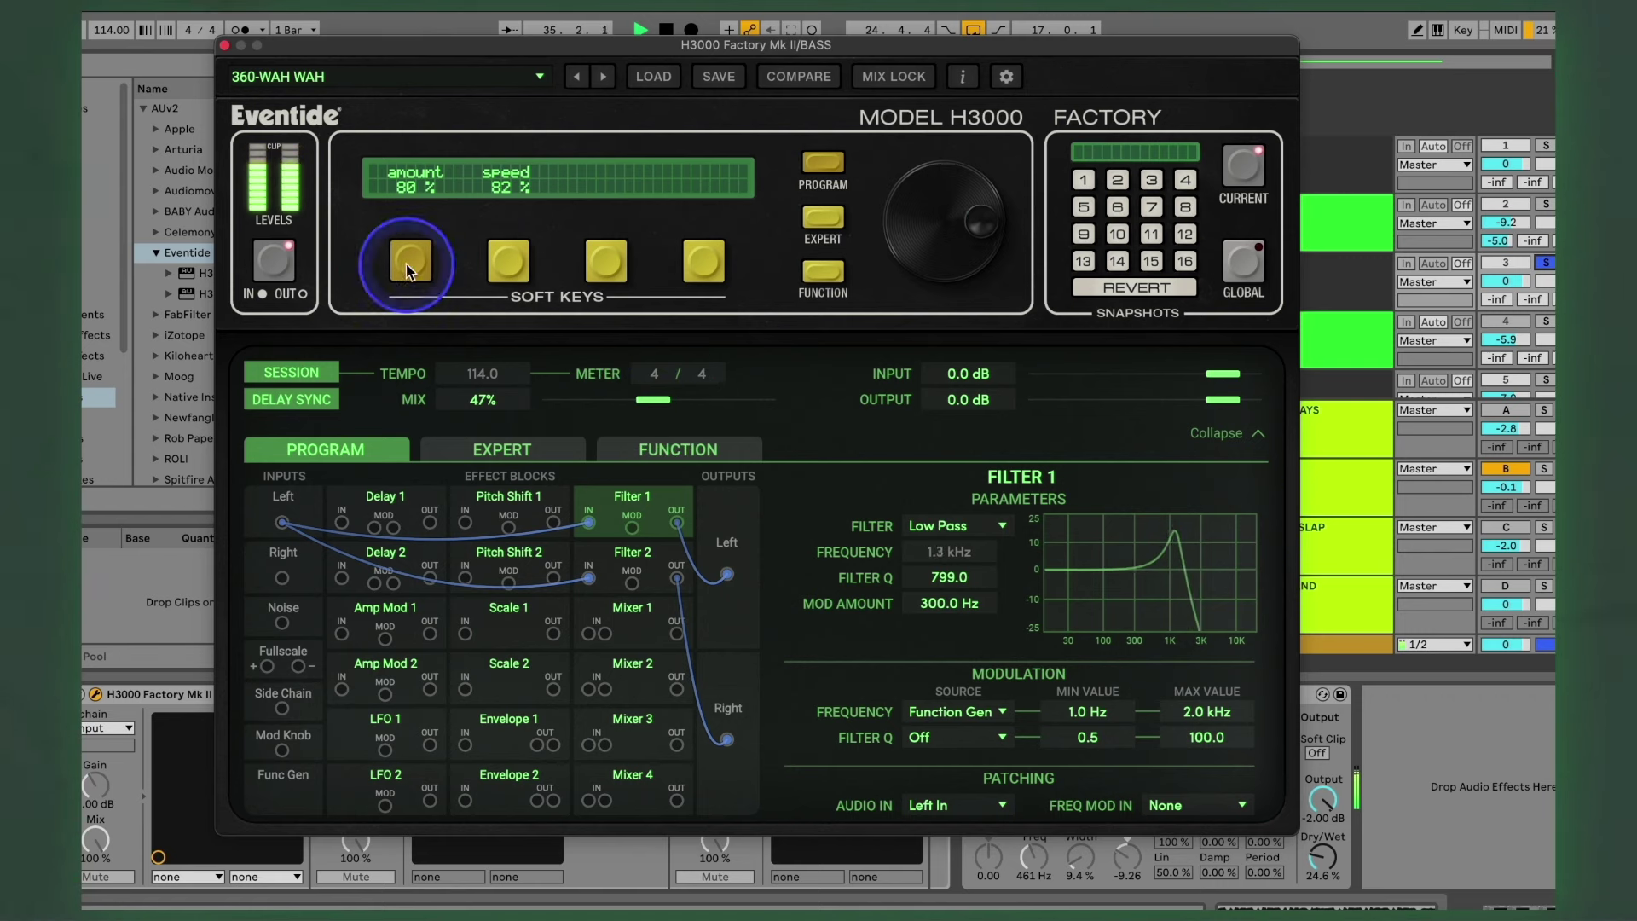
pyautogui.moveTo(959, 206); pyautogui.dragTo(935, 324)
pyautogui.click(498, 263)
pyautogui.moveTo(935, 222); pyautogui.dragTo(935, 402)
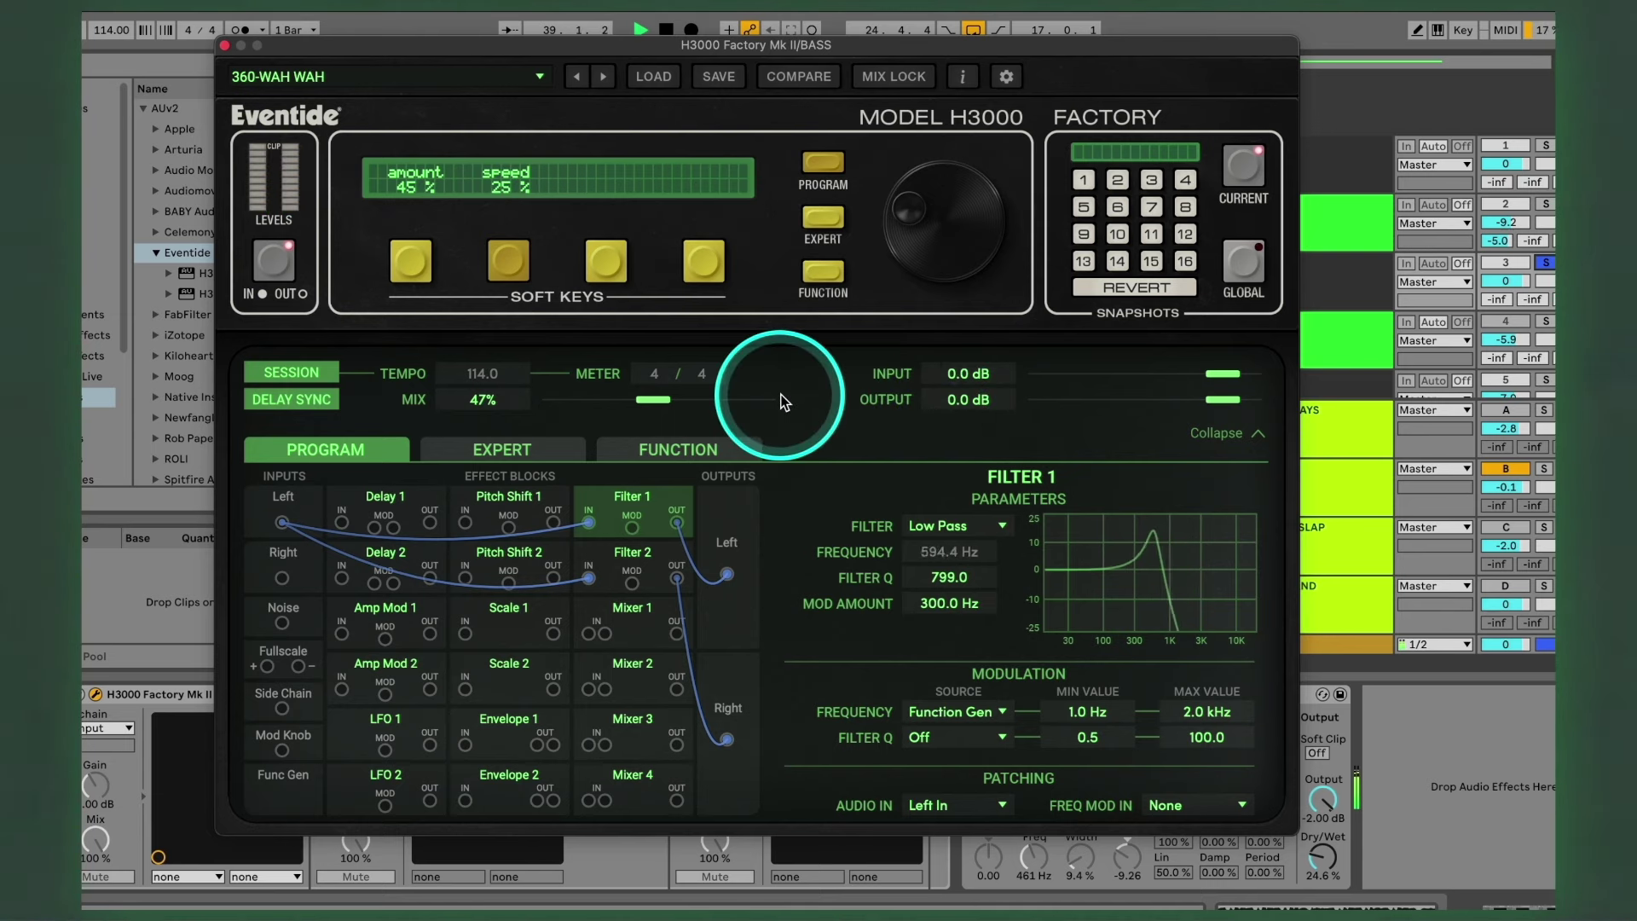
pyautogui.press('super+alt+p')
# Step: Open the second H3000 Factory Mk II on the BASS track, reload the Basic Chorus preset and set its Depth to 45%
pyautogui.click(356, 694)
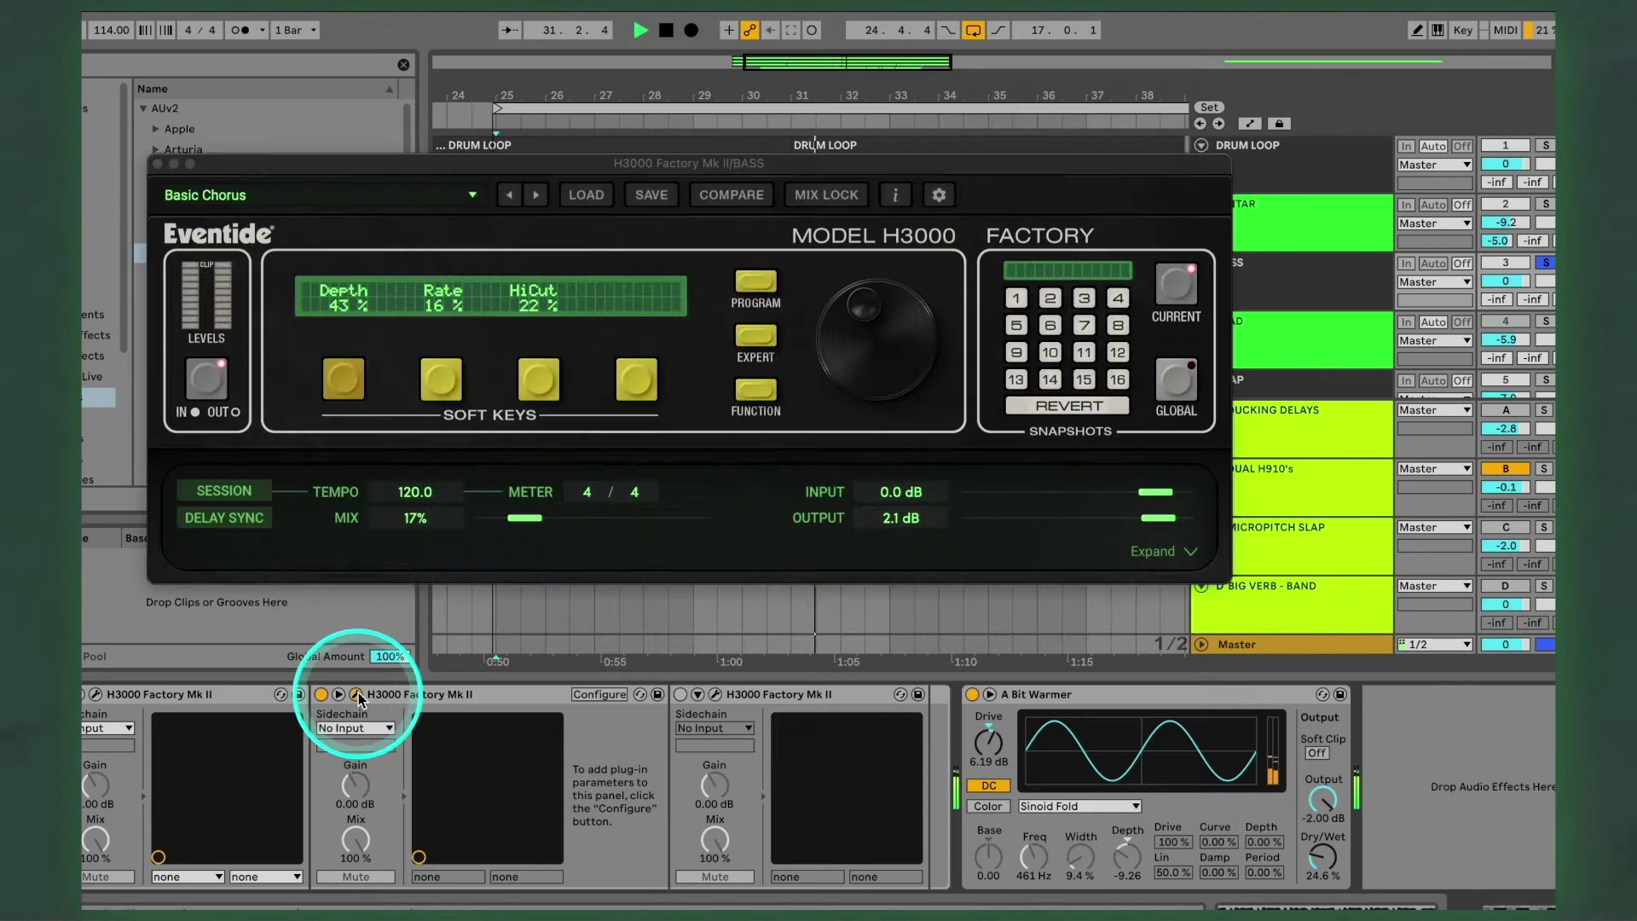
pyautogui.click(535, 195)
pyautogui.click(510, 196)
pyautogui.click(345, 365)
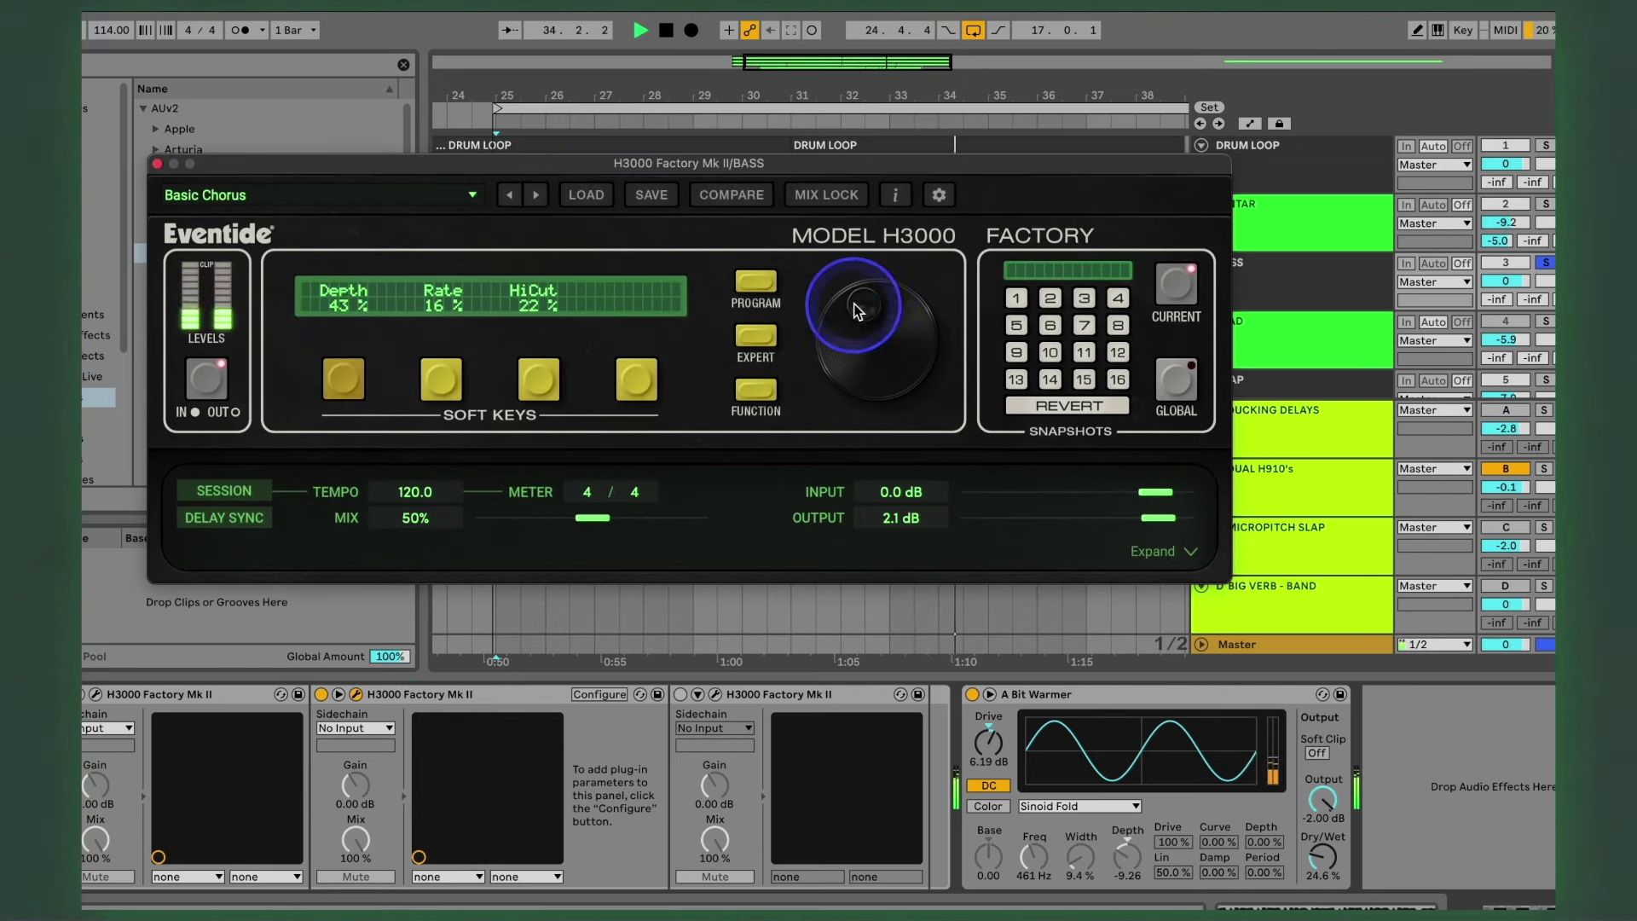
pyautogui.moveTo(865, 313); pyautogui.dragTo(865, 303)
# Step: Set Basic Chorus's HiCut to 26%, Rate to 17% and mix to 10%, and toggle the device for comparison
pyautogui.click(539, 375)
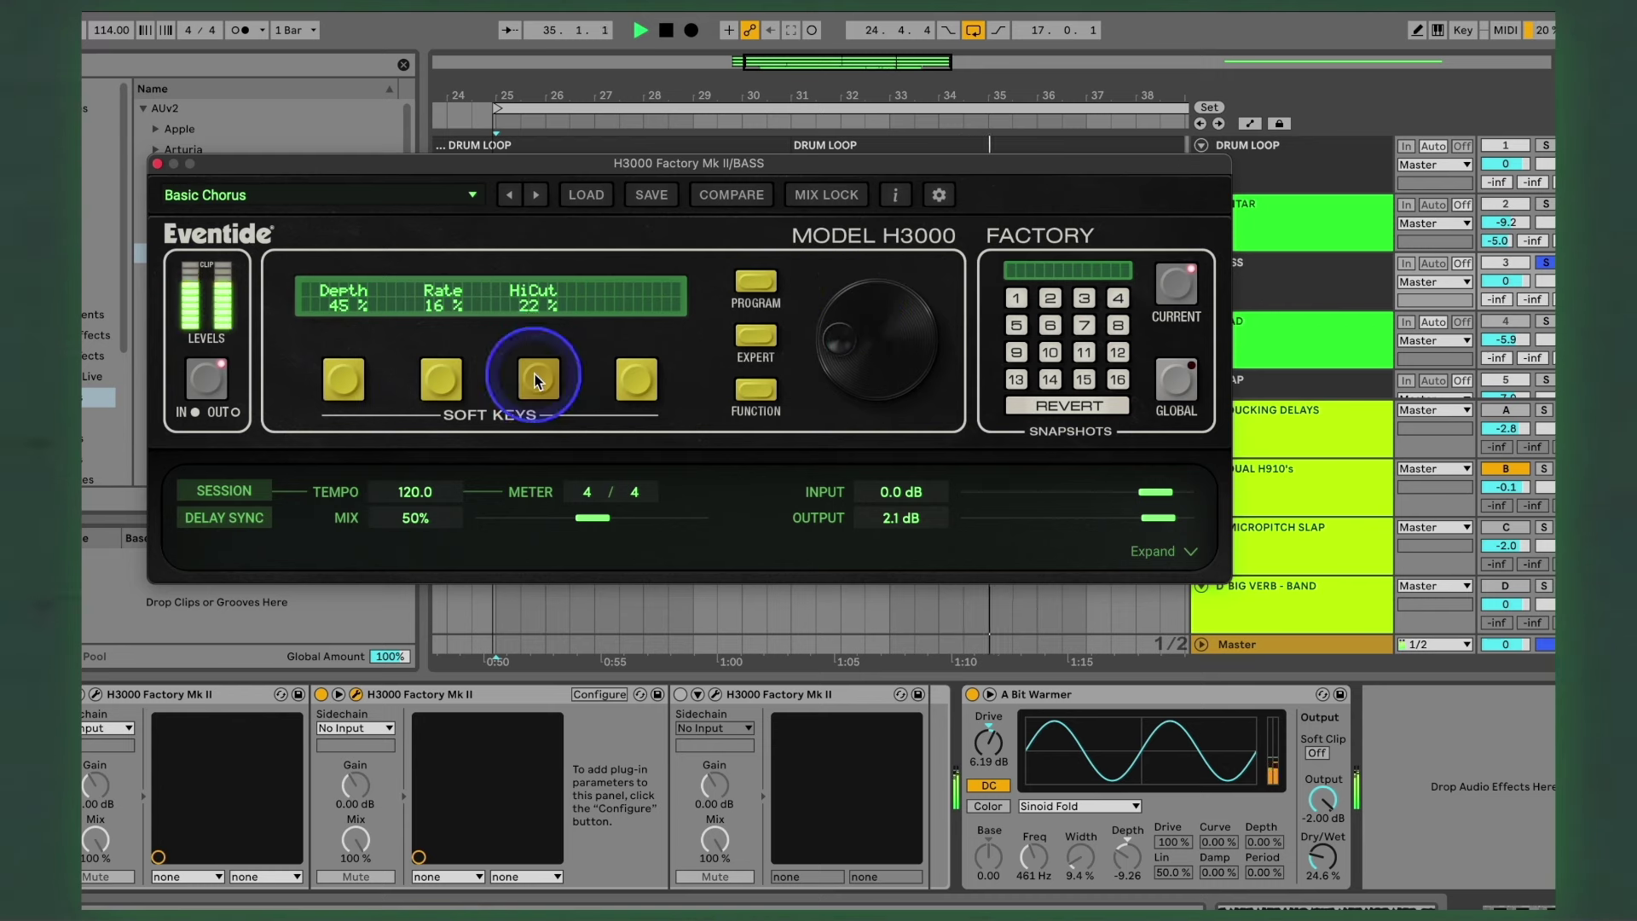
pyautogui.moveTo(834, 332); pyautogui.dragTo(935, 135)
pyautogui.click(441, 379)
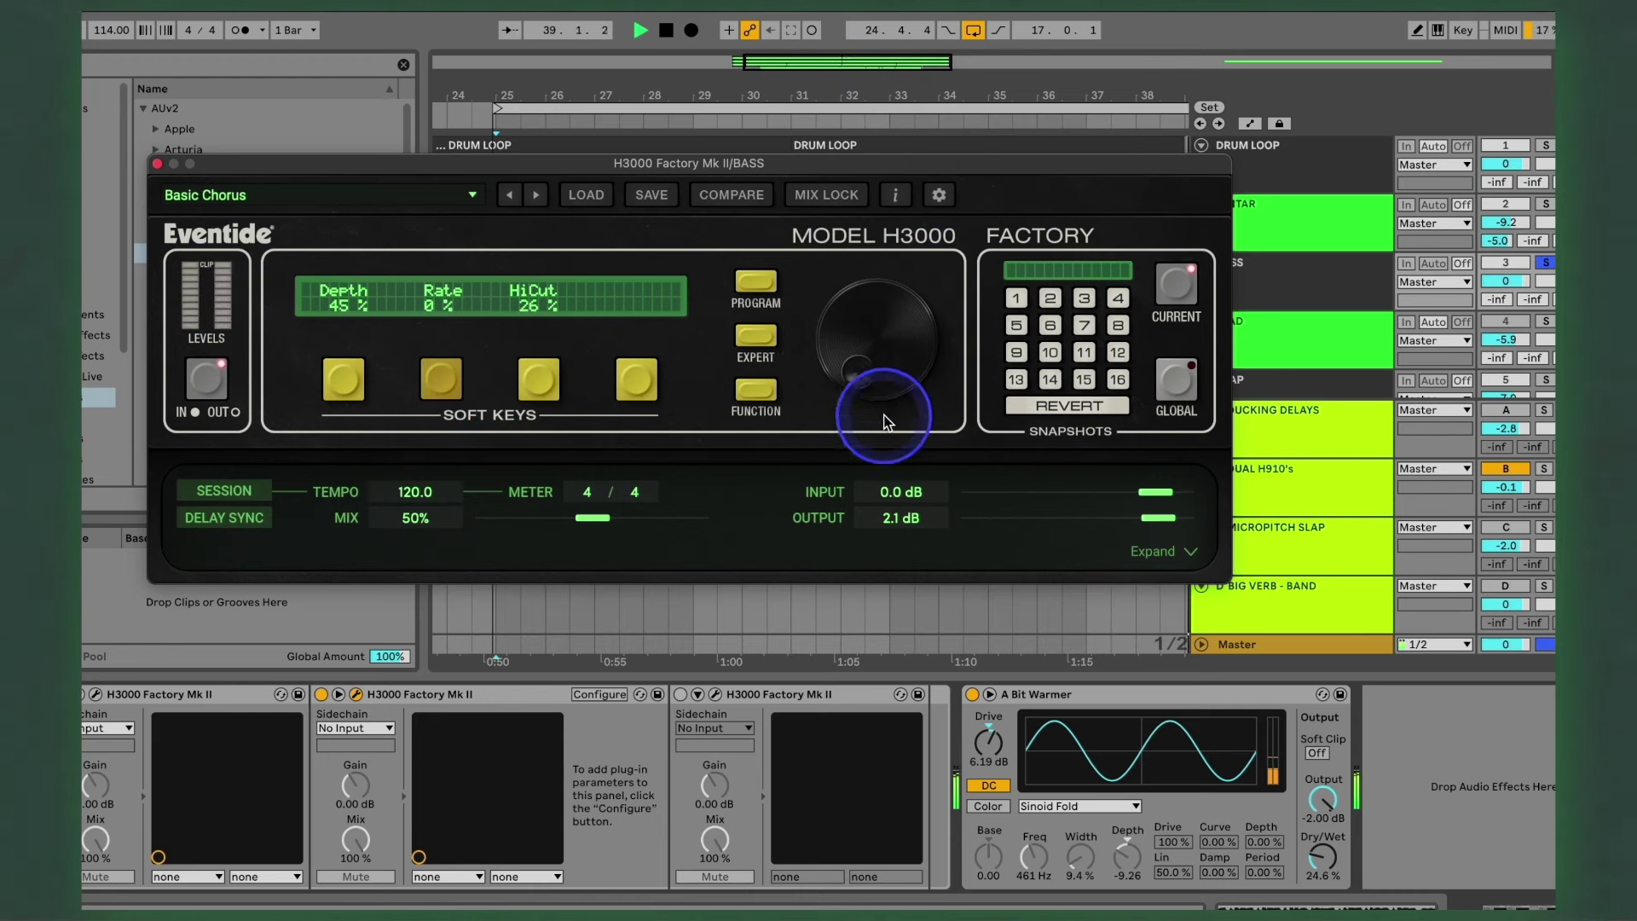
pyautogui.moveTo(887, 421); pyautogui.dragTo(887, 411)
pyautogui.moveTo(593, 517); pyautogui.dragTo(510, 531)
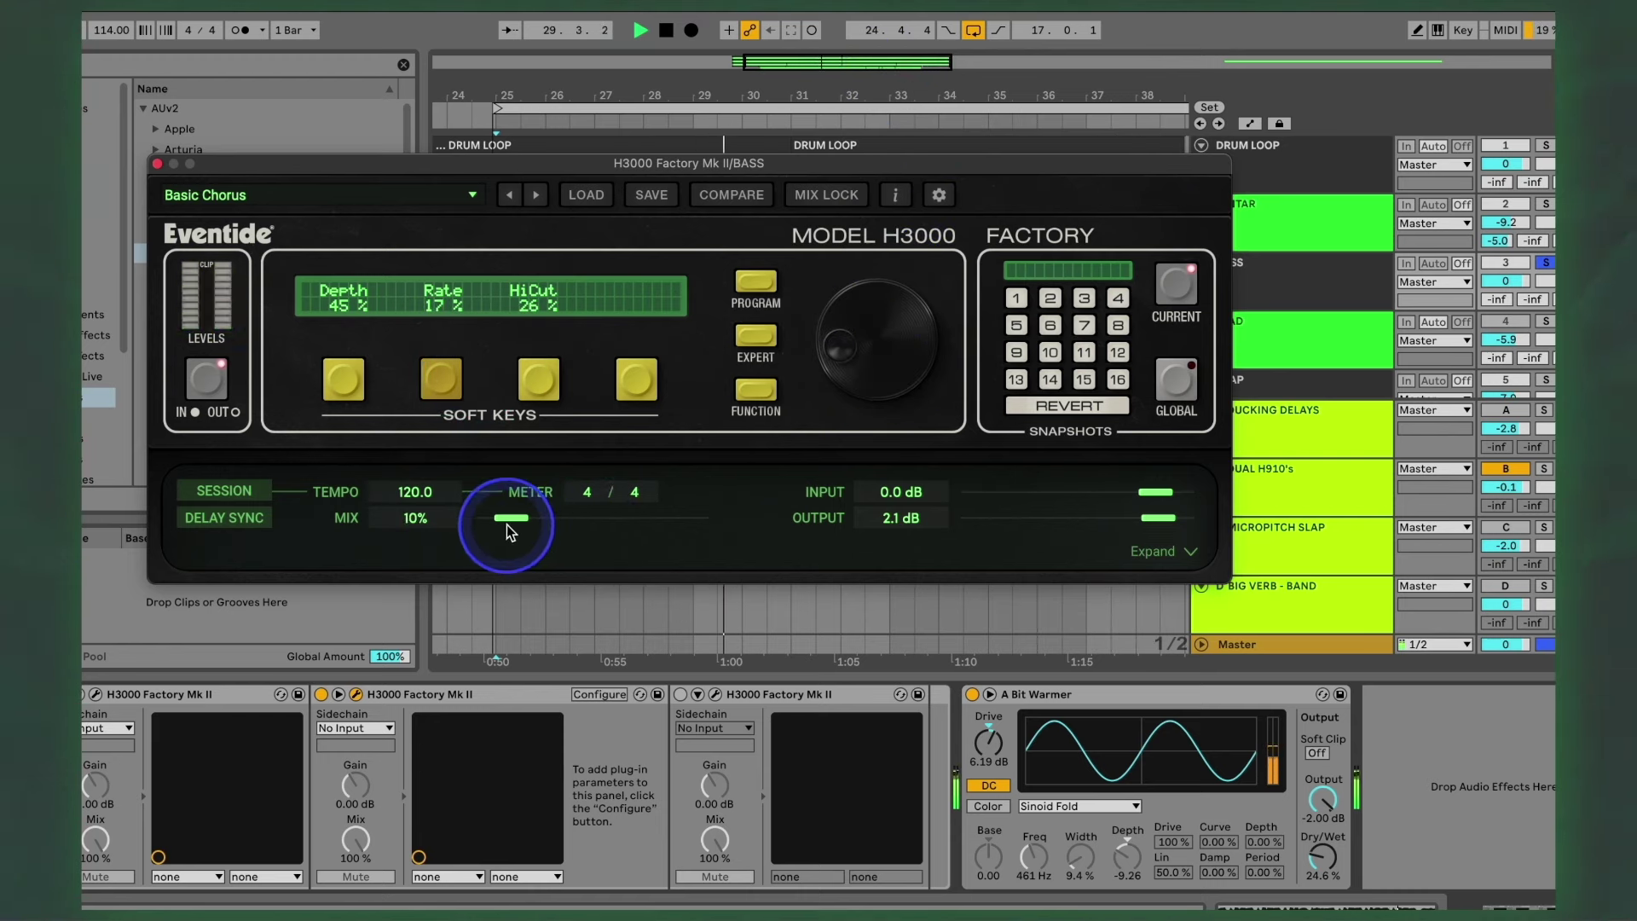
pyautogui.click(329, 695)
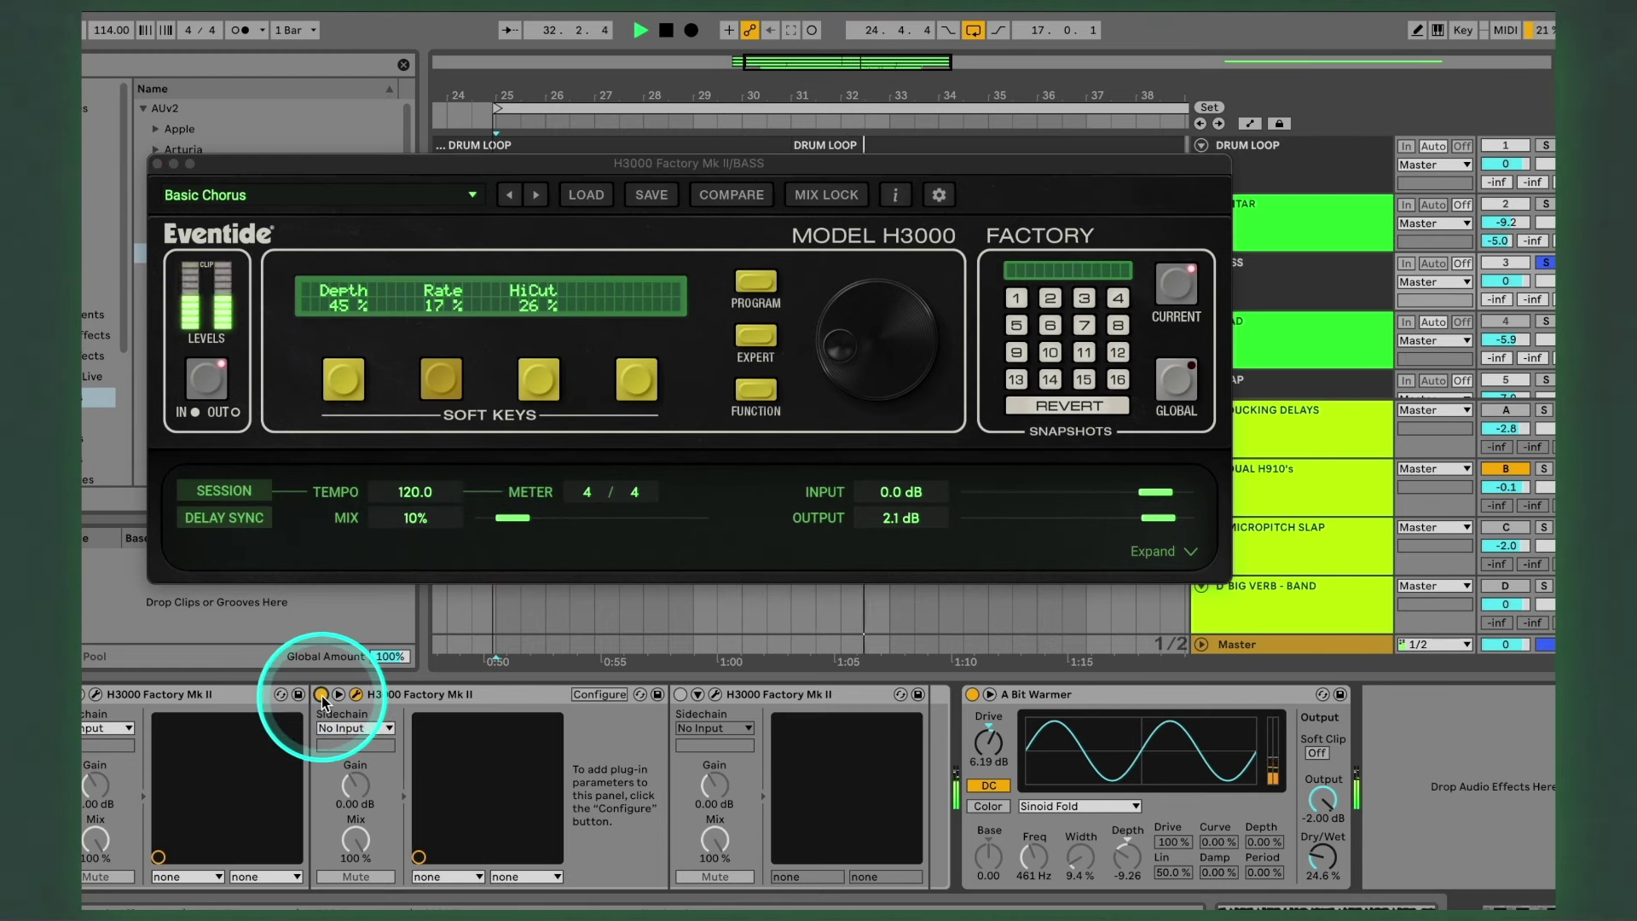
# Step: Open the third H3000 Factory Mk II on the BASS track, audition different Crush and mix amounts, and settle on 50% Crush with a 1% mix
pyautogui.click(715, 694)
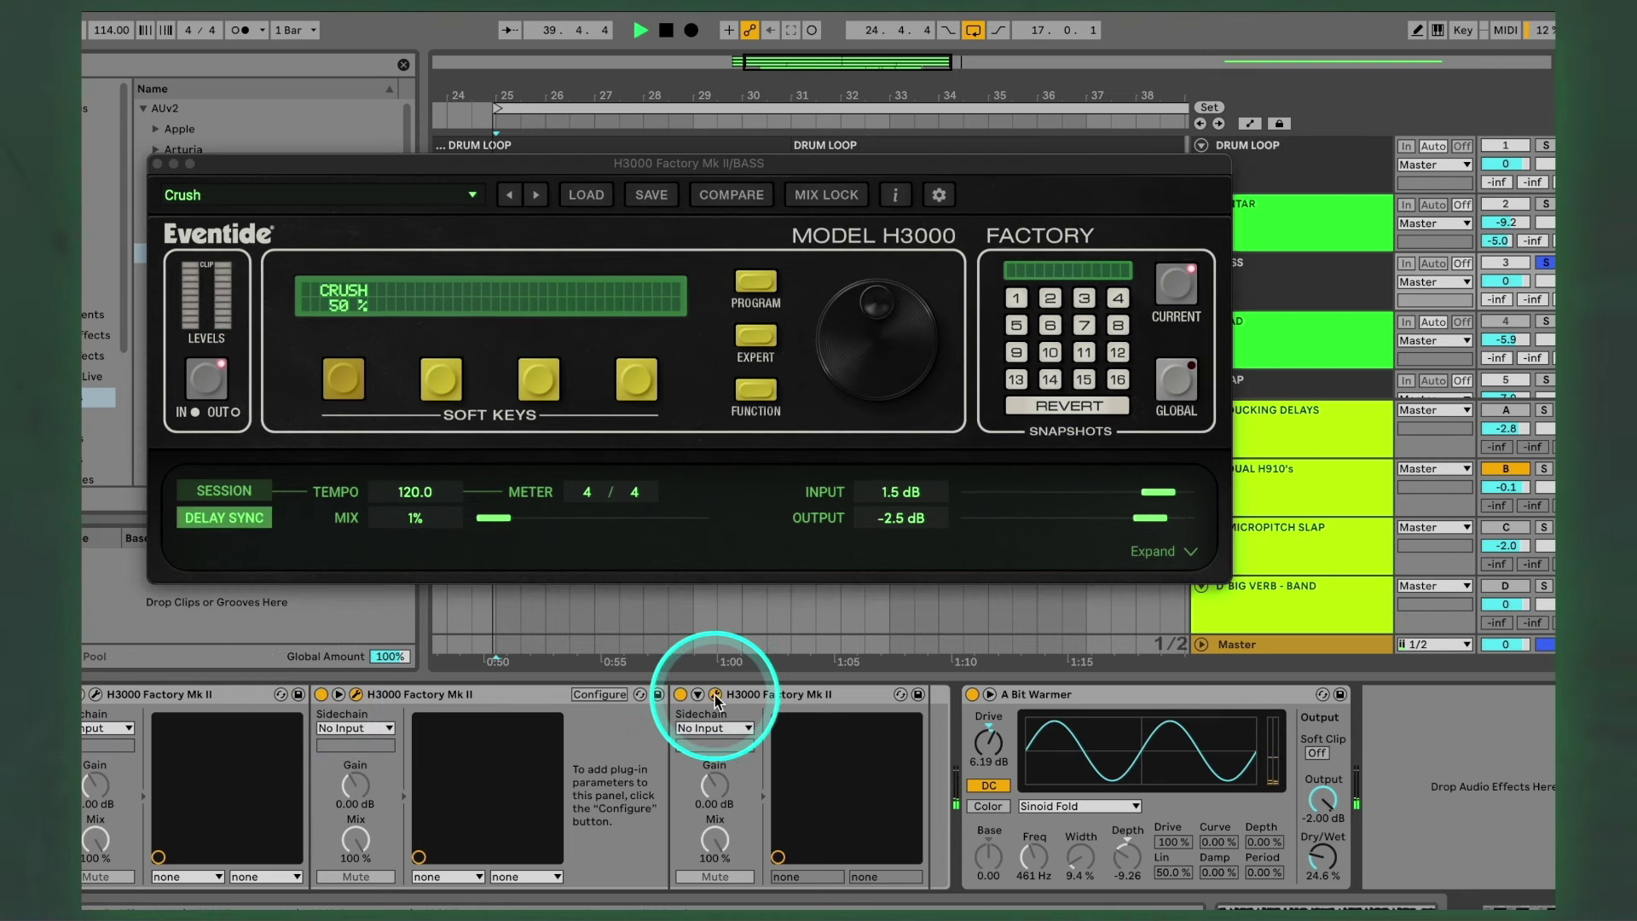
pyautogui.click(579, 215)
pyautogui.moveTo(844, 324); pyautogui.dragTo(884, 154)
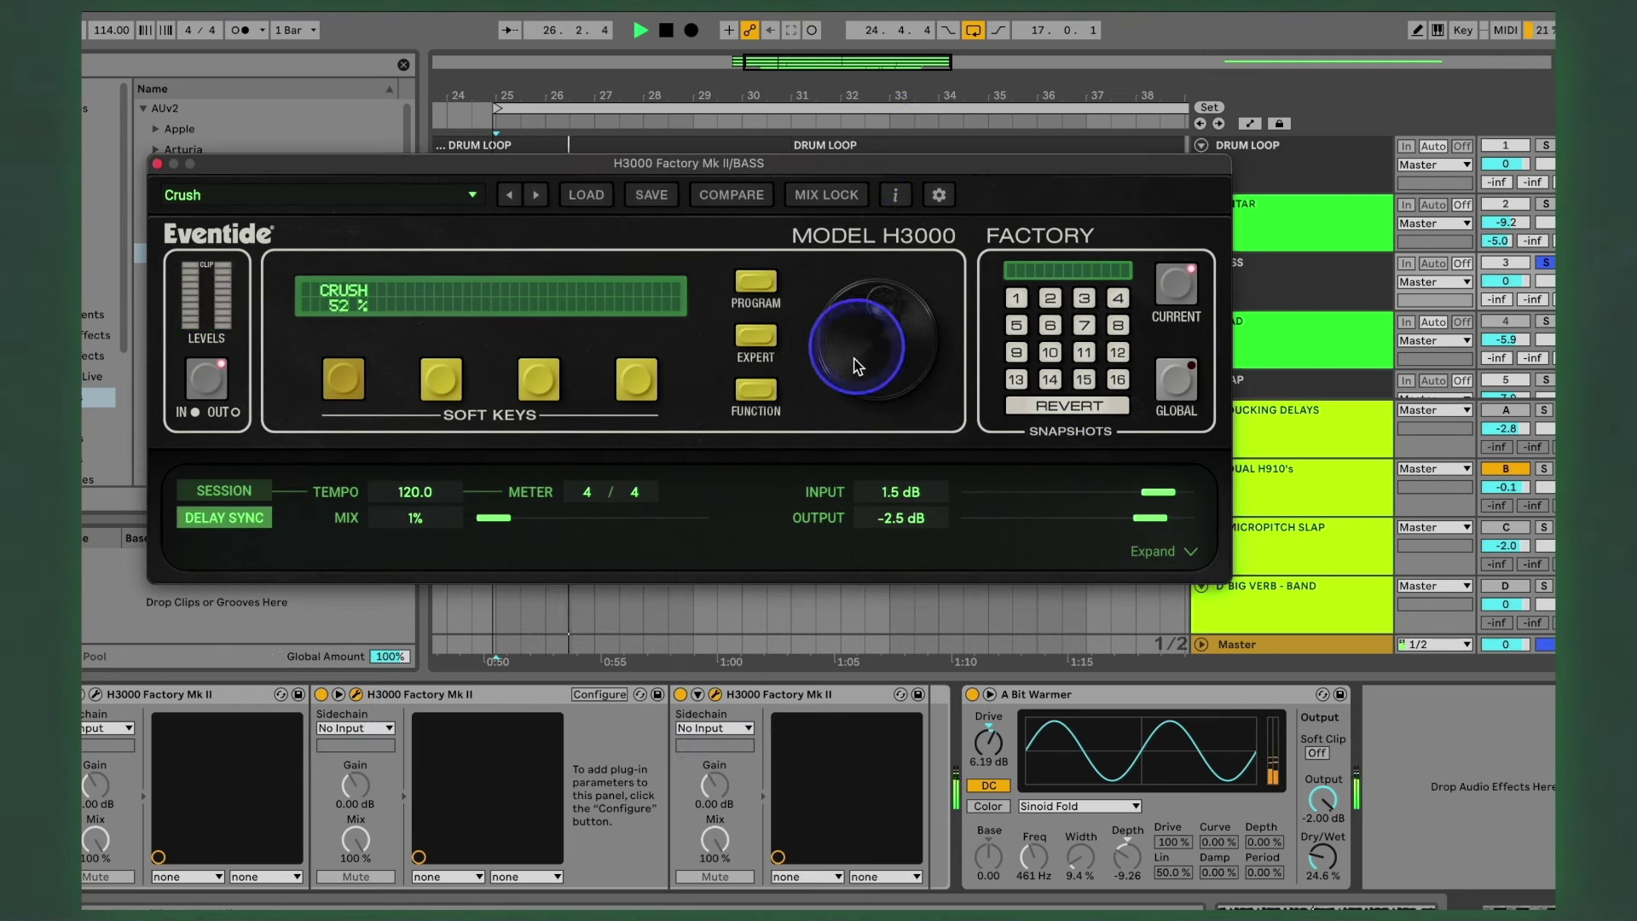
pyautogui.moveTo(865, 347); pyautogui.dragTo(833, 431)
pyautogui.moveTo(514, 529); pyautogui.dragTo(585, 518)
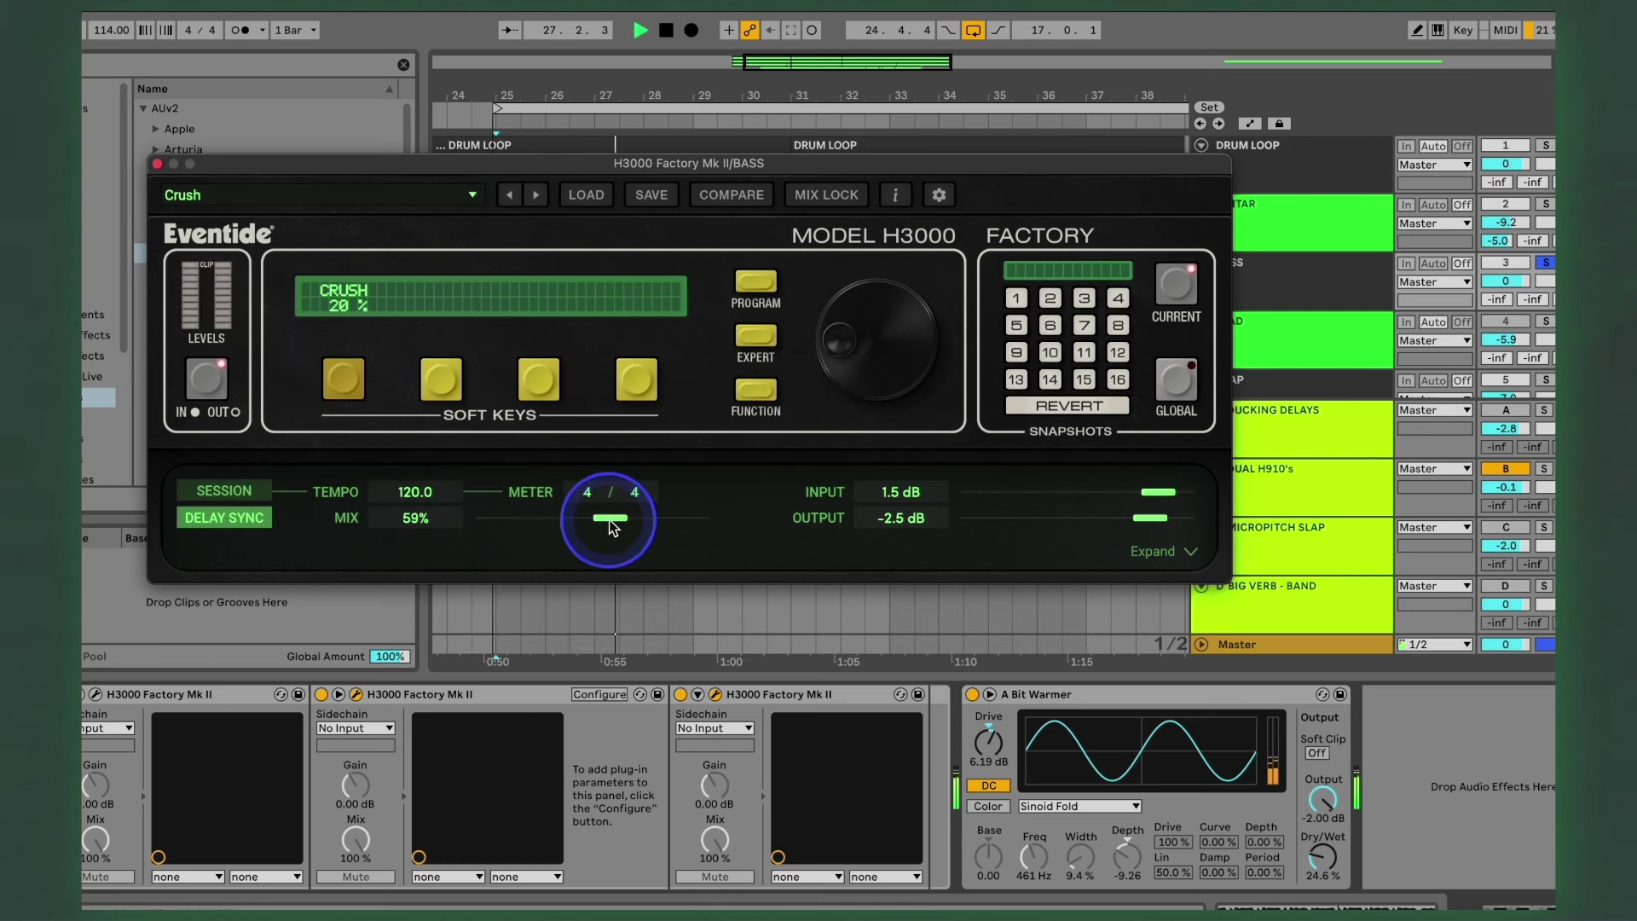
pyautogui.moveTo(789, 362); pyautogui.dragTo(847, 257)
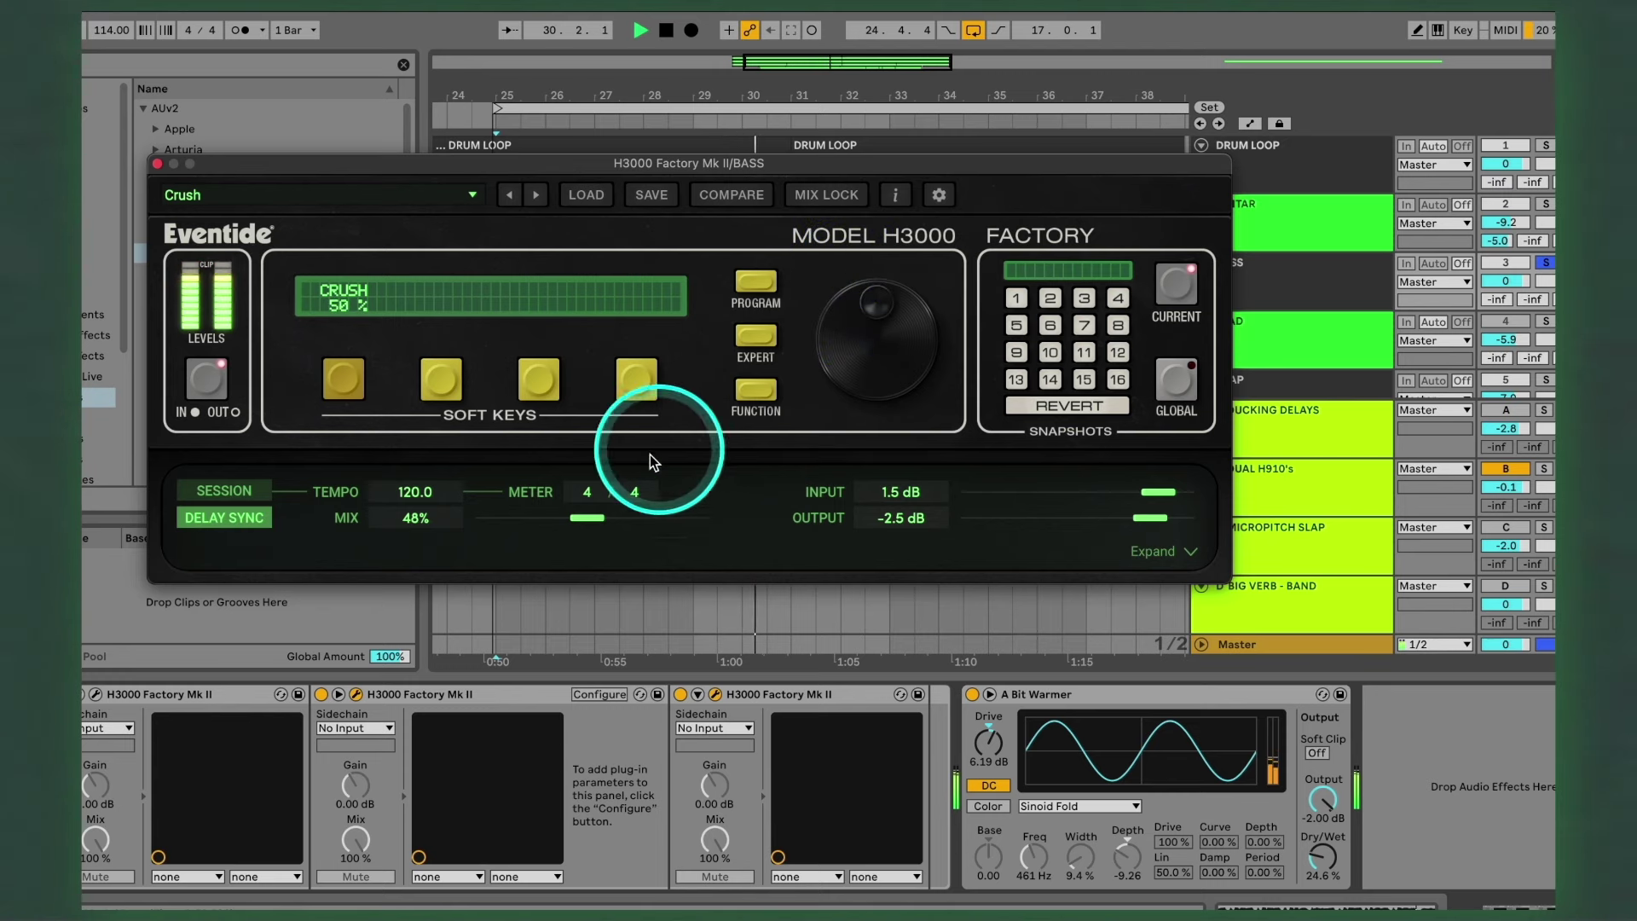
pyautogui.moveTo(587, 518); pyautogui.dragTo(501, 523)
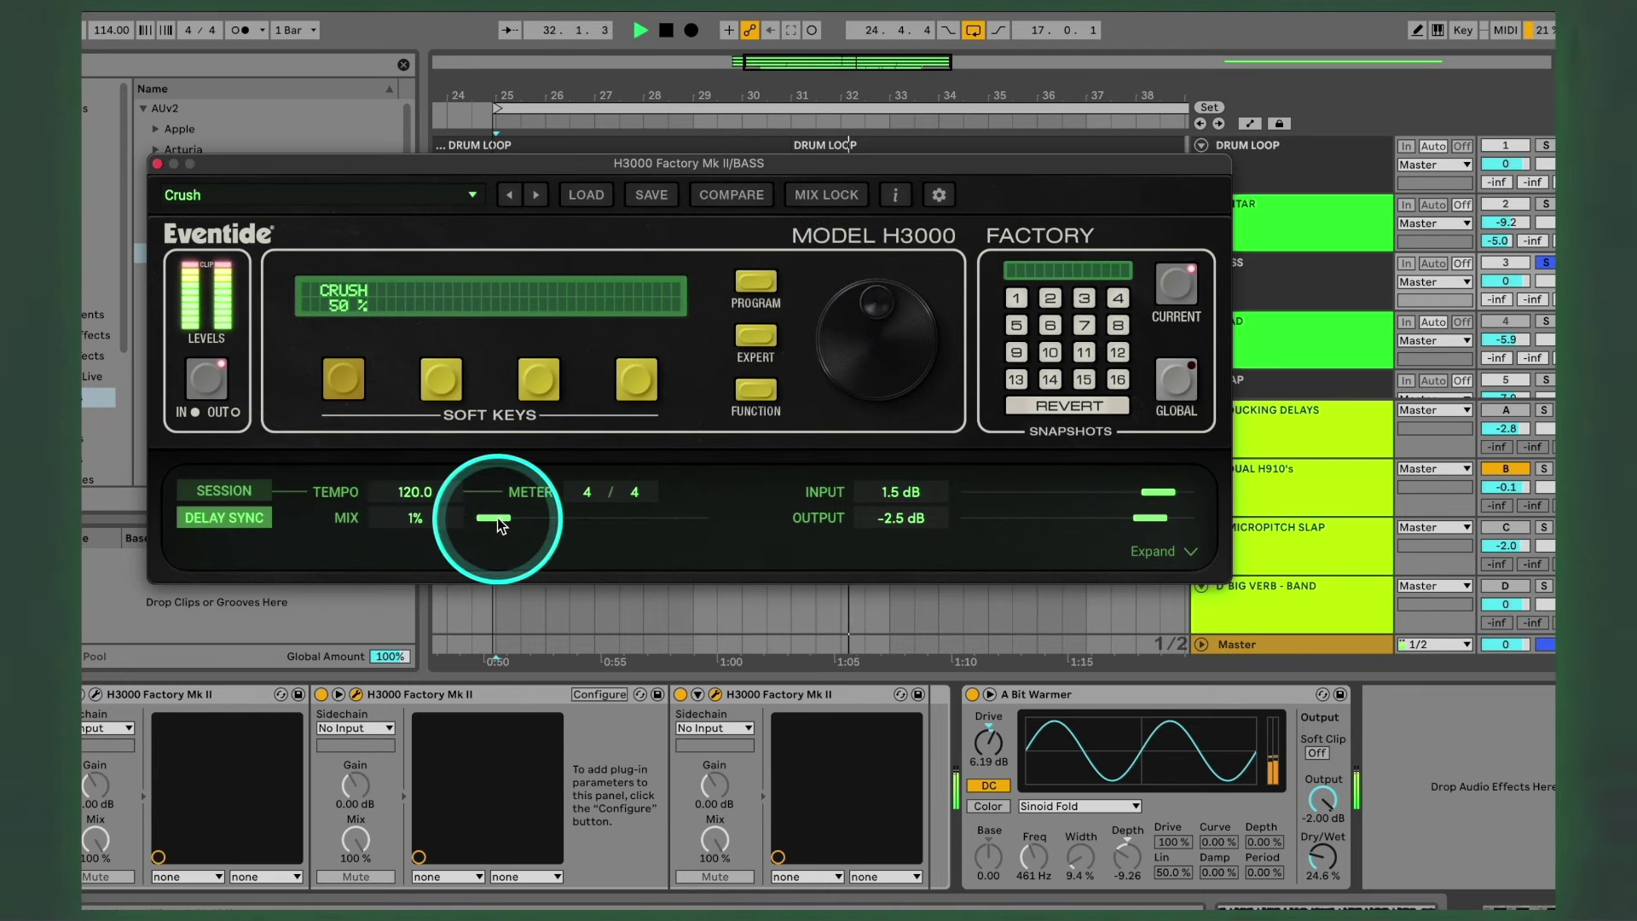
# Step: Compare the BASS track with its H3000 Factory Mk II devices bypassed and active
pyautogui.click(96, 694)
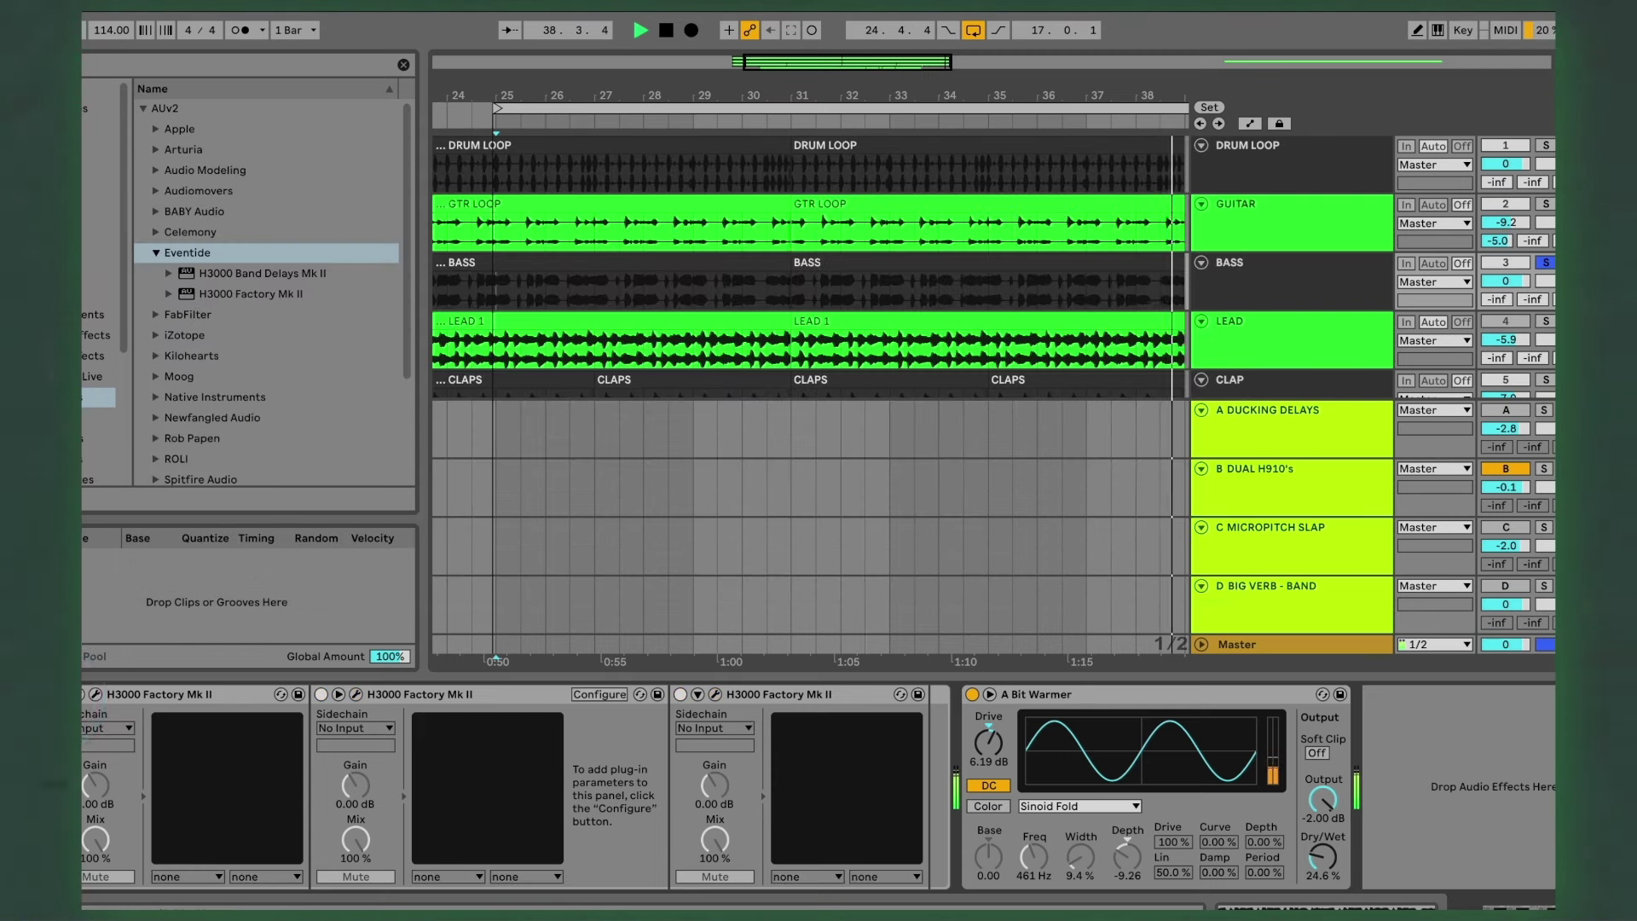
pyautogui.click(81, 694)
pyautogui.click(83, 694)
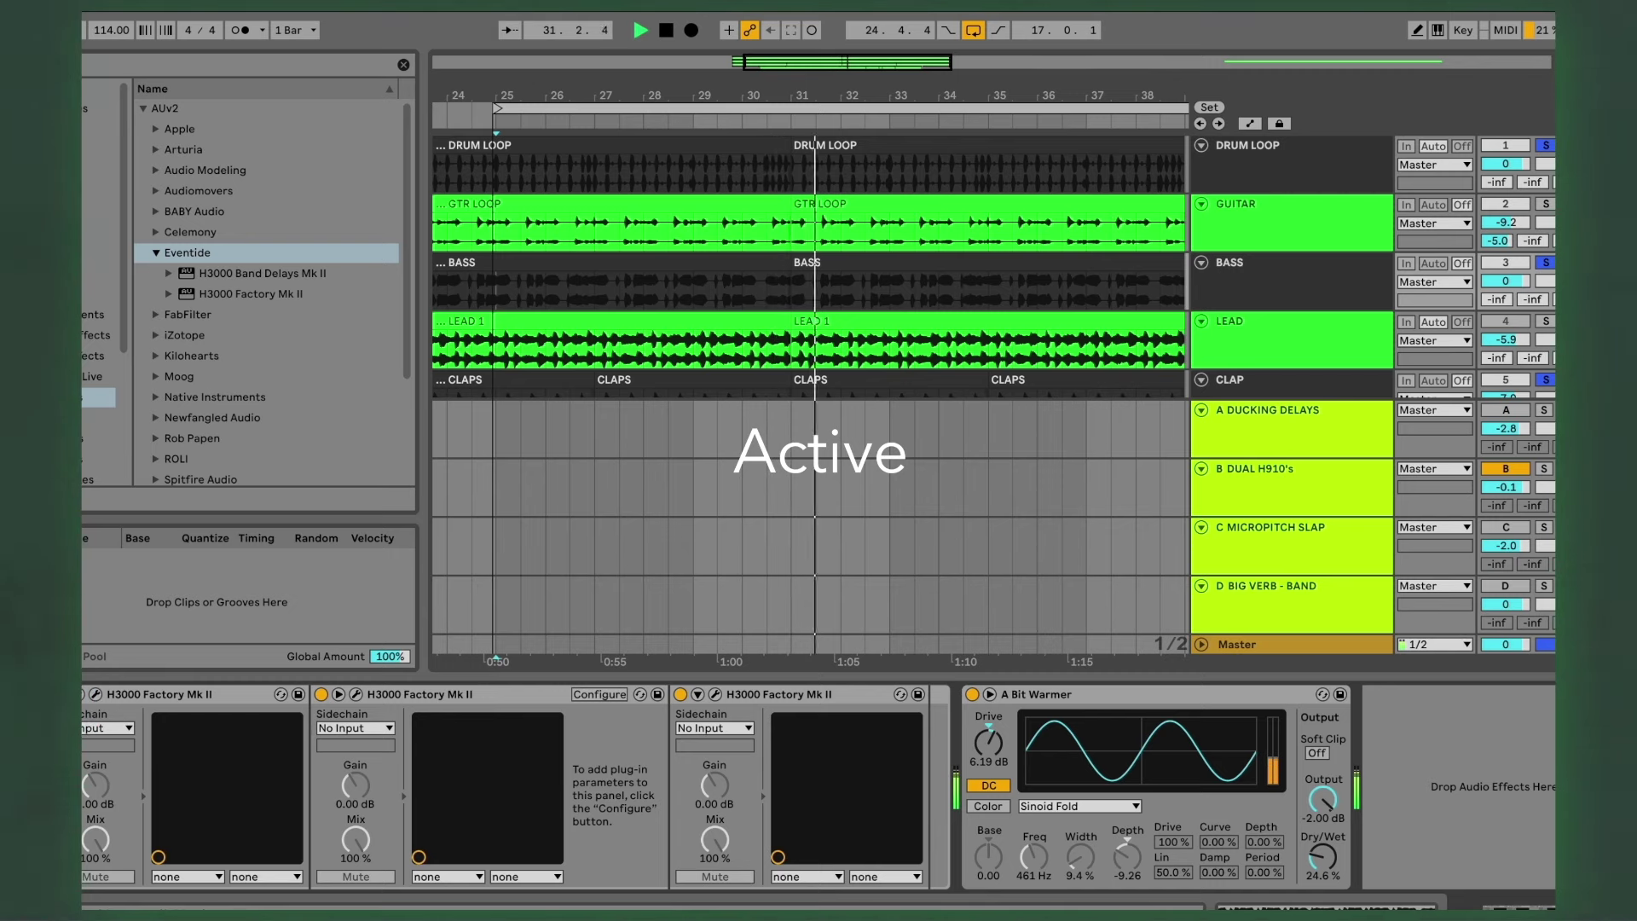
# Step: Toggle the leftmost visible H3000 Factory Mk II in the BASS chain off and on for another comparison
pyautogui.click(84, 694)
pyautogui.click(84, 694)
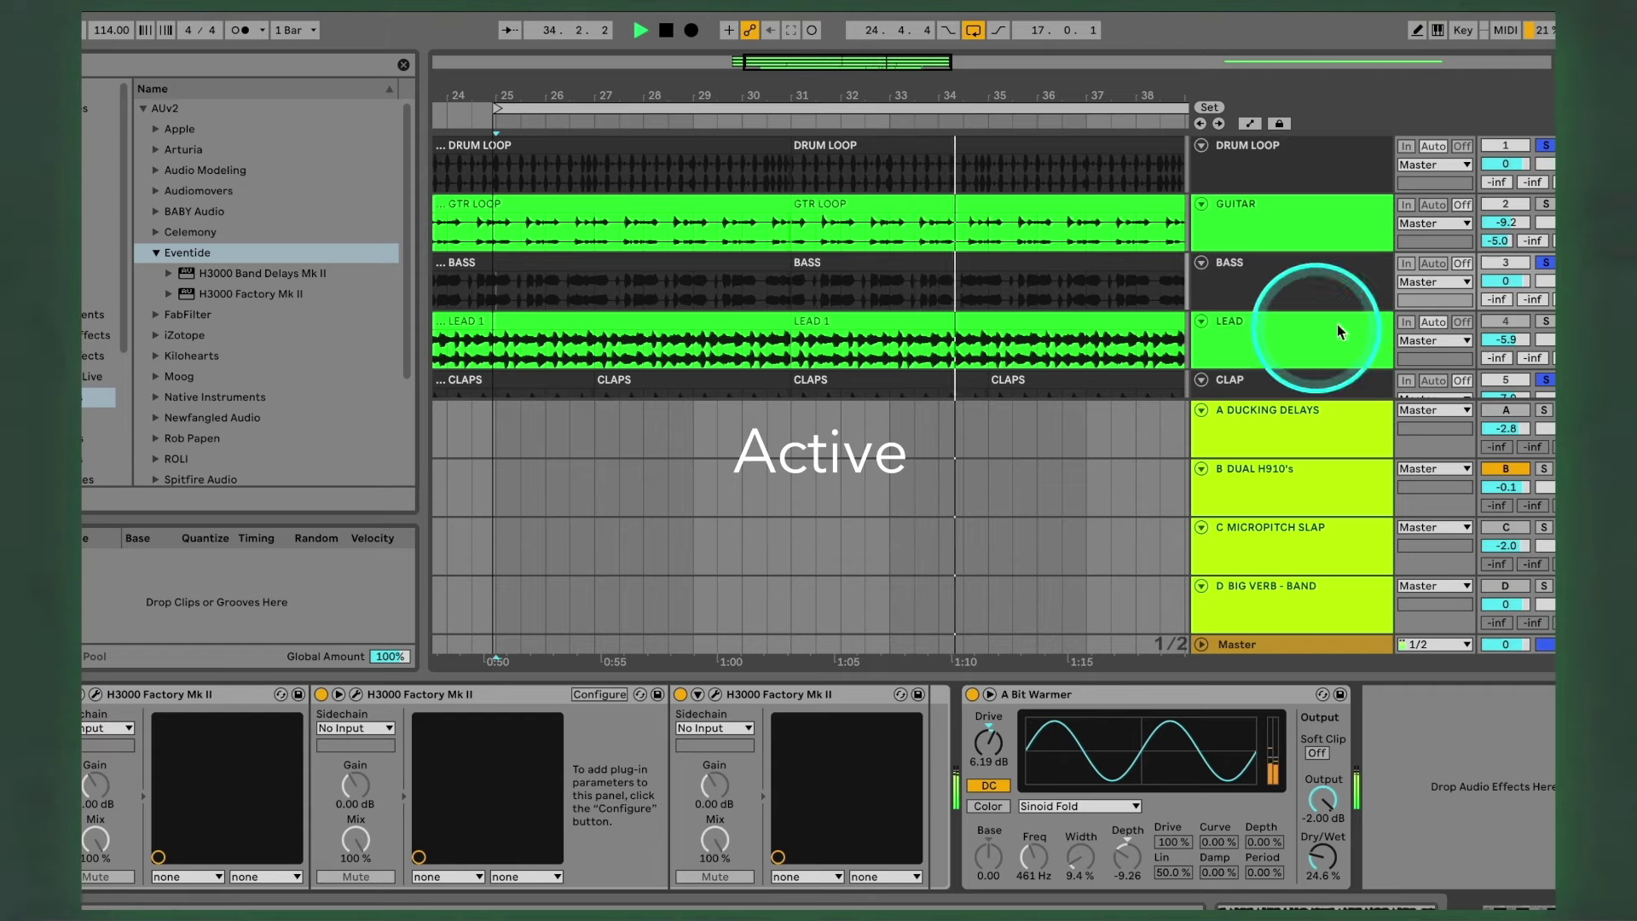
# Step: Solo the GUITAR track along with the others and open the H3000 Factory Mk II on the A DUCKING DELAYS return
pyautogui.click(1548, 194)
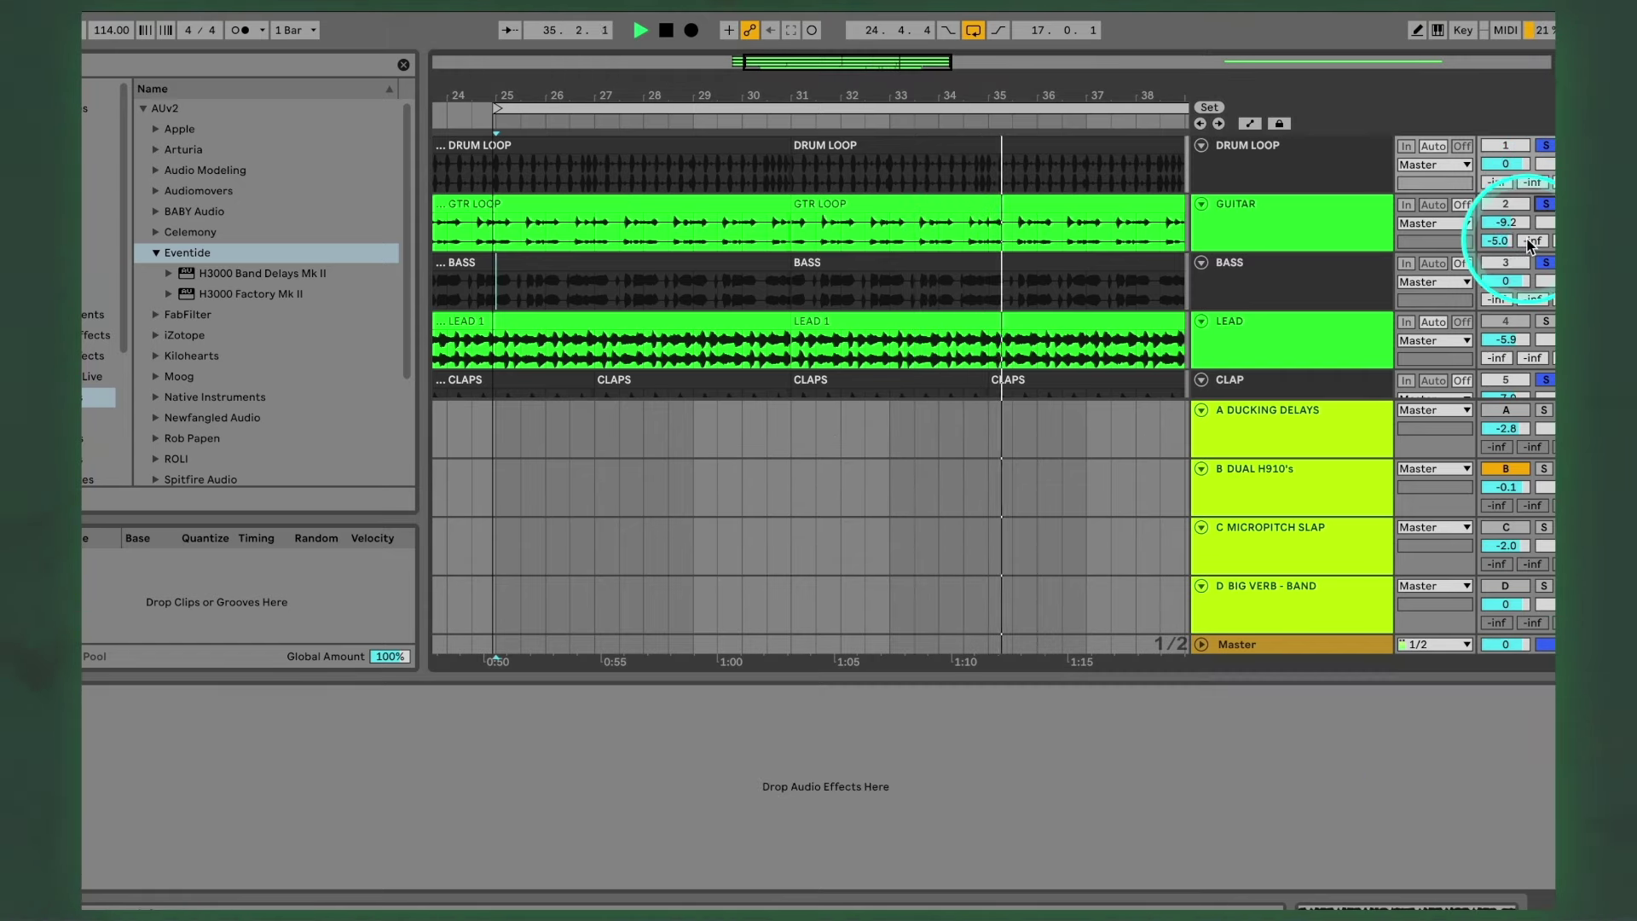
pyautogui.scroll(-3, 1529, 246)
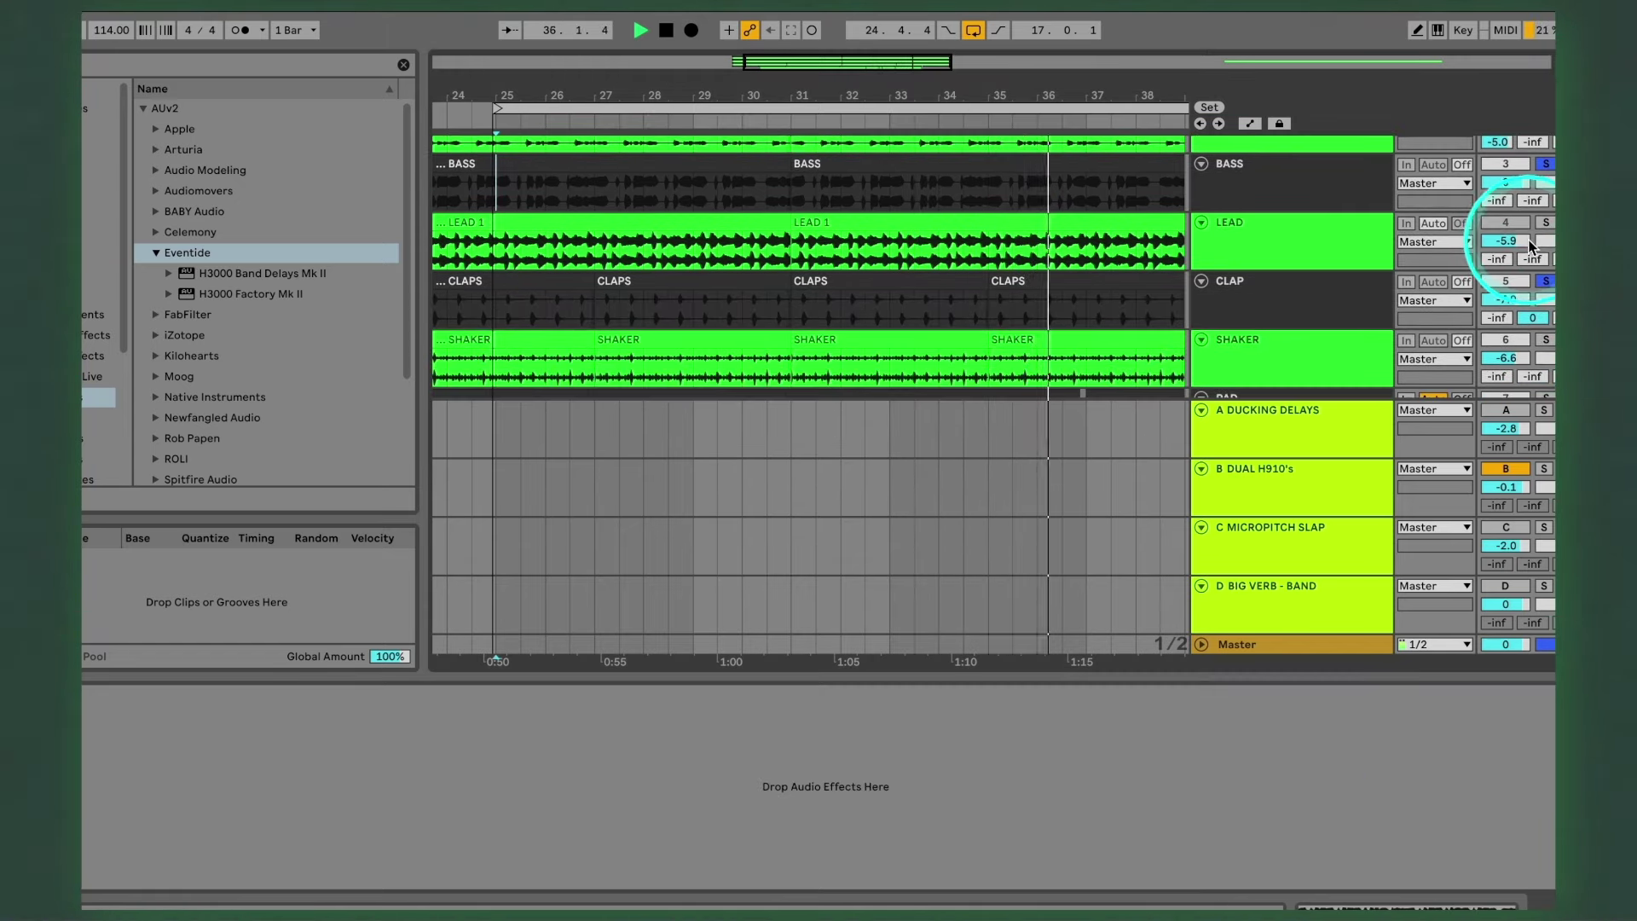
pyautogui.click(1277, 191)
pyautogui.scroll(1, 1272, 186)
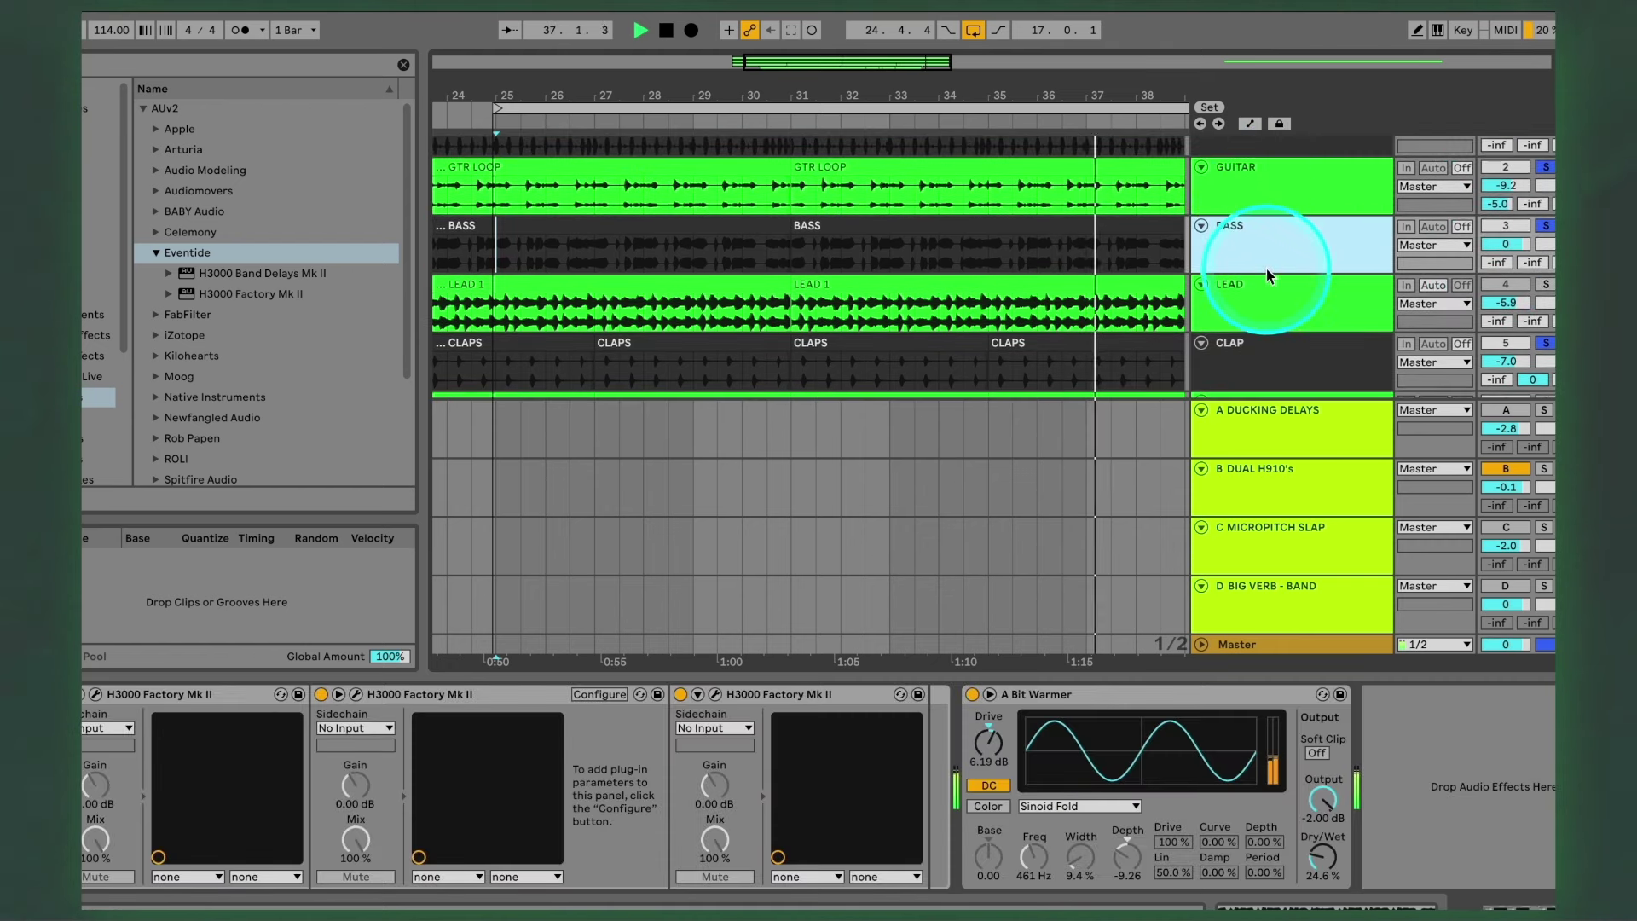
pyautogui.click(1267, 182)
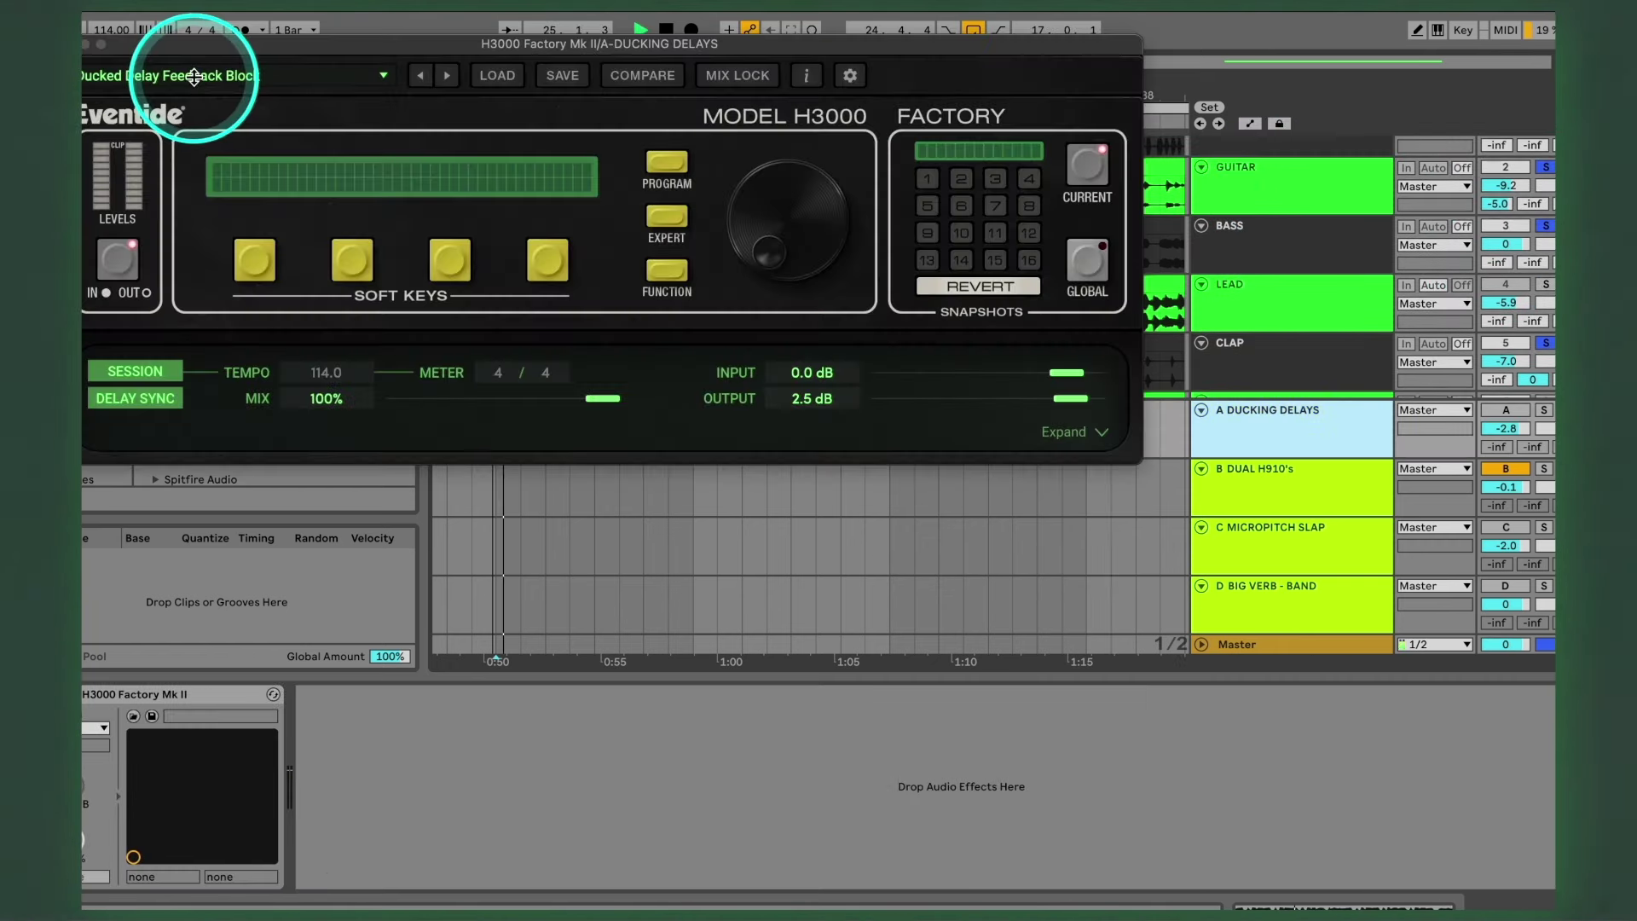
# Step: Activate the A DUCKING DELAYS return, set GUITAR's send to it to -1.0 and raise the return's volume to 6.0
pyautogui.click(1507, 413)
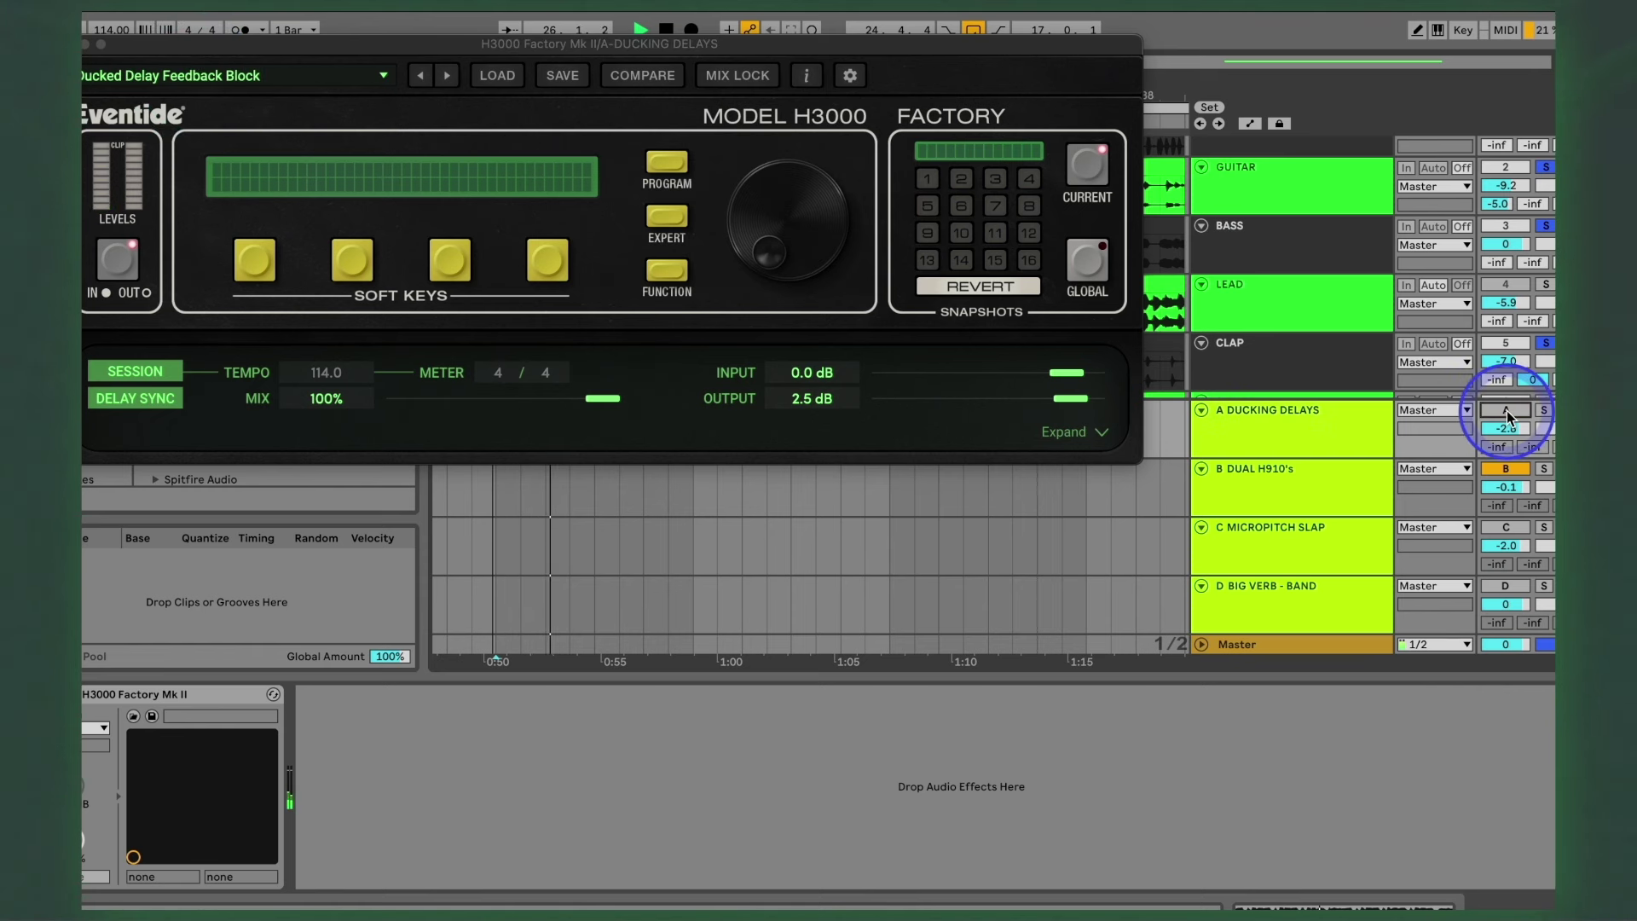
pyautogui.moveTo(1498, 204); pyautogui.dragTo(1492, 209)
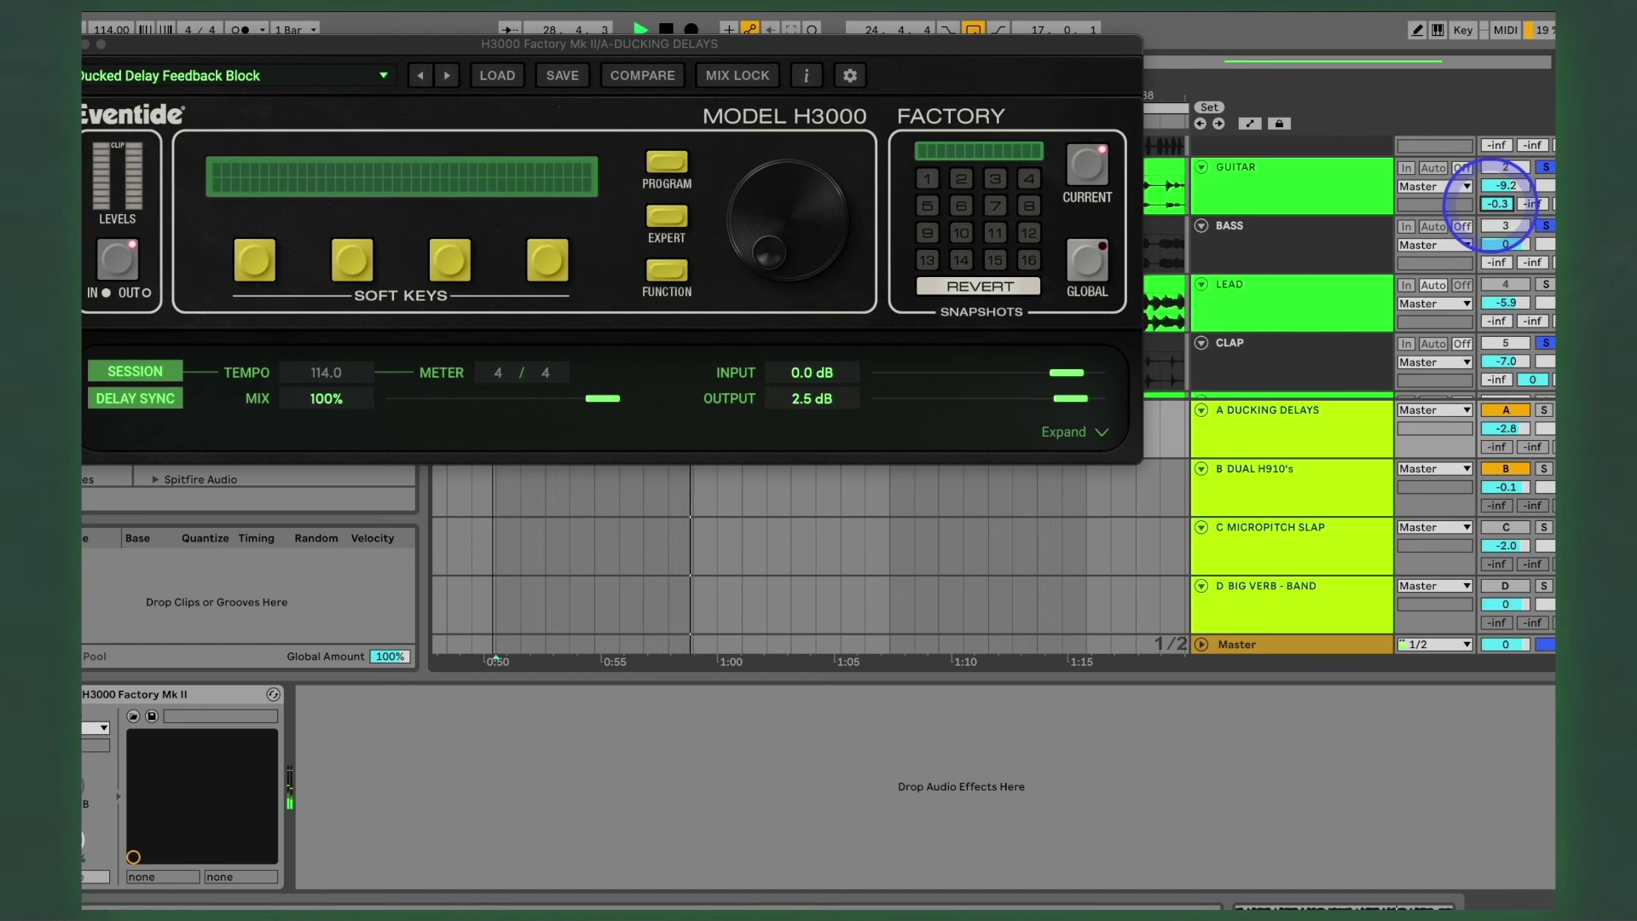
pyautogui.moveTo(1490, 205); pyautogui.dragTo(1491, 208)
pyautogui.moveTo(1513, 432); pyautogui.dragTo(1506, 412)
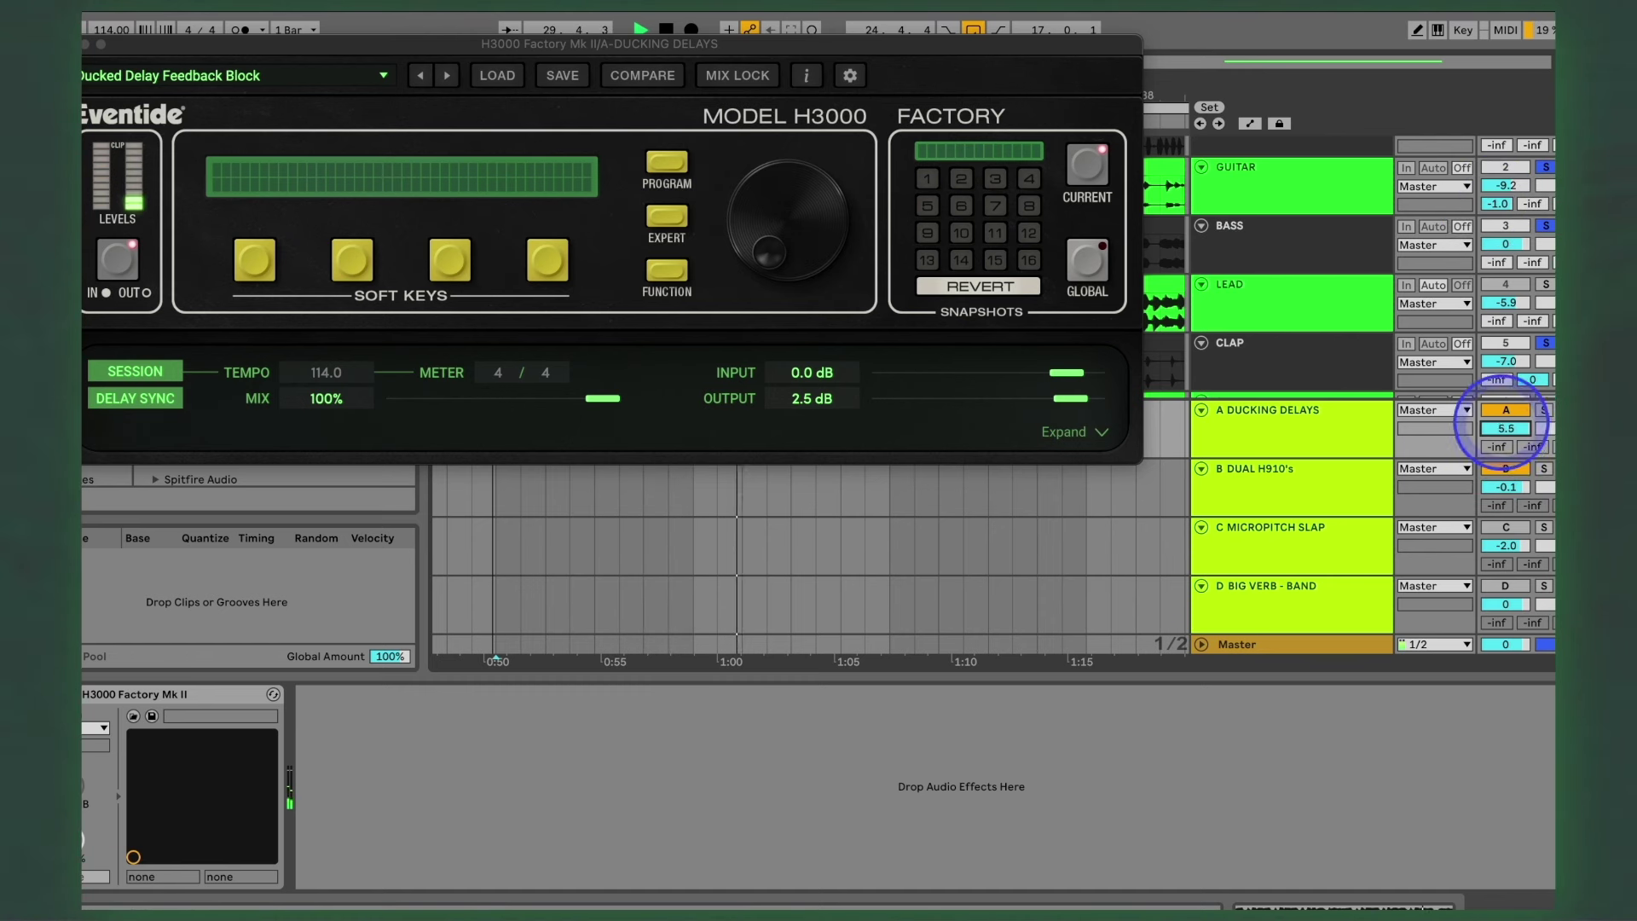
# Step: Audition the A DUCKING DELAYS return solo, add GUITAR to the solo and lower the return's volume to -1.2
pyautogui.click(1543, 411)
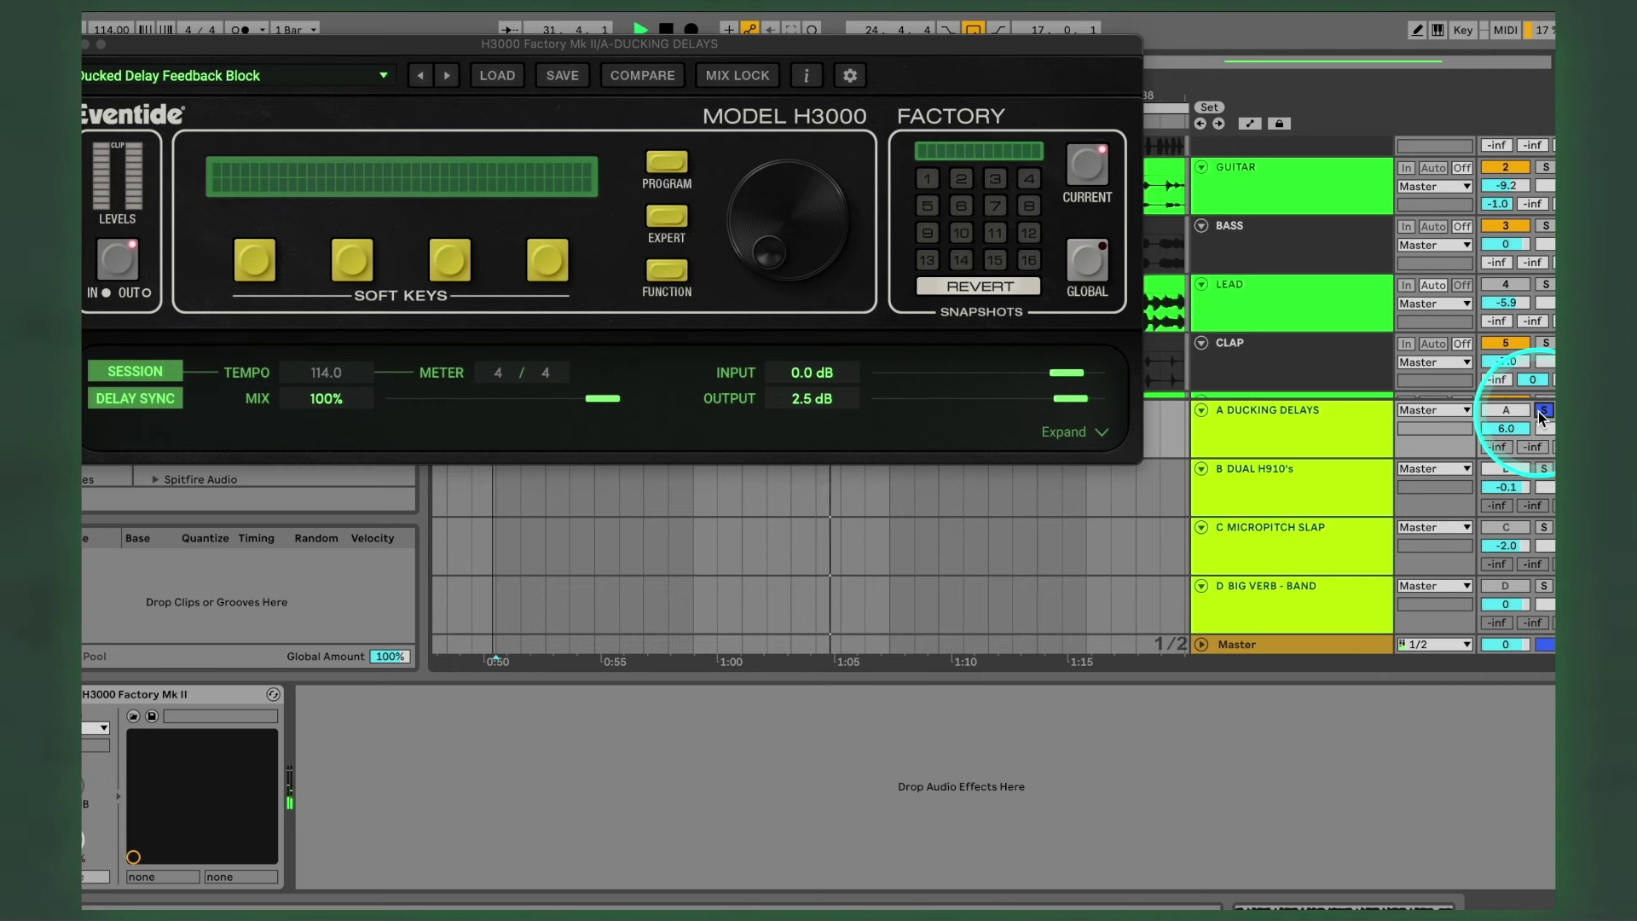
pyautogui.keyDown('super'); pyautogui.click(1545, 168); pyautogui.keyUp('super')
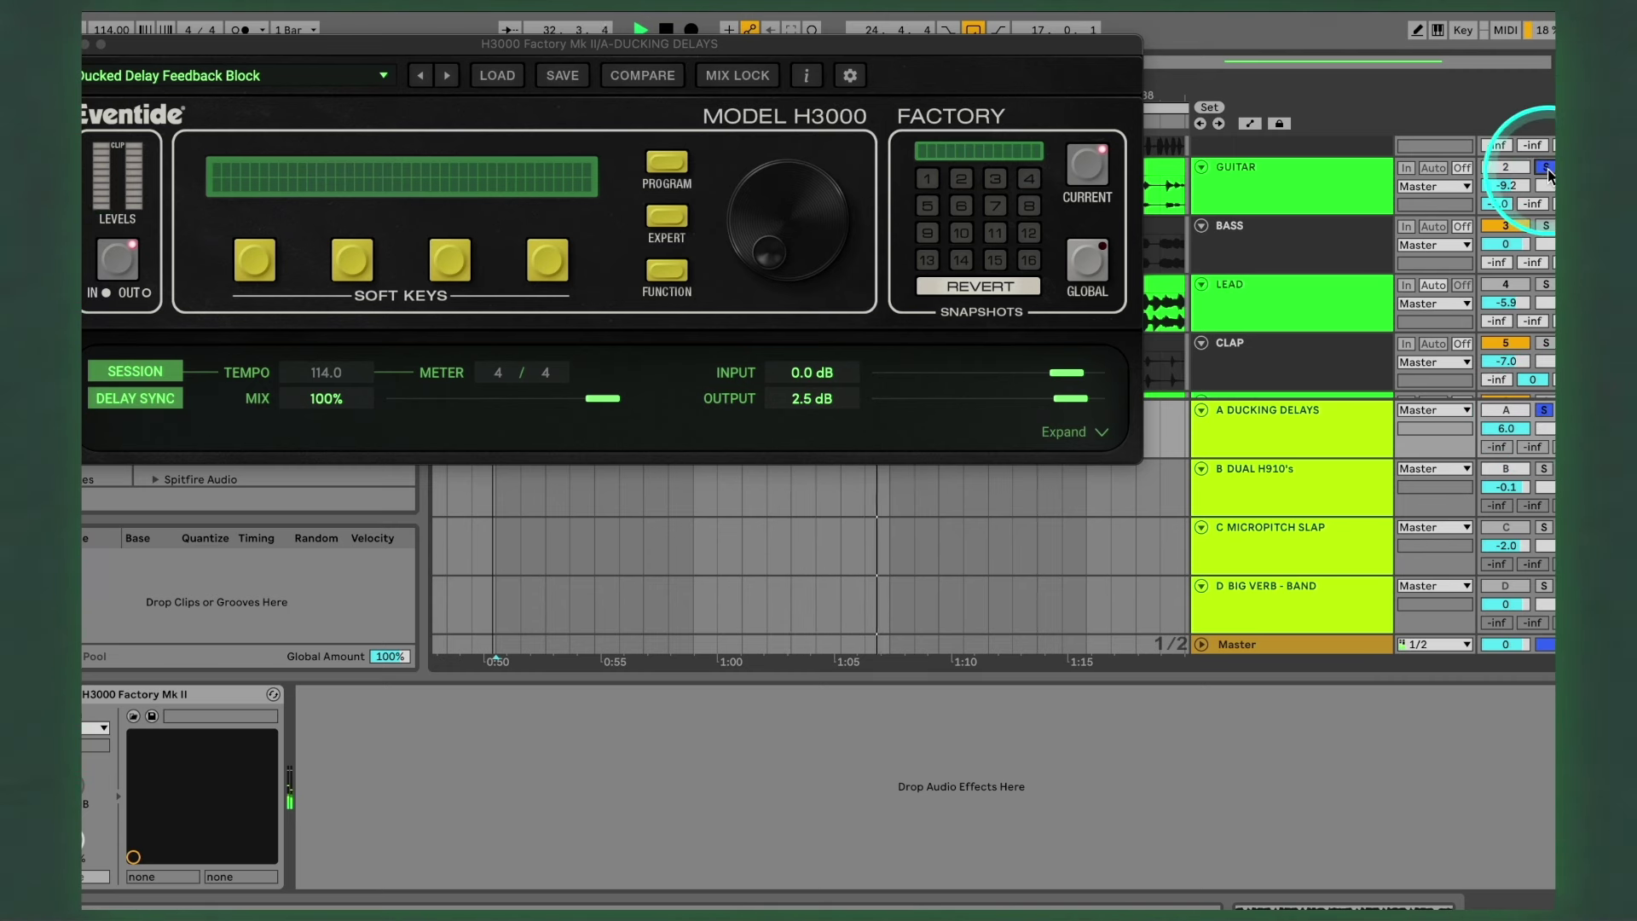
pyautogui.moveTo(1505, 428); pyautogui.dragTo(1506, 443)
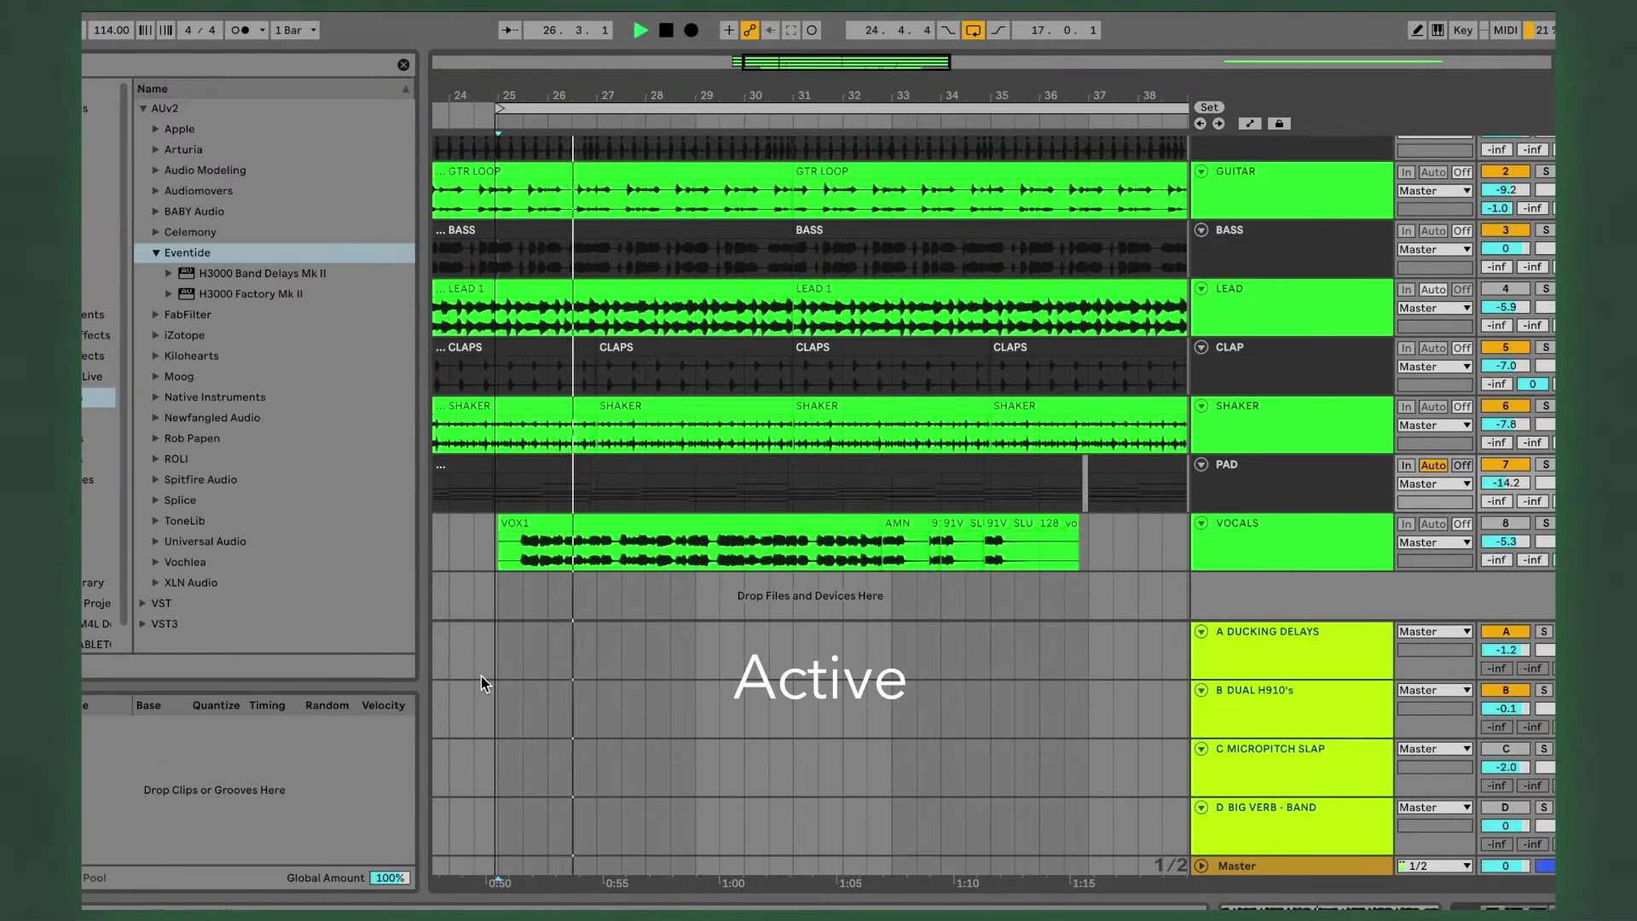
# Step: Compare the full mix with the H3000 effects active and bypassed, and stop playback
pyautogui.press('0')
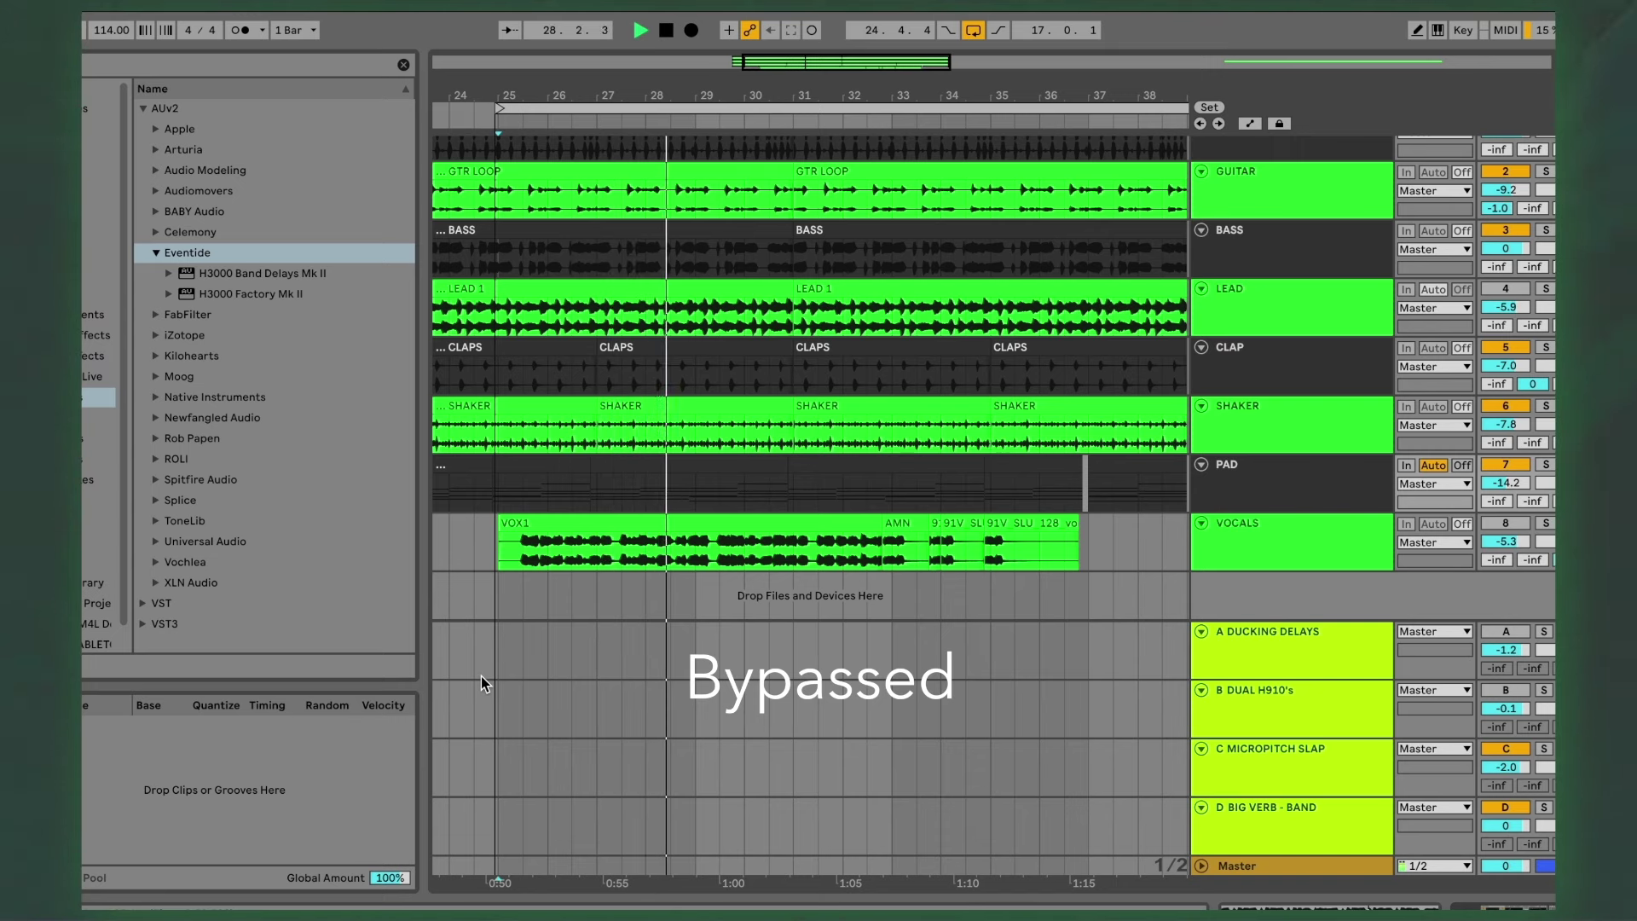
pyautogui.press('0')
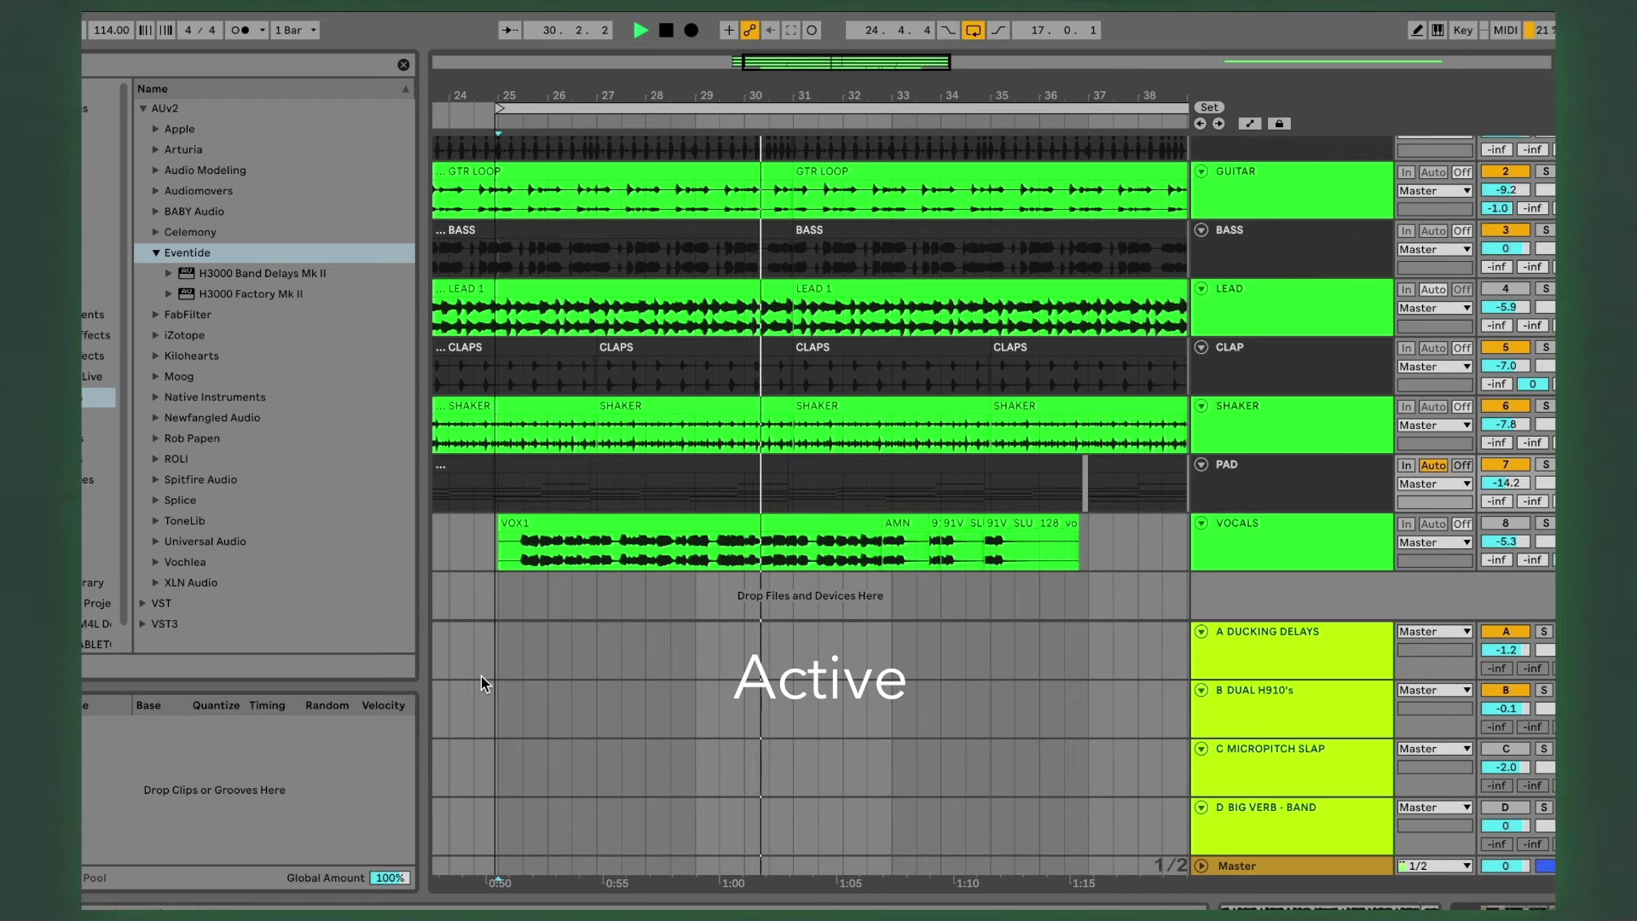
pyautogui.press('0')
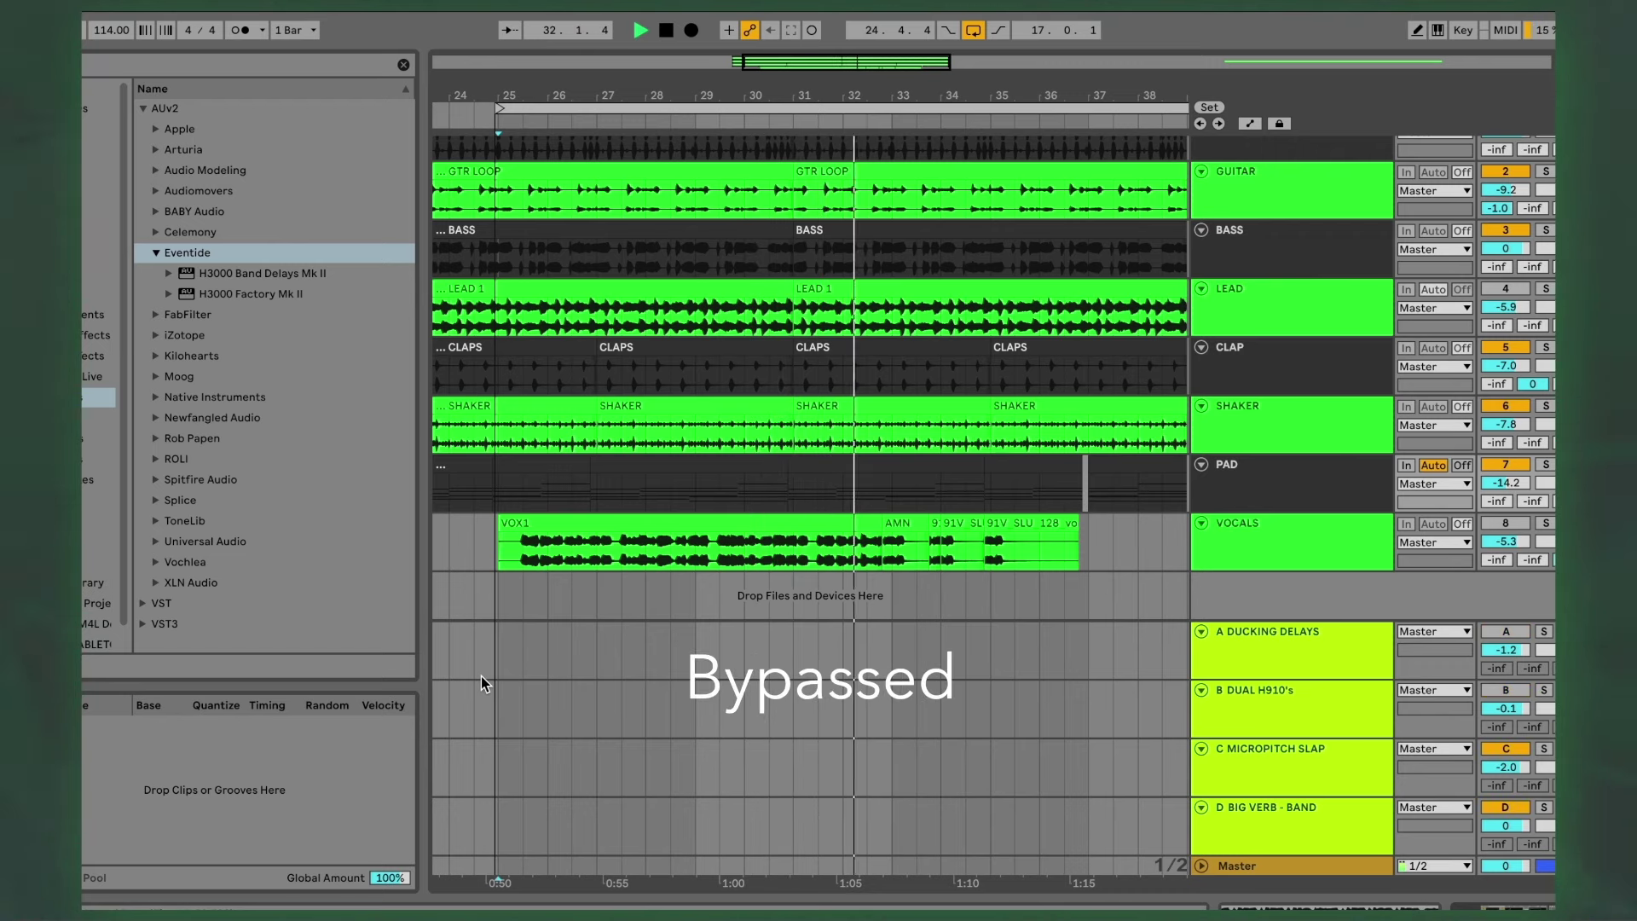
pyautogui.press('0')
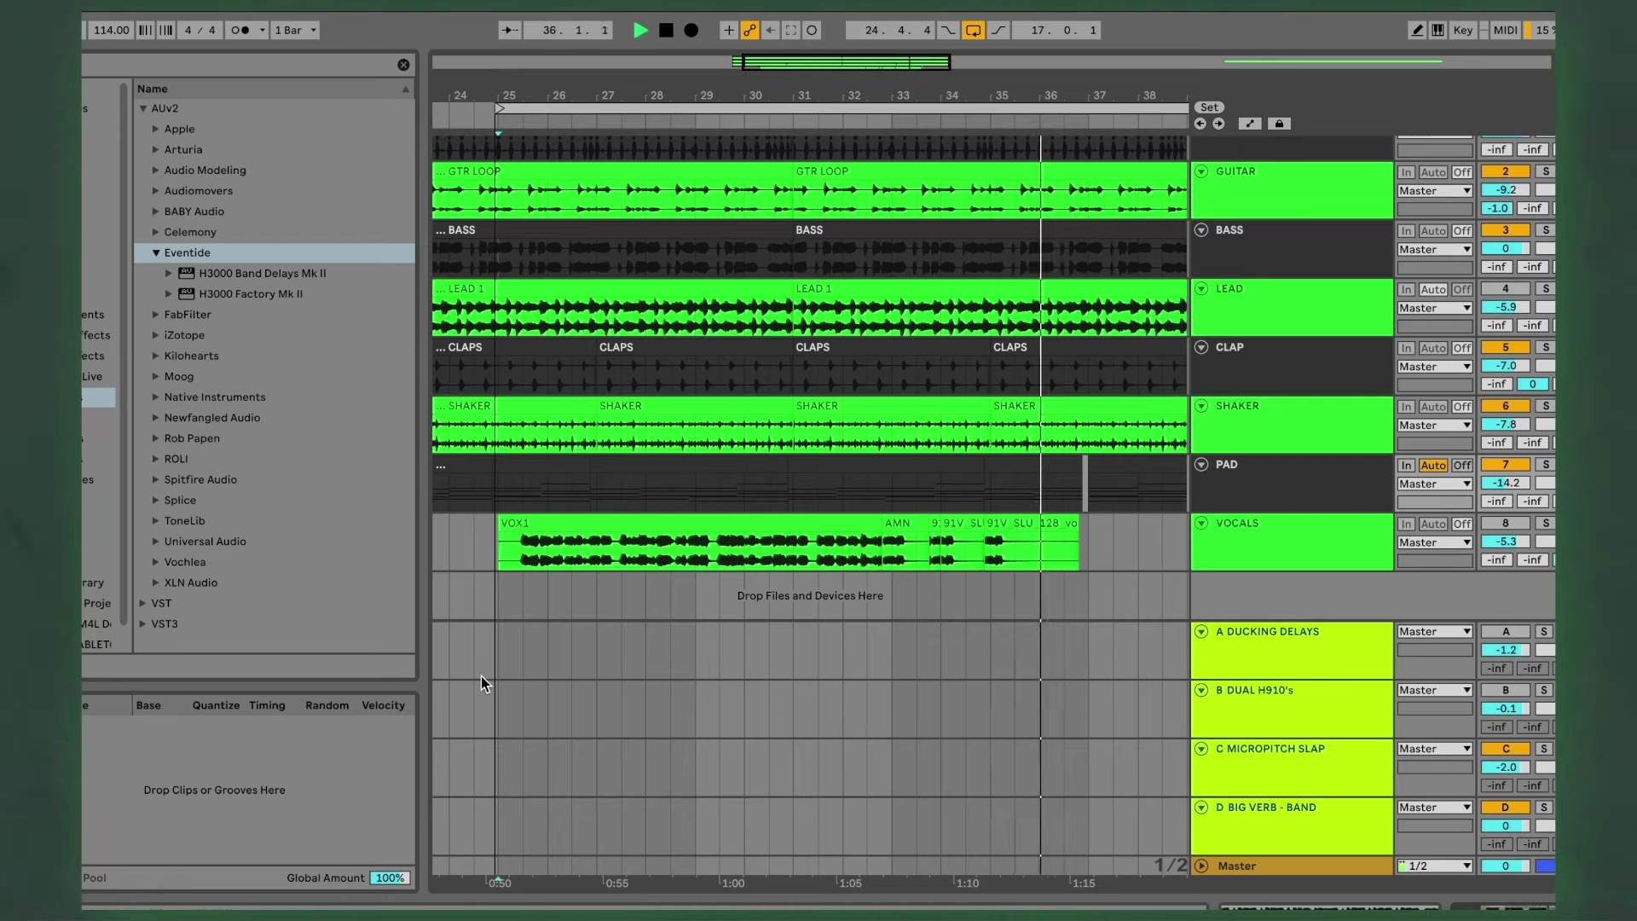
pyautogui.press('space')
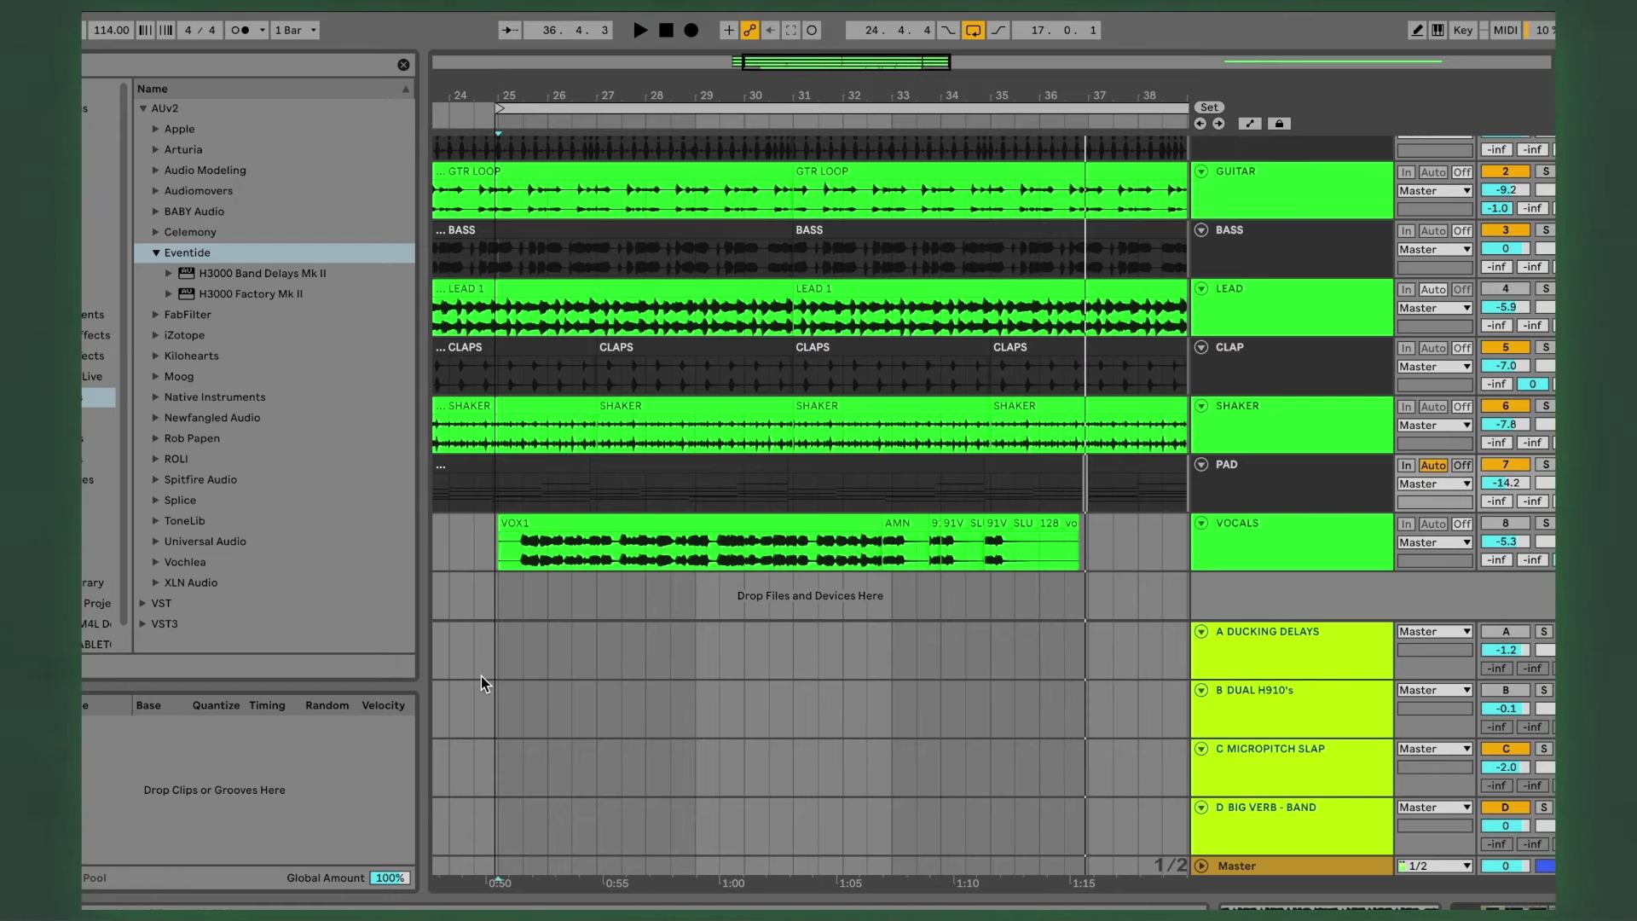
# Step: Activate the VOCALS track, restart playback and open the H3000 Factory Mk II on the C MICROPITCH SLAP return
pyautogui.click(1063, 534)
pyautogui.press('space')
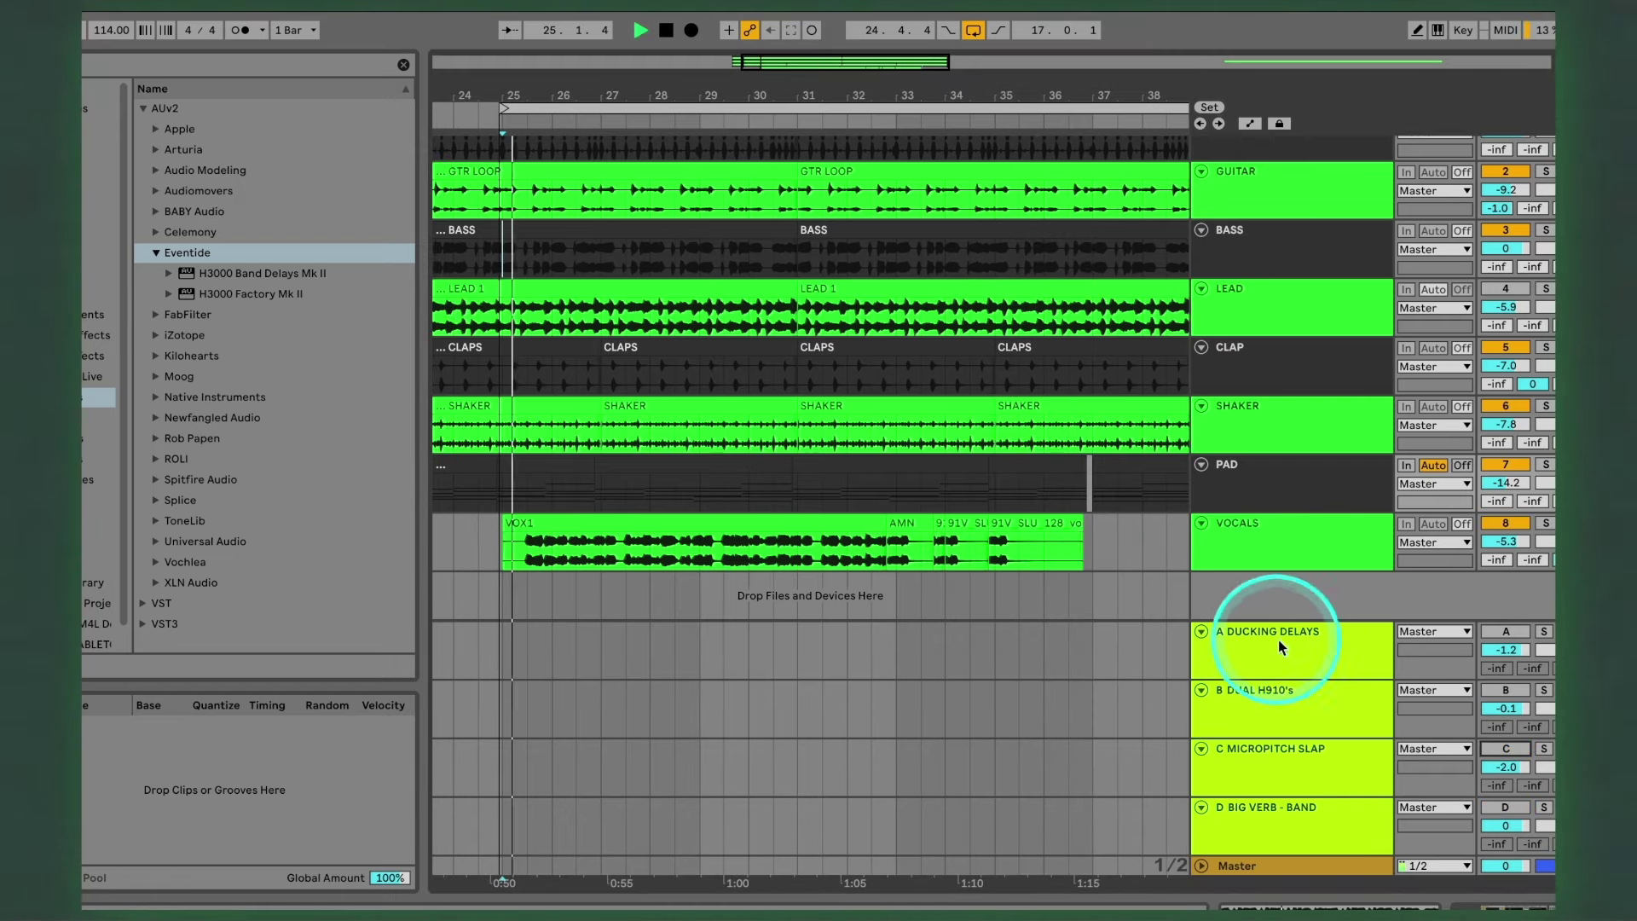
pyautogui.doubleClick(1260, 748)
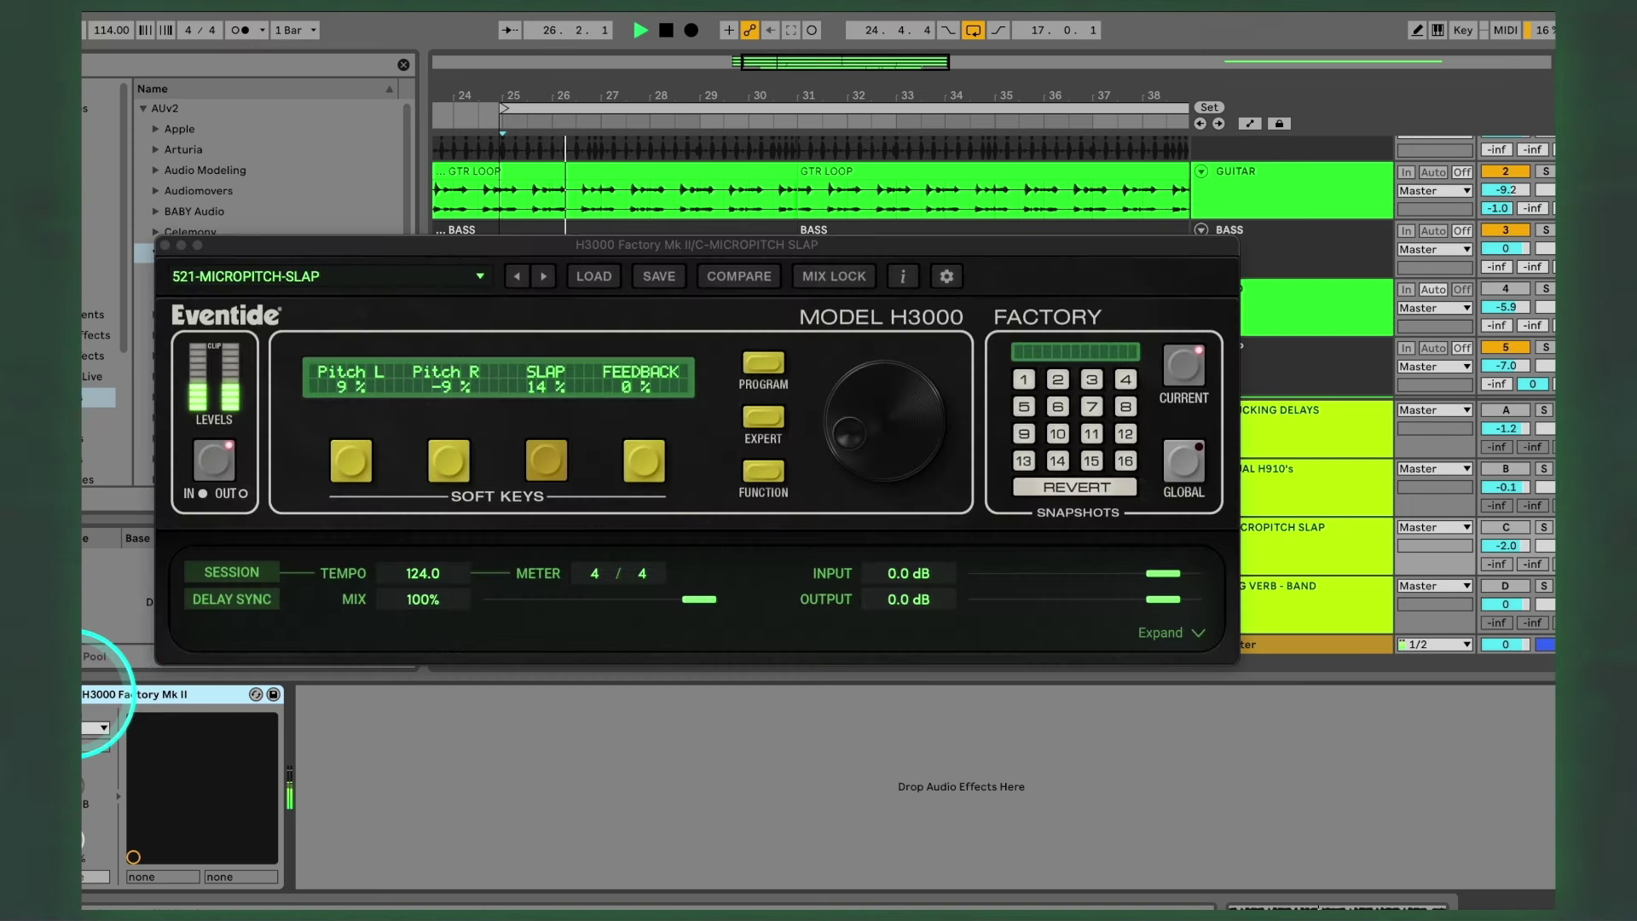
pyautogui.click(83, 716)
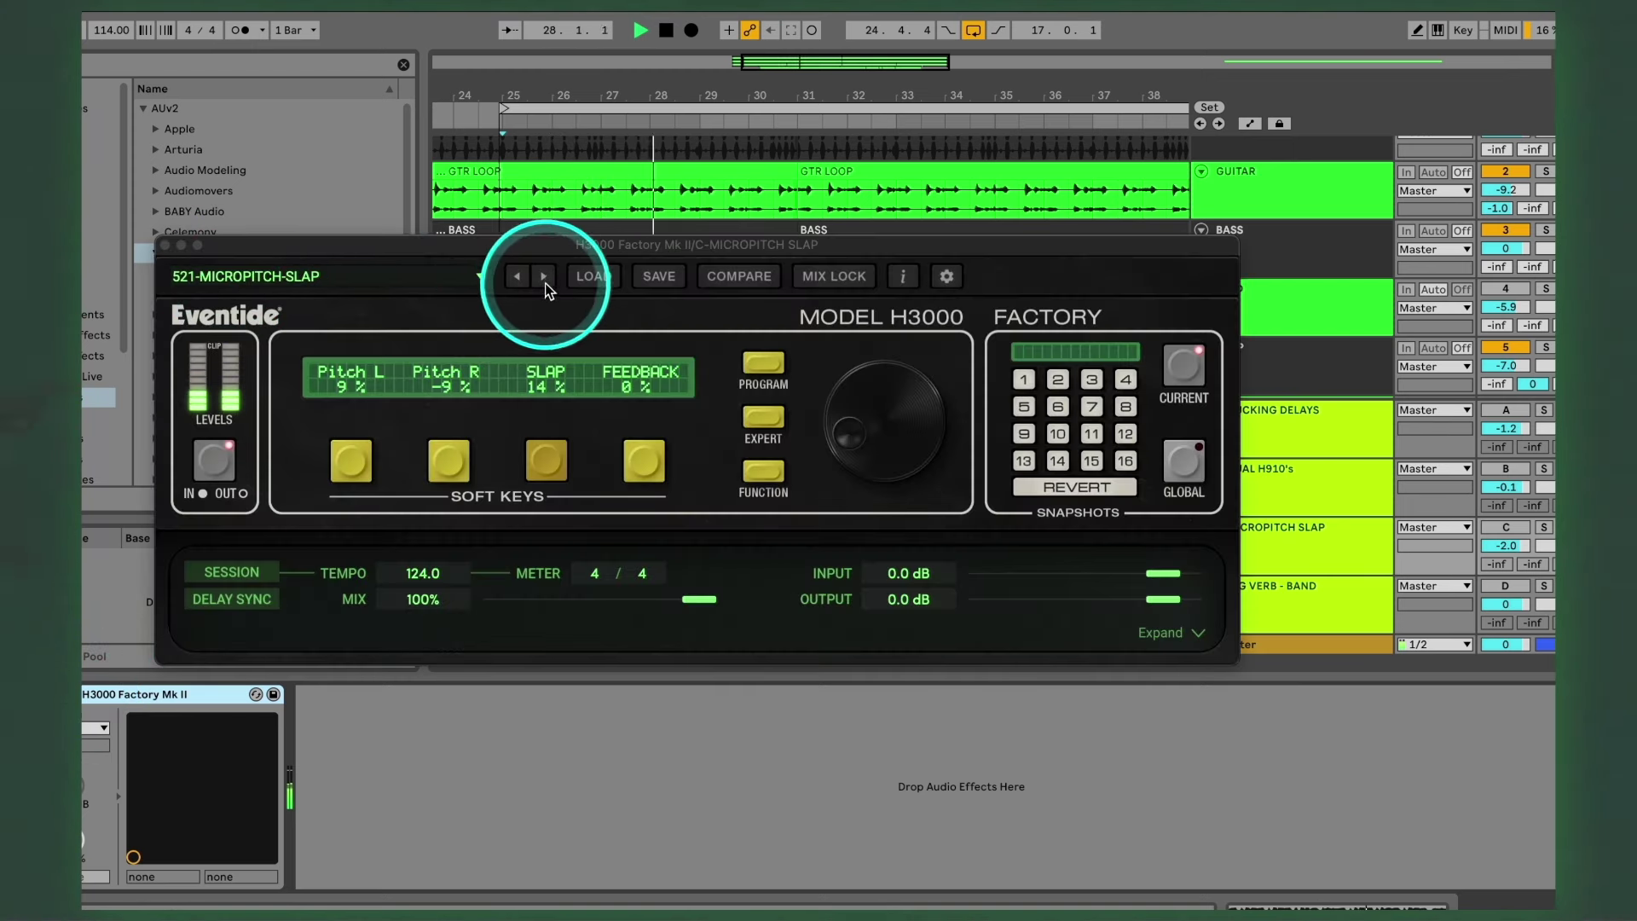
# Step: Solo VOCALS, raise the C MICROPITCH SLAP return's volume to 3.6, audition different SLAP amounts and settle on 24%
pyautogui.click(524, 278)
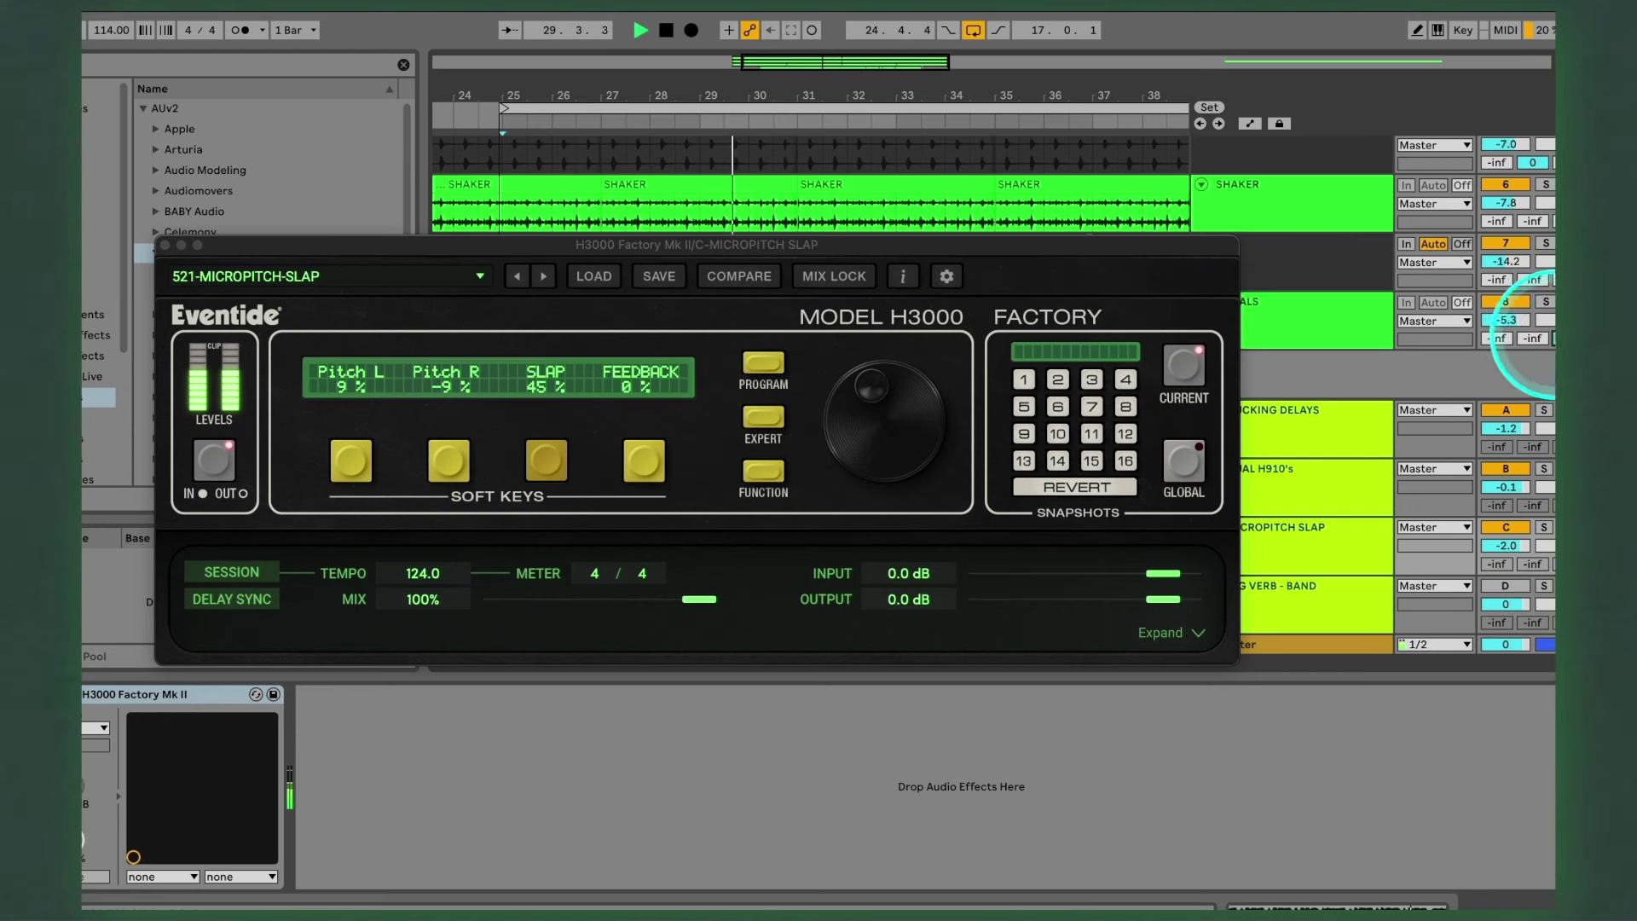
pyautogui.click(556, 460)
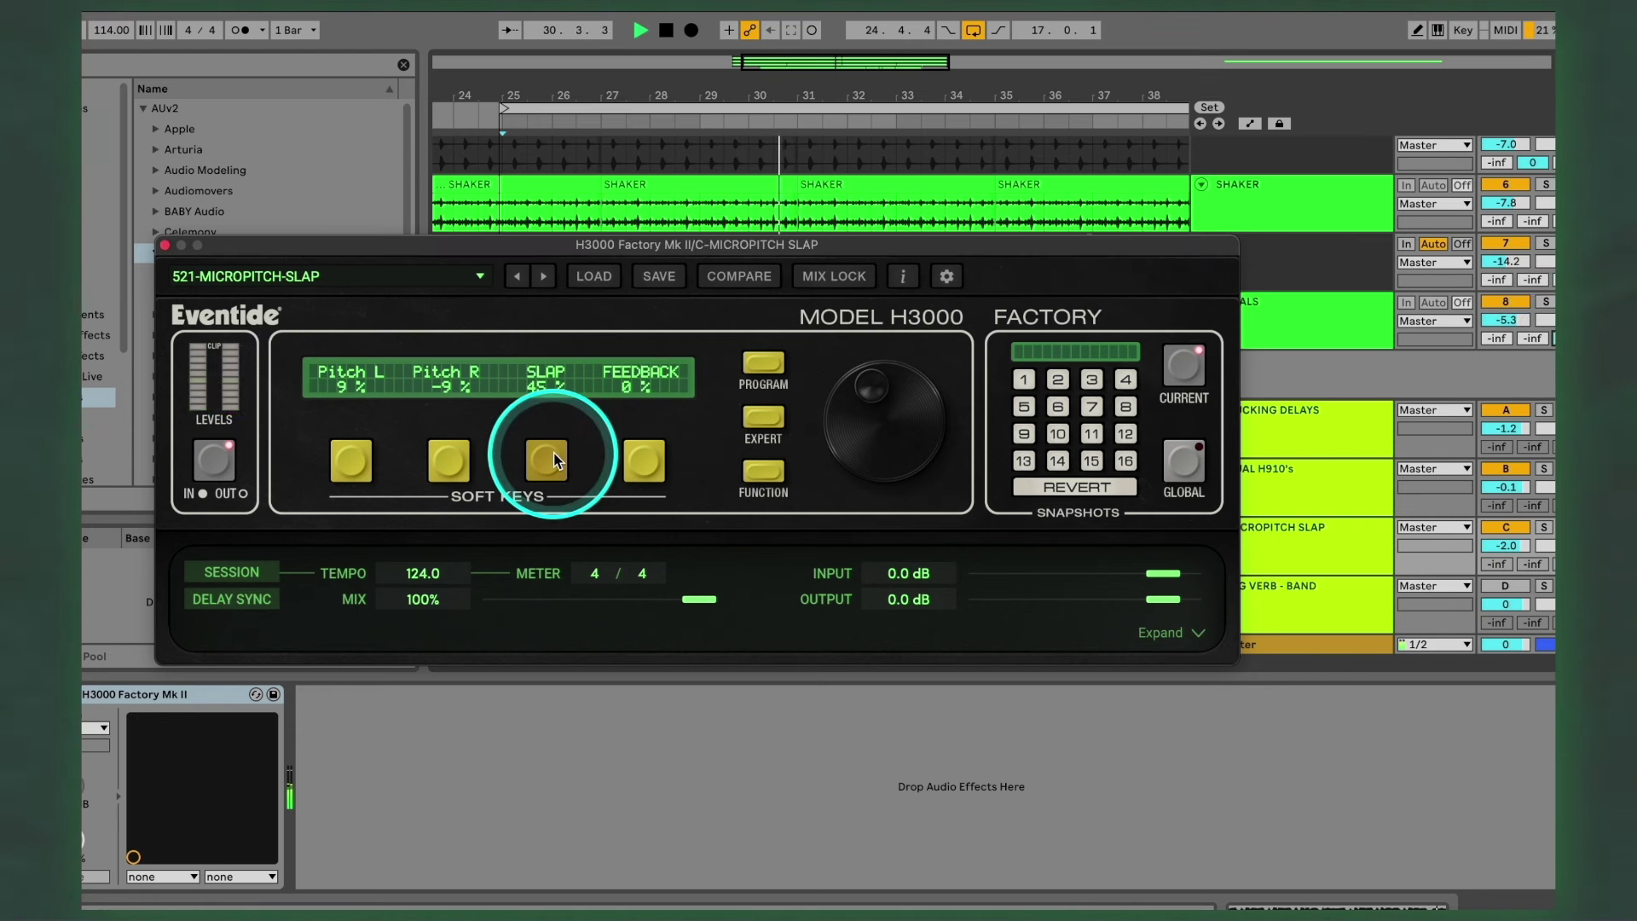
pyautogui.moveTo(1507, 546); pyautogui.dragTo(1509, 544)
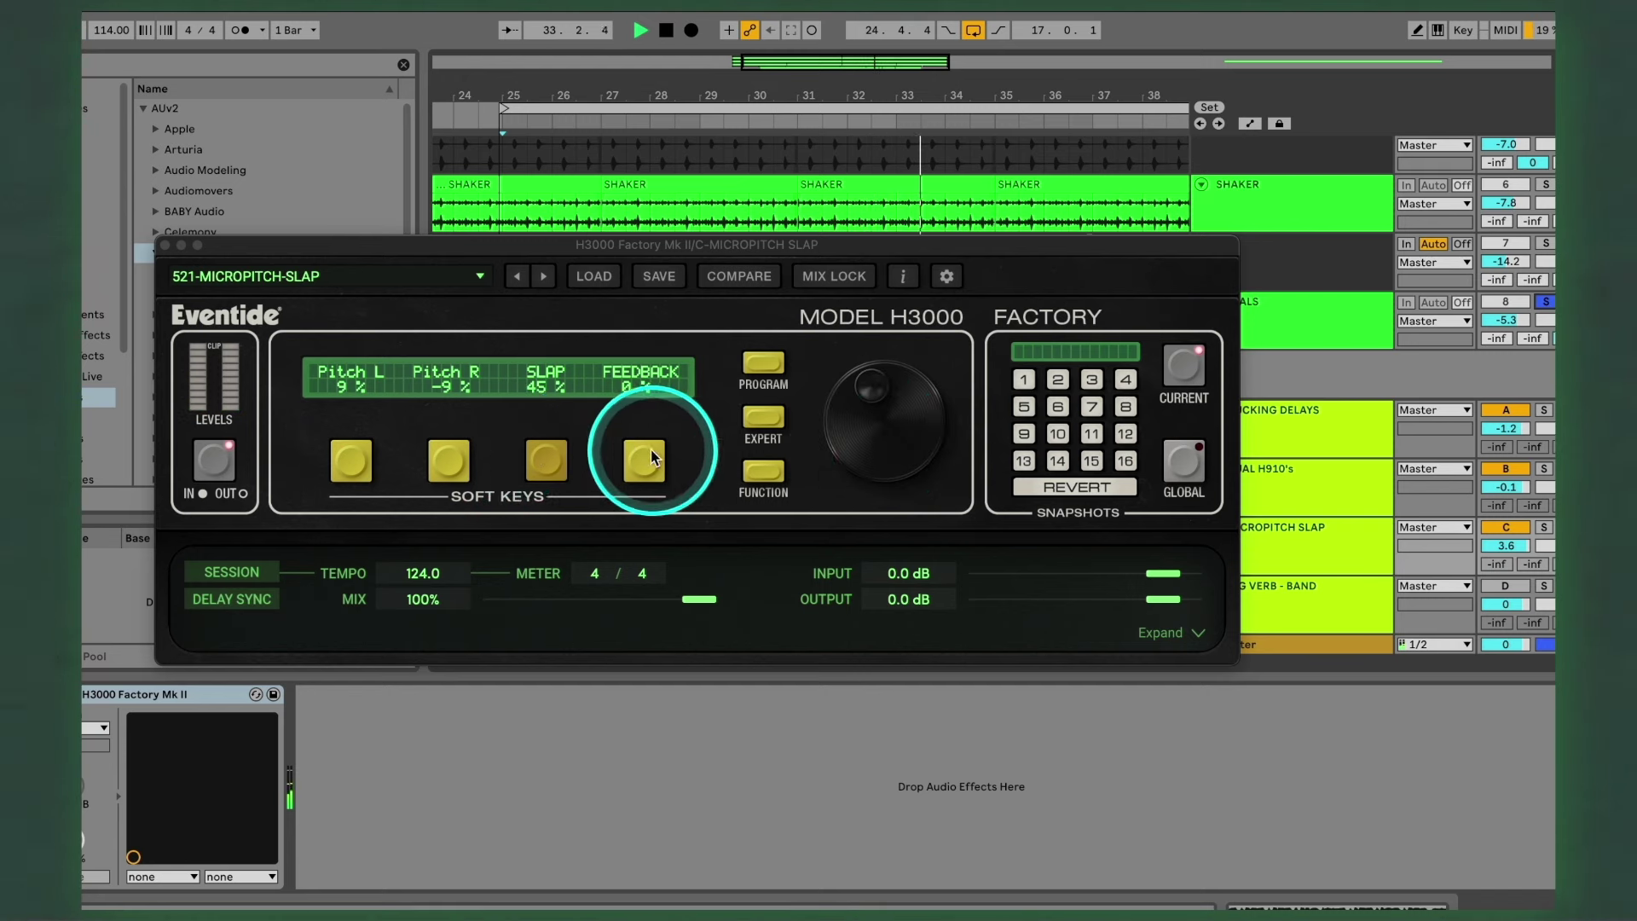
pyautogui.moveTo(856, 422); pyautogui.dragTo(859, 446)
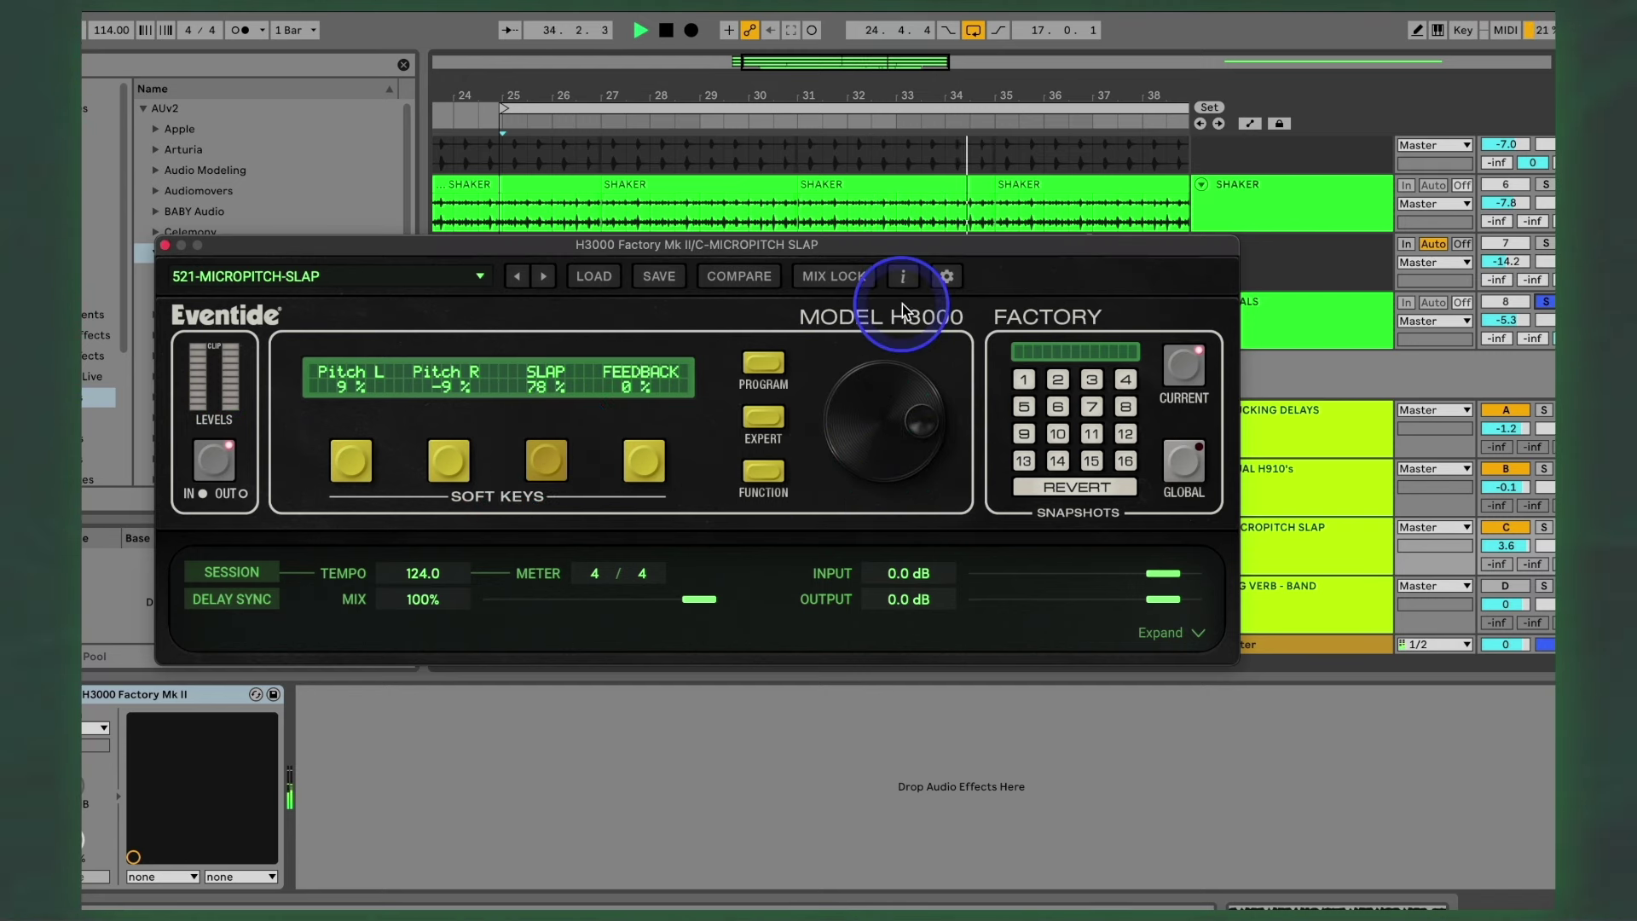
pyautogui.moveTo(902, 309); pyautogui.dragTo(877, 489)
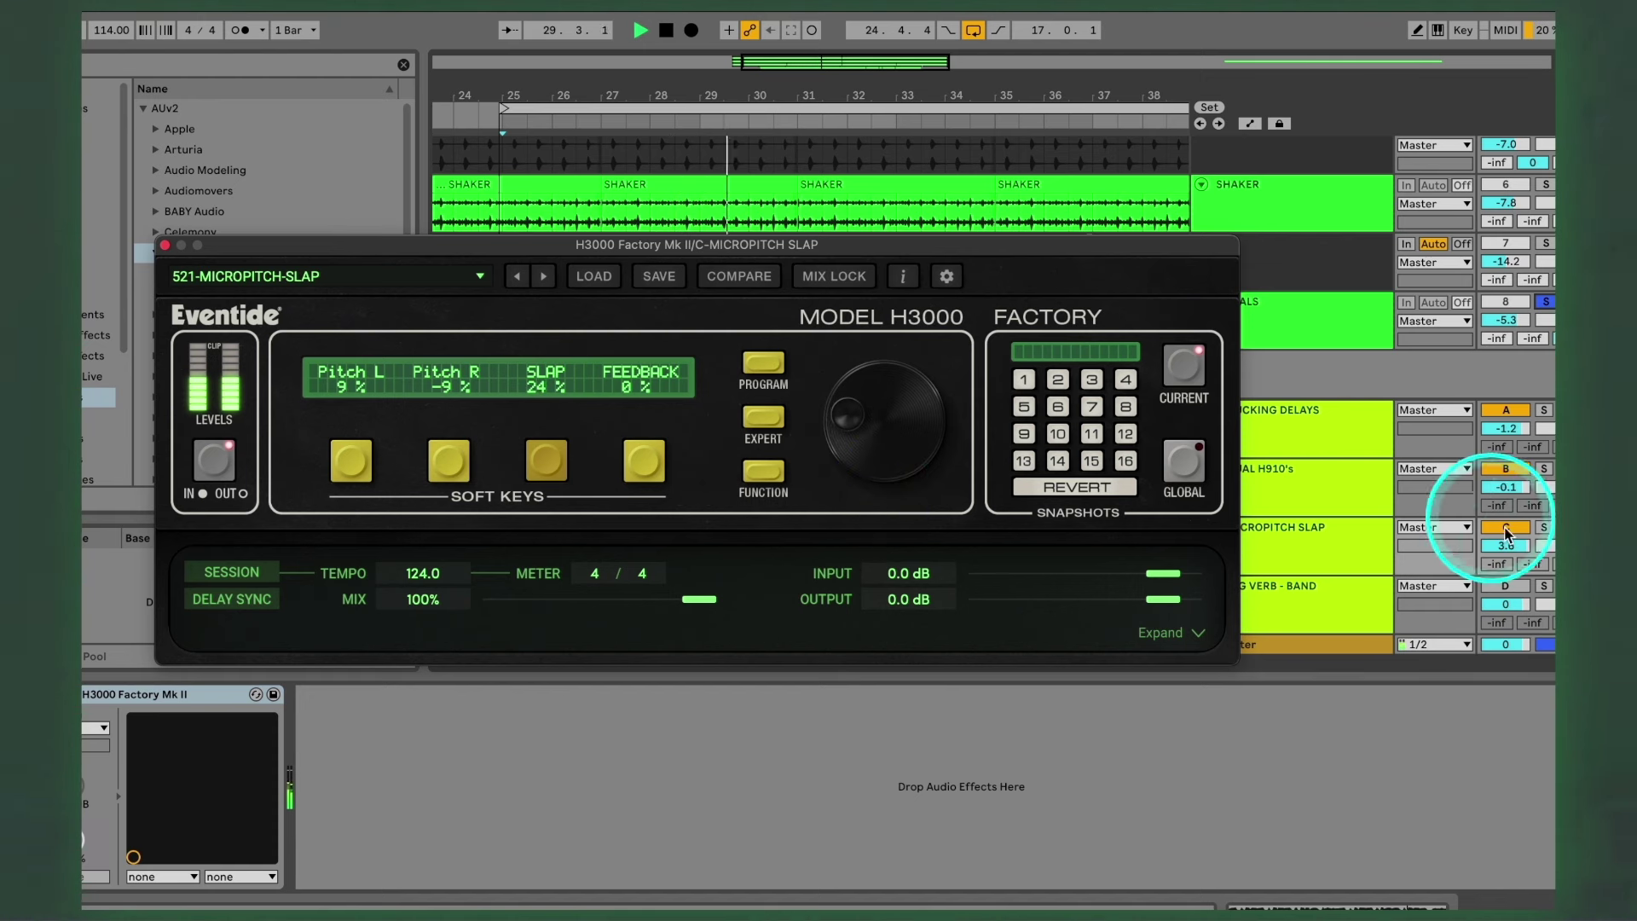
# Step: Lower the C MICROPITCH SLAP return's volume to -5.4, comparing the return bypassed and active on the soloed VOCALS
pyautogui.moveTo(1505, 539); pyautogui.dragTo(1507, 546)
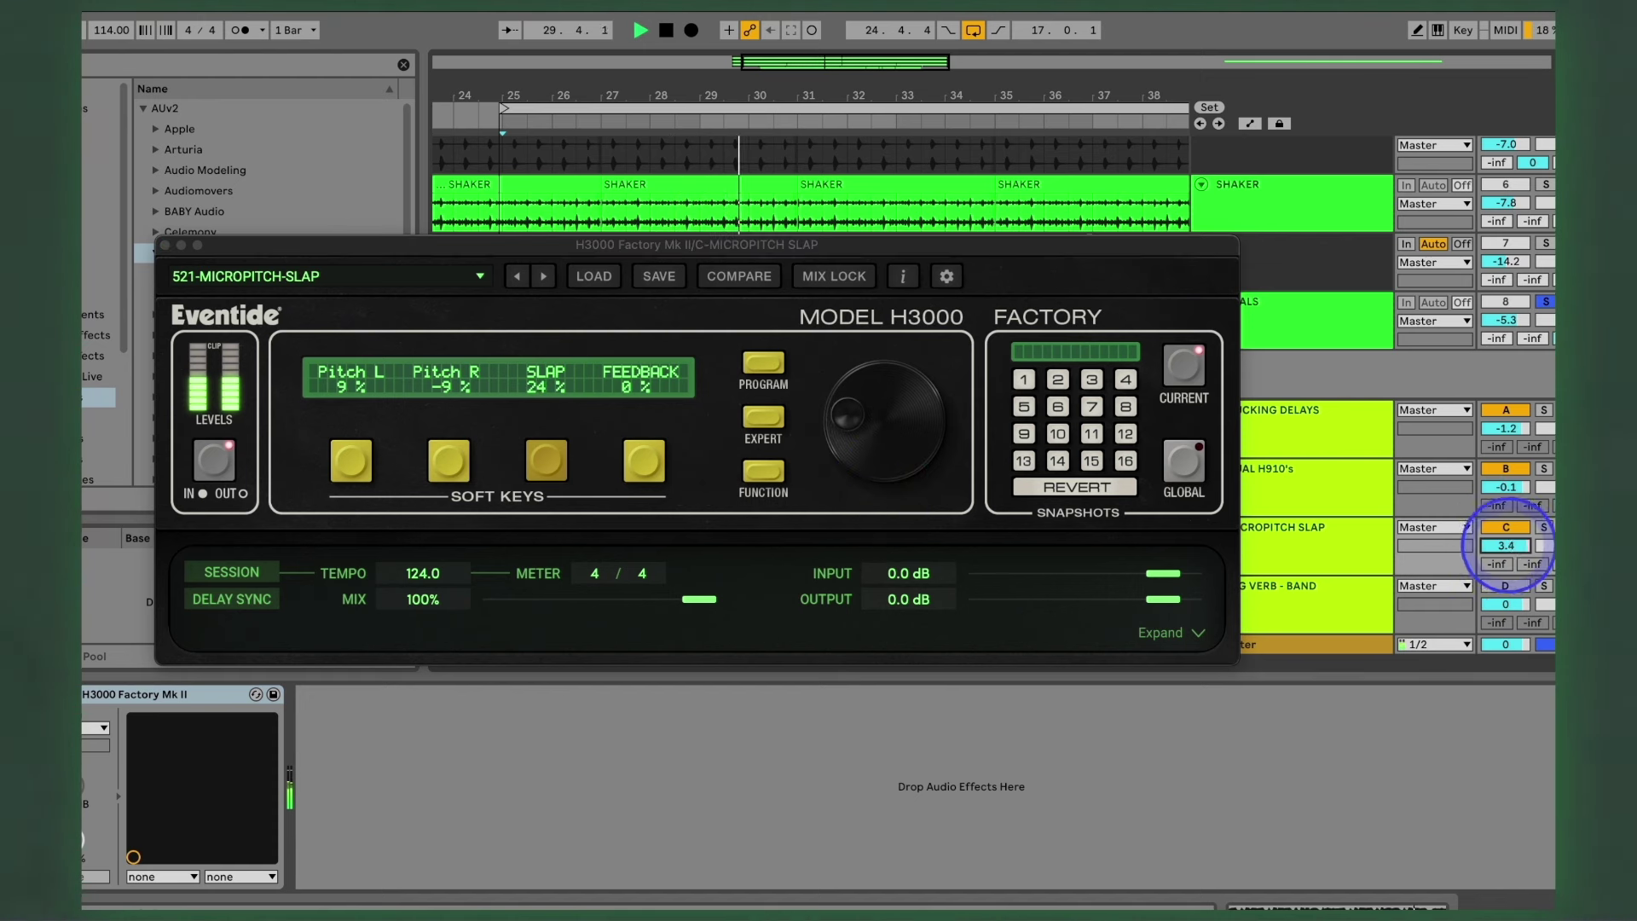
pyautogui.click(1506, 529)
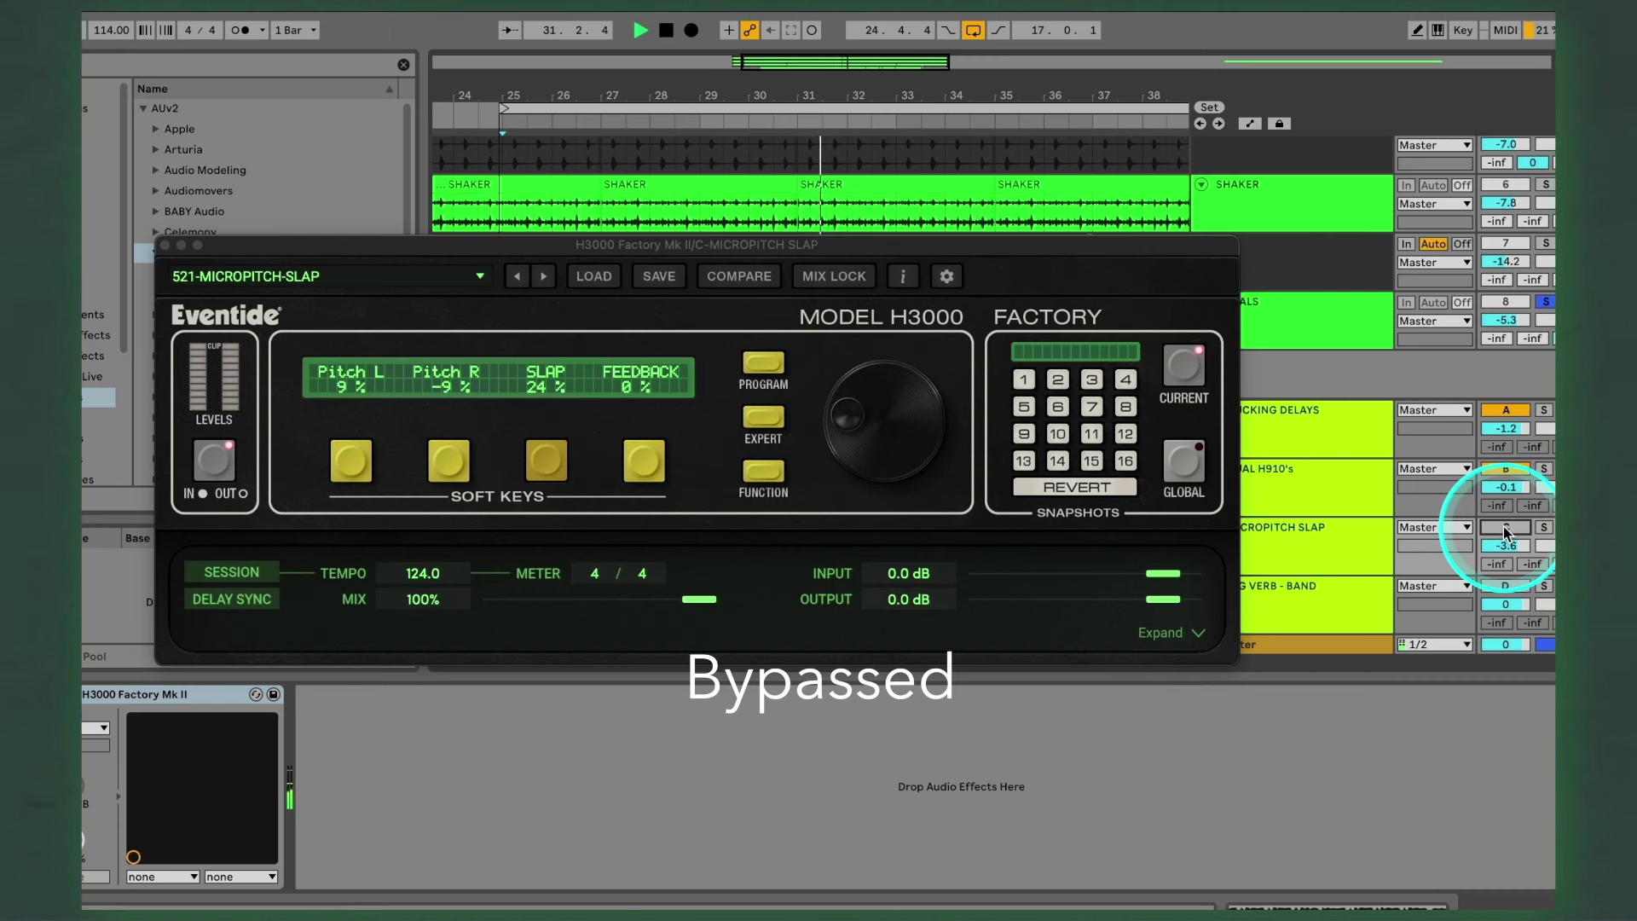
pyautogui.click(1505, 527)
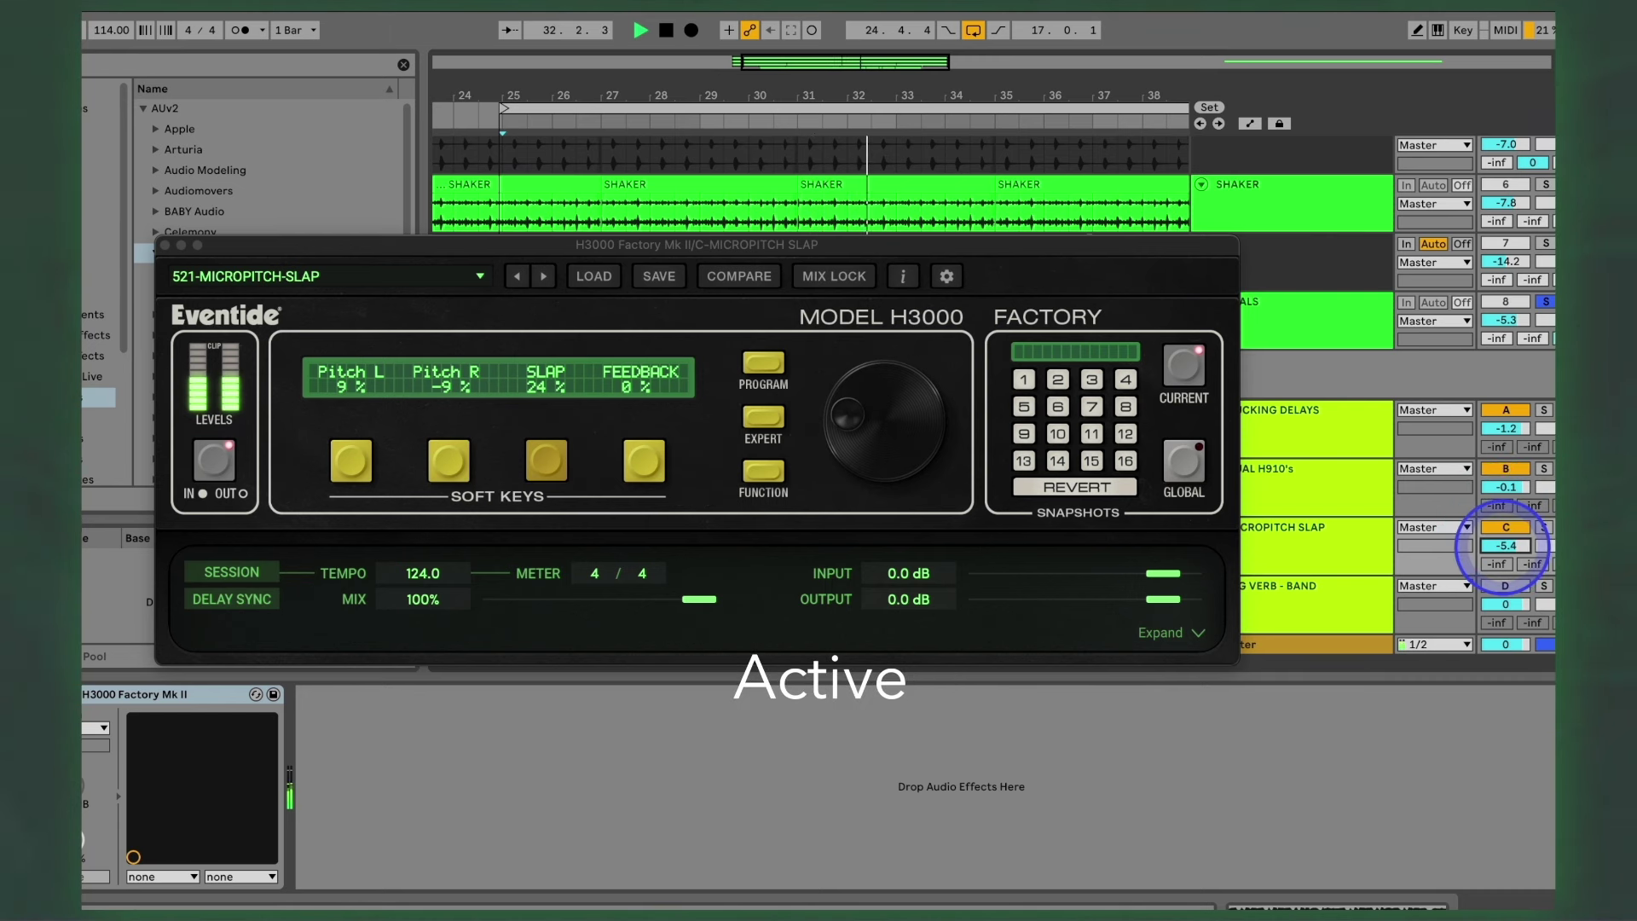
pyautogui.click(1504, 546)
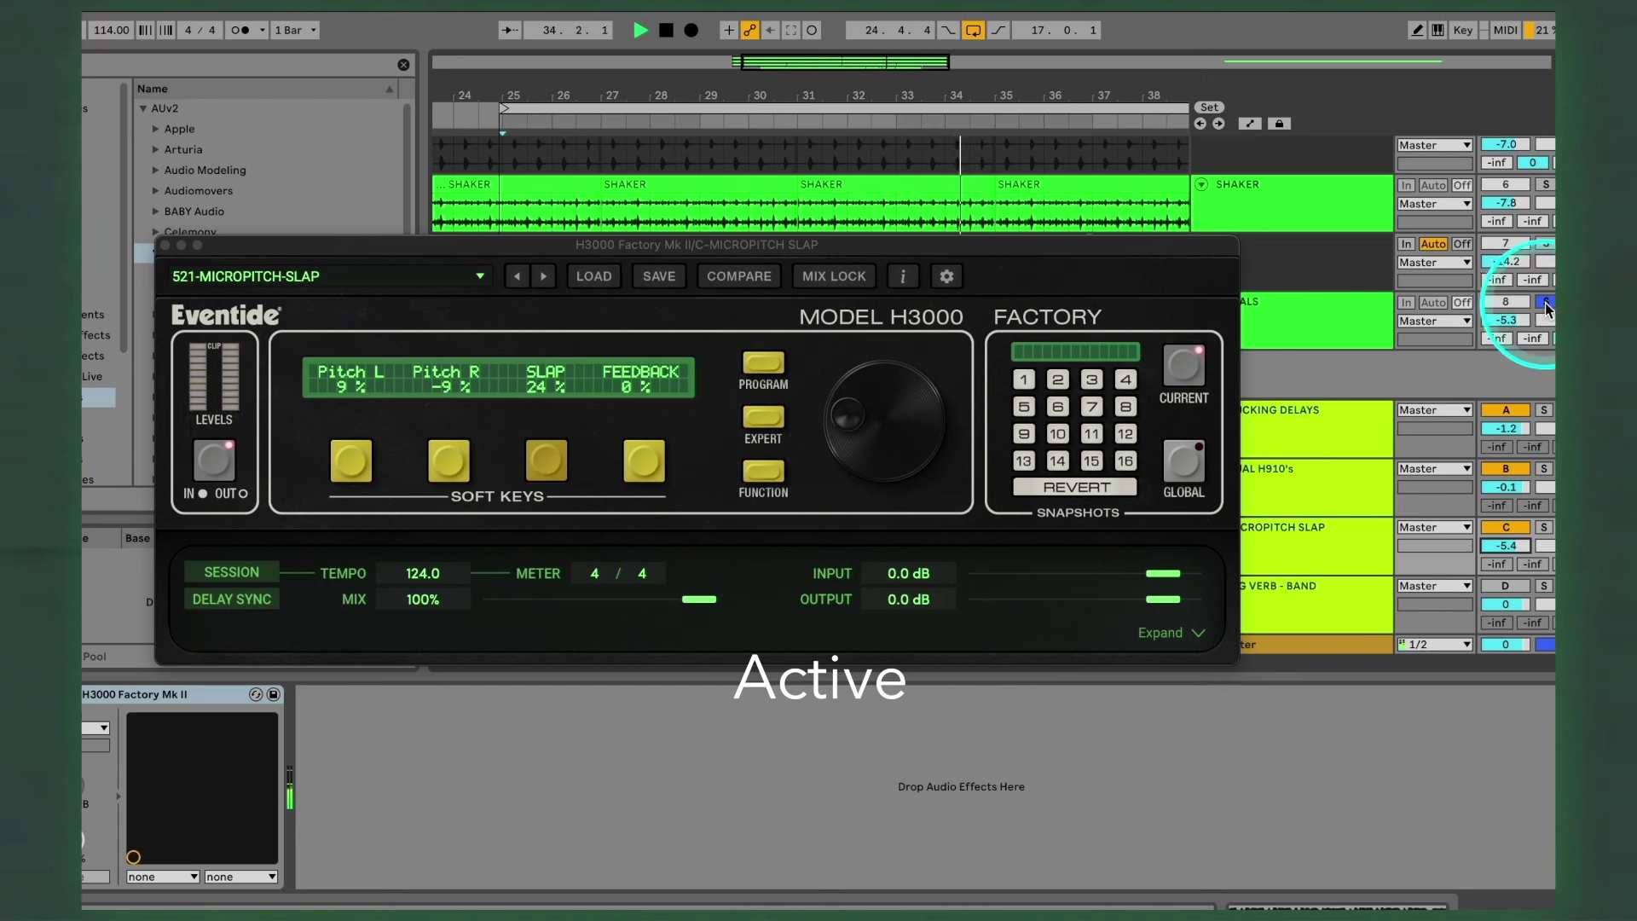
# Step: Compare the full mix with the C MICROPITCH SLAP return bypassed and active, and adjust its volume to -2.1
pyautogui.click(1504, 529)
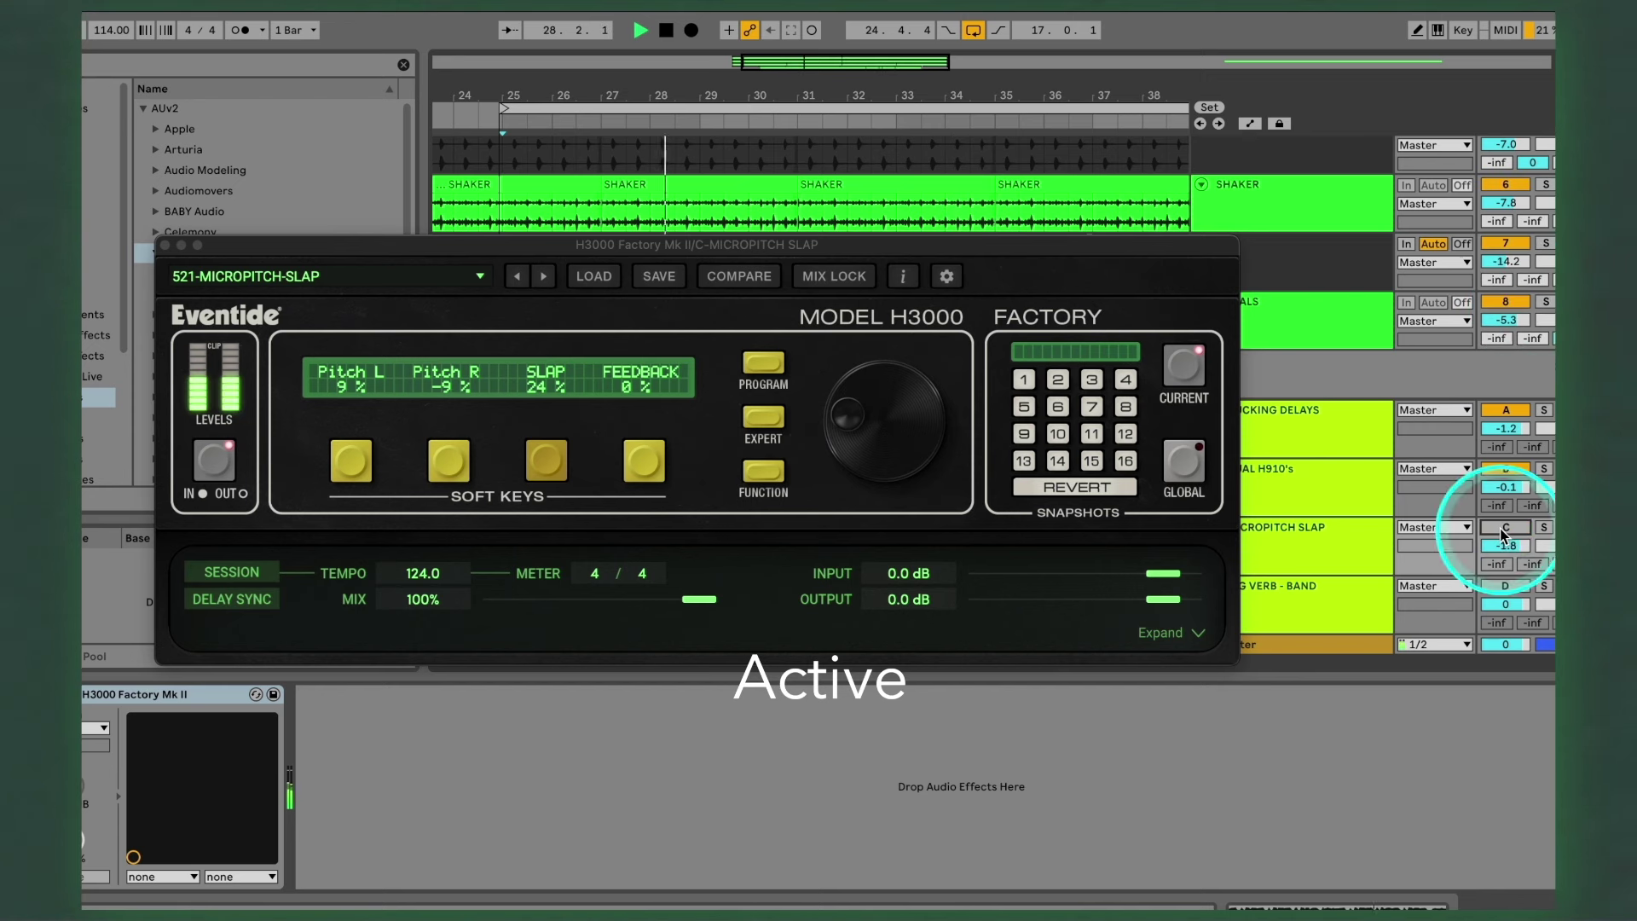
pyautogui.click(1504, 528)
pyautogui.click(1504, 528)
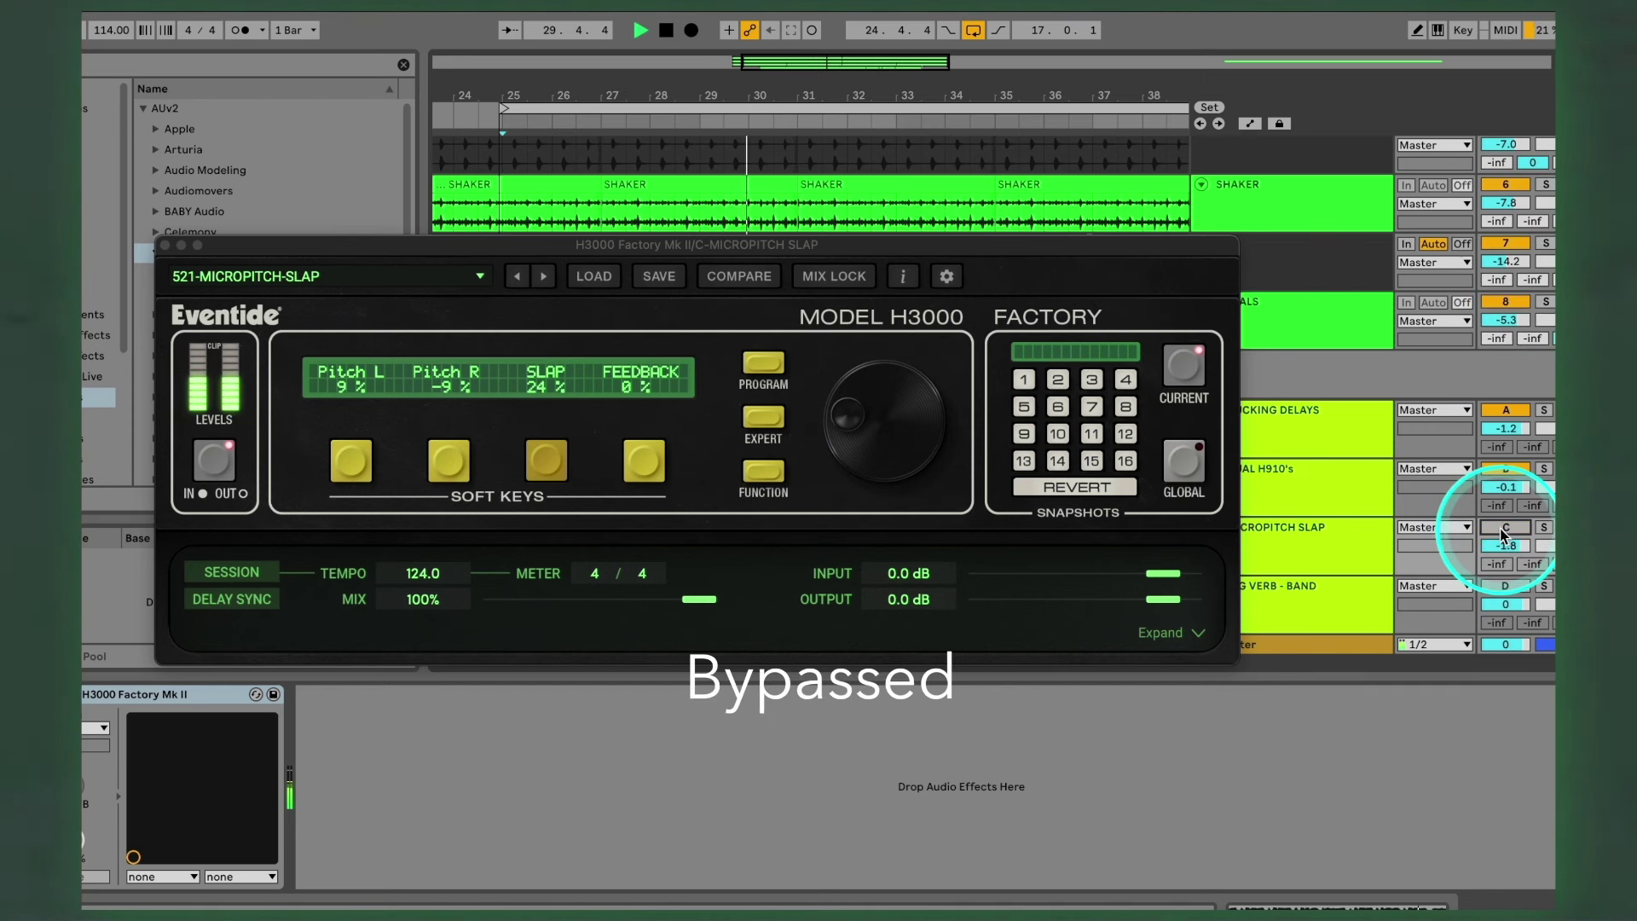
pyautogui.click(1504, 528)
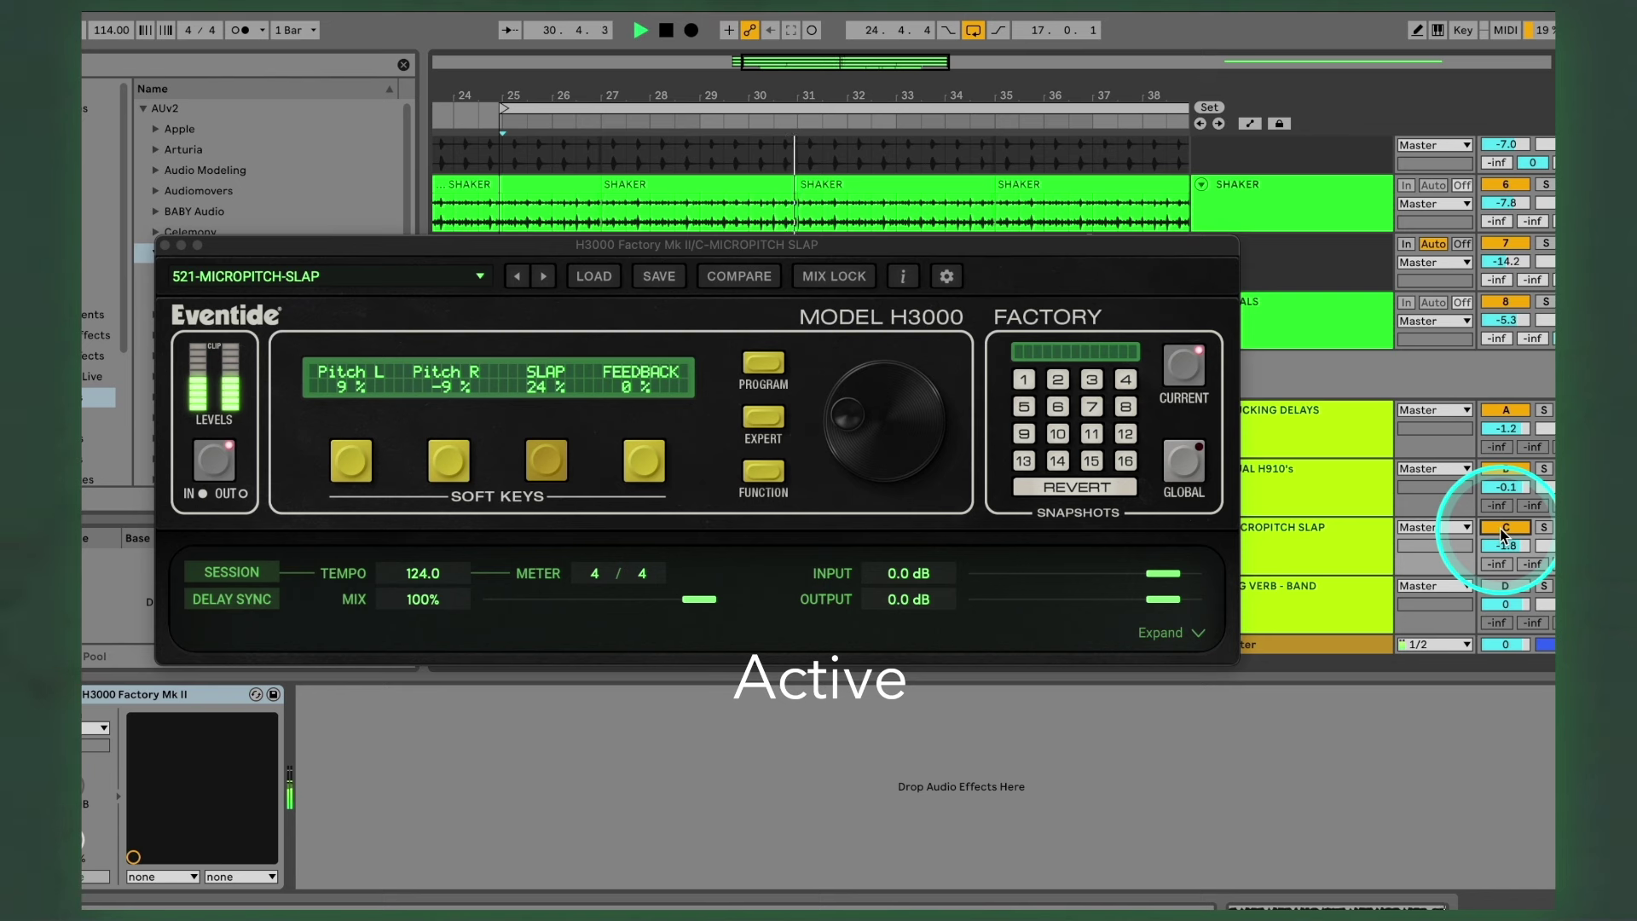
pyautogui.moveTo(1504, 544); pyautogui.dragTo(1504, 552)
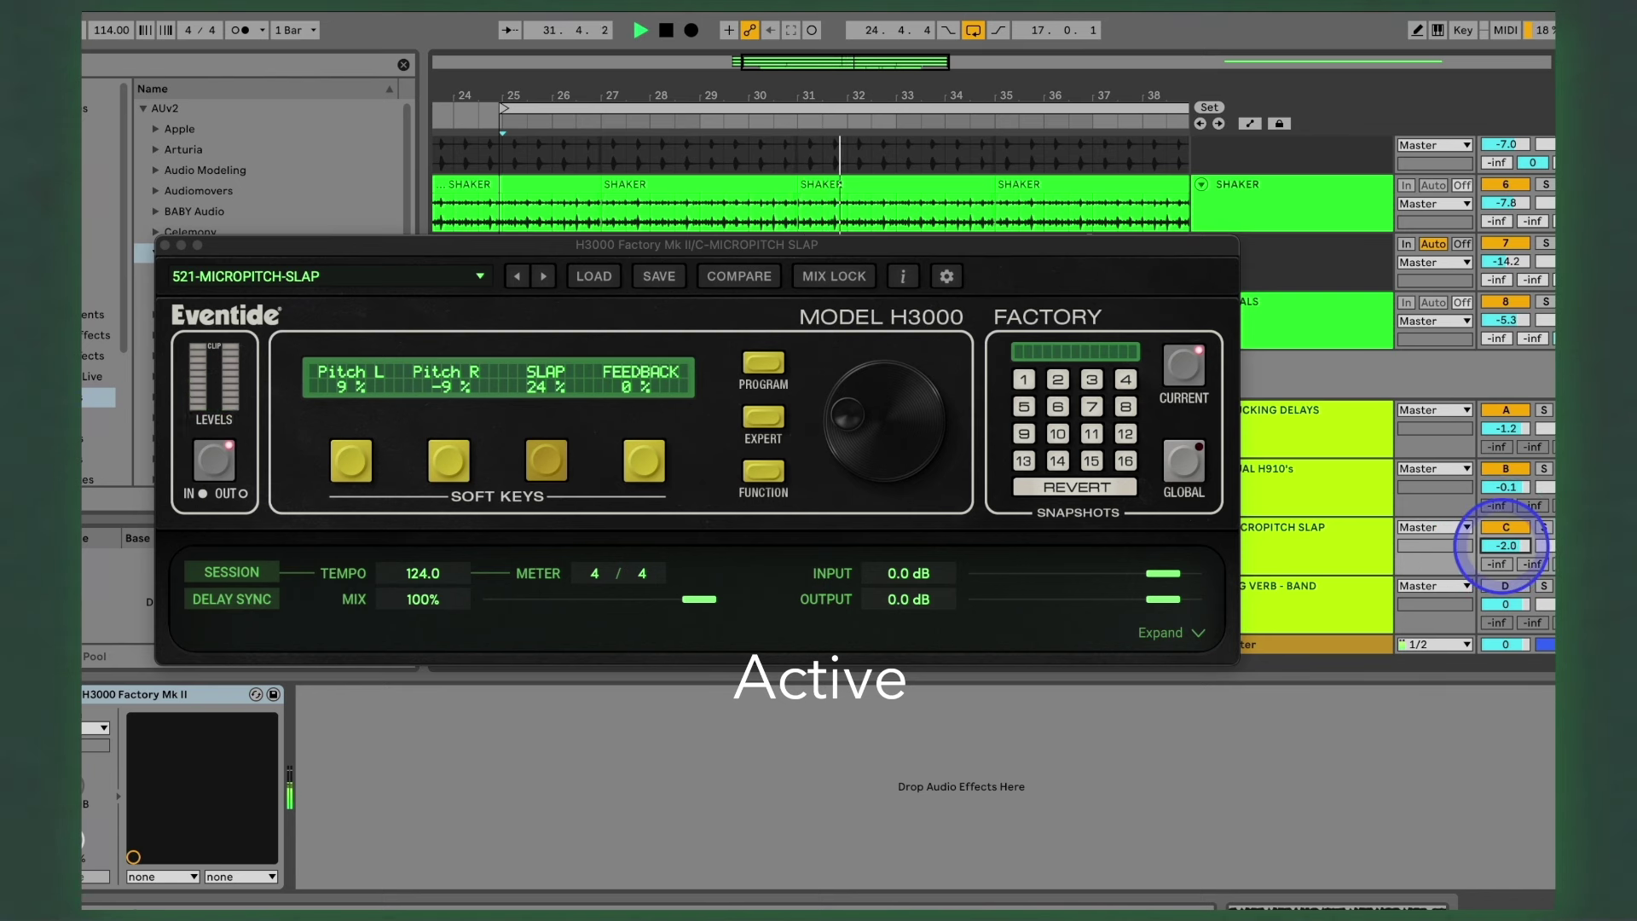
pyautogui.click(1506, 528)
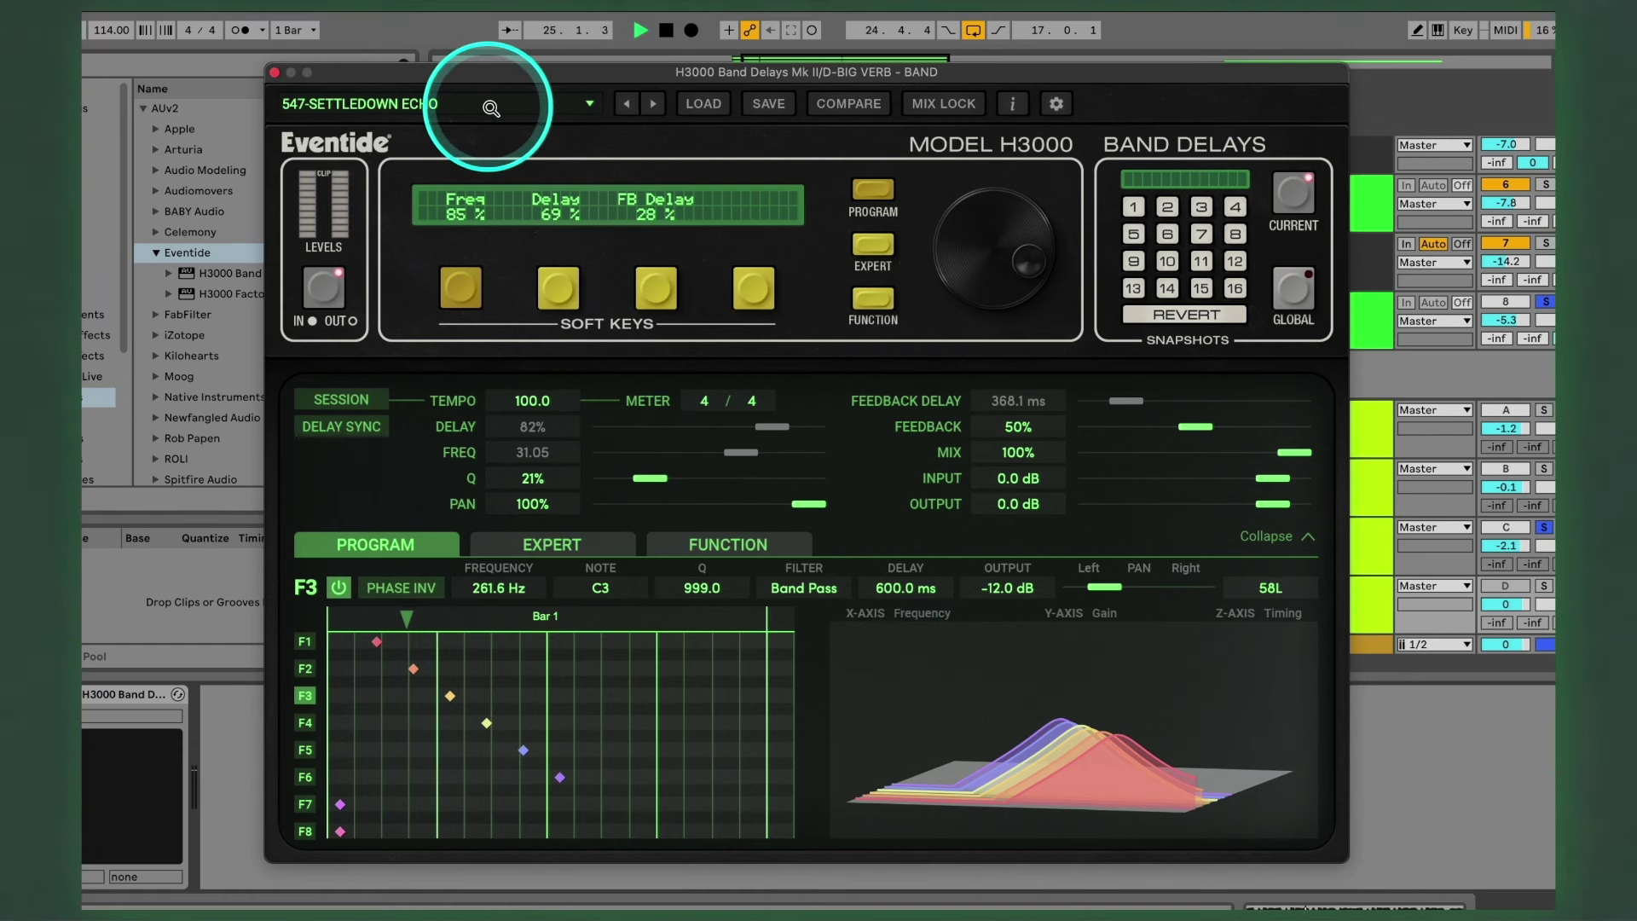
# Step: Move the return solo from C MICROPITCH SLAP to D BIG VERB - BAND and activate the D return
pyautogui.click(1545, 586)
pyautogui.click(1546, 529)
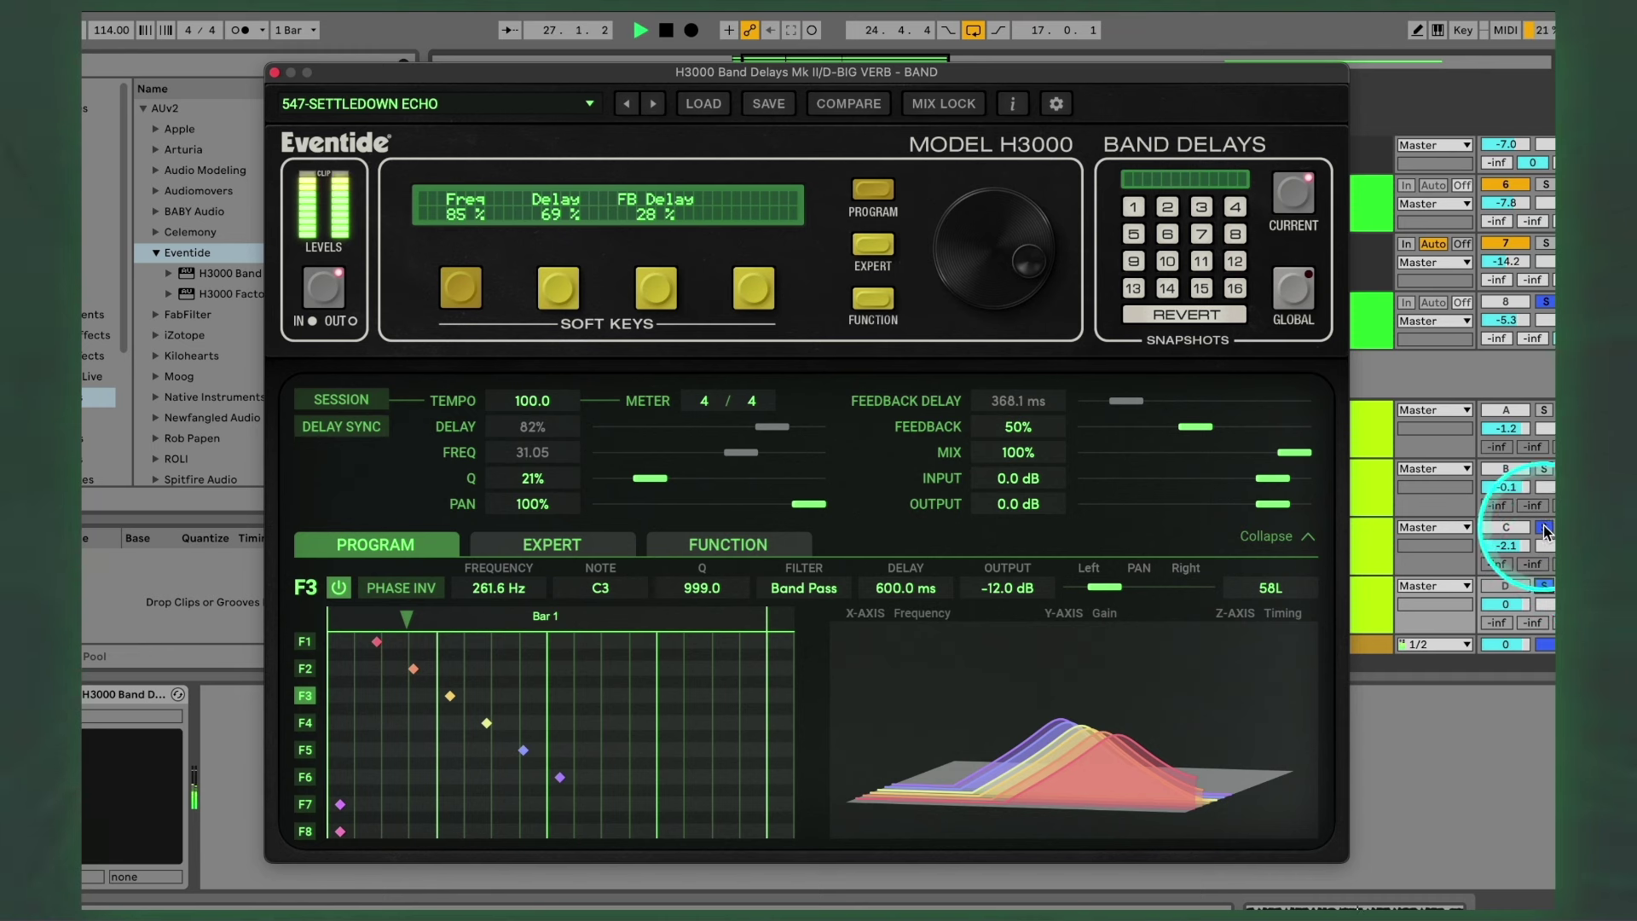
pyautogui.click(1508, 585)
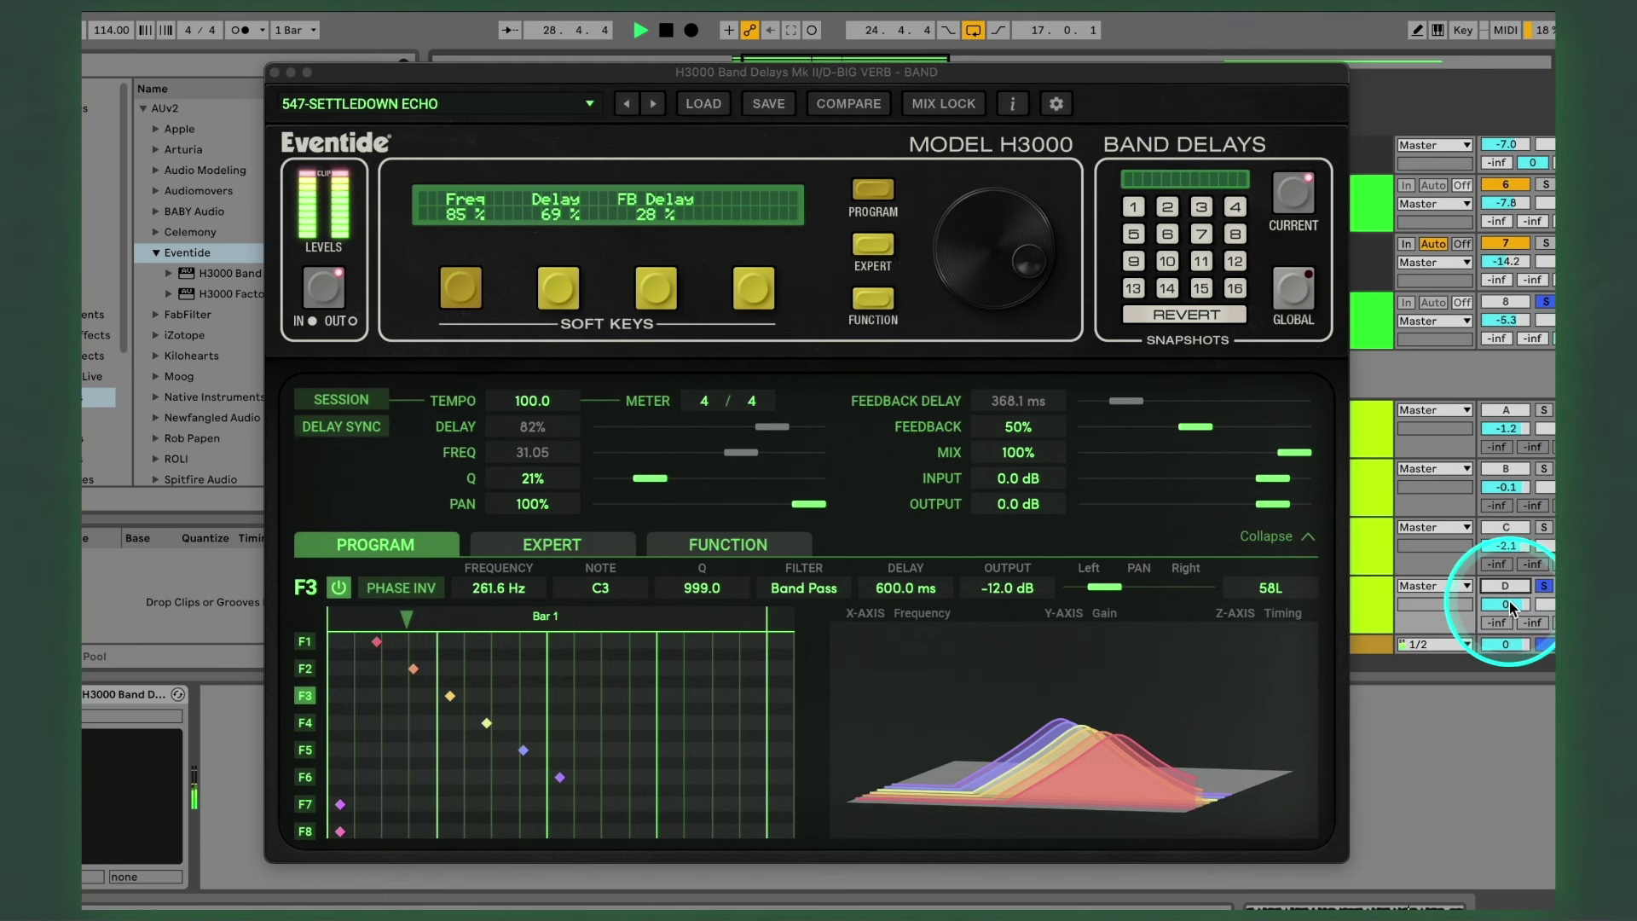
# Step: With VOCALS soloed, raise the D BIG VERB - BAND return's volume to 6.0 and set the SETTLEDOWN ECHO preset's Freq to 80%
pyautogui.click(1506, 302)
pyautogui.click(1545, 302)
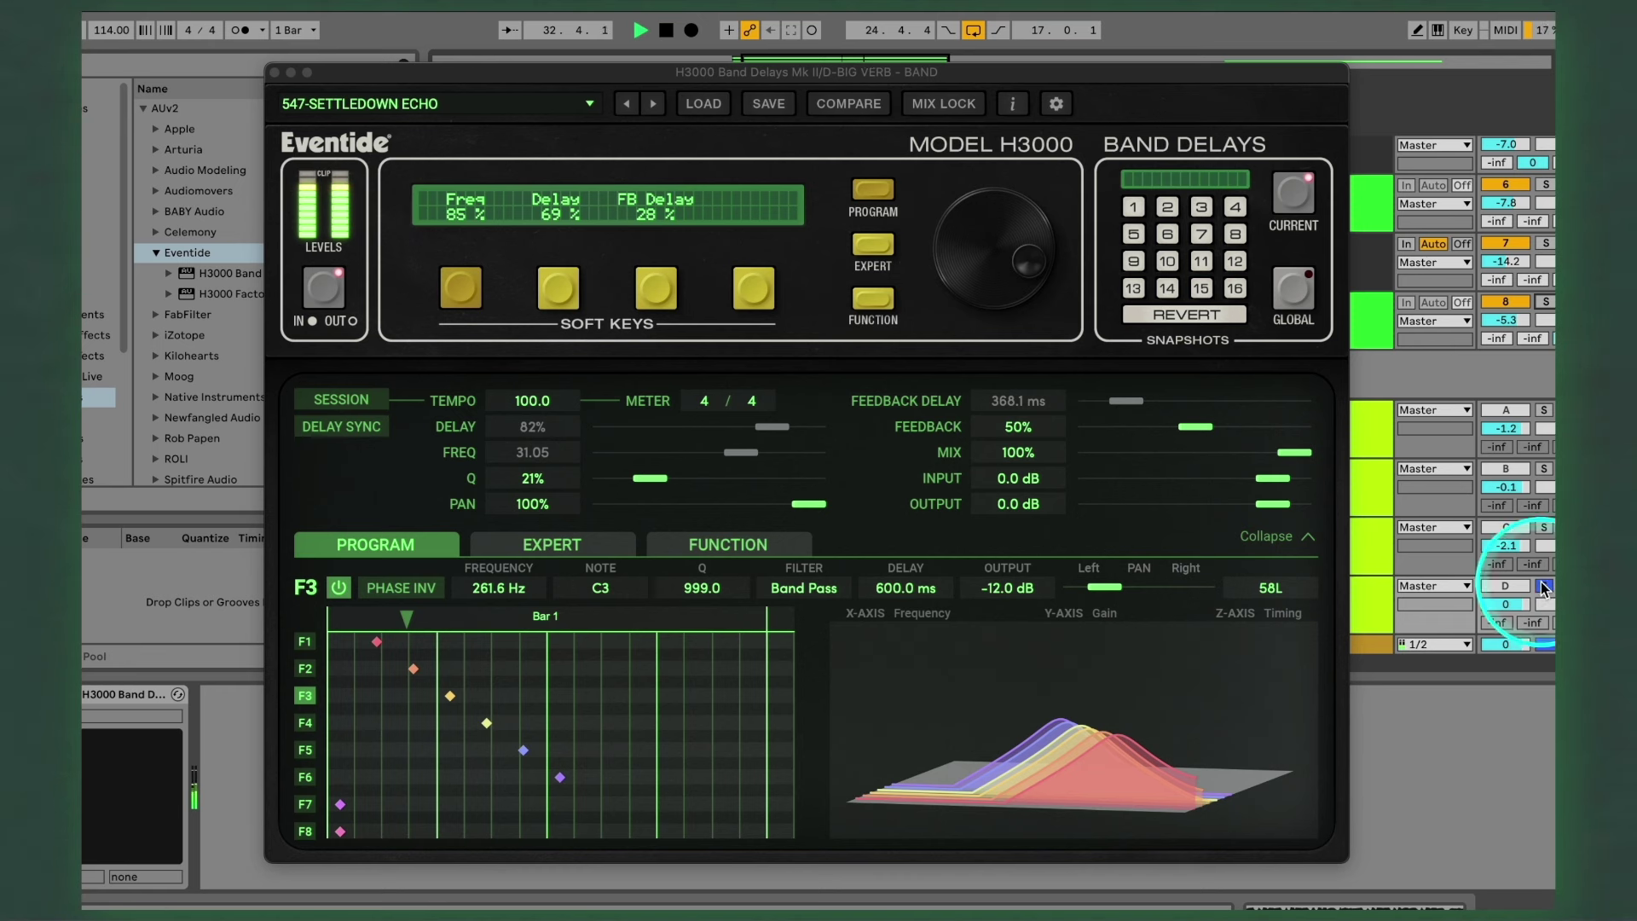
pyautogui.moveTo(1506, 603); pyautogui.dragTo(1506, 580)
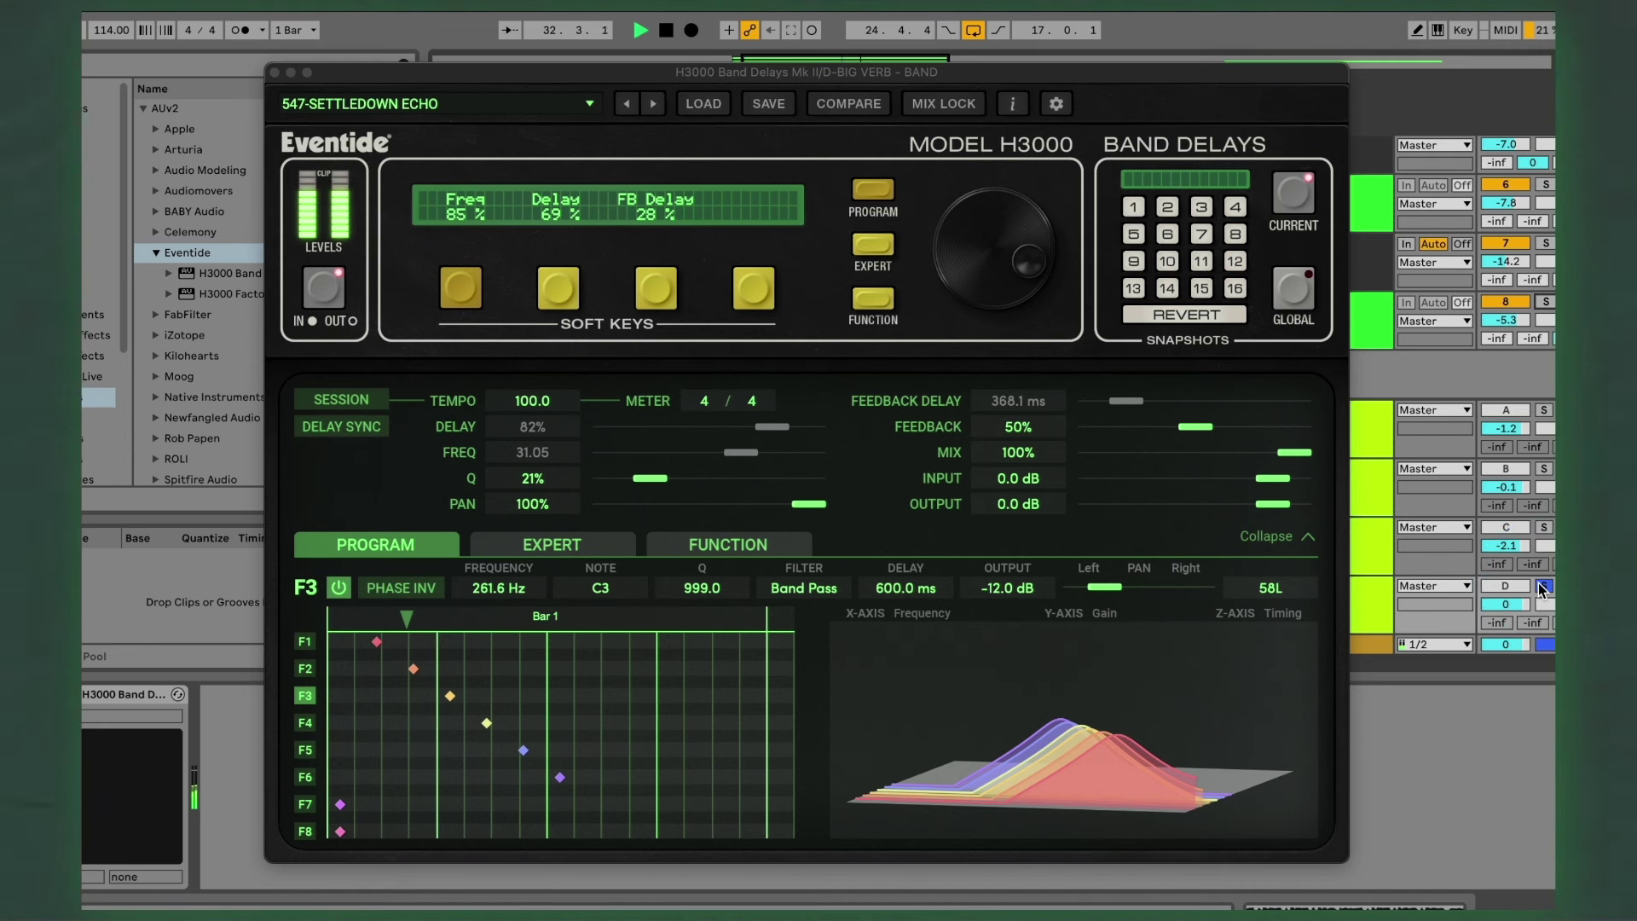
pyautogui.moveTo(1505, 604); pyautogui.dragTo(1504, 600)
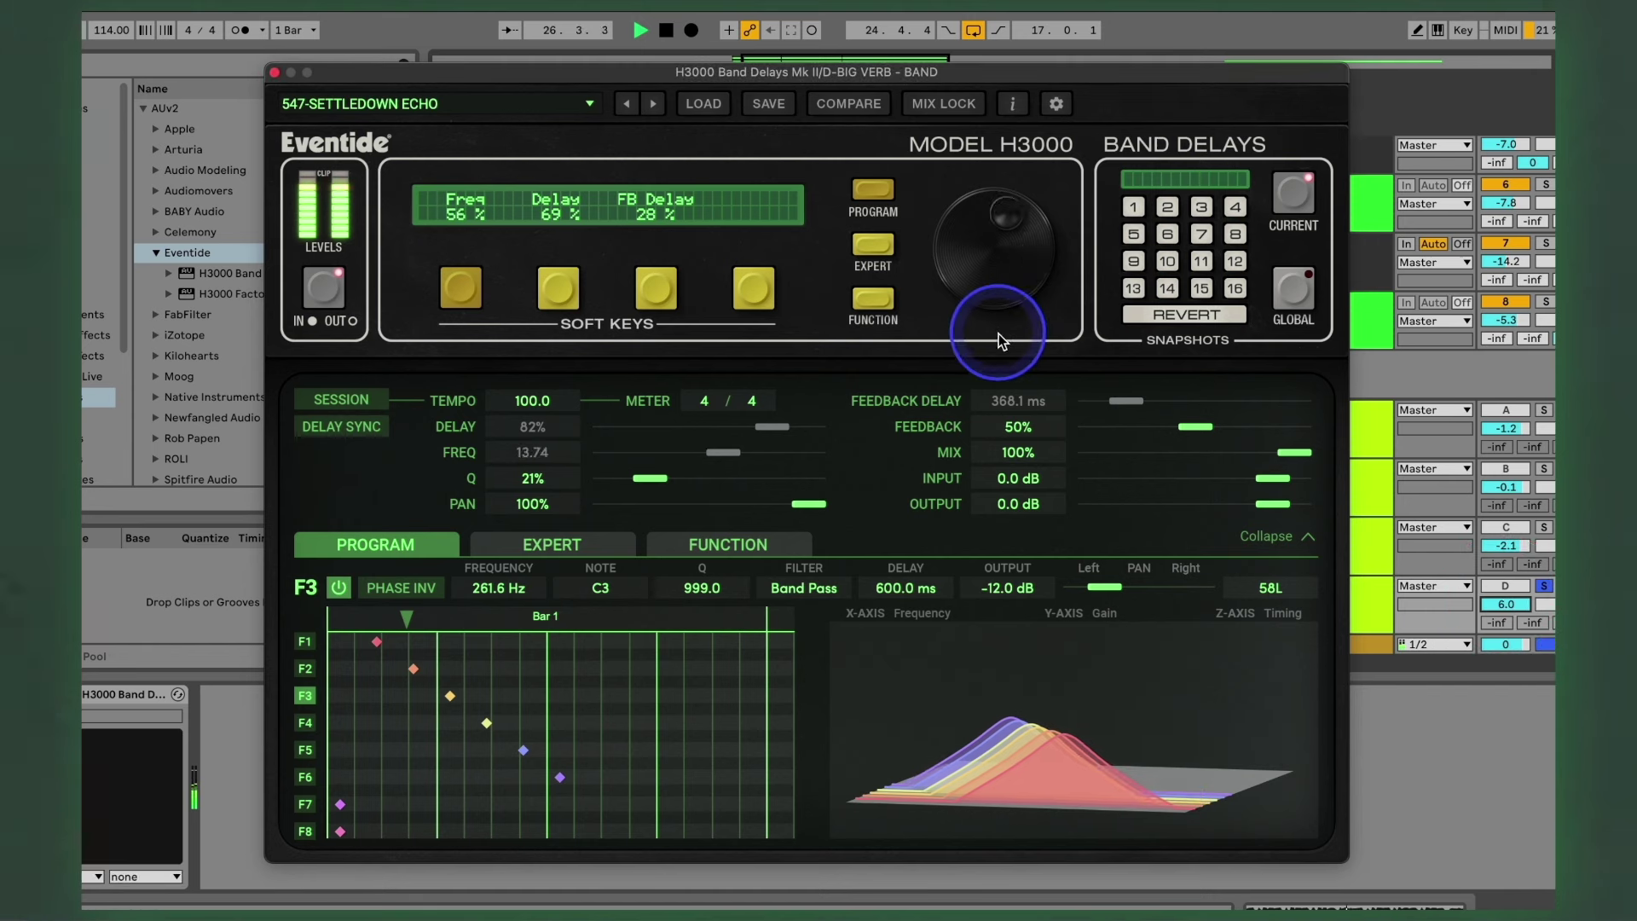
pyautogui.moveTo(999, 335); pyautogui.dragTo(1019, 250)
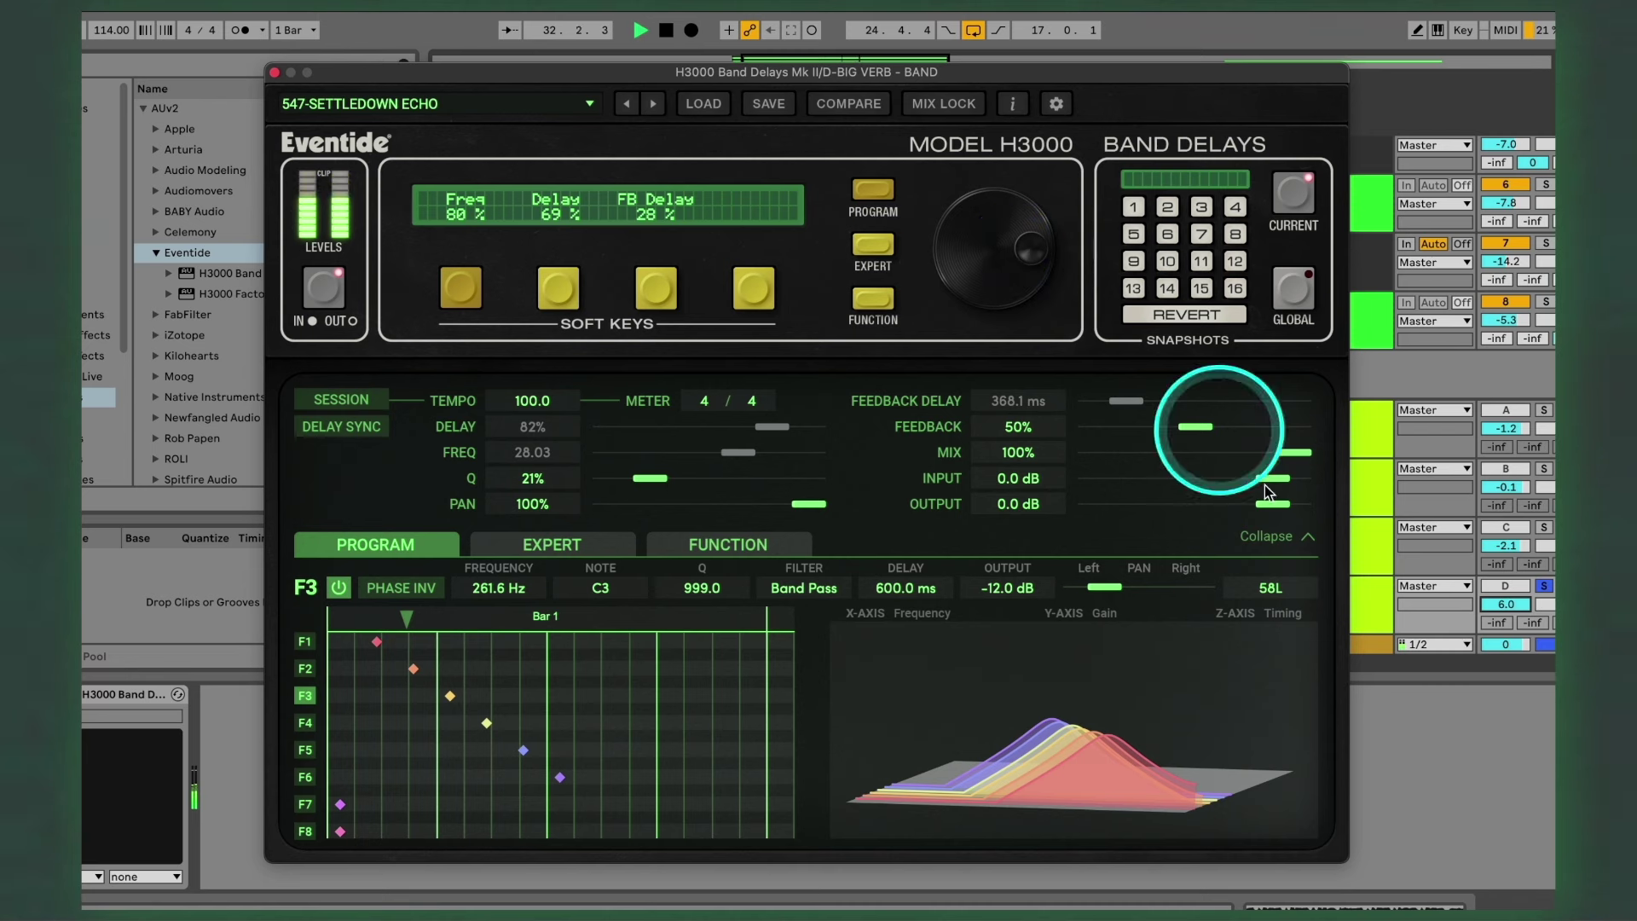
# Step: Unsolo VOCALS and rebalance the mix: D BIG VERB - BAND return at 1.2, GUITAR at -9.3 and BASS deactivated
pyautogui.click(1543, 303)
pyautogui.moveTo(1506, 602); pyautogui.dragTo(1508, 610)
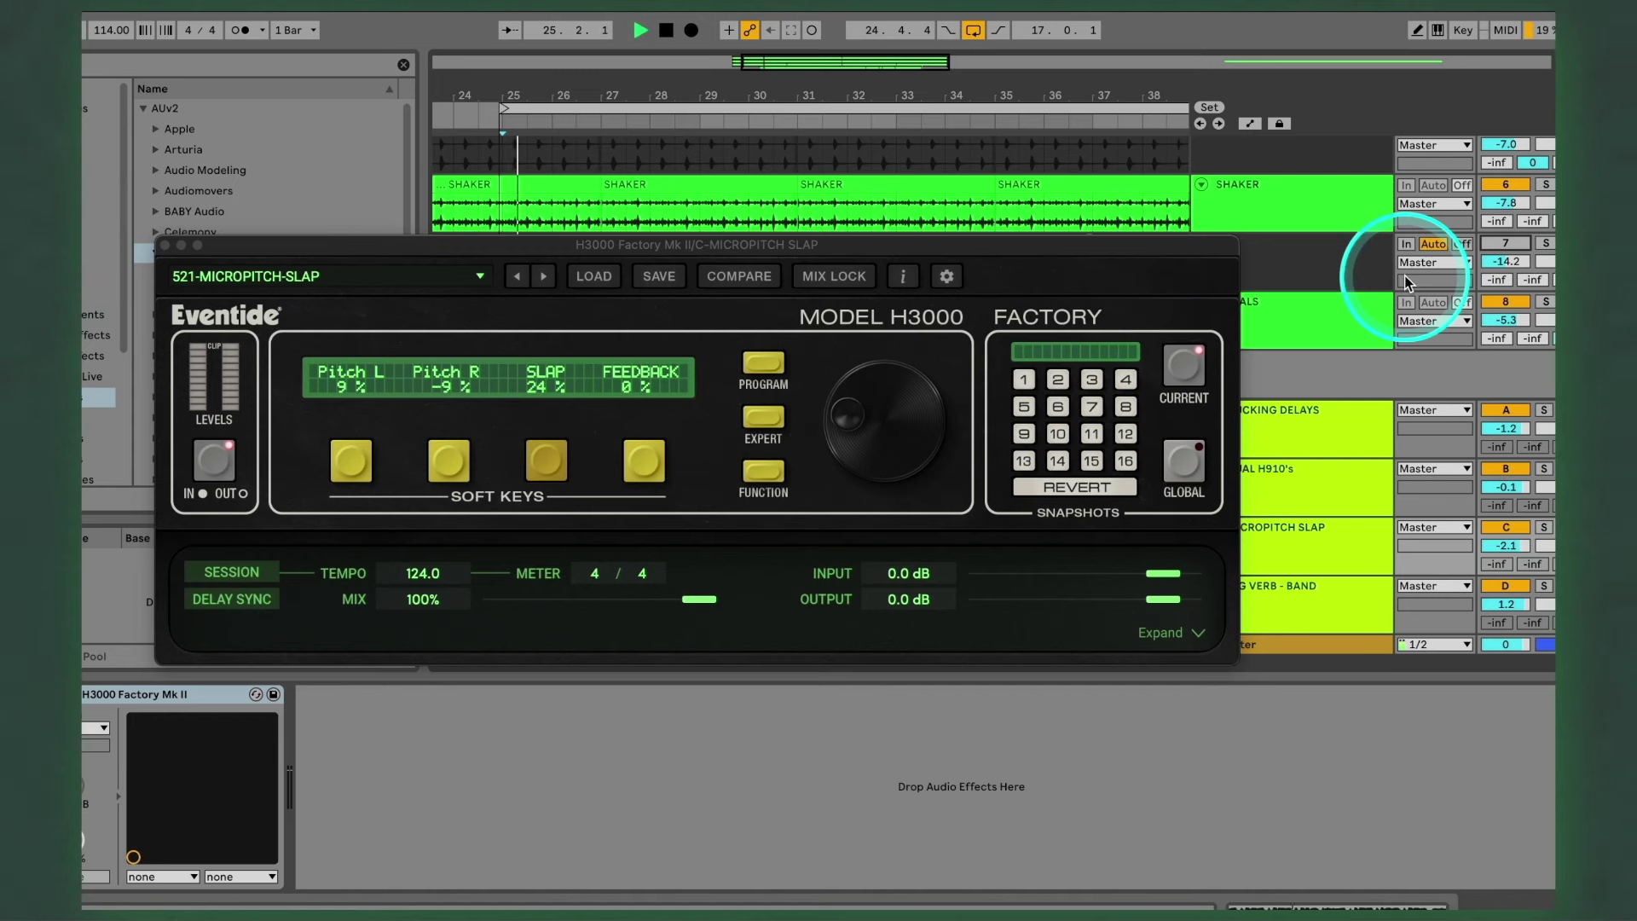
pyautogui.scroll(-3, 1404, 274)
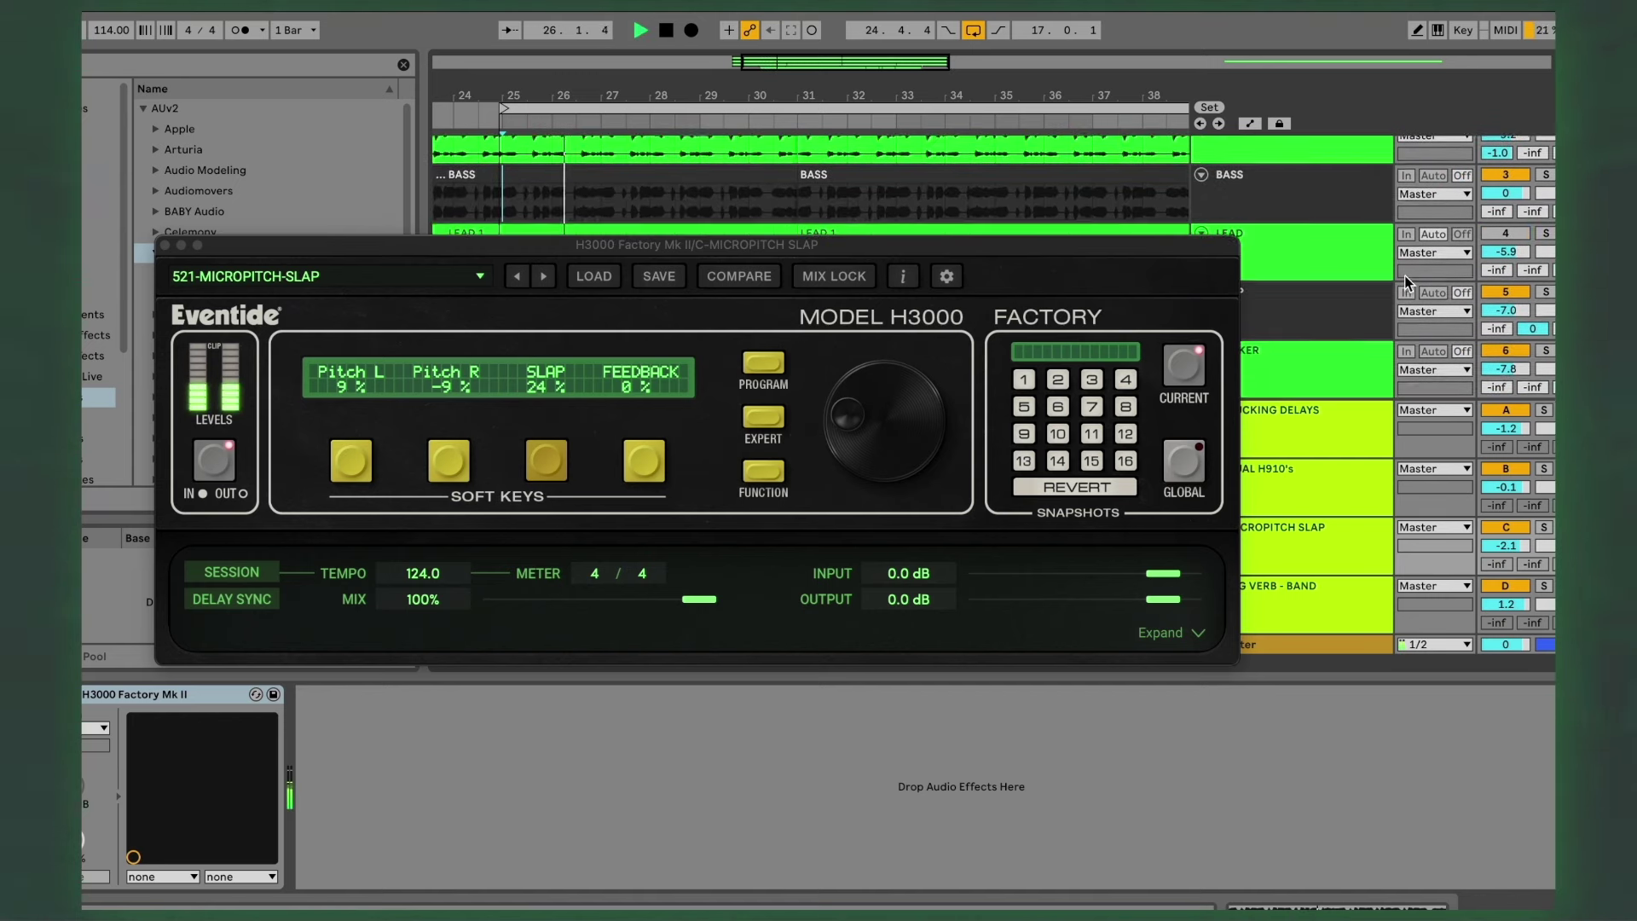
pyautogui.scroll(5, 1466, 213)
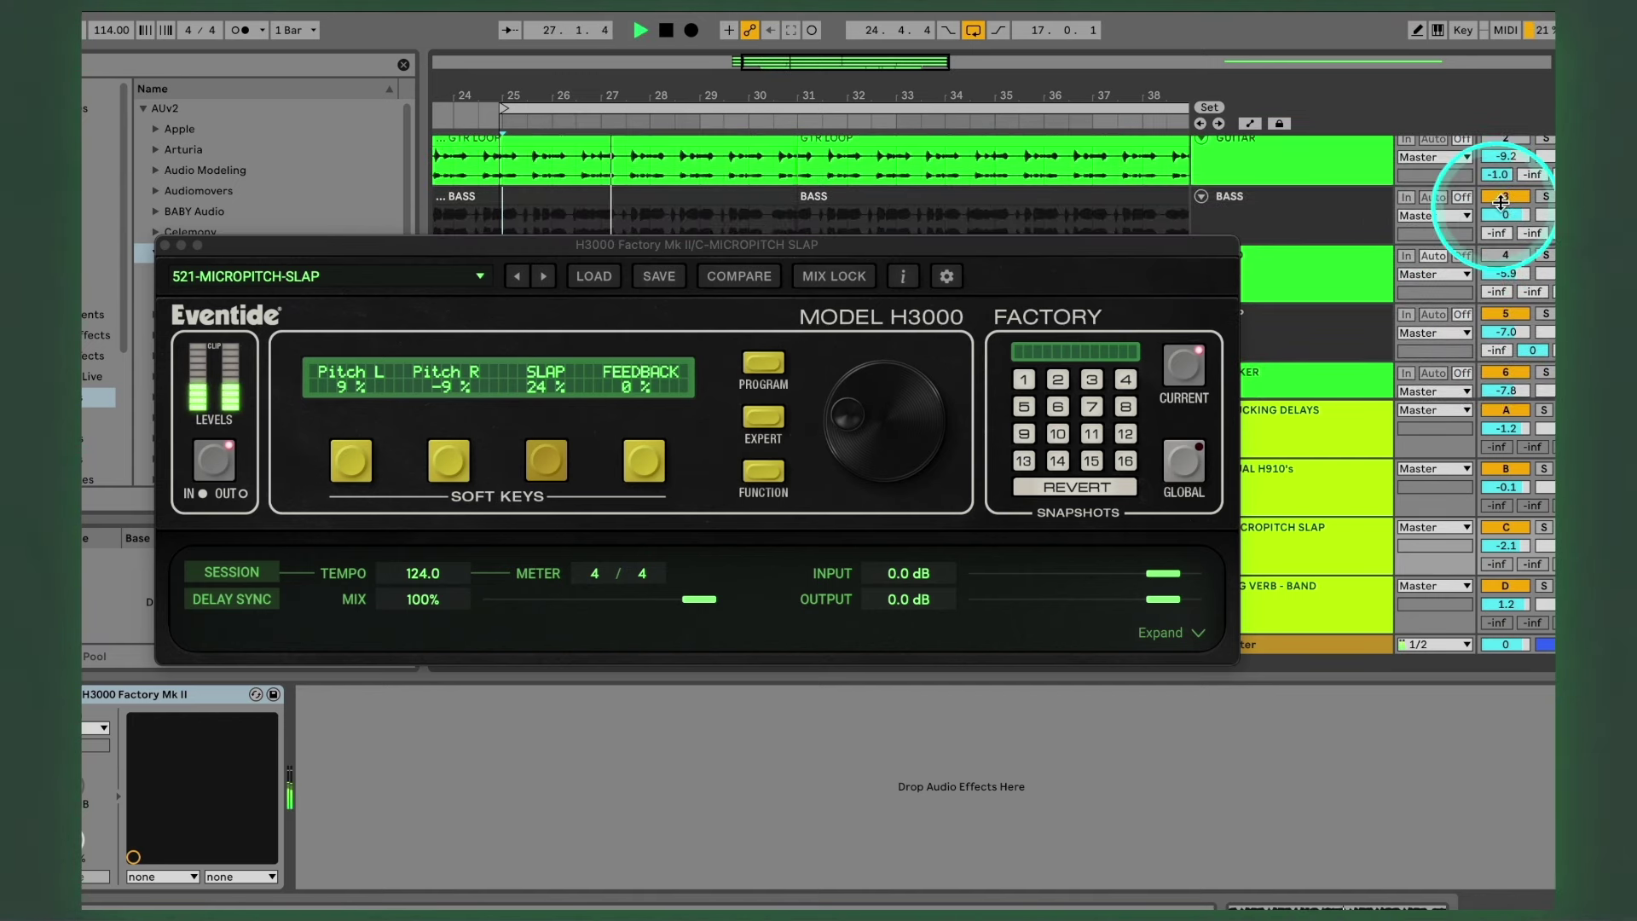
pyautogui.moveTo(1505, 201); pyautogui.dragTo(1504, 205)
pyautogui.click(1505, 205)
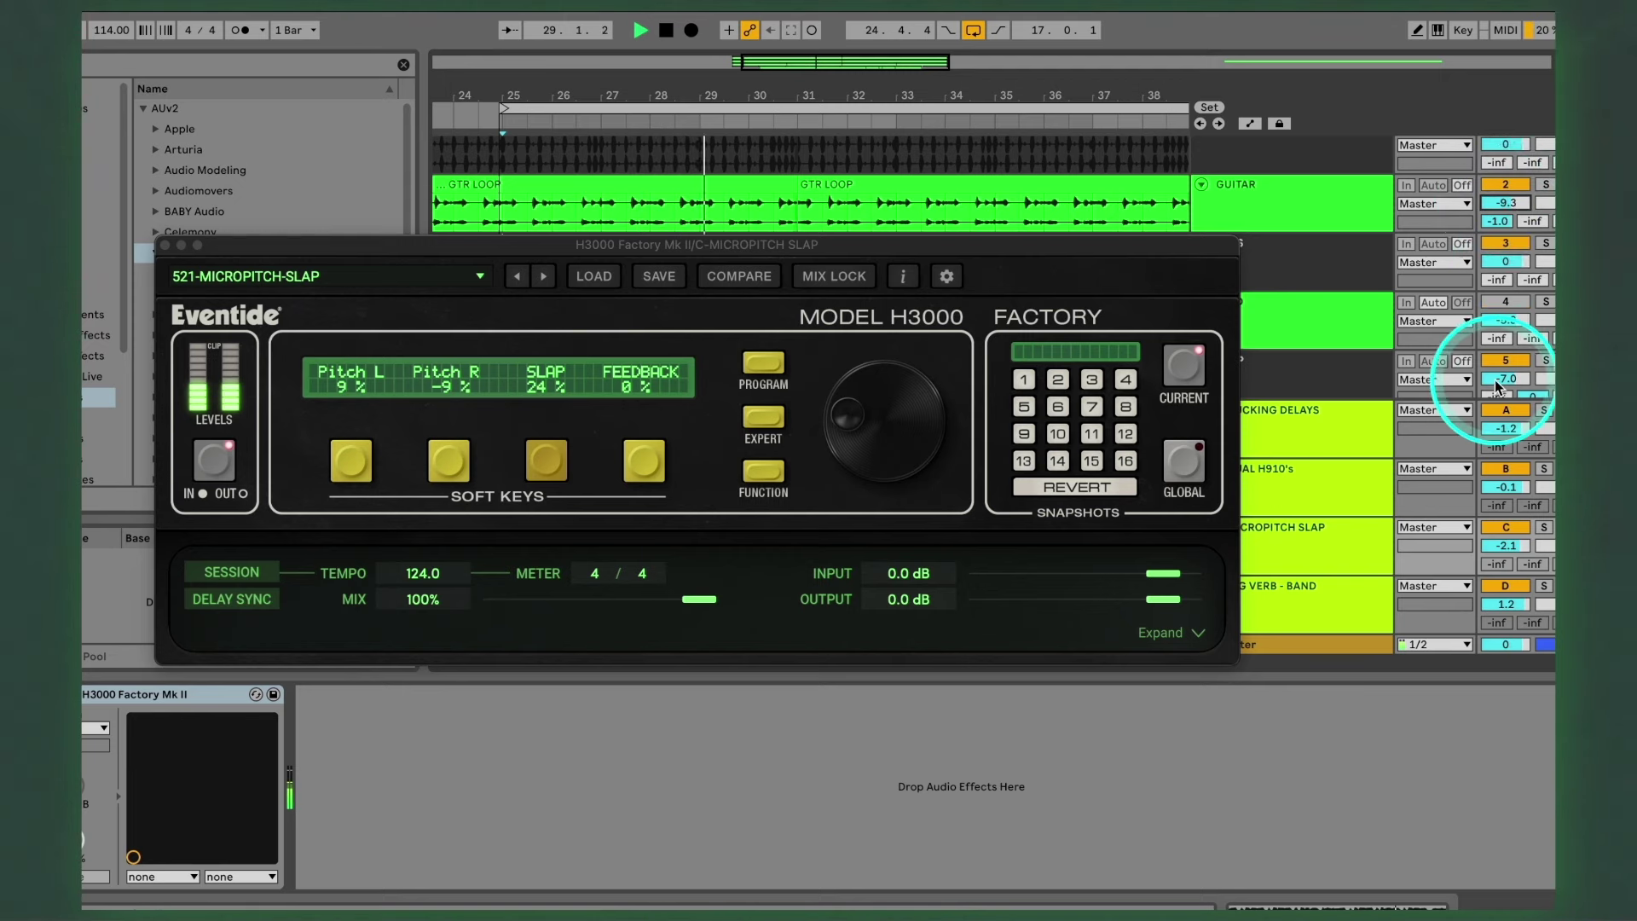
# Step: Compare the mix with the D BIG VERB - BAND return bypassed and active, try different volumes and set it to 1.1
pyautogui.scroll(-5, 1498, 392)
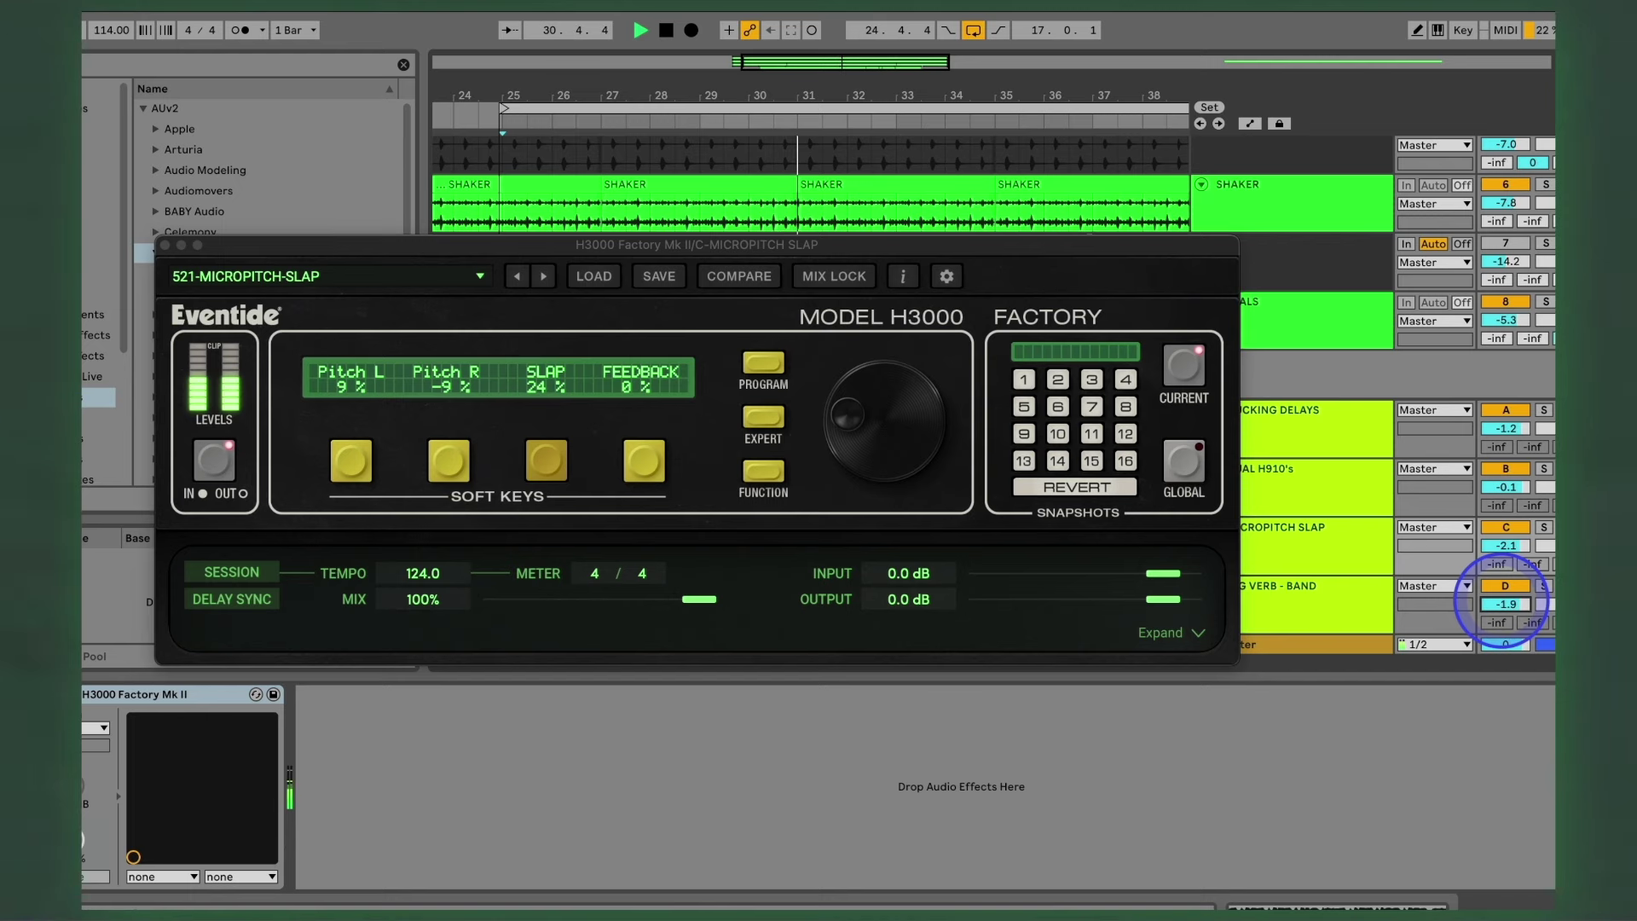
pyautogui.moveTo(1502, 602); pyautogui.dragTo(1505, 603)
pyautogui.click(1504, 588)
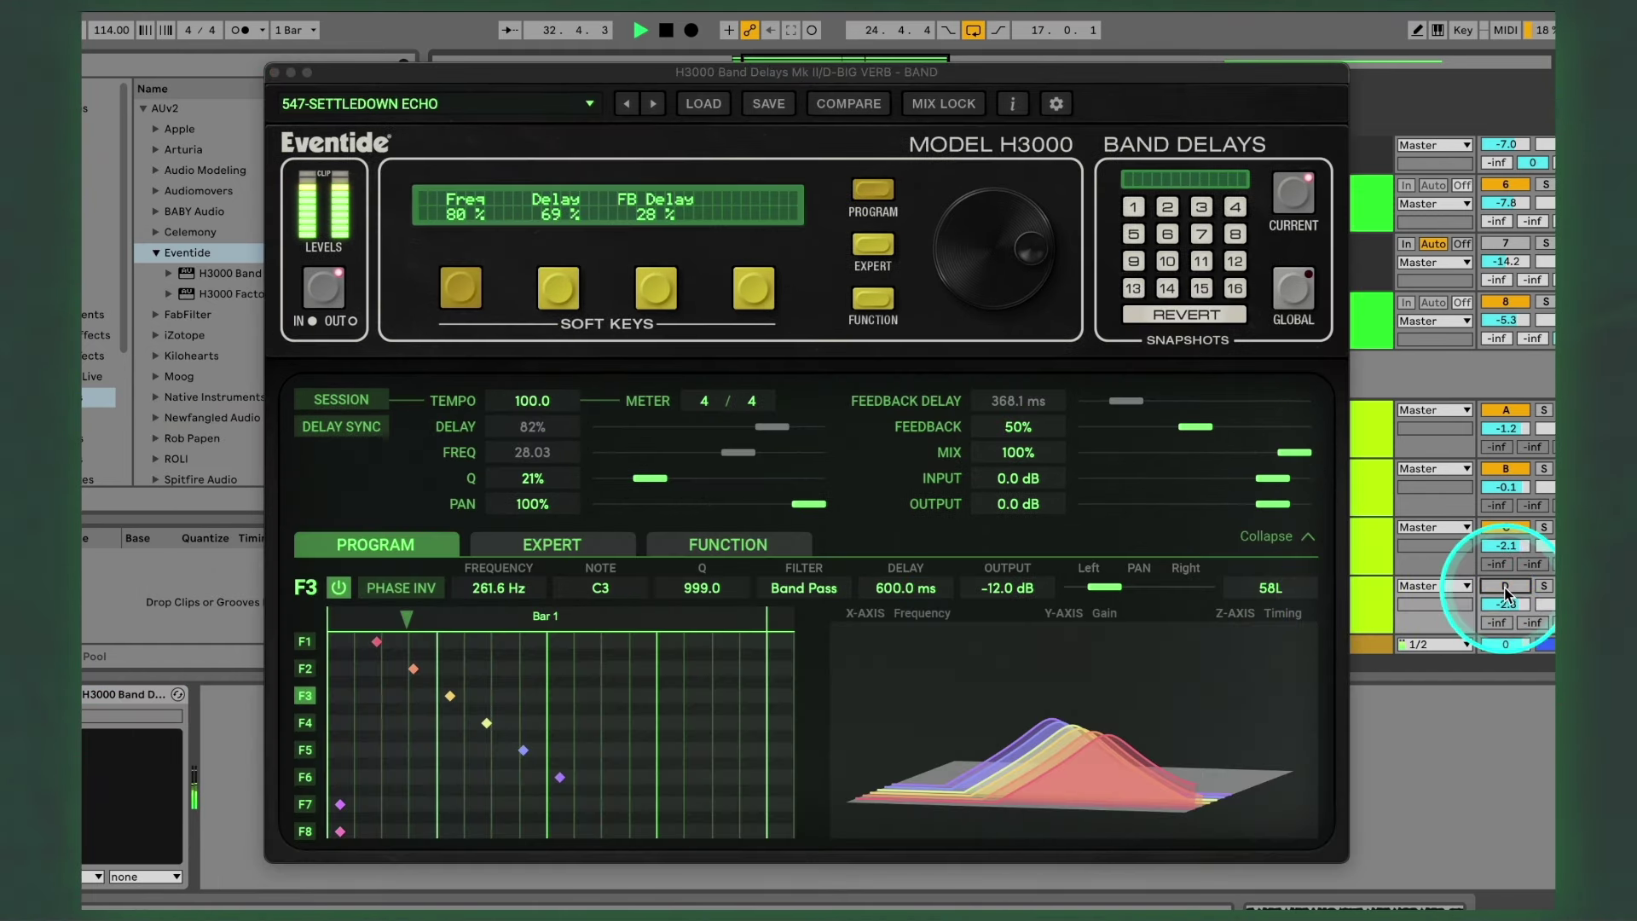
pyautogui.click(1505, 587)
pyautogui.moveTo(1505, 603); pyautogui.dragTo(1504, 579)
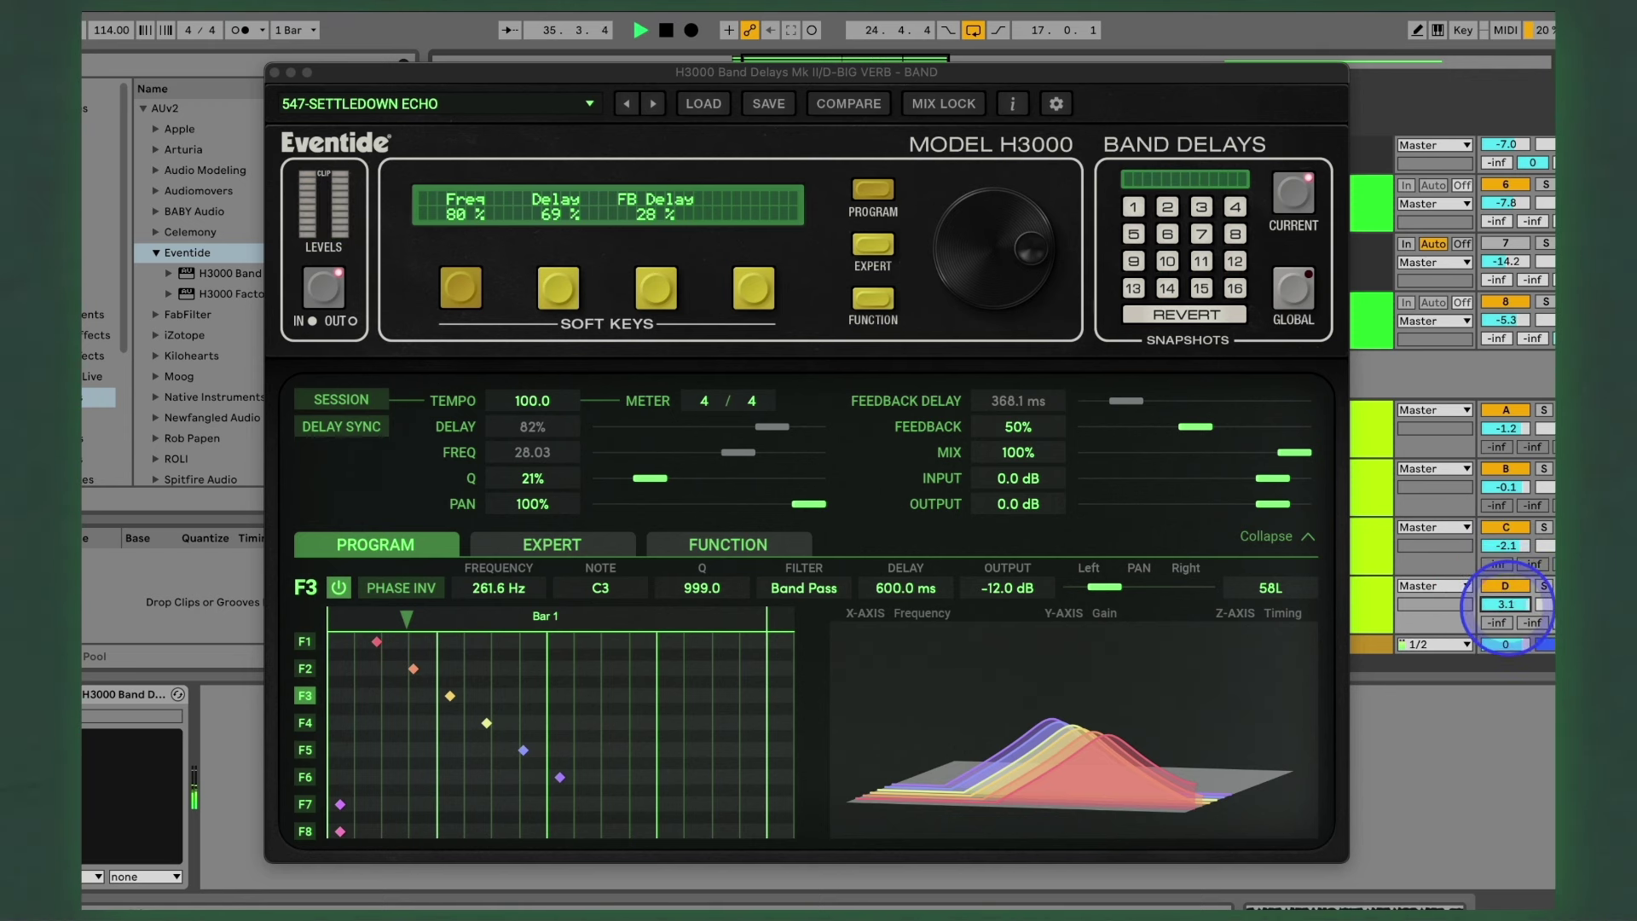
pyautogui.moveTo(1509, 612)
pyautogui.mouseDown()
pyautogui.moveTo(1507, 631)
pyautogui.moveTo(1505, 611)
pyautogui.mouseUp()
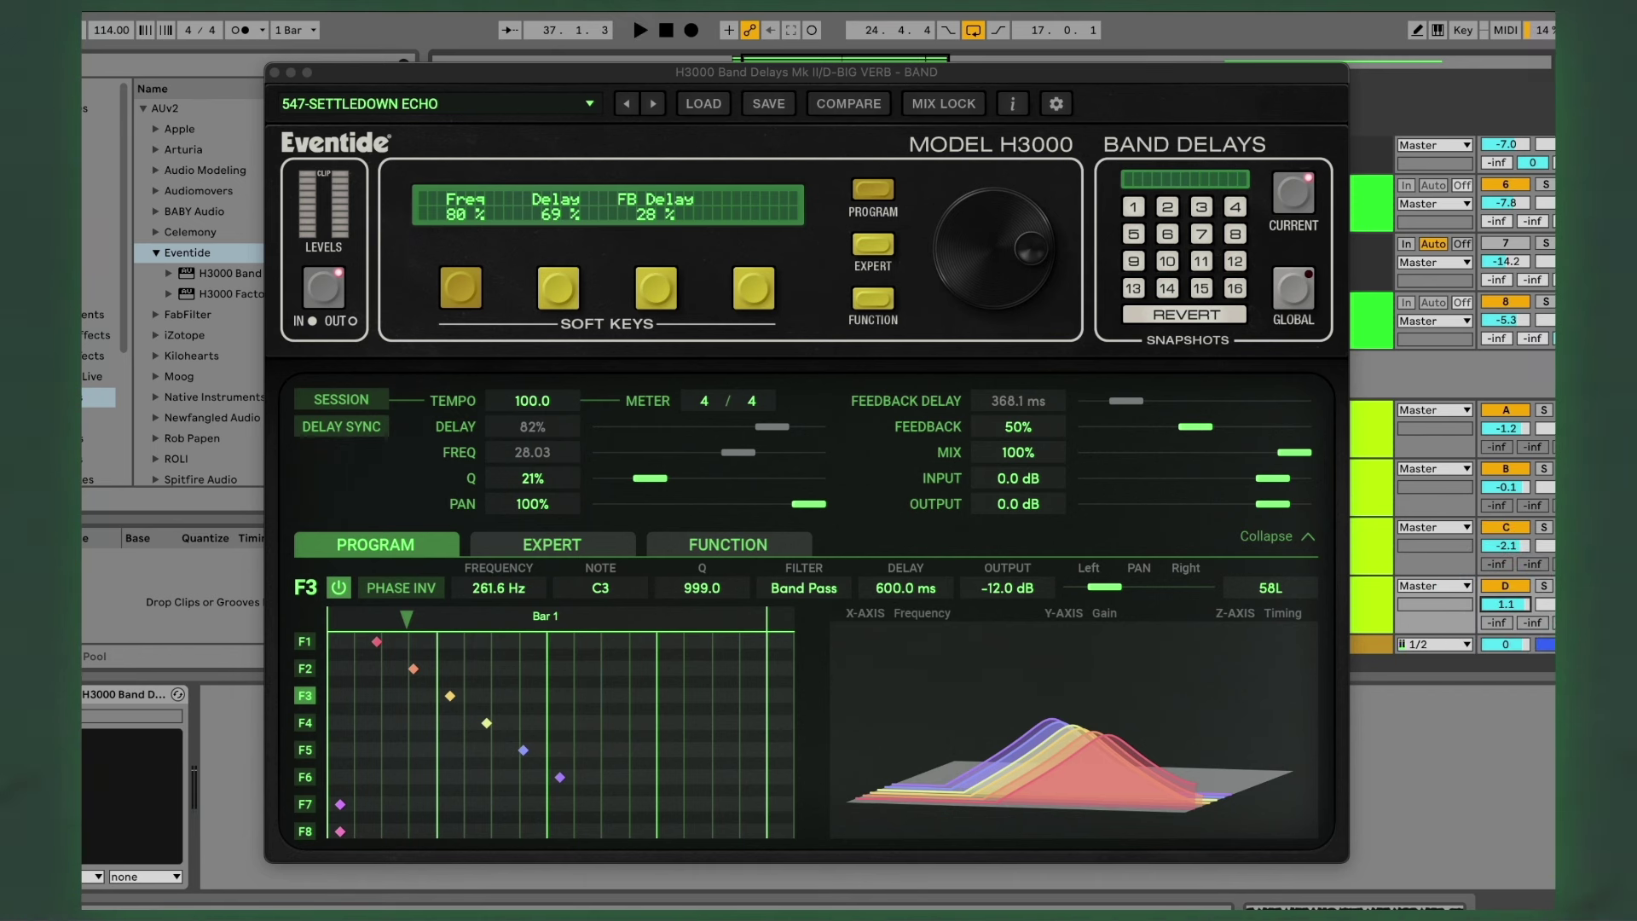
# Step: Hide the floating plug-in windows and the device chain so the arrangement shows more of the tracks and all four returns
pyautogui.press('super+alt+p')
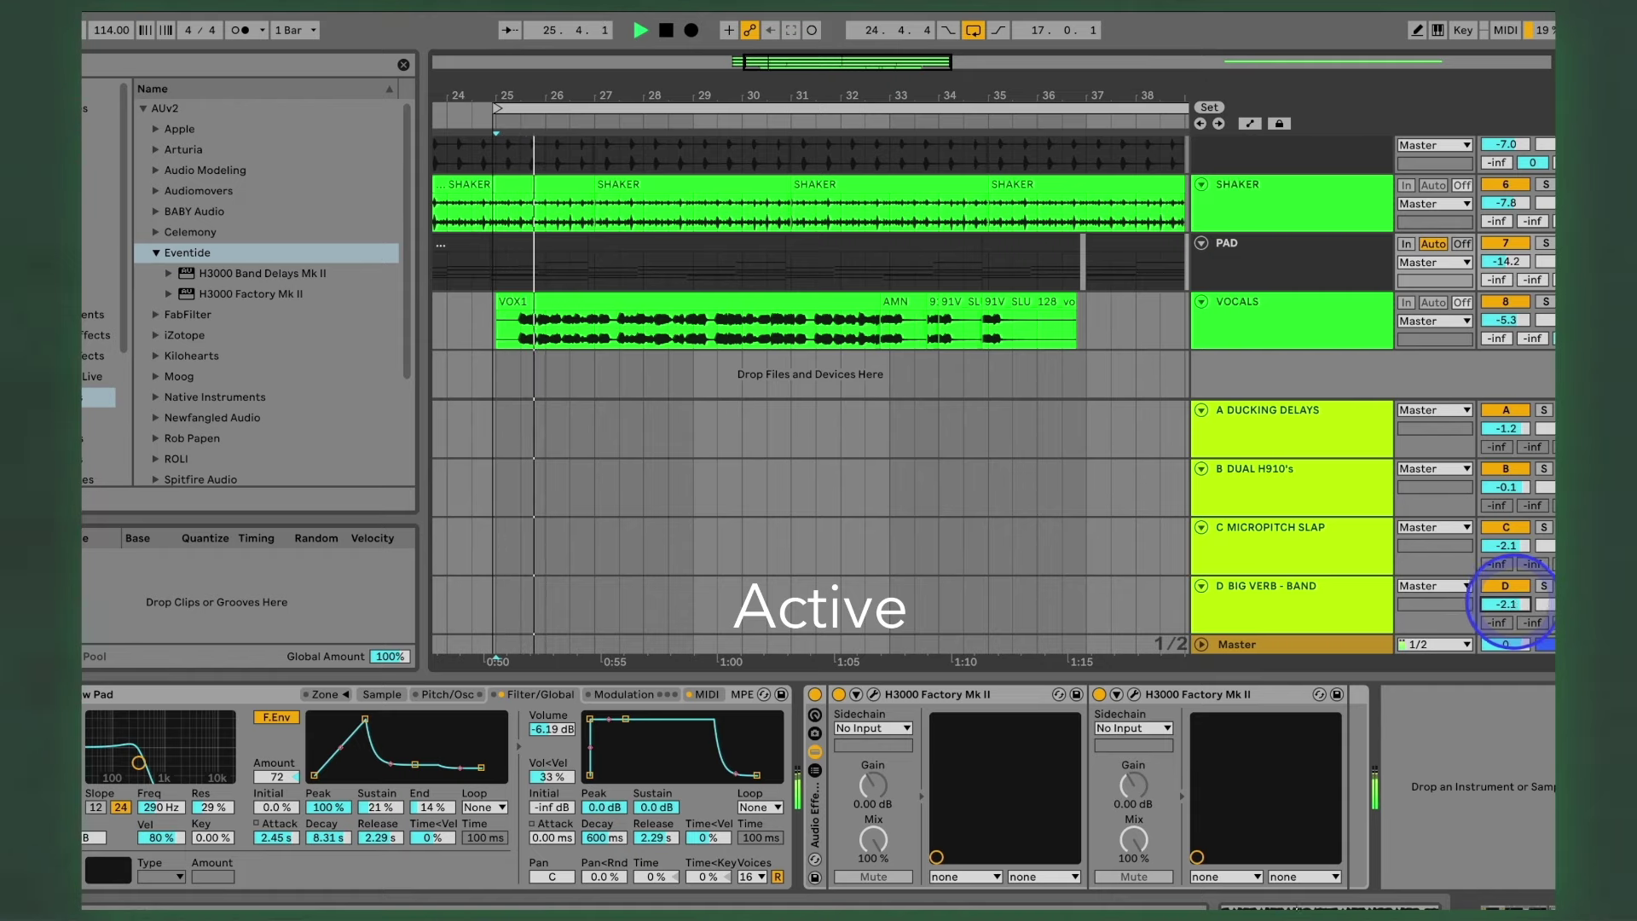
pyautogui.scroll(3, 1217, 585)
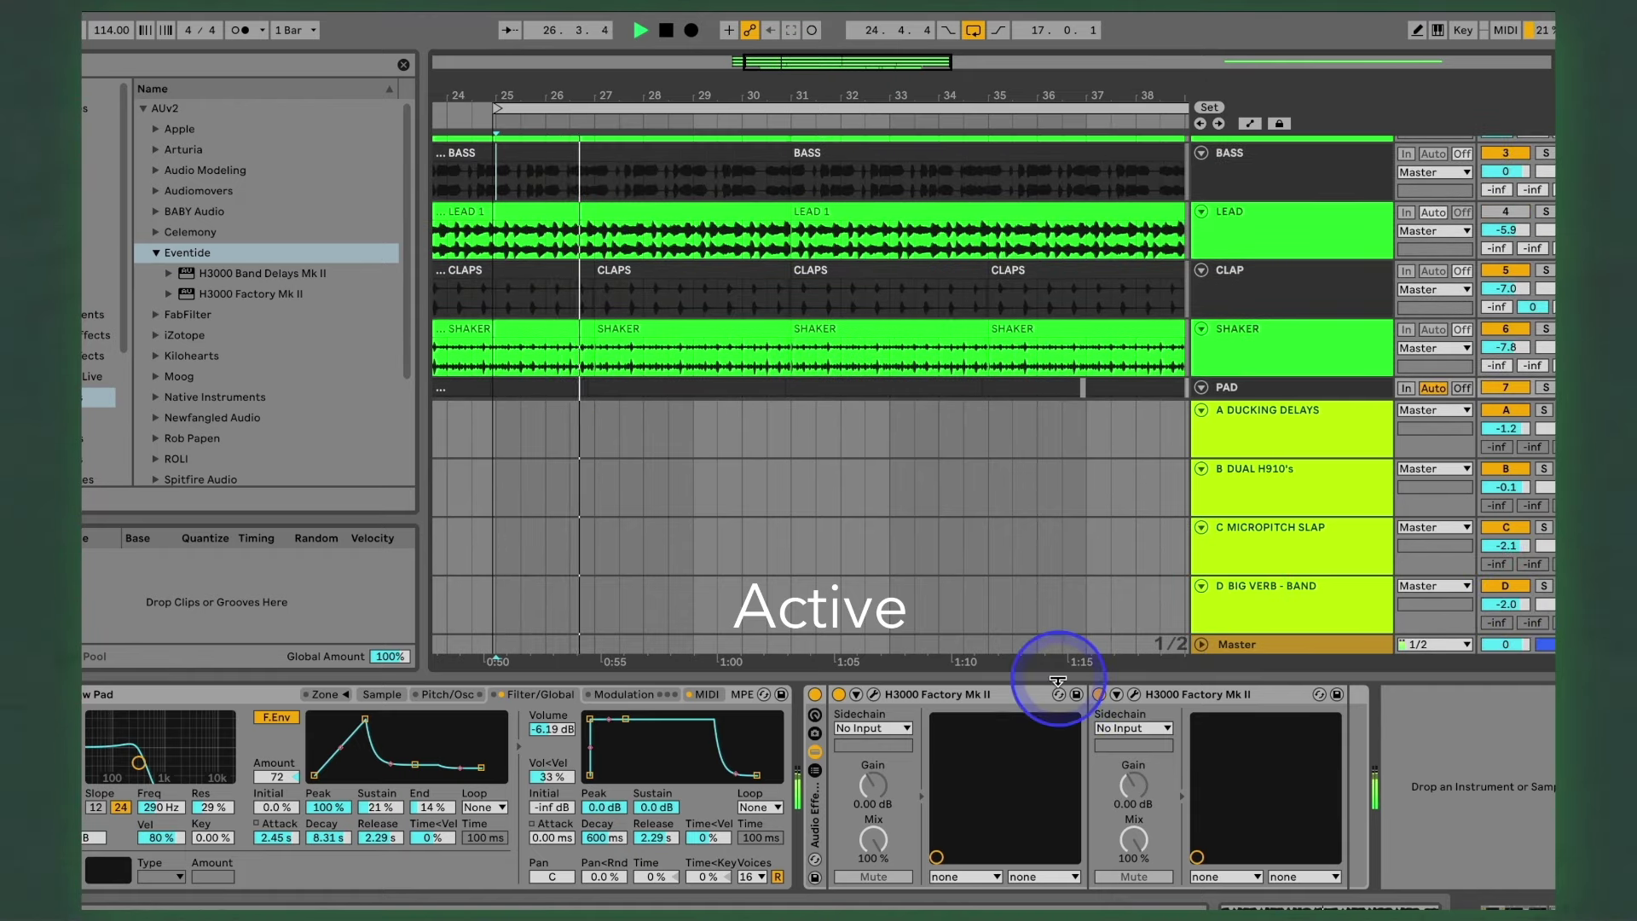
pyautogui.click(1057, 679)
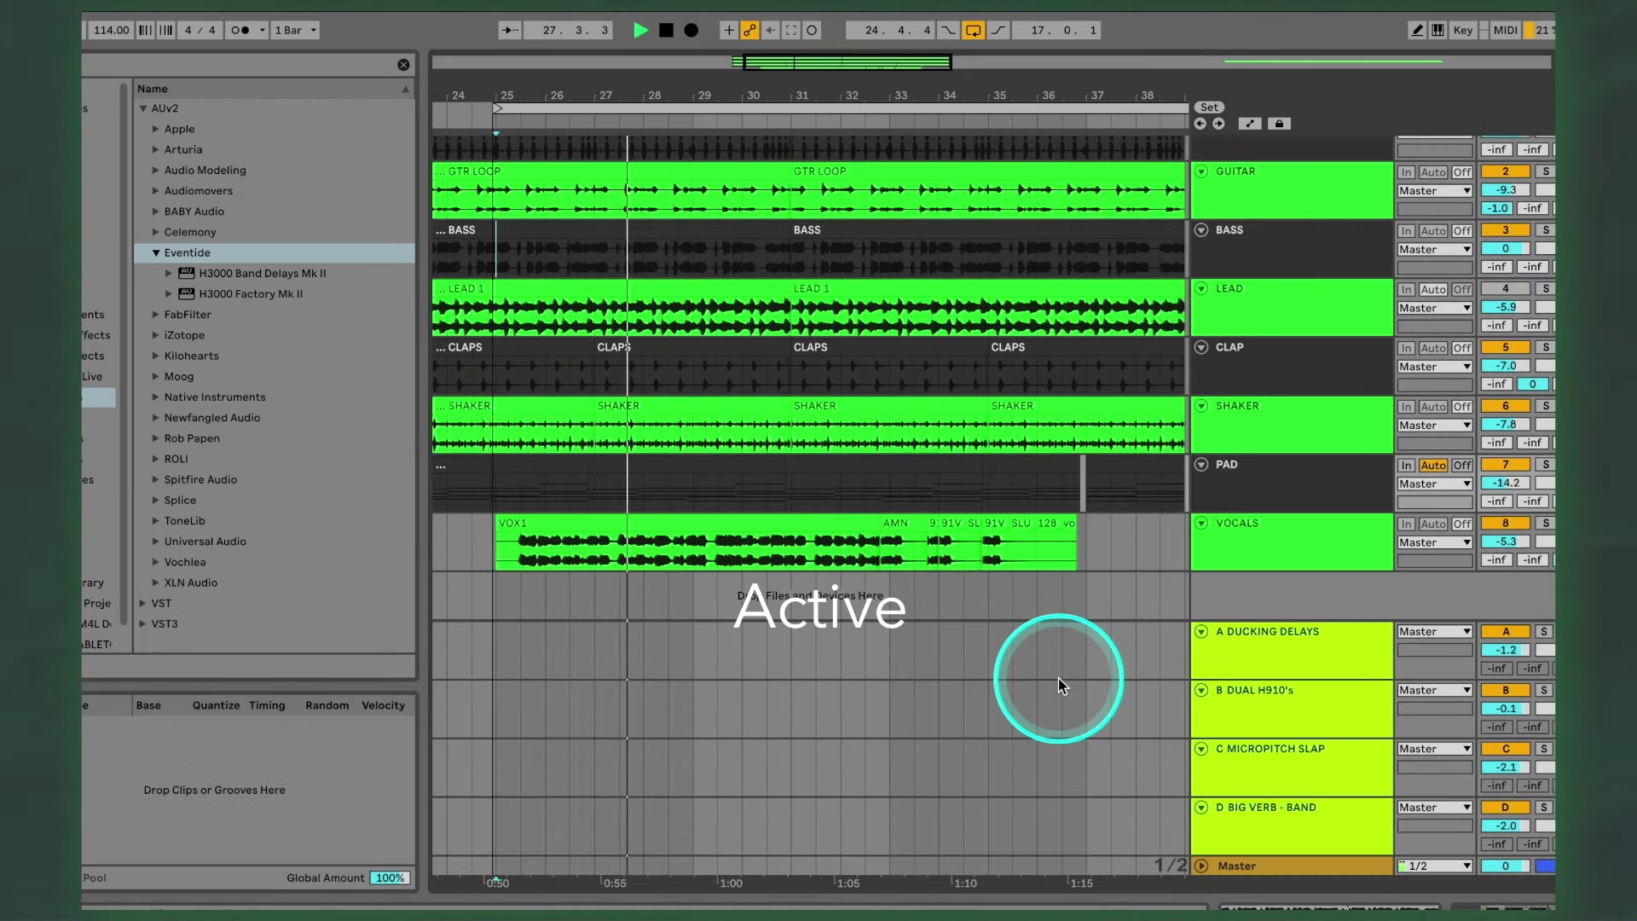
# Step: Compare the full mix with all four H3000 returns bypassed and active several times during playback
pyautogui.press('0')
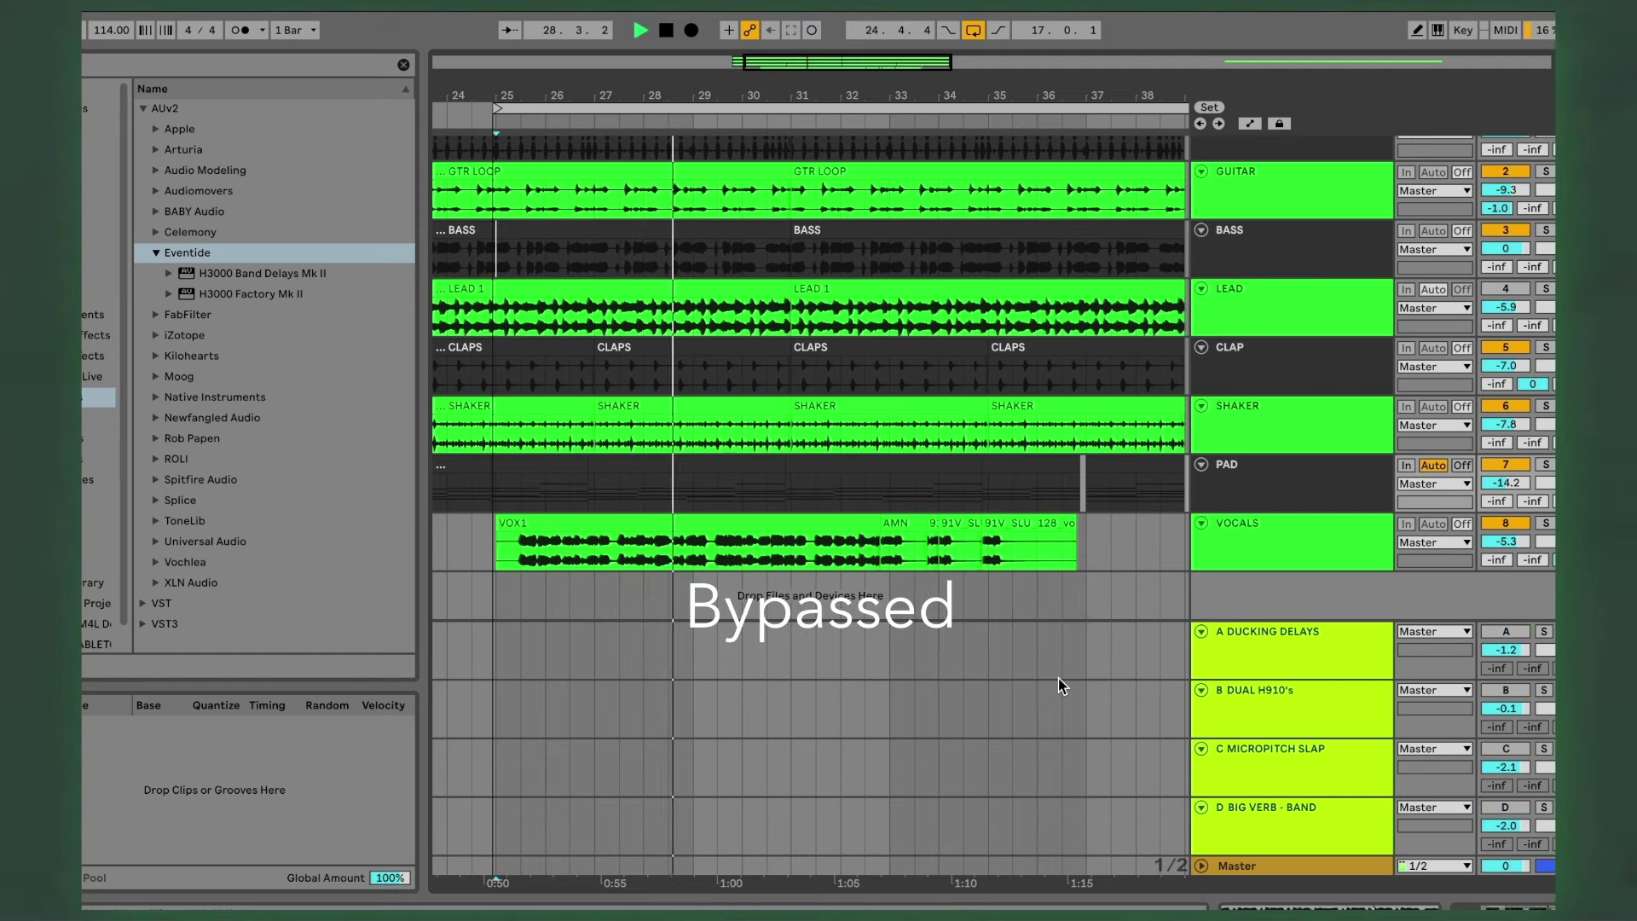
pyautogui.press('0')
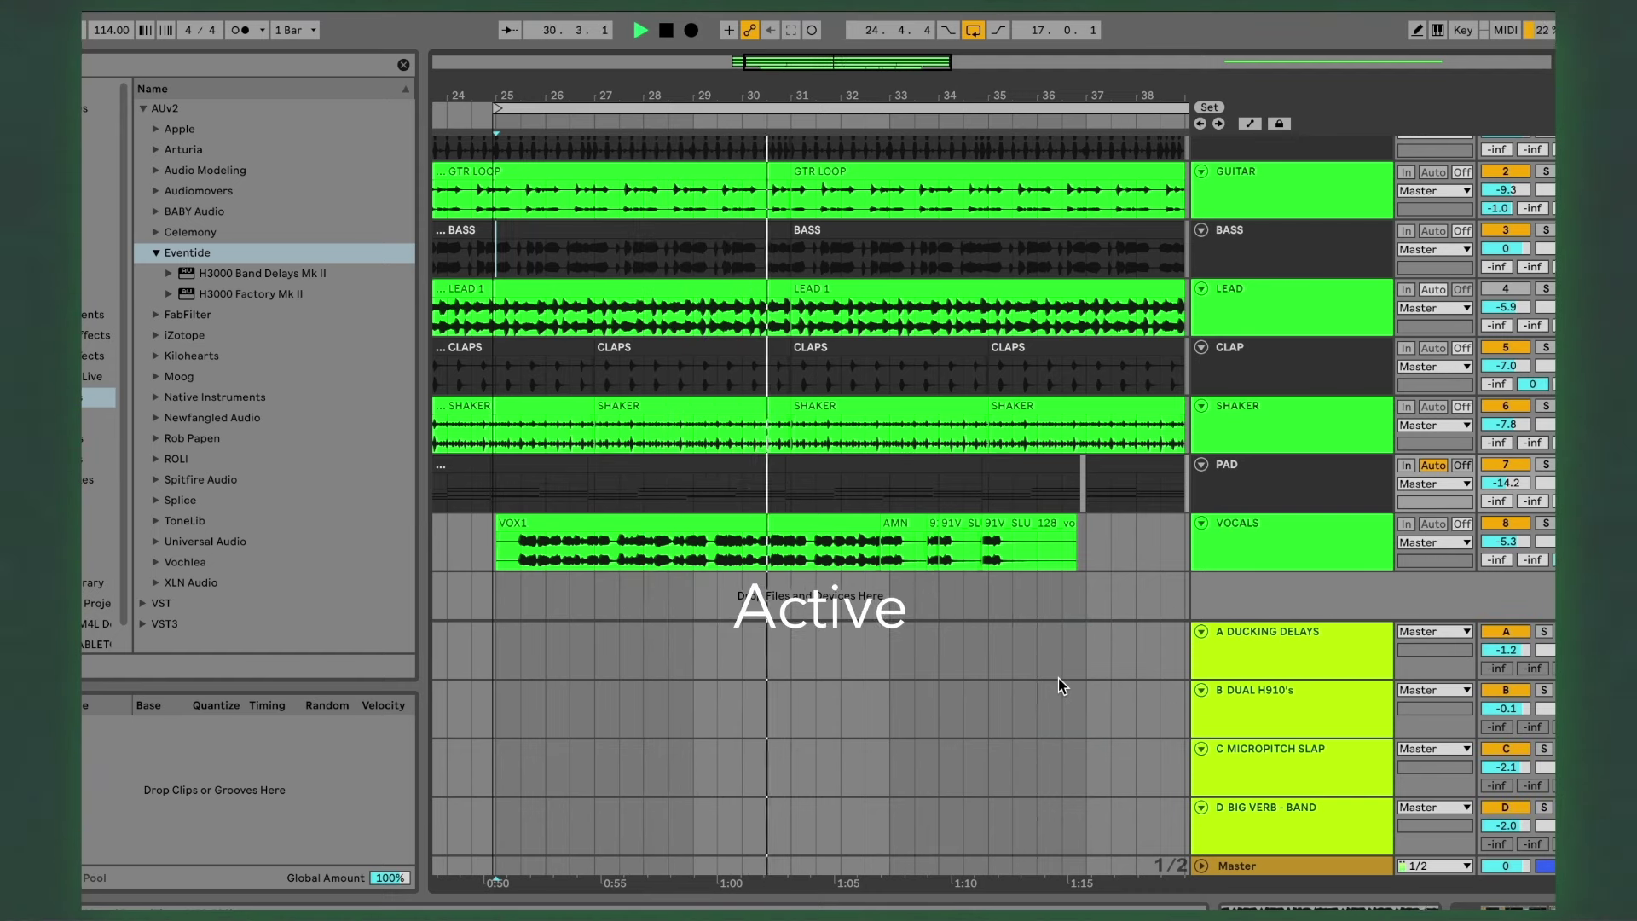
pyautogui.press('0')
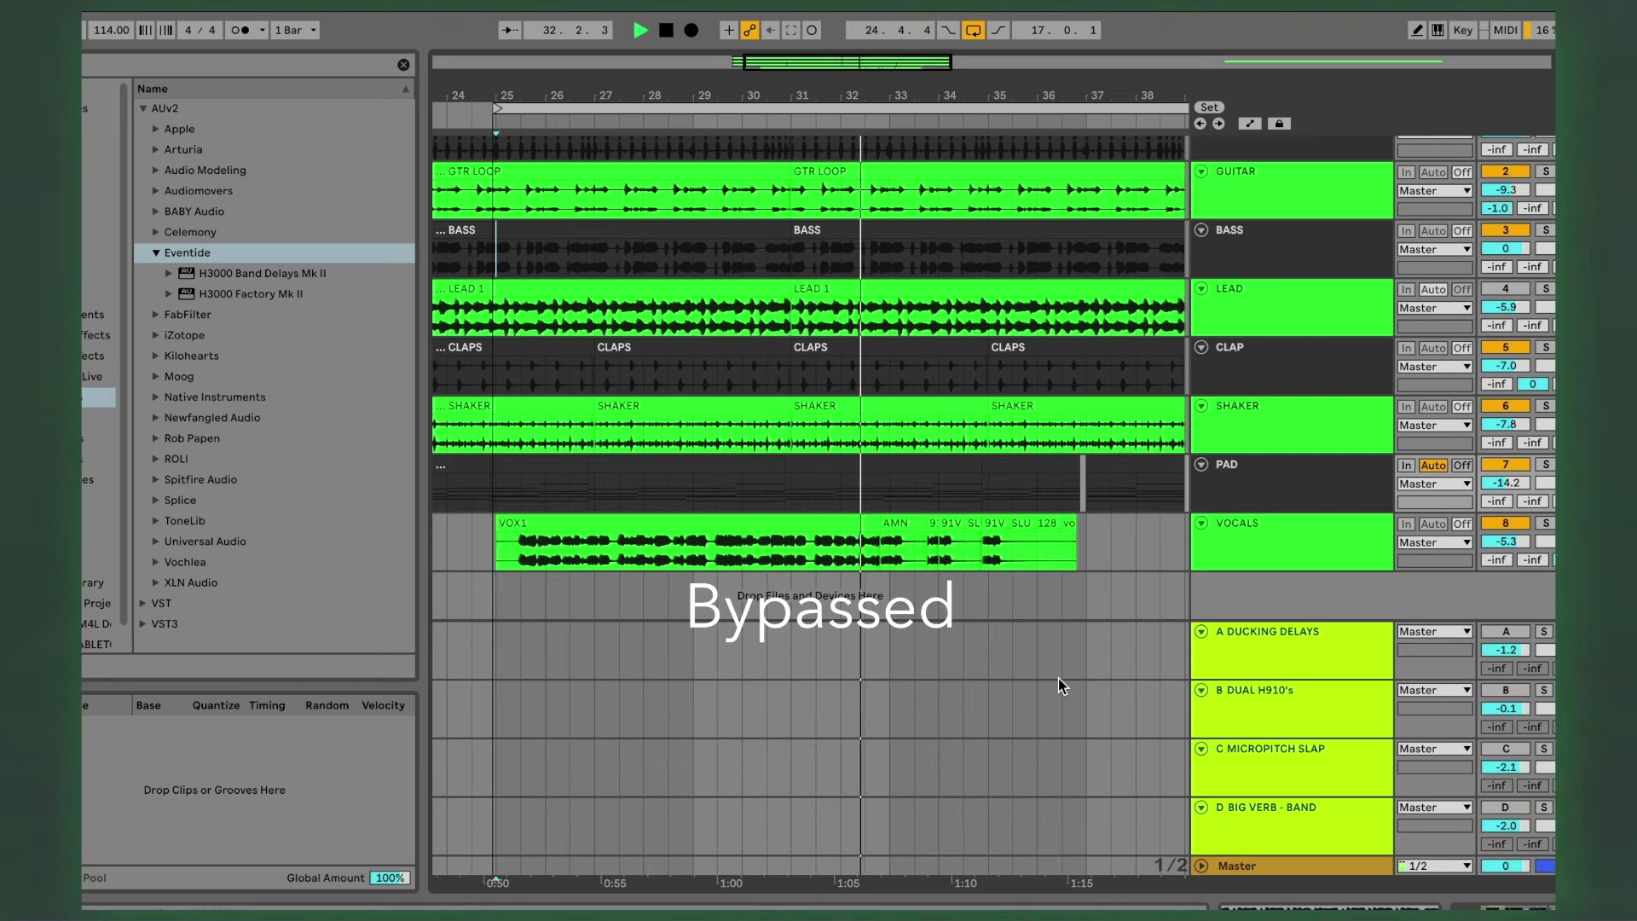
pyautogui.press('0')
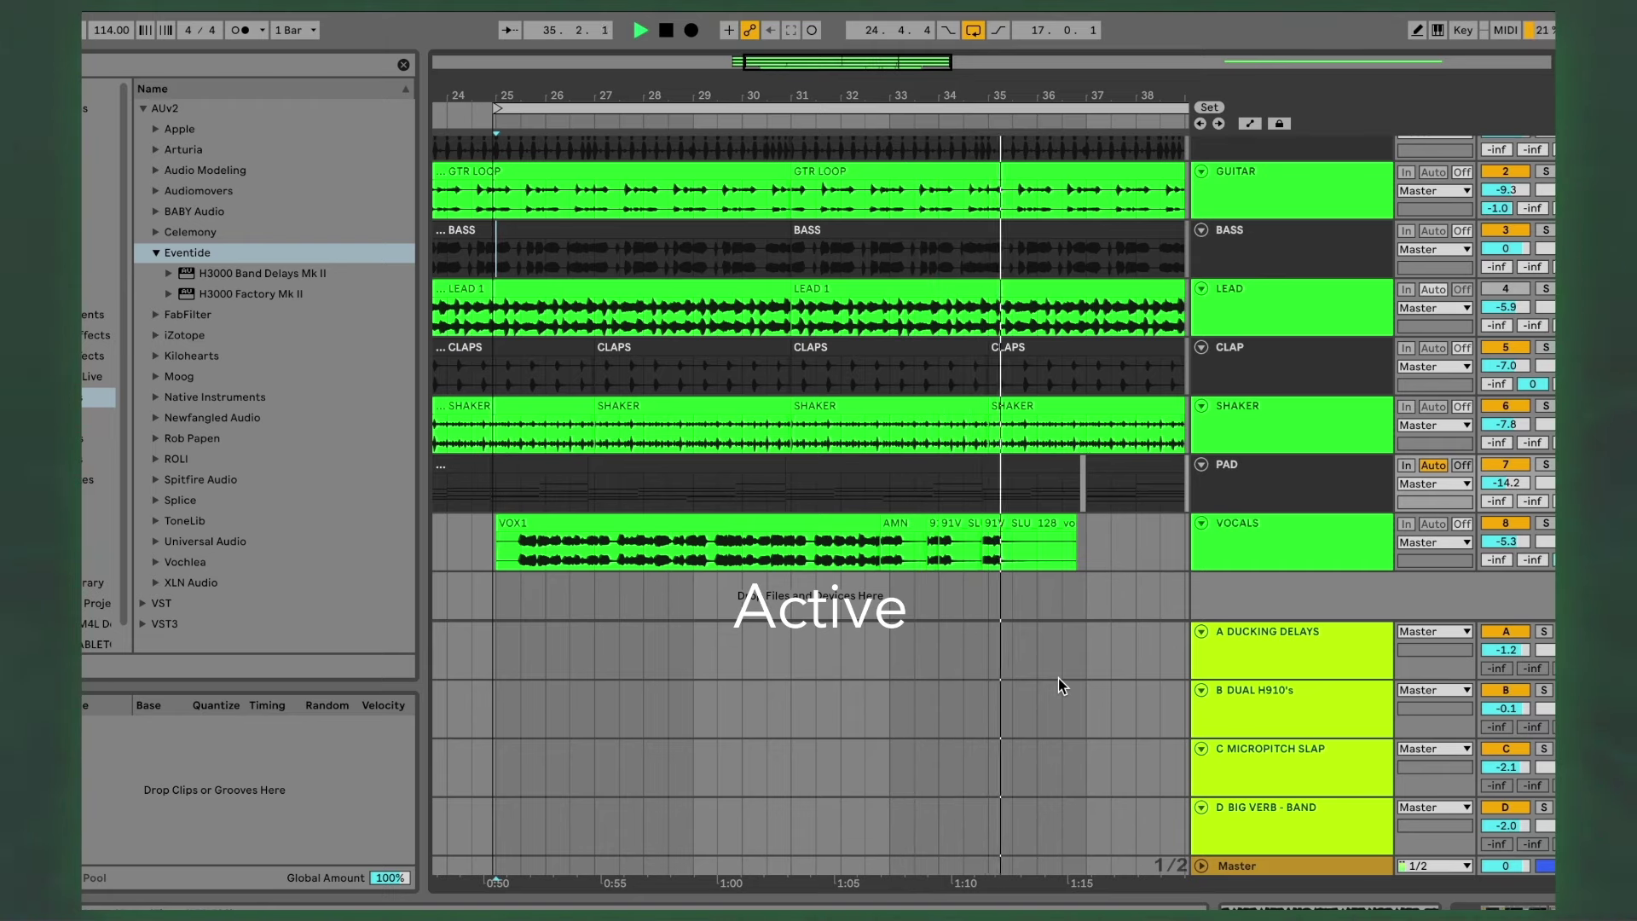
pyautogui.press('0')
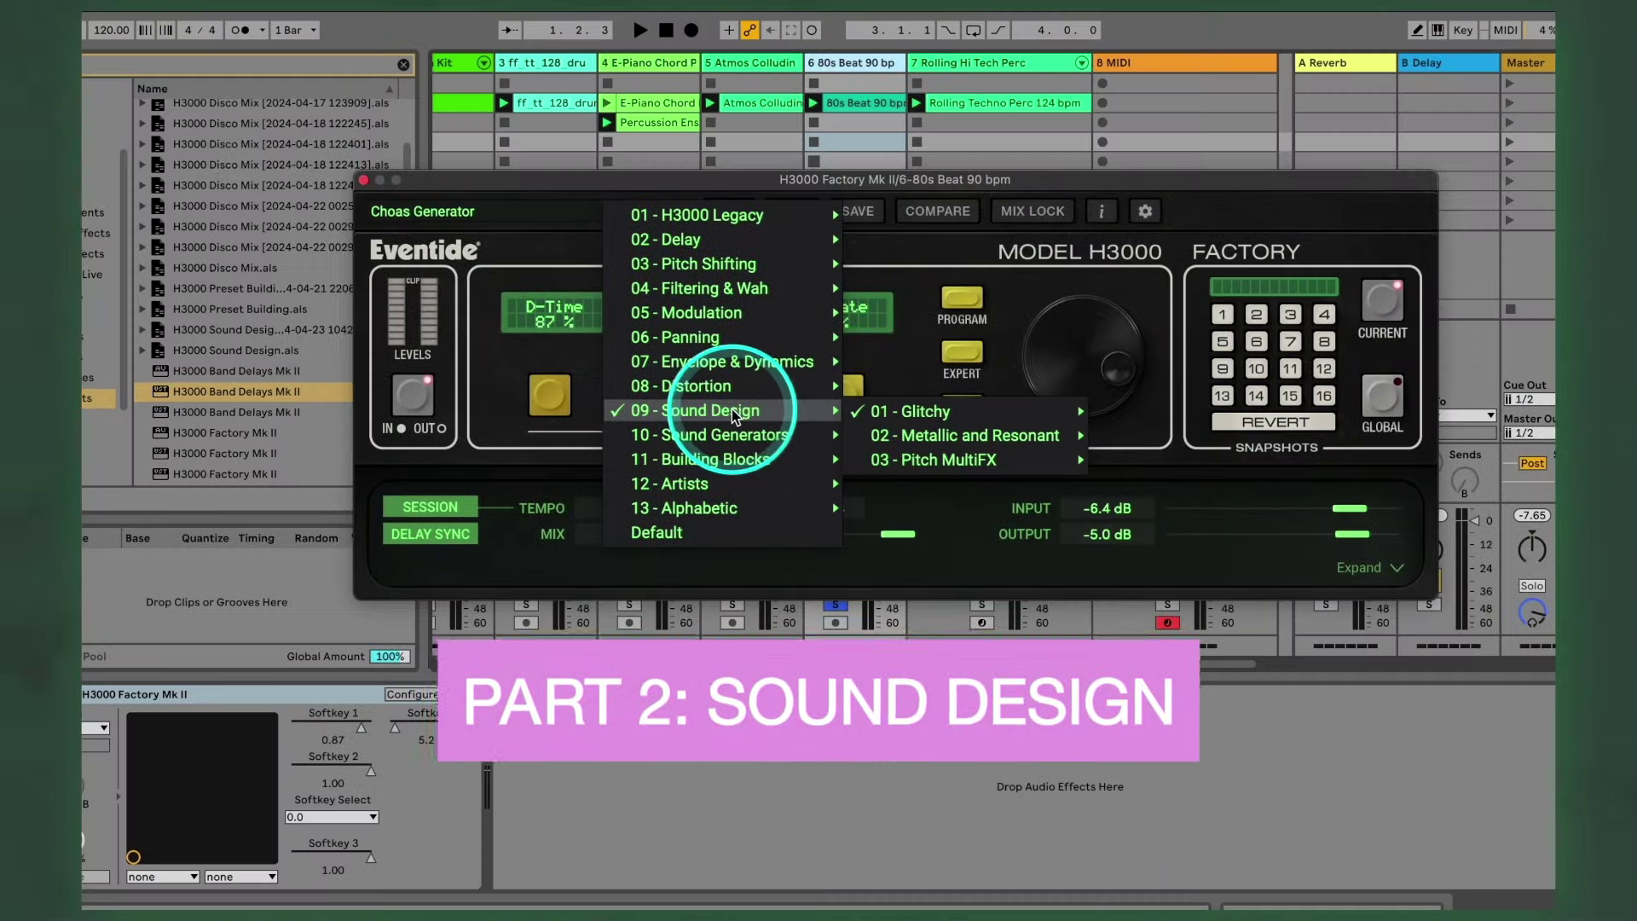
# Step: Load the Crushed Drum Hits preset from Sound Design, Metallic and Resonant on the 80s Beat track and start playback
pyautogui.click(893, 406)
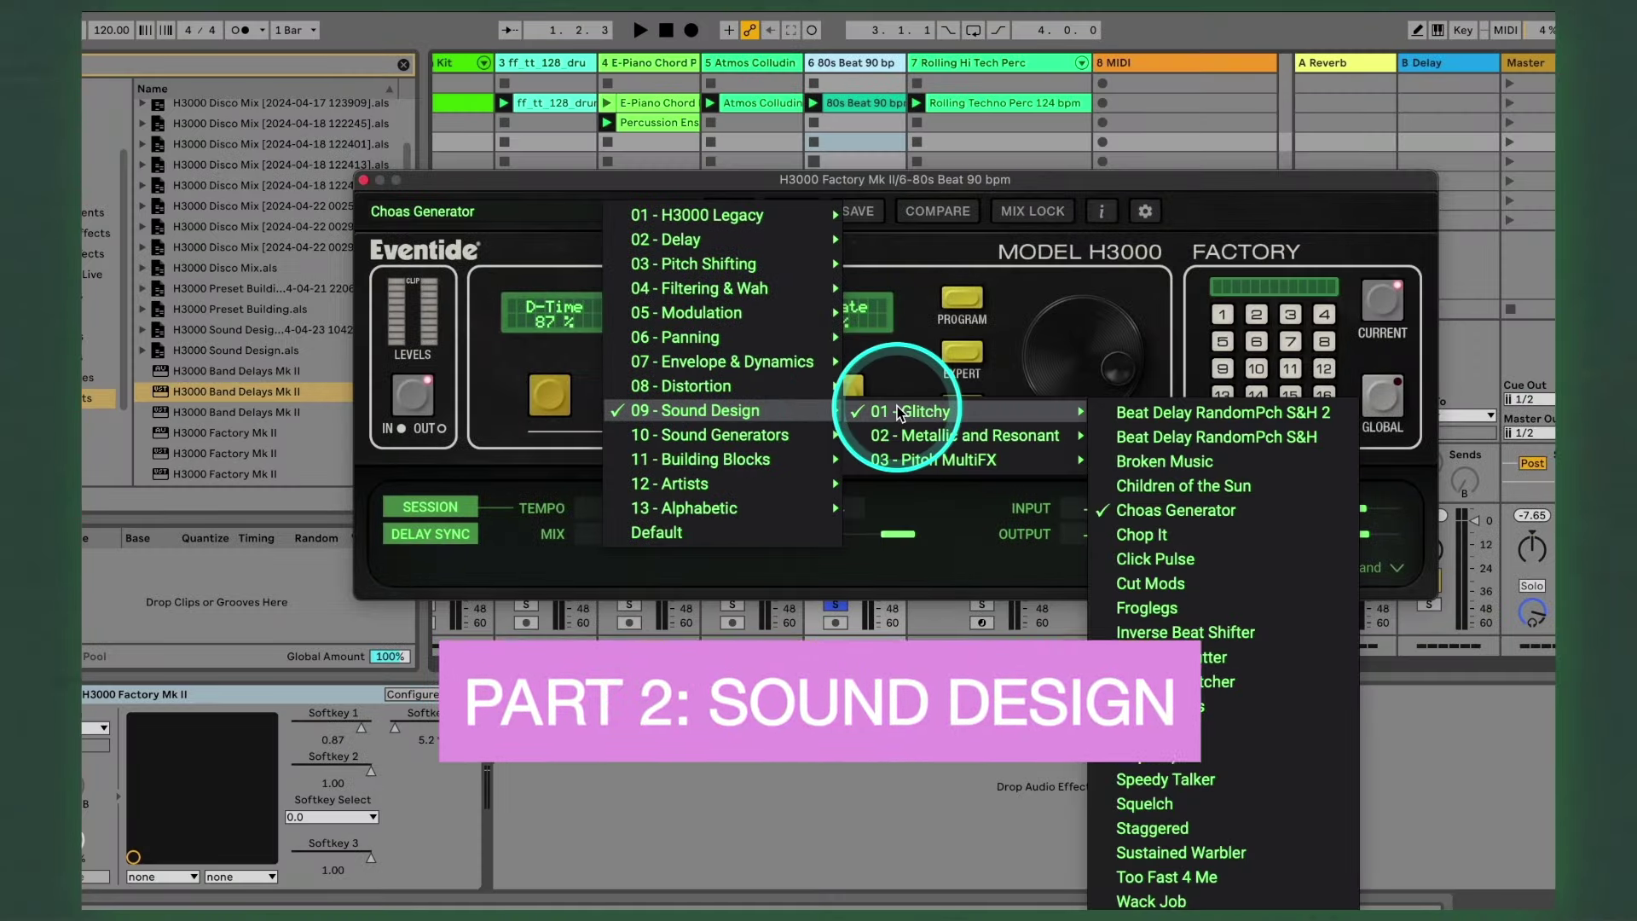
pyautogui.click(930, 432)
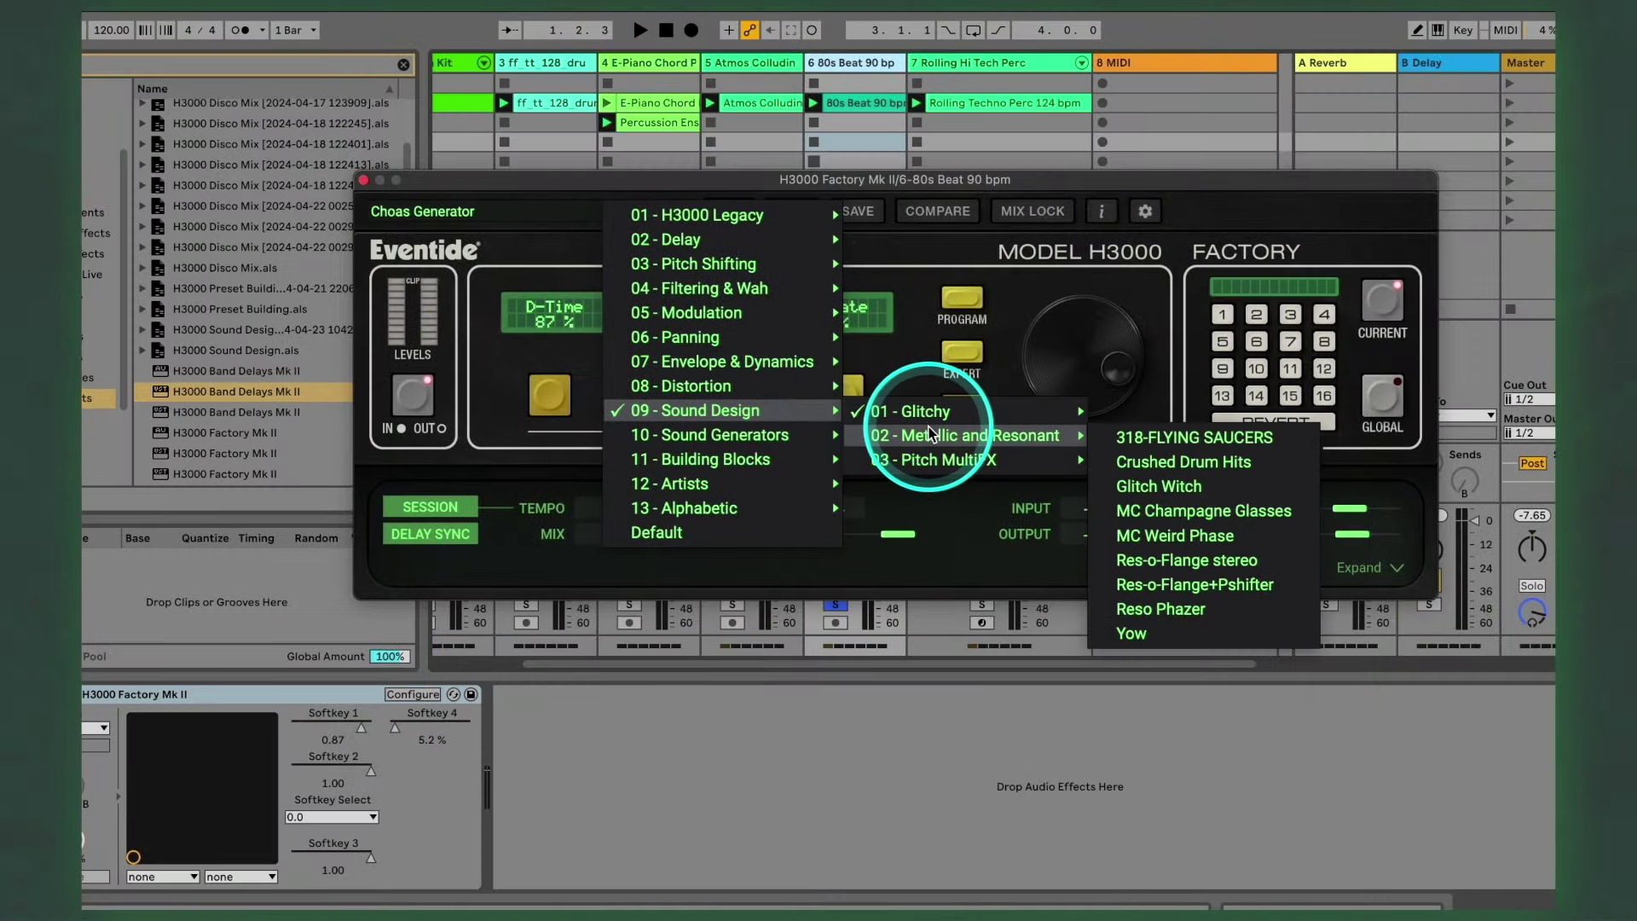
pyautogui.click(1193, 461)
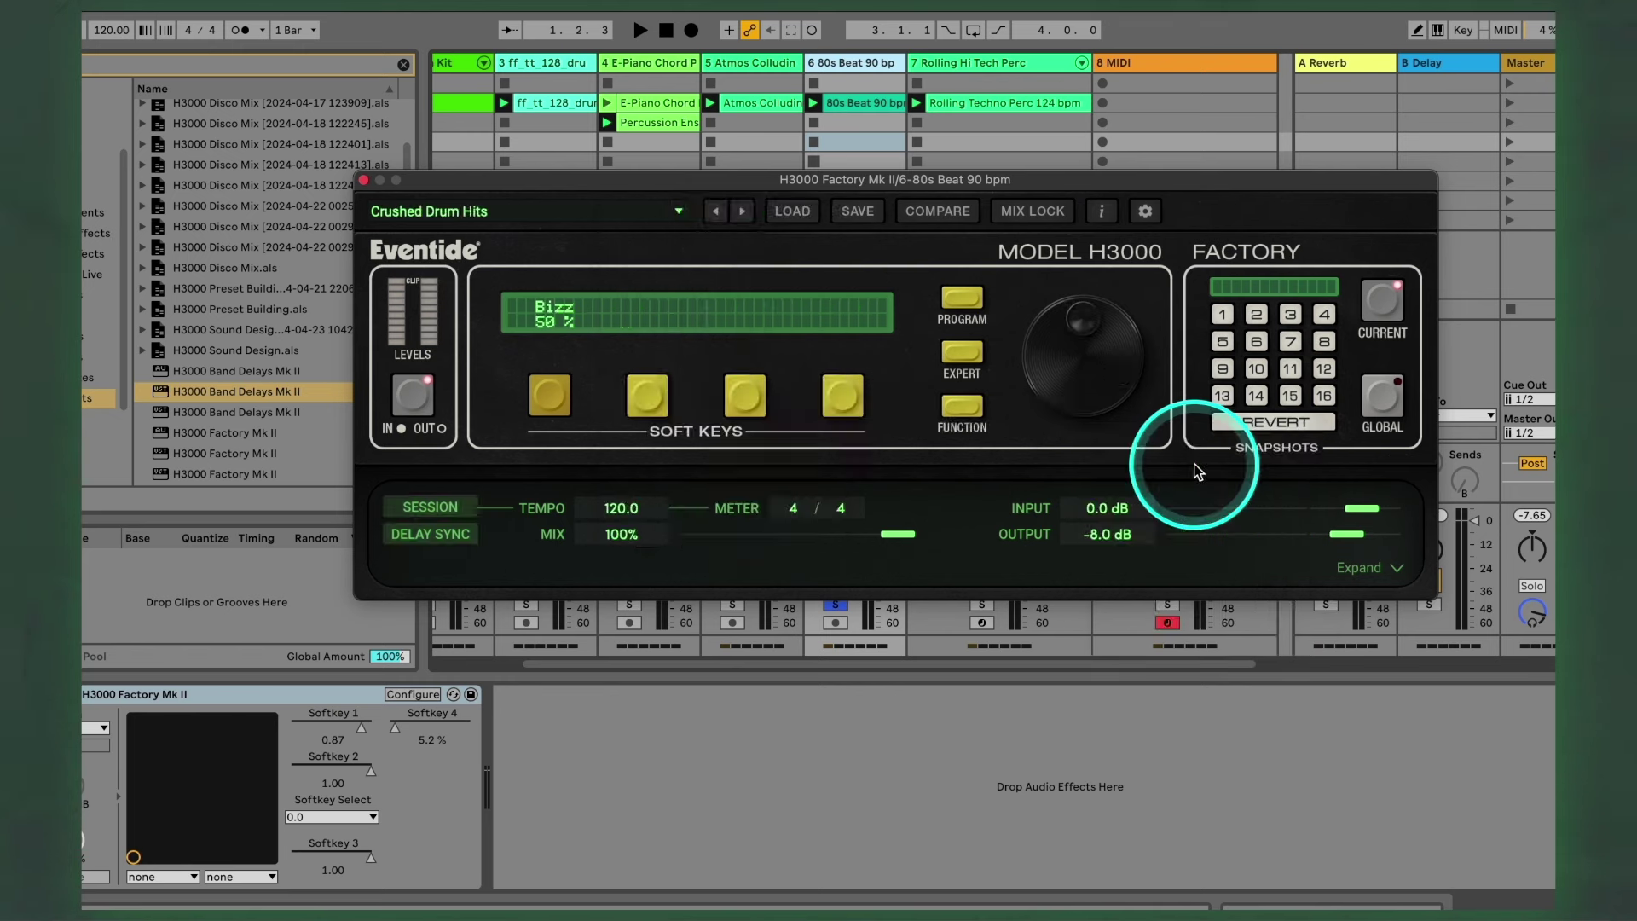
pyautogui.press('space')
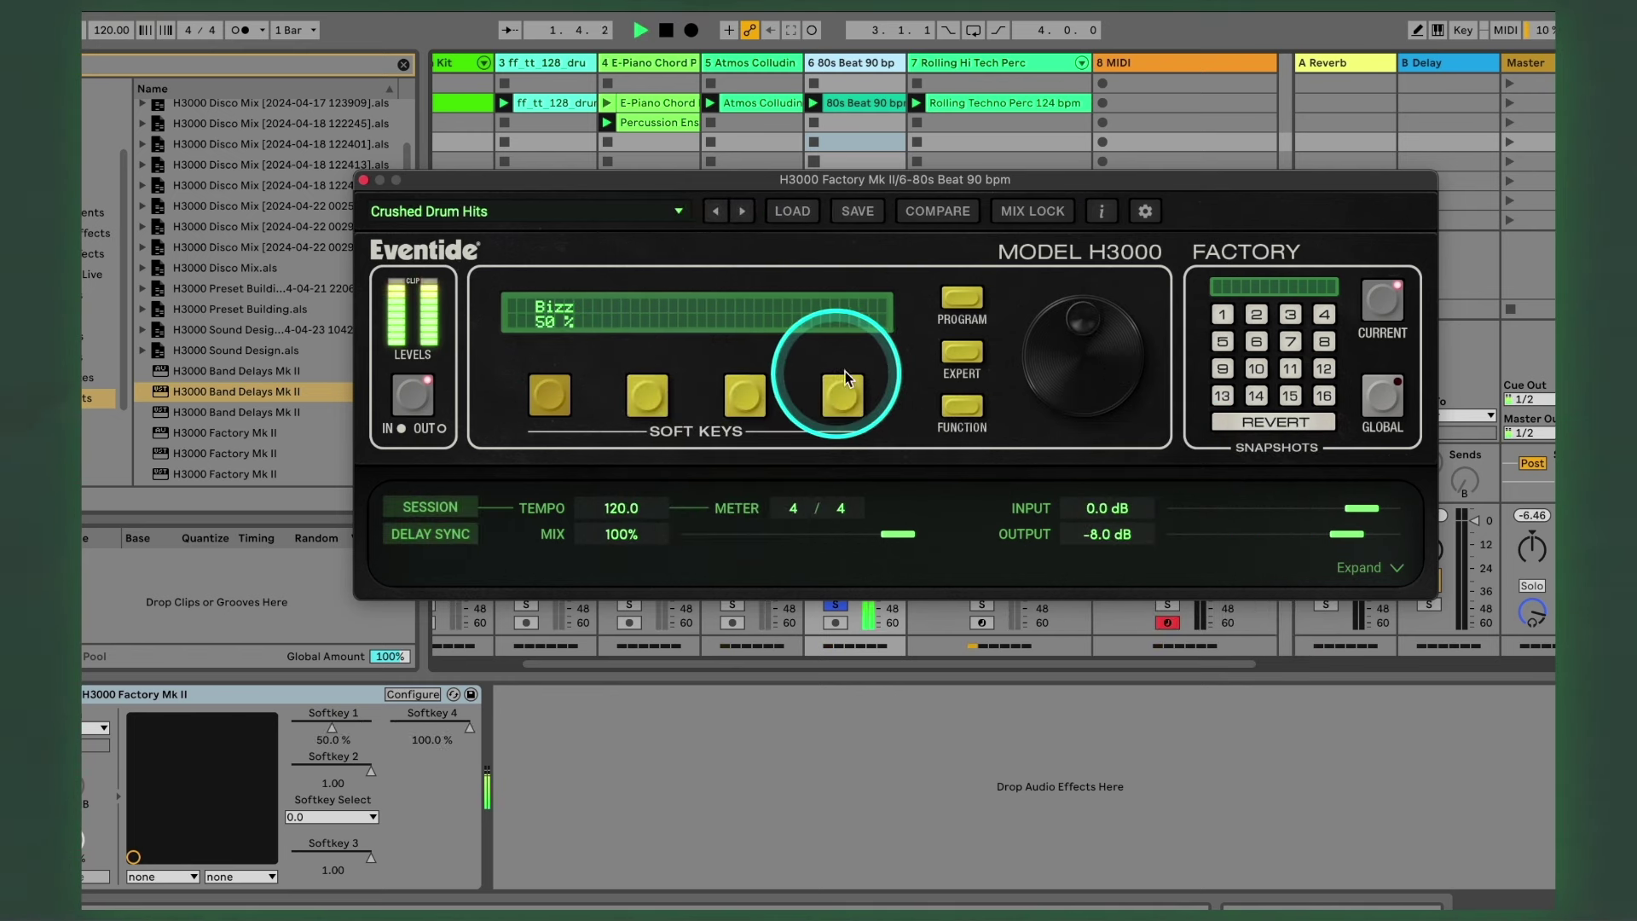
# Step: Audition different Bizz amounts on Crushed Drum Hits, settle on 47% and reduce the Mix to 39%
pyautogui.moveTo(1098, 358); pyautogui.dragTo(1065, 528)
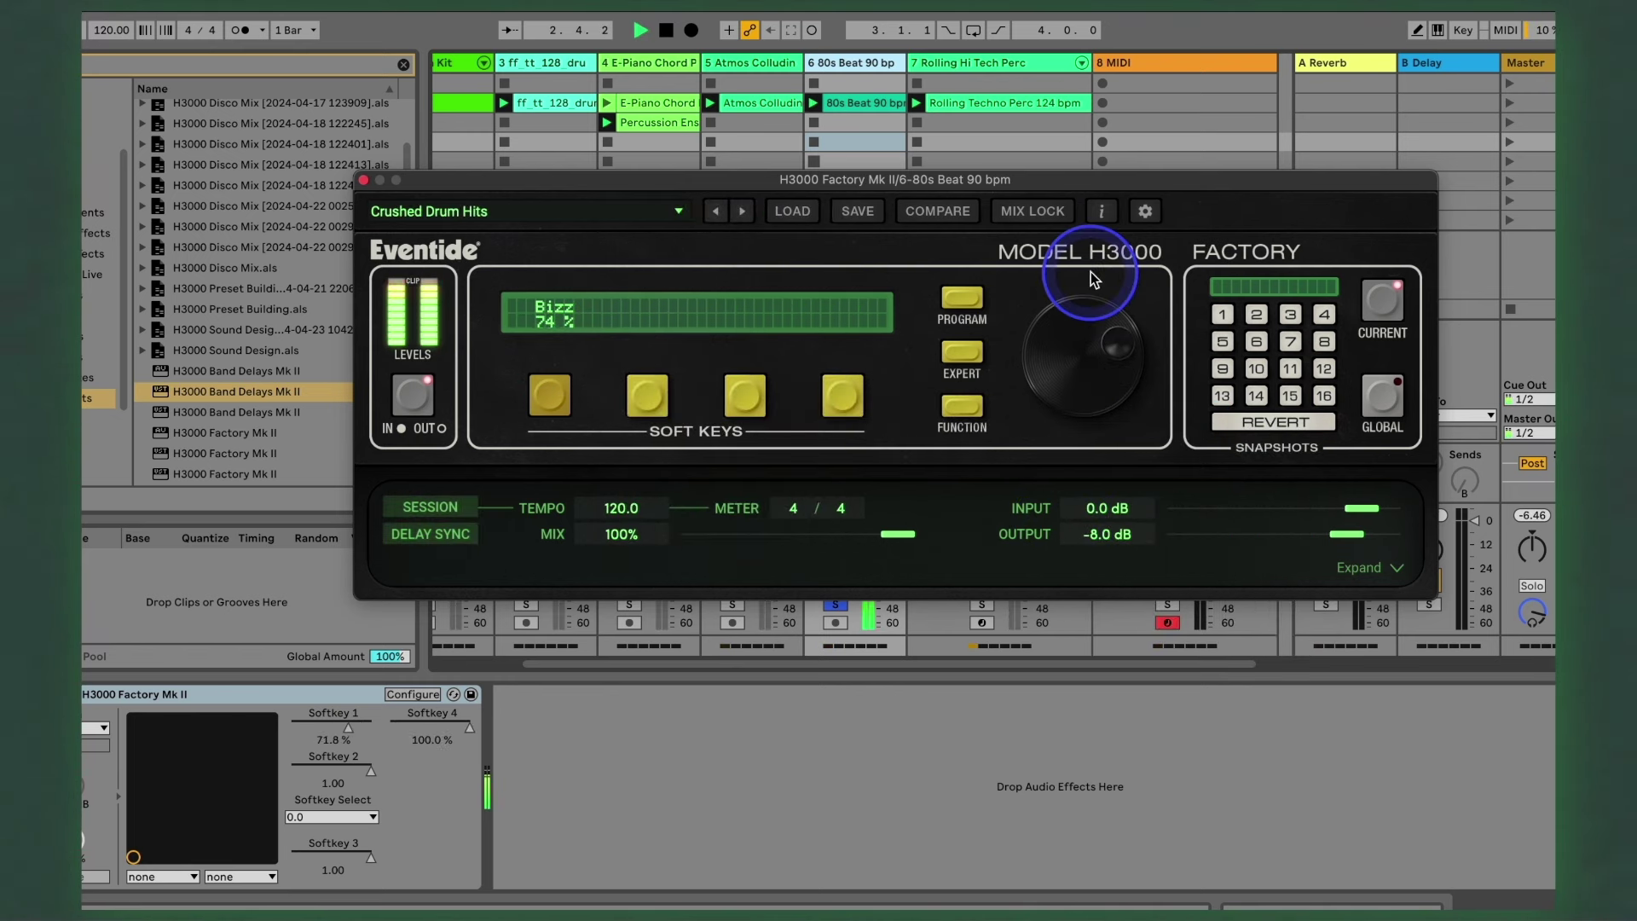
pyautogui.moveTo(1092, 272); pyautogui.dragTo(1074, 370)
pyautogui.moveTo(898, 534); pyautogui.dragTo(772, 548)
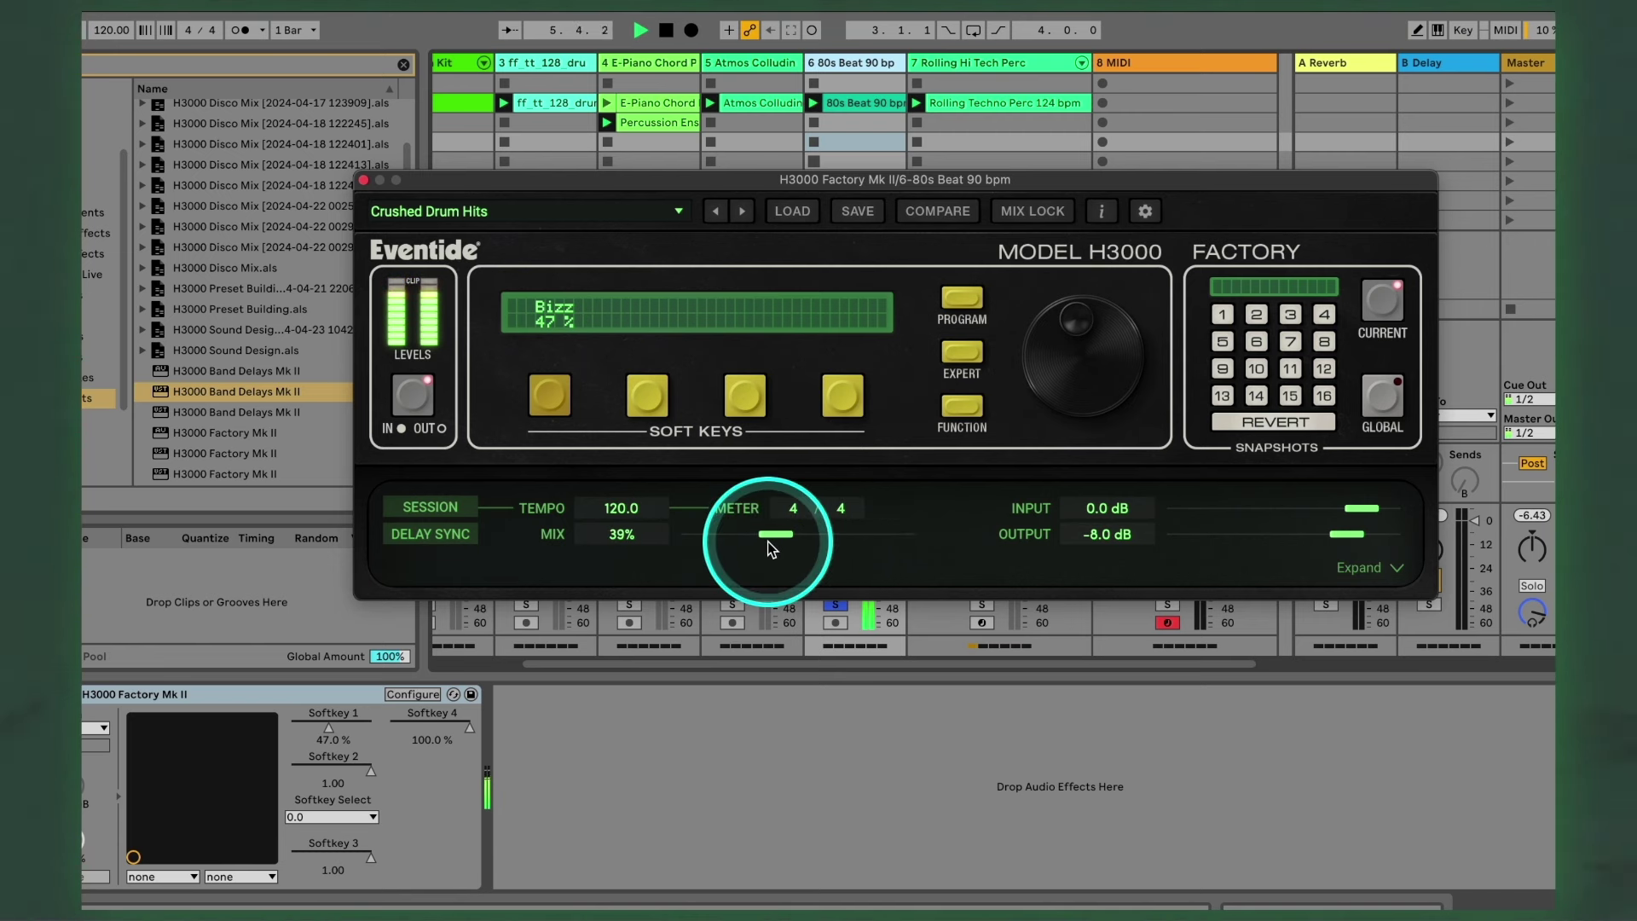
# Step: Load the Chaos Generator preset on the 80s Beat track and set its FG-Rate to 0%
pyautogui.moveTo(674, 210); pyautogui.dragTo(852, 142)
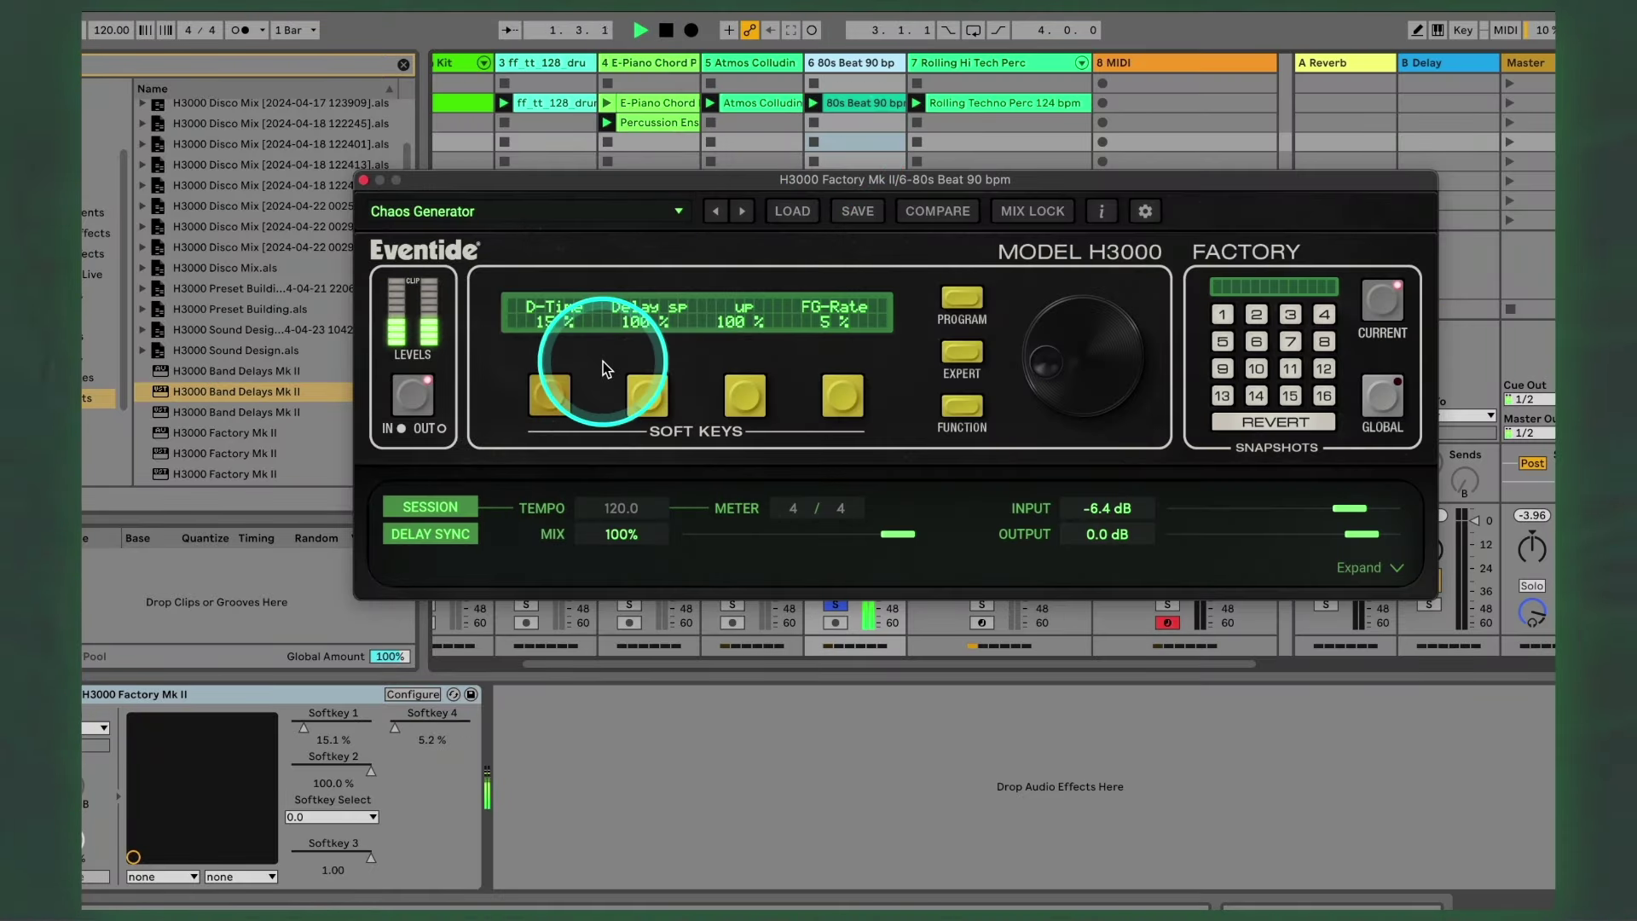
pyautogui.click(845, 392)
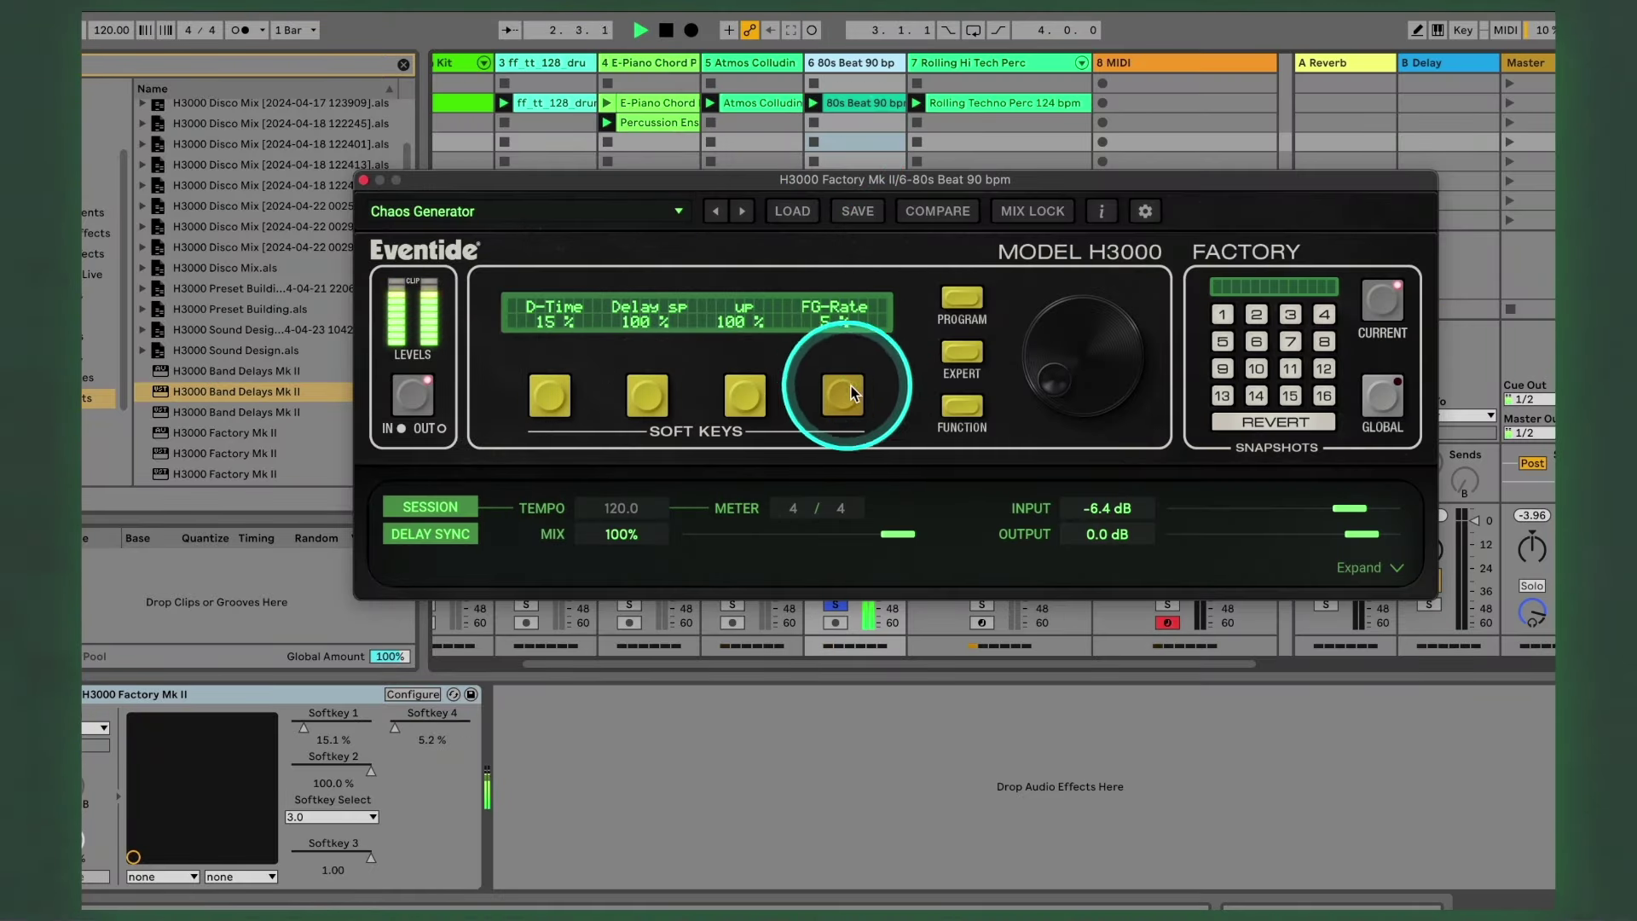
pyautogui.moveTo(1070, 367); pyautogui.dragTo(1079, 103)
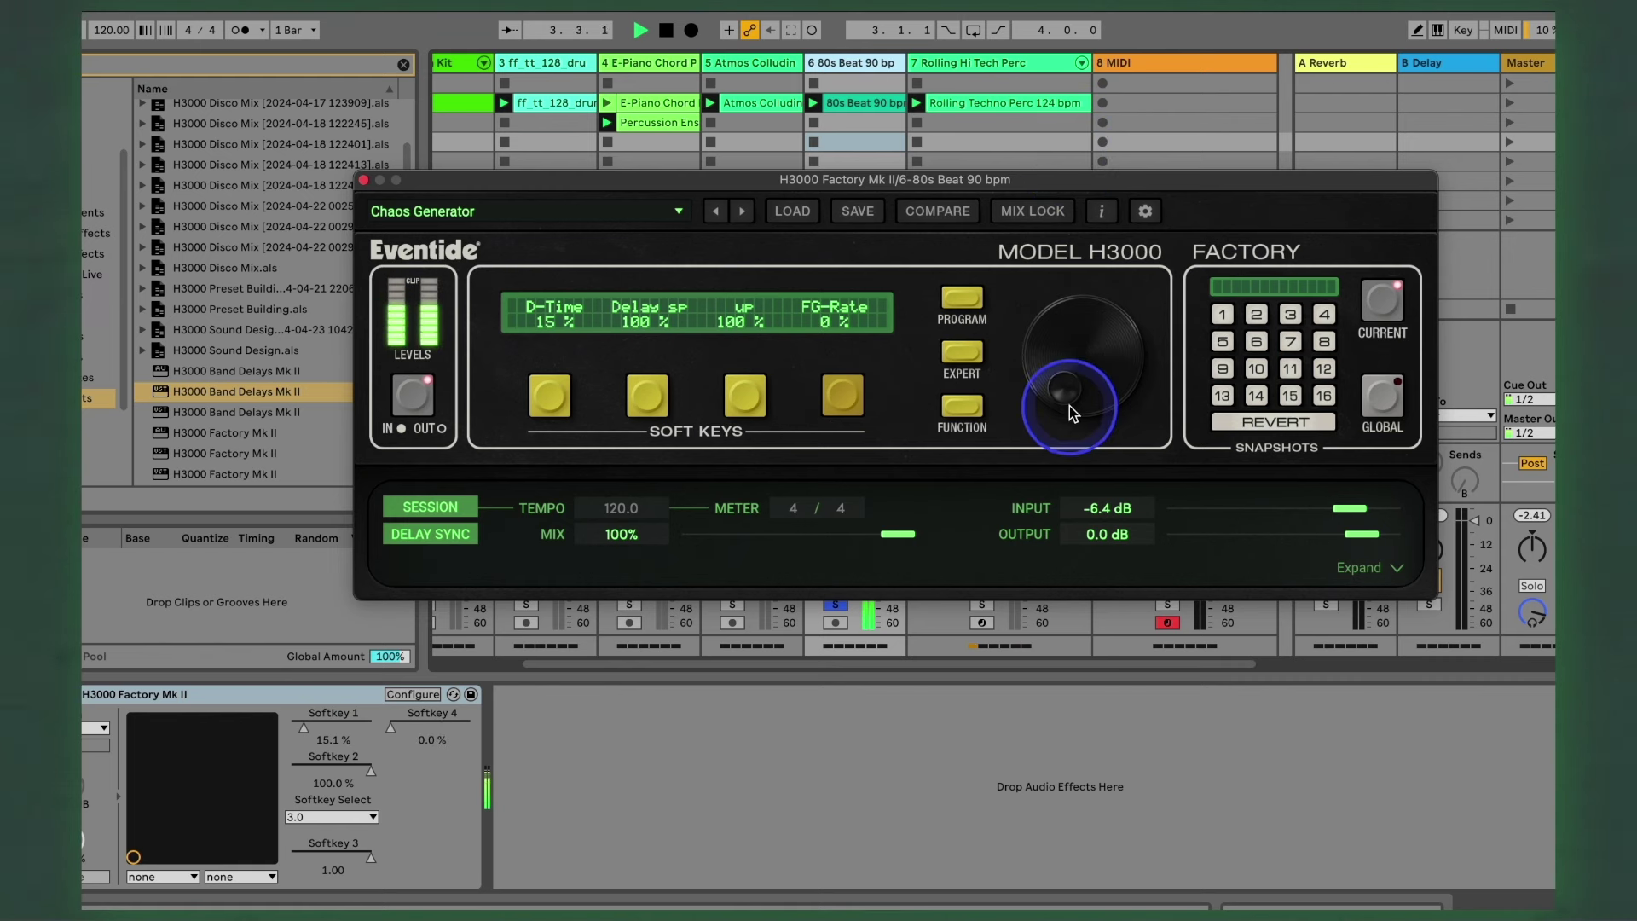
# Step: Sweep the Chaos Generator's up parameter down to 47% and set it to 83%
pyautogui.click(744, 395)
pyautogui.moveTo(1078, 350); pyautogui.dragTo(1076, 562)
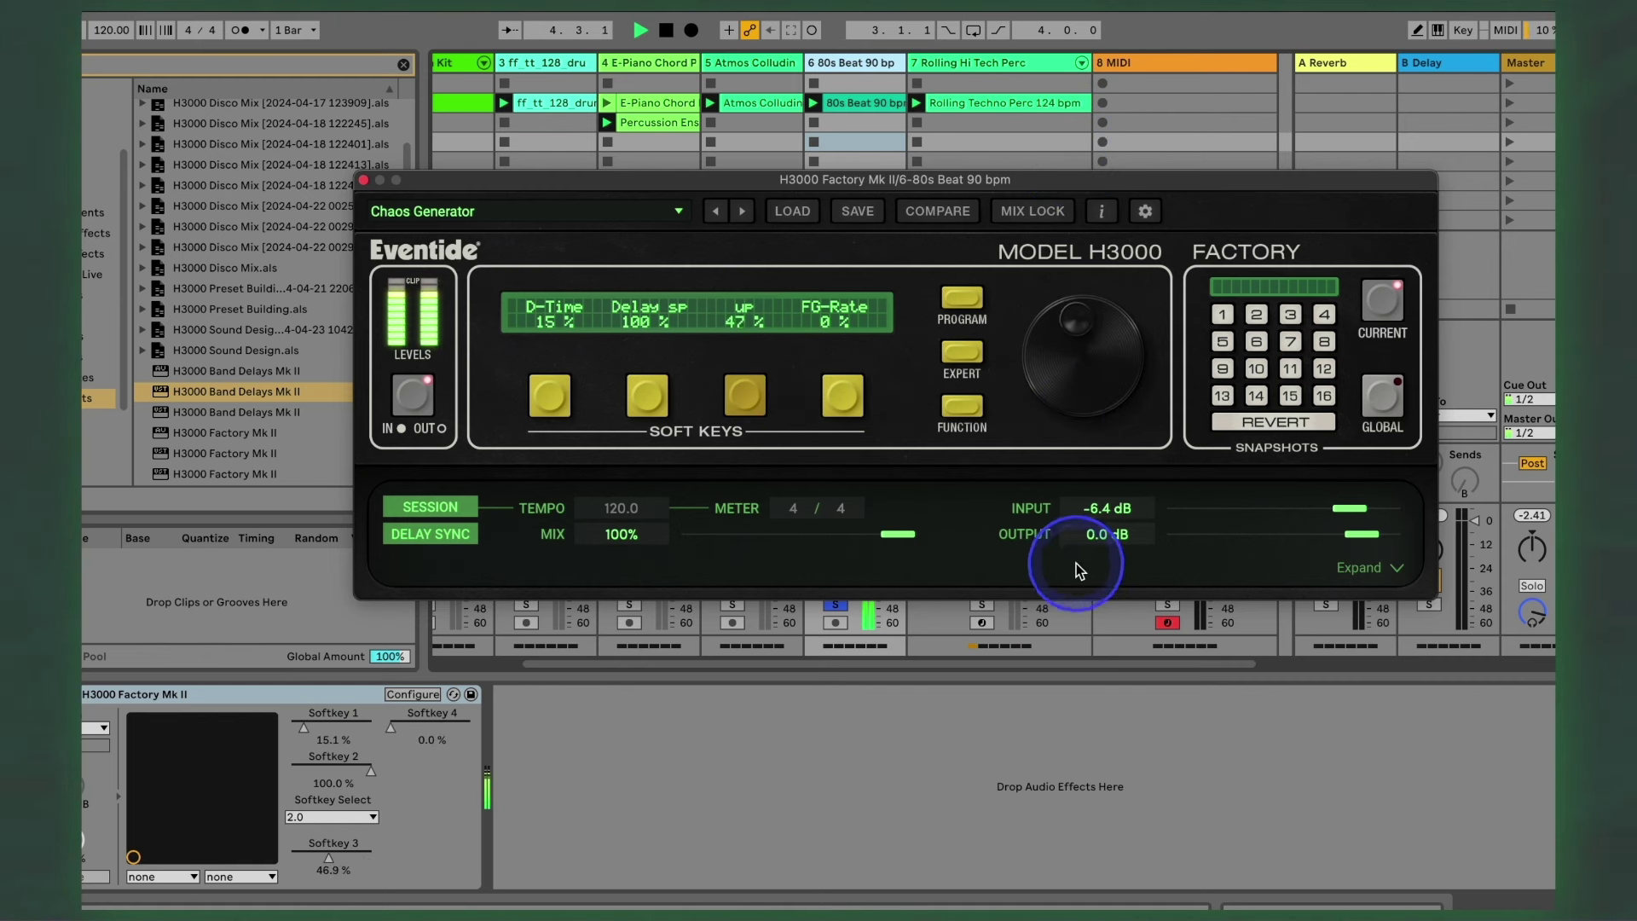
pyautogui.moveTo(1072, 626); pyautogui.dragTo(1071, 458)
# Step: Audition different D-Time amounts on the Chaos Generator and set D-Time to 42%
pyautogui.click(650, 397)
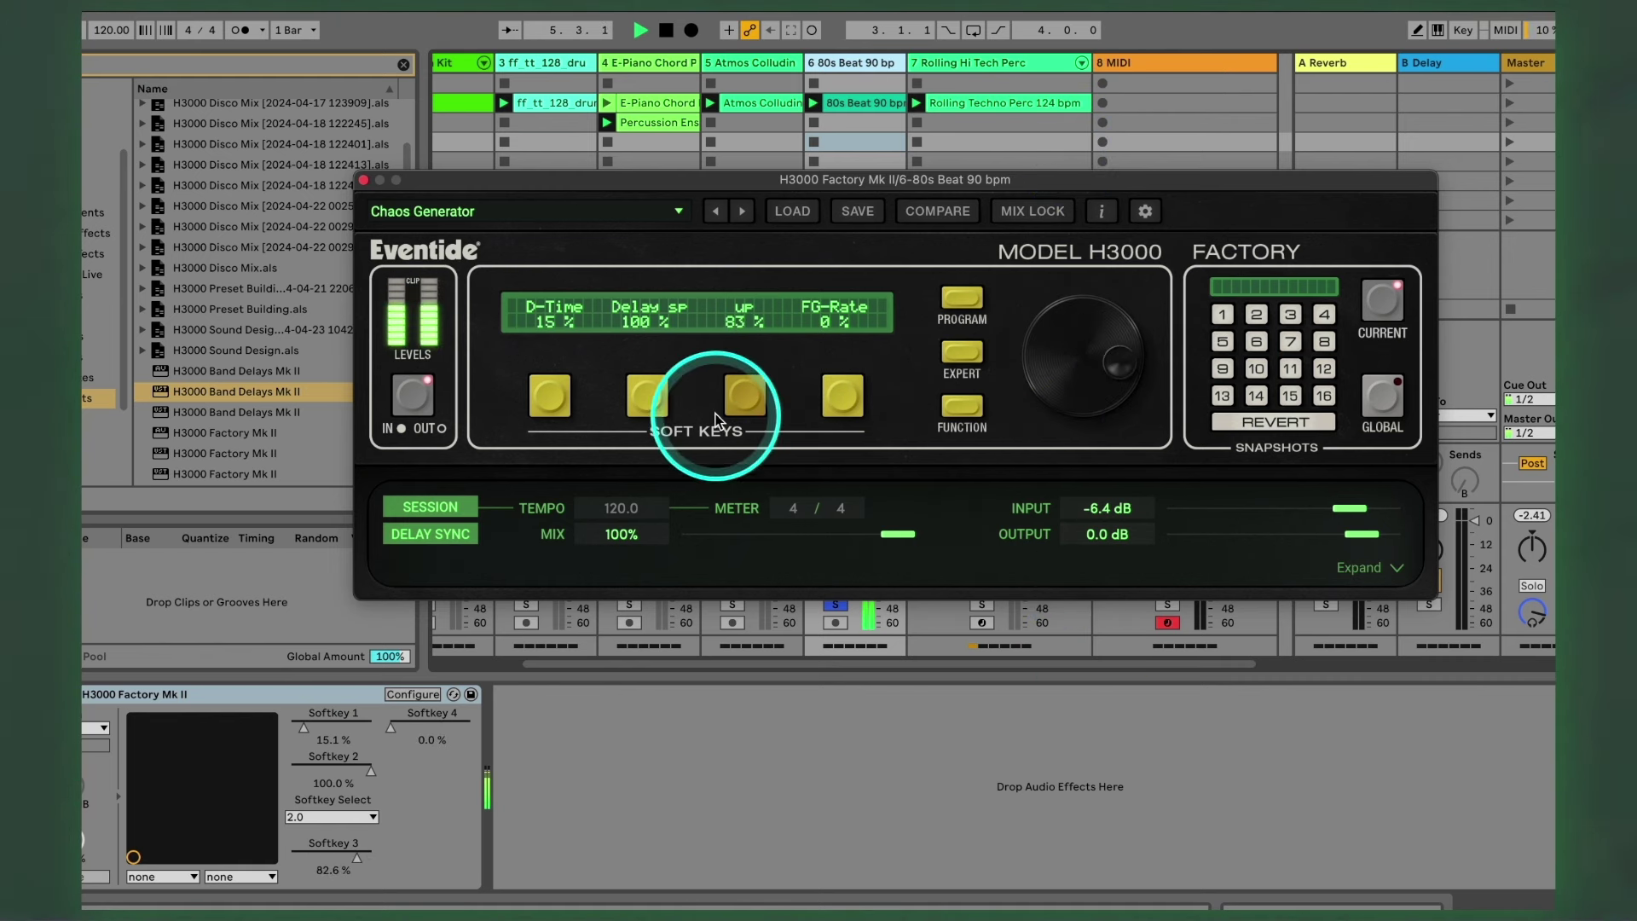
pyautogui.moveTo(1031, 358); pyautogui.dragTo(1086, 380)
pyautogui.click(742, 352)
pyautogui.click(550, 394)
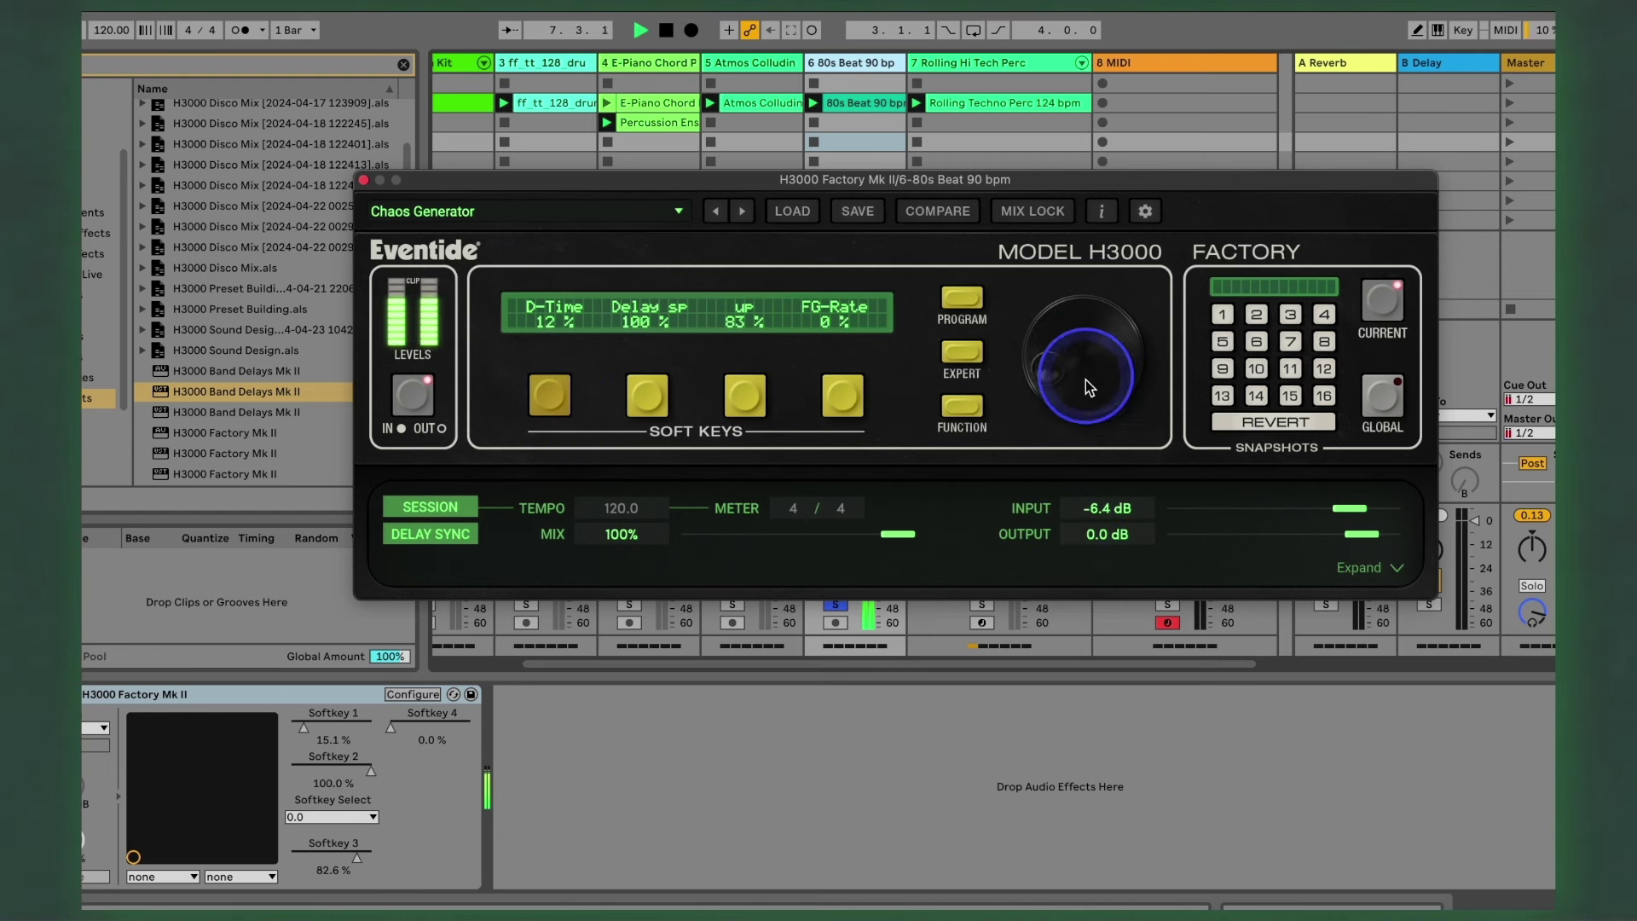
pyautogui.moveTo(1089, 295); pyautogui.dragTo(1079, 285)
# Step: Try an FG-Rate of 27% on the Chaos Generator and bring it back down to 0%
pyautogui.click(844, 392)
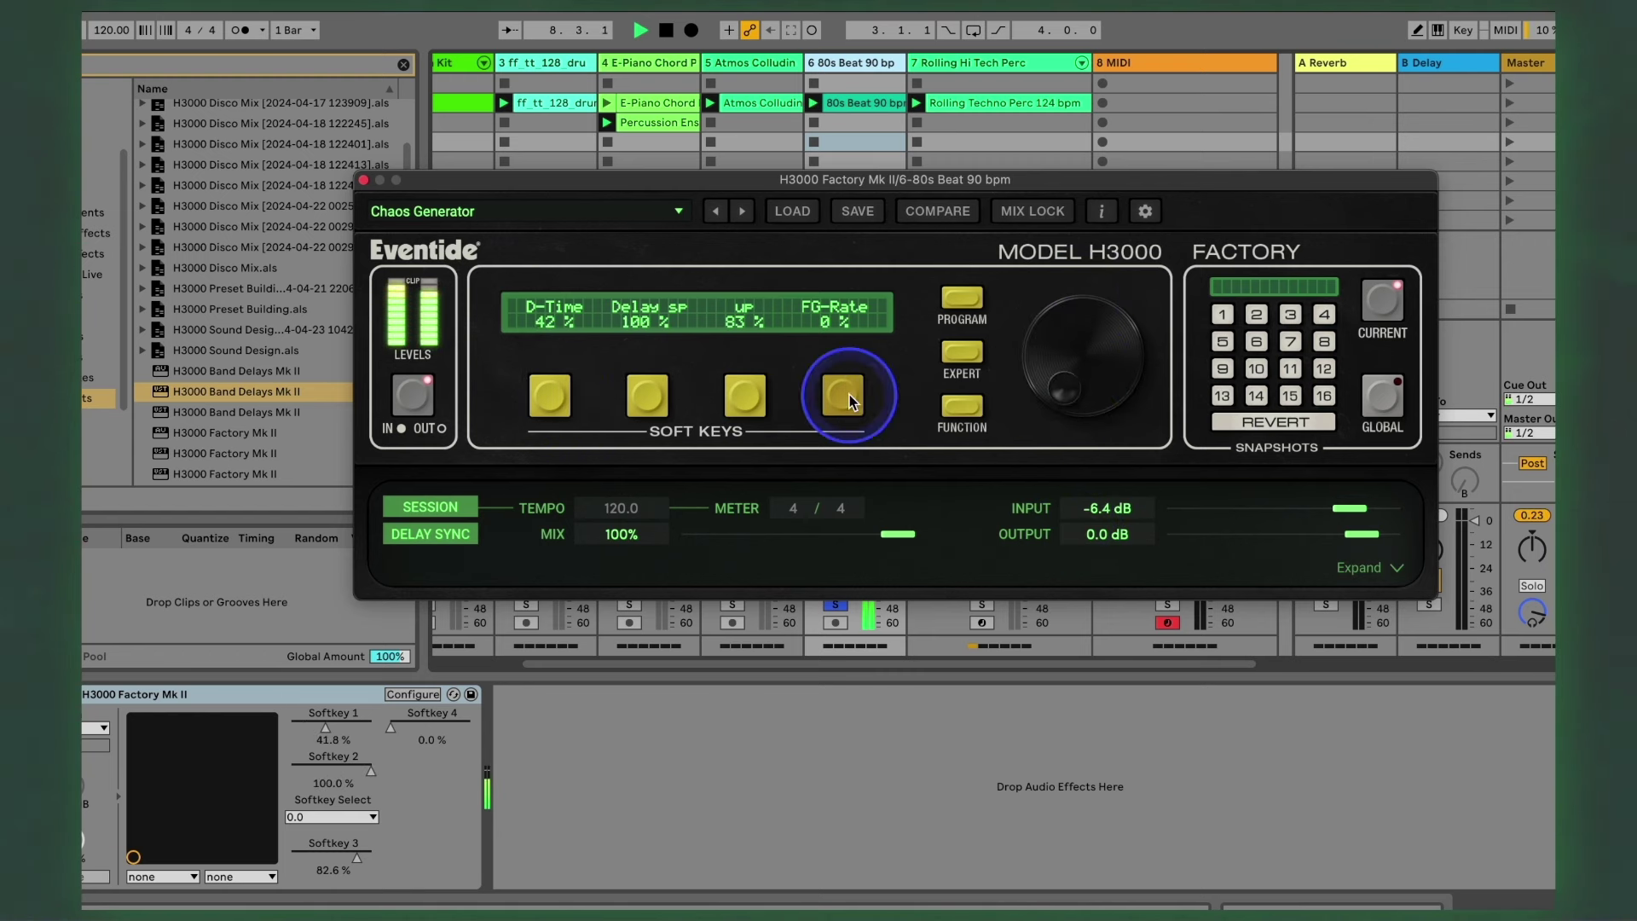
pyautogui.click(1049, 381)
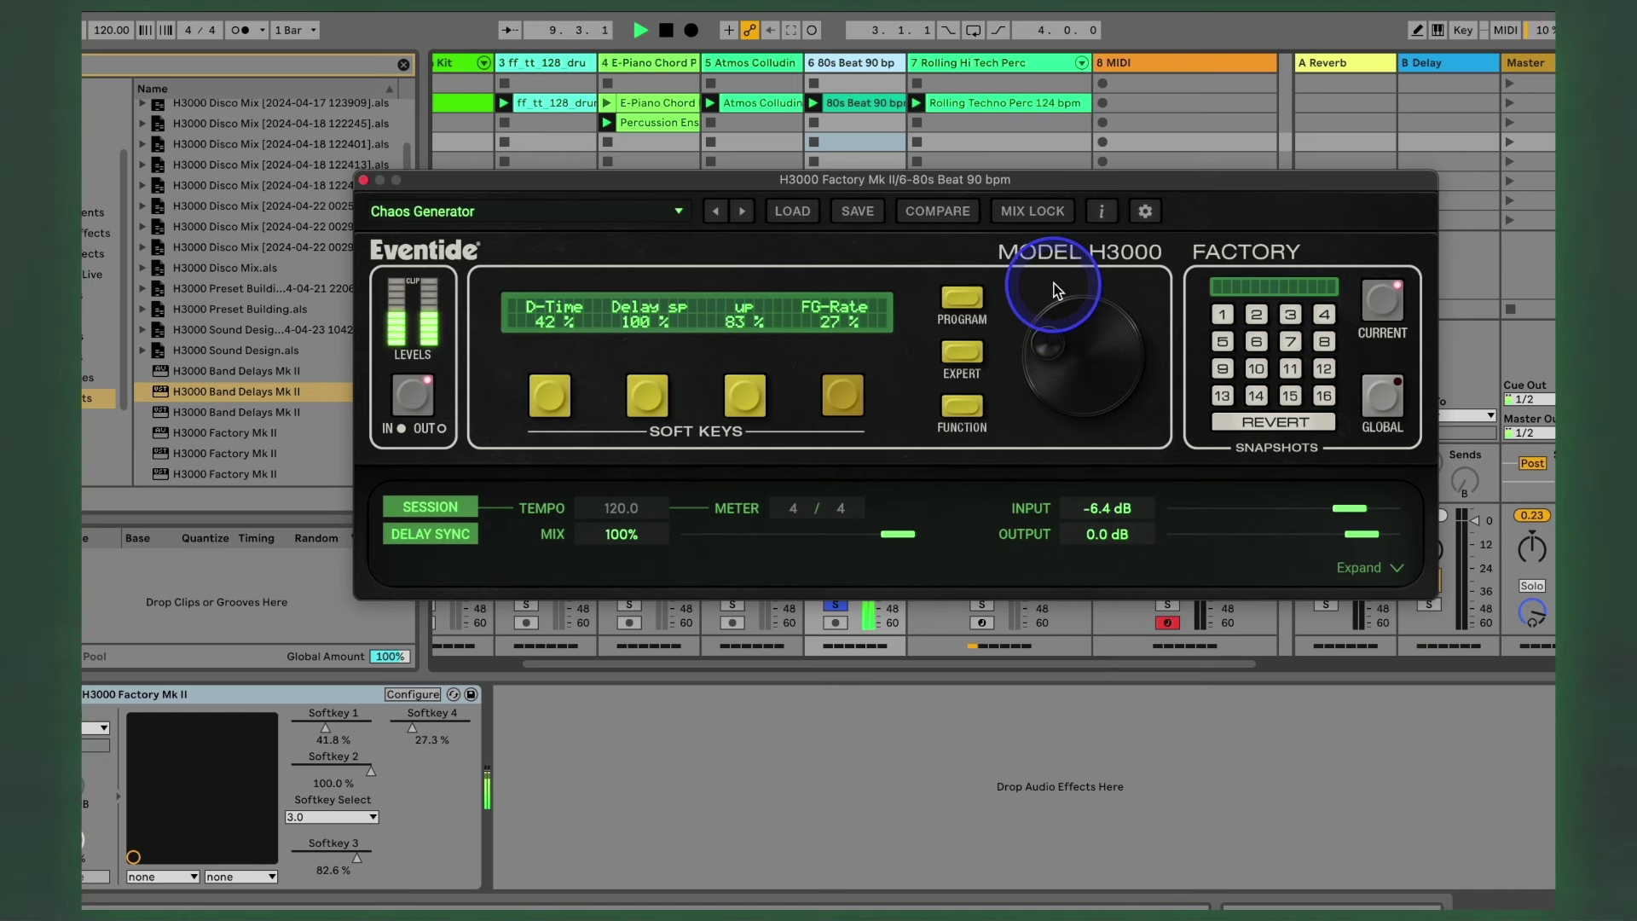
pyautogui.moveTo(1054, 283); pyautogui.dragTo(1071, 465)
pyautogui.click(800, 391)
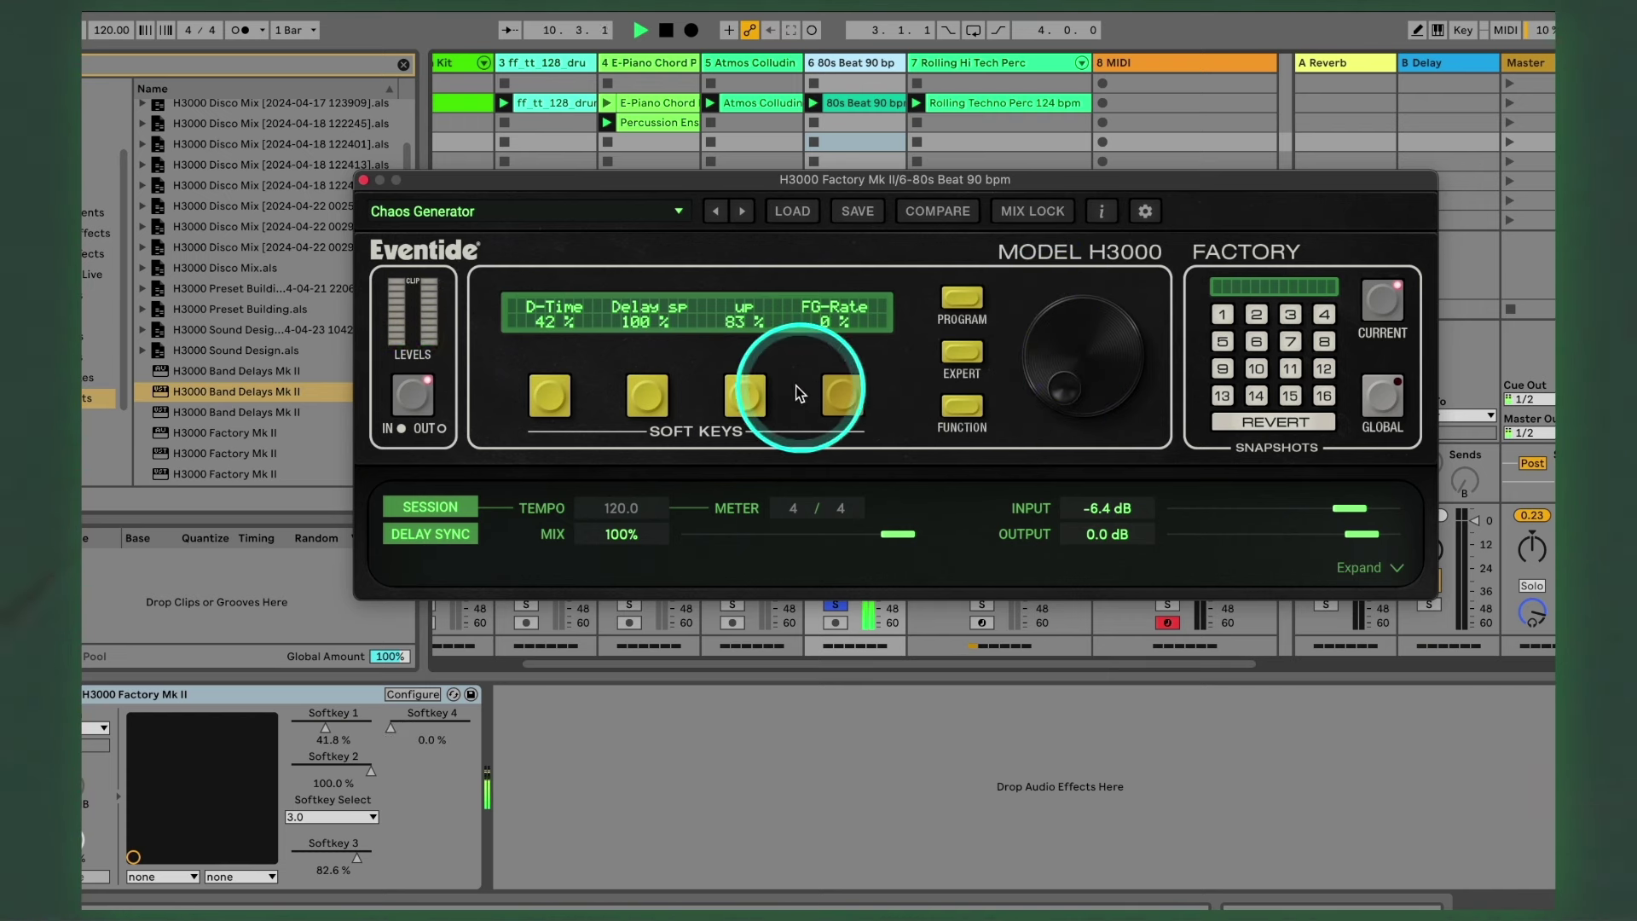
# Step: On the 80s Beat track's Chaos Generator, set up to 29%, Delay sp to 31% and FG-Rate to 45%
pyautogui.moveTo(1057, 299); pyautogui.dragTo(1052, 468)
pyautogui.click(641, 394)
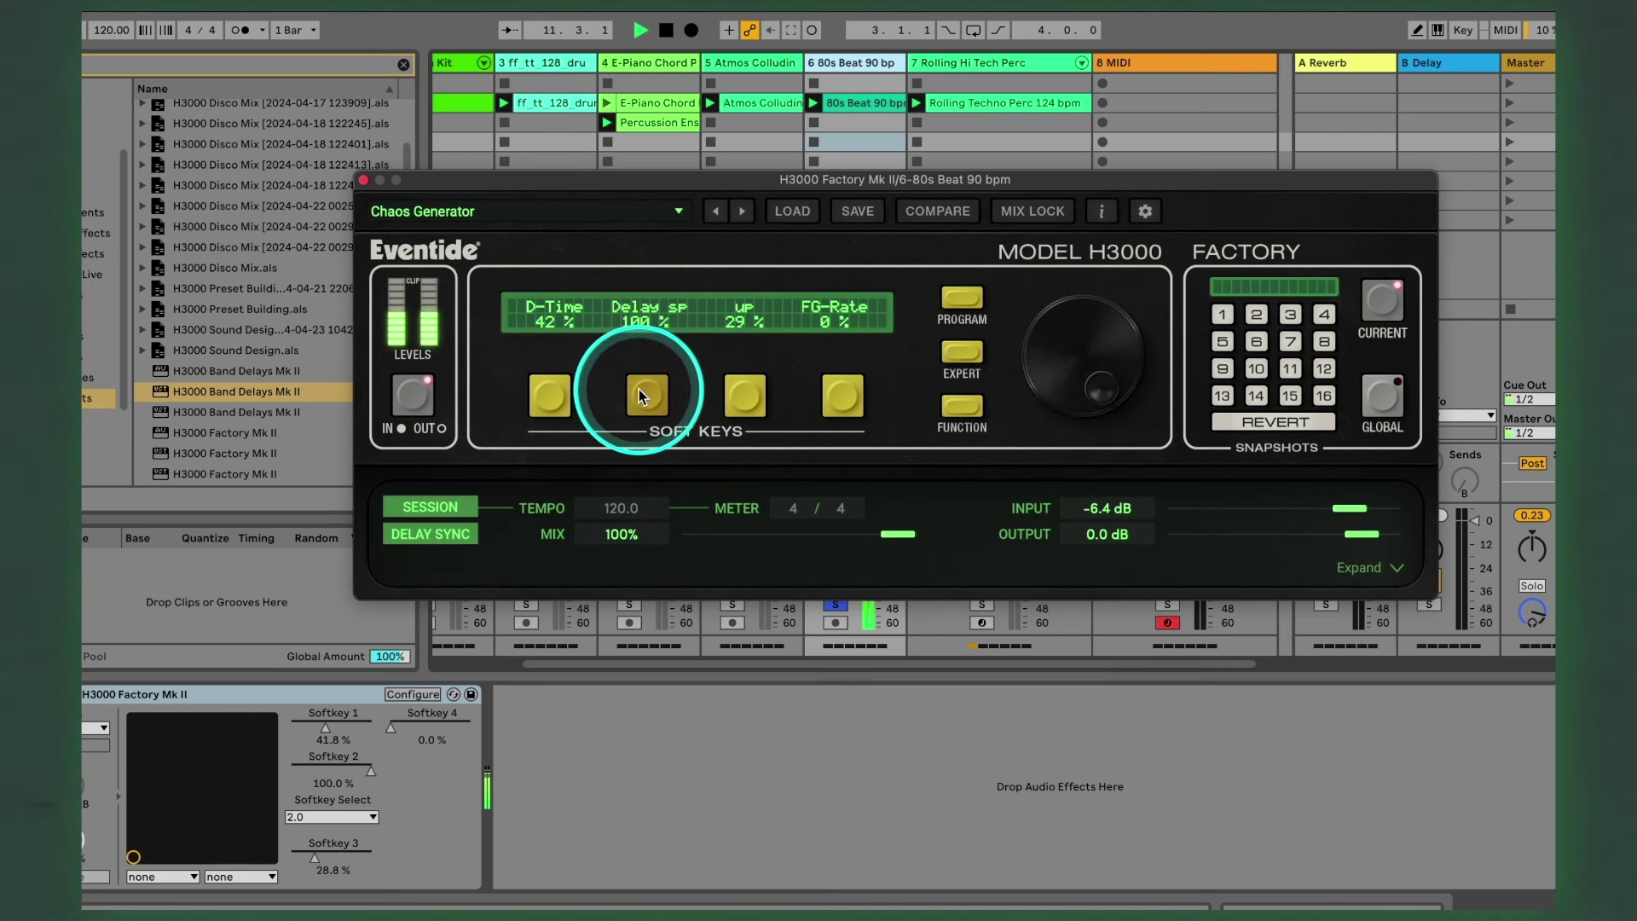
pyautogui.moveTo(1076, 358); pyautogui.dragTo(1081, 468)
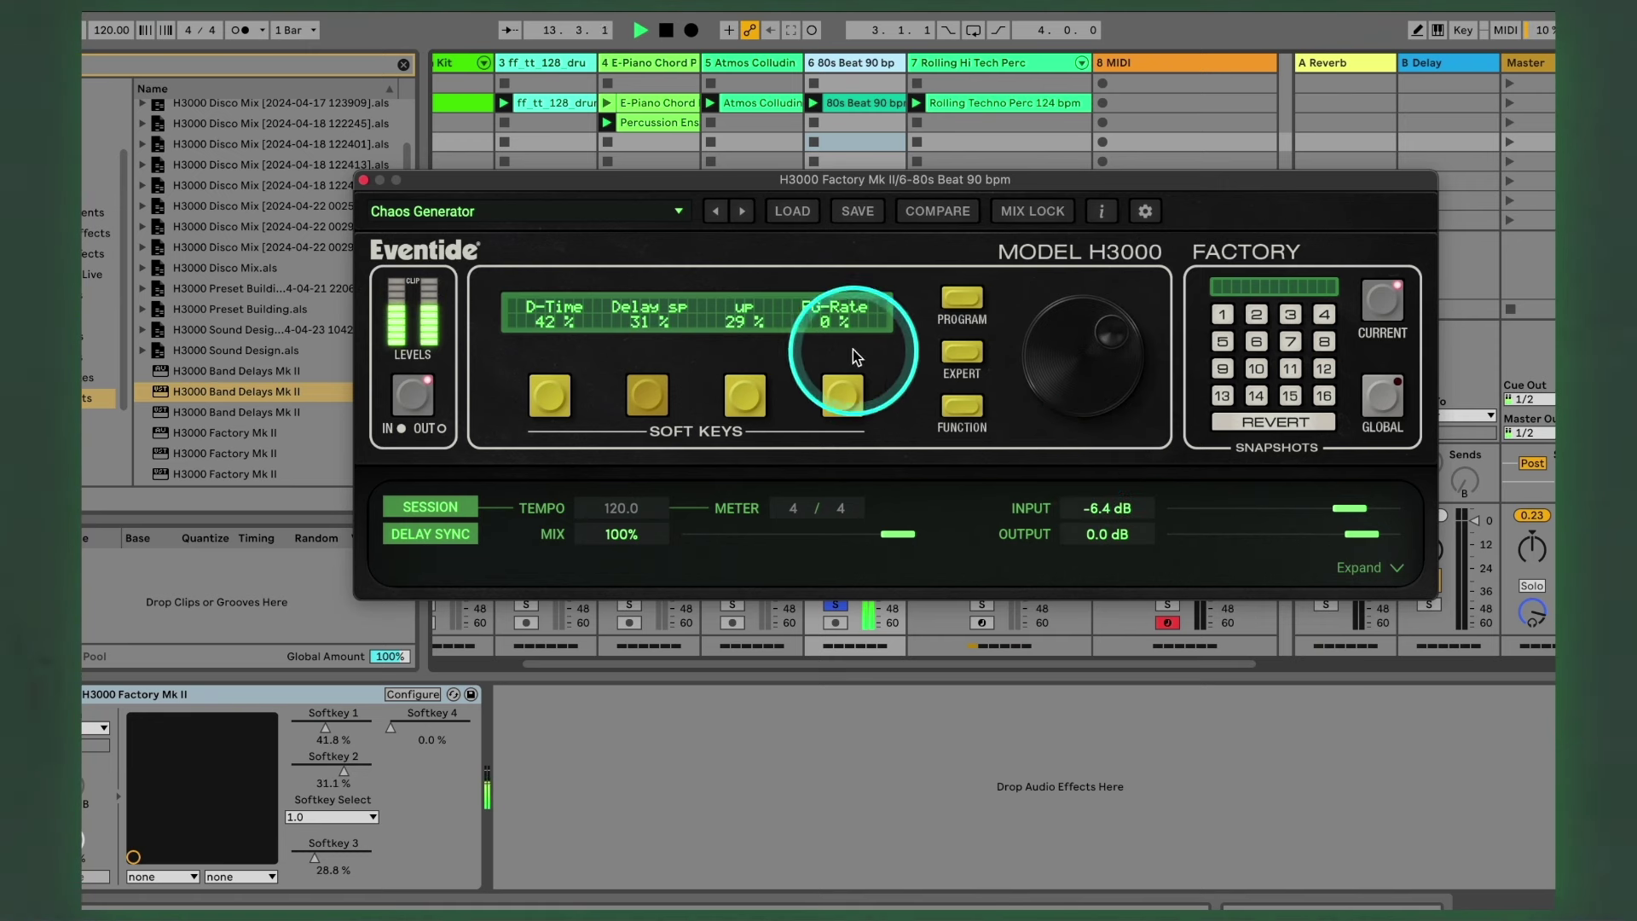
pyautogui.click(843, 394)
pyautogui.moveTo(1045, 341); pyautogui.dragTo(1036, 209)
# Step: Raise the Chaos Generator's up and Delay sp to 100% and reduce D-Time to 15% and FG-Rate to 5%
pyautogui.click(744, 394)
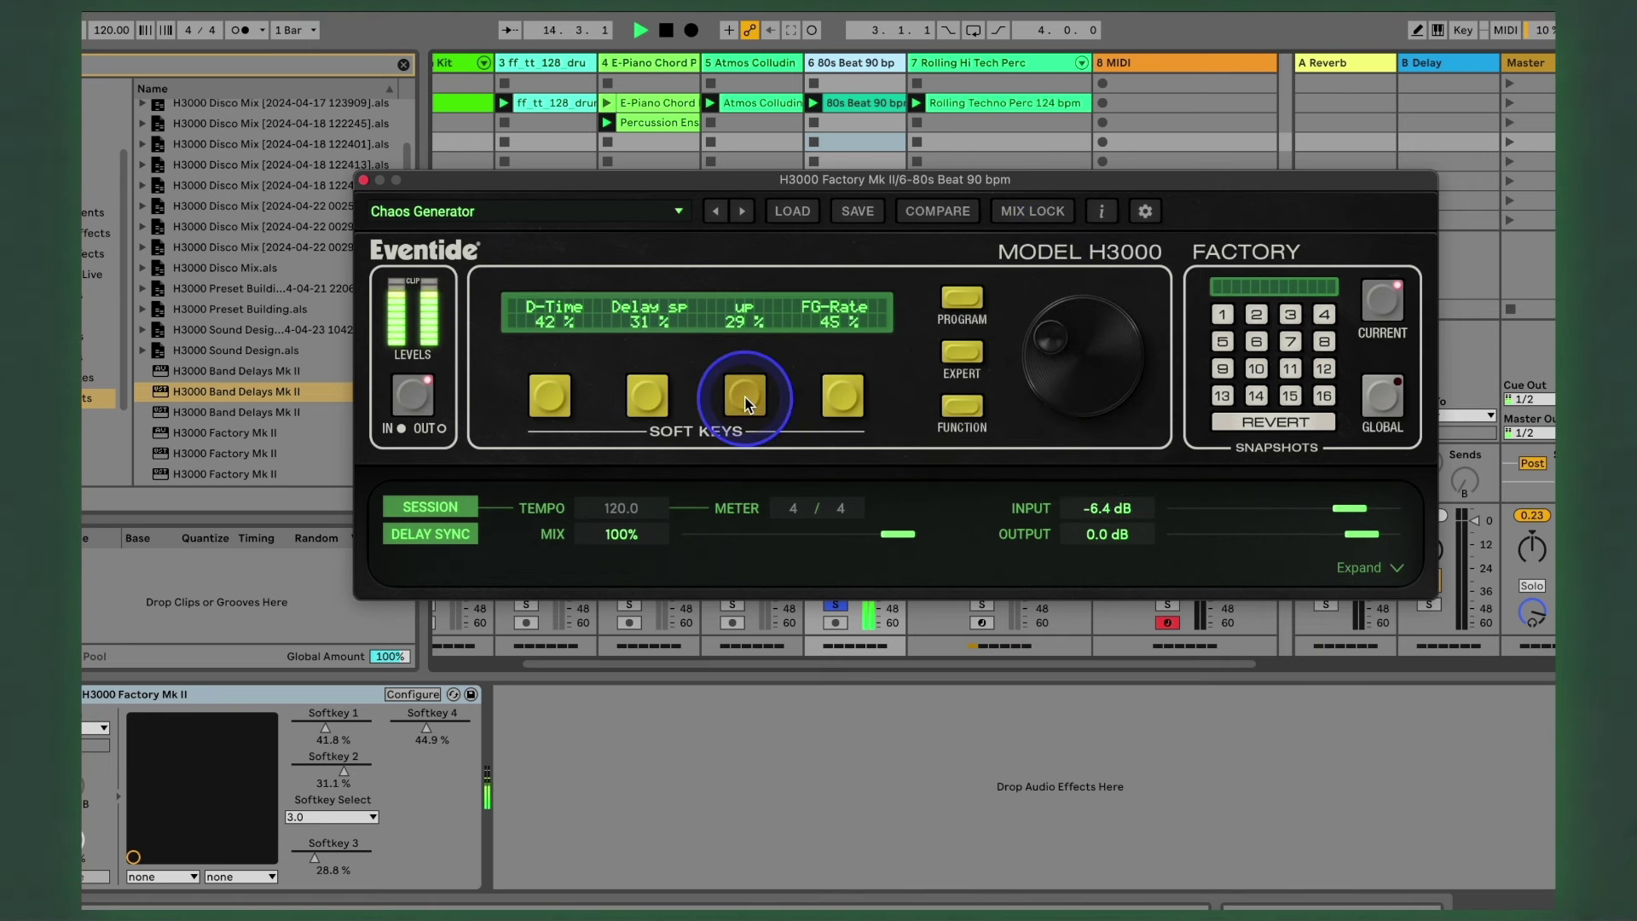
pyautogui.moveTo(1016, 338); pyautogui.dragTo(1005, 164)
pyautogui.click(559, 391)
pyautogui.click(747, 218)
pyautogui.click(885, 316)
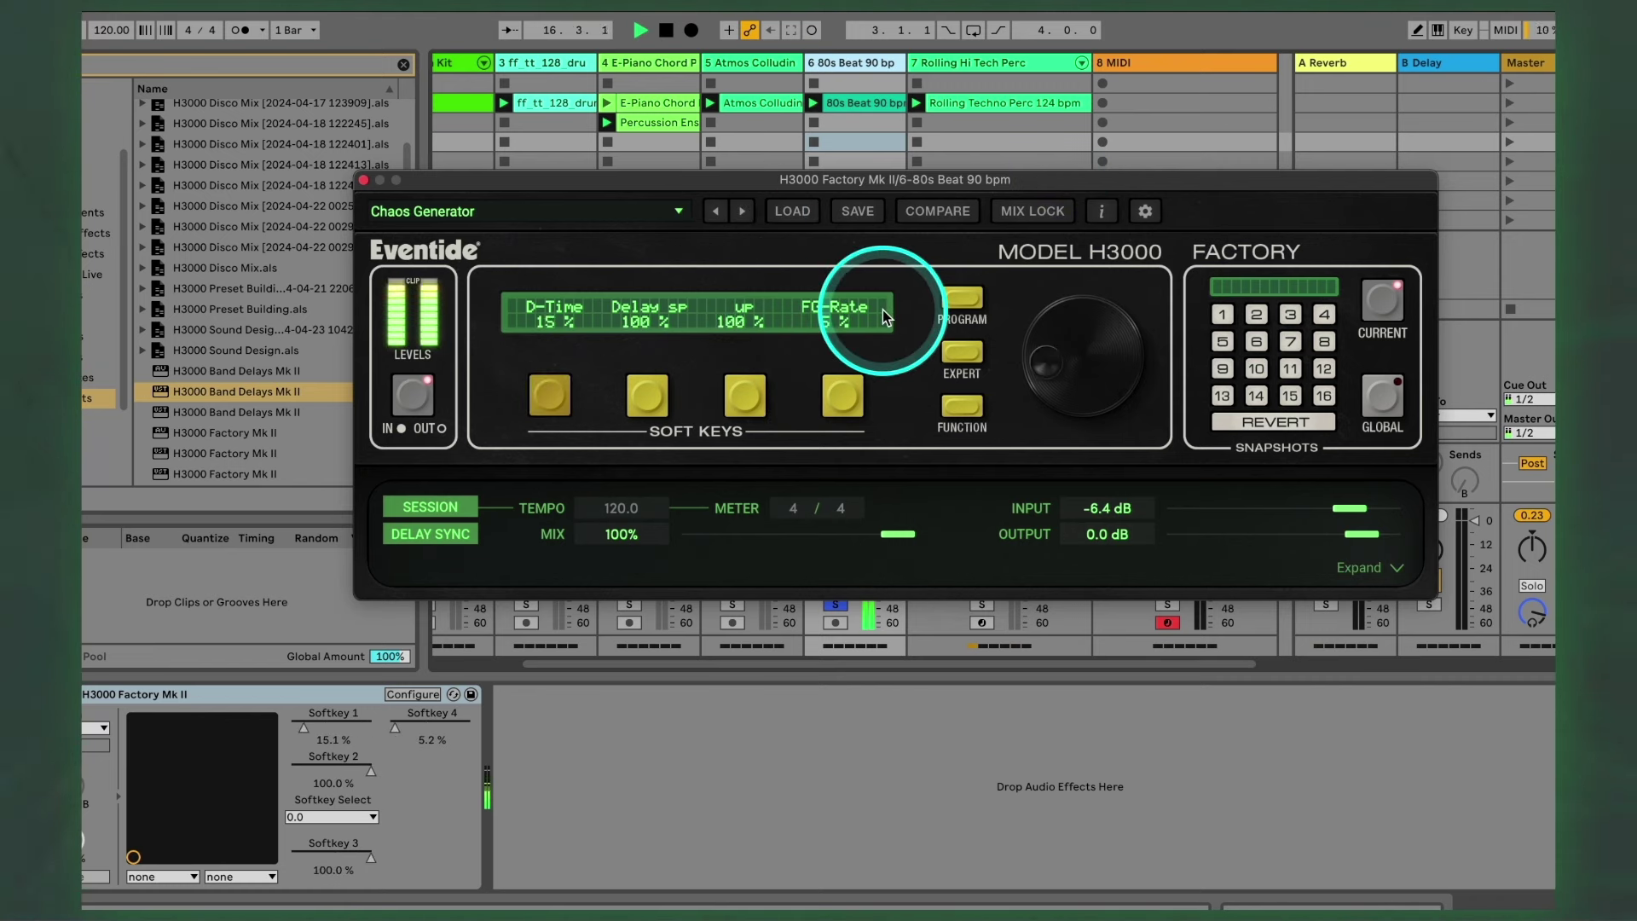
# Step: On the Atmos Colluding track's Chaos Generator, set D-Time to 0% and Delay sp to 67%
pyautogui.click(747, 266)
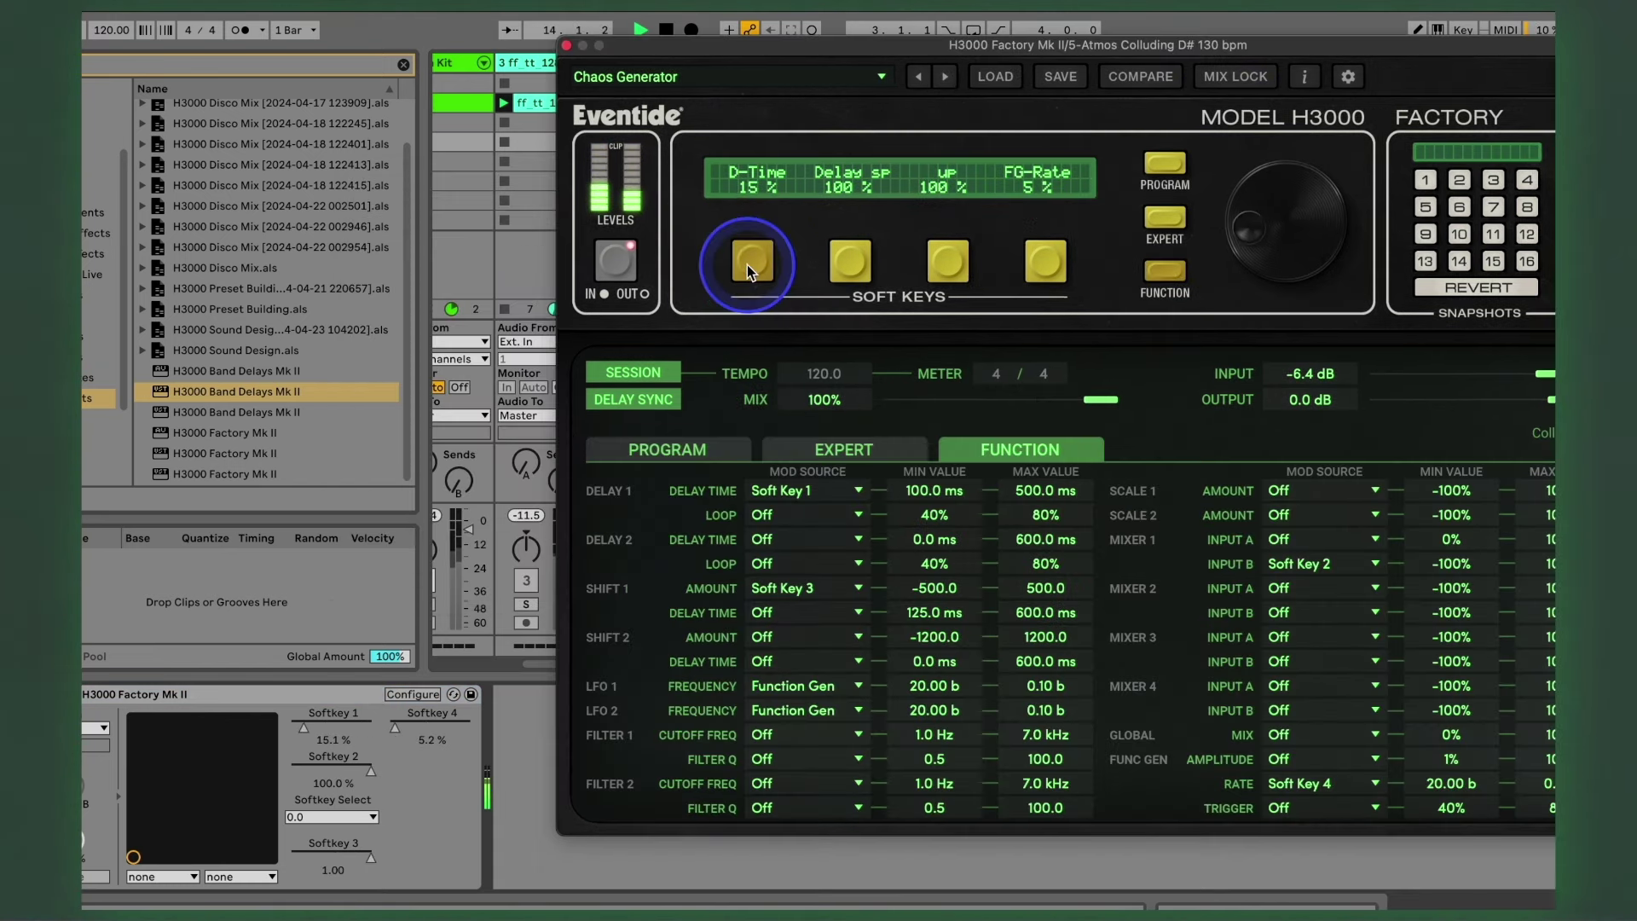
pyautogui.moveTo(1246, 276); pyautogui.dragTo(1307, 304)
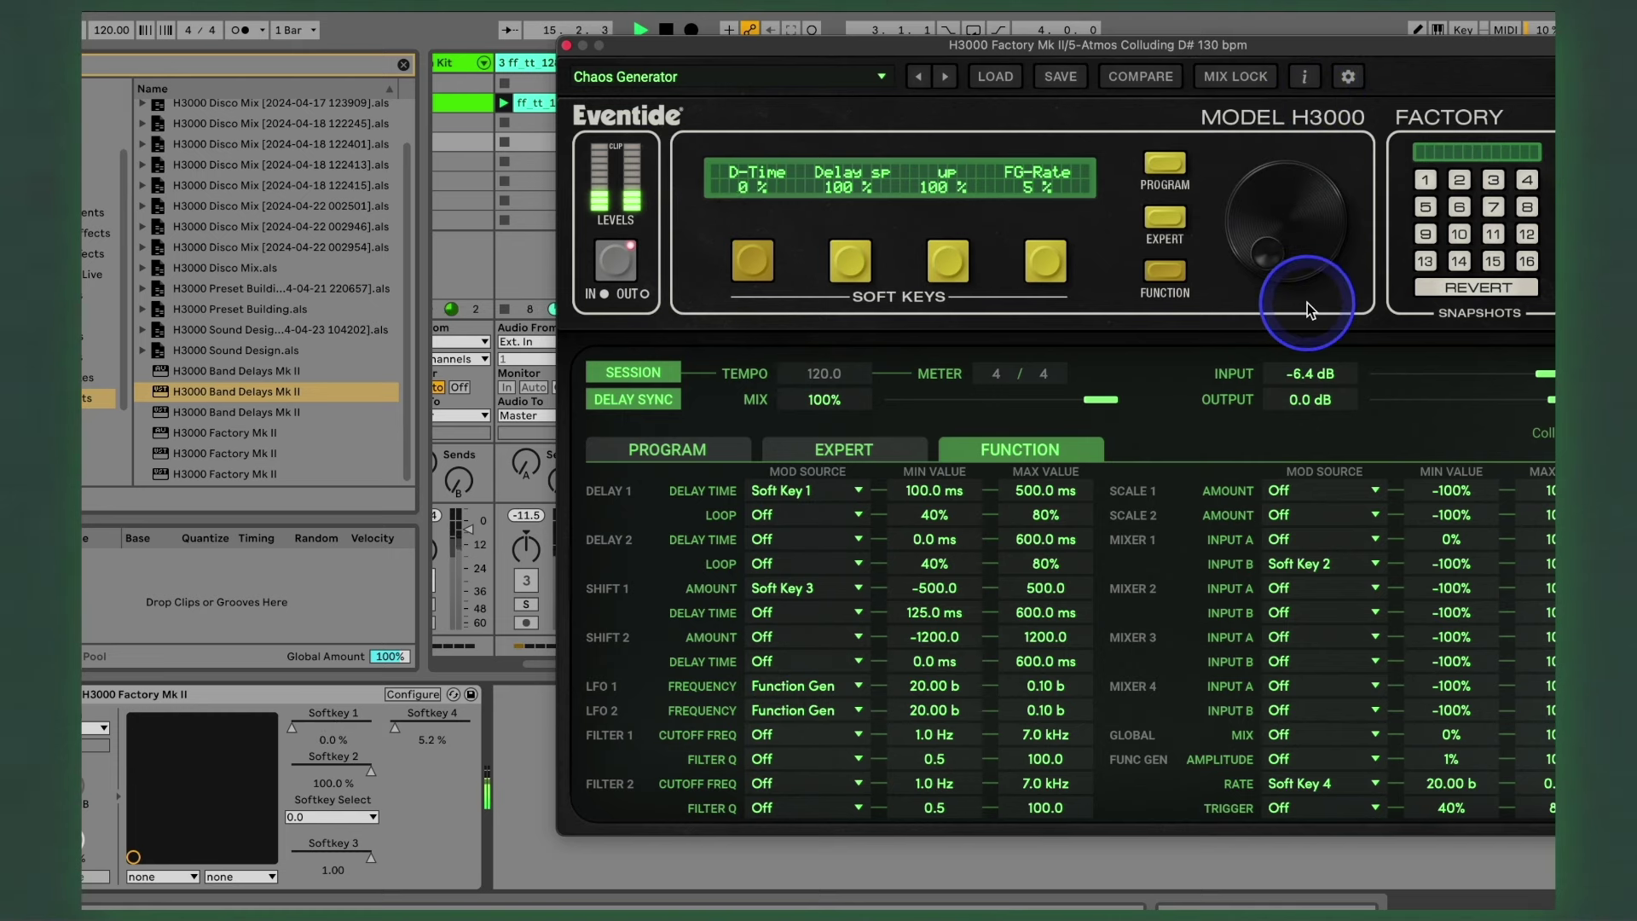
pyautogui.click(921, 250)
pyautogui.moveTo(1268, 247); pyautogui.dragTo(1277, 213)
pyautogui.moveTo(1258, 45); pyautogui.dragTo(1131, 45)
pyautogui.moveTo(1139, 299); pyautogui.dragTo(1157, 49)
# Step: Sweep the Chaos Generator's up parameter through about 51% and try a lower overall mix on the Atmos Colluding track
pyautogui.click(821, 258)
pyautogui.moveTo(1141, 236); pyautogui.dragTo(1142, 405)
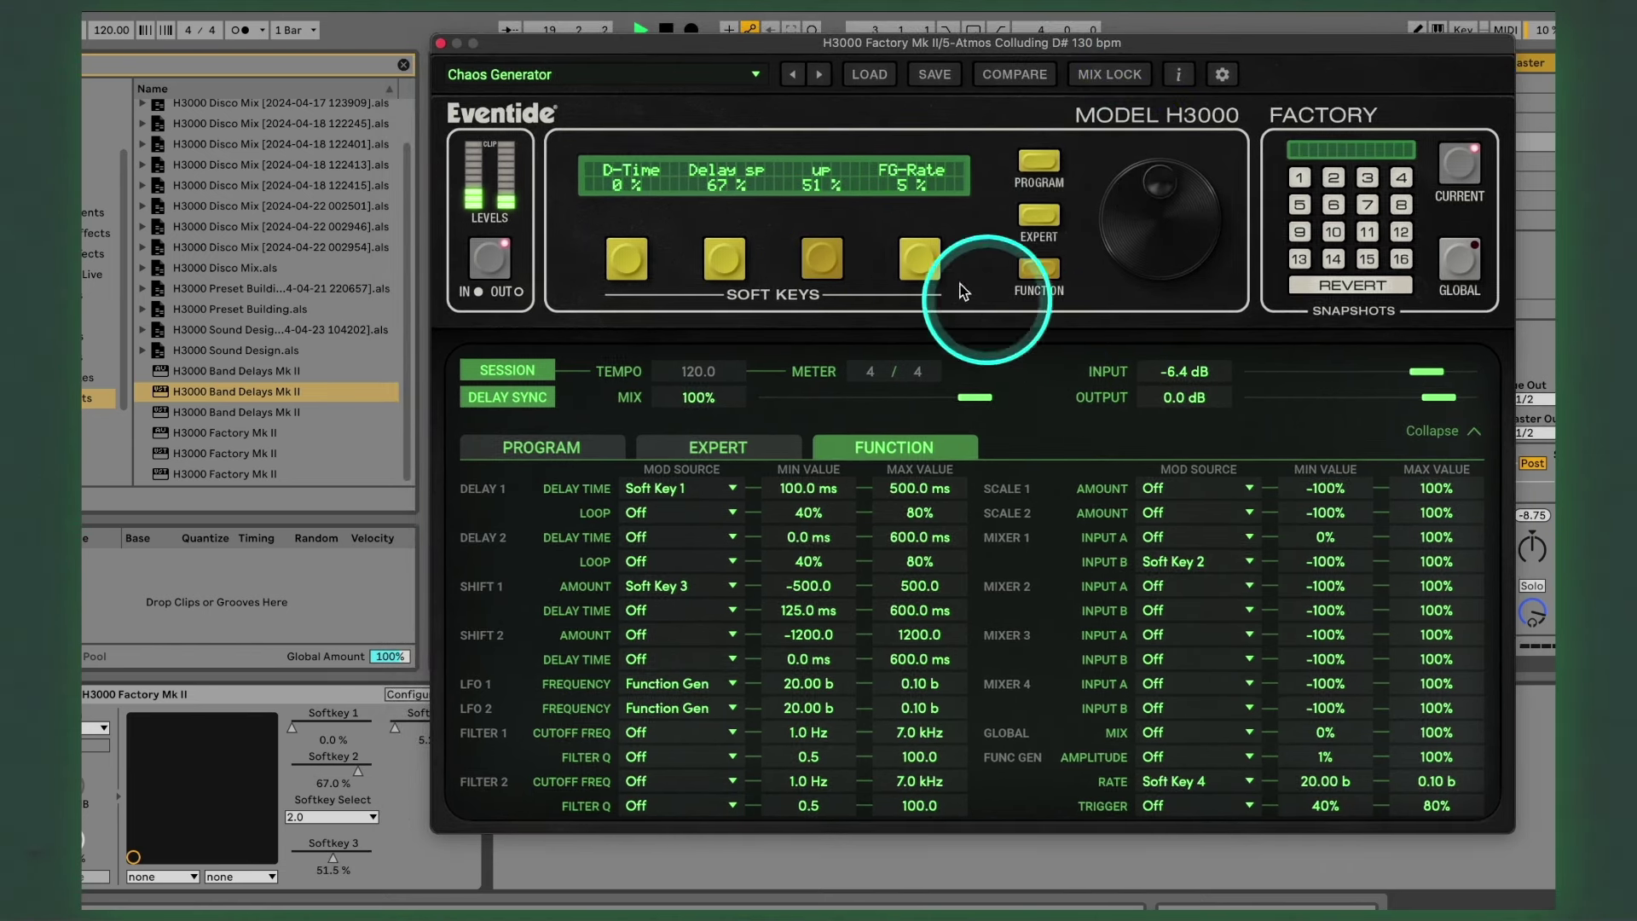
pyautogui.moveTo(1159, 234); pyautogui.dragTo(1151, 183)
pyautogui.moveTo(958, 395); pyautogui.dragTo(764, 406)
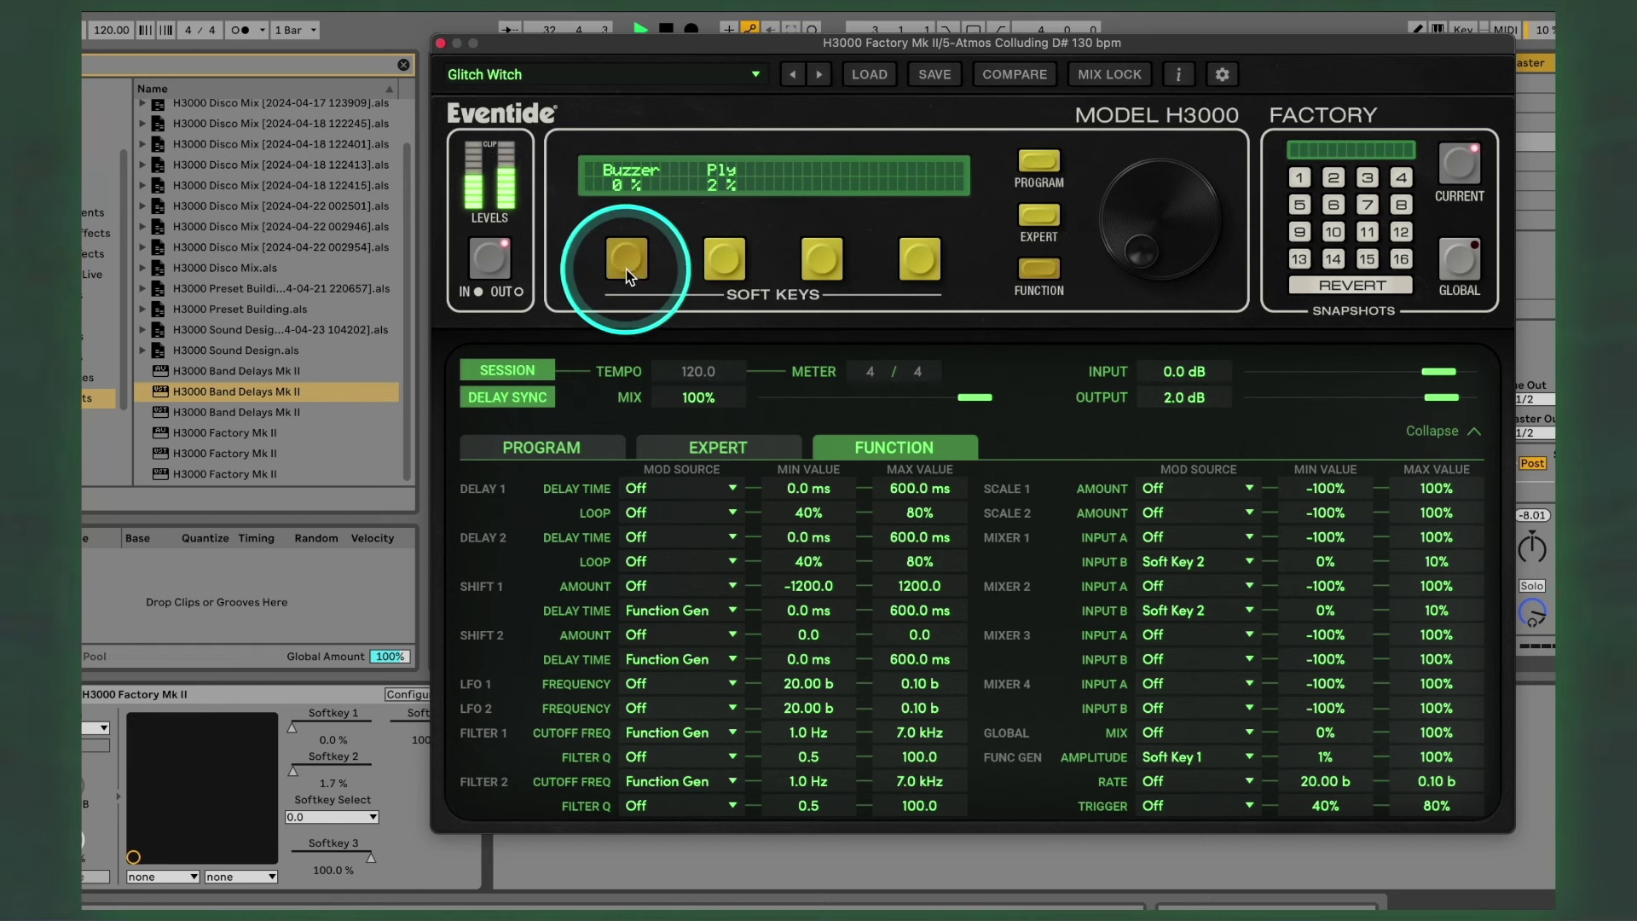
# Step: On the Atmos Colluding track's Glitch Witch preset, raise Ply to 38% and Buzzer to 96%
pyautogui.moveTo(1189, 266); pyautogui.dragTo(1179, 124)
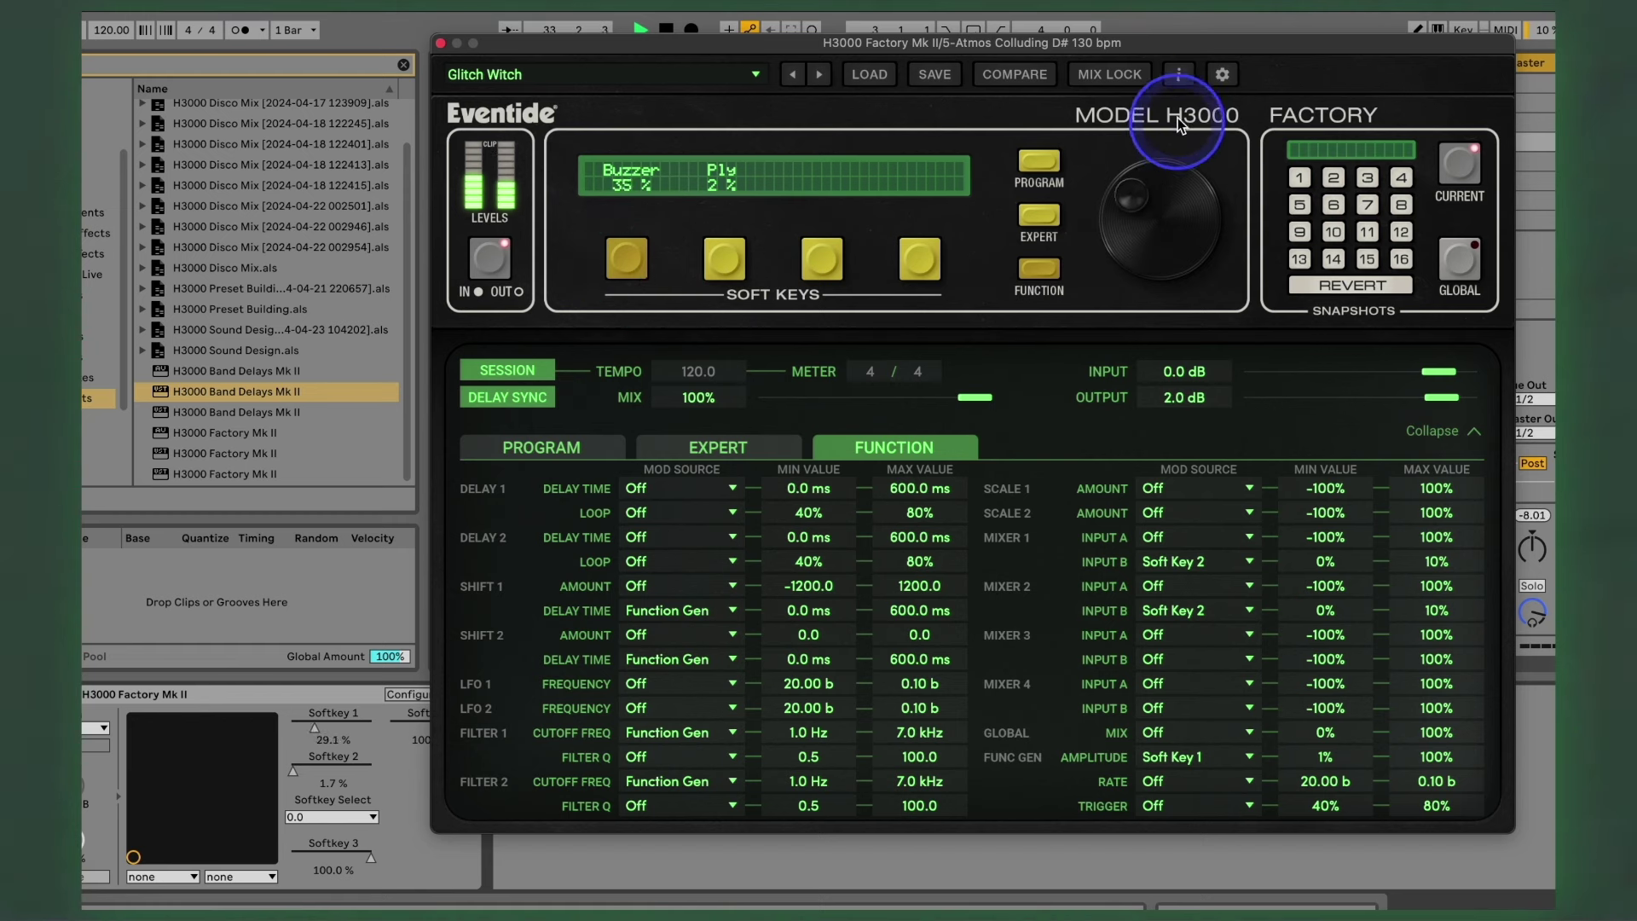
pyautogui.moveTo(1108, 205); pyautogui.dragTo(1179, 15)
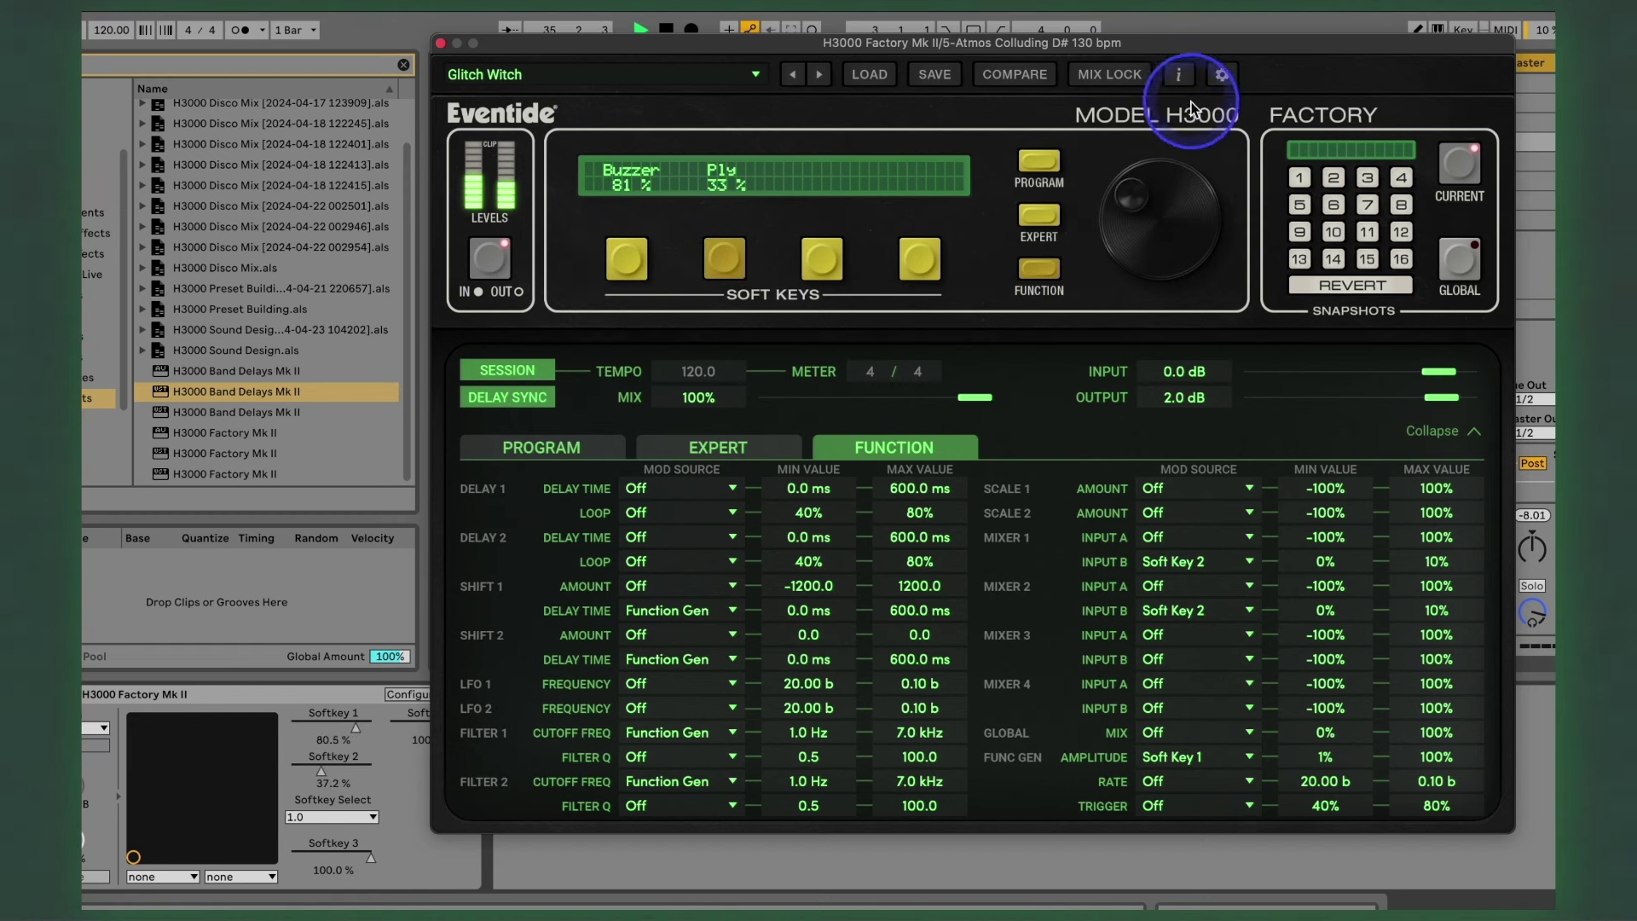
pyautogui.click(627, 258)
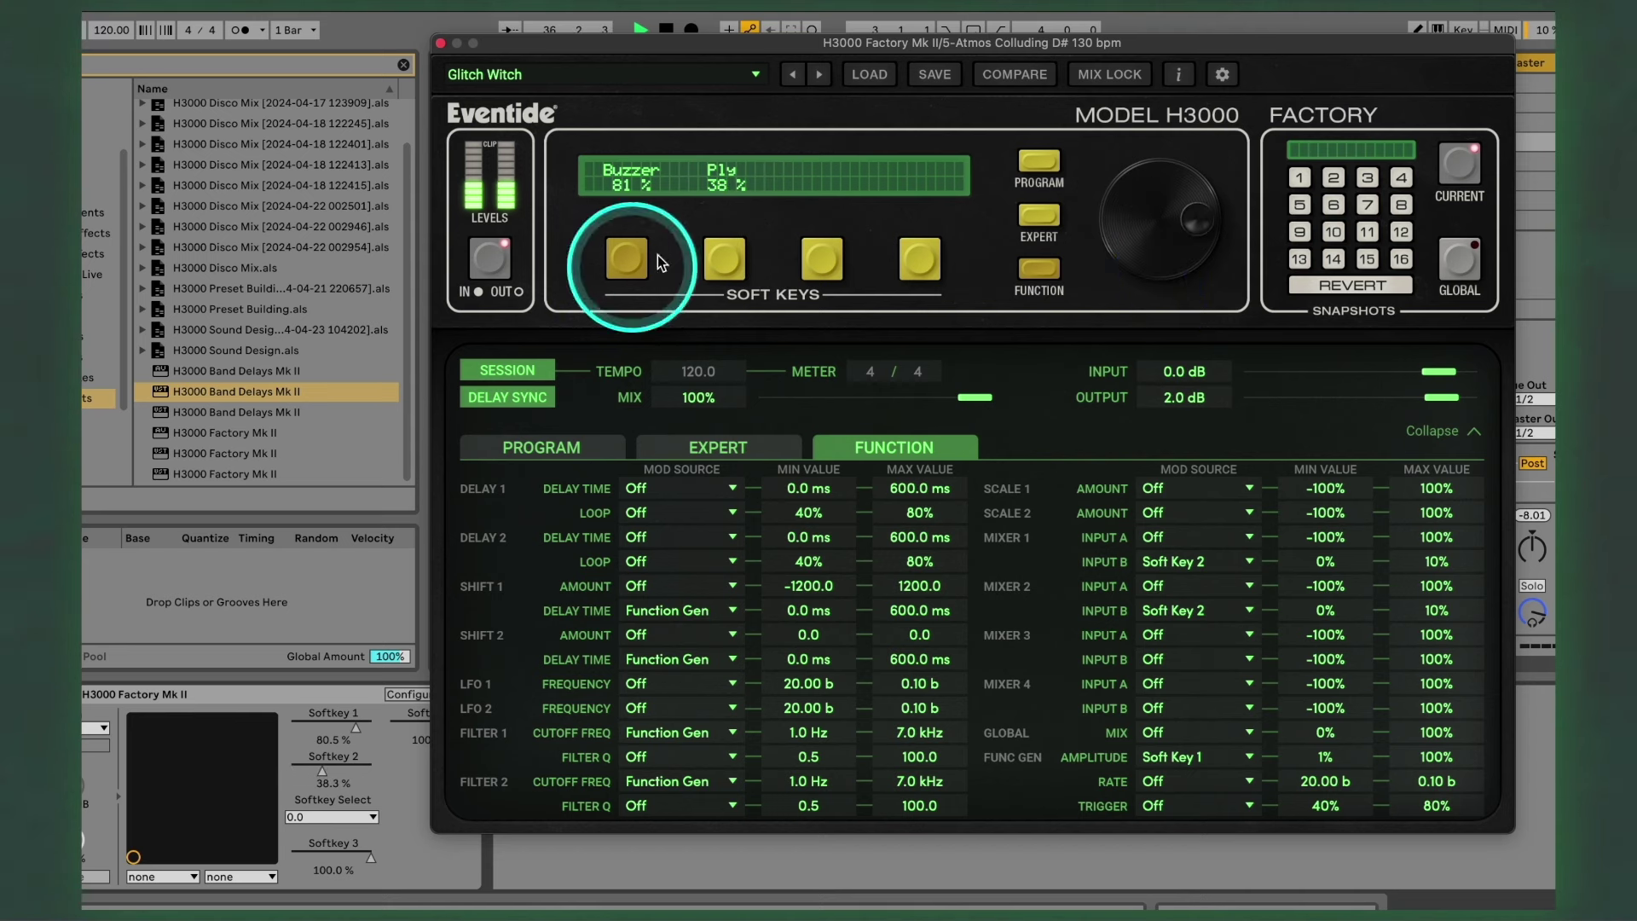
pyautogui.moveTo(1128, 225); pyautogui.dragTo(1141, 101)
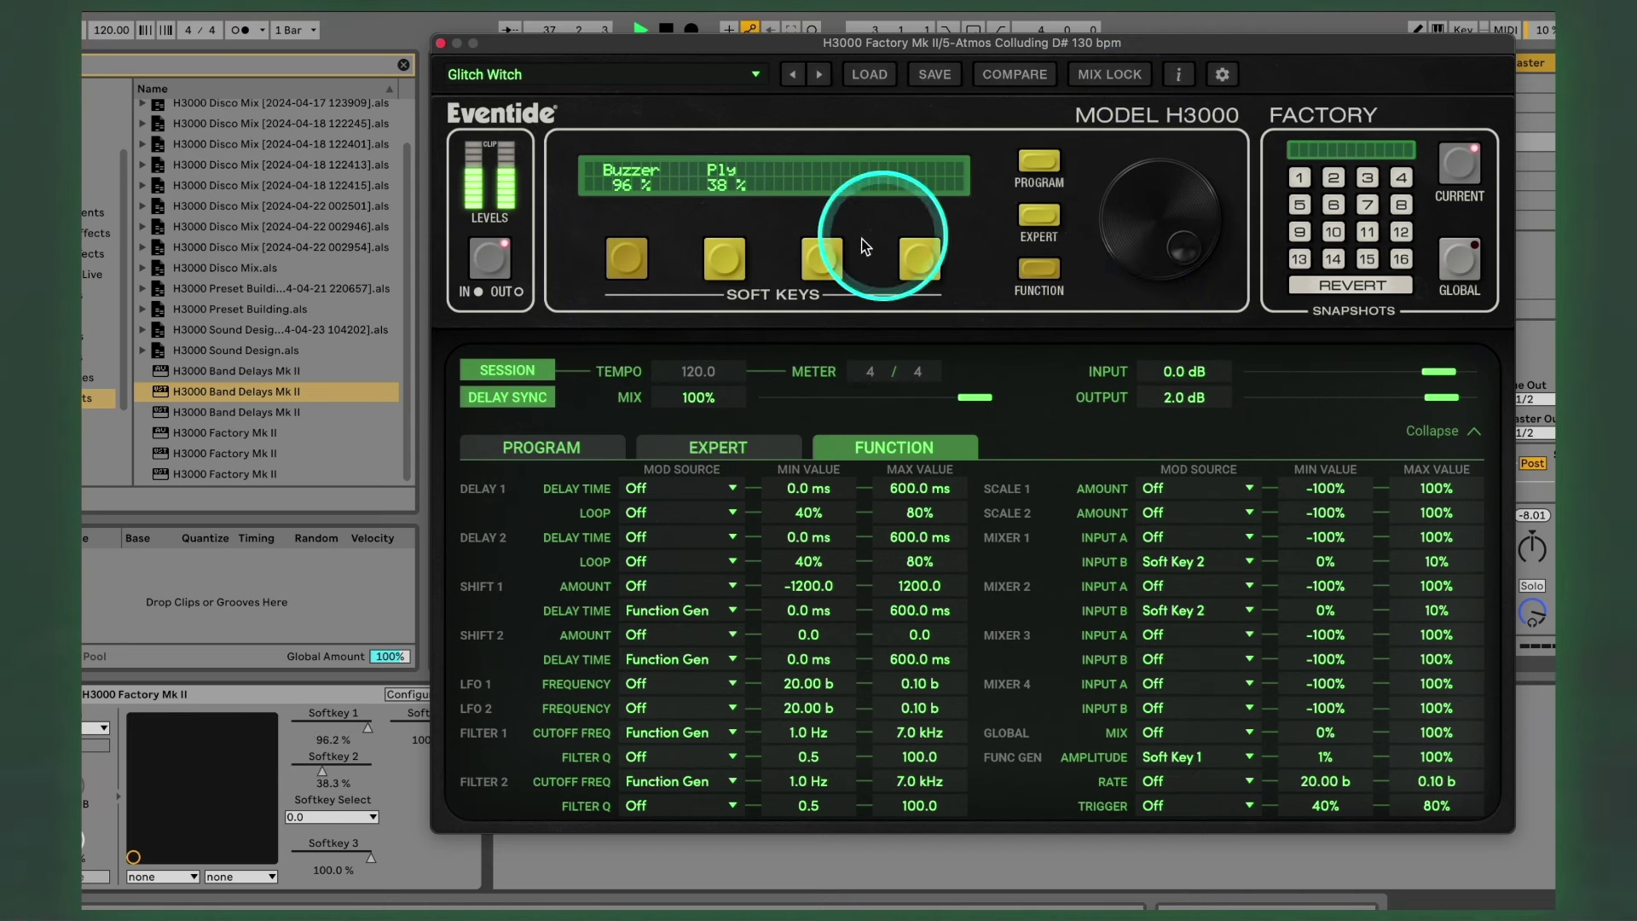
# Step: Lower Glitch Witch's Ply to 0% and try a reduced overall mix against the full 100%
pyautogui.click(724, 258)
pyautogui.moveTo(1143, 223); pyautogui.dragTo(1153, 368)
pyautogui.moveTo(974, 398); pyautogui.dragTo(848, 407)
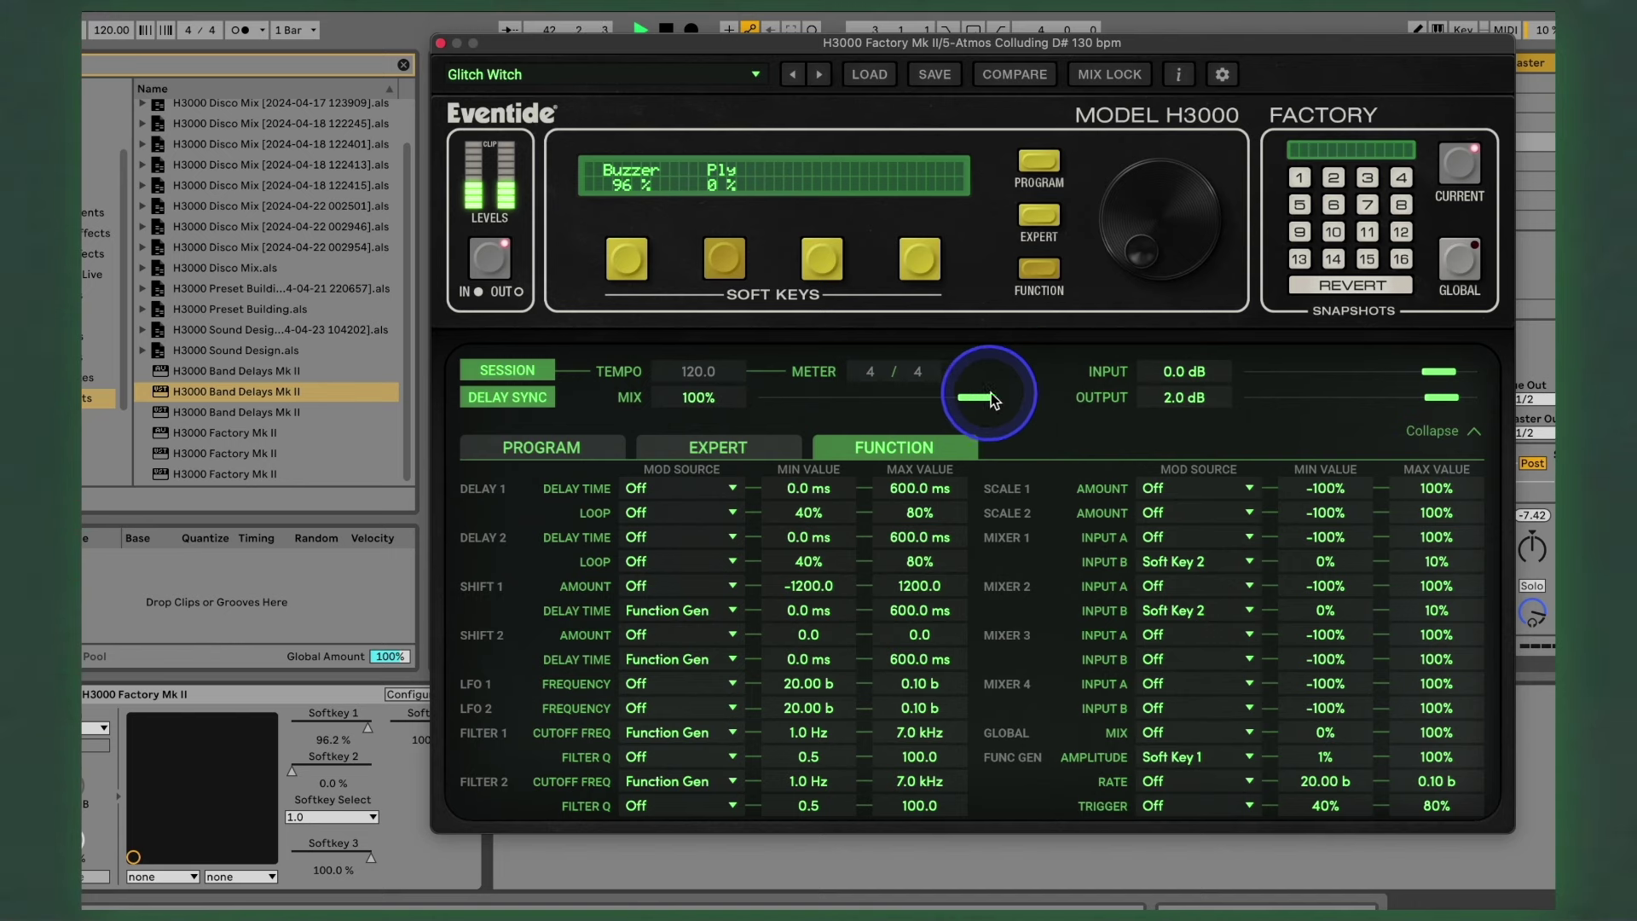
pyautogui.moveTo(1138, 205); pyautogui.dragTo(1138, 147)
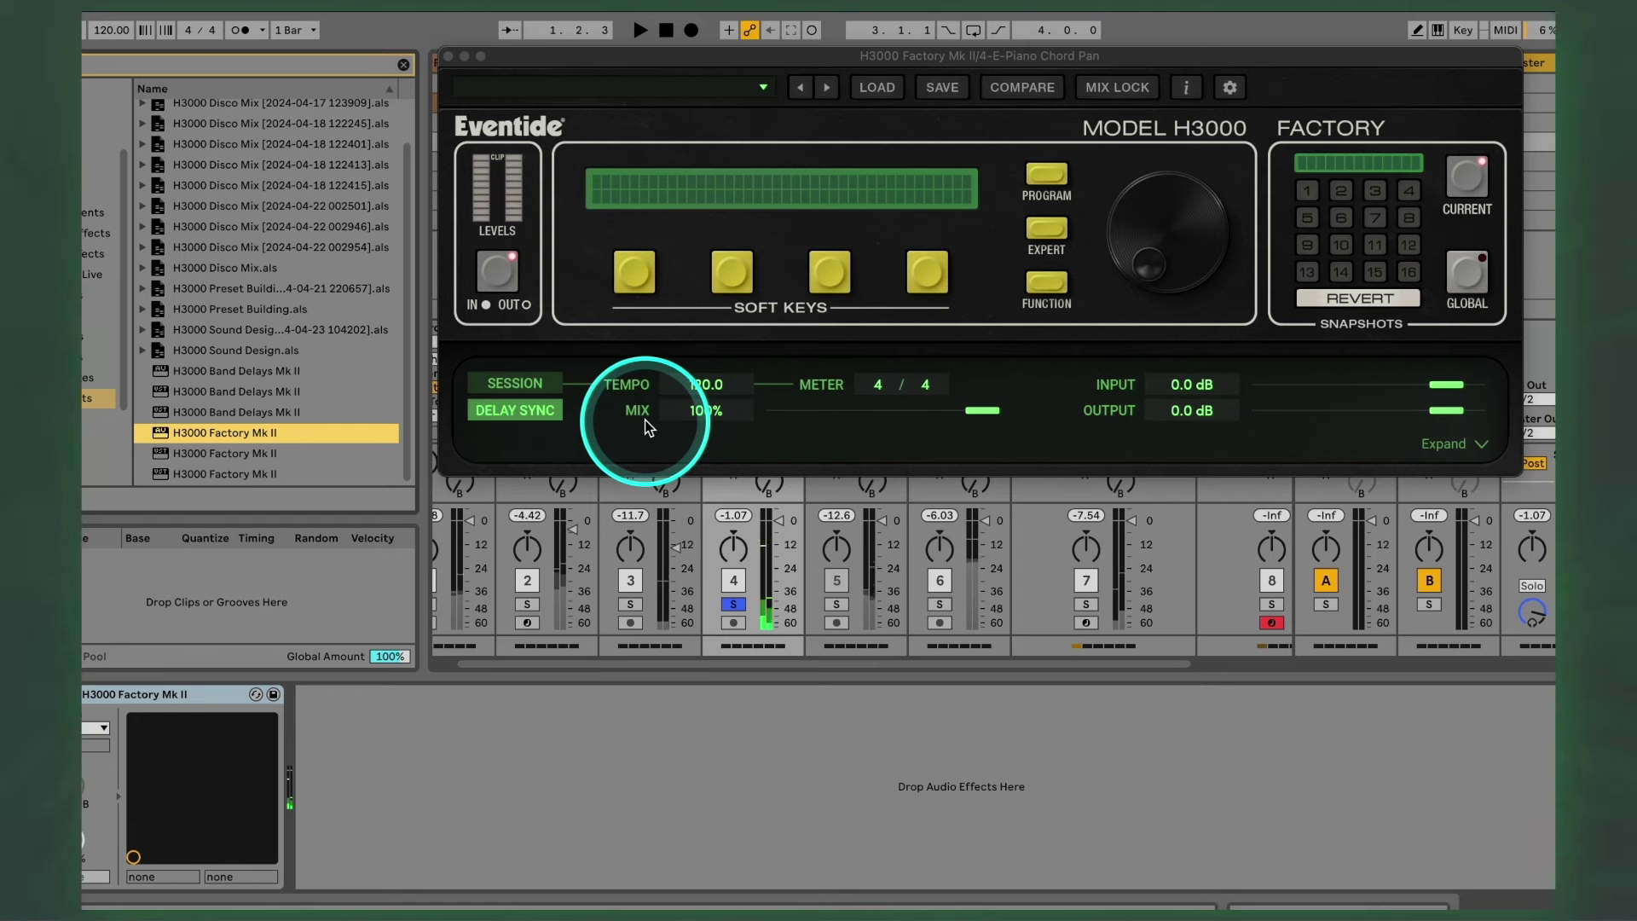
pyautogui.click(672, 271)
pyautogui.click(694, 85)
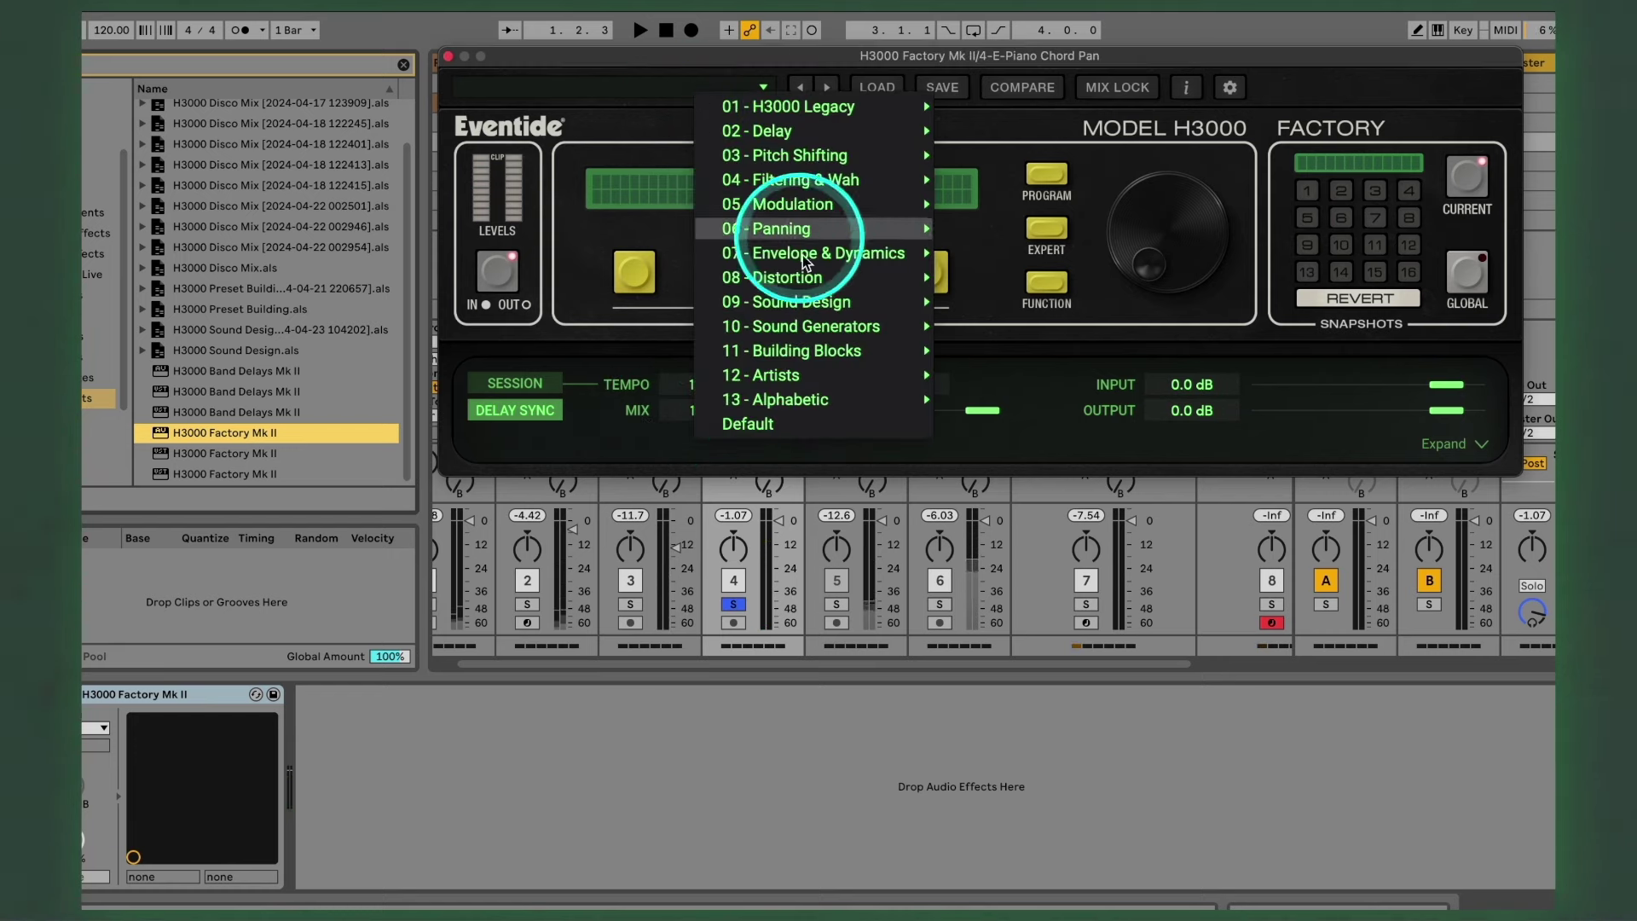
pyautogui.moveTo(791, 391)
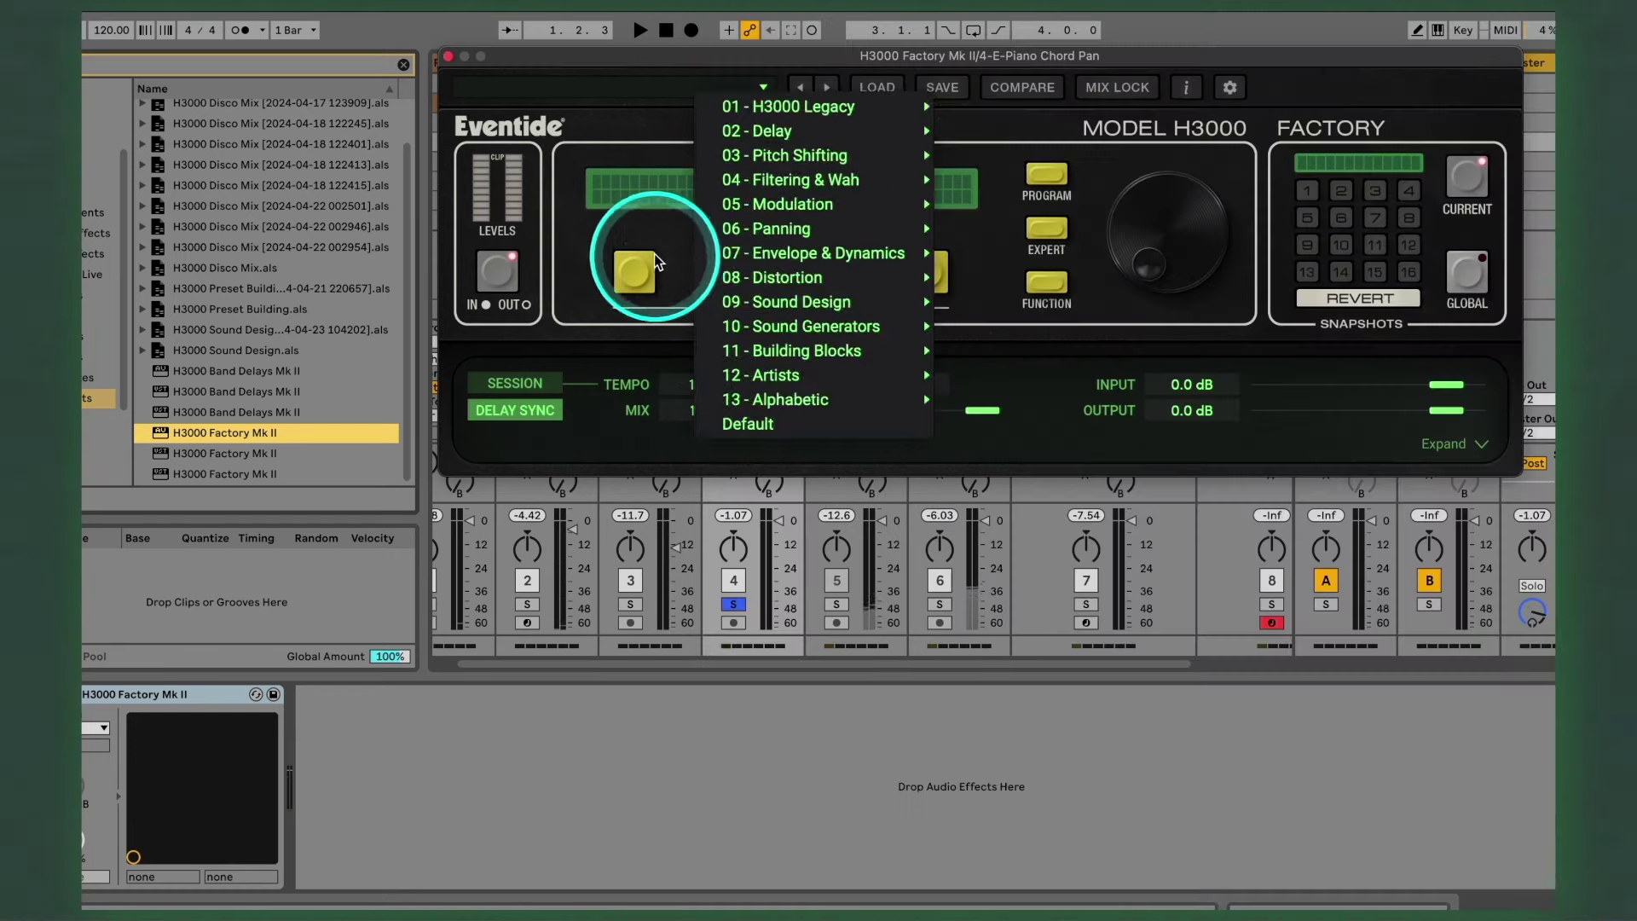
pyautogui.click(640, 266)
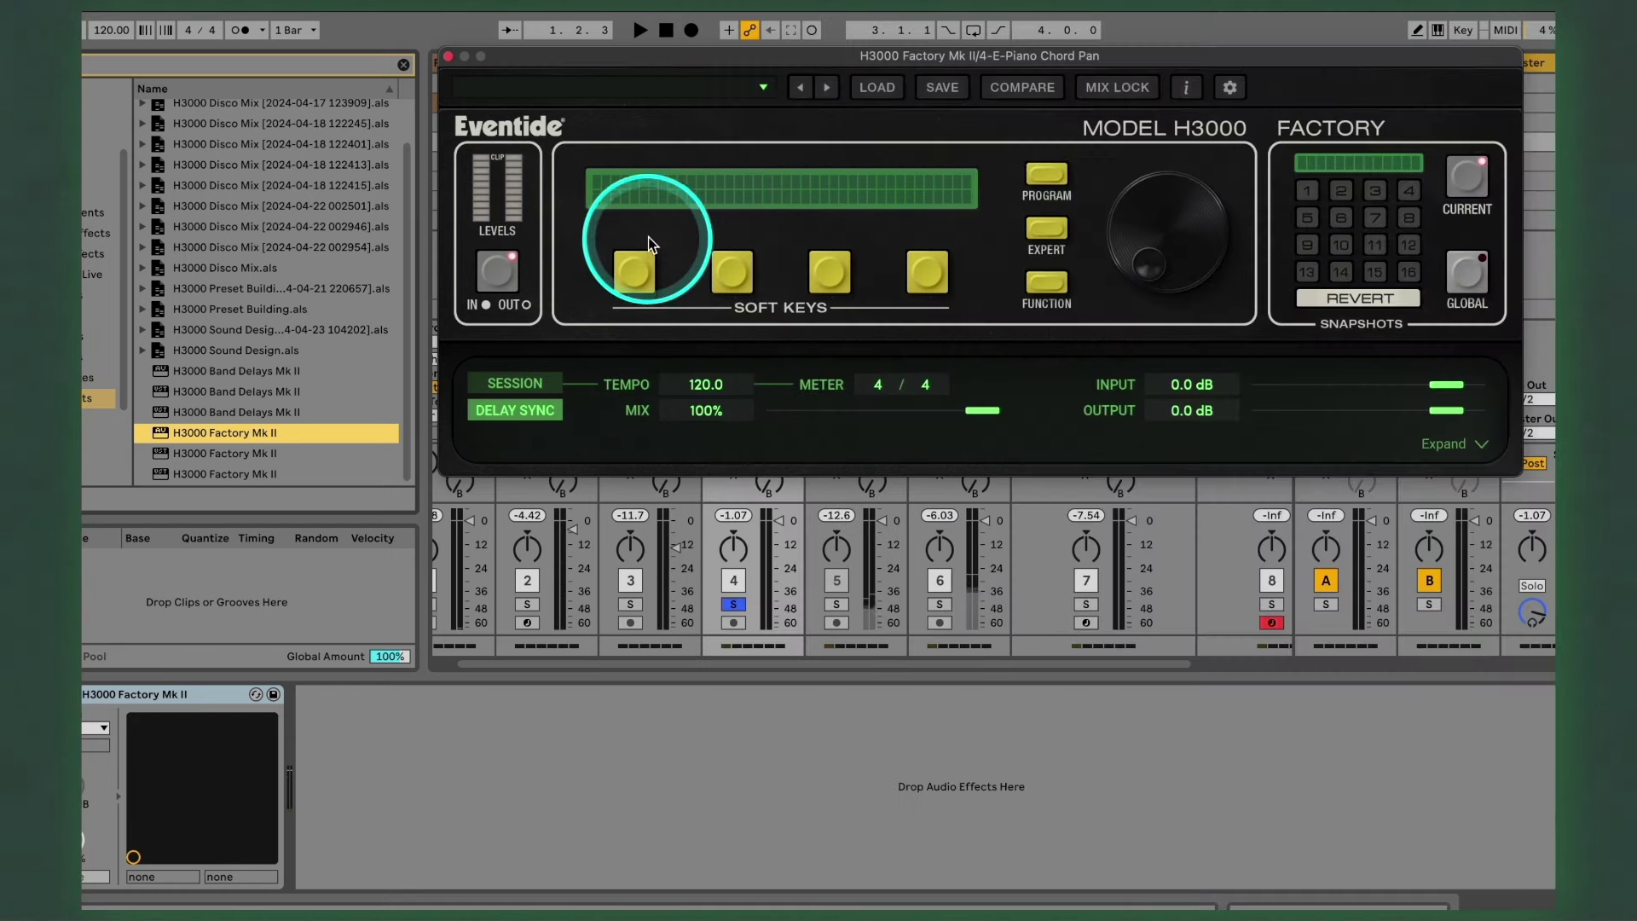
# Step: Start playback and load the AmazingGlitch preset from the Richard Devine artist bank on the E-Piano Chord track
pyautogui.press('space')
pyautogui.click(738, 85)
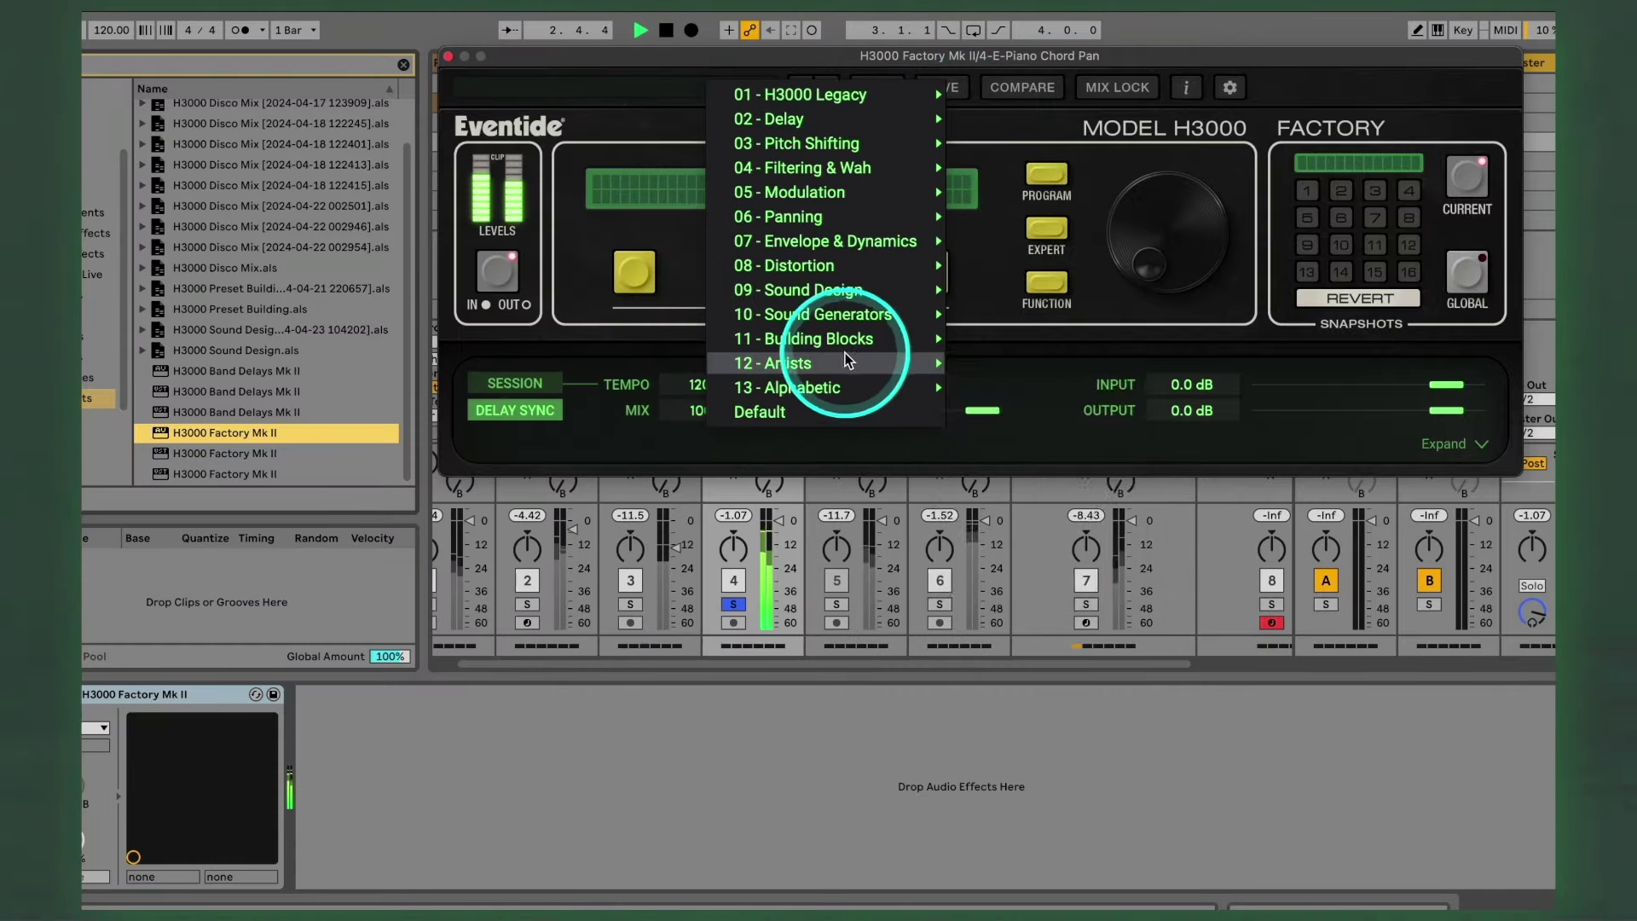
pyautogui.moveTo(836, 366)
pyautogui.moveTo(1023, 536)
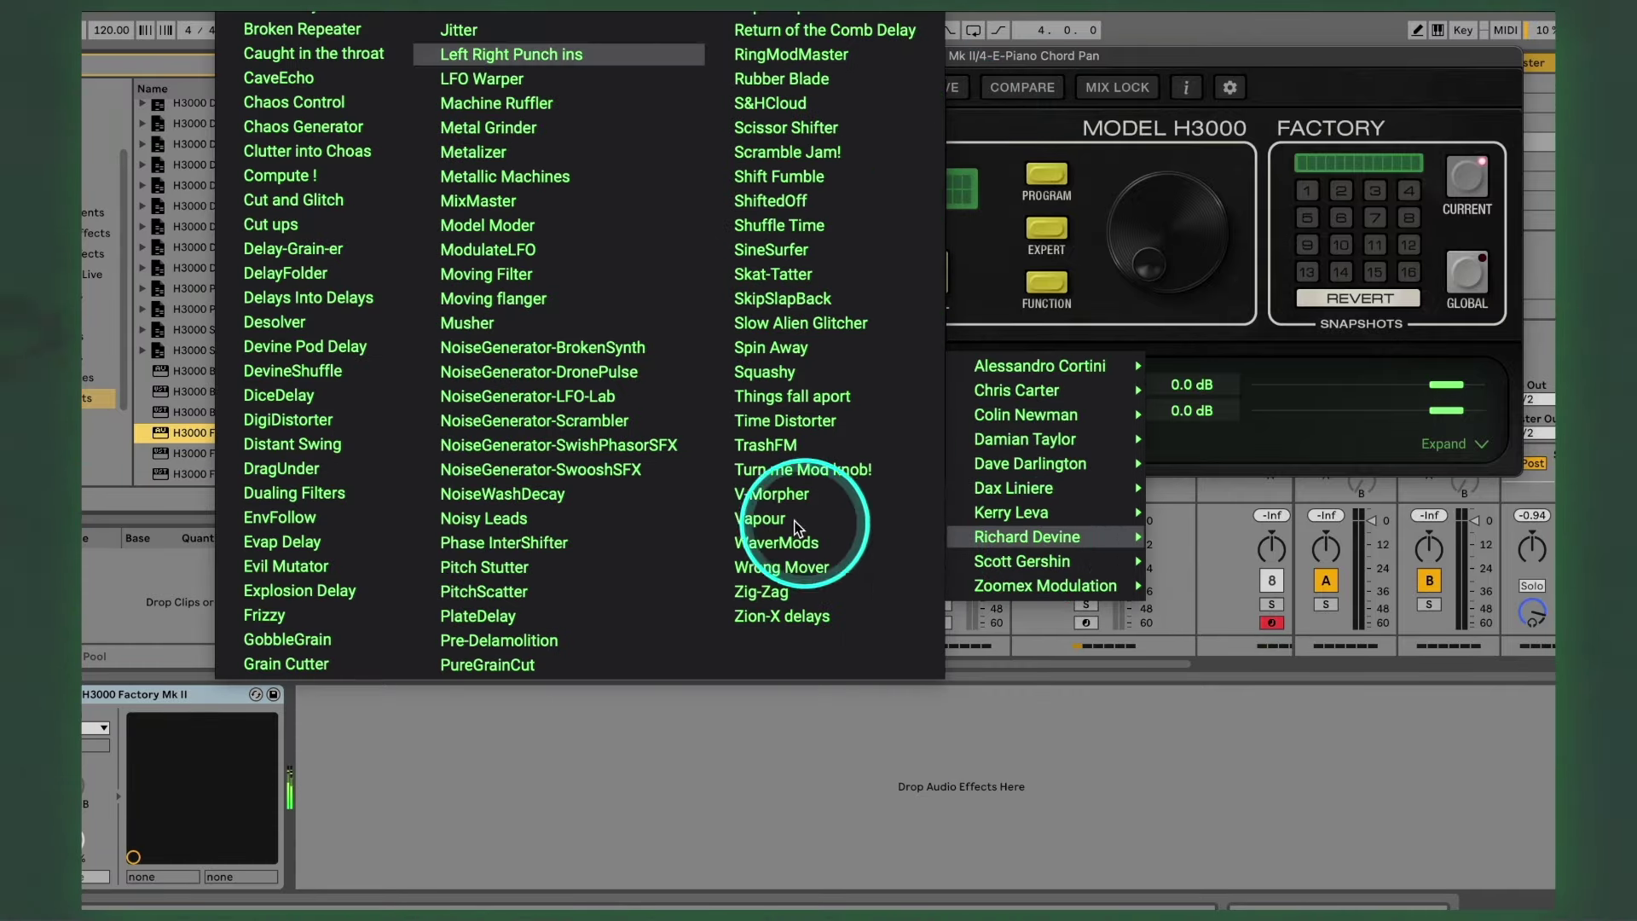
pyautogui.click(311, 9)
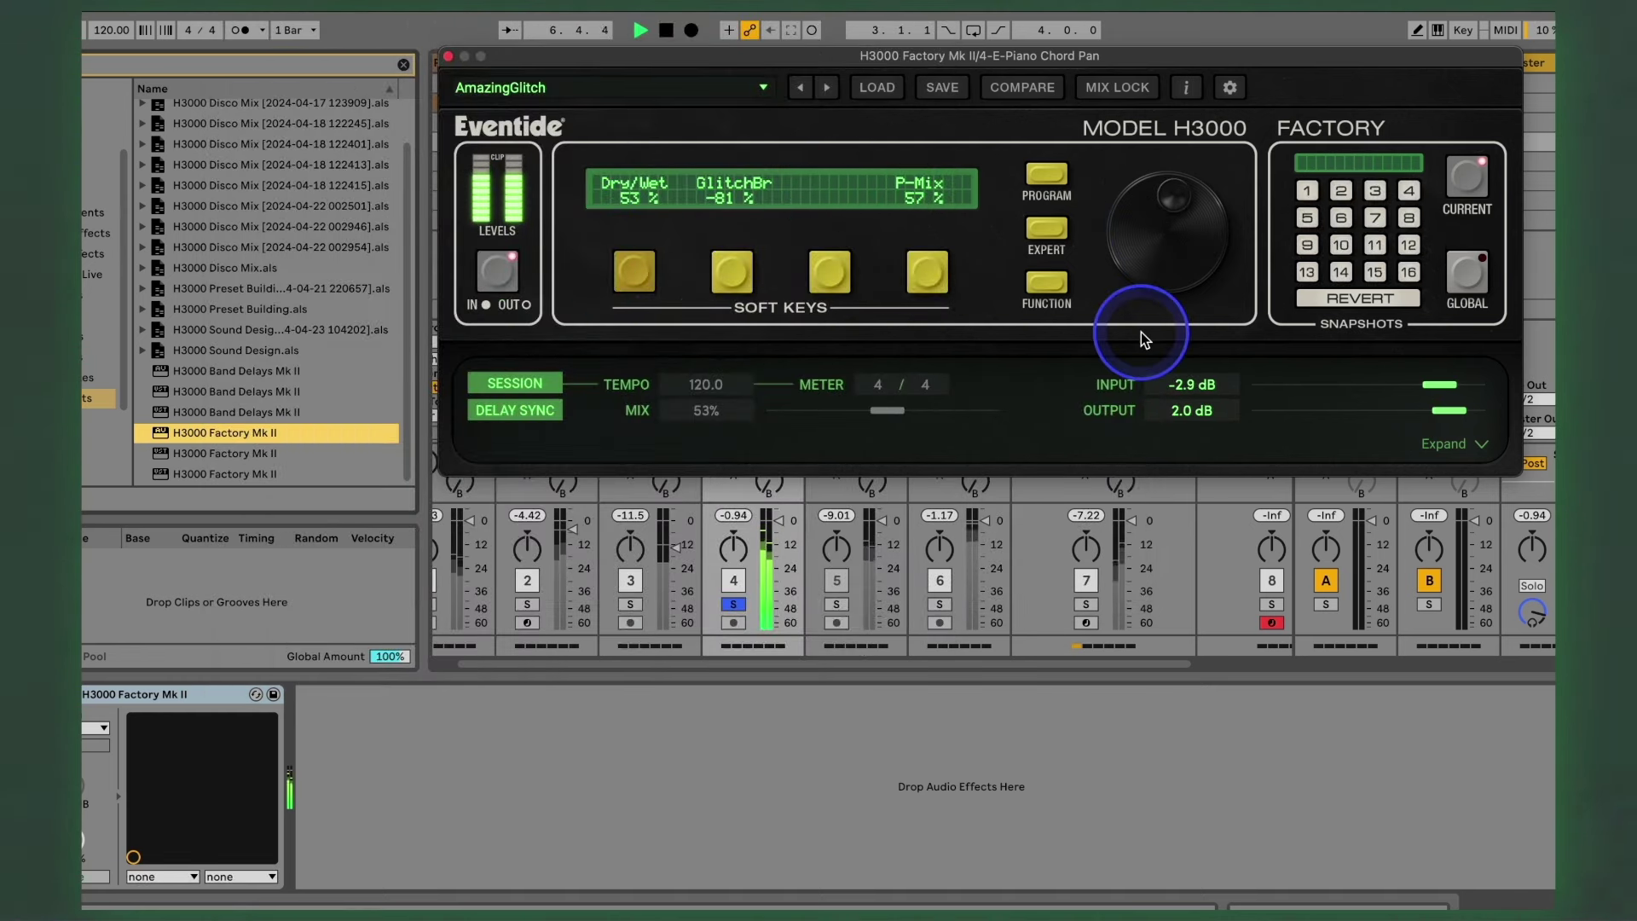
# Step: Set AmazingGlitch's GlitchBr to 89% and P-Mix to 16%, and raise the system volume
pyautogui.click(734, 265)
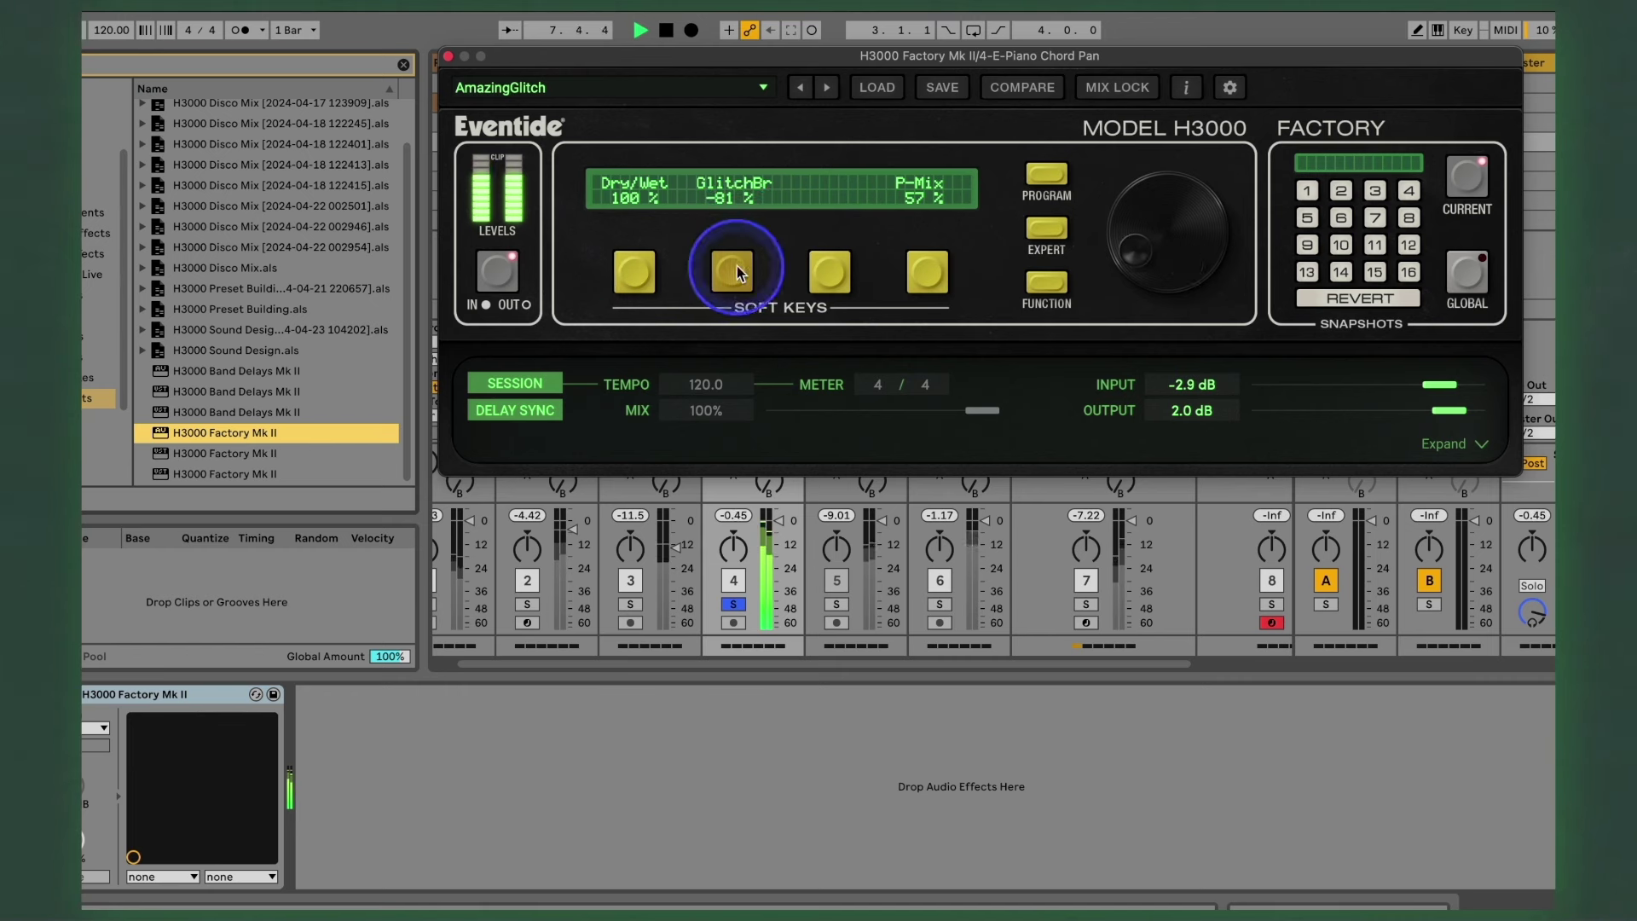
pyautogui.moveTo(1151, 249); pyautogui.dragTo(1167, 90)
pyautogui.click(927, 272)
pyautogui.moveTo(1190, 273); pyautogui.dragTo(1192, 301)
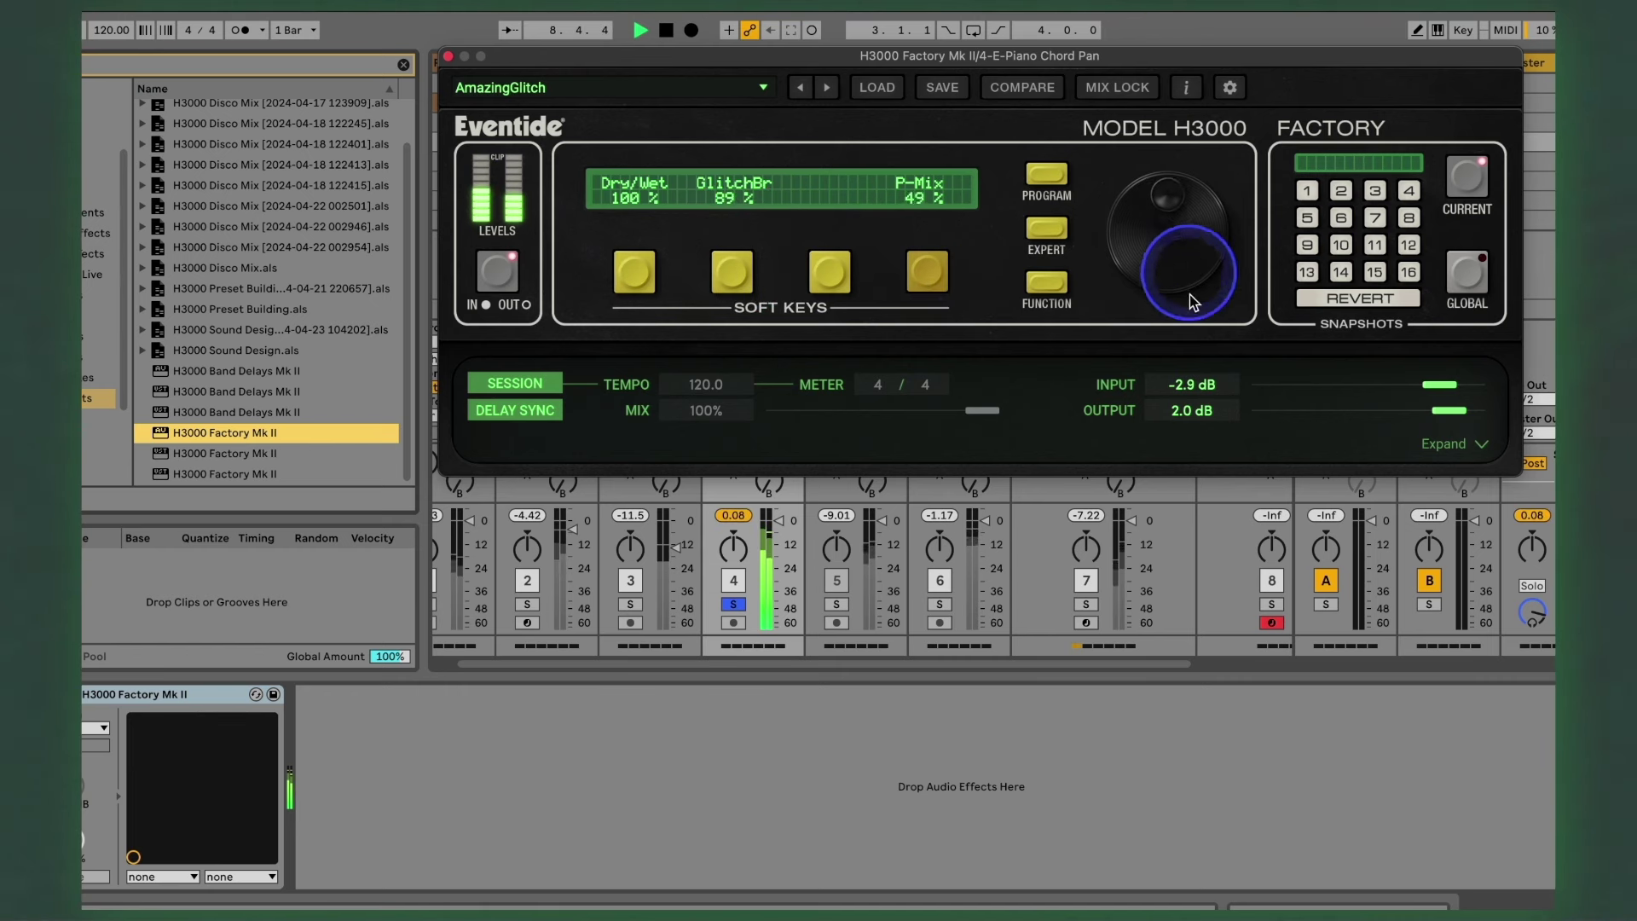
pyautogui.press('XF86AudioRaiseVolume')
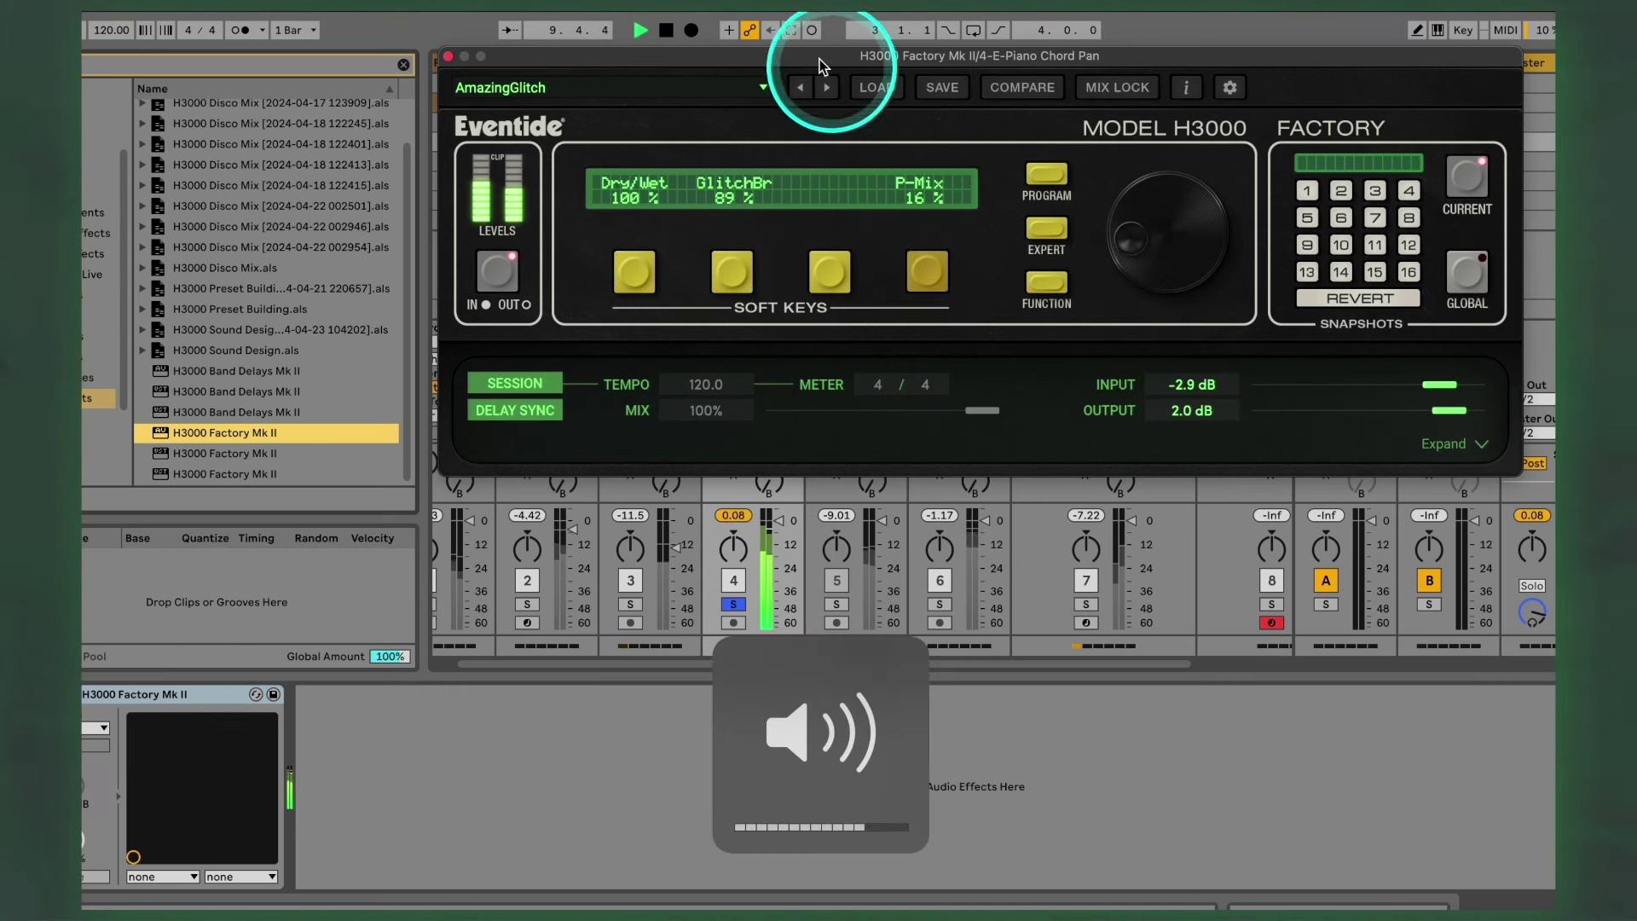
# Step: Load the Automator preset and set its Filter to 39%, Res to 1% and Dly to 42%
pyautogui.click(826, 86)
pyautogui.click(657, 278)
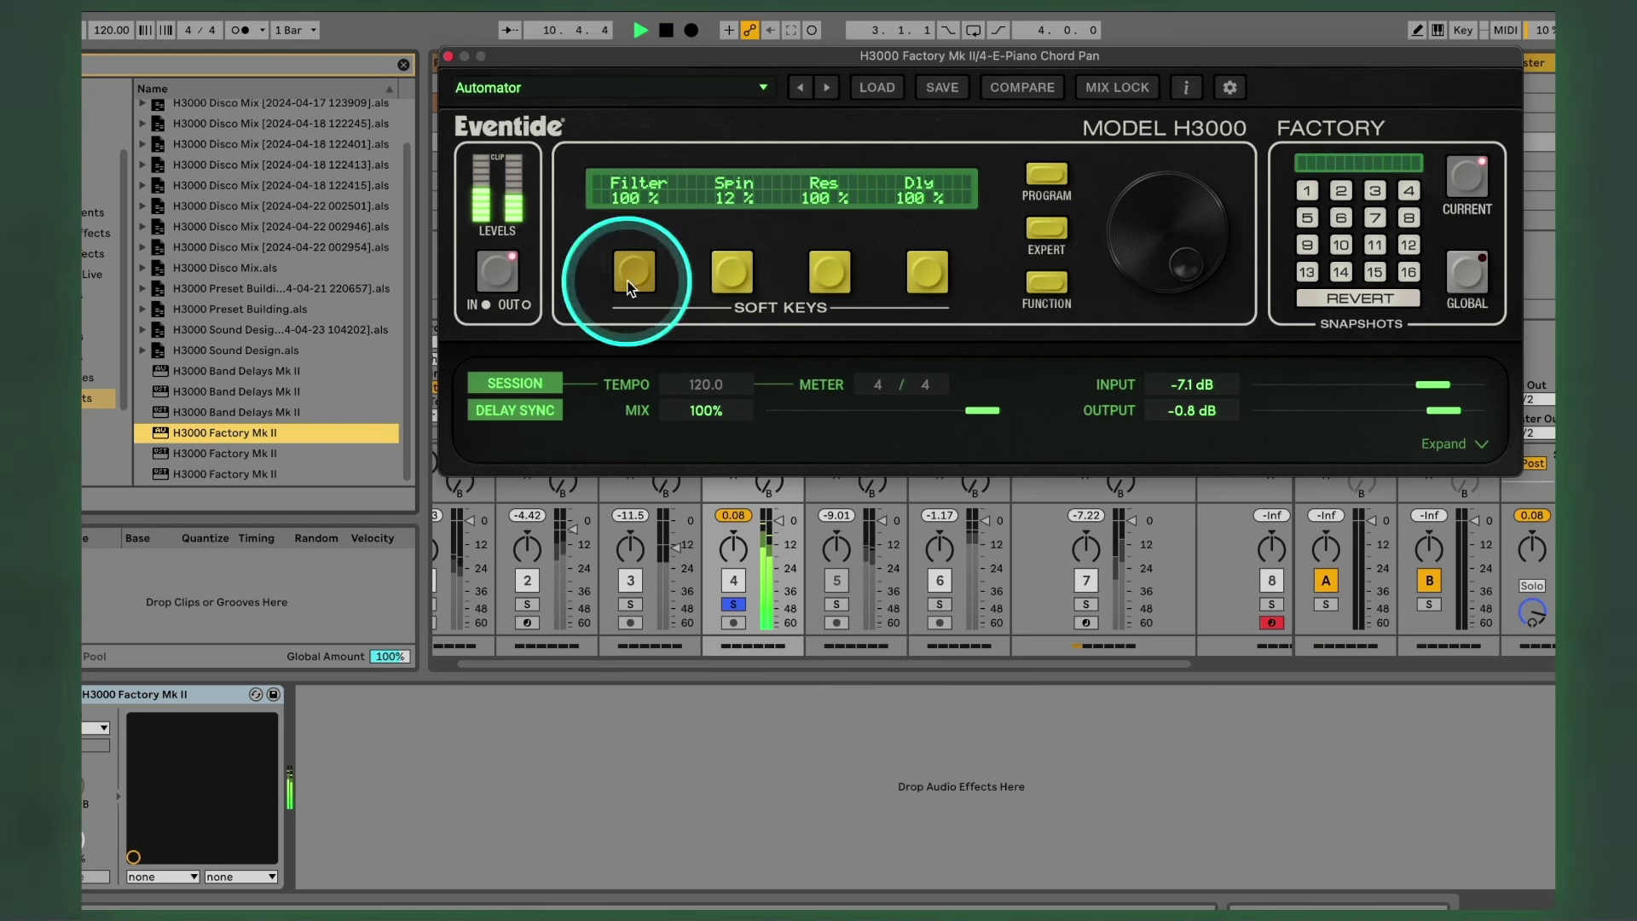
pyautogui.moveTo(1150, 271); pyautogui.dragTo(1176, 321)
pyautogui.click(830, 271)
pyautogui.click(929, 273)
# Step: Raise Automator's Spin to 78% and bring its Filter down to 0%
pyautogui.click(730, 270)
pyautogui.moveTo(1127, 252); pyautogui.dragTo(1127, 156)
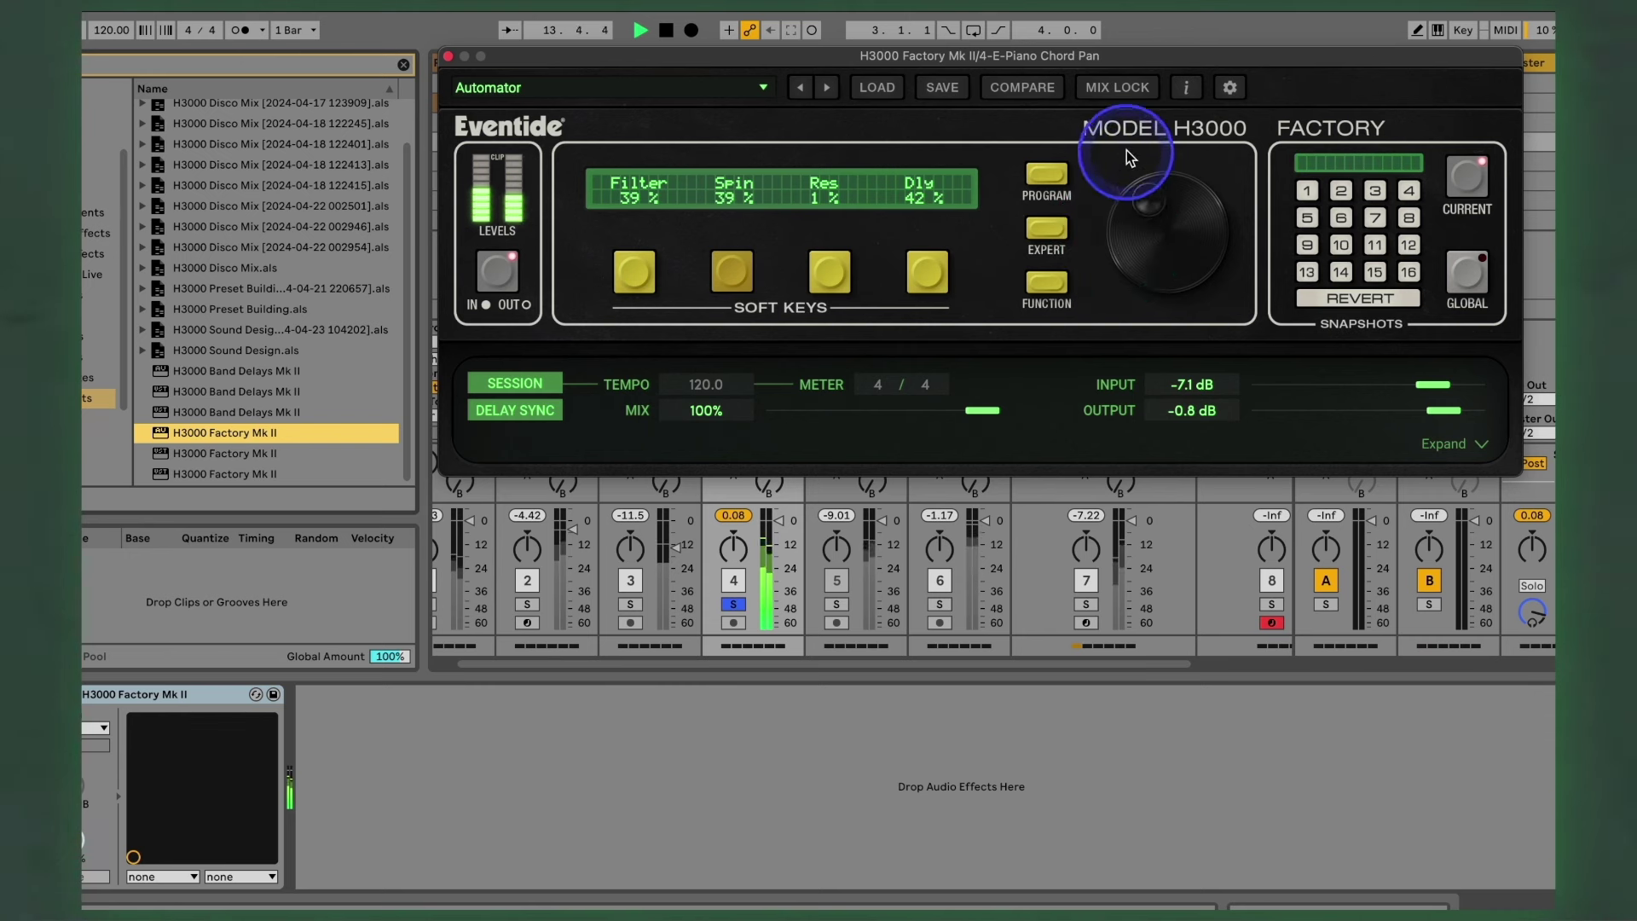
pyautogui.moveTo(1158, 32); pyautogui.dragTo(1163, 26)
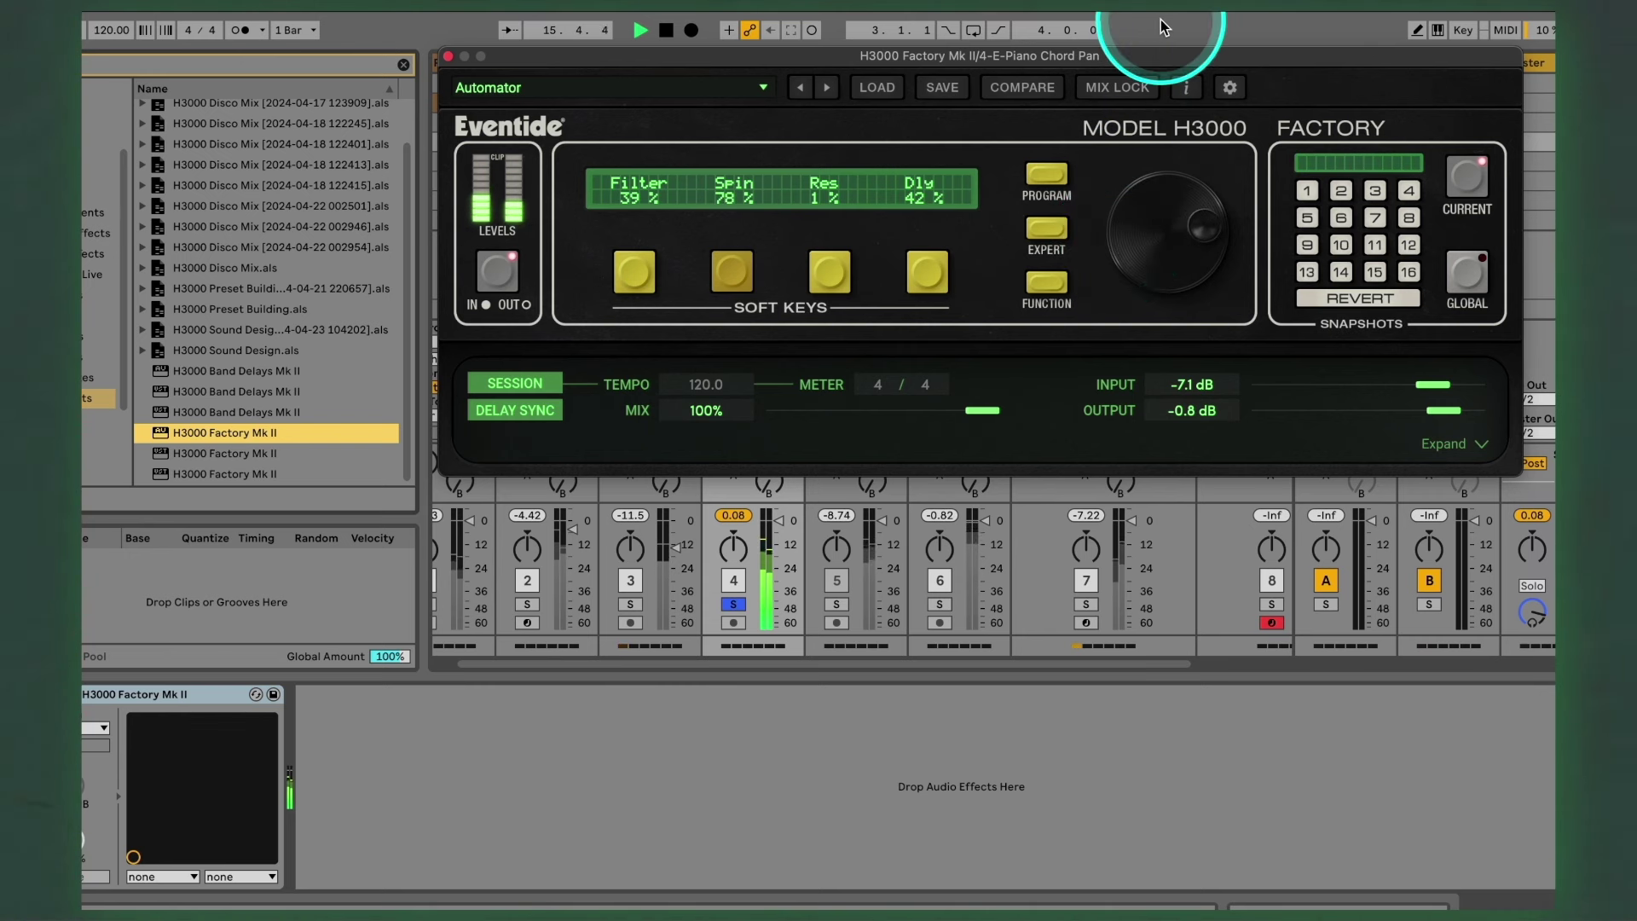
pyautogui.click(634, 271)
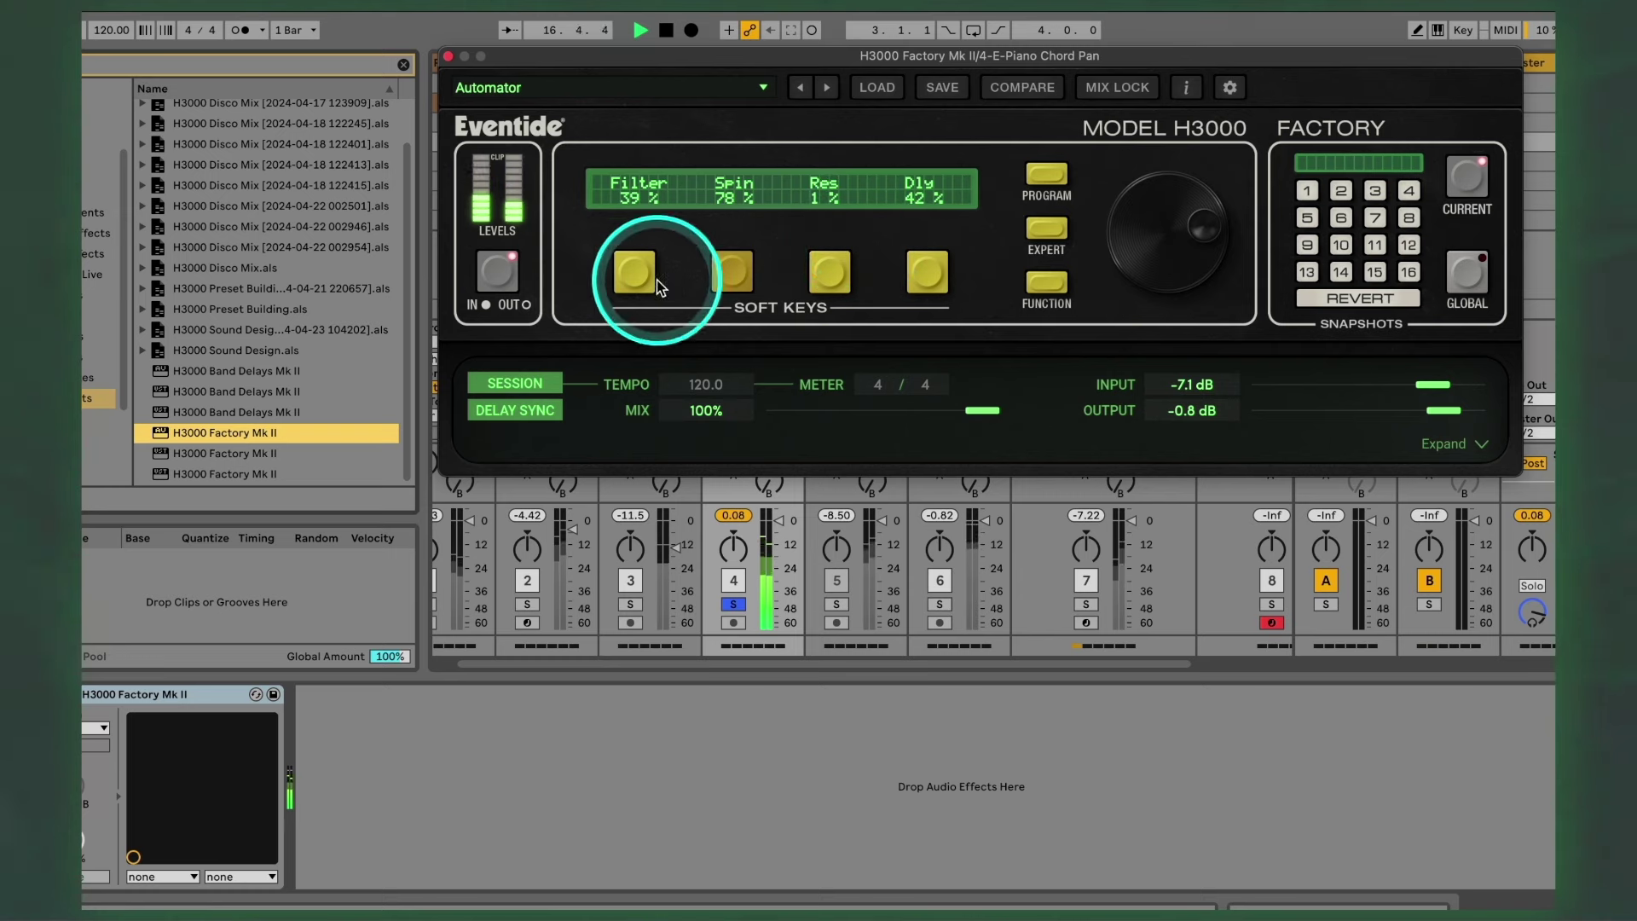
# Step: Load the Beat Delayizer preset and try it with Rate at 3% and Freeze at -23%
pyautogui.click(826, 87)
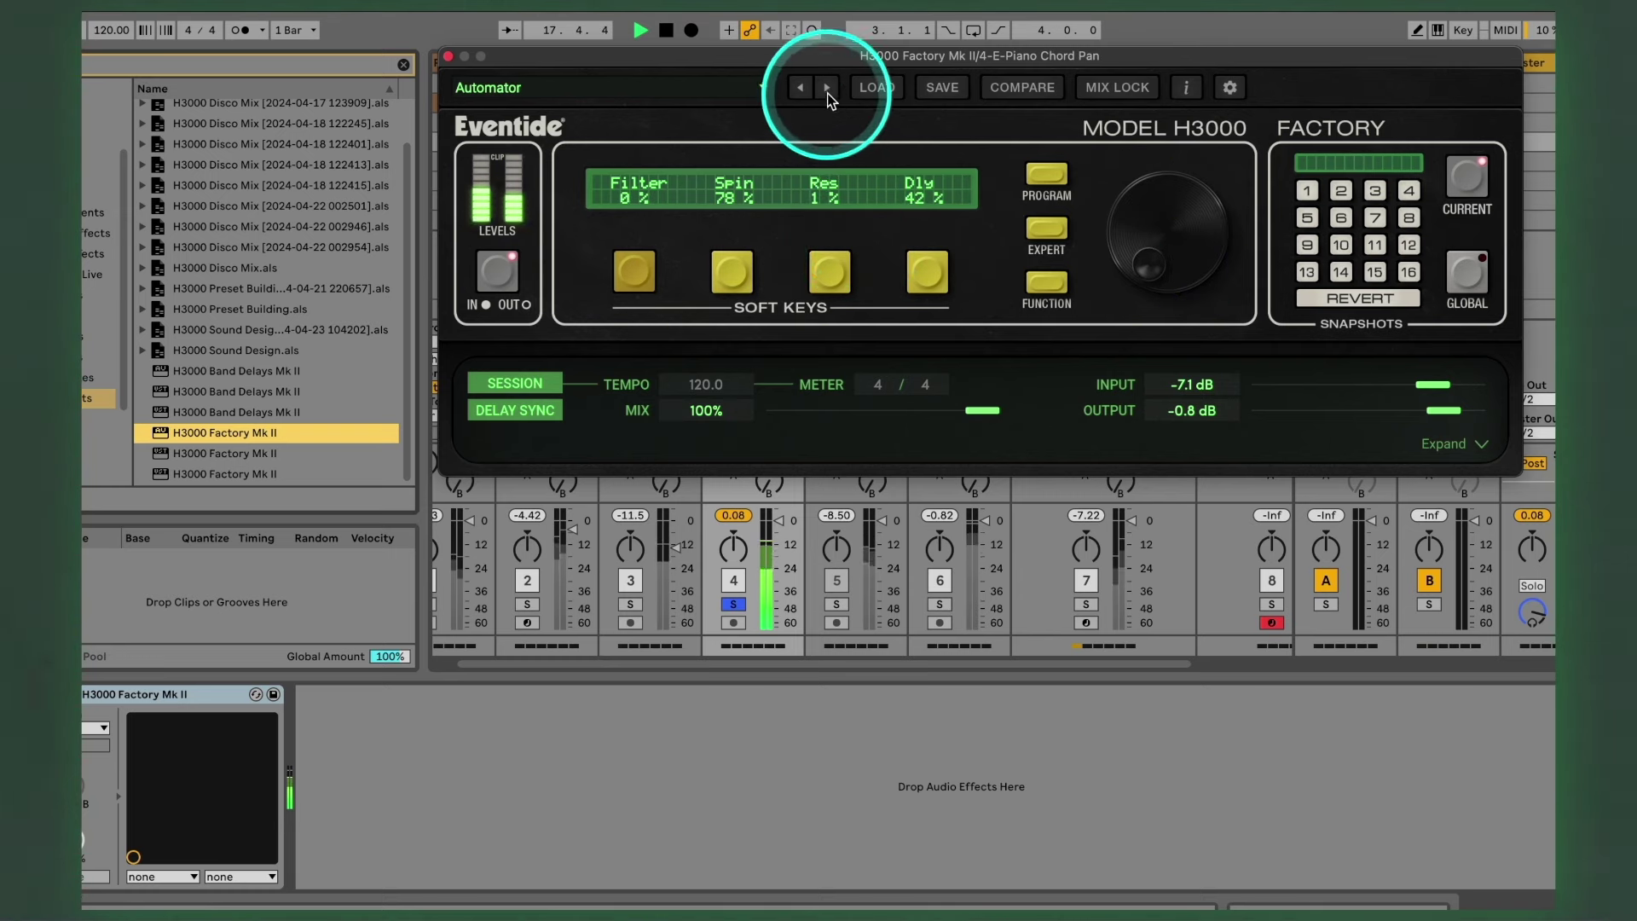
pyautogui.click(674, 284)
pyautogui.click(730, 271)
pyautogui.click(1140, 242)
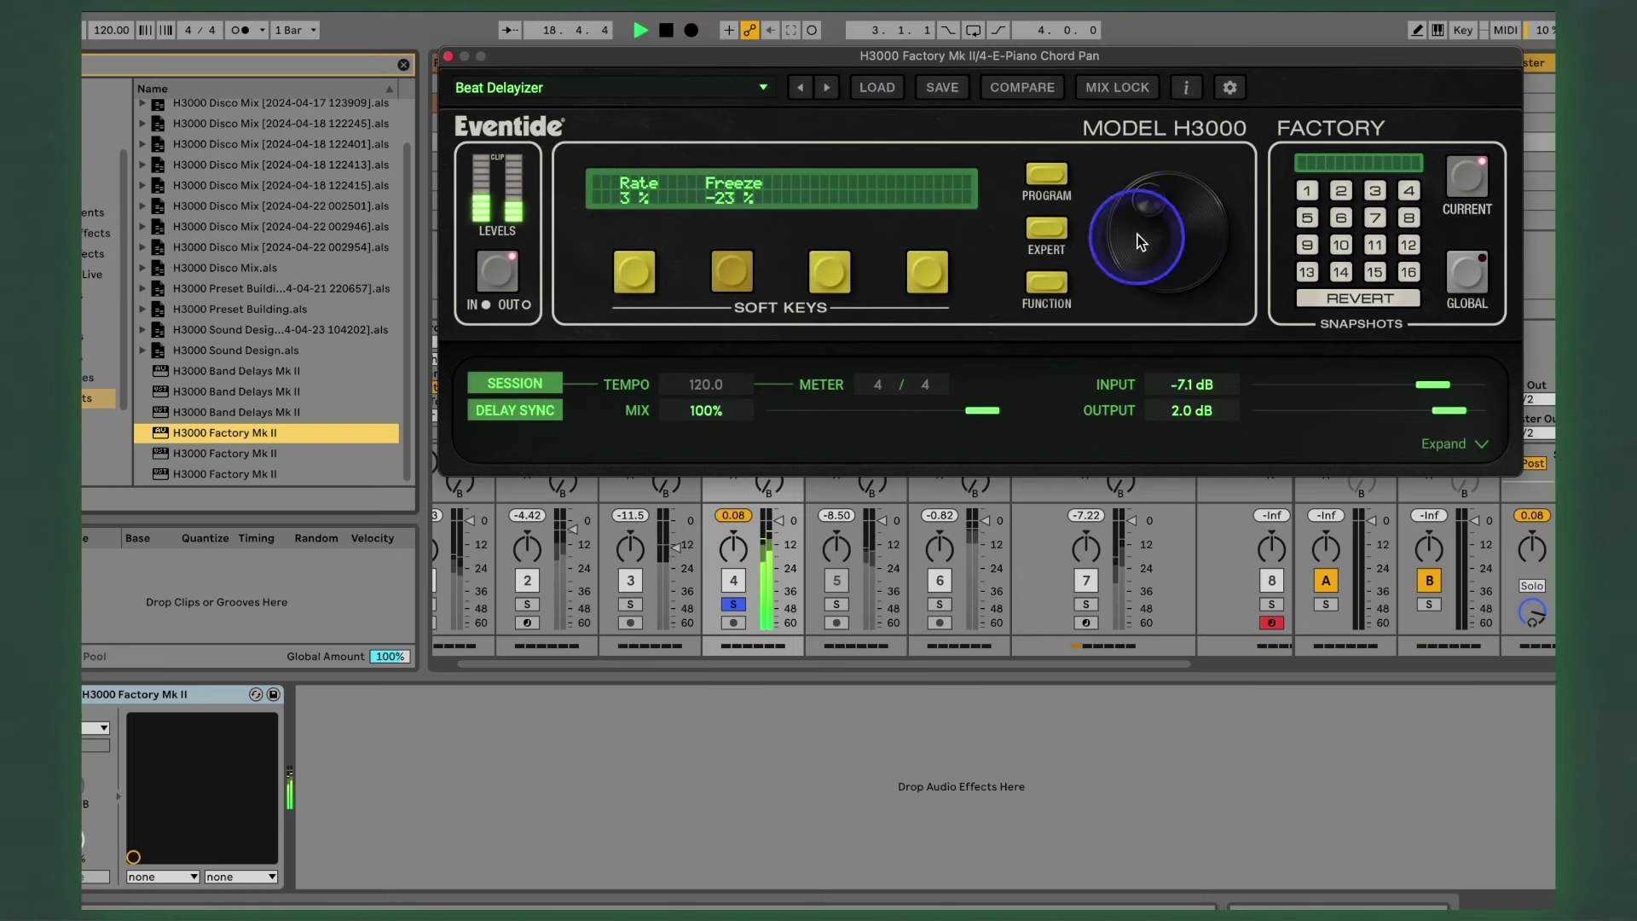
# Step: Load the Broken Repeater preset, sweep its PITCH down to 0%, and audition Sutter changes, returning it to 100%
pyautogui.click(826, 92)
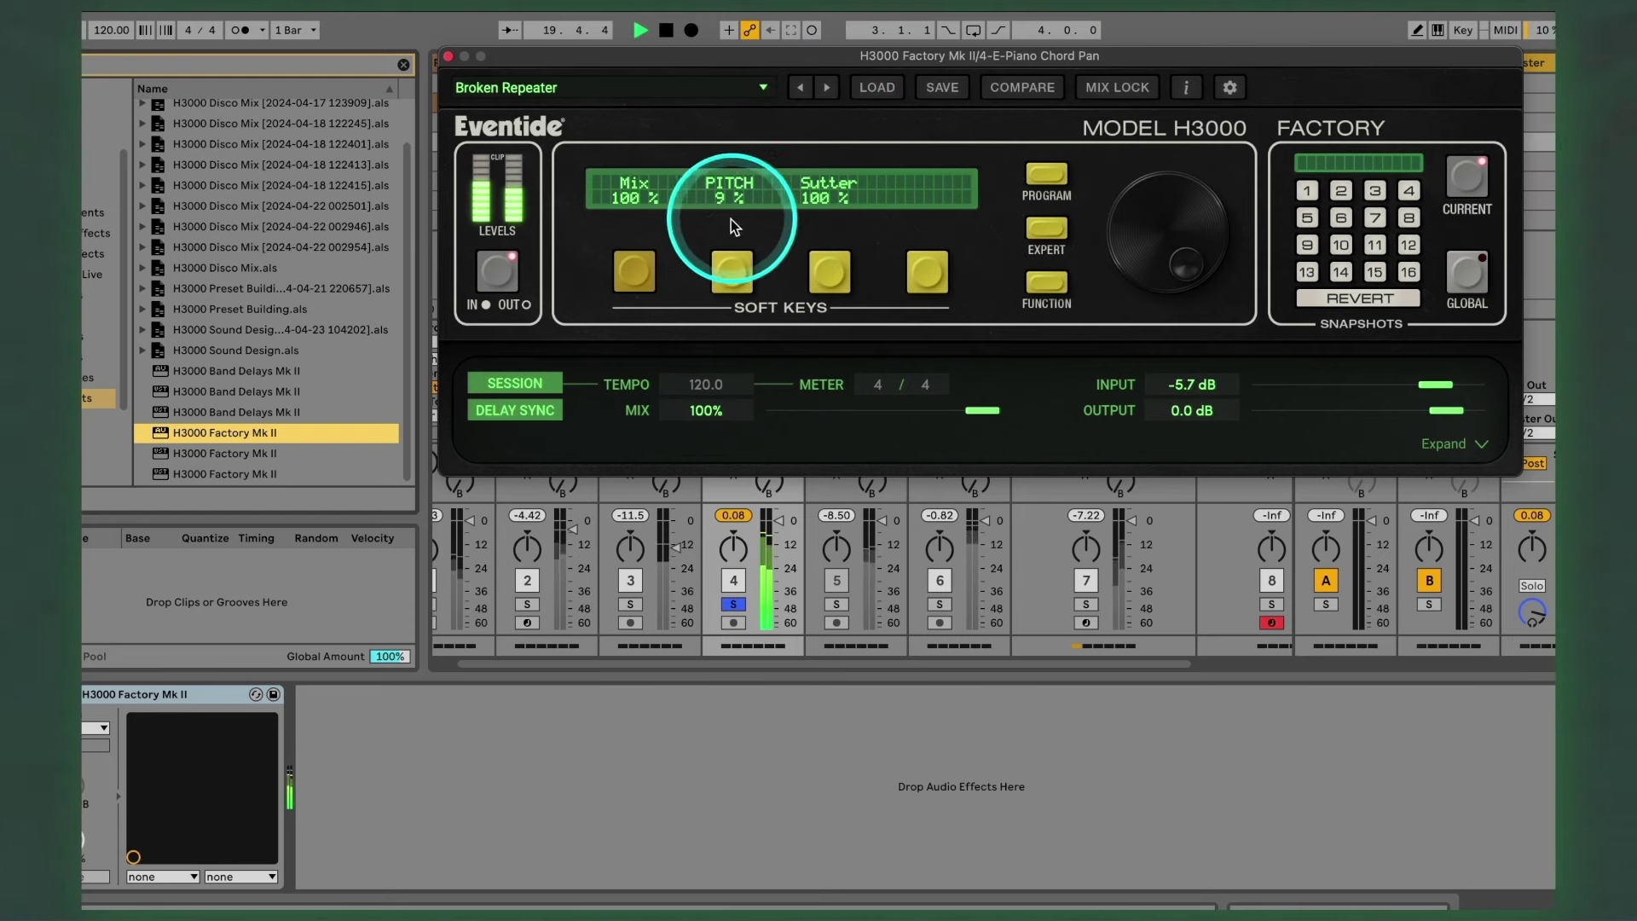
pyautogui.click(732, 266)
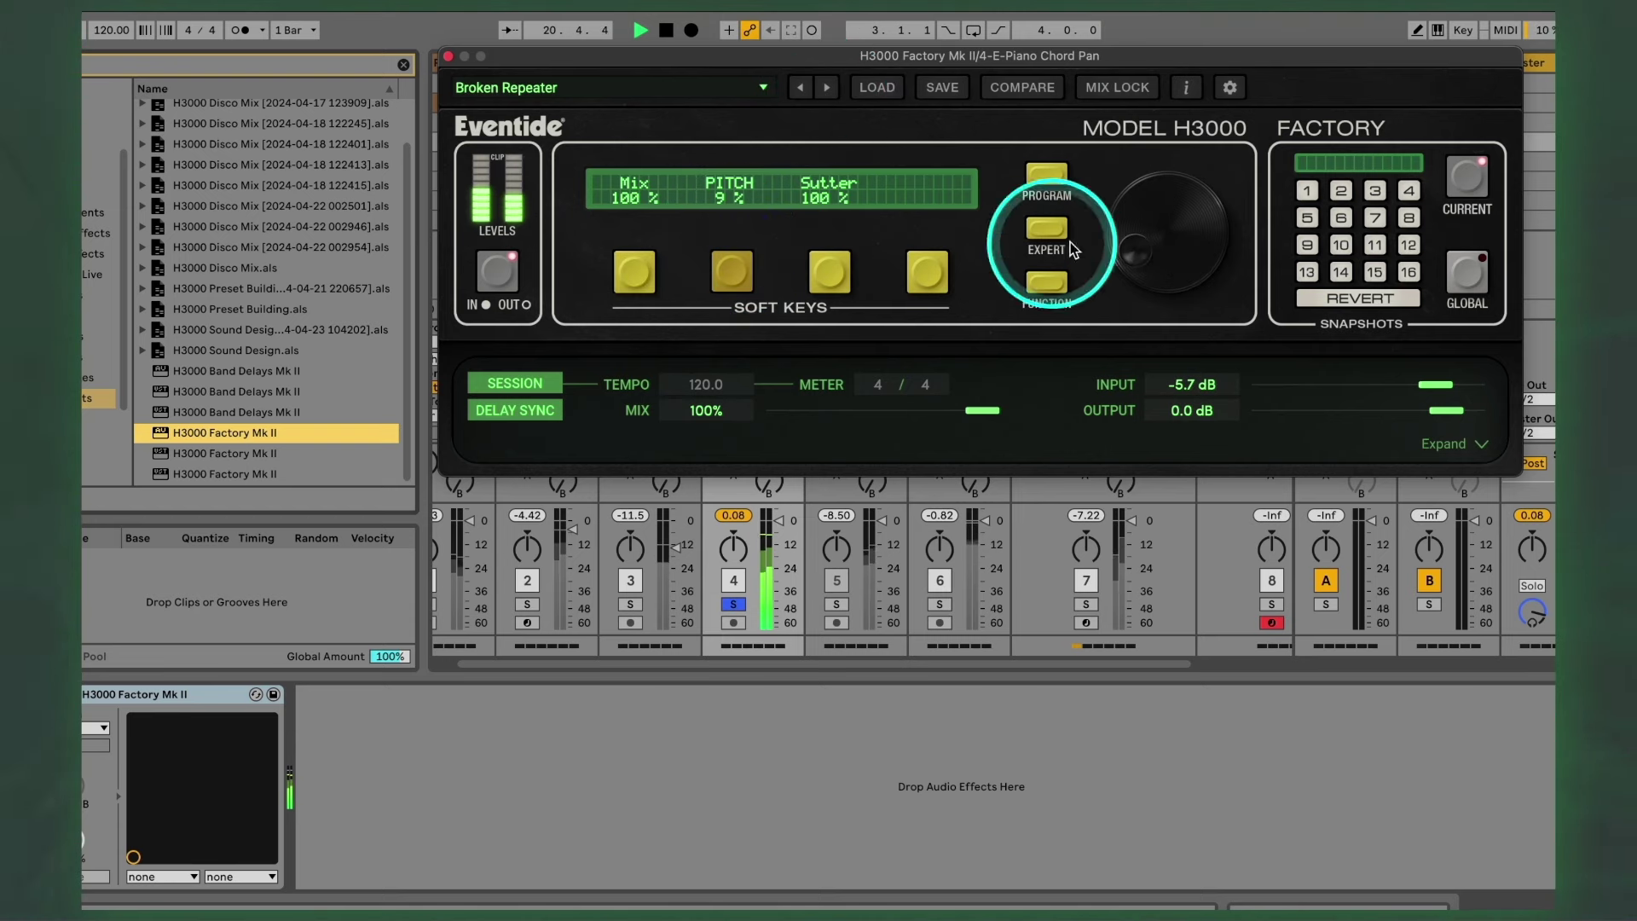
pyautogui.moveTo(1100, 238); pyautogui.dragTo(1147, 120)
pyautogui.moveTo(1150, 186); pyautogui.dragTo(1005, 358)
pyautogui.click(829, 271)
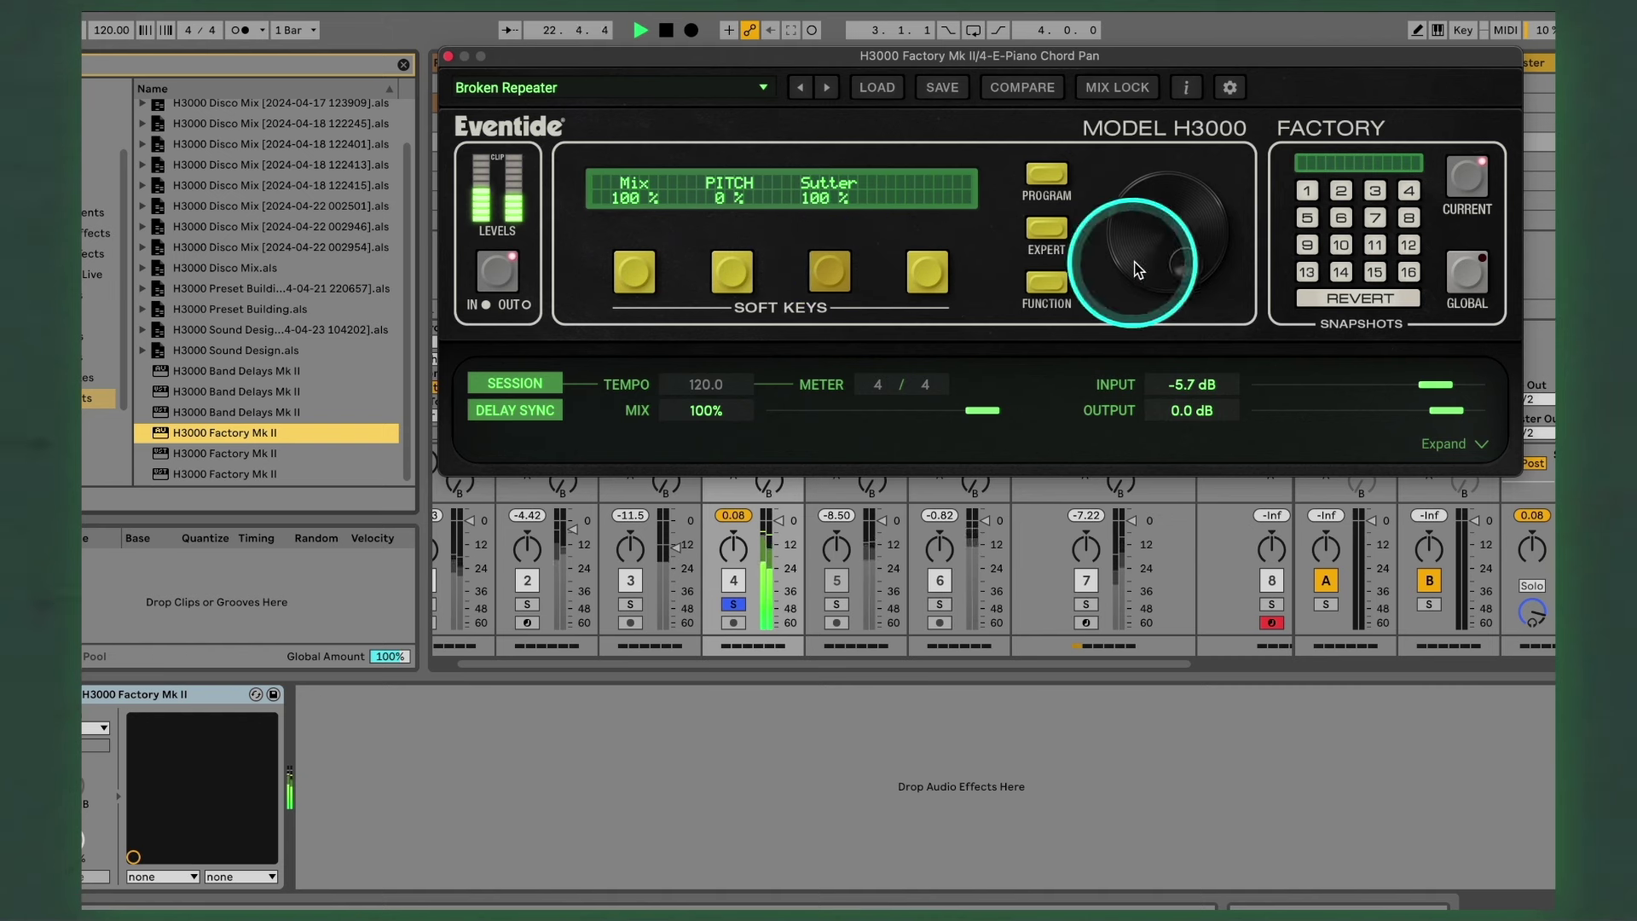
pyautogui.moveTo(1133, 256); pyautogui.dragTo(1138, 415)
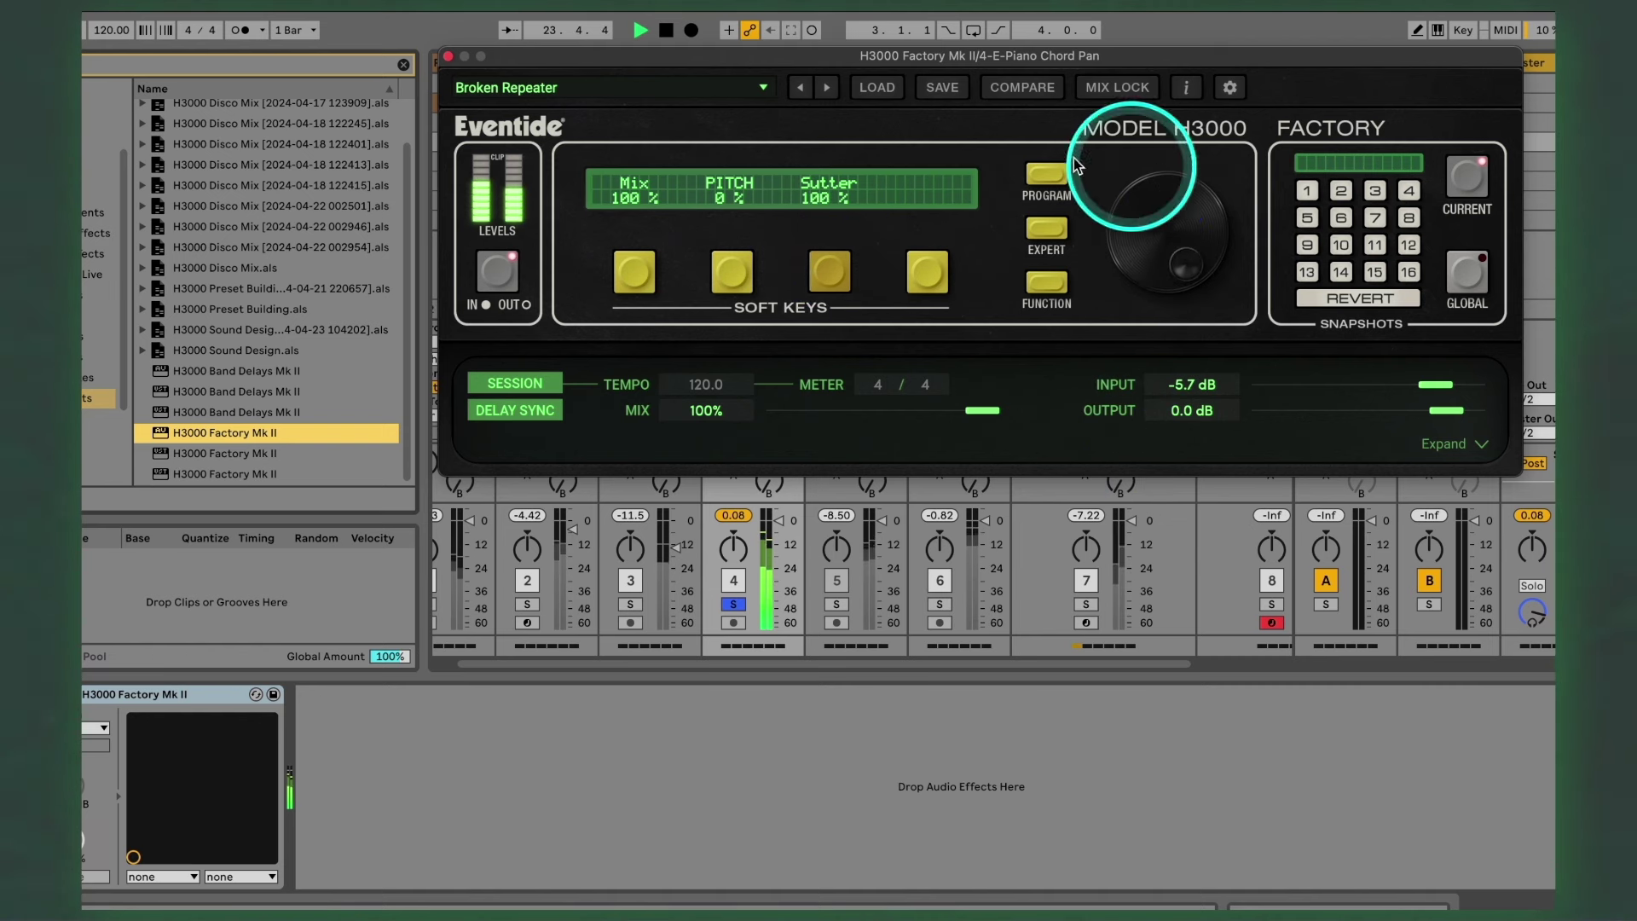
# Step: Audition the following two presets, Caught in the throat and CaveEcho, on the E-Piano Chord track
pyautogui.click(826, 87)
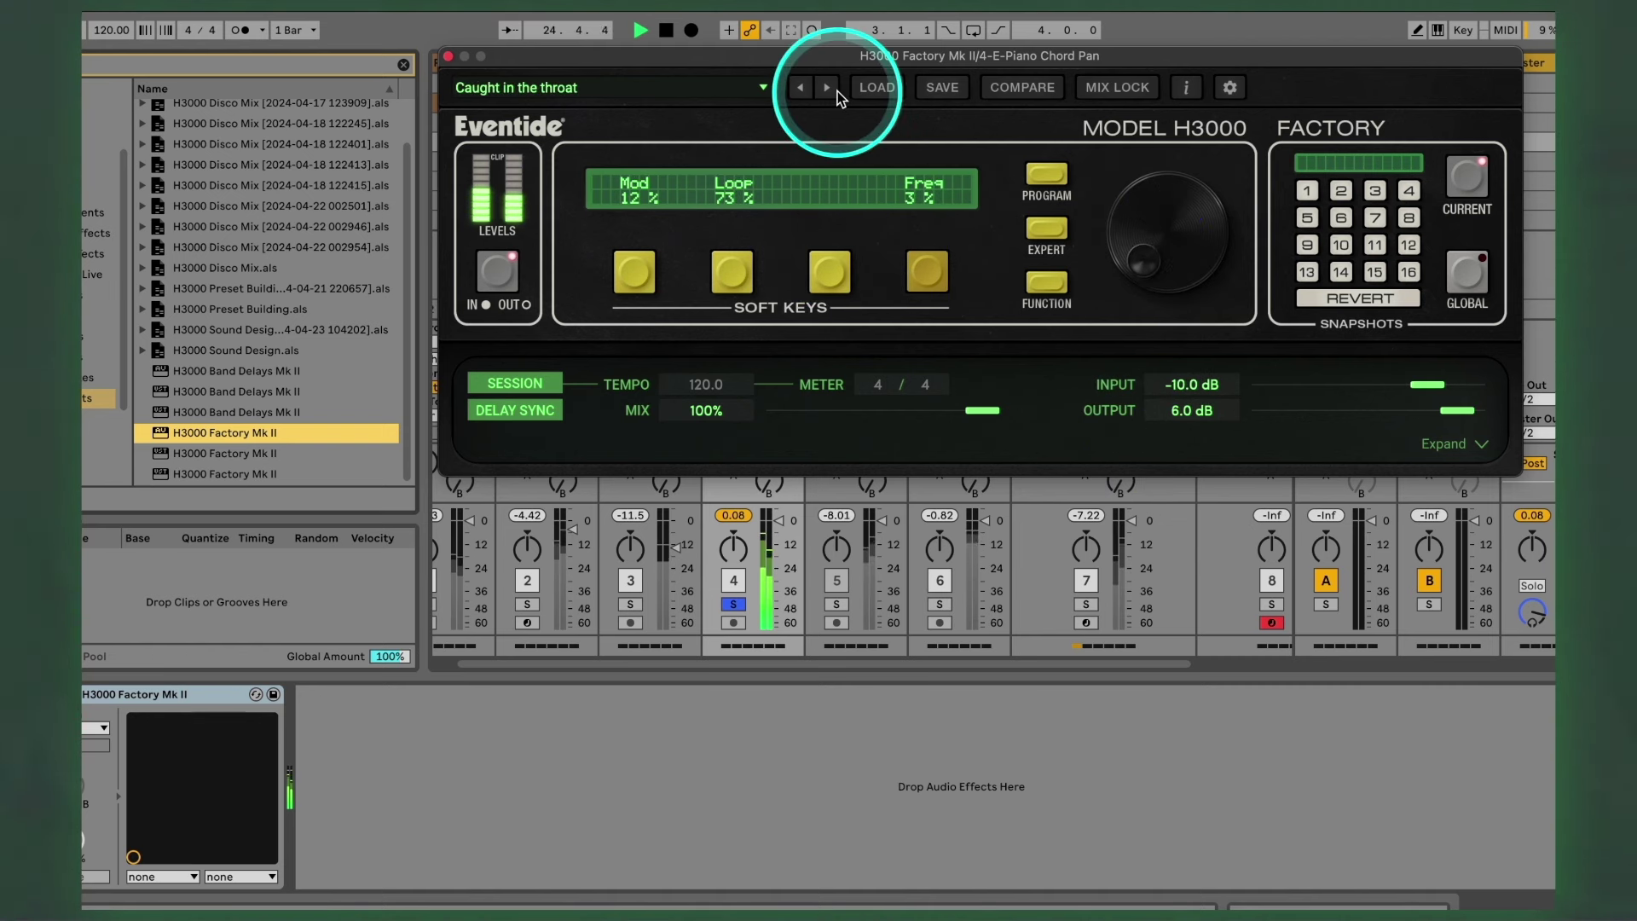
pyautogui.click(826, 87)
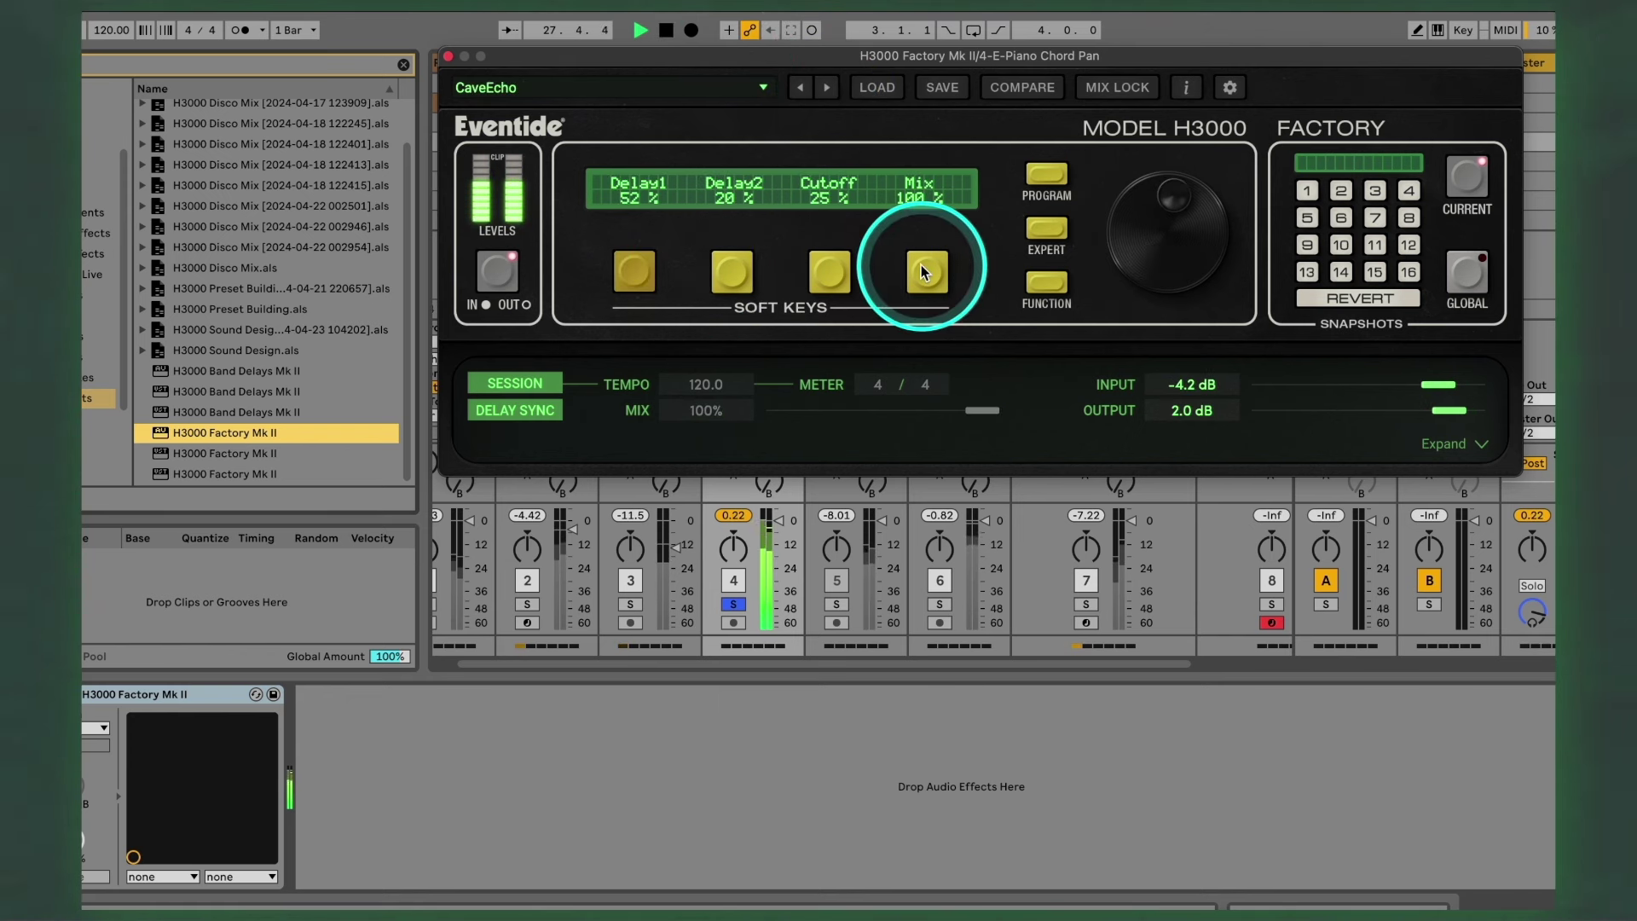
# Step: Close the H3000 Factory window, play and solo the Atom Kit track, and open its H3000 Band Delays Mk II plug-in
pyautogui.click(448, 56)
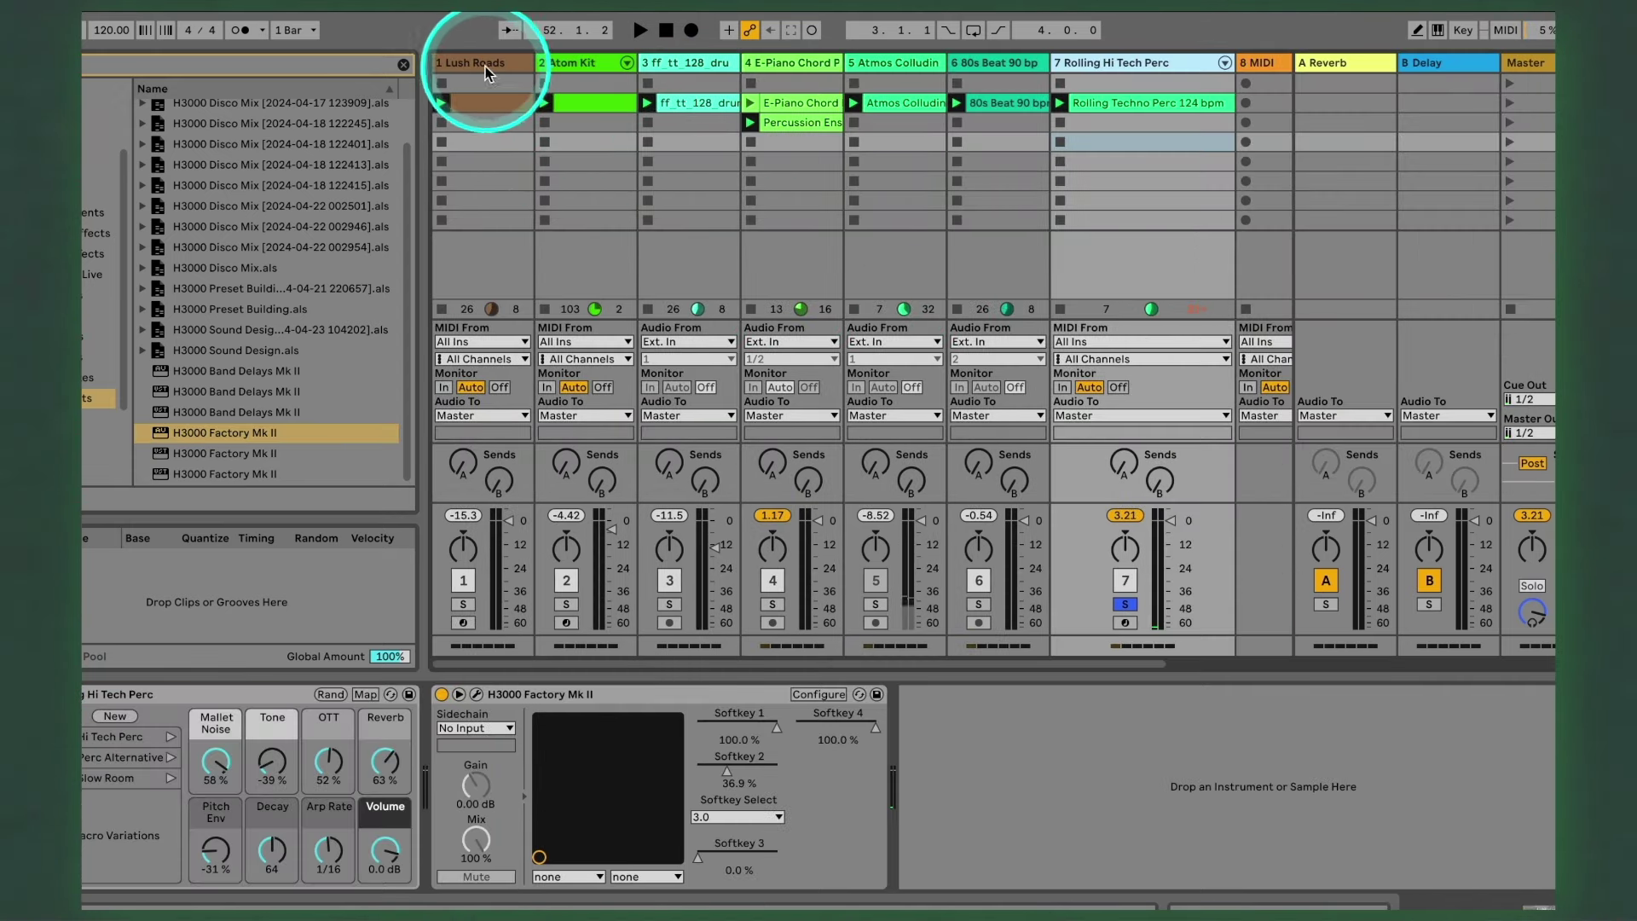
pyautogui.click(571, 64)
pyautogui.press('space')
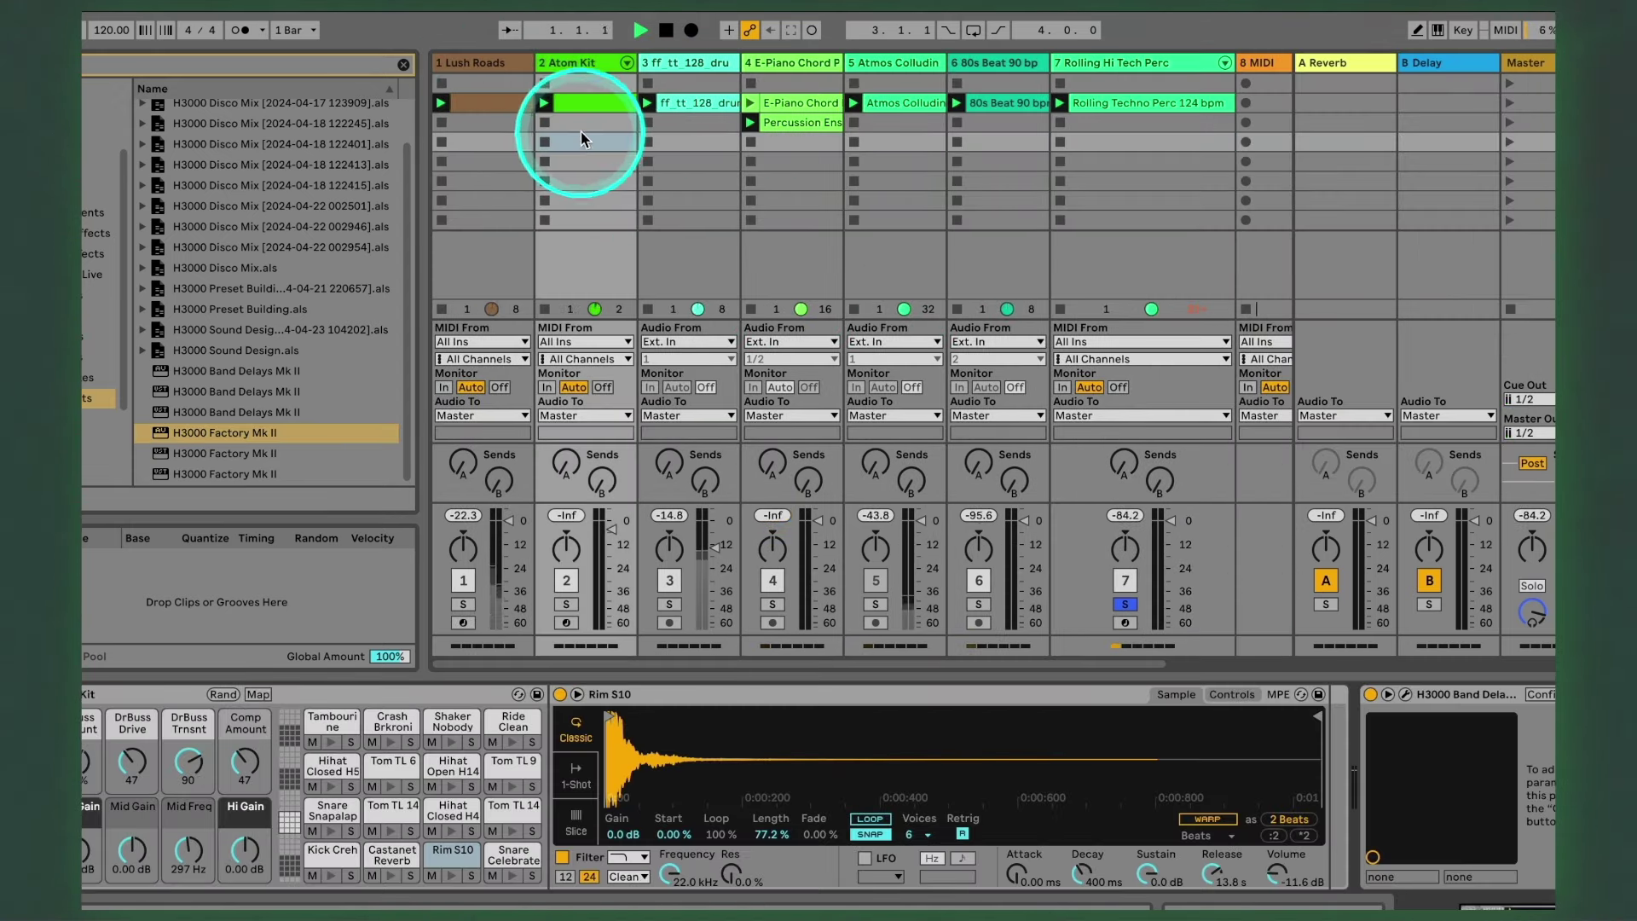
pyautogui.click(567, 604)
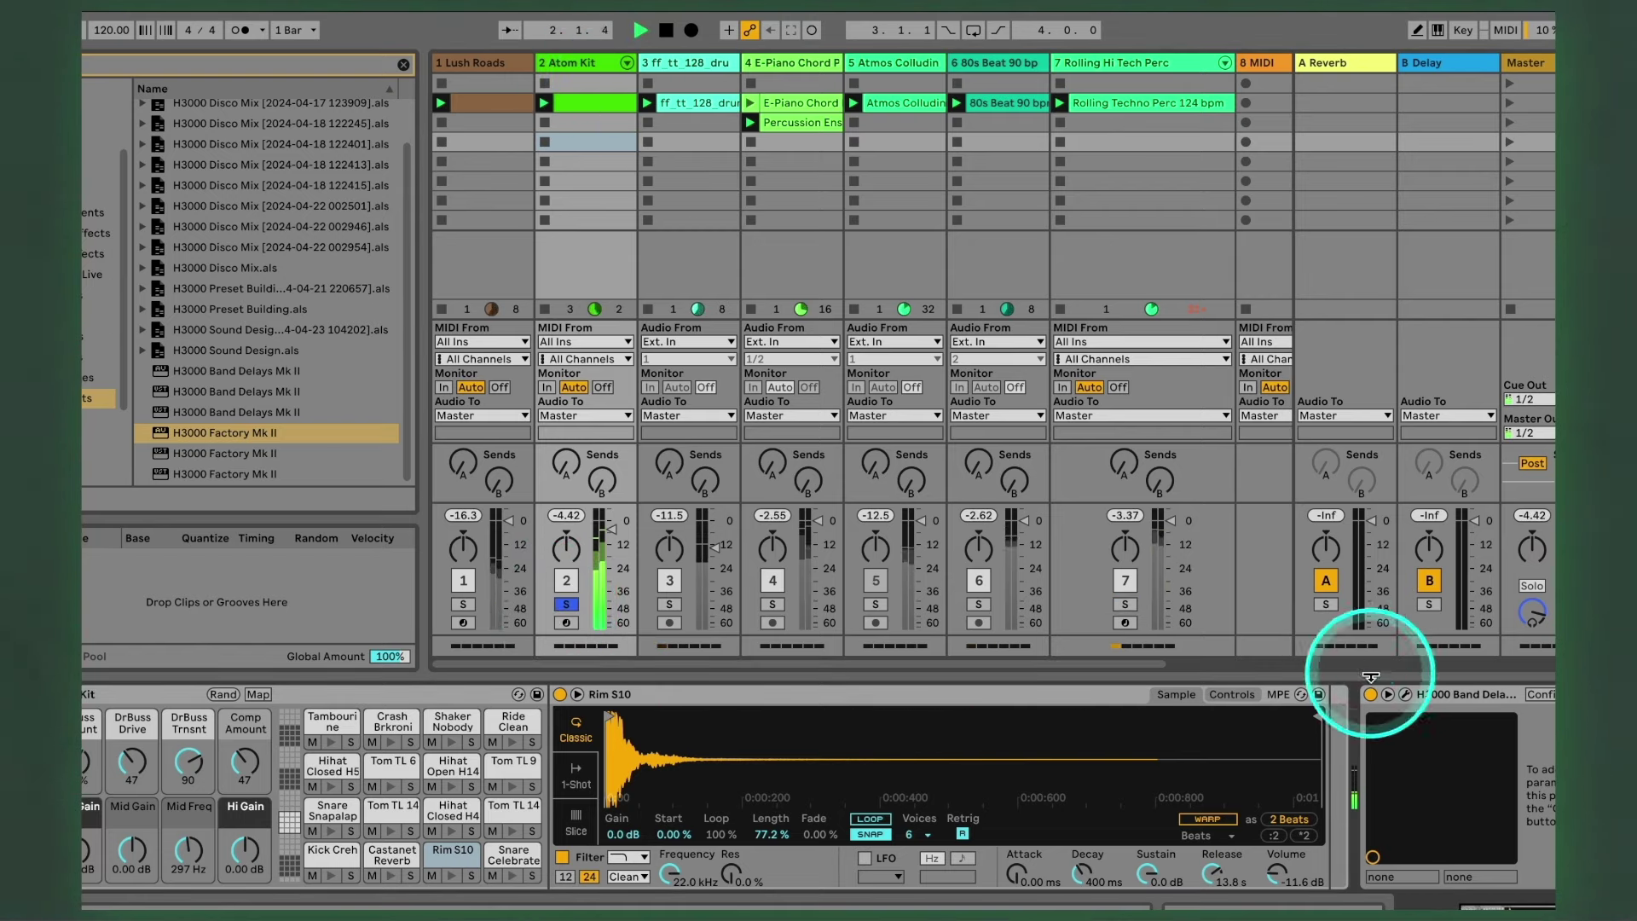
pyautogui.click(1405, 694)
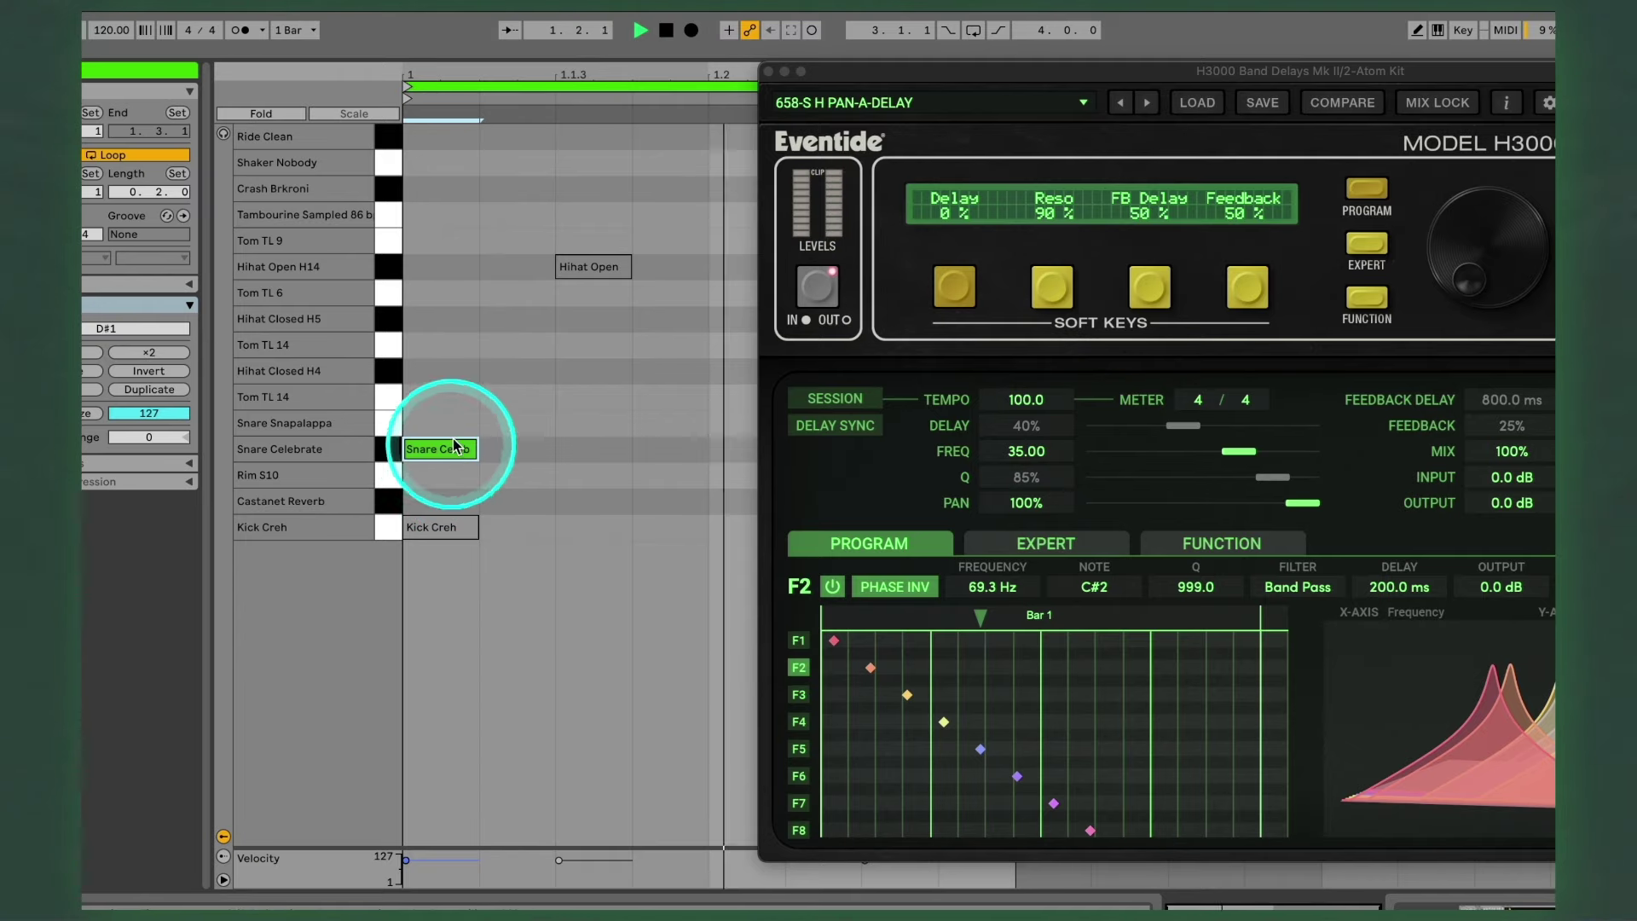
# Step: Load the 660-SPACE CRICKETS preset and add a Hihat Closed H4 note on the second sixteenth of the Atom Kit clip
pyautogui.click(1130, 97)
pyautogui.moveTo(1198, 72); pyautogui.dragTo(994, 74)
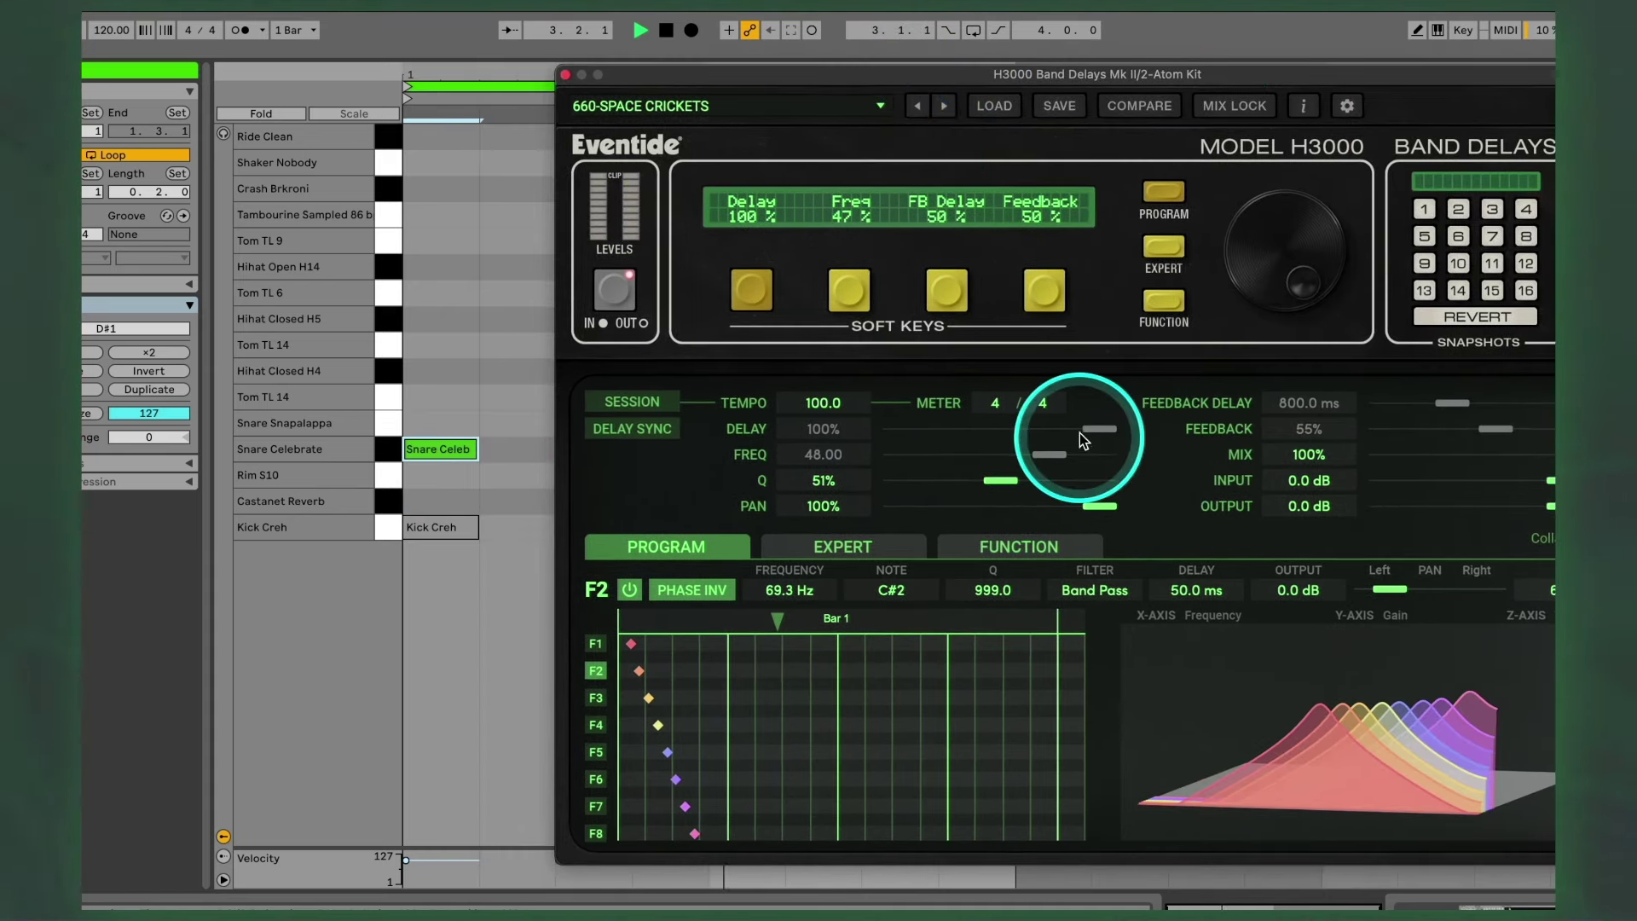
pyautogui.doubleClick(519, 370)
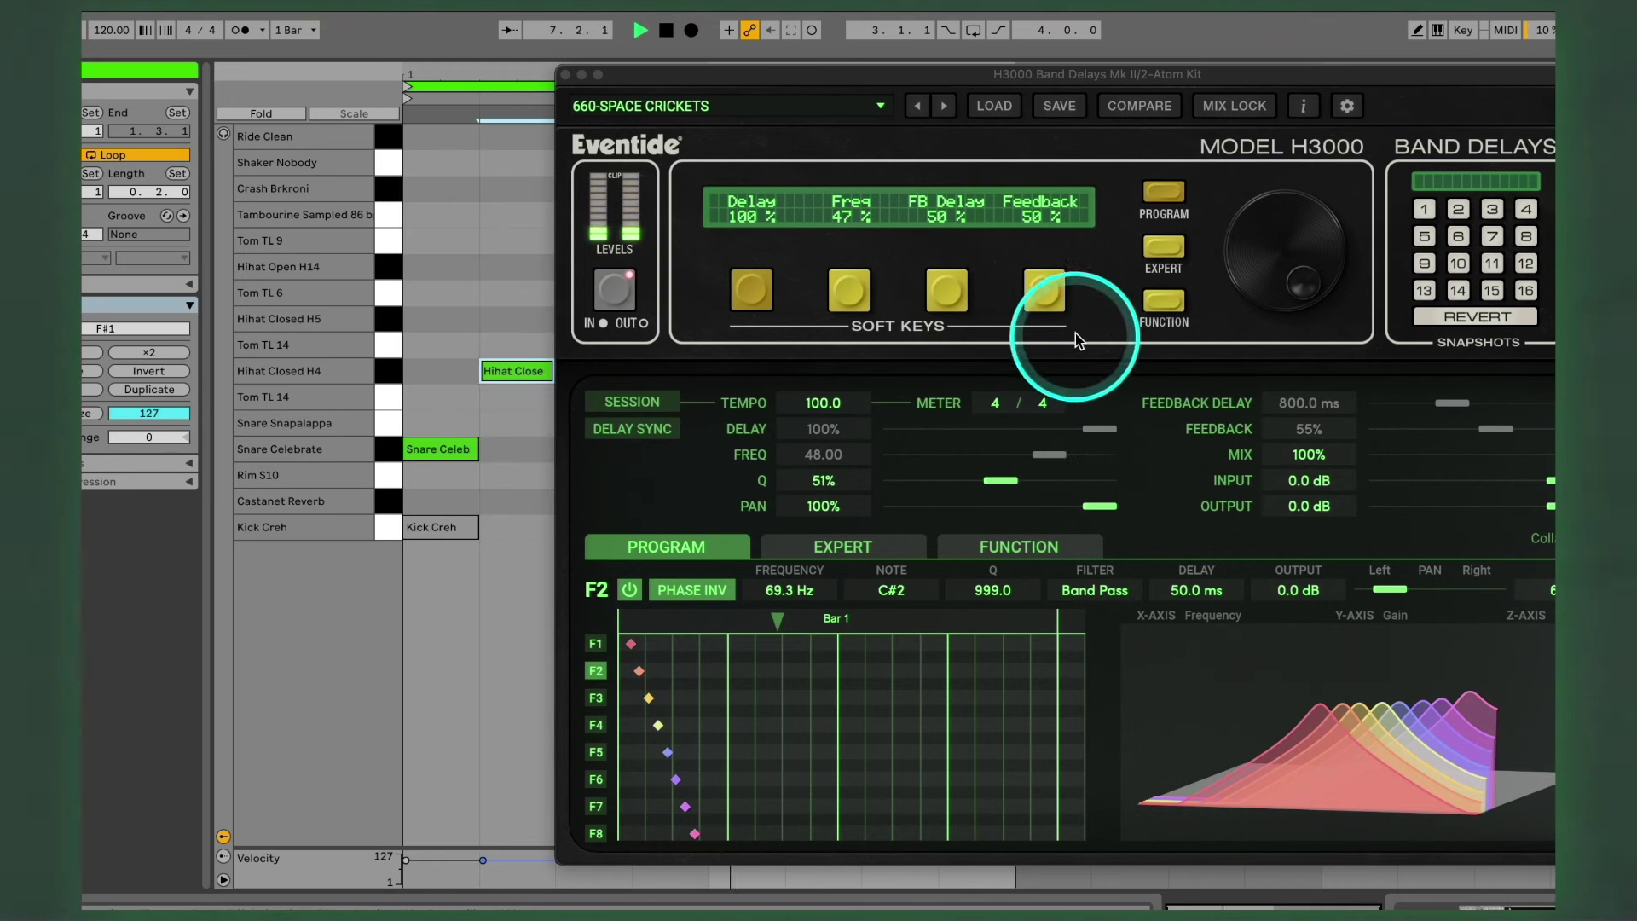
# Step: Load the 663-SWEEP DOWN preset and add a Kick Creh note at 1.2, raising the system volume
pyautogui.click(943, 106)
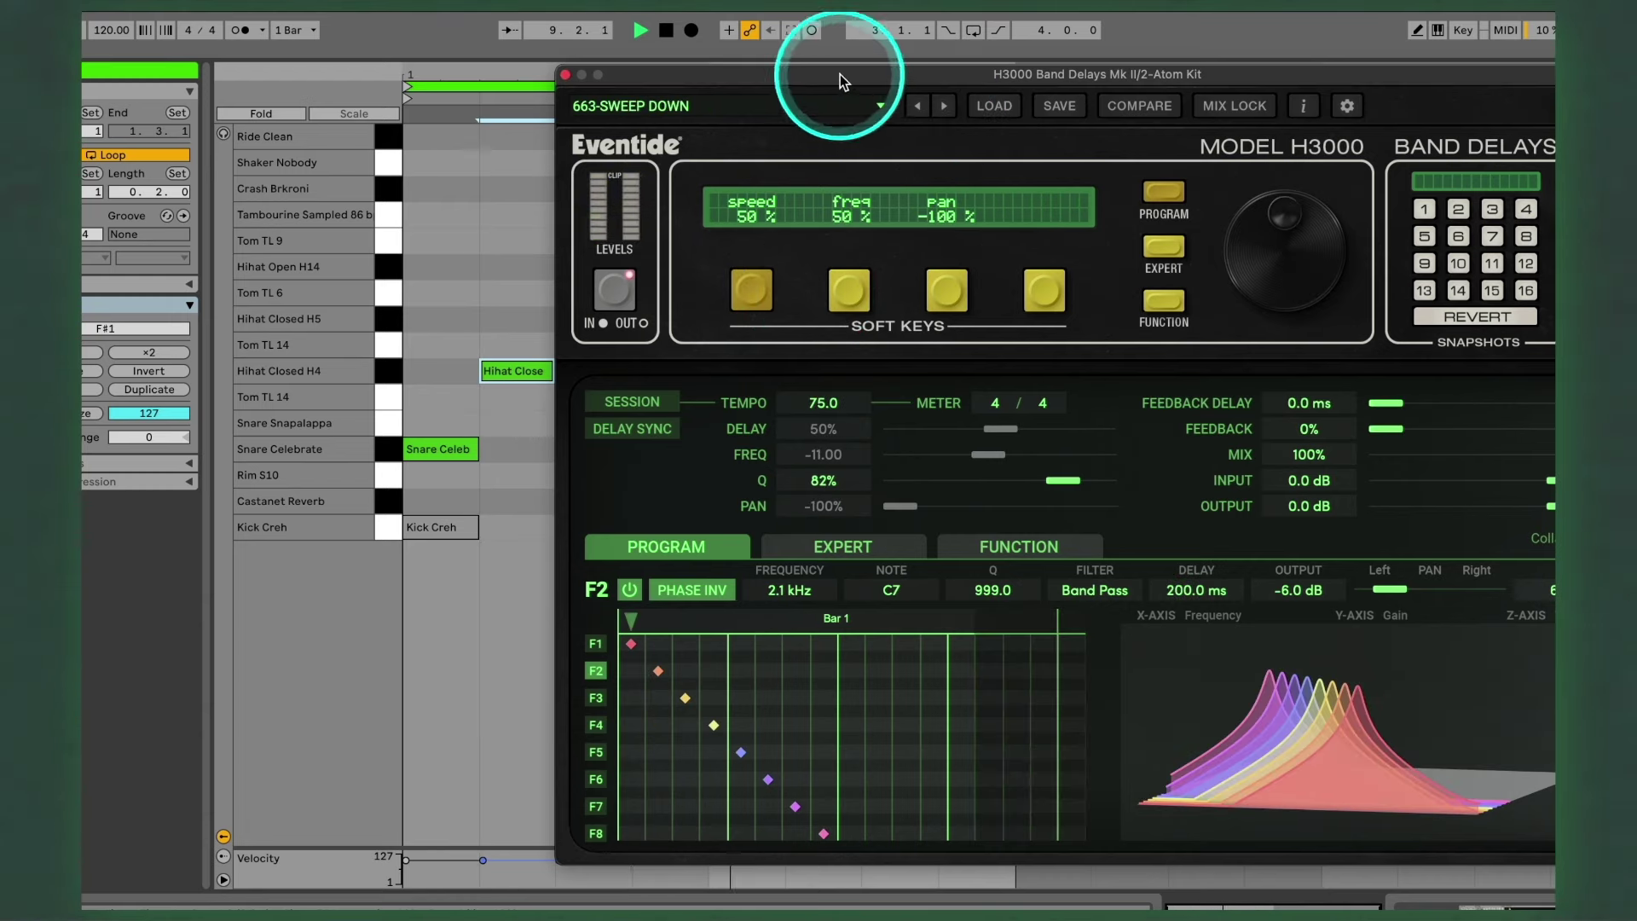
pyautogui.moveTo(840, 74); pyautogui.dragTo(1140, 78)
pyautogui.doubleClick(750, 539)
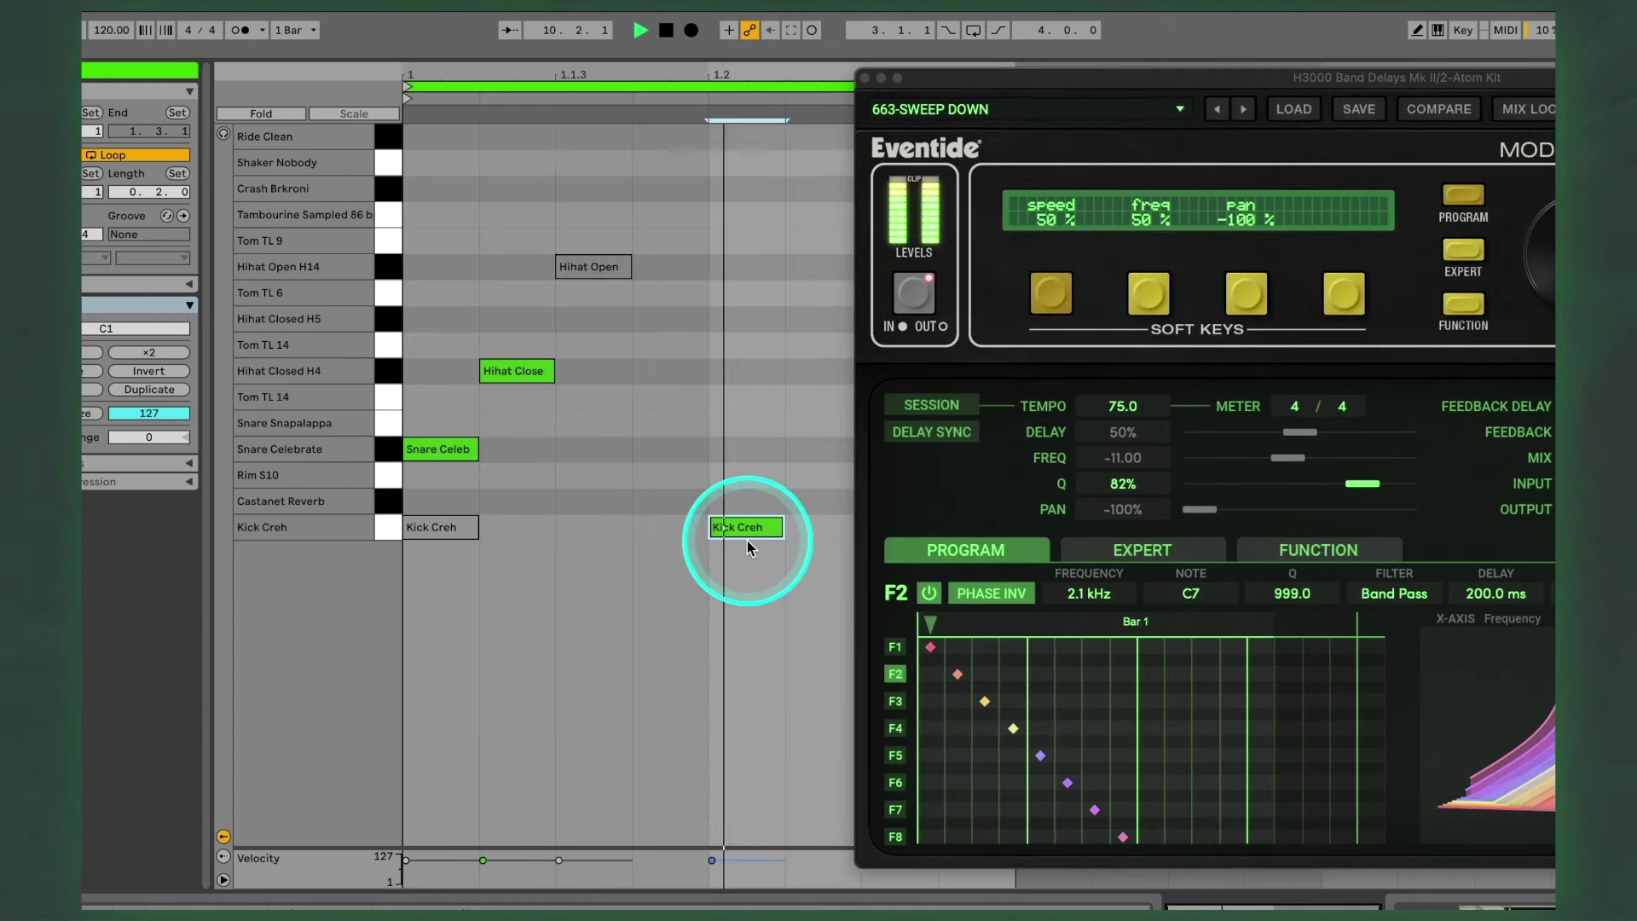
pyautogui.press('XF86AudioRaiseVolume')
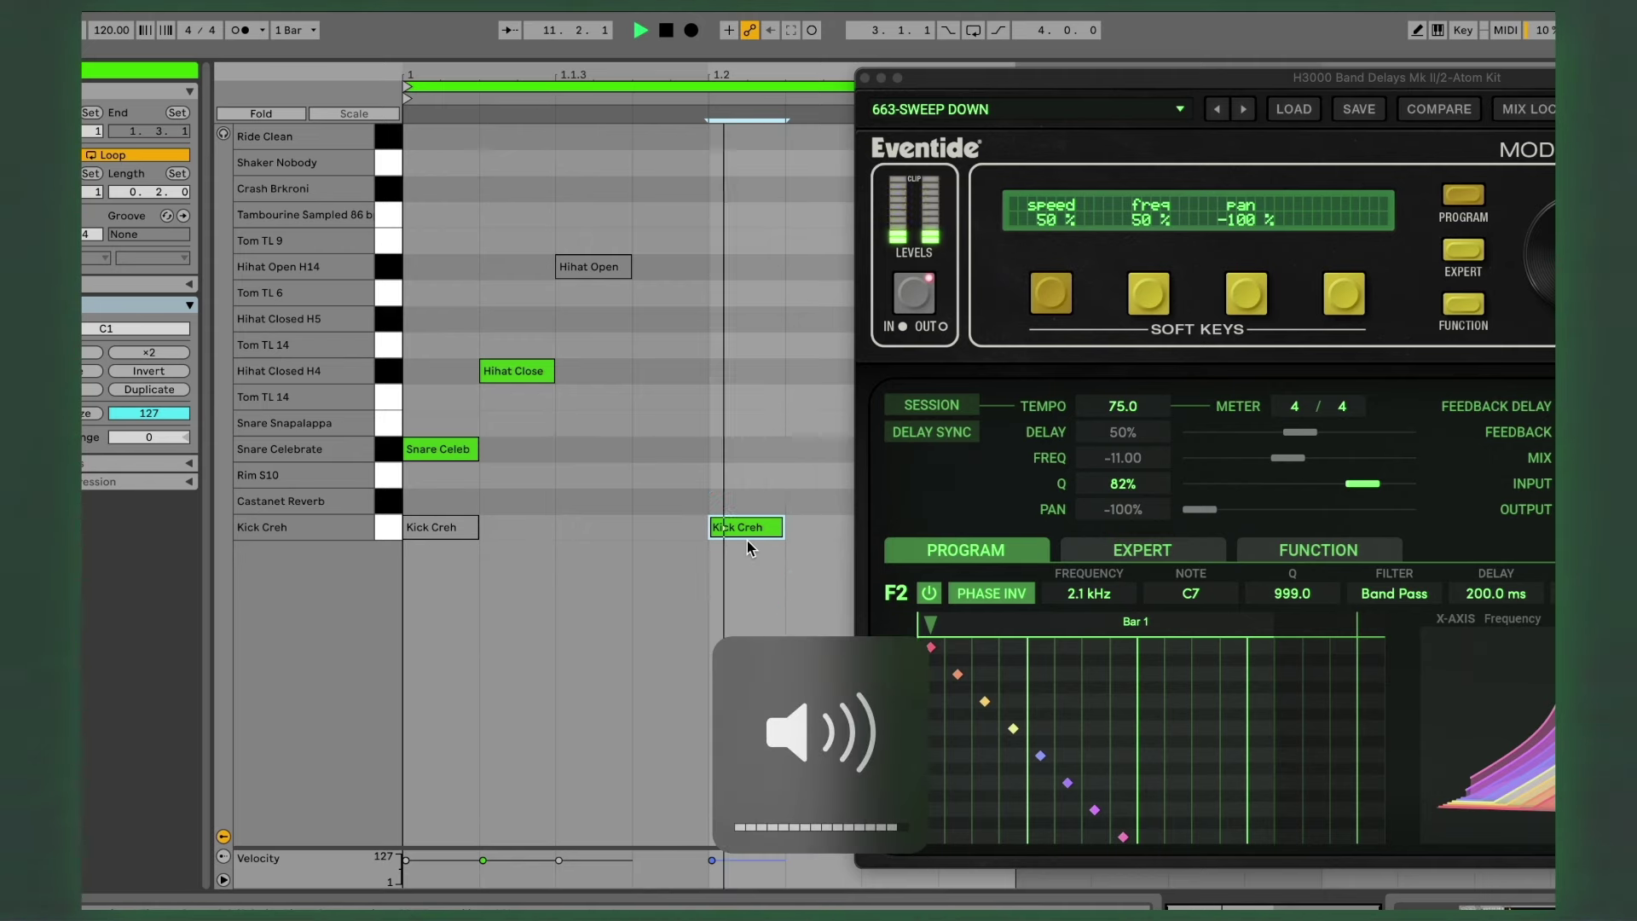
# Step: Load the 665-SWEEP UP DOWN preset, move the kick note from 1.2 to 1.1.3, and add a Tom TL 9 note at 1.2
pyautogui.moveTo(1089, 80); pyautogui.dragTo(1051, 76)
pyautogui.moveTo(1425, 72); pyautogui.dragTo(1267, 49)
pyautogui.click(1034, 82)
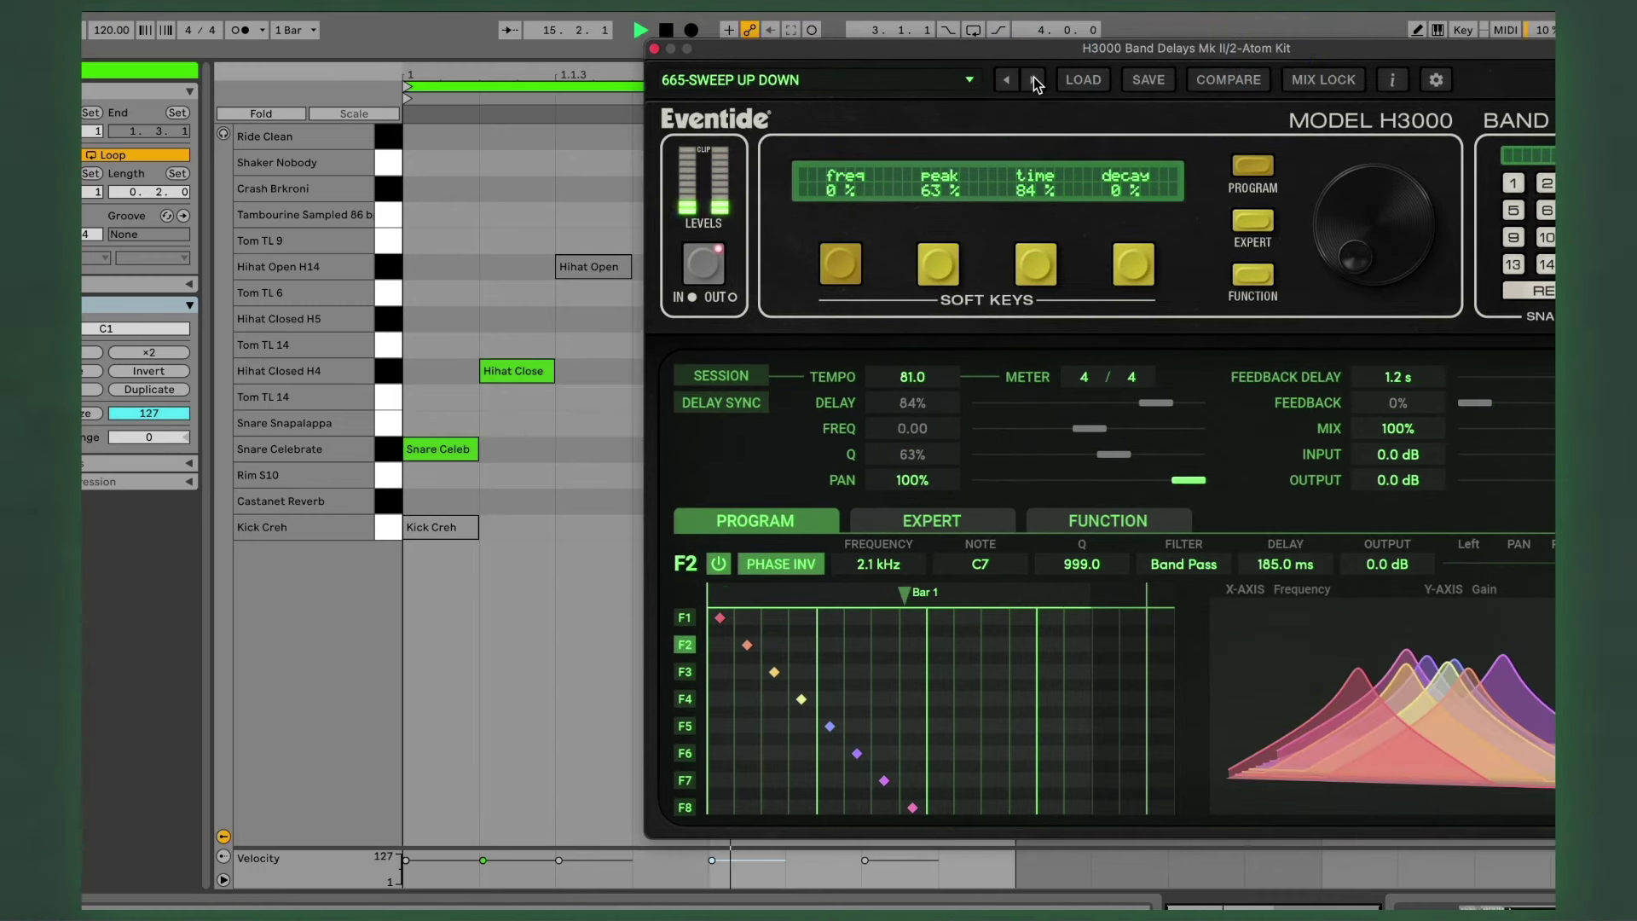
pyautogui.click(586, 549)
pyautogui.click(718, 58)
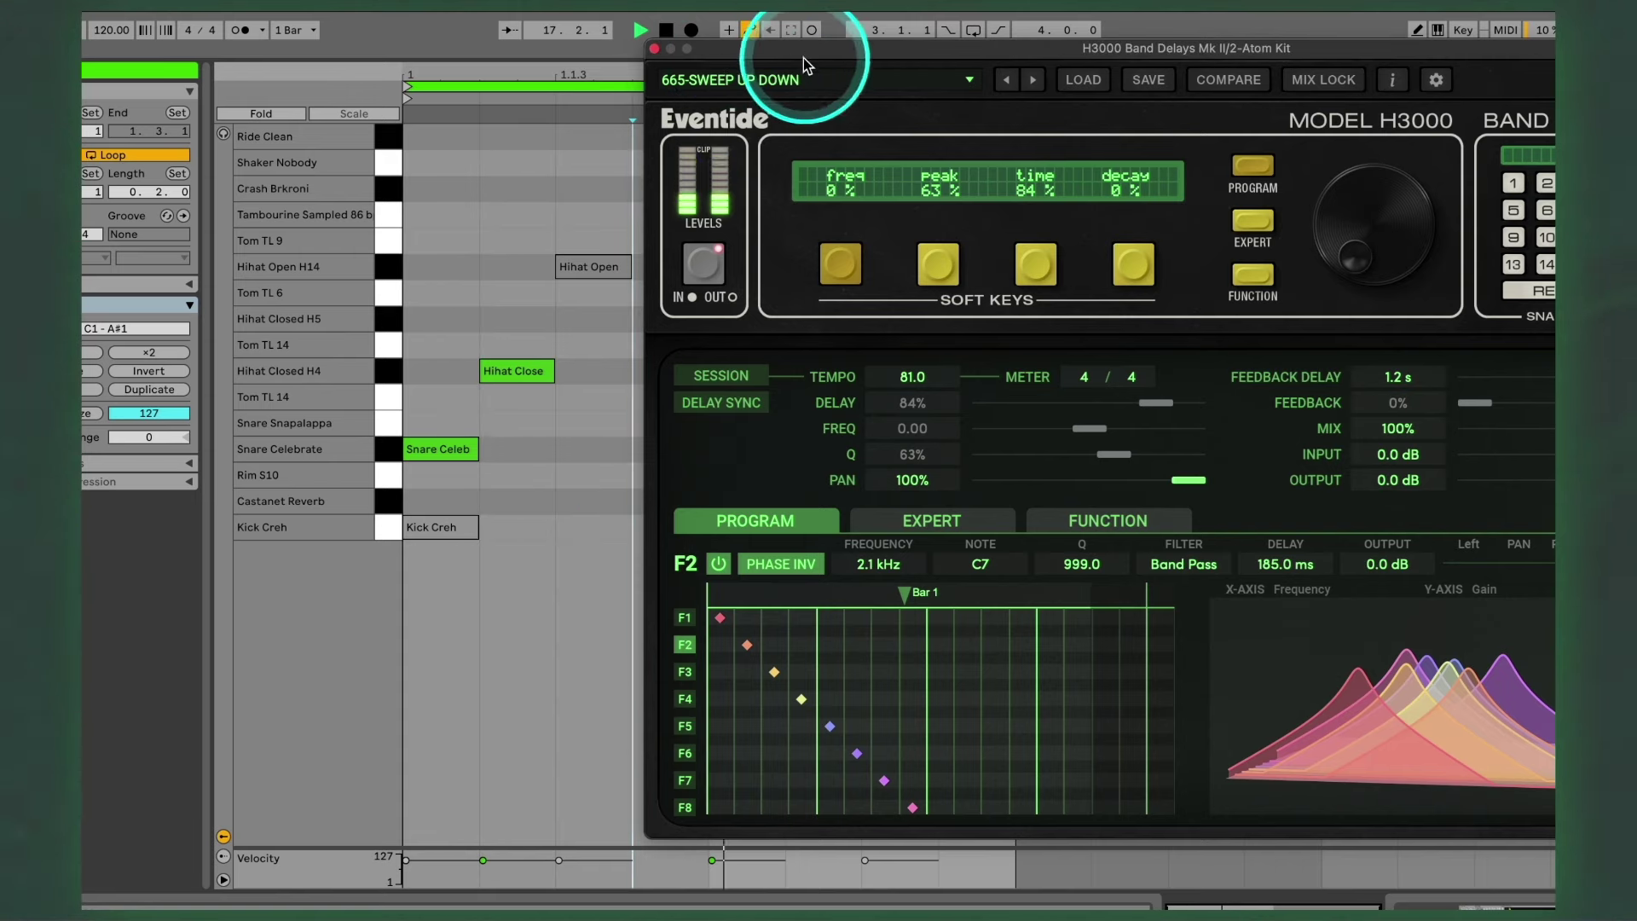
pyautogui.moveTo(803, 58); pyautogui.dragTo(935, 61)
pyautogui.moveTo(734, 530); pyautogui.dragTo(612, 537)
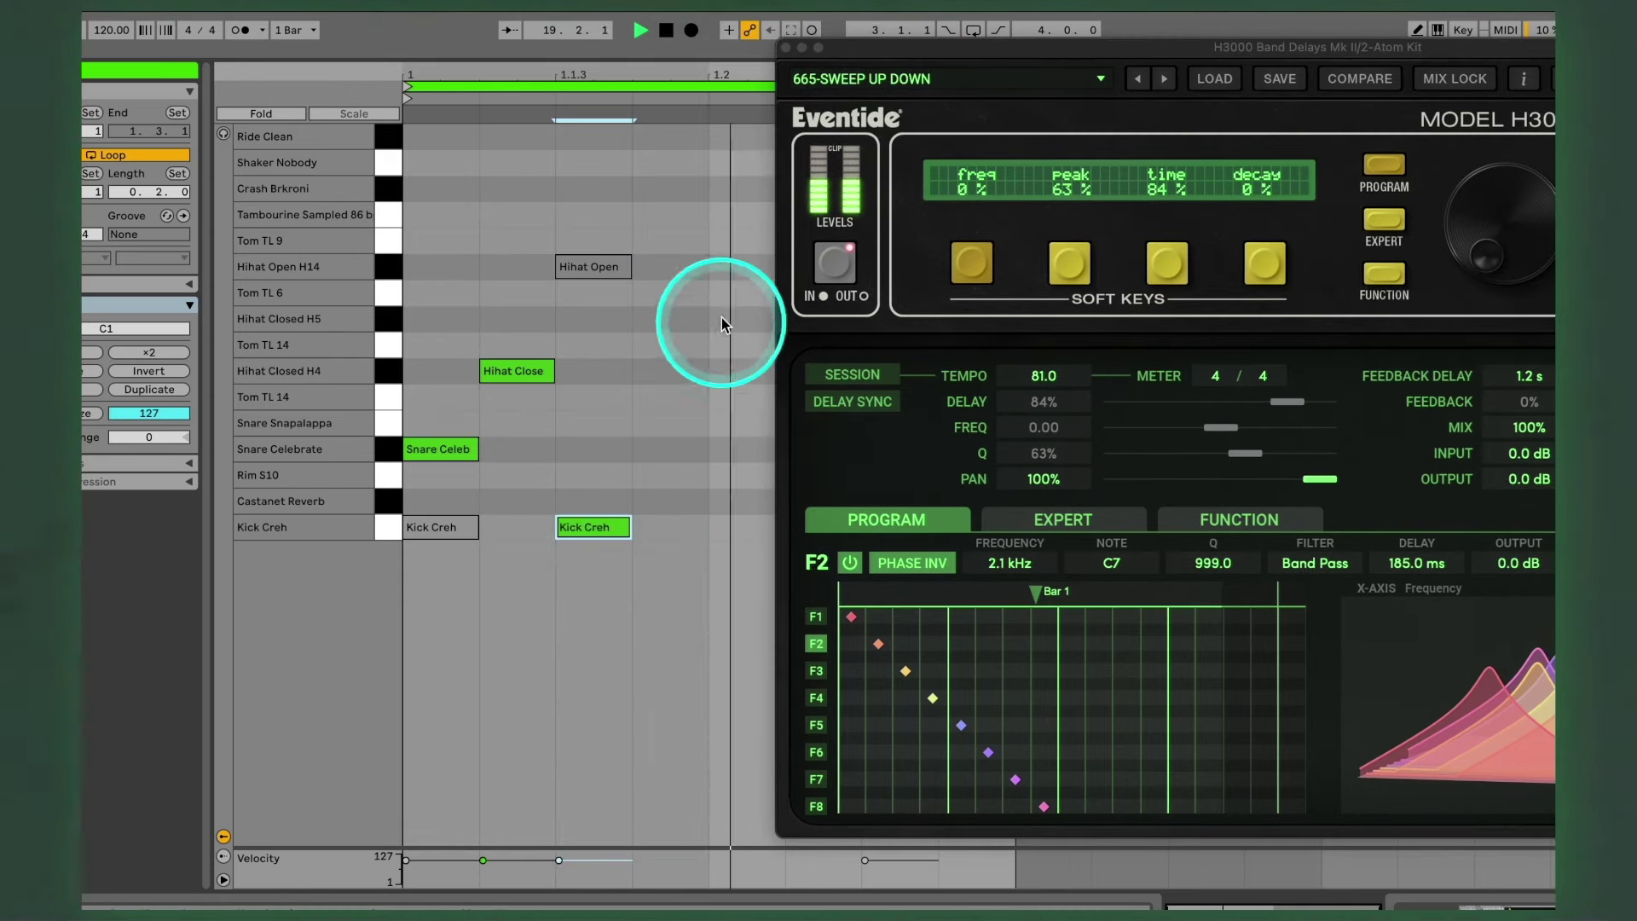
pyautogui.doubleClick(724, 238)
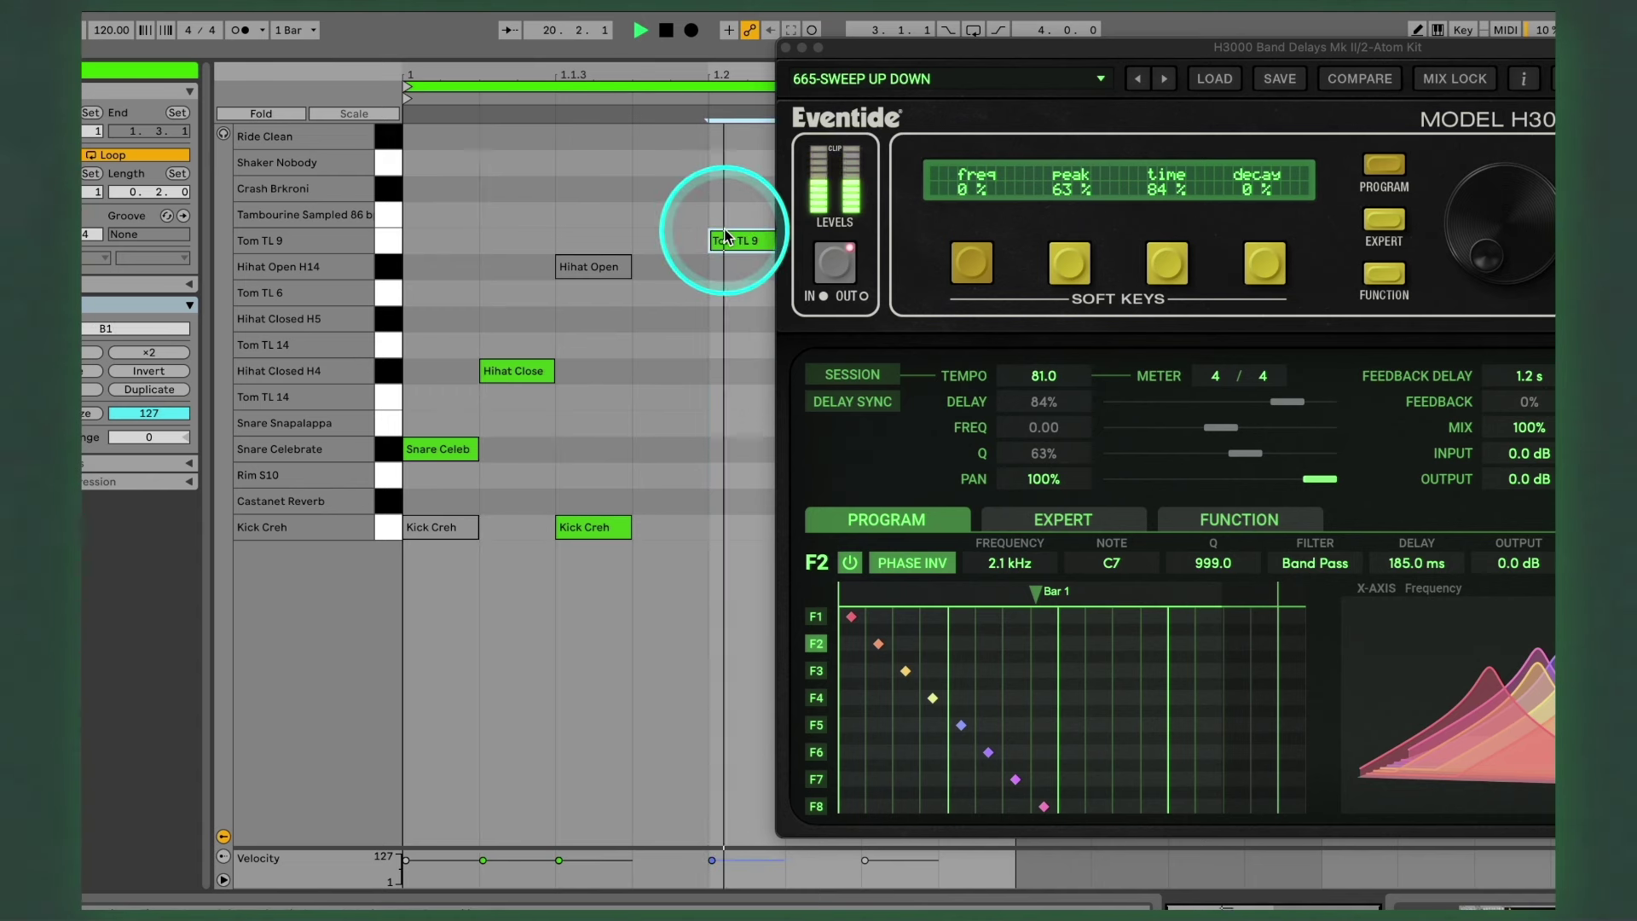
# Step: Audition the 666-SWEEP UP LINEAR and 667-SWEEP UP presets, and deactivate the Hihat Closed H4 and Tom TL 9 notes
pyautogui.click(1162, 79)
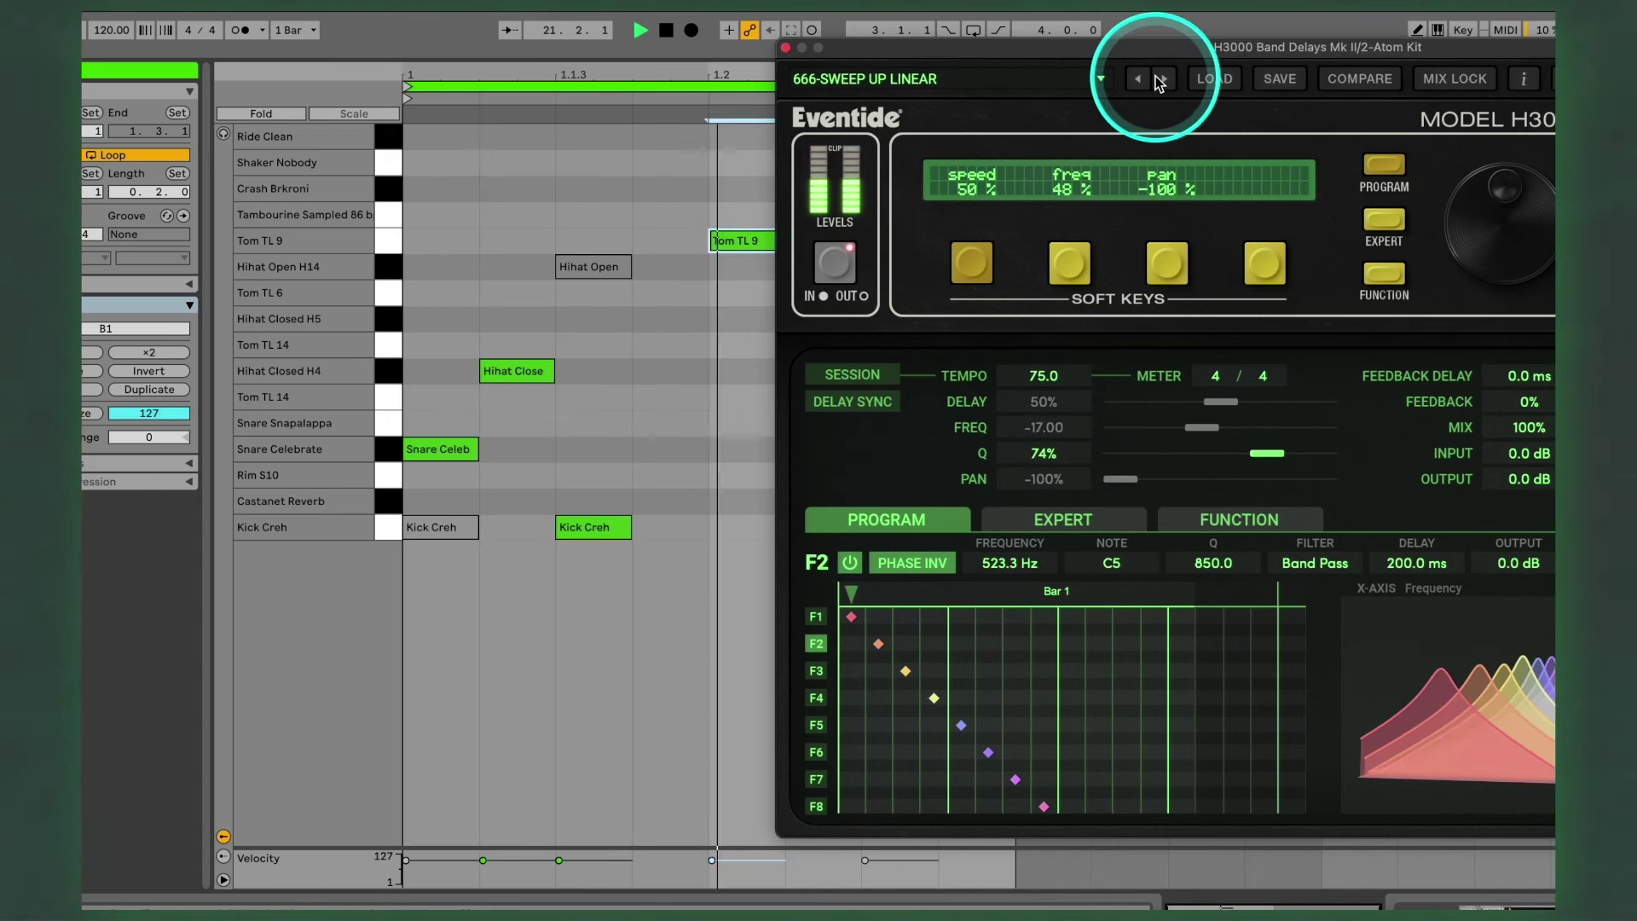
pyautogui.click(1161, 80)
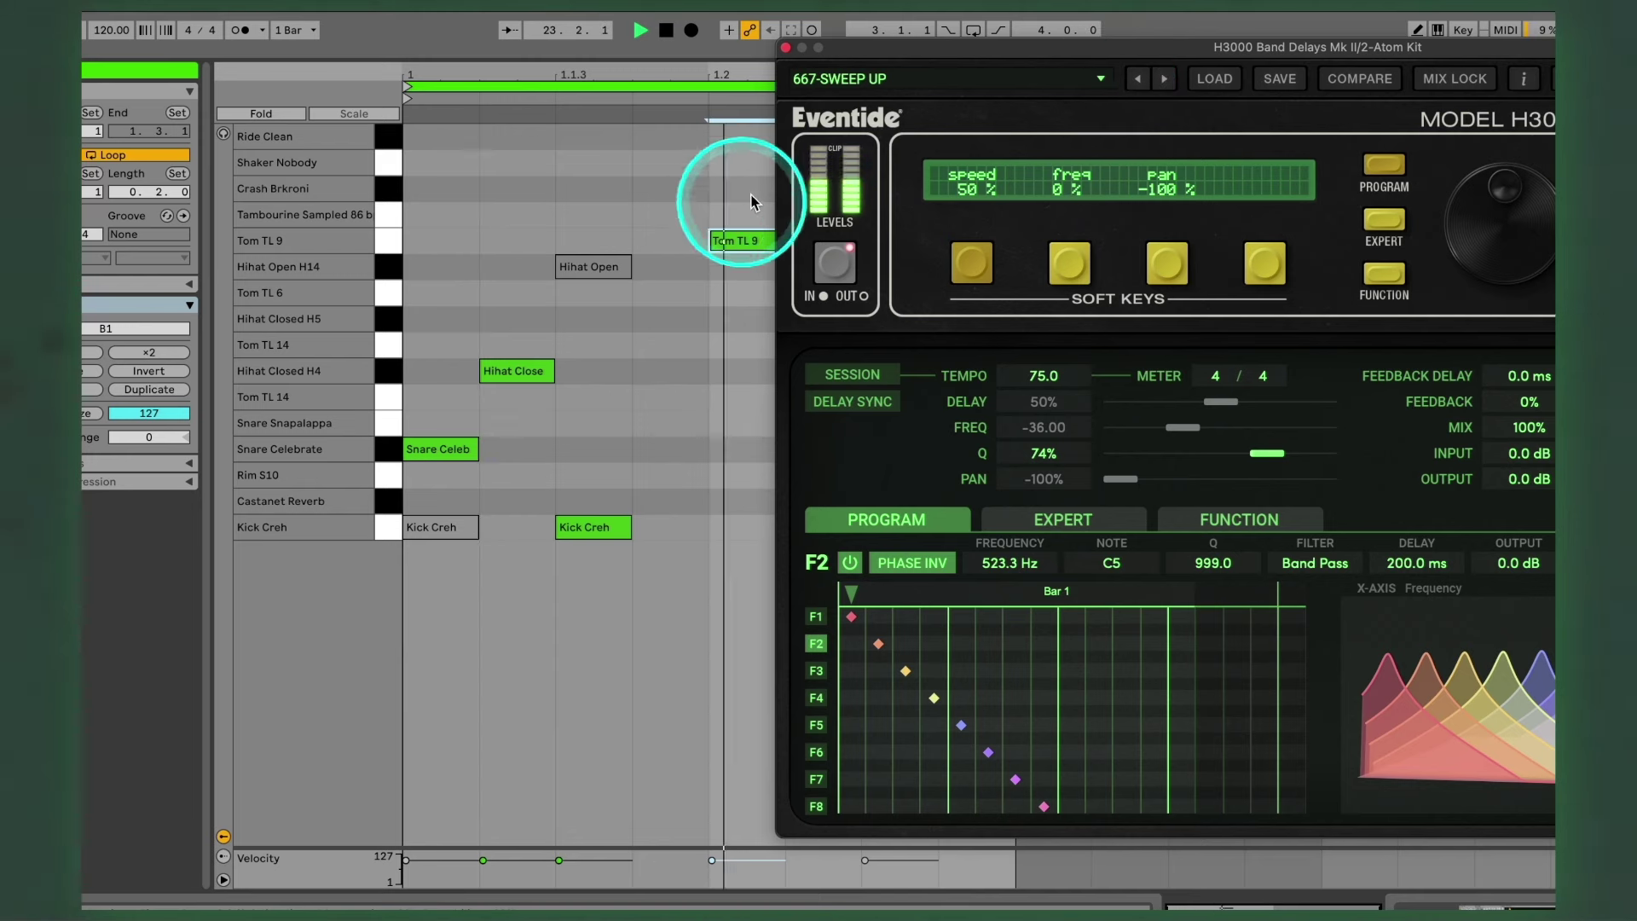
pyautogui.click(495, 371)
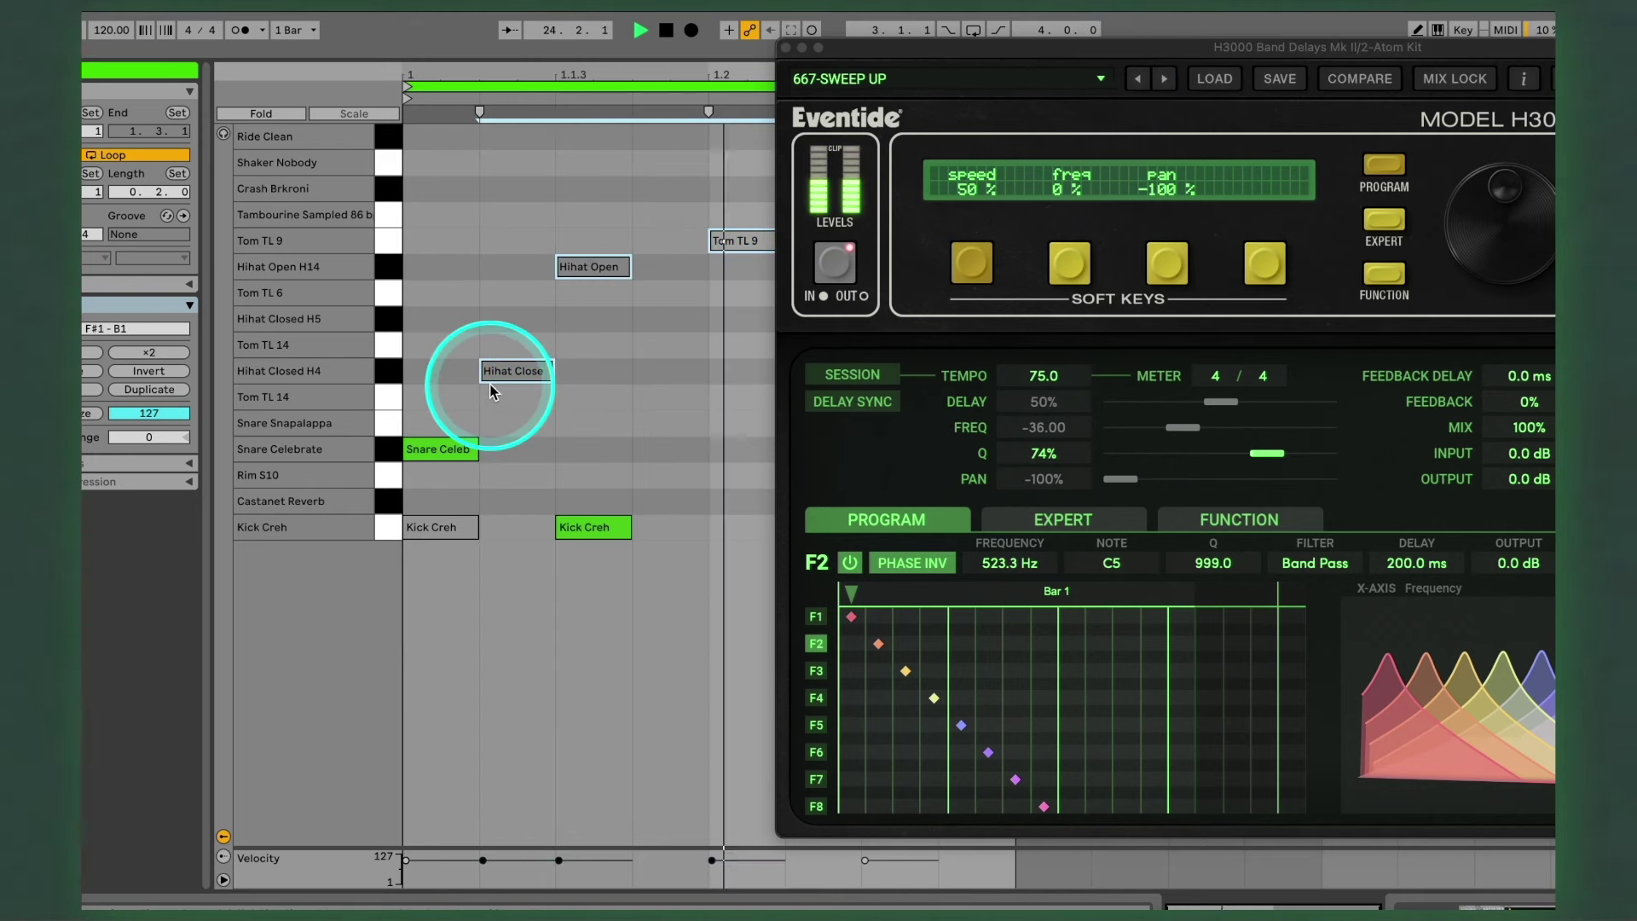
# Step: Move the Snare Snapalappa note from 1.2 forward by one sixteenth and set Drum Groove Machine's Mix to 62%
pyautogui.click(771, 436)
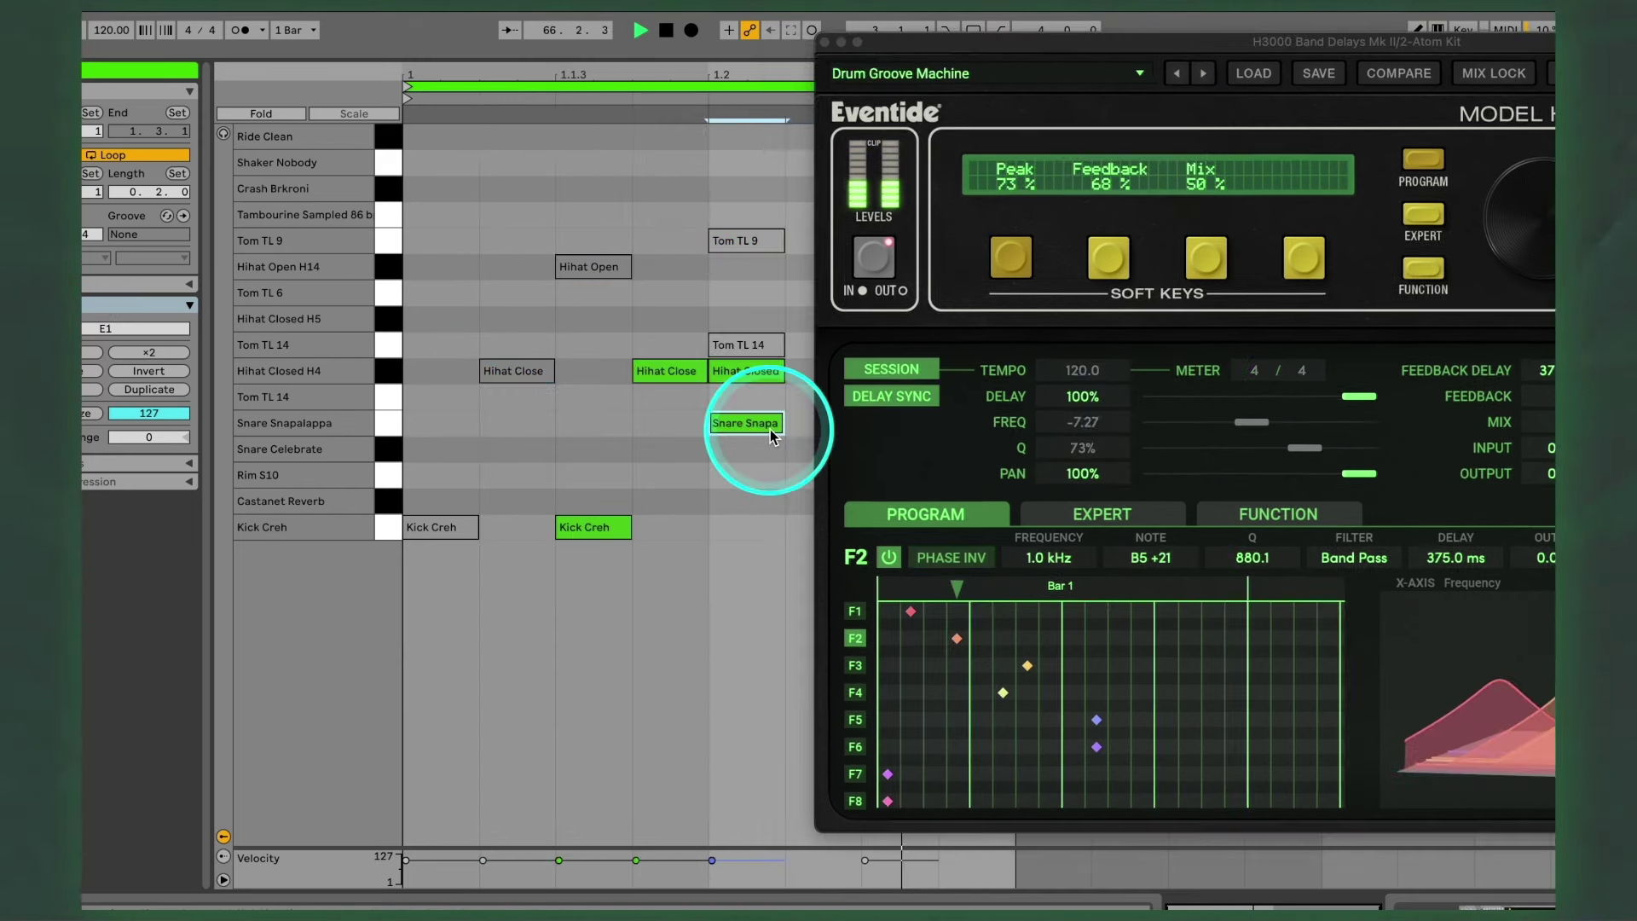
pyautogui.moveTo(771, 436); pyautogui.dragTo(817, 424)
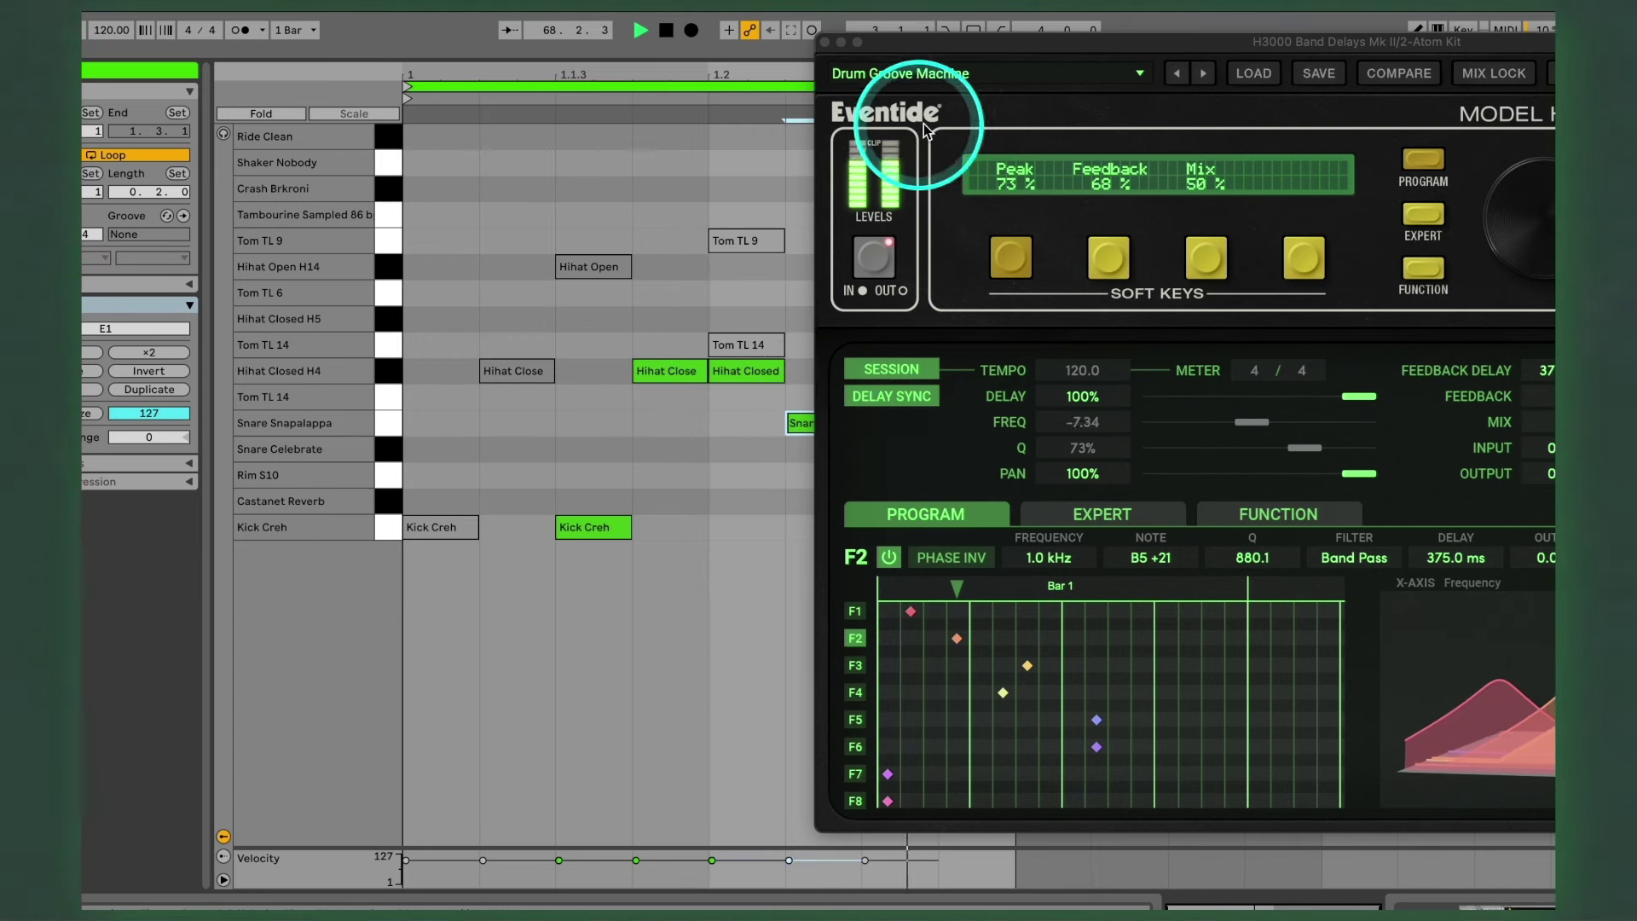
pyautogui.click(1206, 257)
pyautogui.moveTo(1516, 247); pyautogui.dragTo(1522, 282)
# Step: Reactivate the Kick Creh note at the clip's start and move it forward by one sixteenth
pyautogui.click(469, 527)
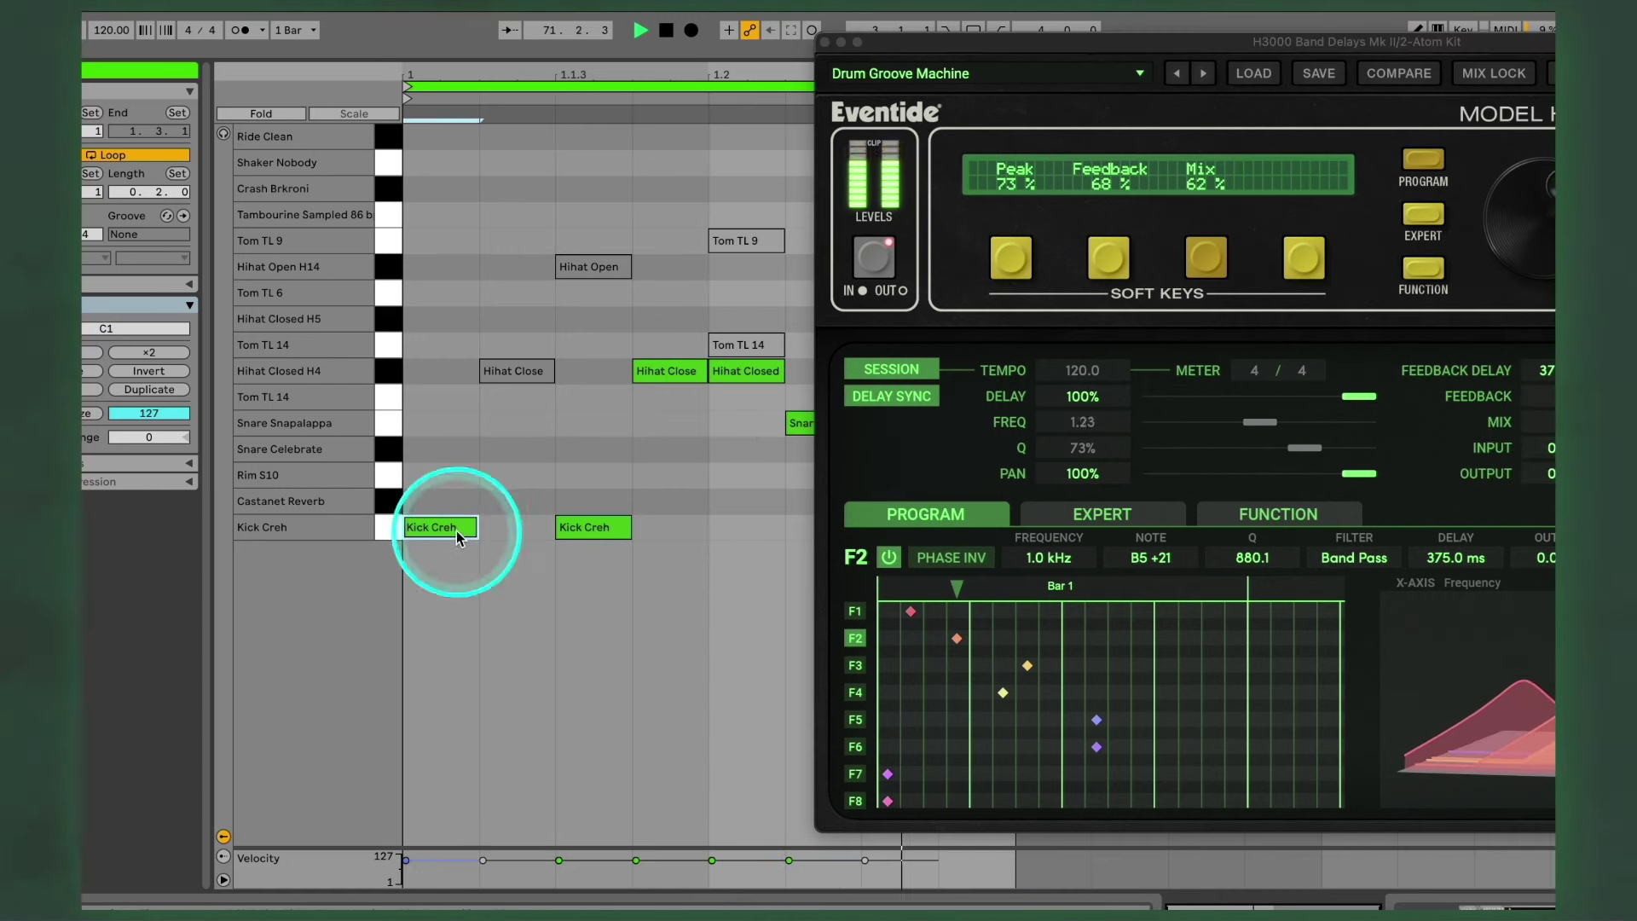
pyautogui.click(1178, 358)
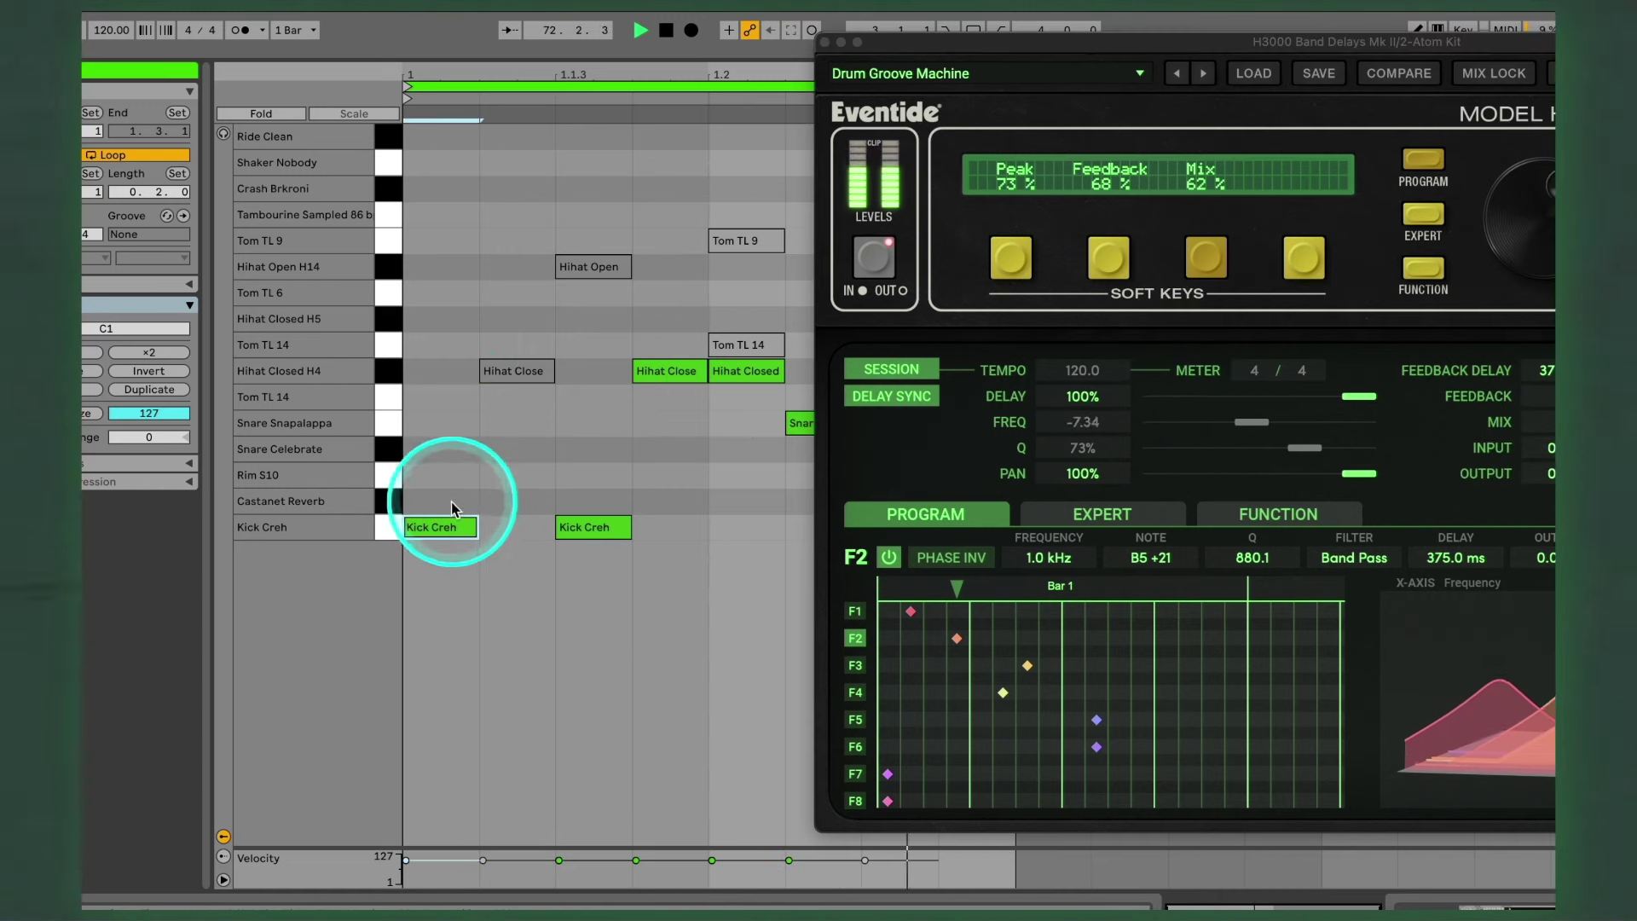
pyautogui.moveTo(447, 524); pyautogui.dragTo(523, 478)
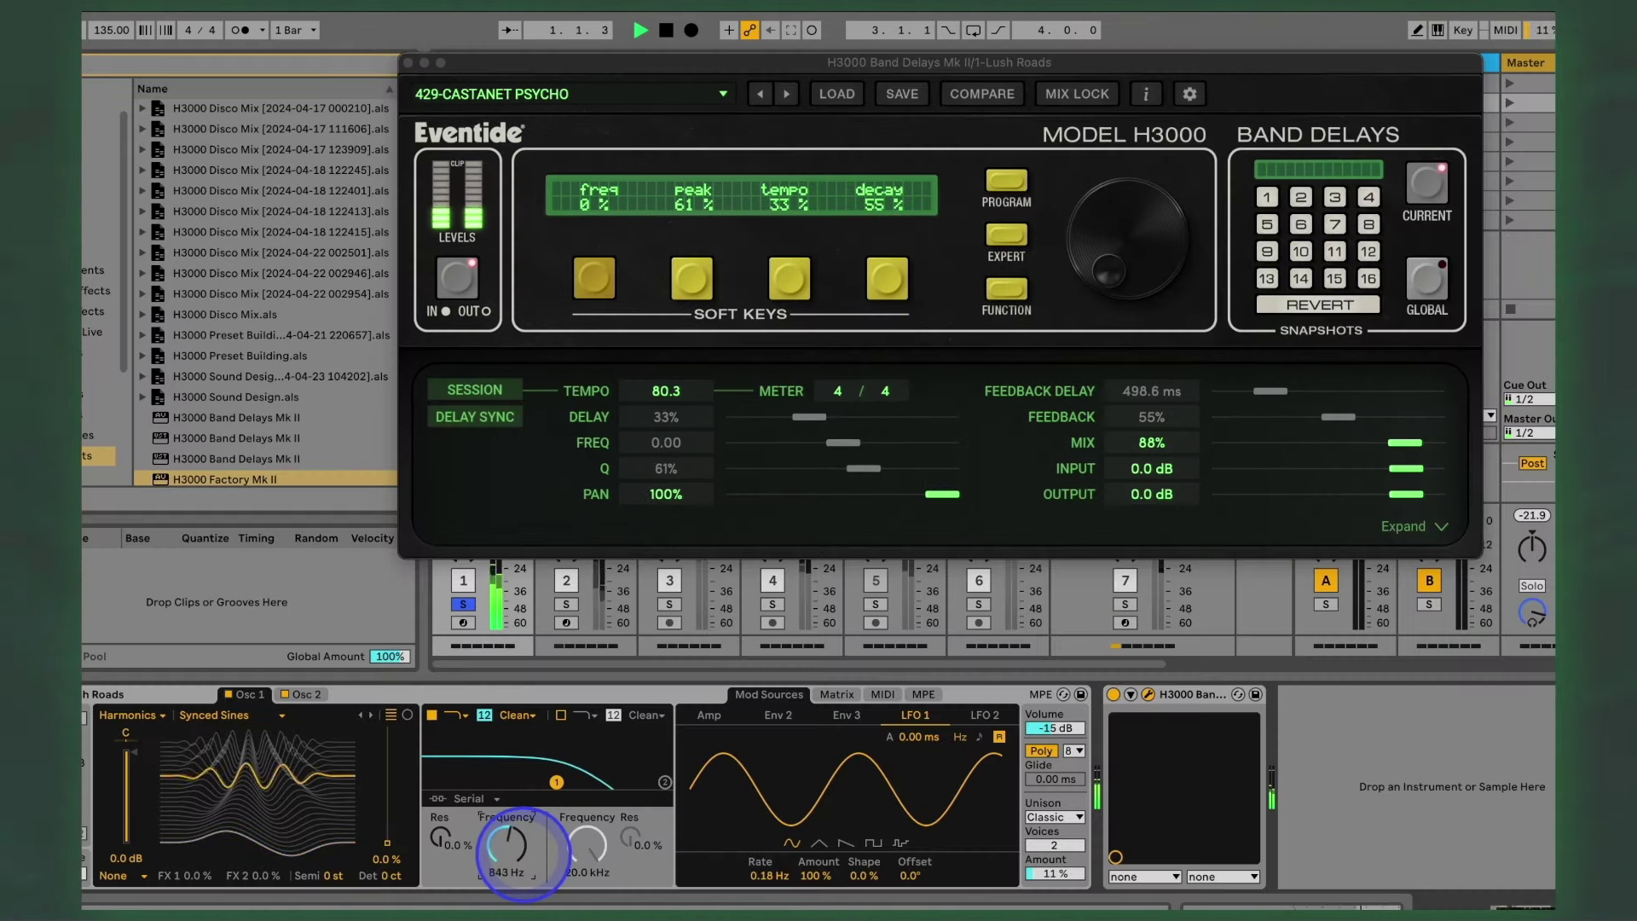
# Step: Lower the Lush Roads synth's filter frequency to 755 Hz, and bypass and re-enable Band Delays to compare the sound
pyautogui.moveTo(516, 849); pyautogui.dragTo(517, 856)
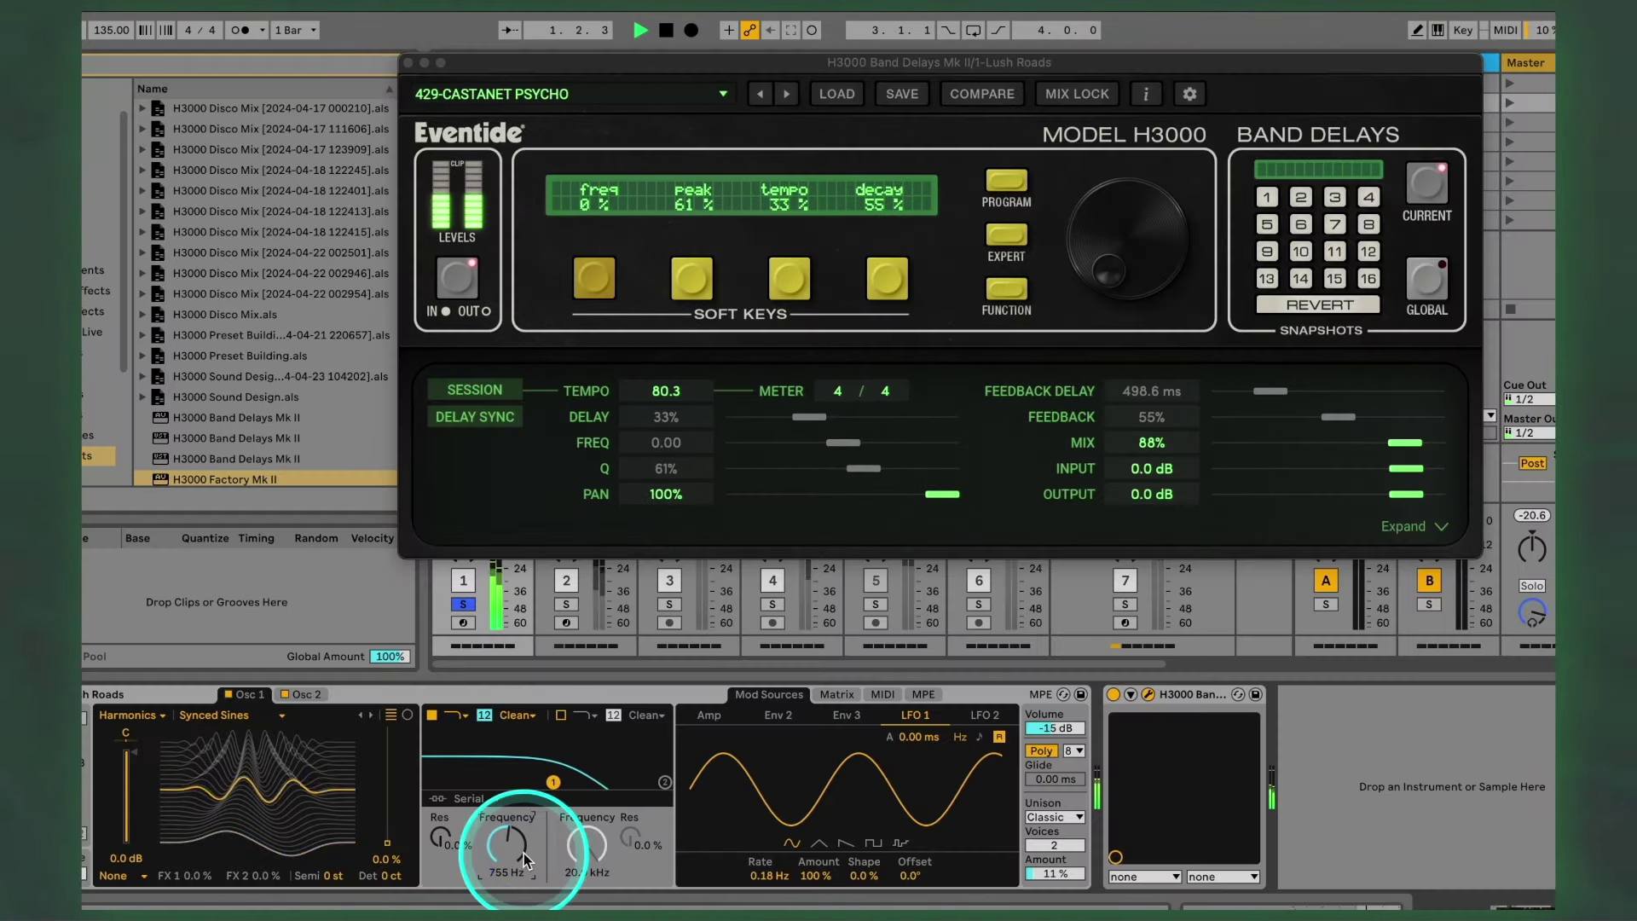
pyautogui.click(1113, 695)
pyautogui.click(1114, 695)
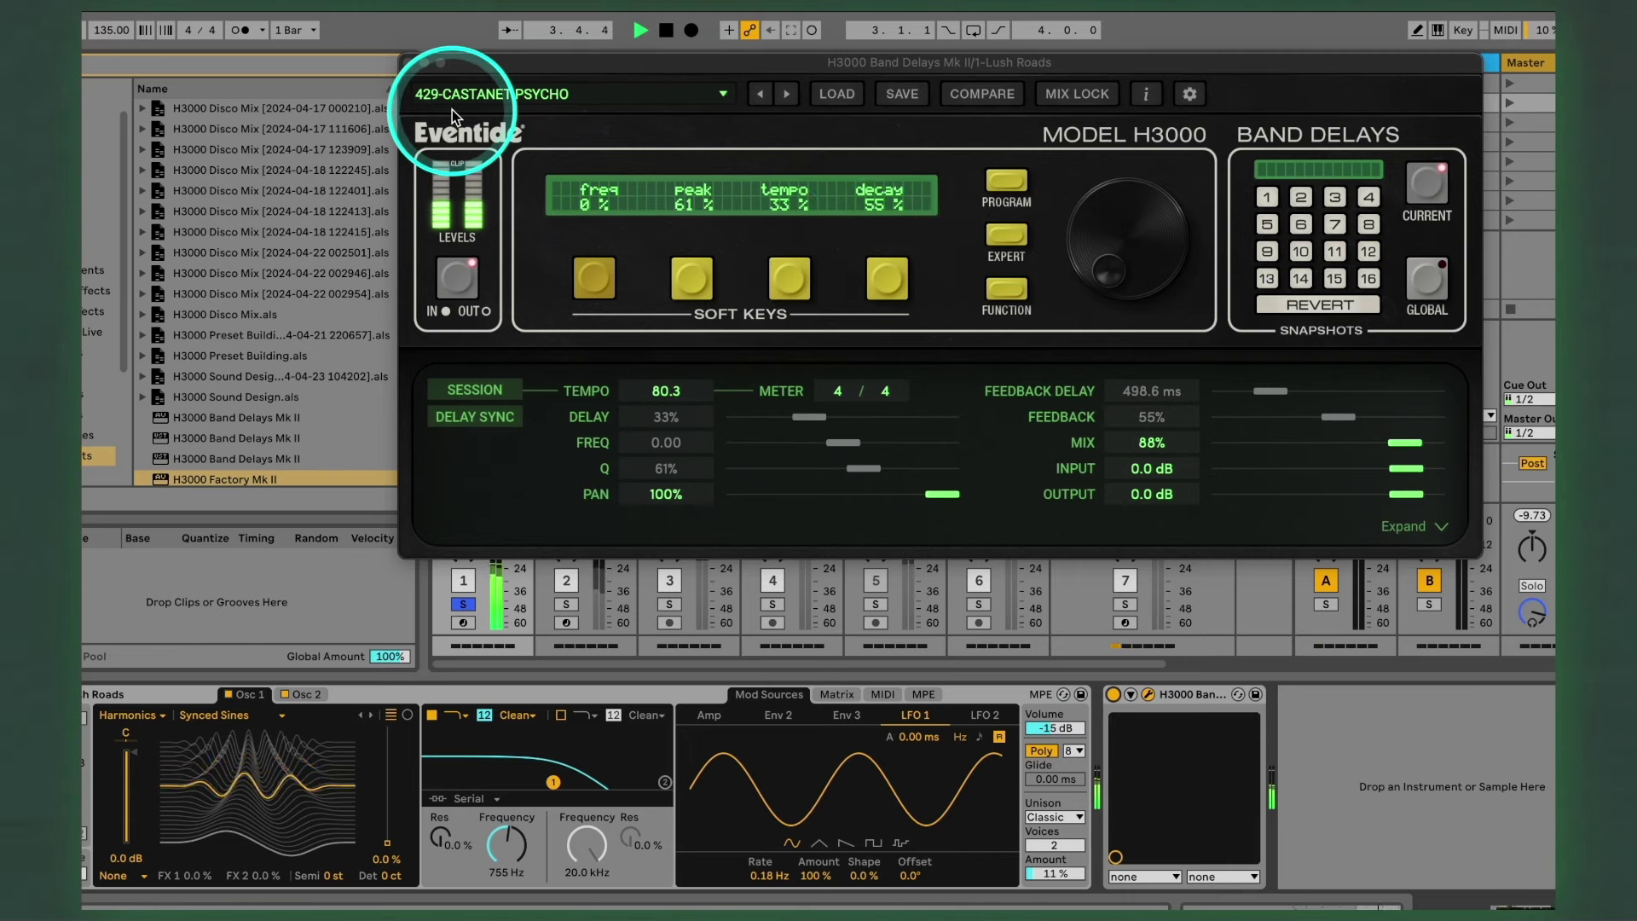
# Step: Audition the L-R-L, Lazers! and Mids Remix Voc presets, lowering the Lazers! control to 17% and raising Mids Remix Voc's Freq to 77%
pyautogui.click(791, 90)
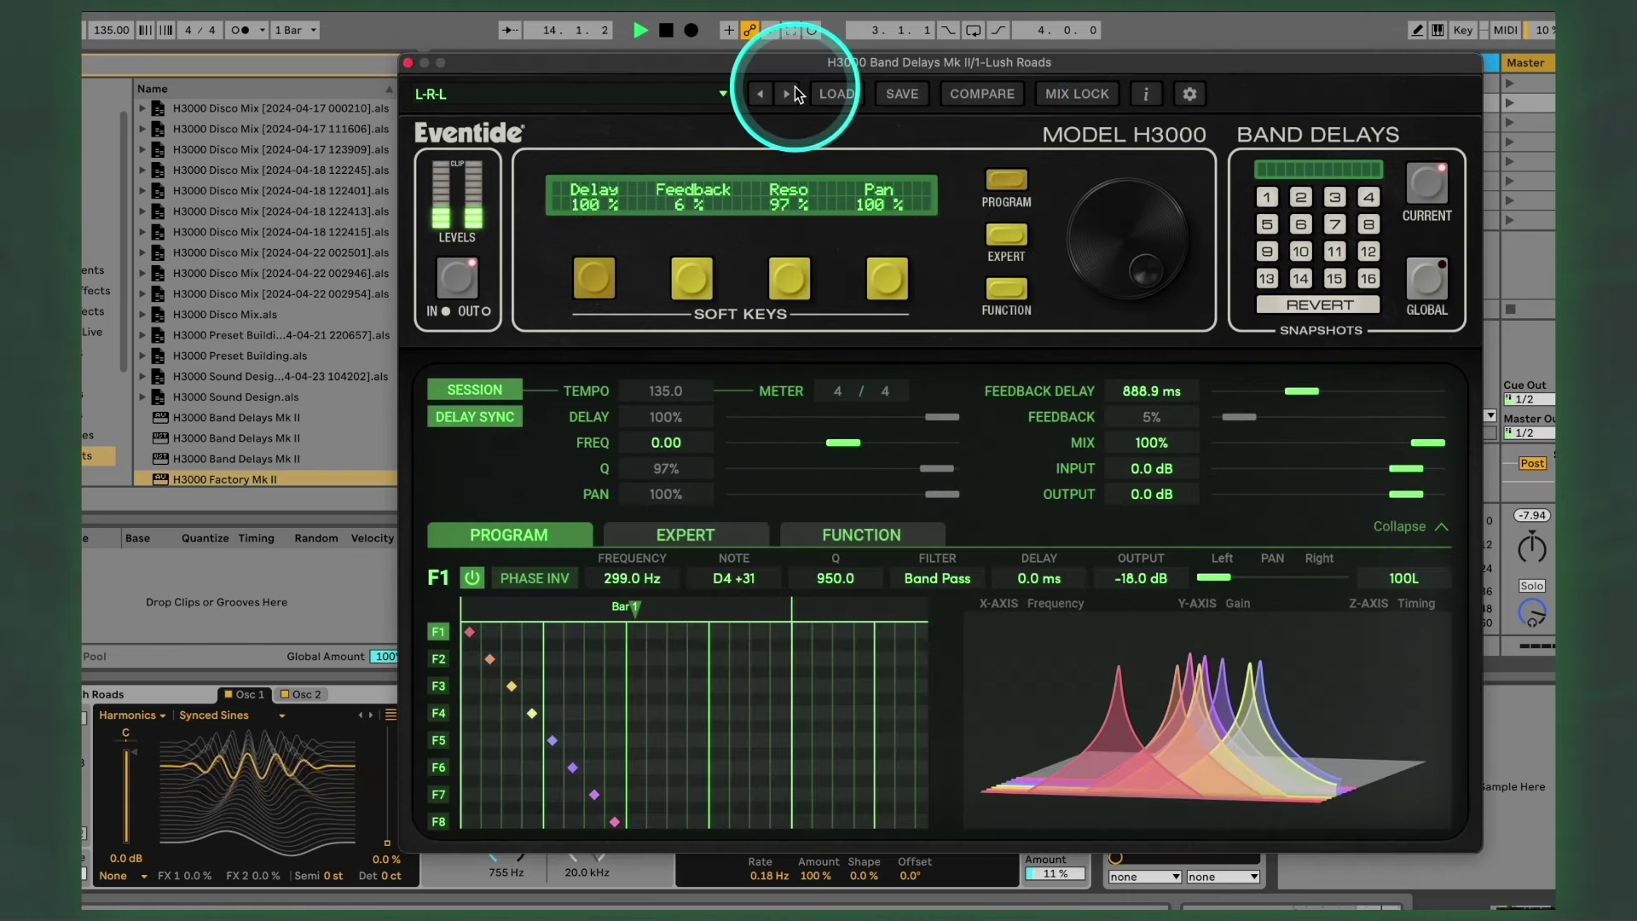
pyautogui.click(795, 91)
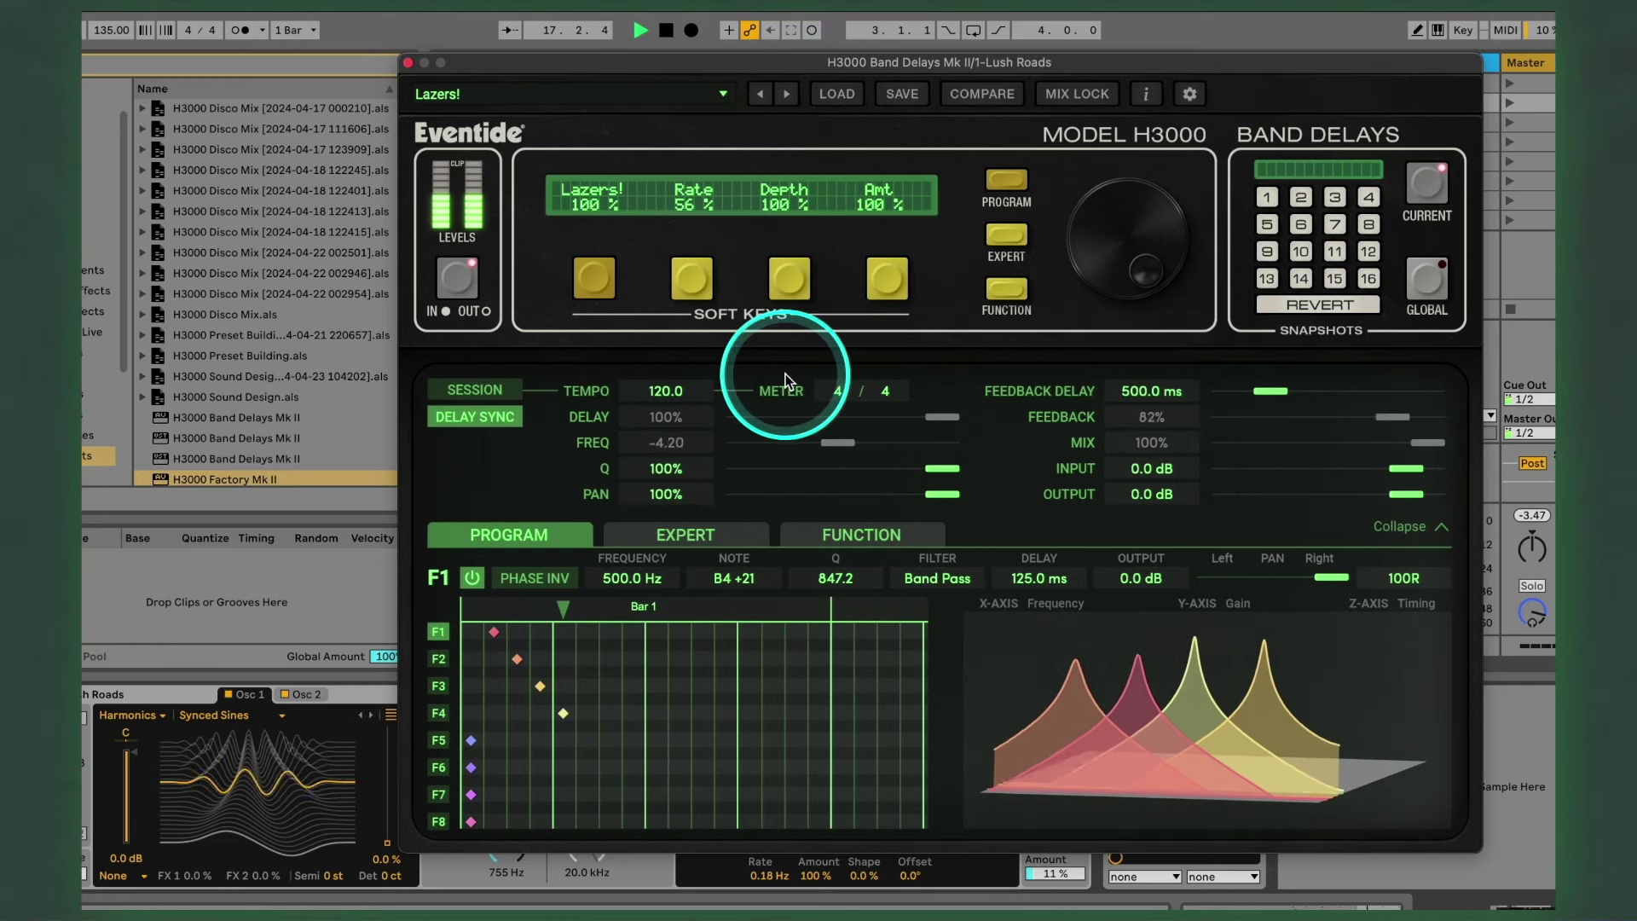
pyautogui.moveTo(1071, 256); pyautogui.dragTo(1104, 437)
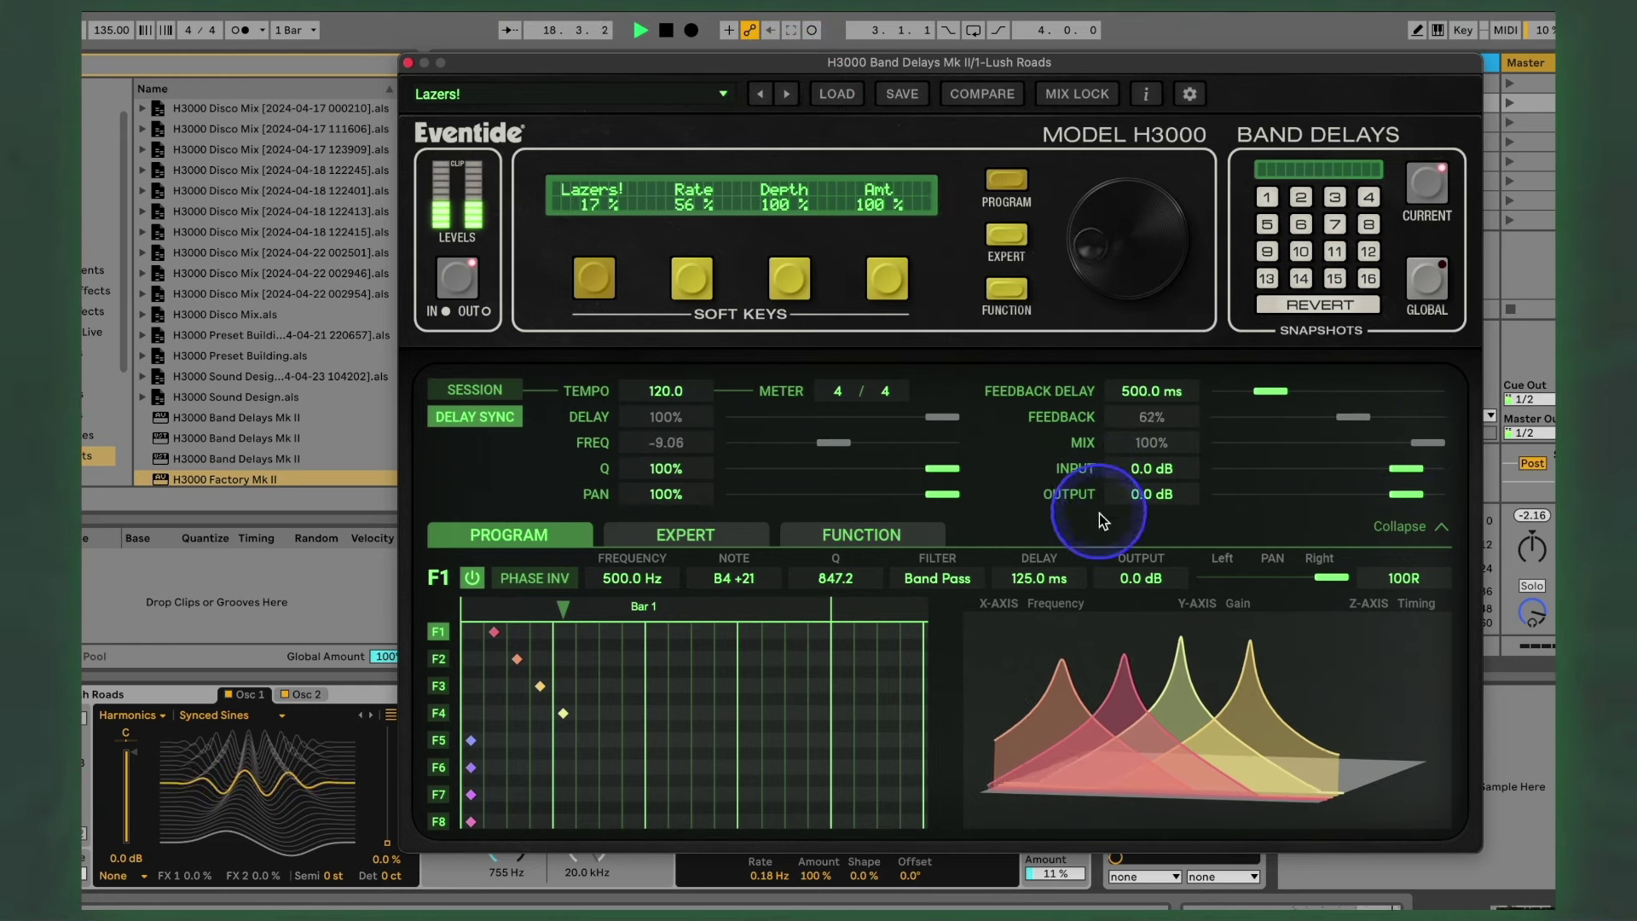
pyautogui.moveTo(1102, 521); pyautogui.dragTo(1157, 118)
pyautogui.click(782, 92)
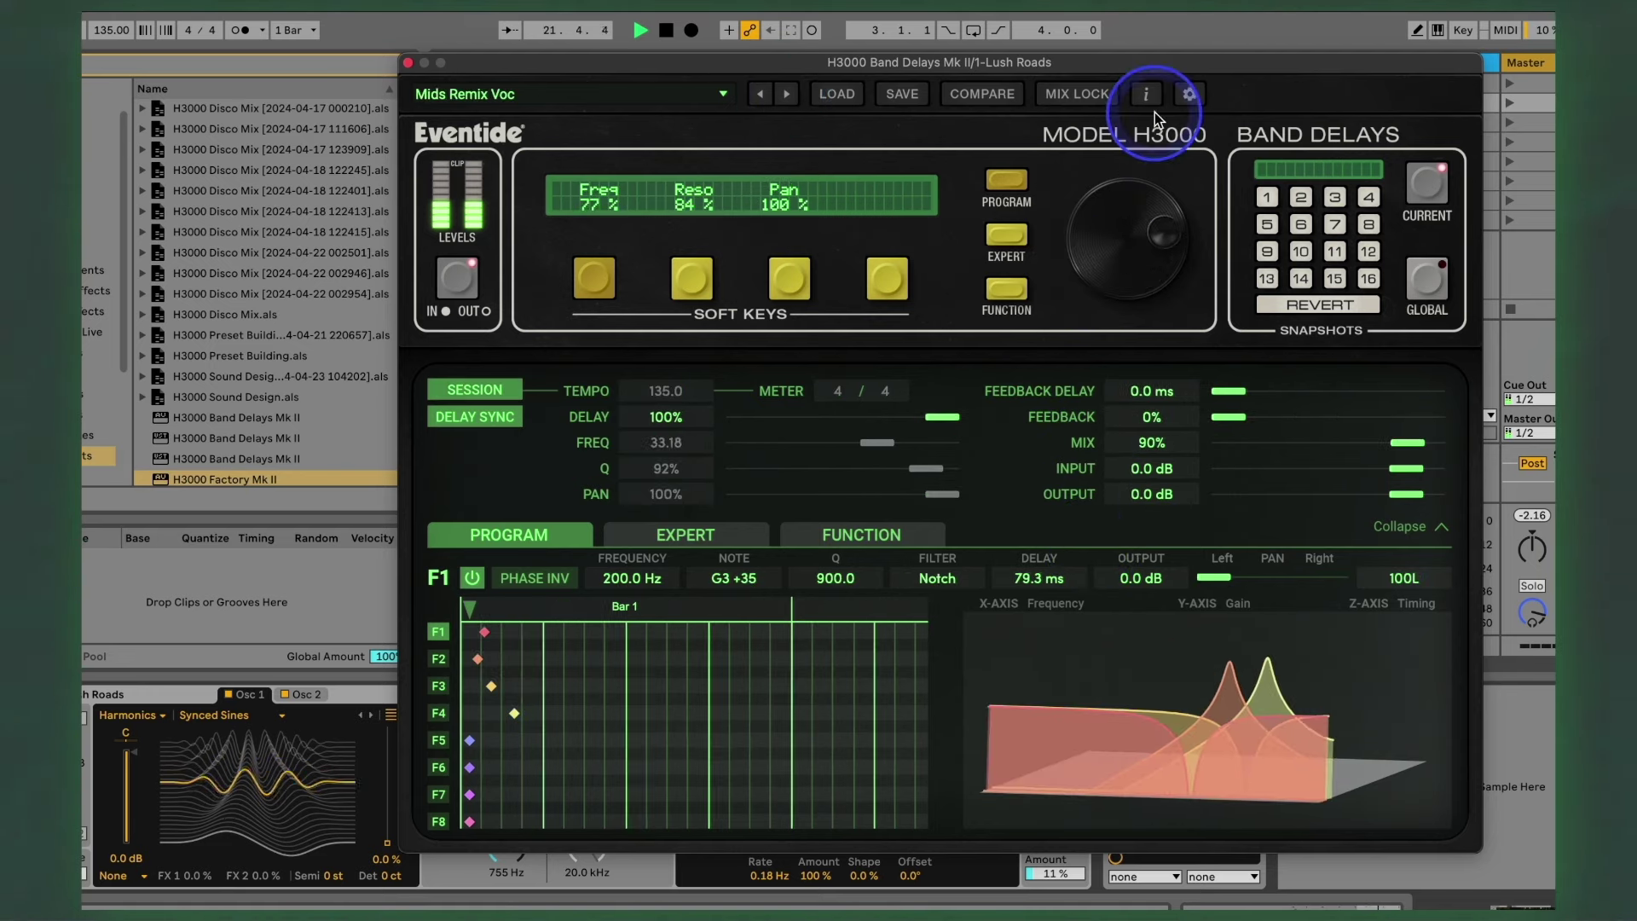
# Step: Audition the Mono Mids Voc and Nice Ambience presets, and lower the Lush Roads filter frequency to 676 Hz
pyautogui.click(760, 93)
pyautogui.click(785, 94)
pyautogui.click(786, 93)
pyautogui.click(785, 95)
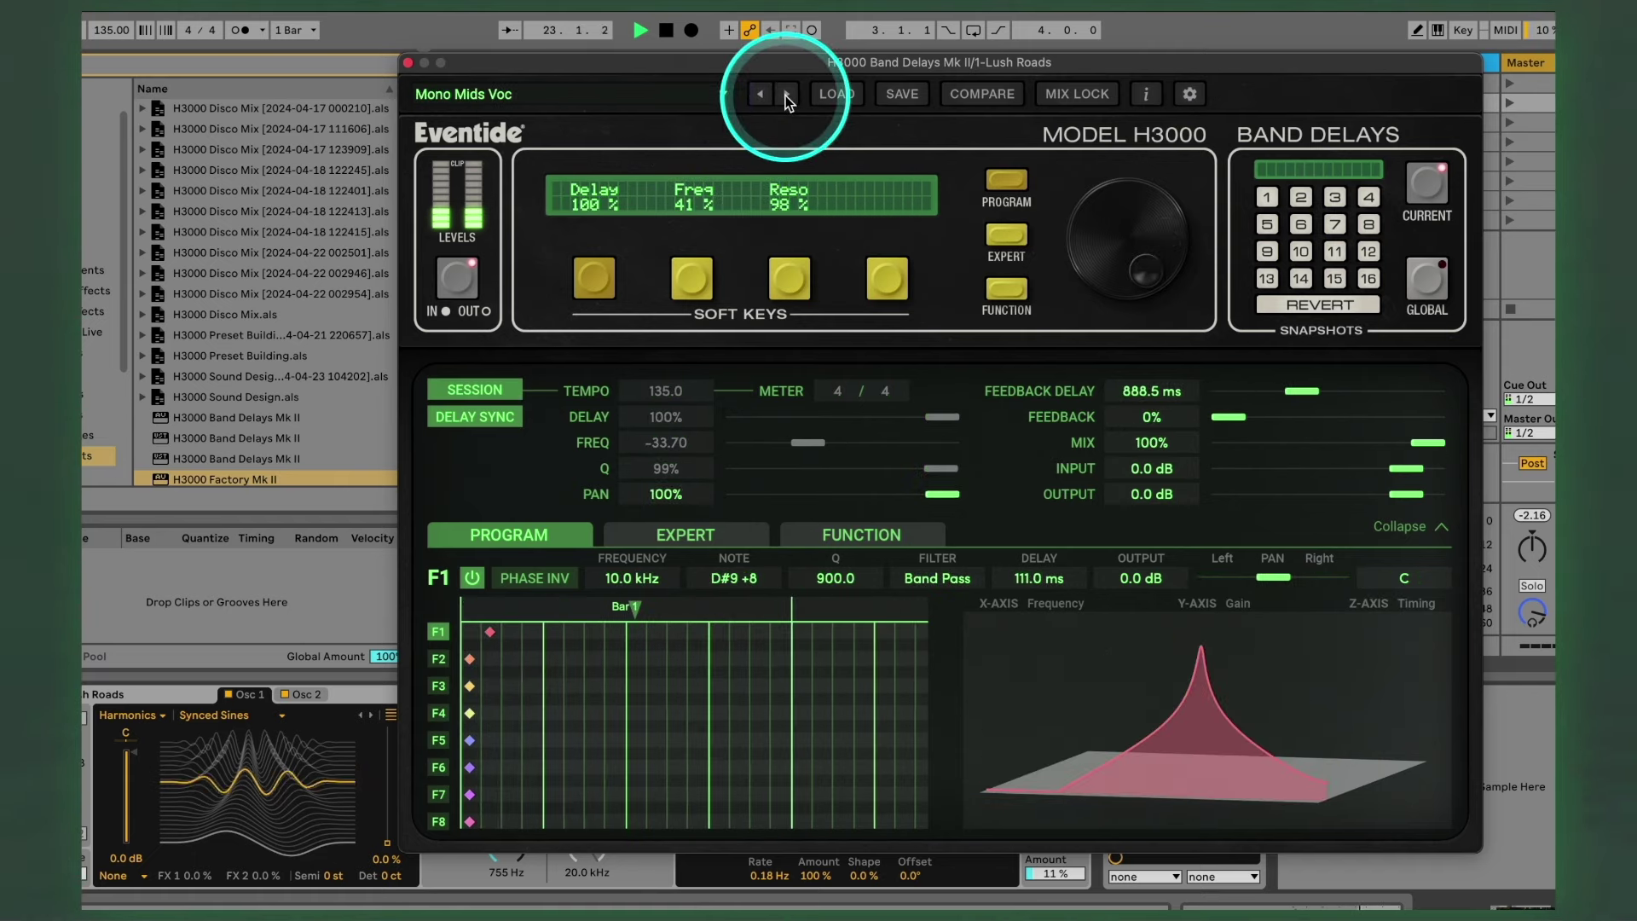
pyautogui.click(785, 94)
pyautogui.click(1137, 208)
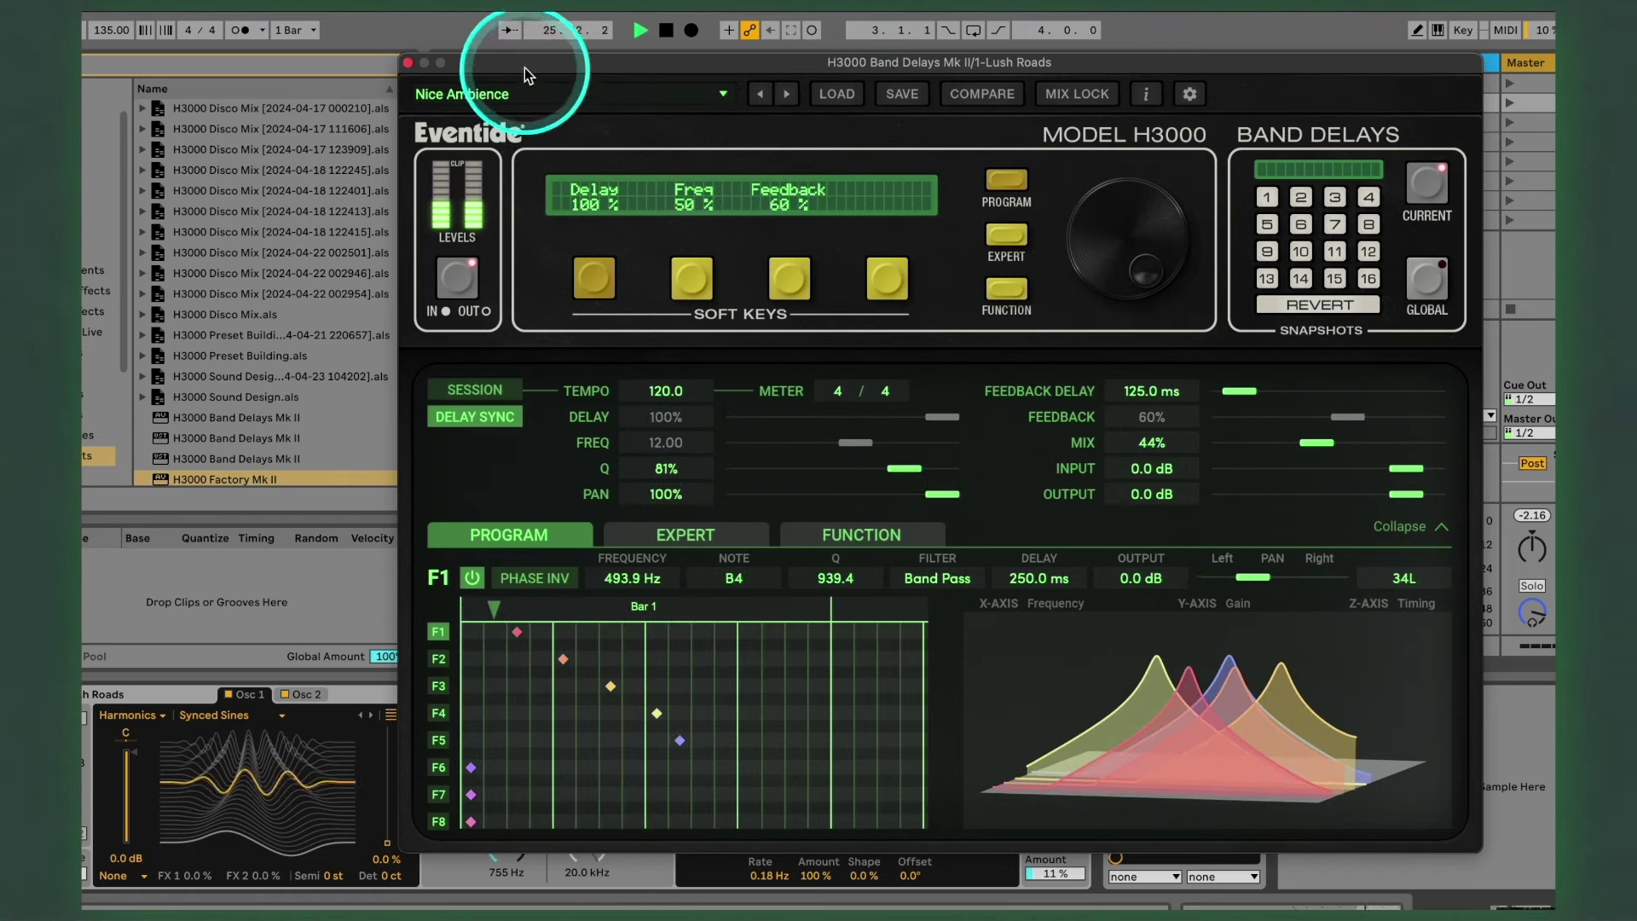
pyautogui.moveTo(524, 69); pyautogui.dragTo(859, 44)
pyautogui.moveTo(503, 819); pyautogui.dragTo(499, 834)
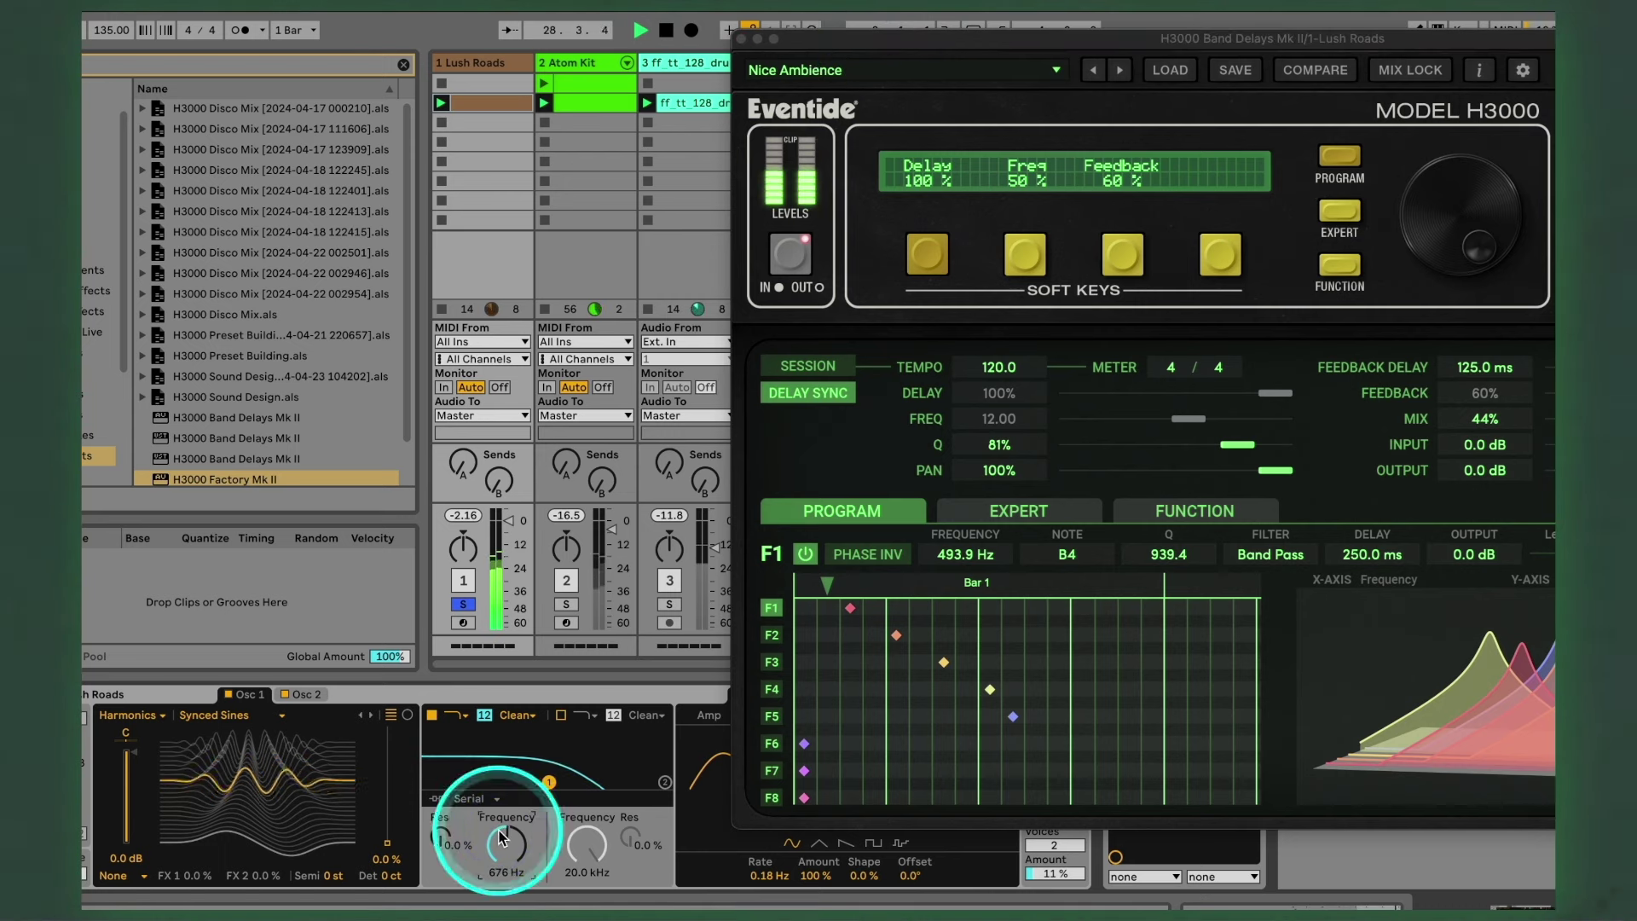
# Step: Load the Ocean 2 preset and sweep the Lush Roads filter frequency up, bringing it back down to 843 Hz
pyautogui.click(1120, 70)
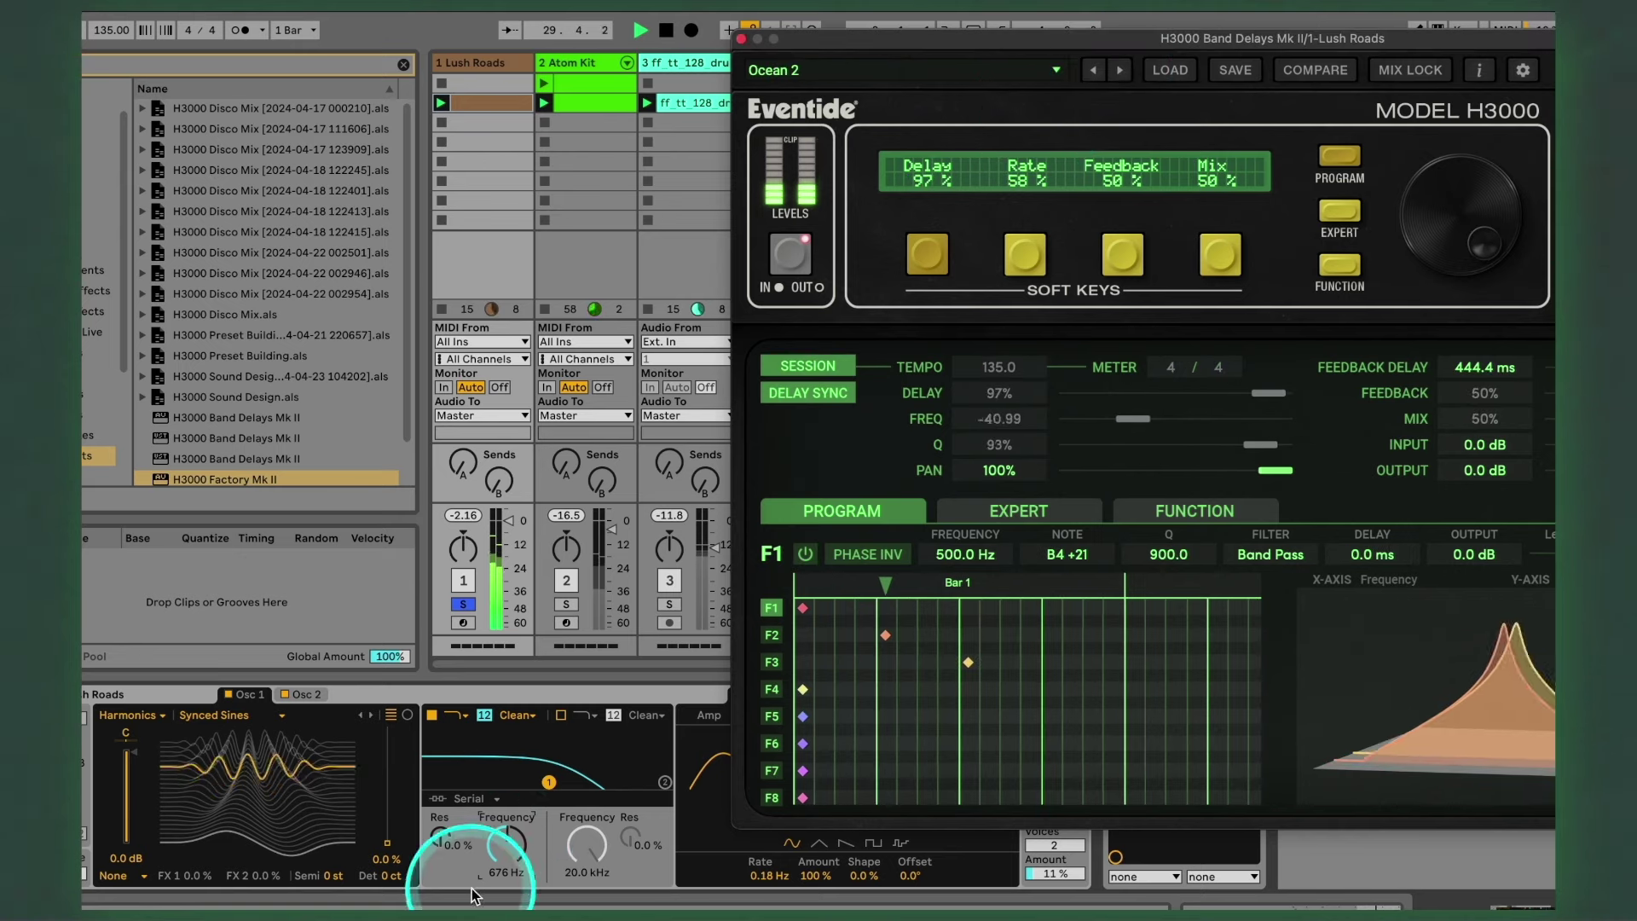
pyautogui.moveTo(504, 847); pyautogui.dragTo(513, 837)
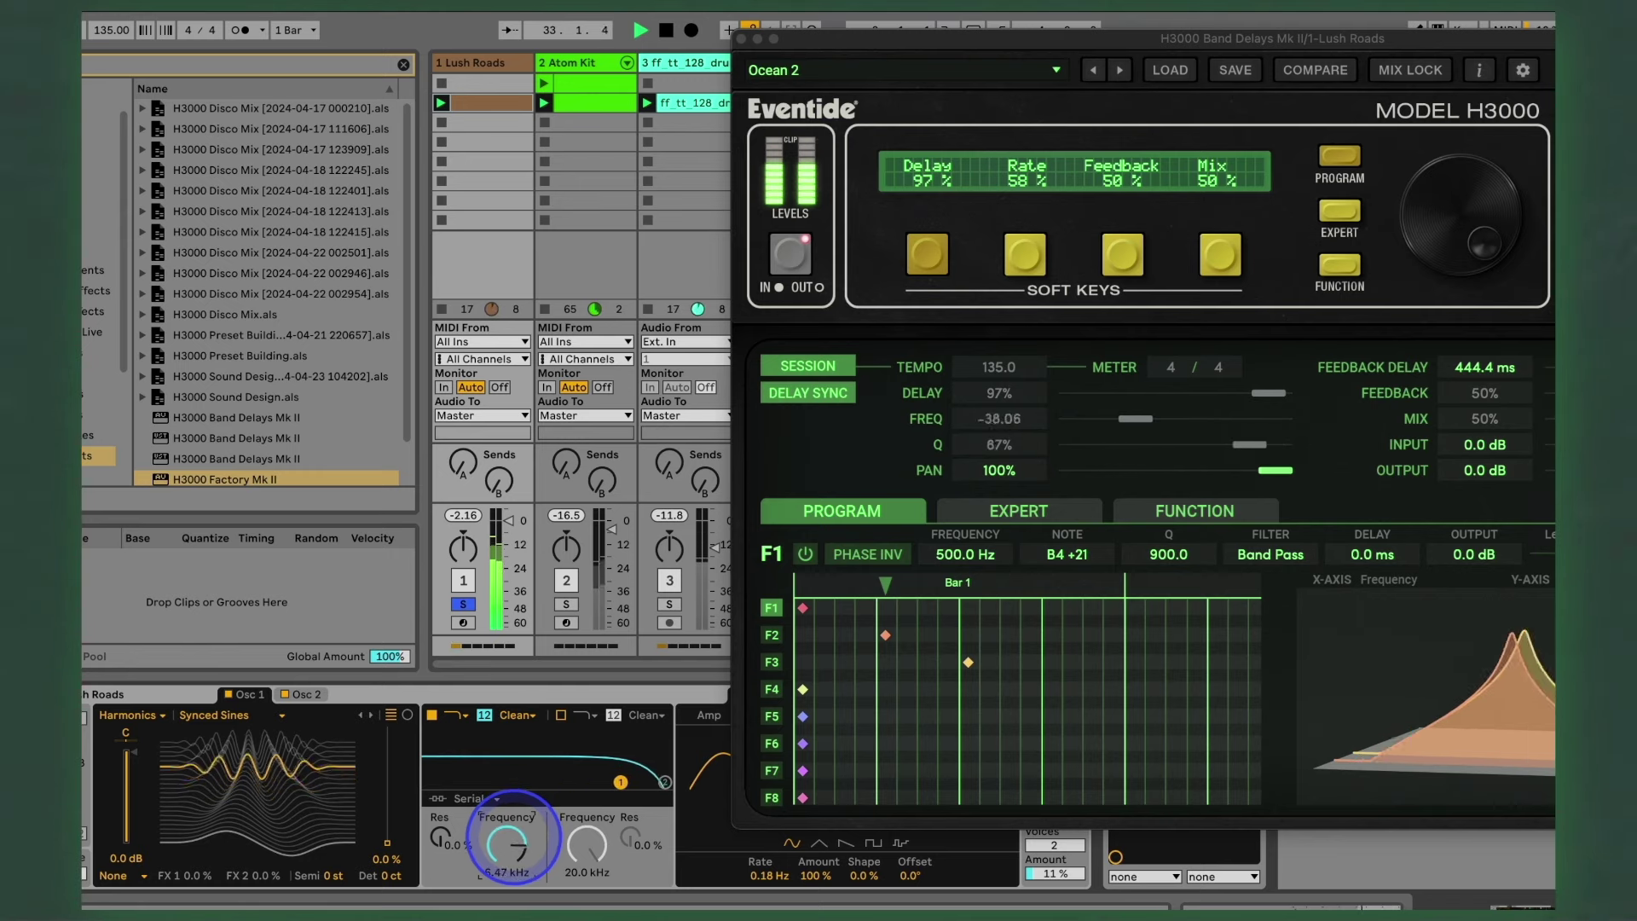
pyautogui.moveTo(512, 840); pyautogui.dragTo(512, 852)
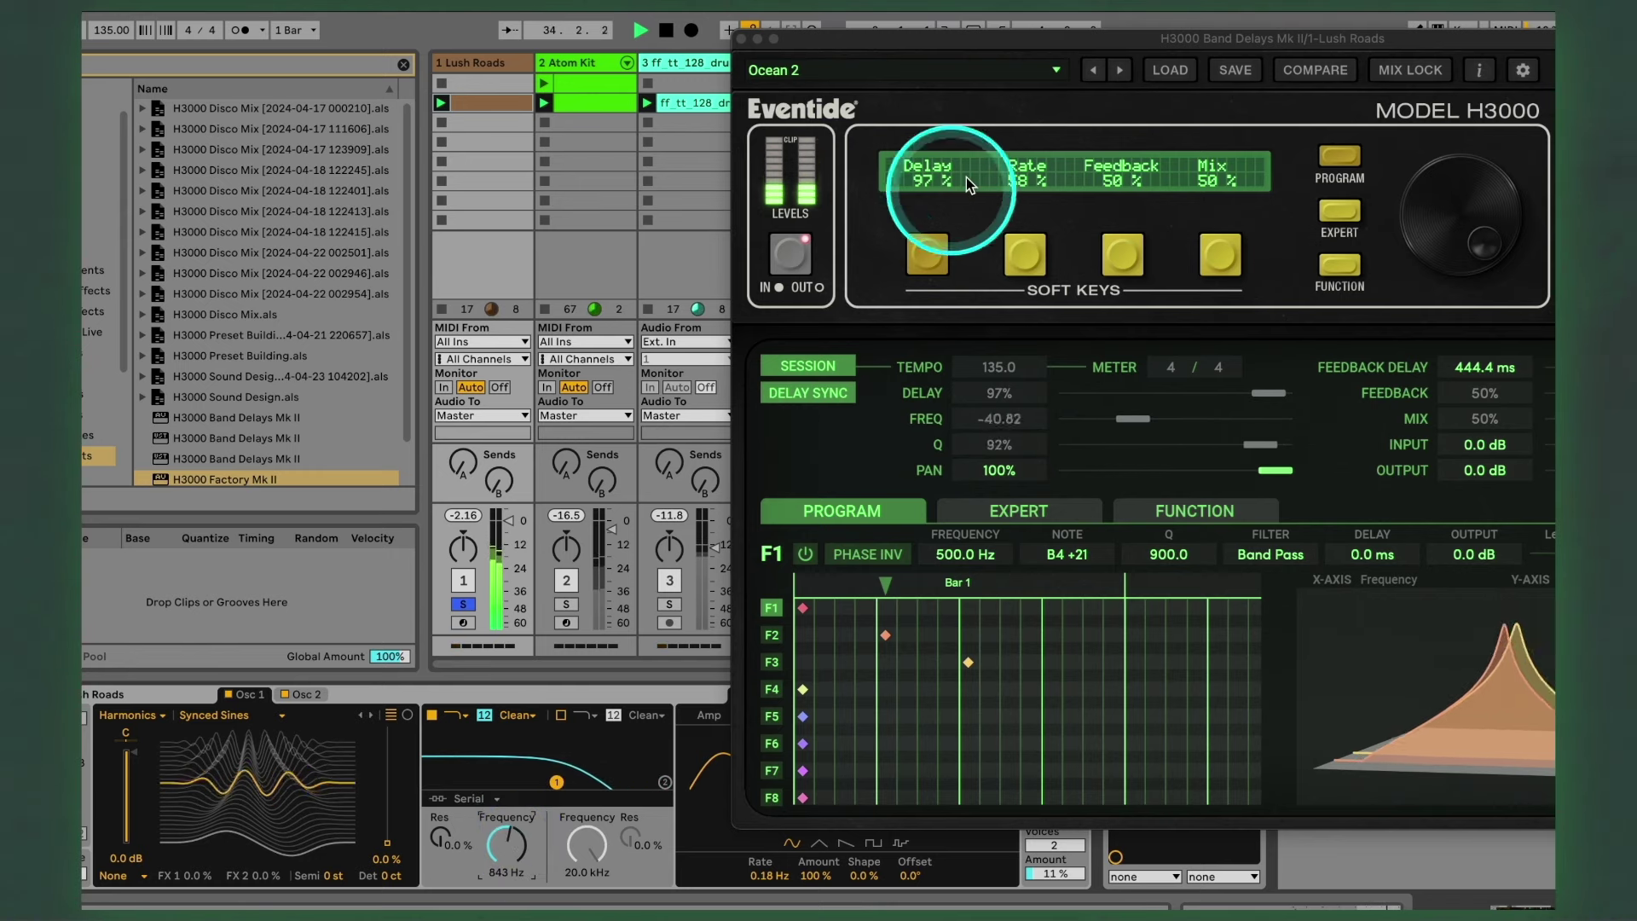
# Step: Load the pan filters preset, raise the Lush Roads filter frequency to 1.82 kHz, and raise the preset's Freq to 59%
pyautogui.click(1119, 70)
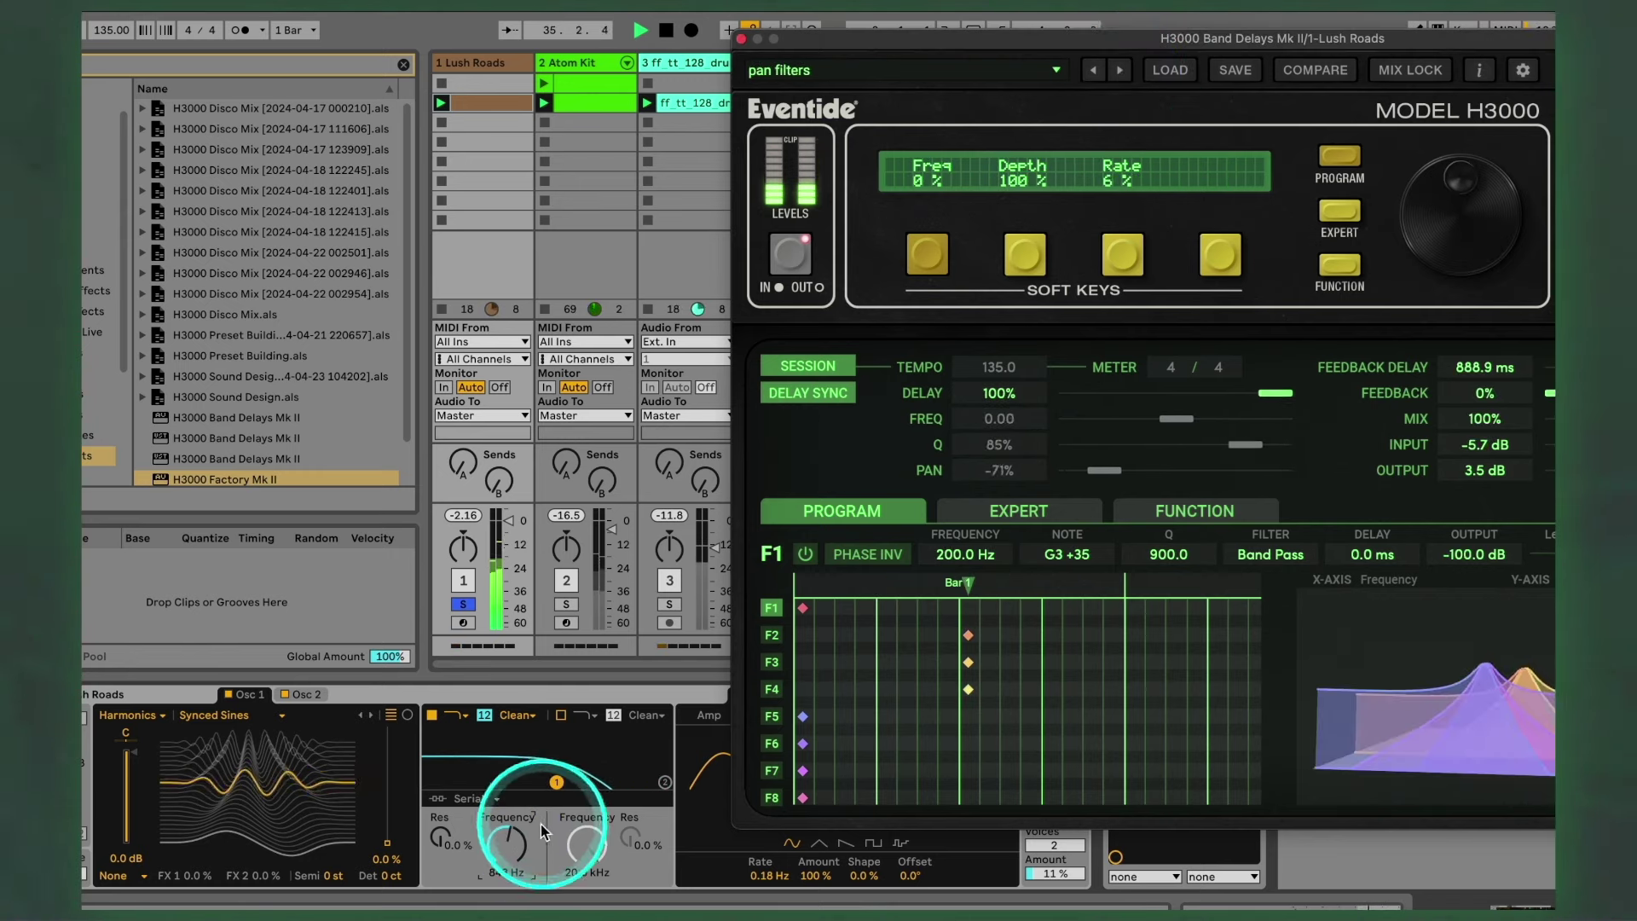
pyautogui.moveTo(505, 842)
pyautogui.mouseDown()
pyautogui.moveTo(510, 819)
pyautogui.moveTo(513, 845)
pyautogui.mouseUp()
pyautogui.click(920, 260)
pyautogui.moveTo(1447, 175); pyautogui.dragTo(1451, 89)
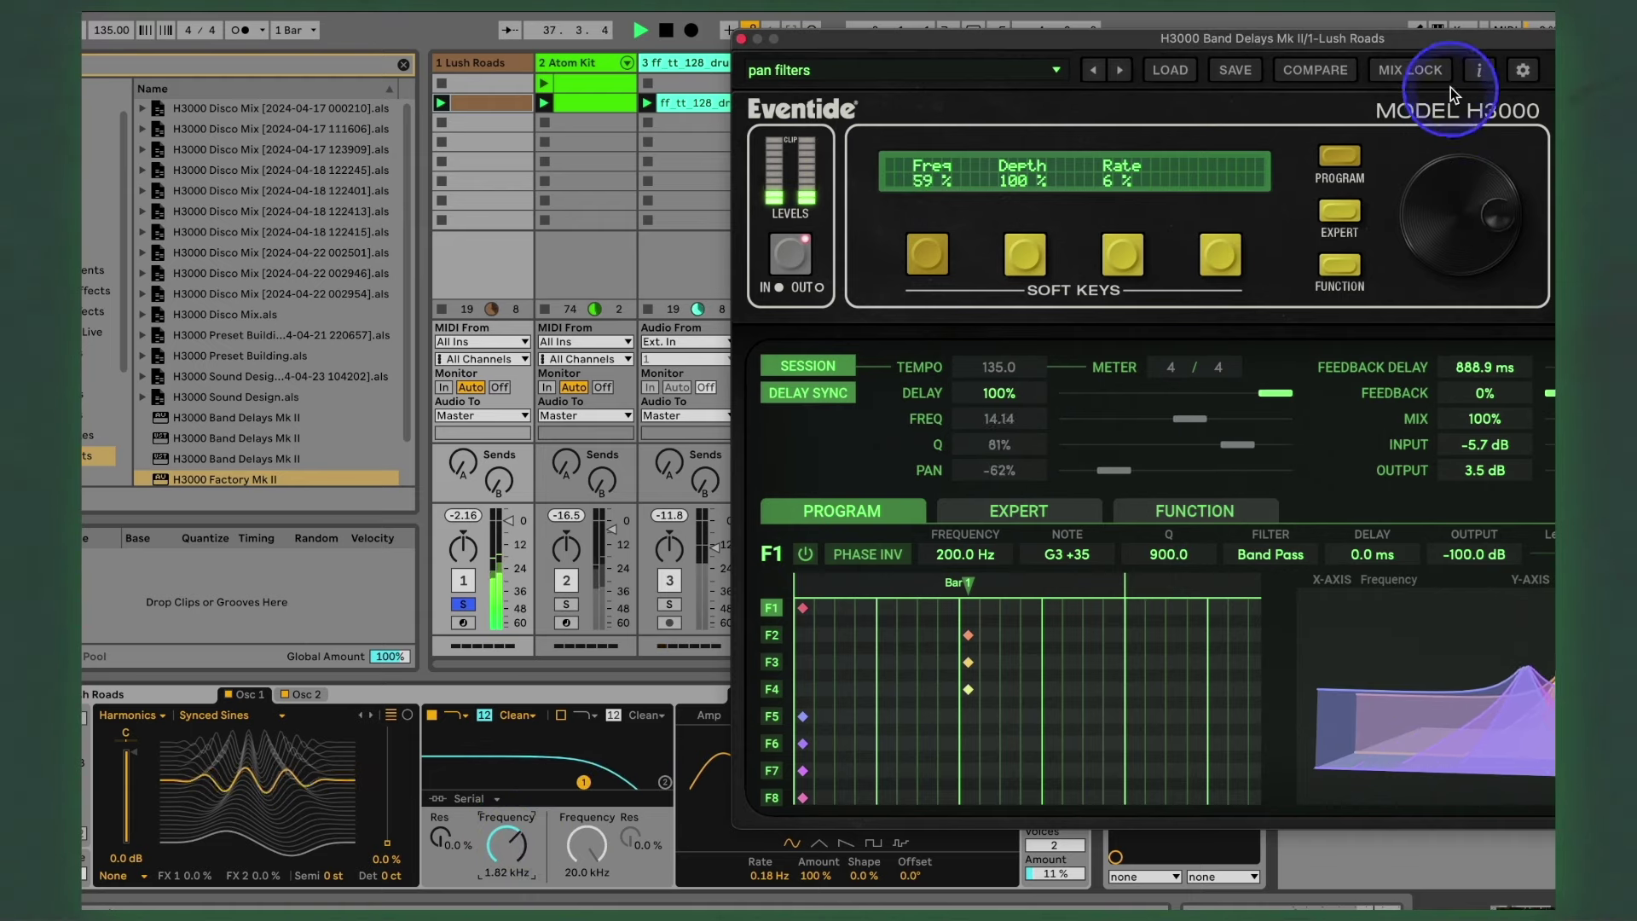
# Step: Load the 481-SWEEP 8 preset, sweep its temp control up to 100% and back down, and select the decay control
pyautogui.click(1441, 183)
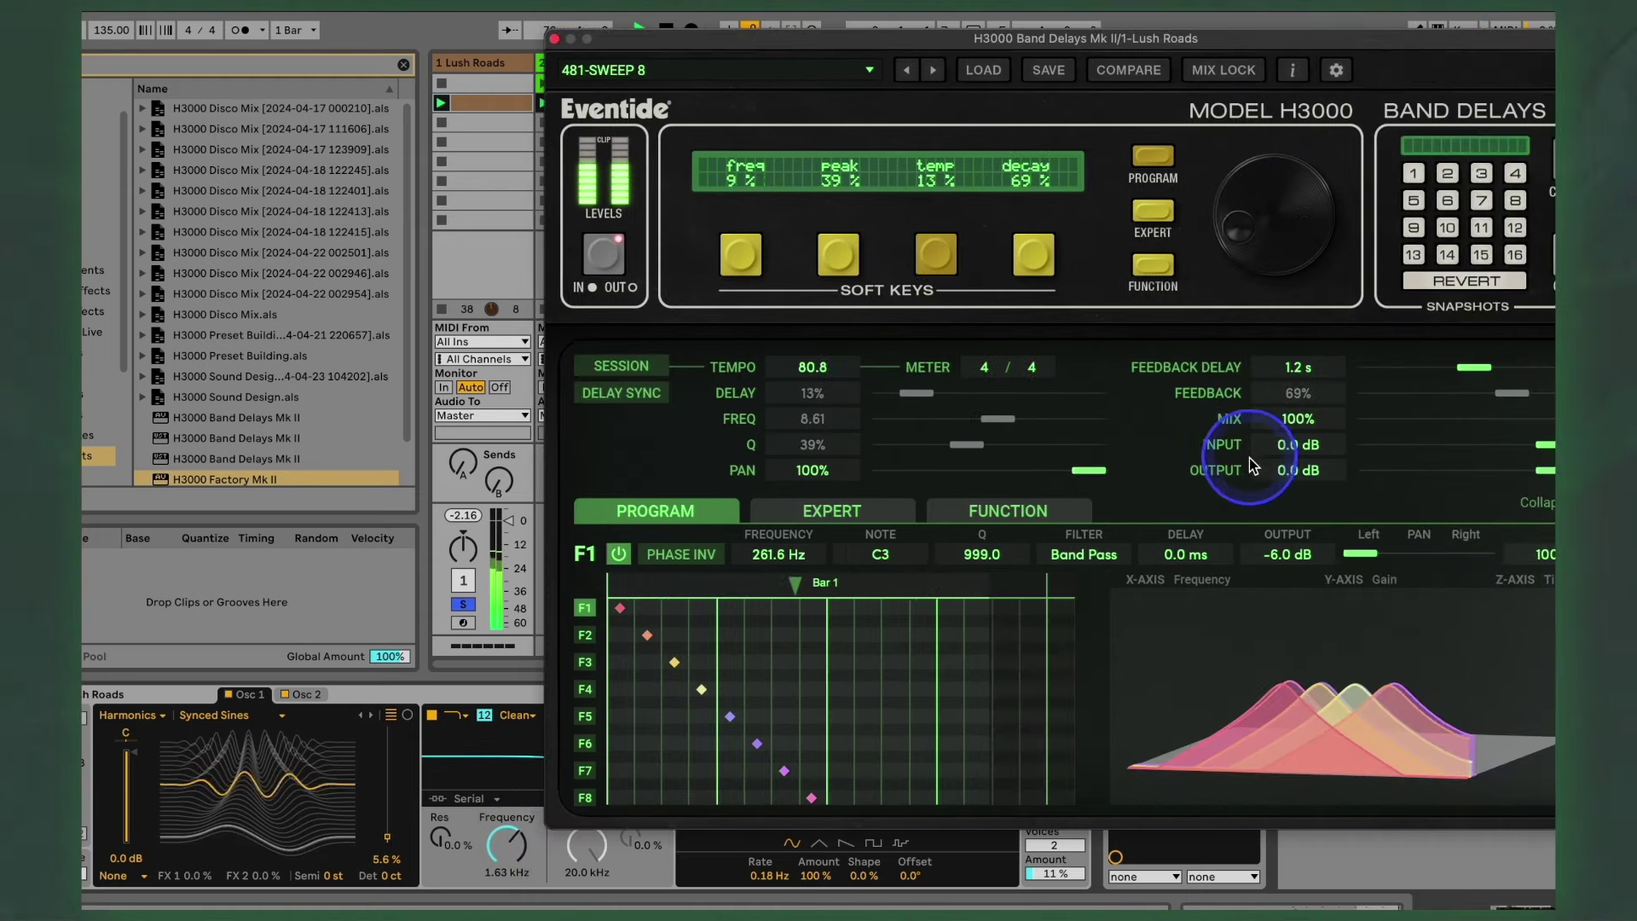
pyautogui.moveTo(1268, 285); pyautogui.dragTo(1258, 41)
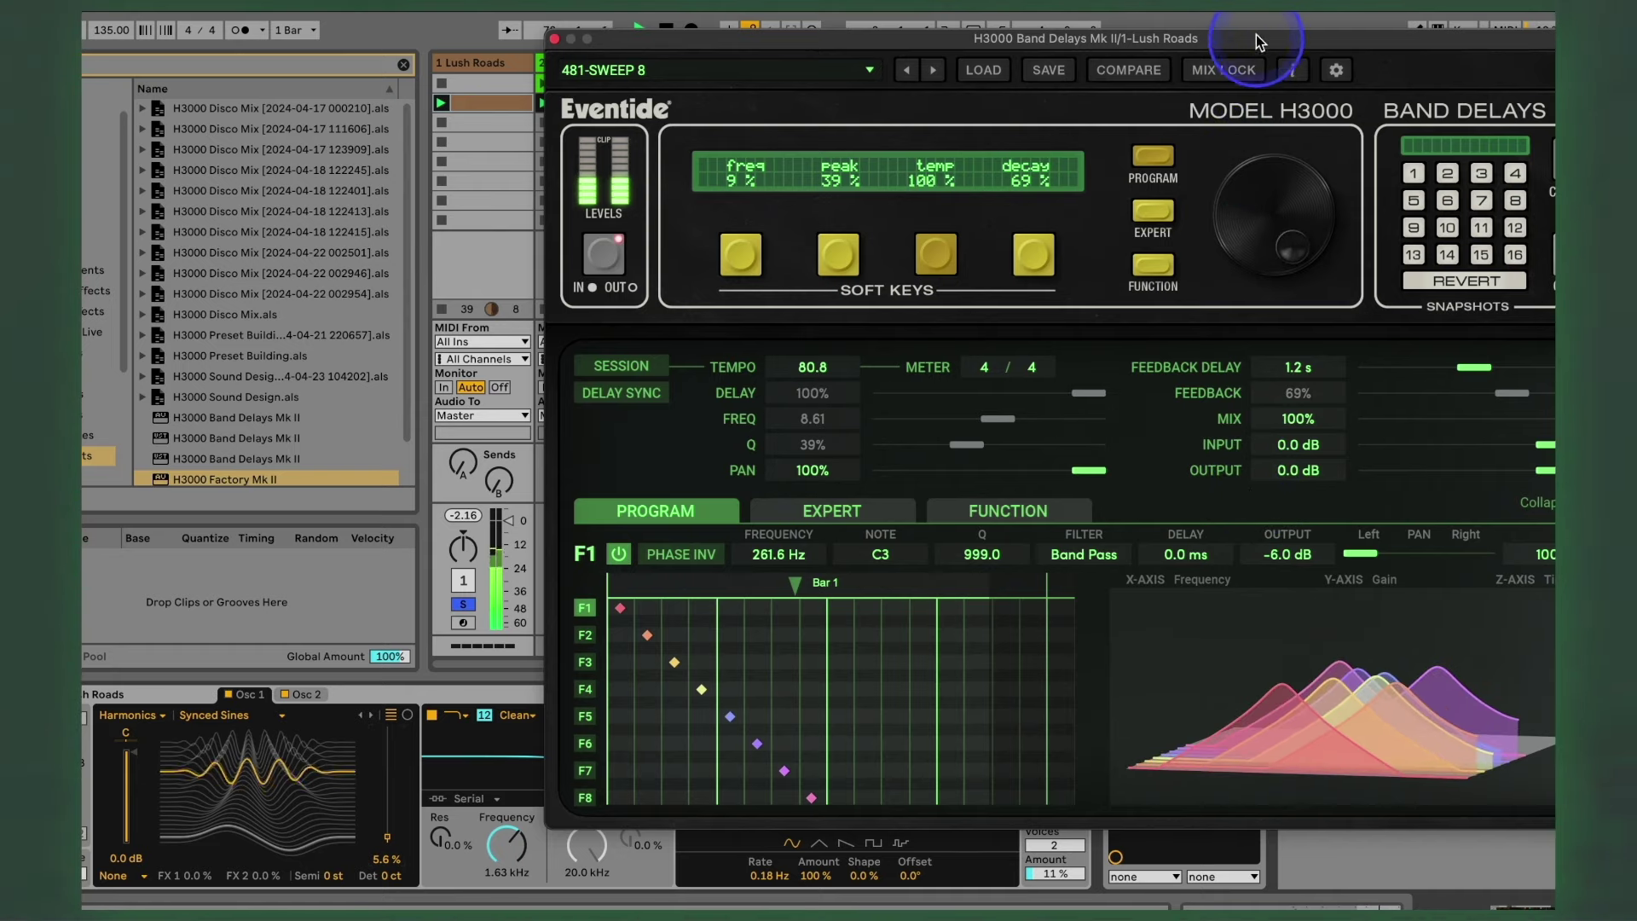
pyautogui.moveTo(1253, 162); pyautogui.dragTo(1319, 395)
pyautogui.click(1034, 254)
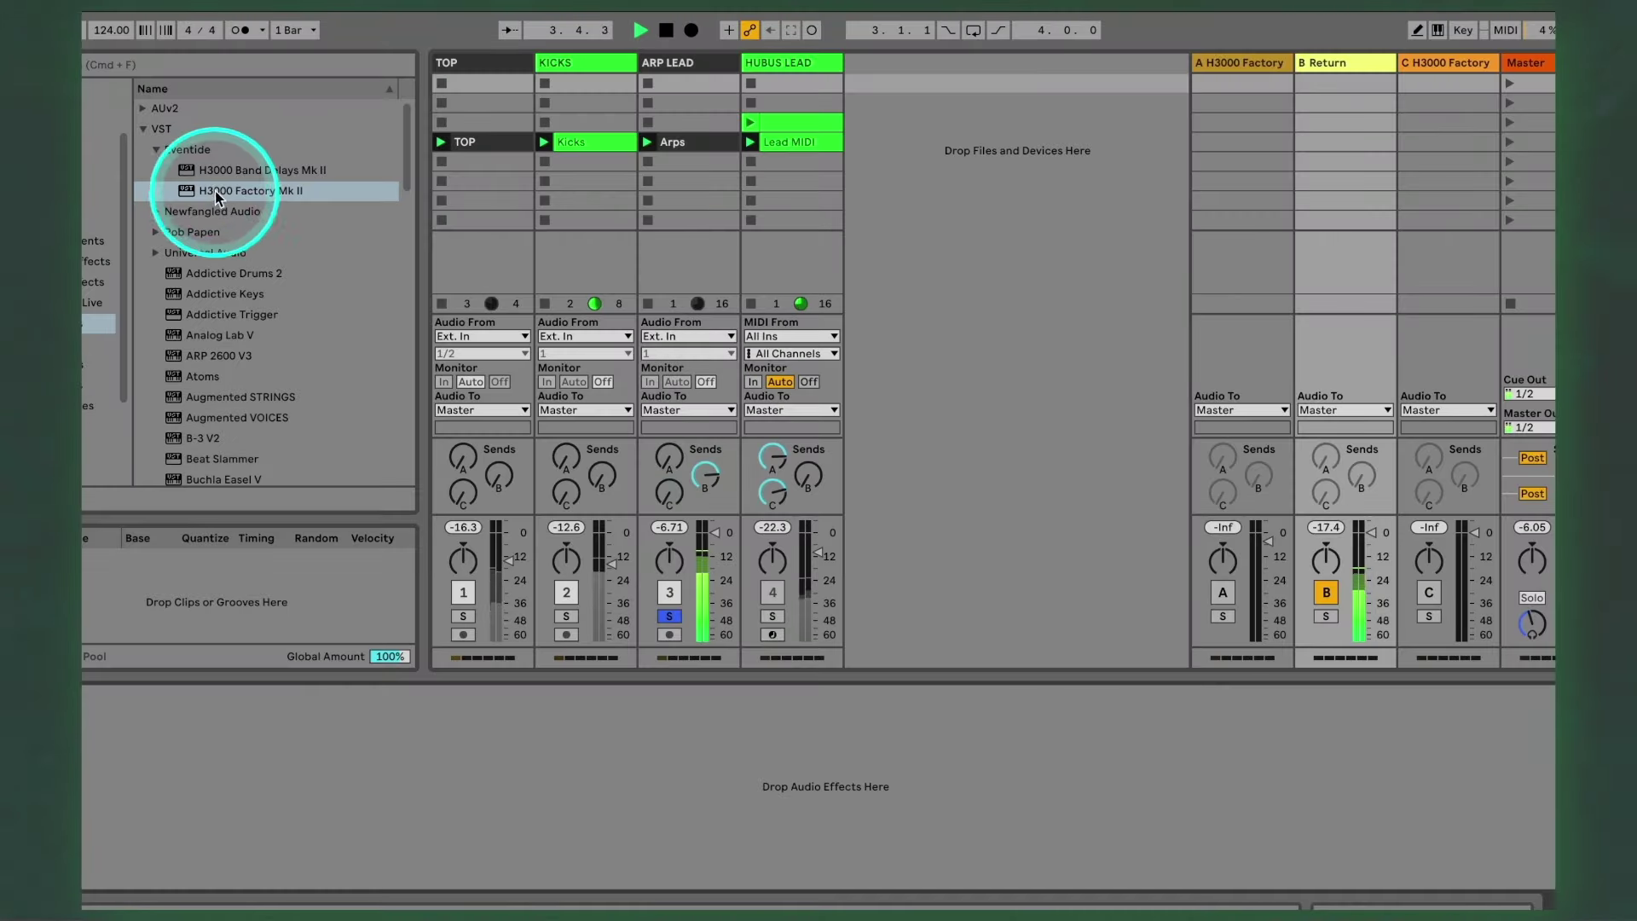
# Step: Add H3000 Factory Mk II to the B return, solo that return, and load the plug-in's Default preset
pyautogui.doubleClick(215, 191)
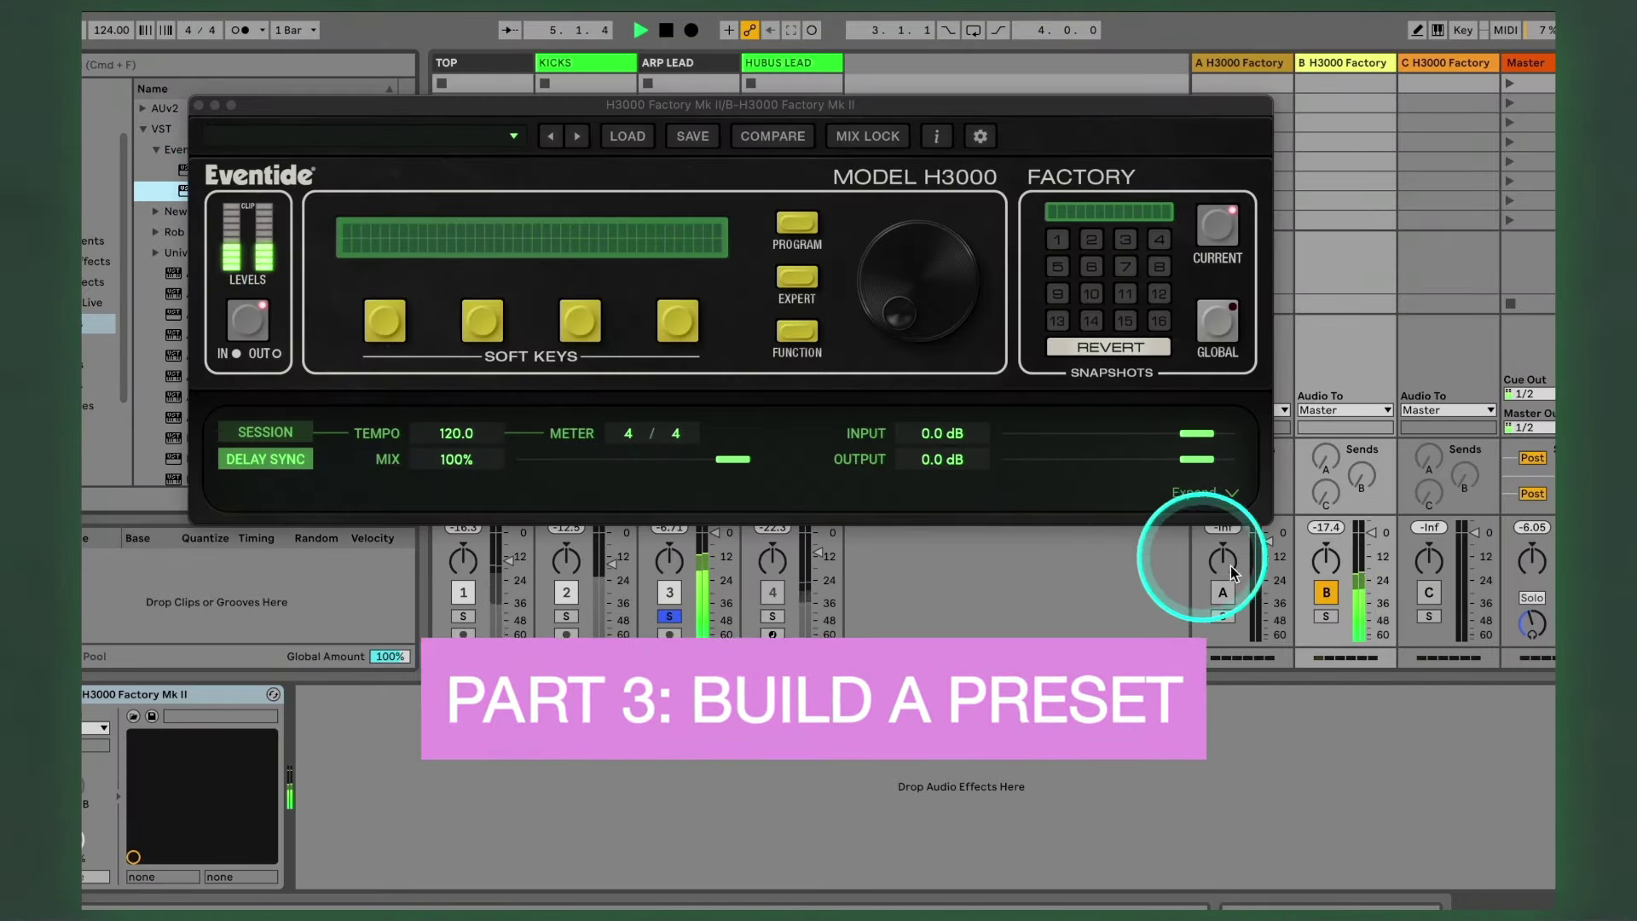
pyautogui.click(1327, 616)
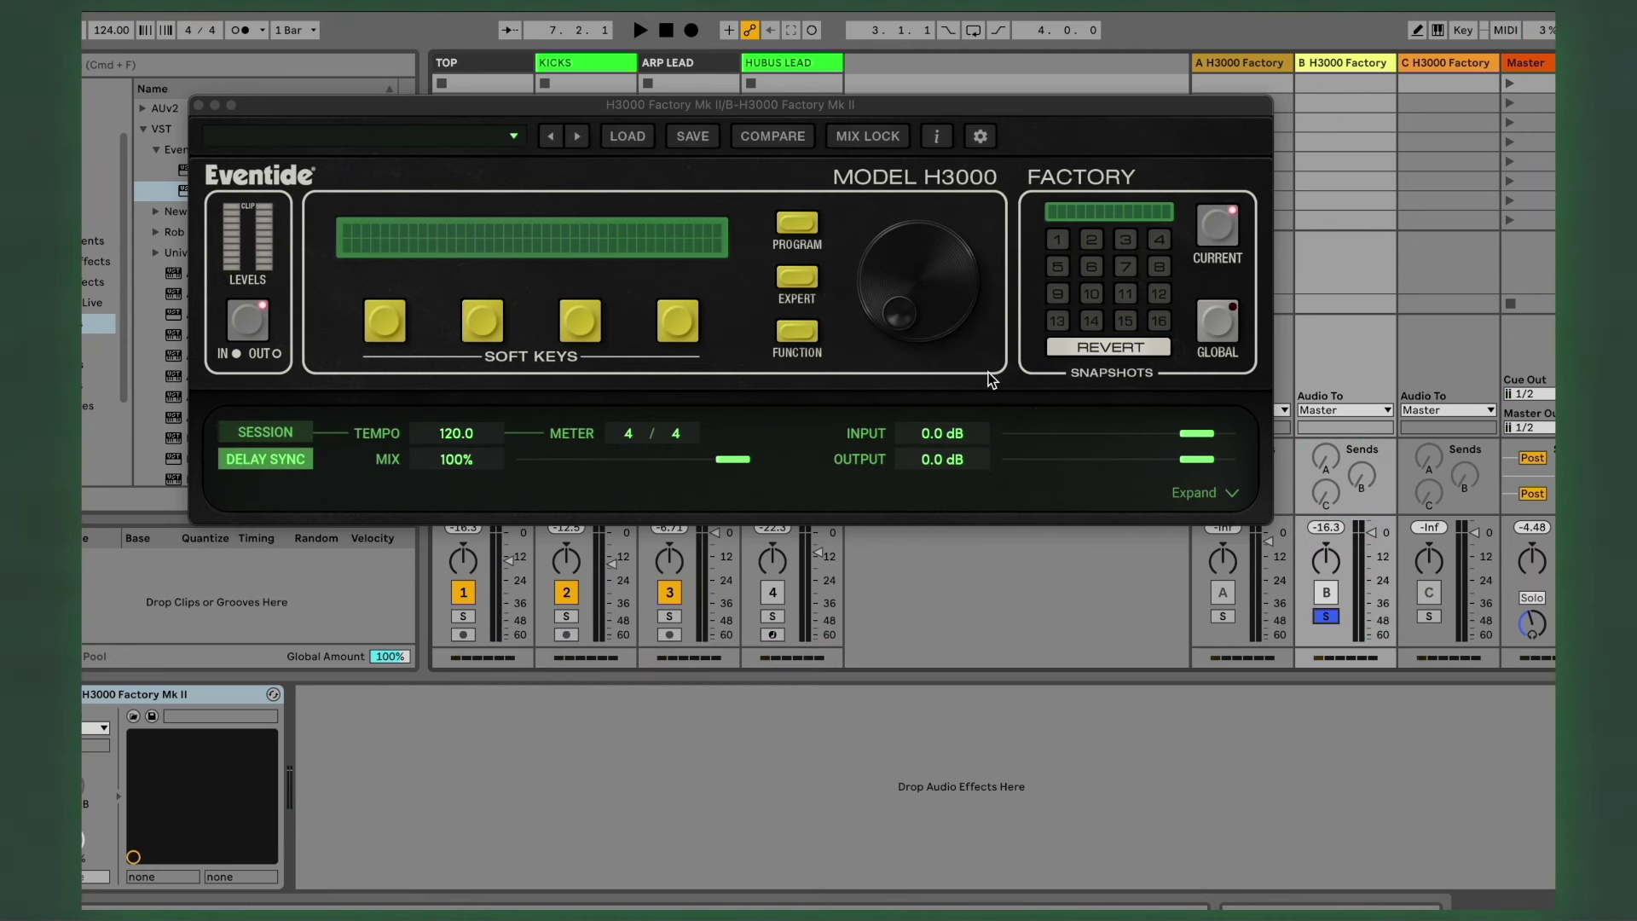
pyautogui.click(566, 201)
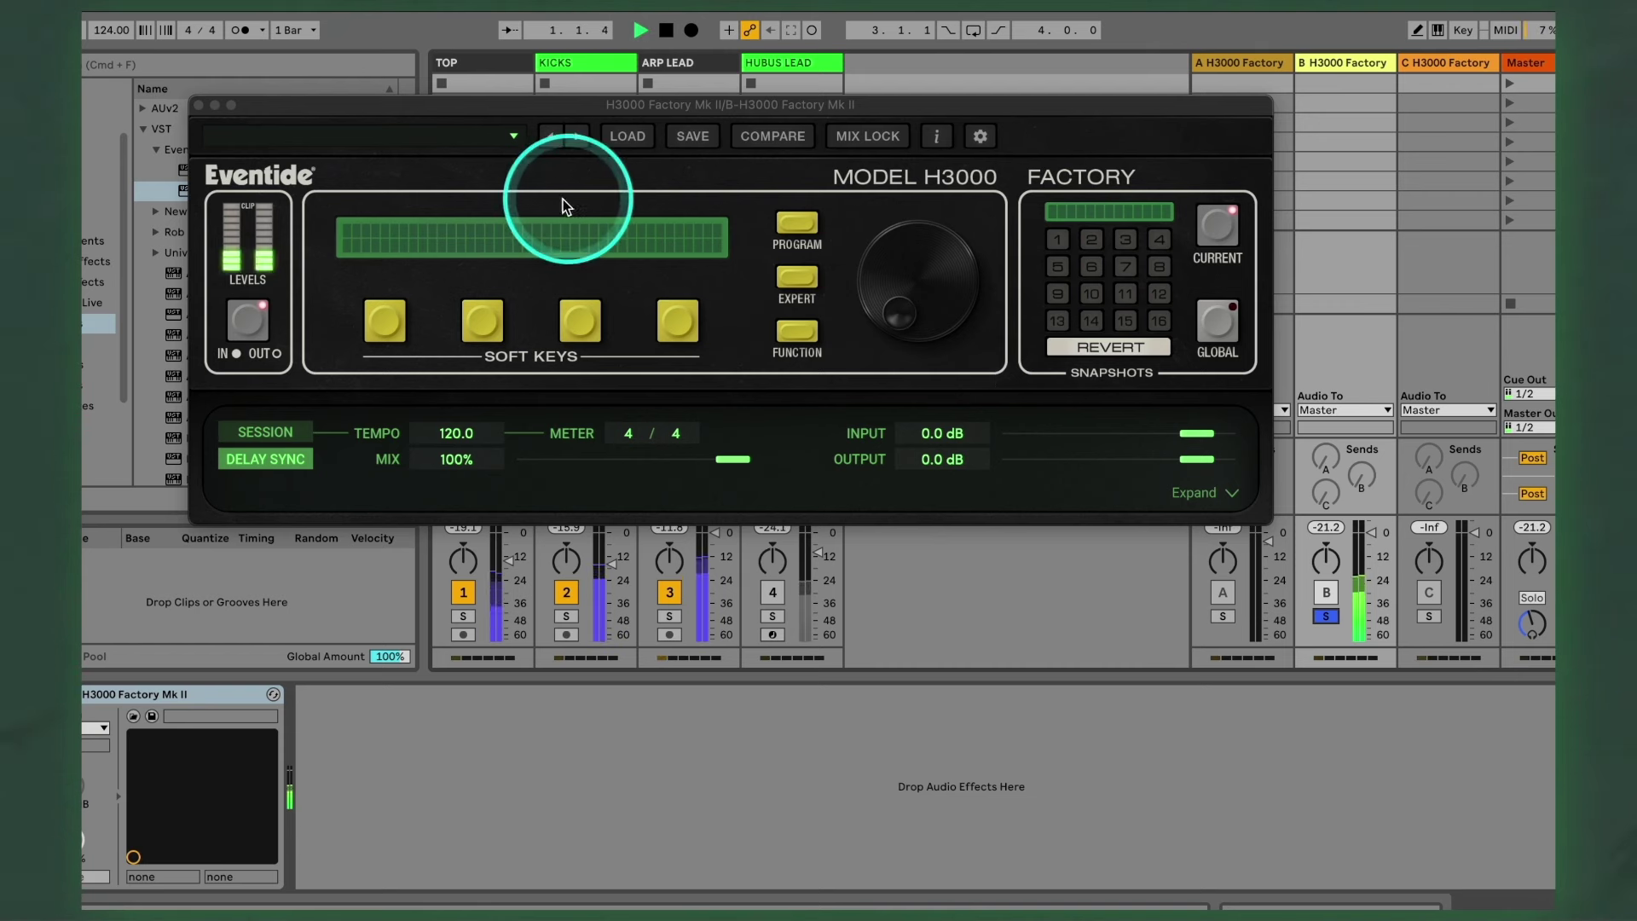
pyautogui.click(513, 137)
pyautogui.click(628, 467)
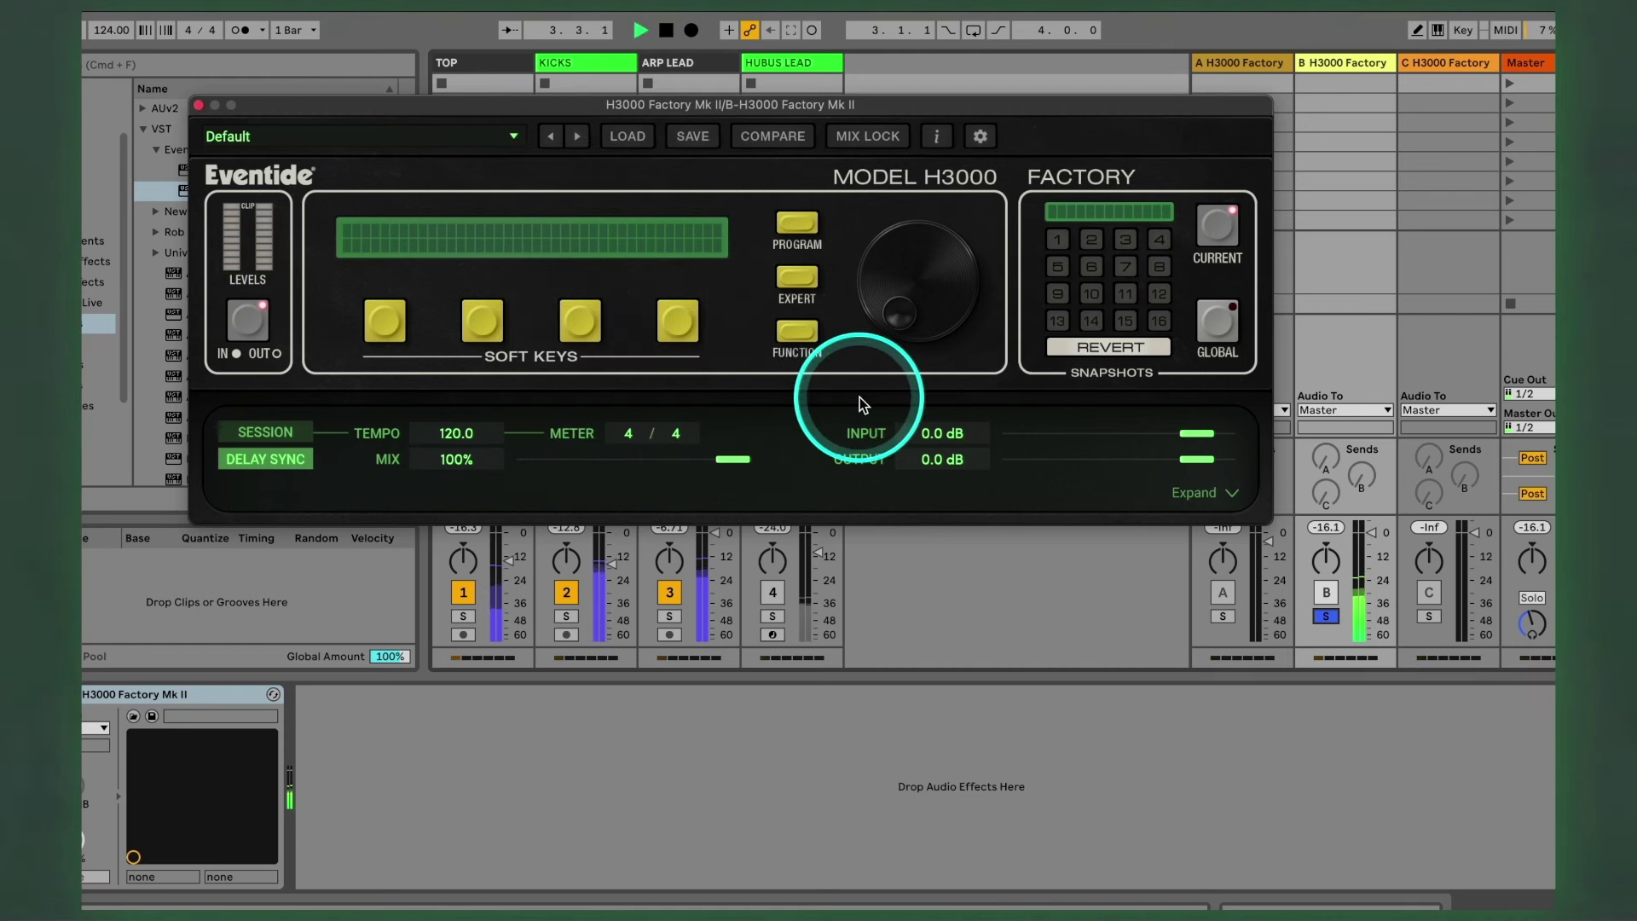
# Step: Patch the left input through Delay 1 and Filter 1 to the left output, remove the direct right connection, and audition the result
pyautogui.click(795, 239)
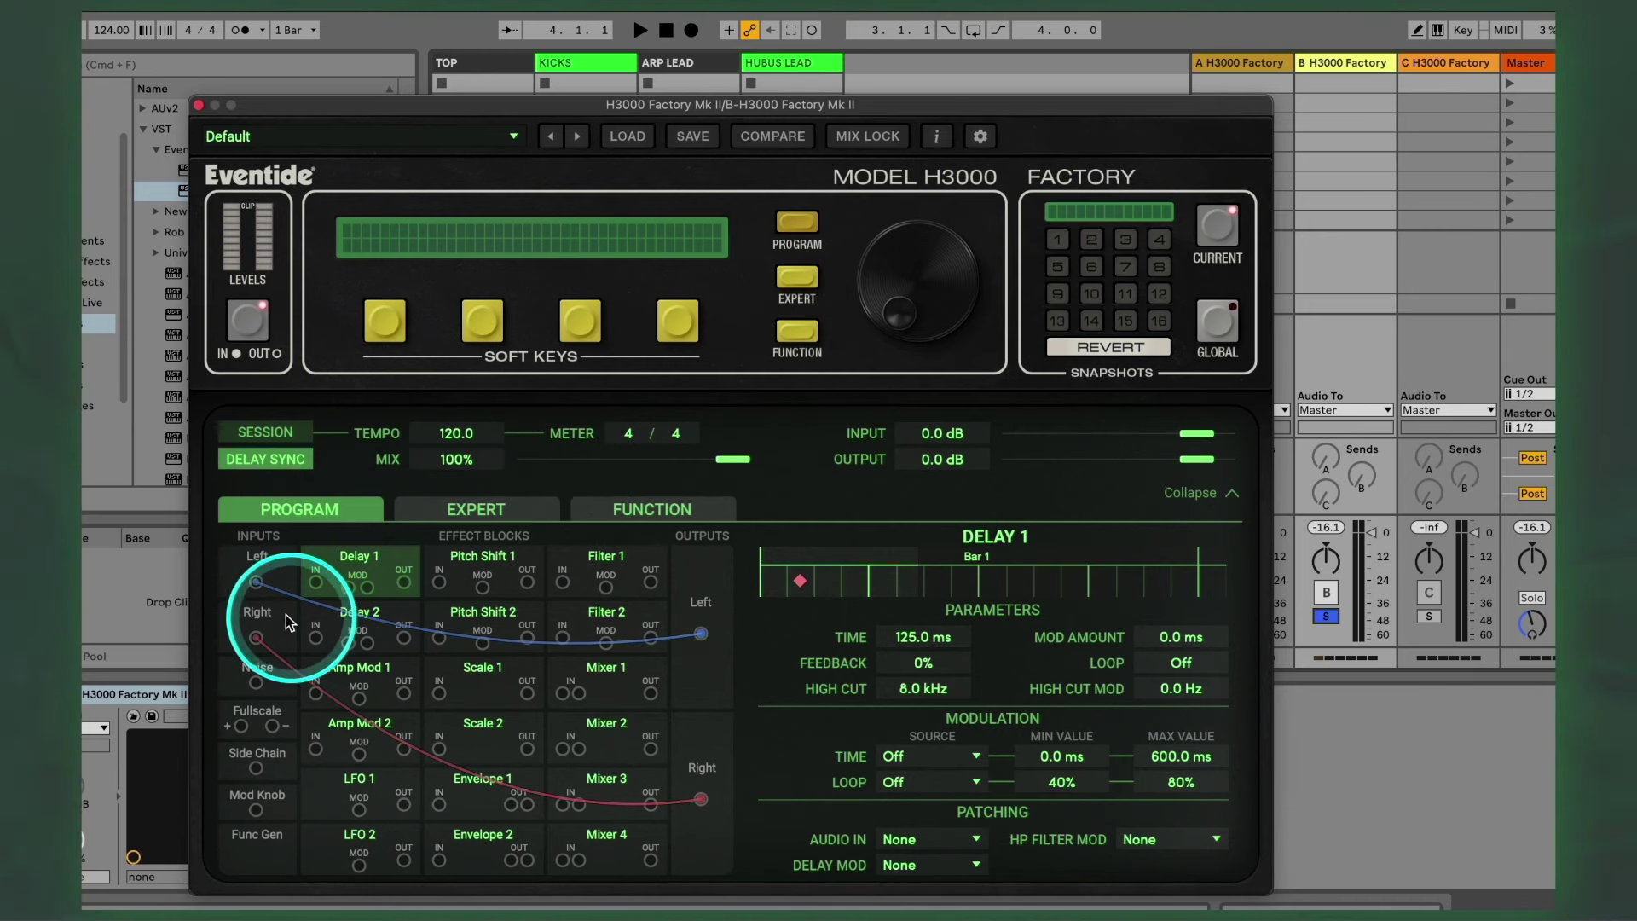
pyautogui.moveTo(256, 582); pyautogui.dragTo(567, 584)
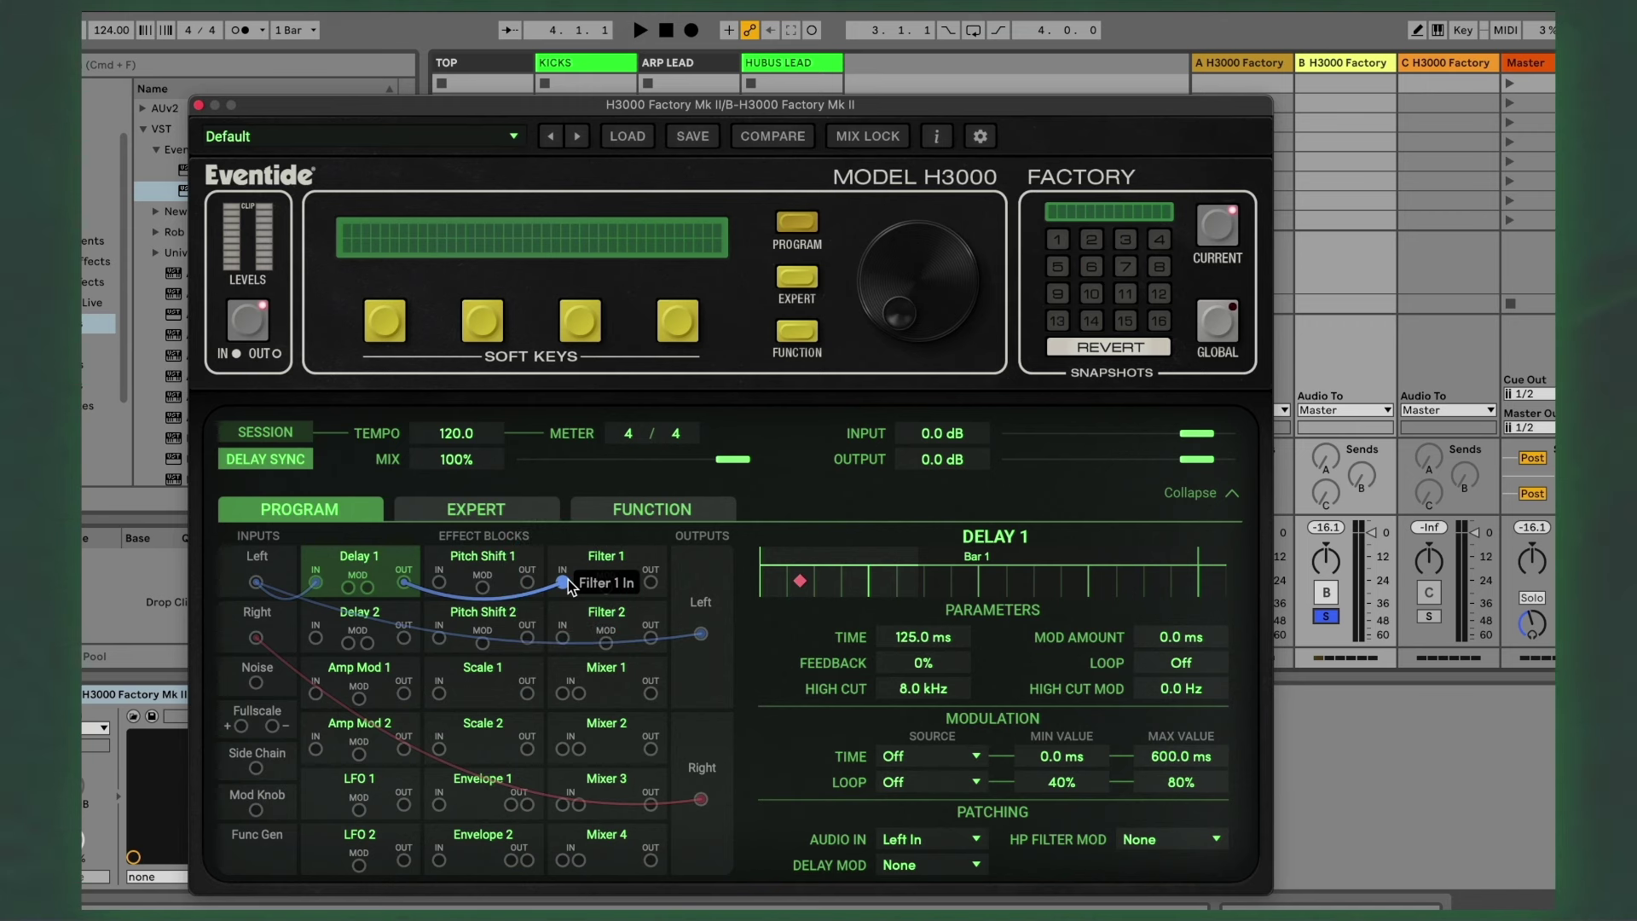
pyautogui.moveTo(651, 582); pyautogui.dragTo(701, 634)
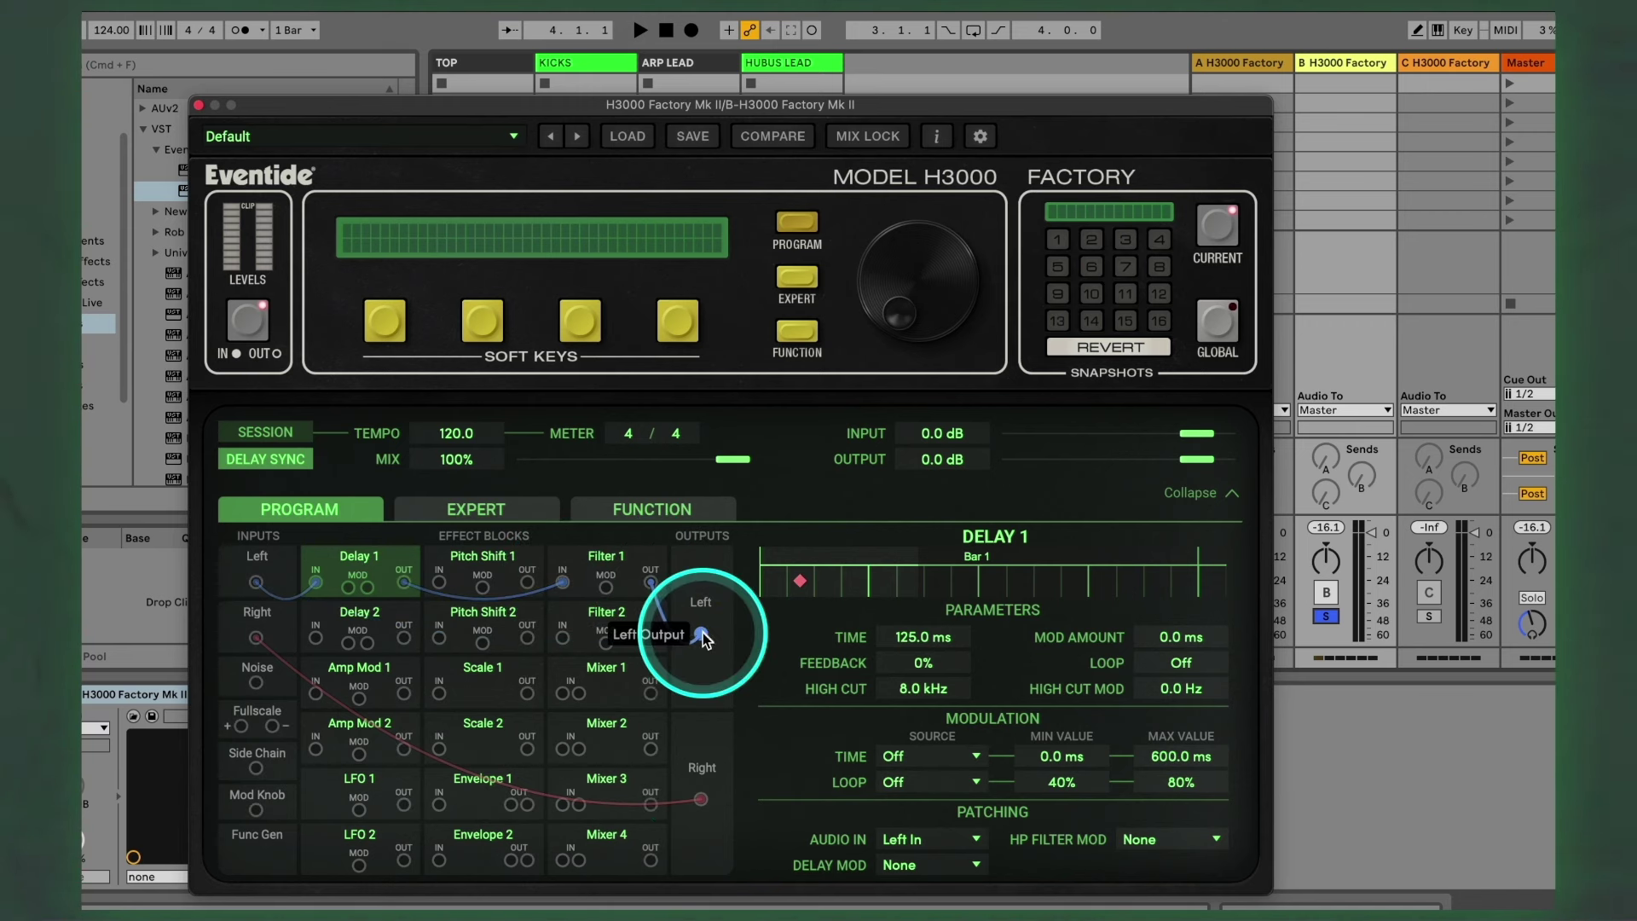
pyautogui.click(562, 694)
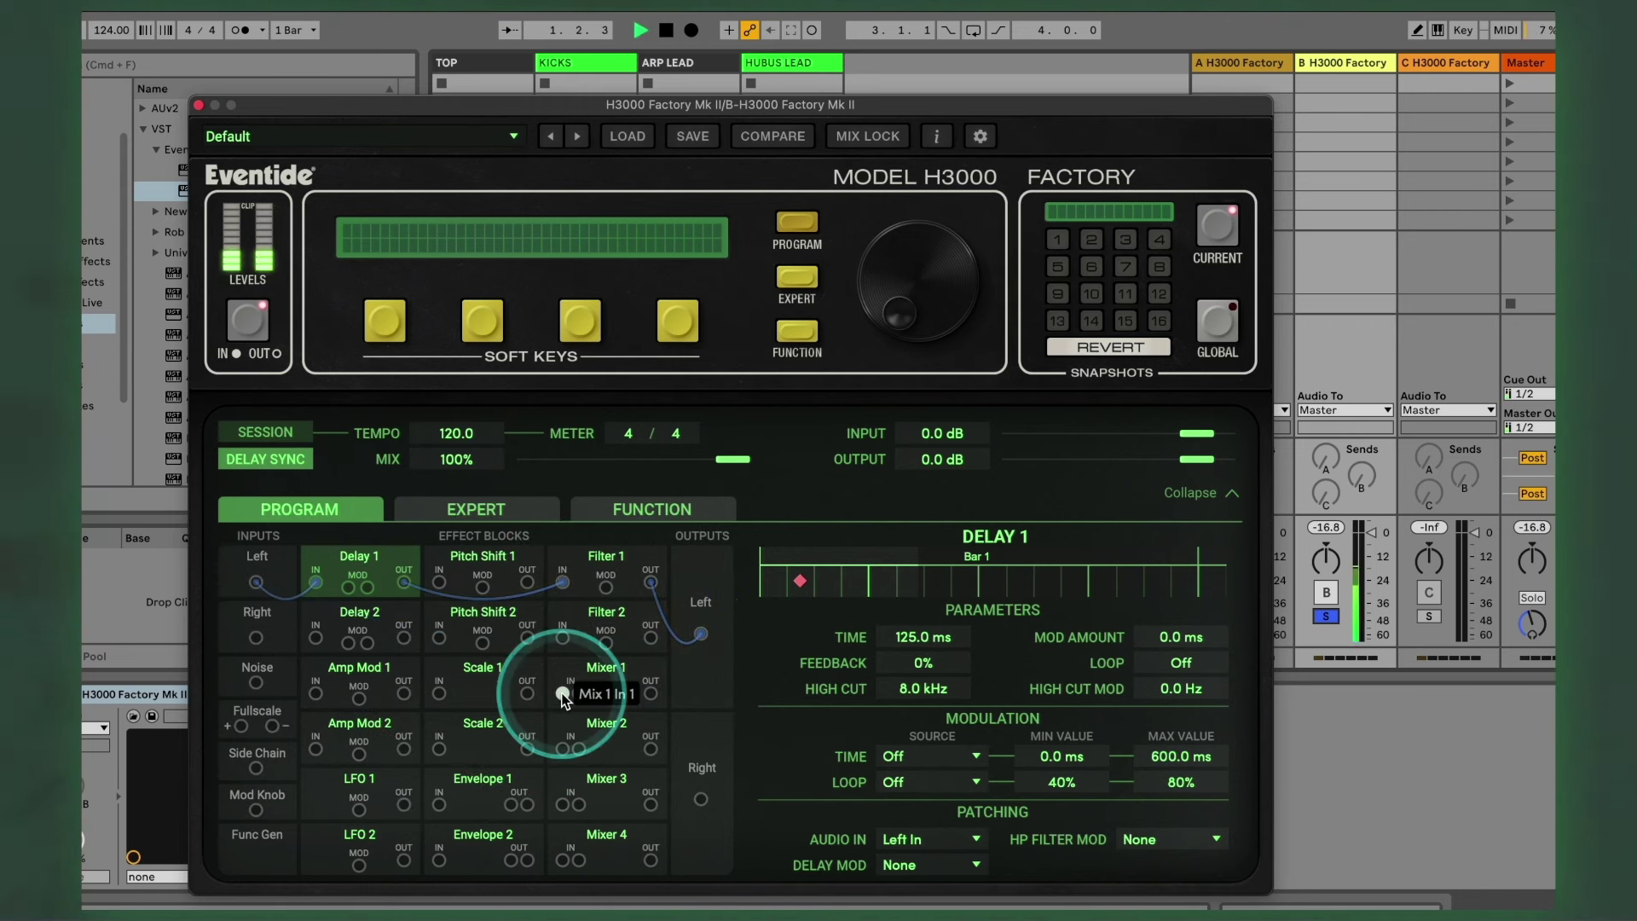
pyautogui.click(1367, 522)
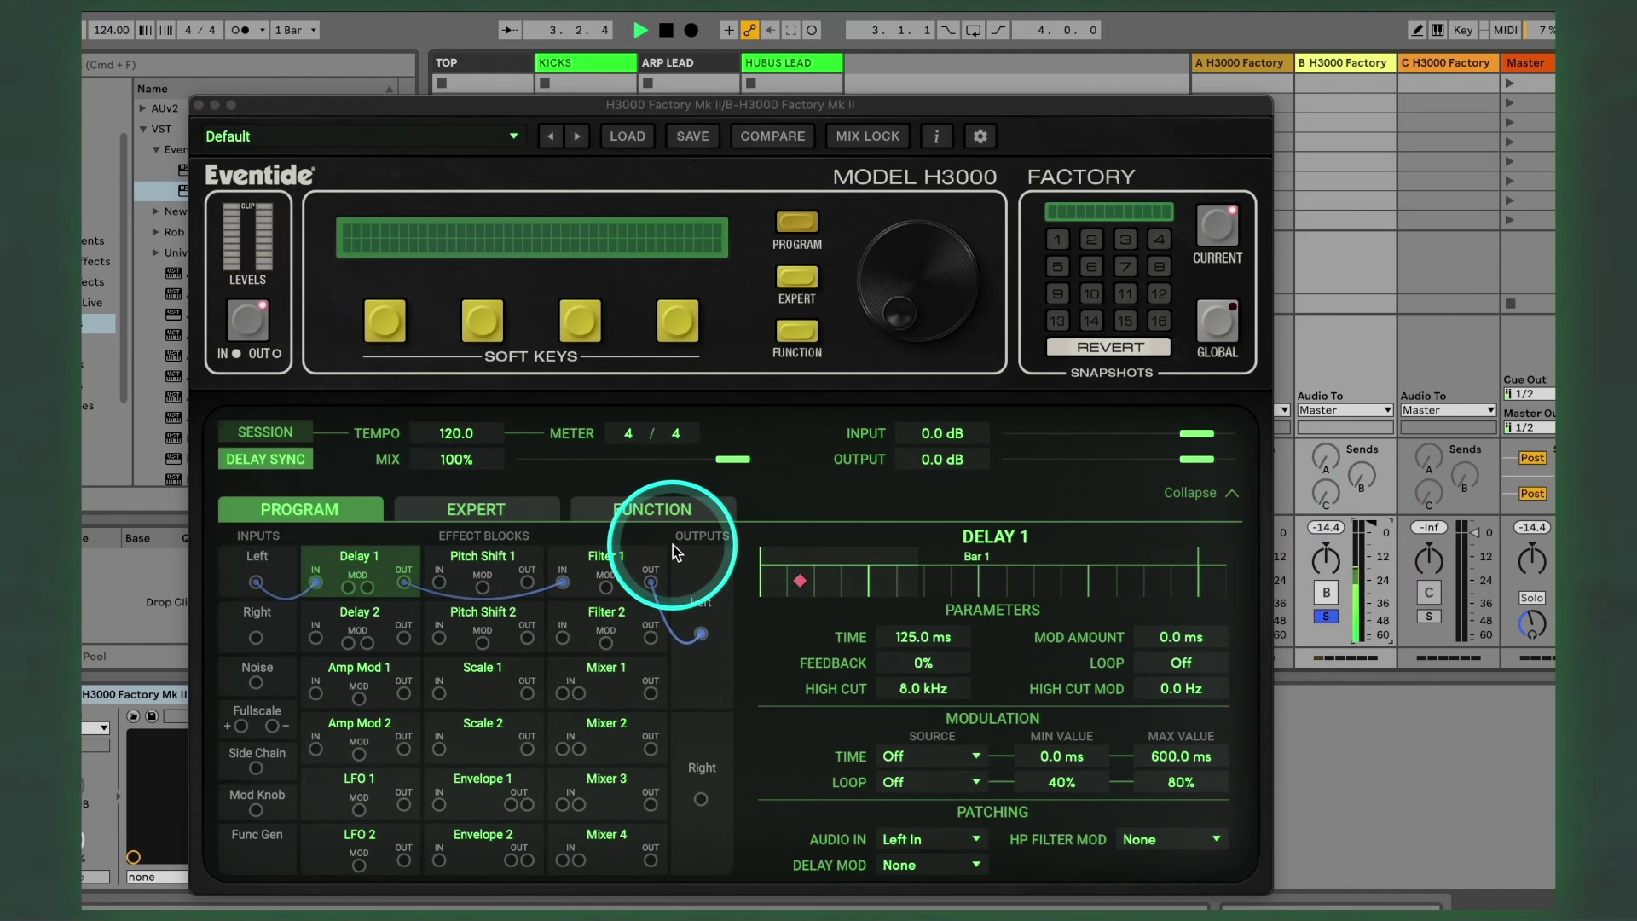
pyautogui.press('space')
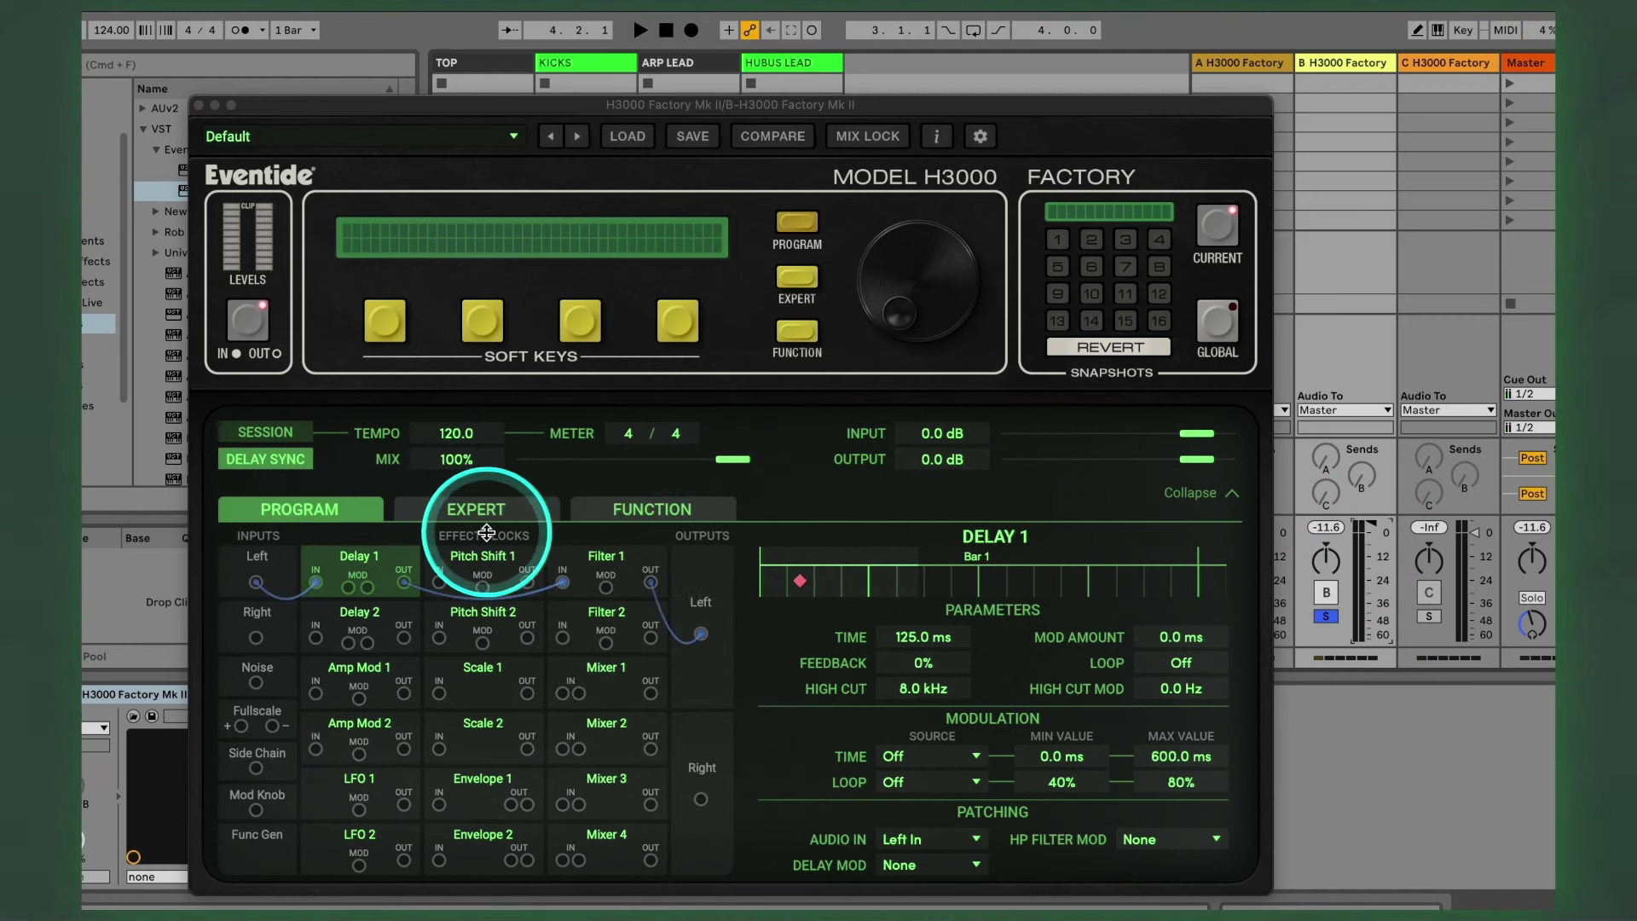
# Step: Patch the right input through Delay 2 and Filter 2 to the right output
pyautogui.click(582, 555)
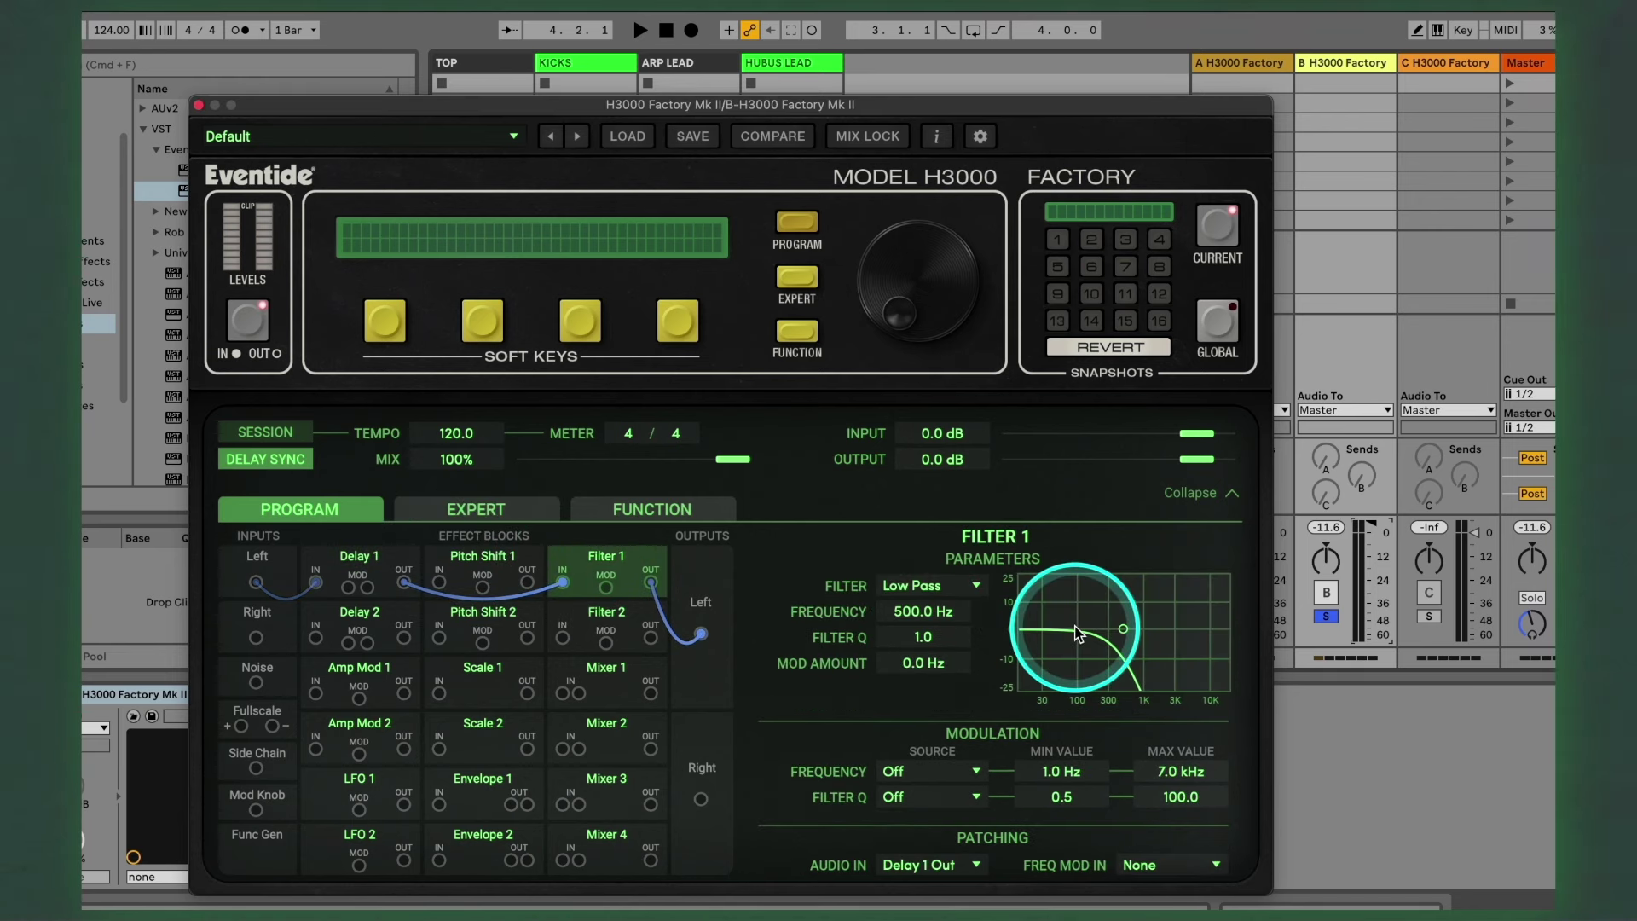
pyautogui.moveTo(255, 637); pyautogui.dragTo(303, 646)
pyautogui.moveTo(403, 637); pyautogui.dragTo(701, 800)
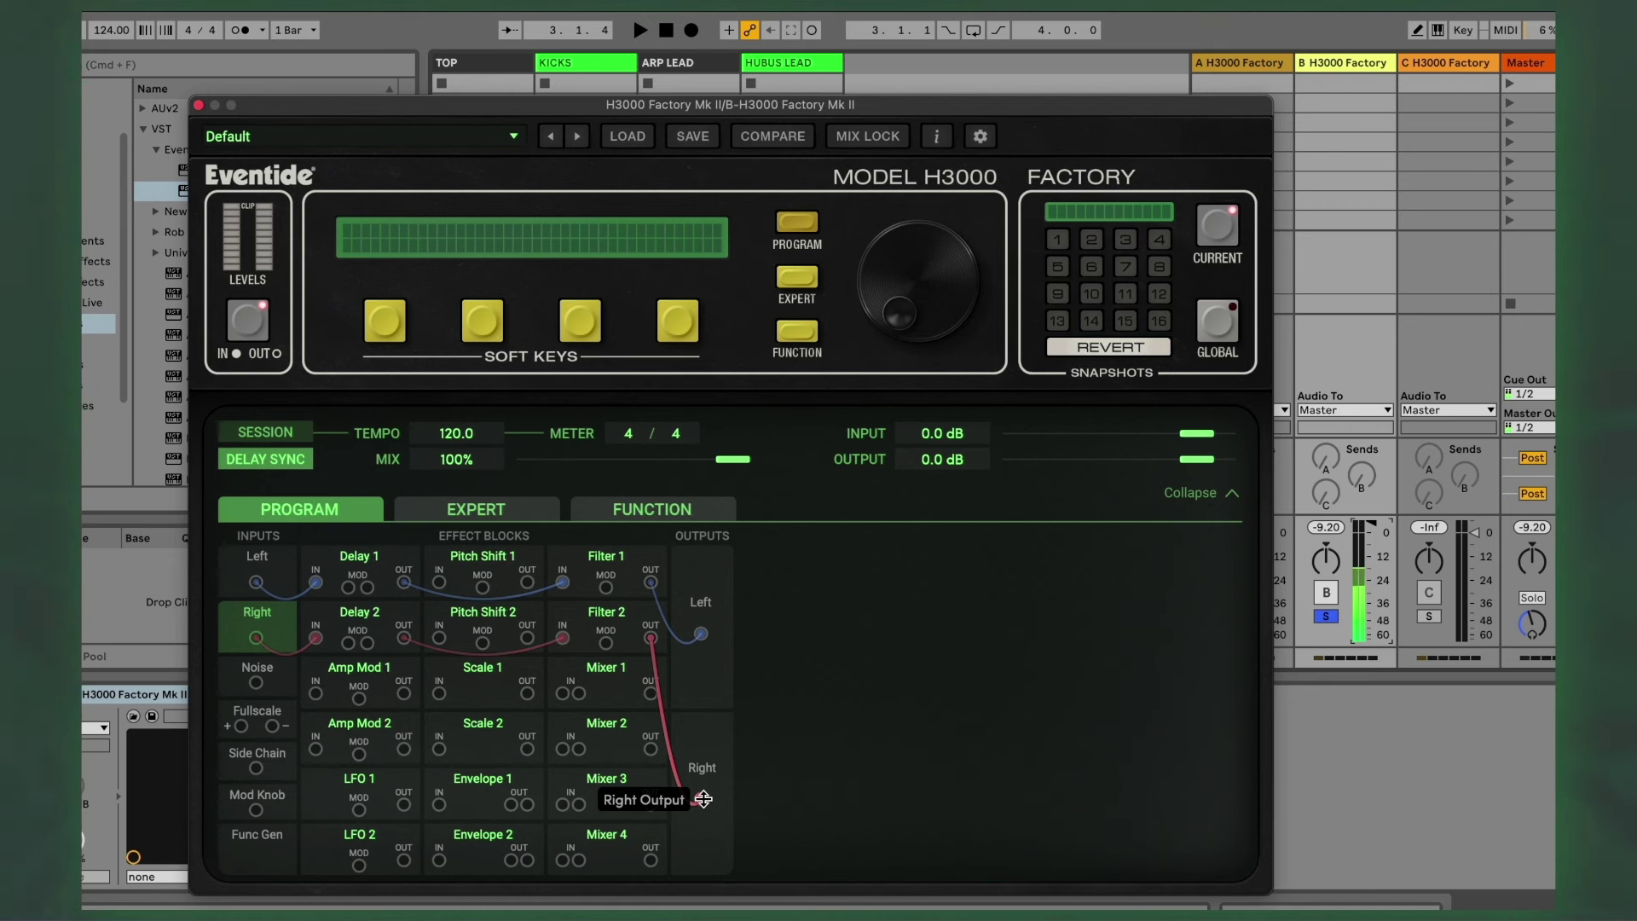
# Step: Play the loop while adjusting Delay 2's time by ear, and set Delay 1's time to 167.5 ms
pyautogui.click(359, 615)
pyautogui.press('space')
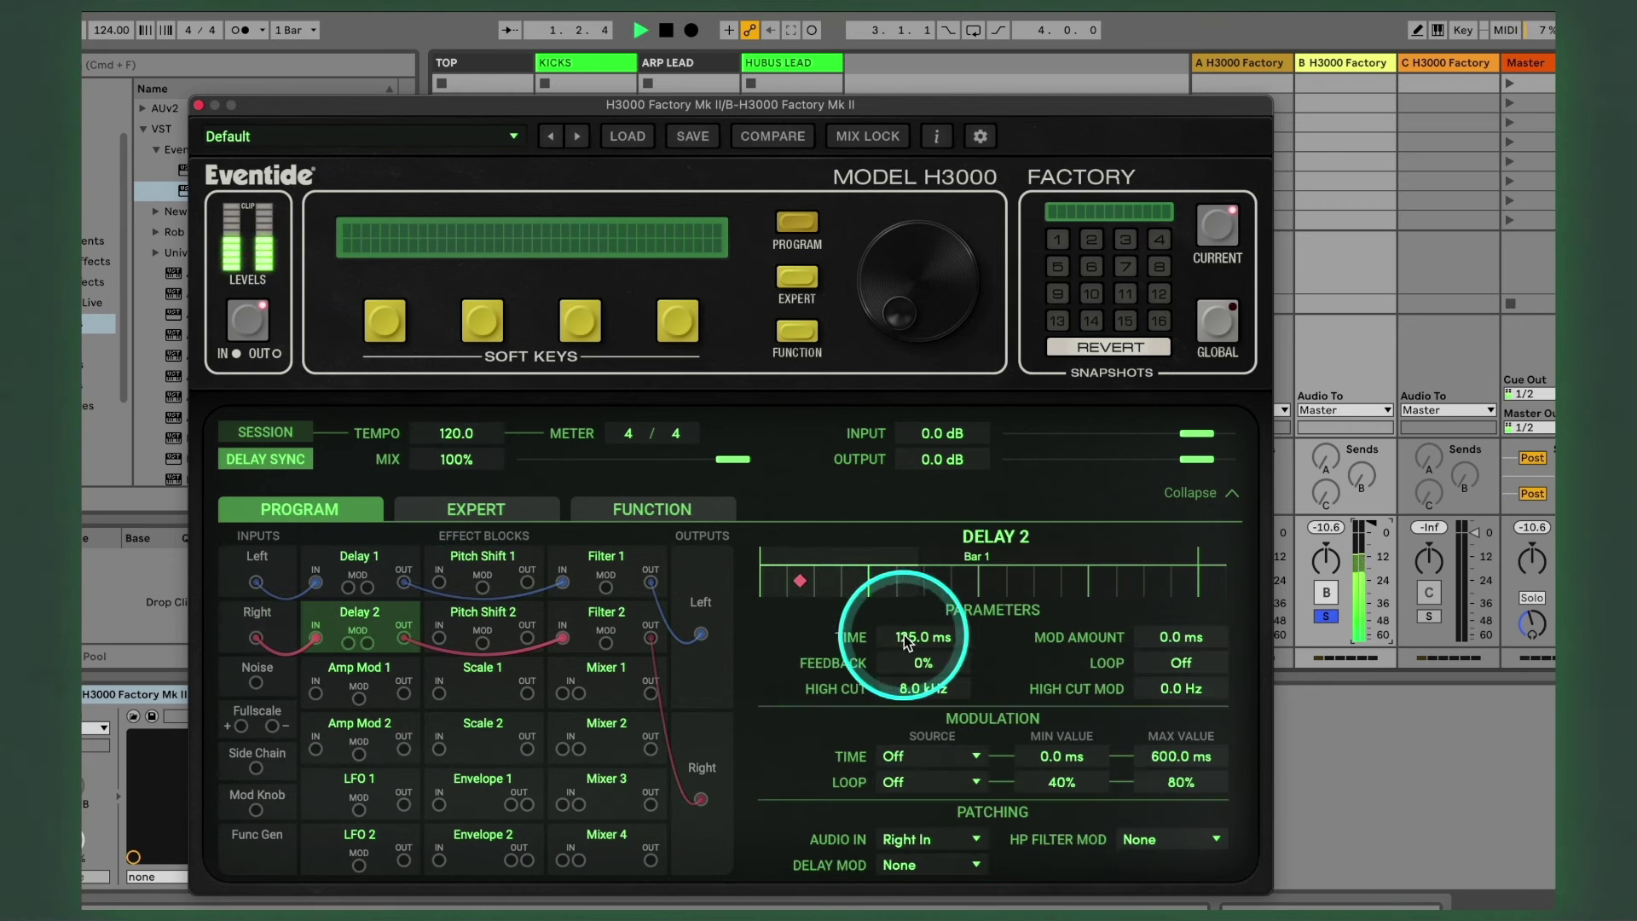
pyautogui.moveTo(907, 641)
pyautogui.mouseDown()
pyautogui.moveTo(909, 538)
pyautogui.moveTo(891, 590)
pyautogui.moveTo(921, 501)
pyautogui.mouseUp()
pyautogui.moveTo(920, 596); pyautogui.dragTo(911, 573)
pyautogui.moveTo(912, 628)
pyautogui.mouseDown()
pyautogui.moveTo(914, 590)
pyautogui.moveTo(913, 632)
pyautogui.moveTo(918, 612)
pyautogui.mouseUp()
pyautogui.click(358, 559)
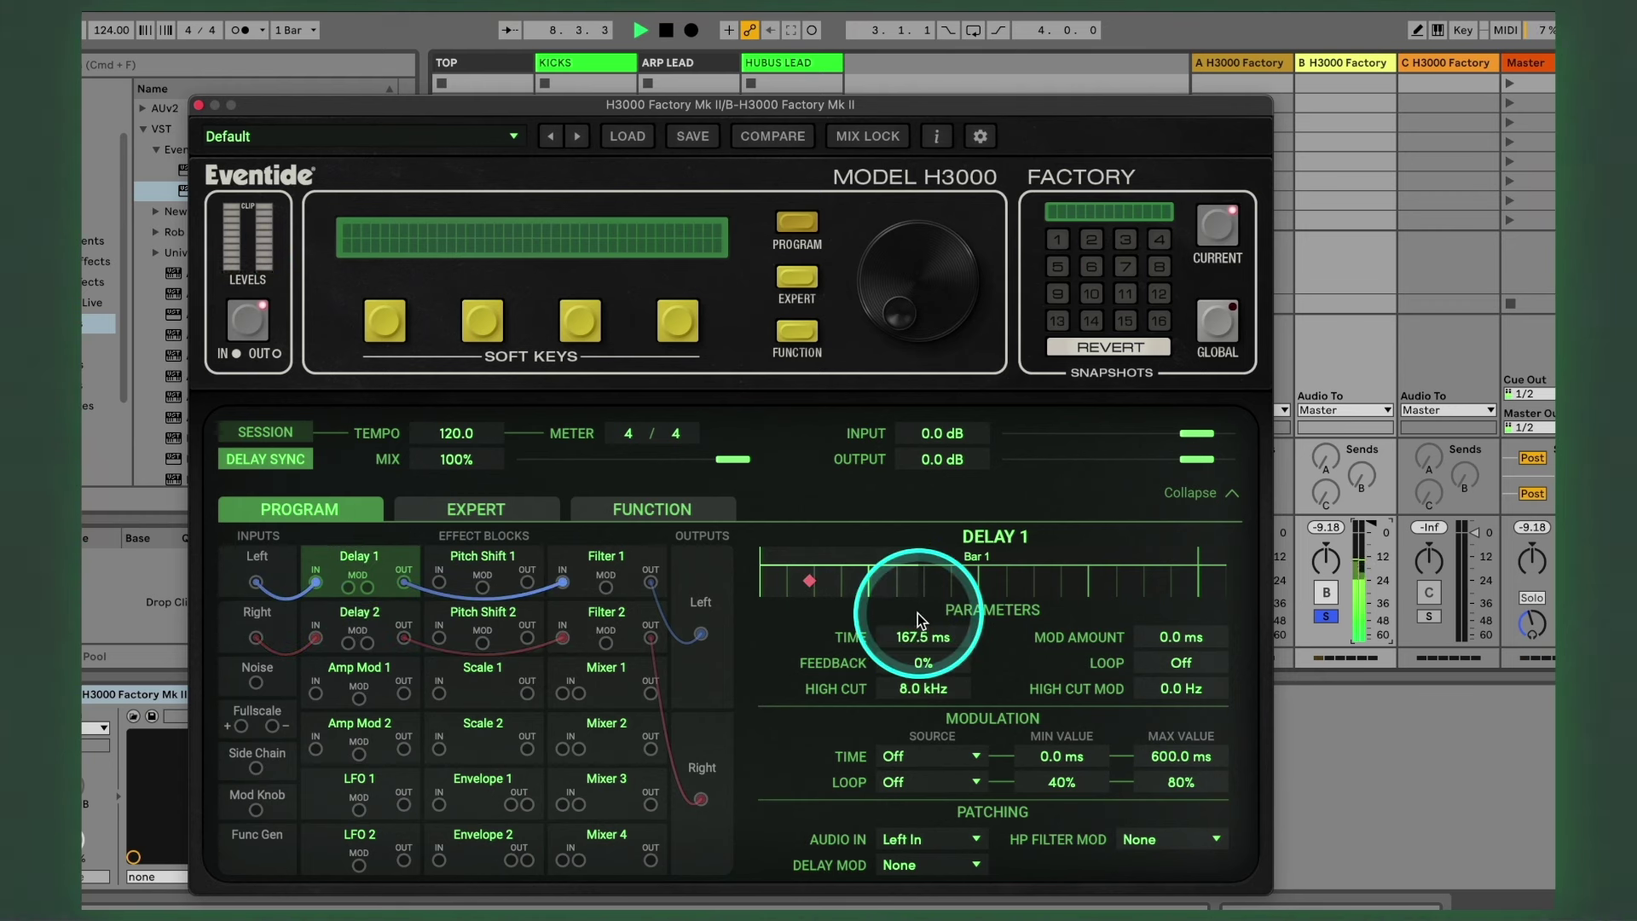
pyautogui.press('space')
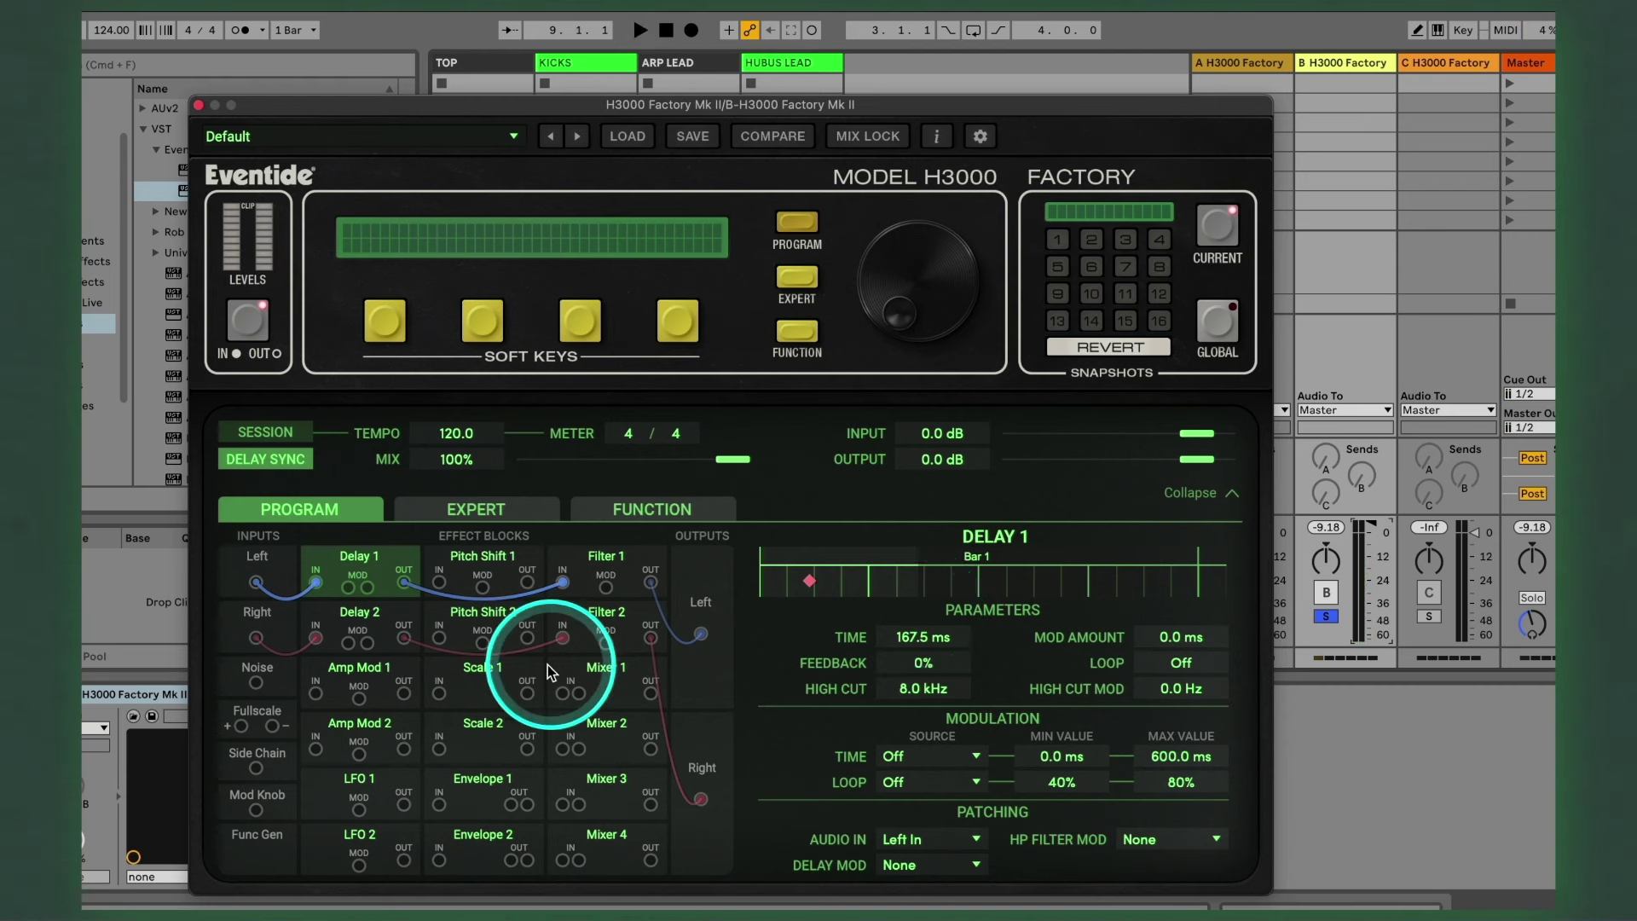
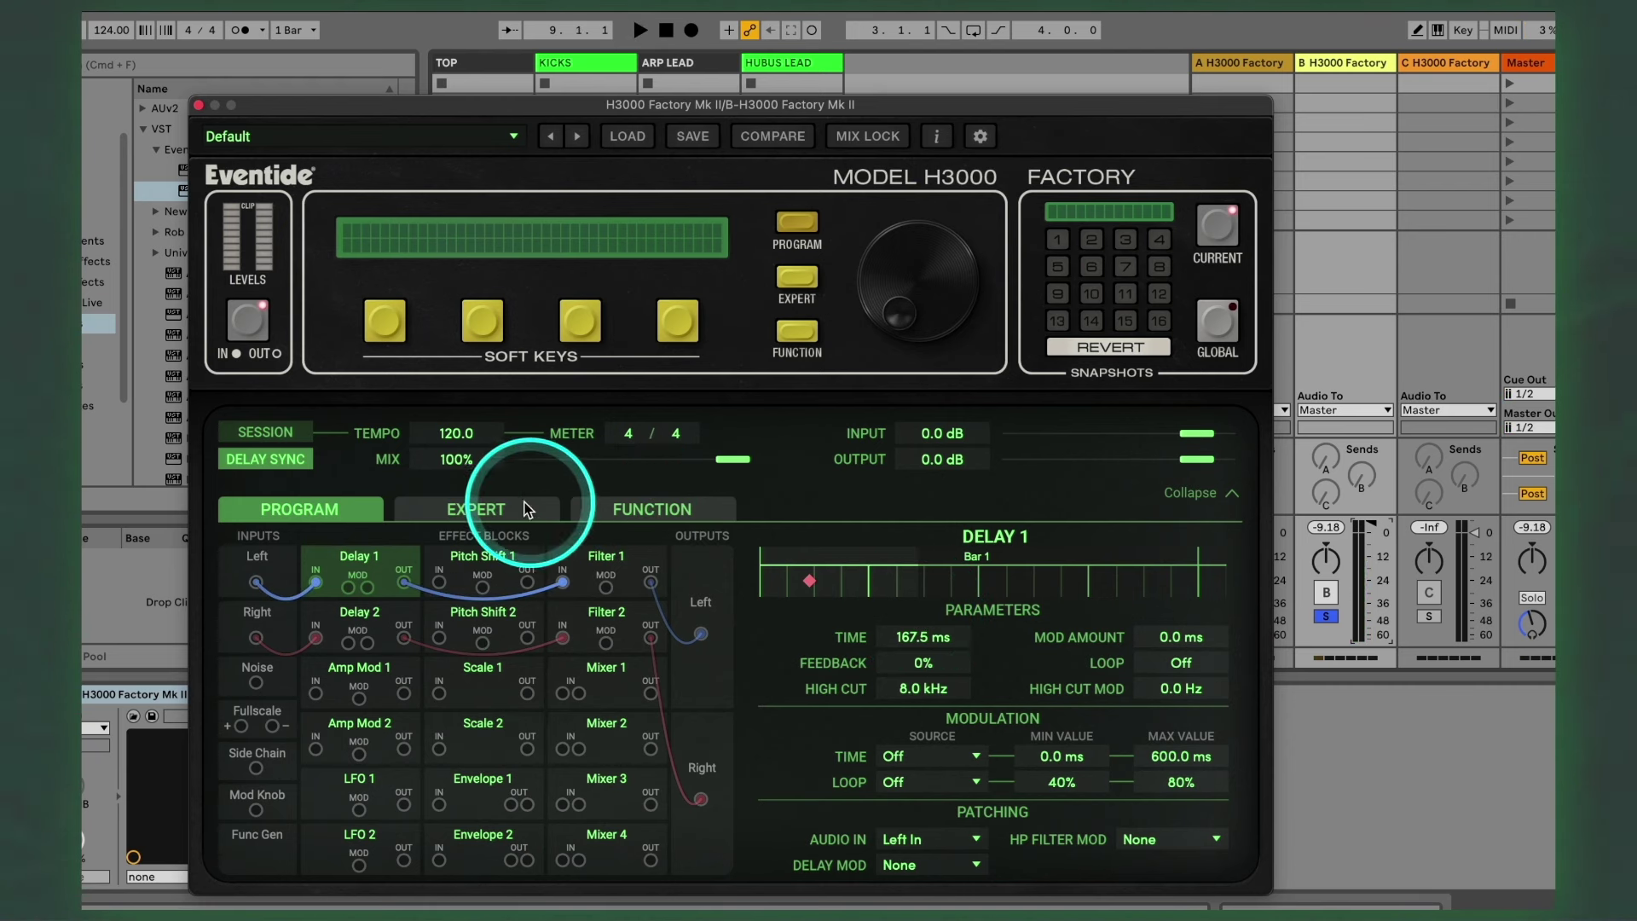
# Step: Assign Soft Key 1 to both delay times, with maximum values of 300 ms for Delay 1 and 600 ms for Delay 2
pyautogui.click(627, 512)
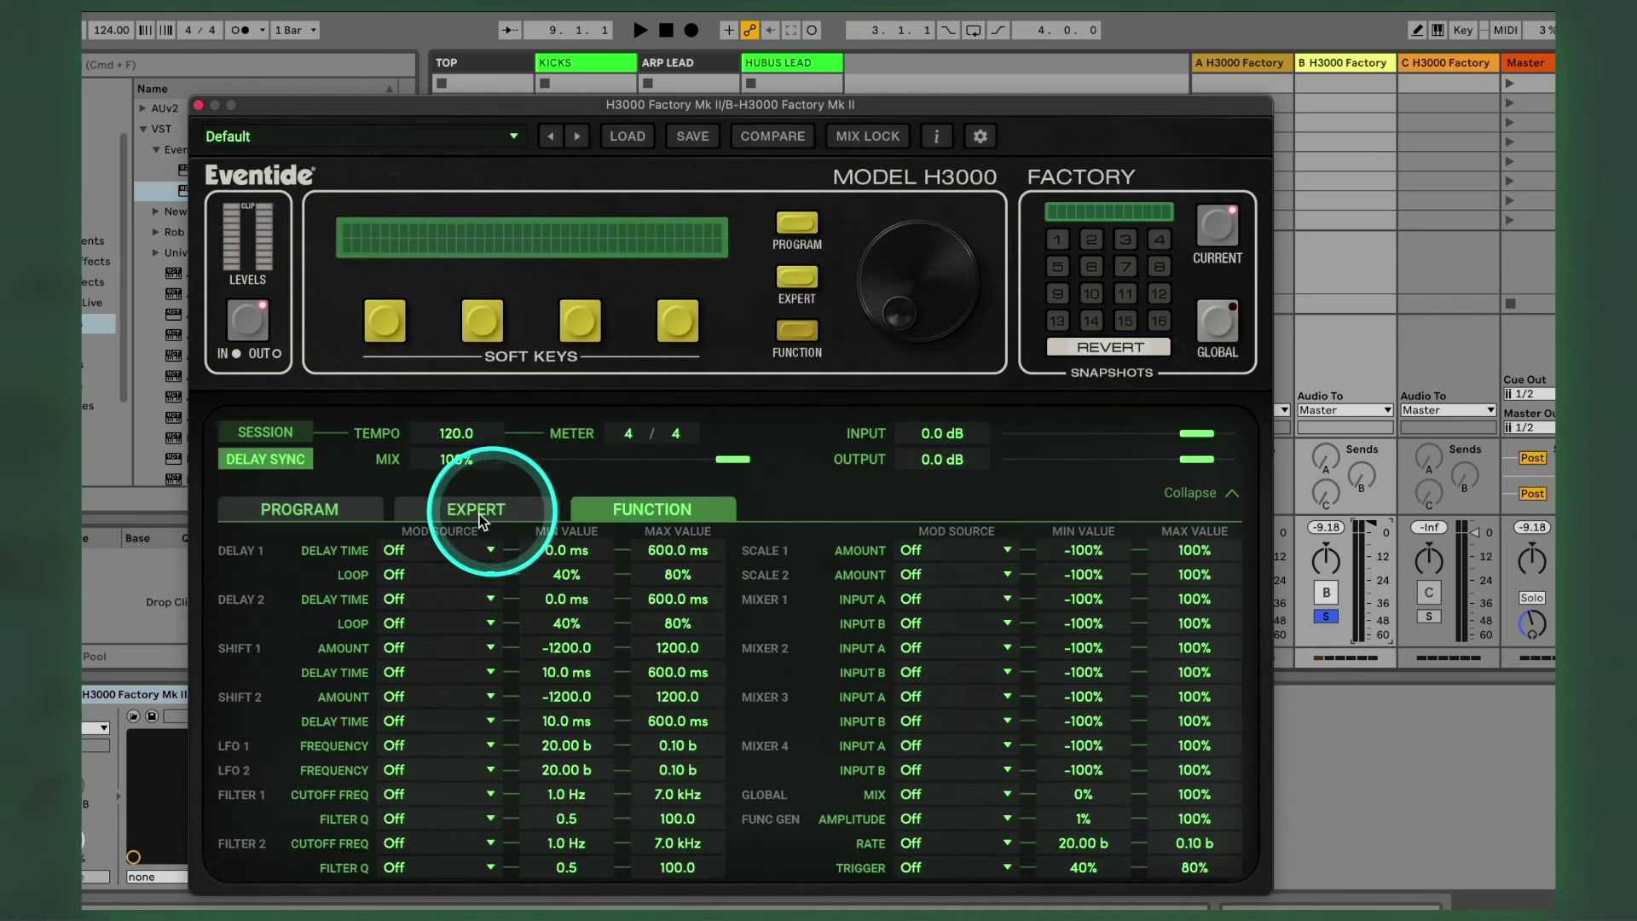
pyautogui.click(438, 551)
pyautogui.click(430, 607)
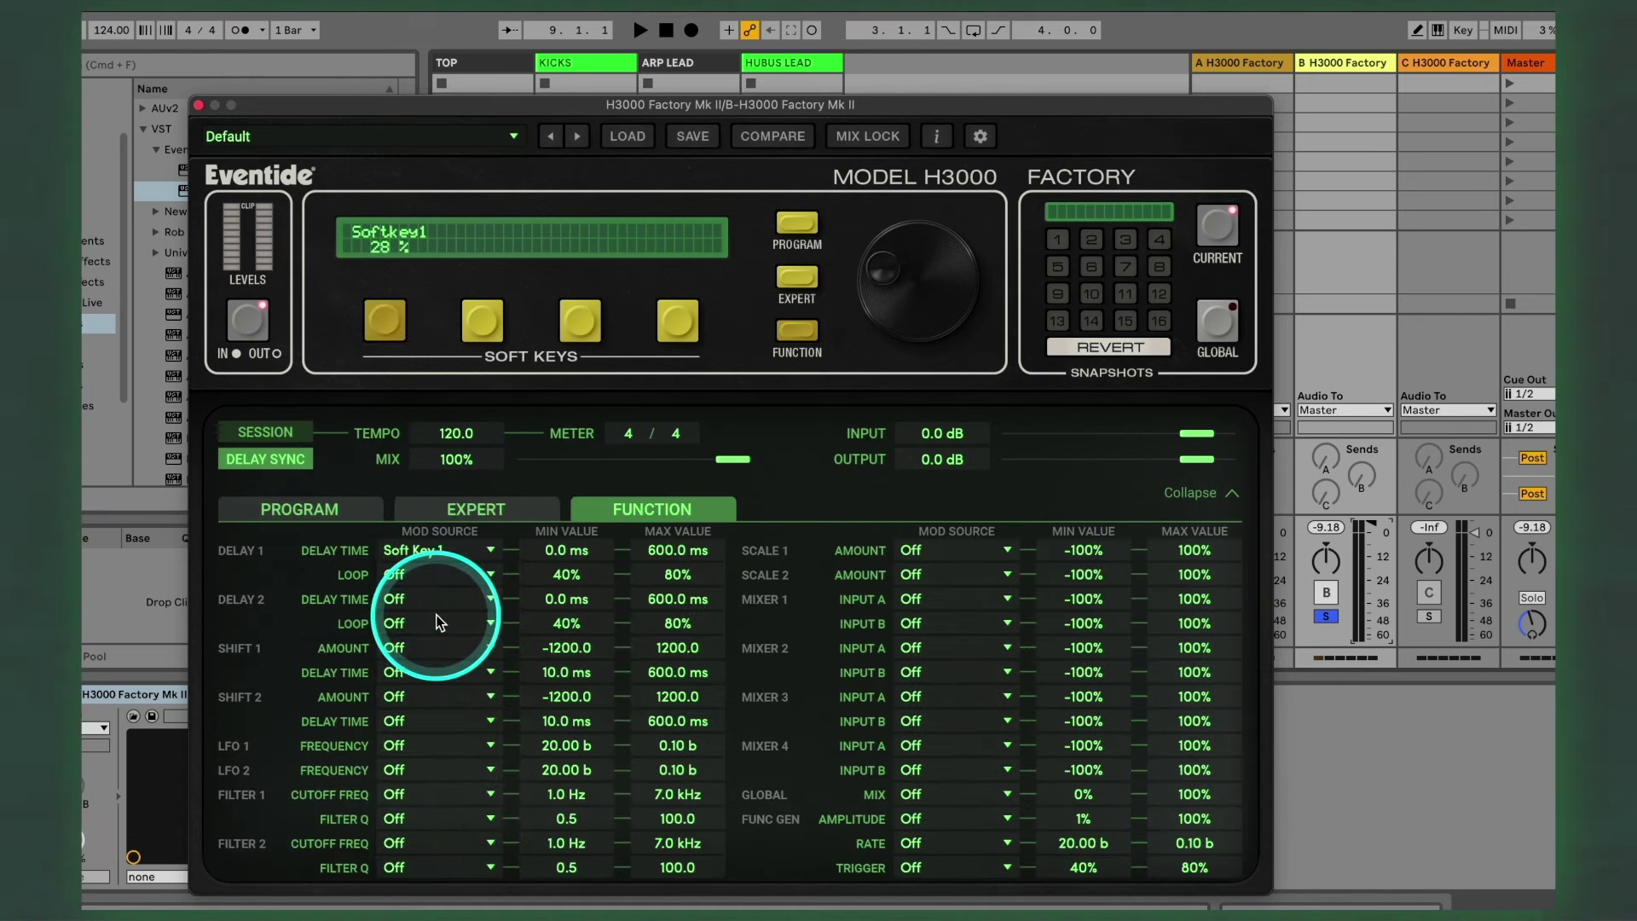
pyautogui.click(416, 597)
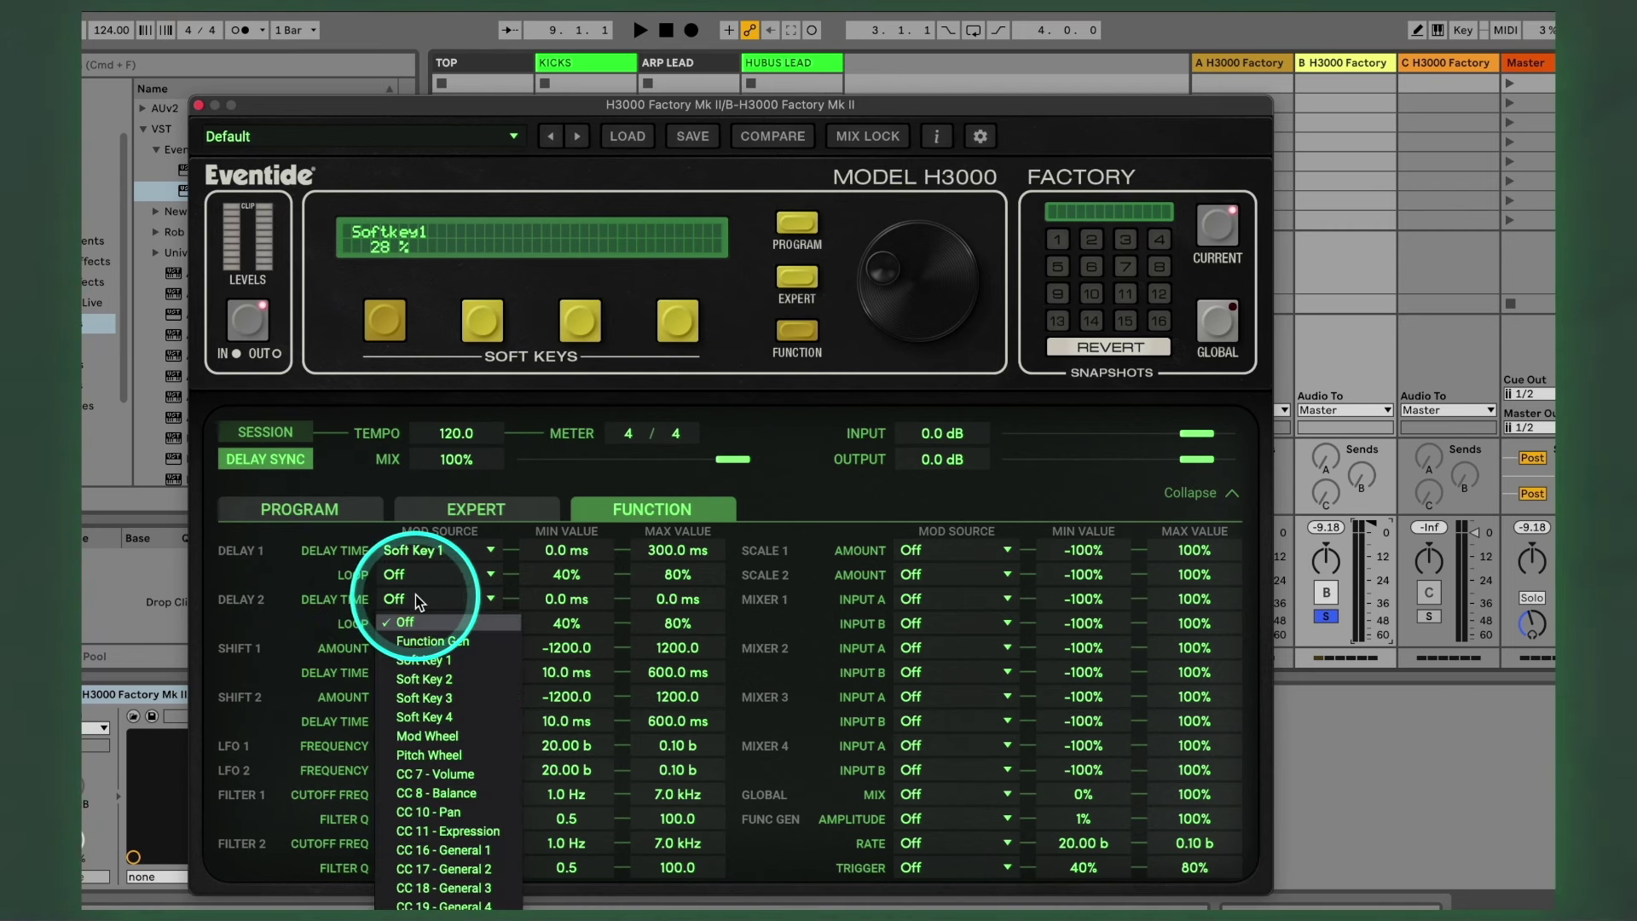
pyautogui.click(425, 661)
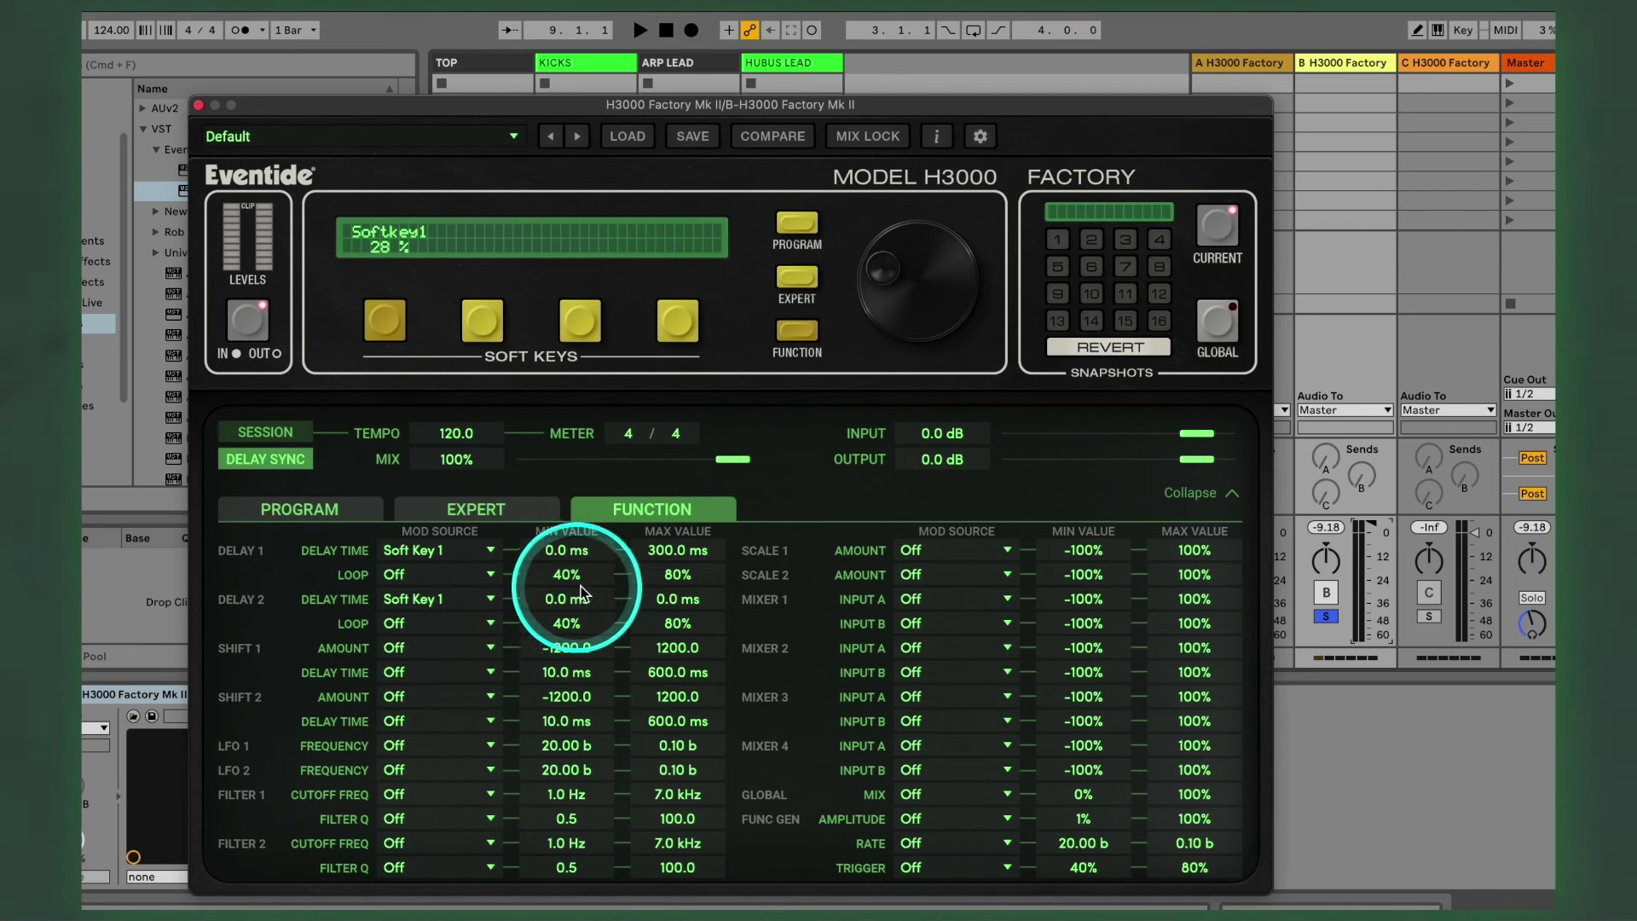
pyautogui.moveTo(673, 592); pyautogui.dragTo(742, 283)
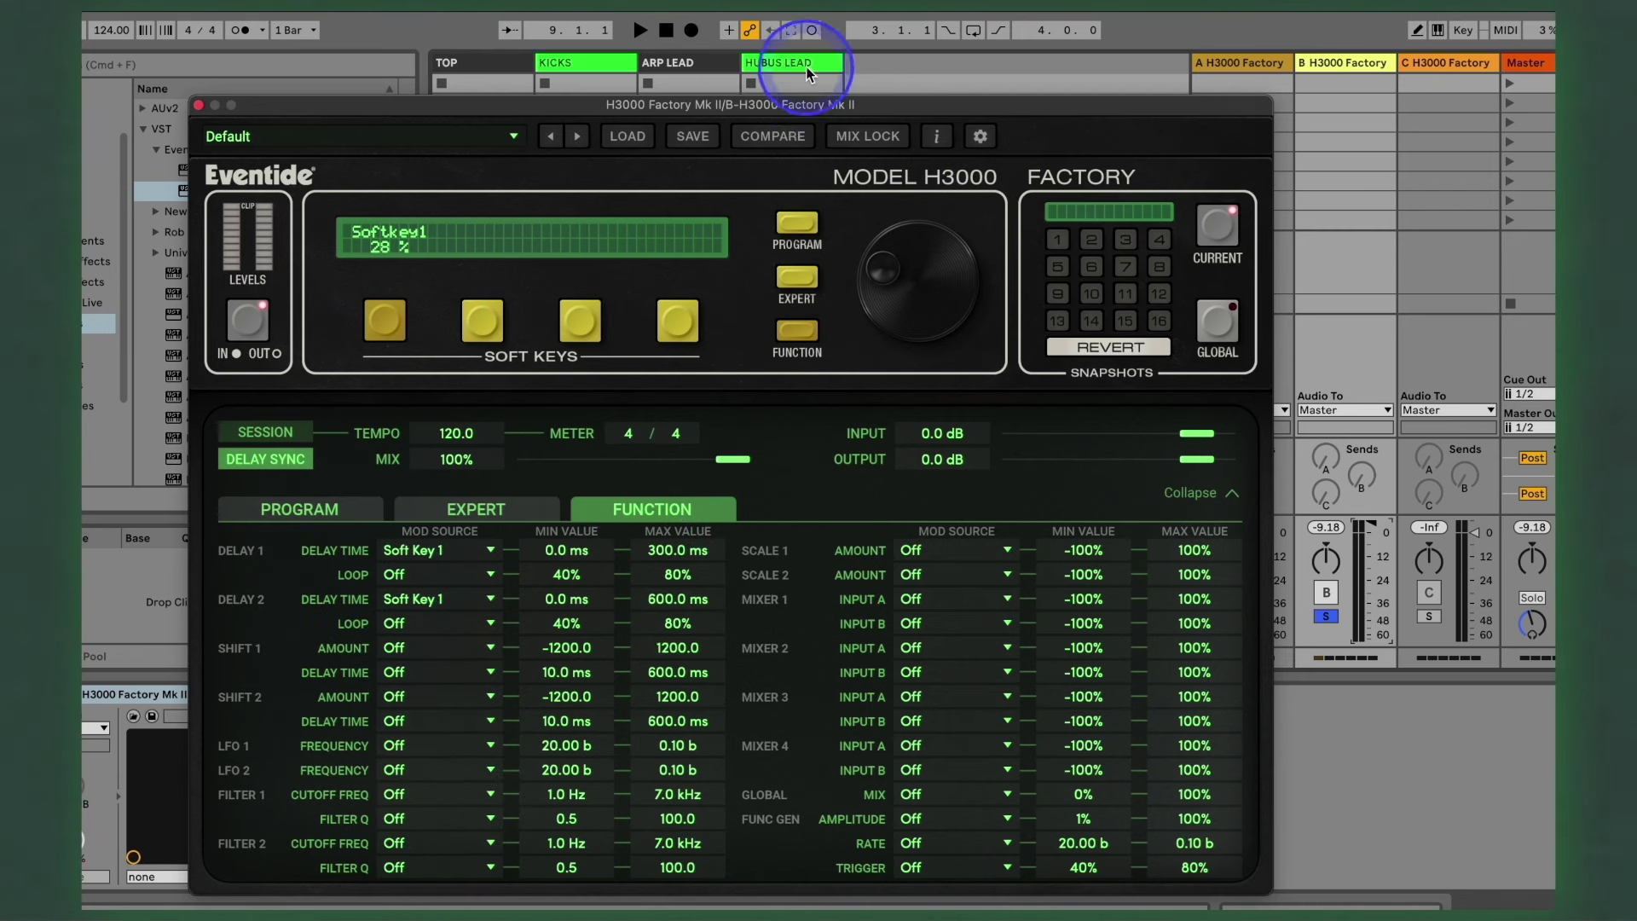
# Step: Rename the first soft key as Delay ms
pyautogui.click(393, 227)
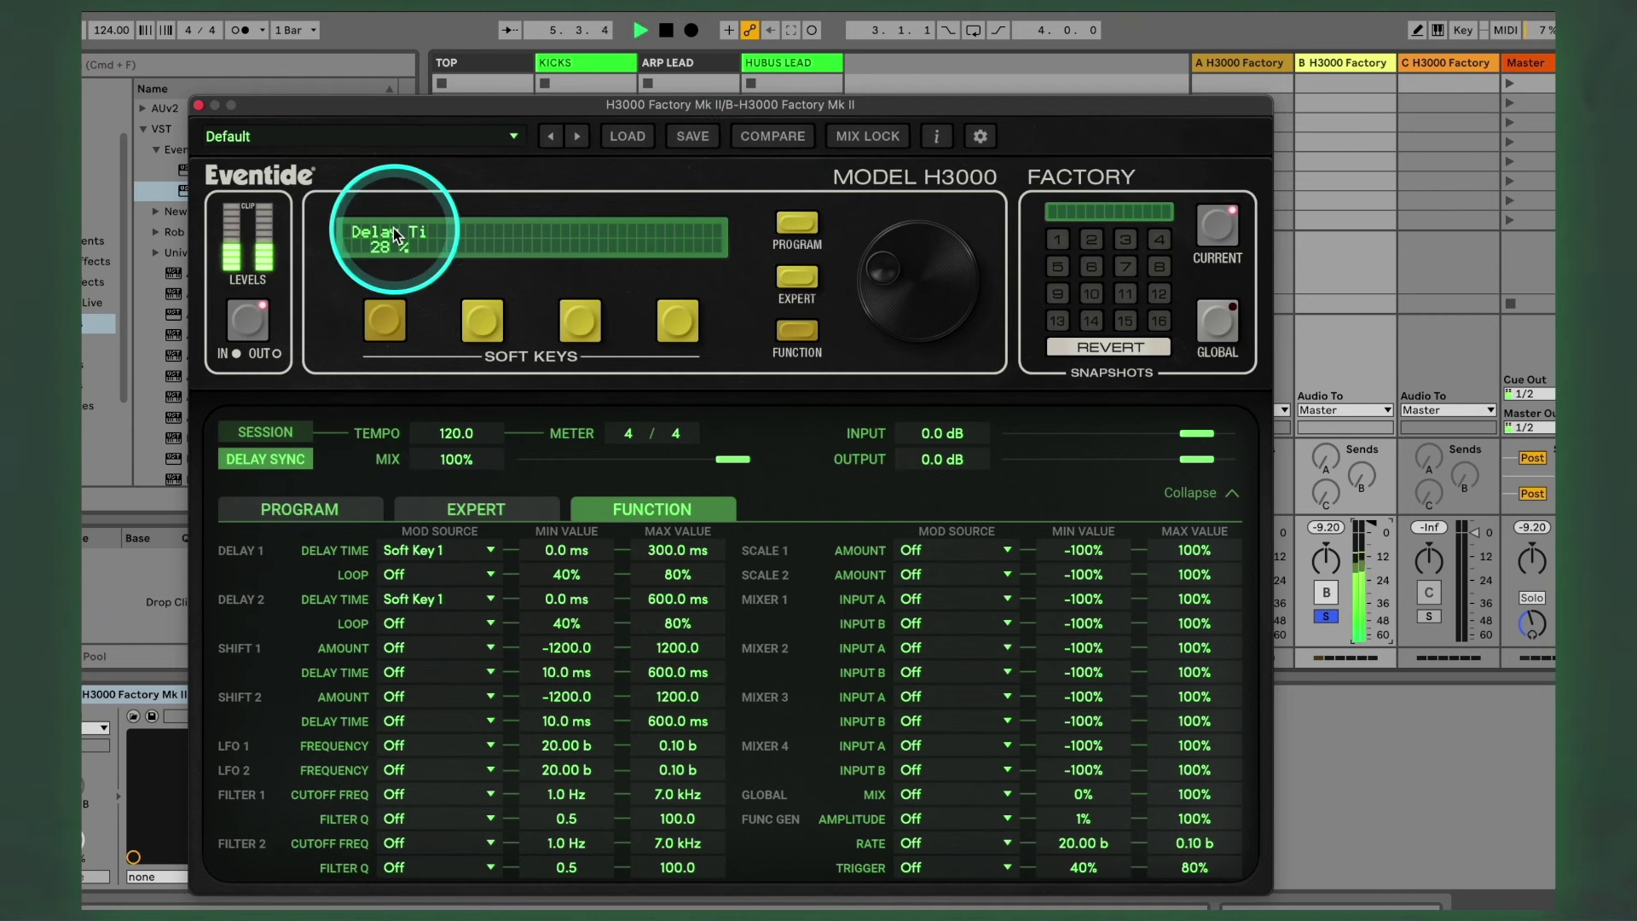
pyautogui.doubleClick(392, 228)
pyautogui.write('Delay')
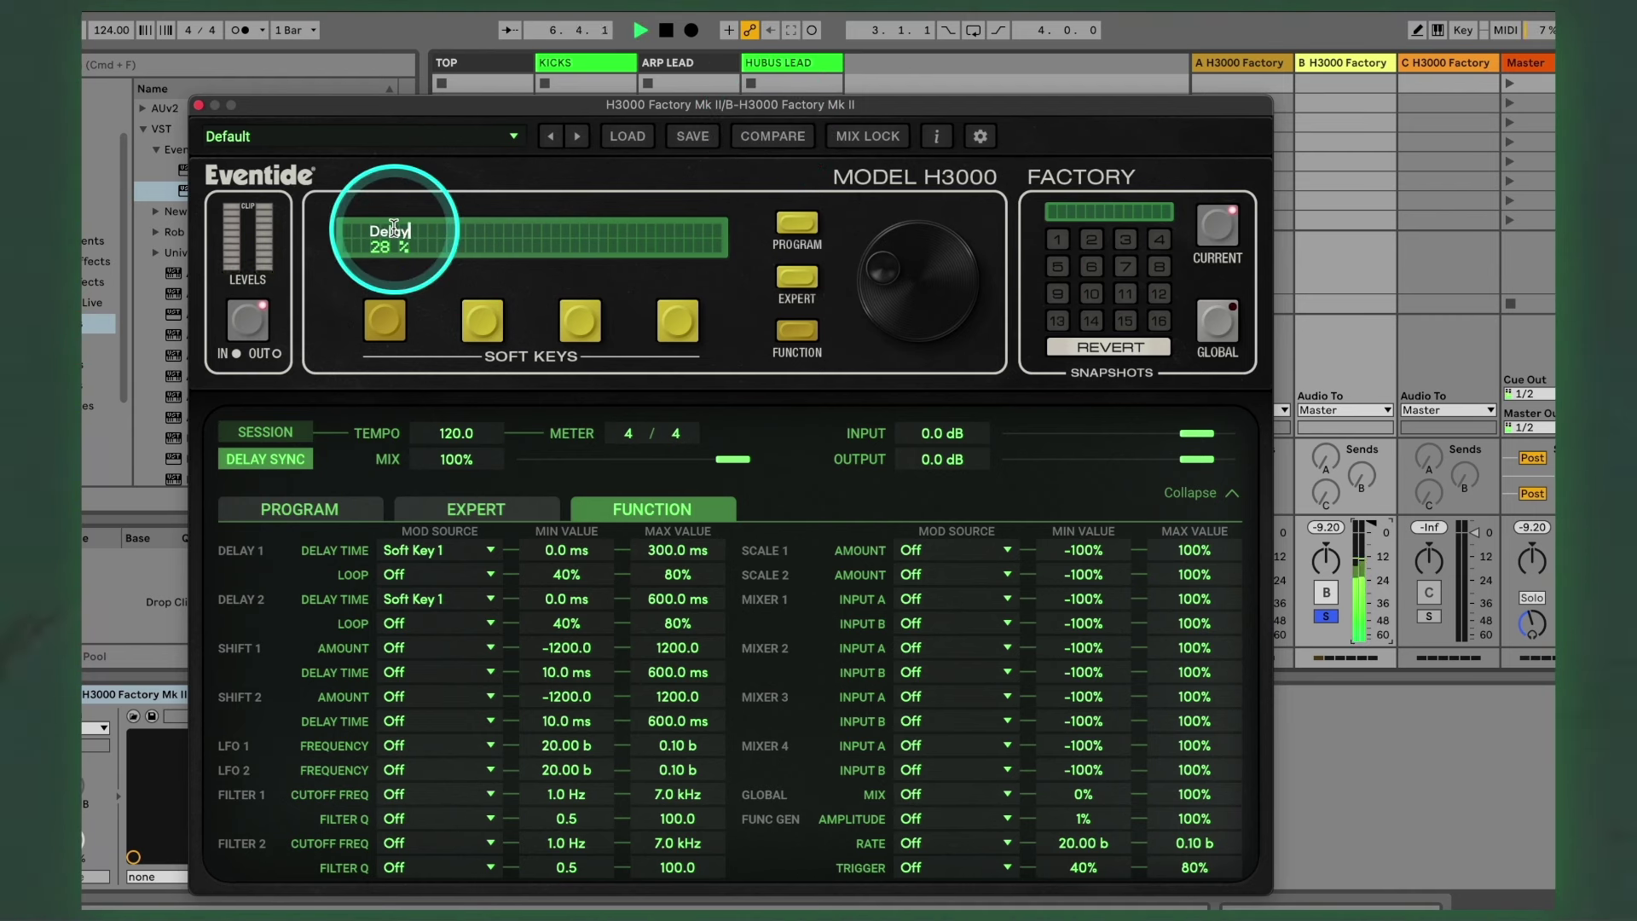
pyautogui.write(' M')
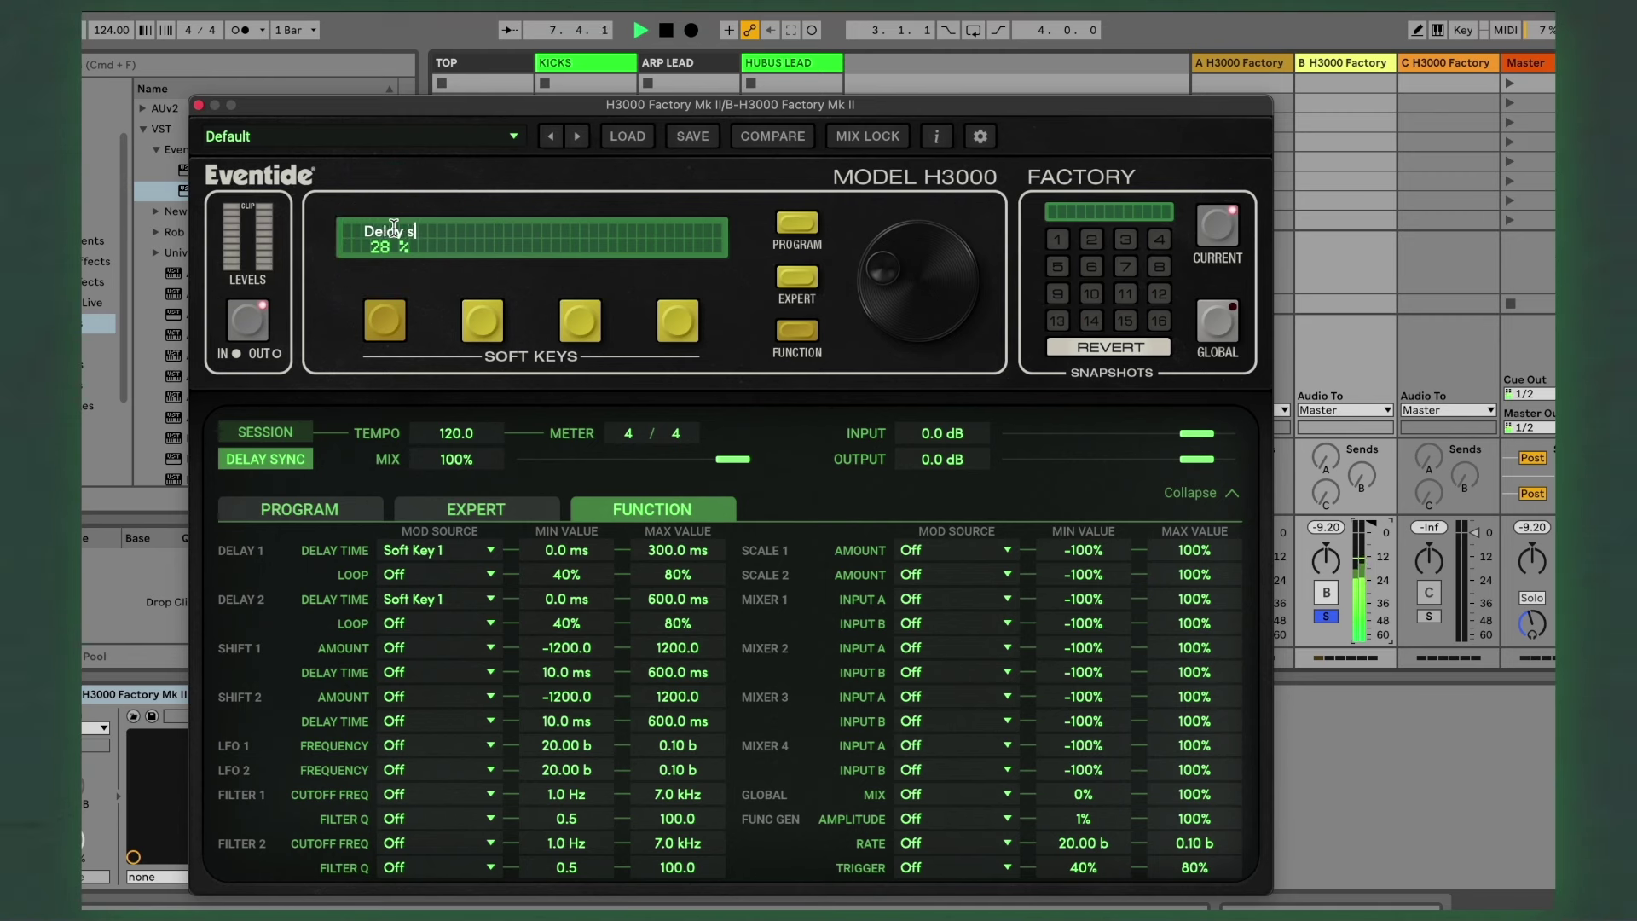
pyautogui.press('Return')
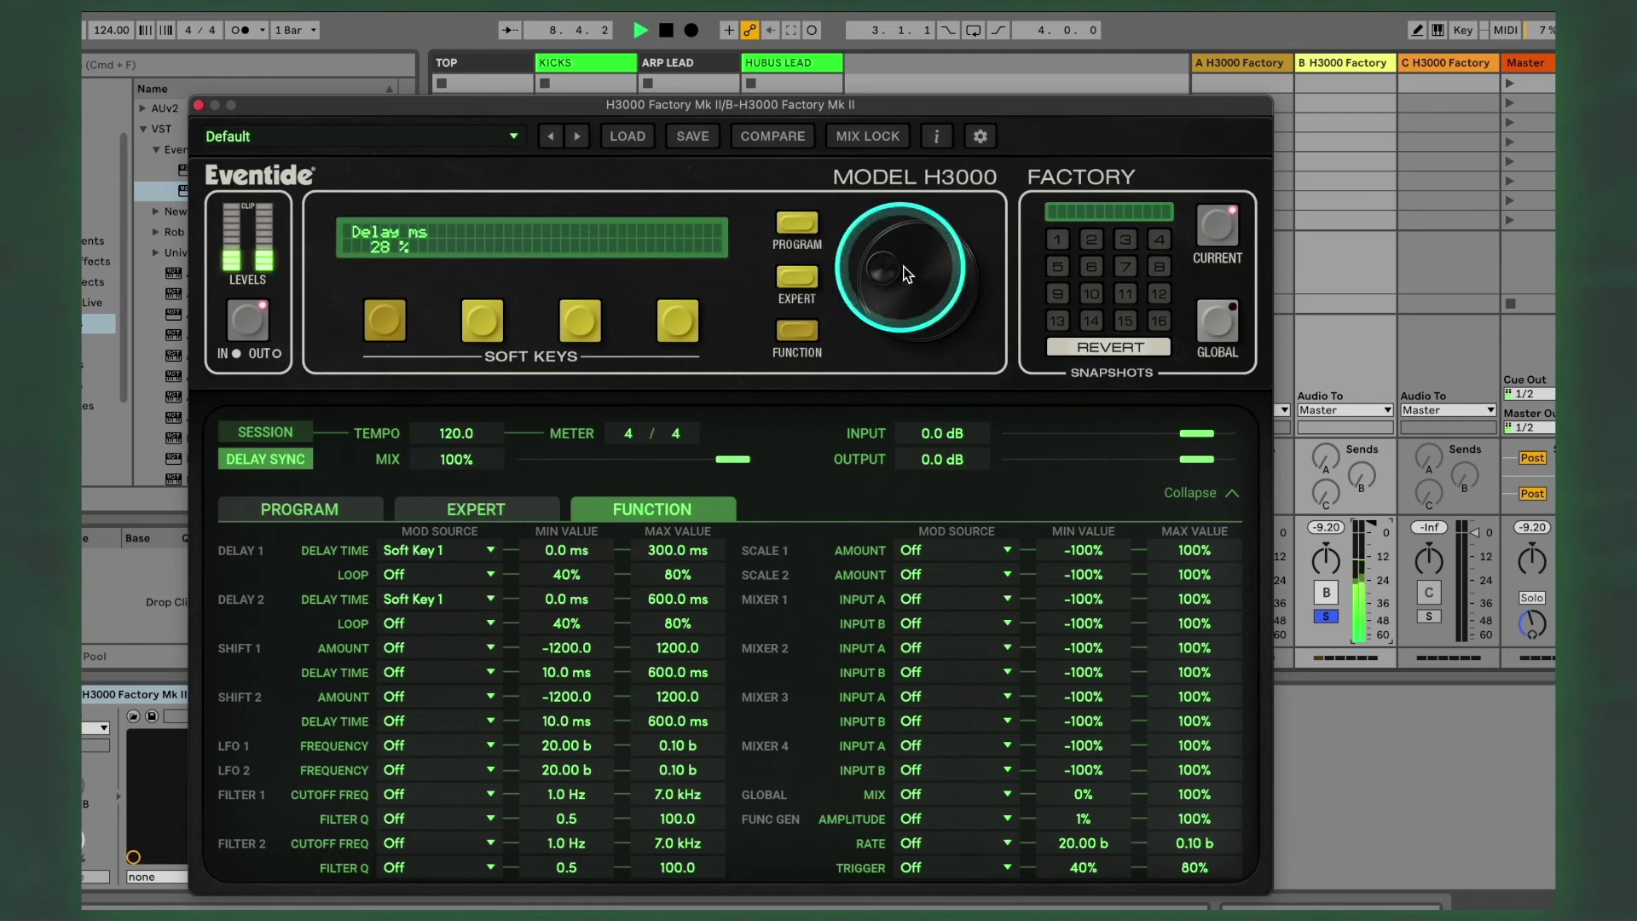
# Step: Sweep the Delay ms soft key up to 100% and bring it down to 31%, with the expert parameters shown
pyautogui.moveTo(906, 273); pyautogui.dragTo(936, 66)
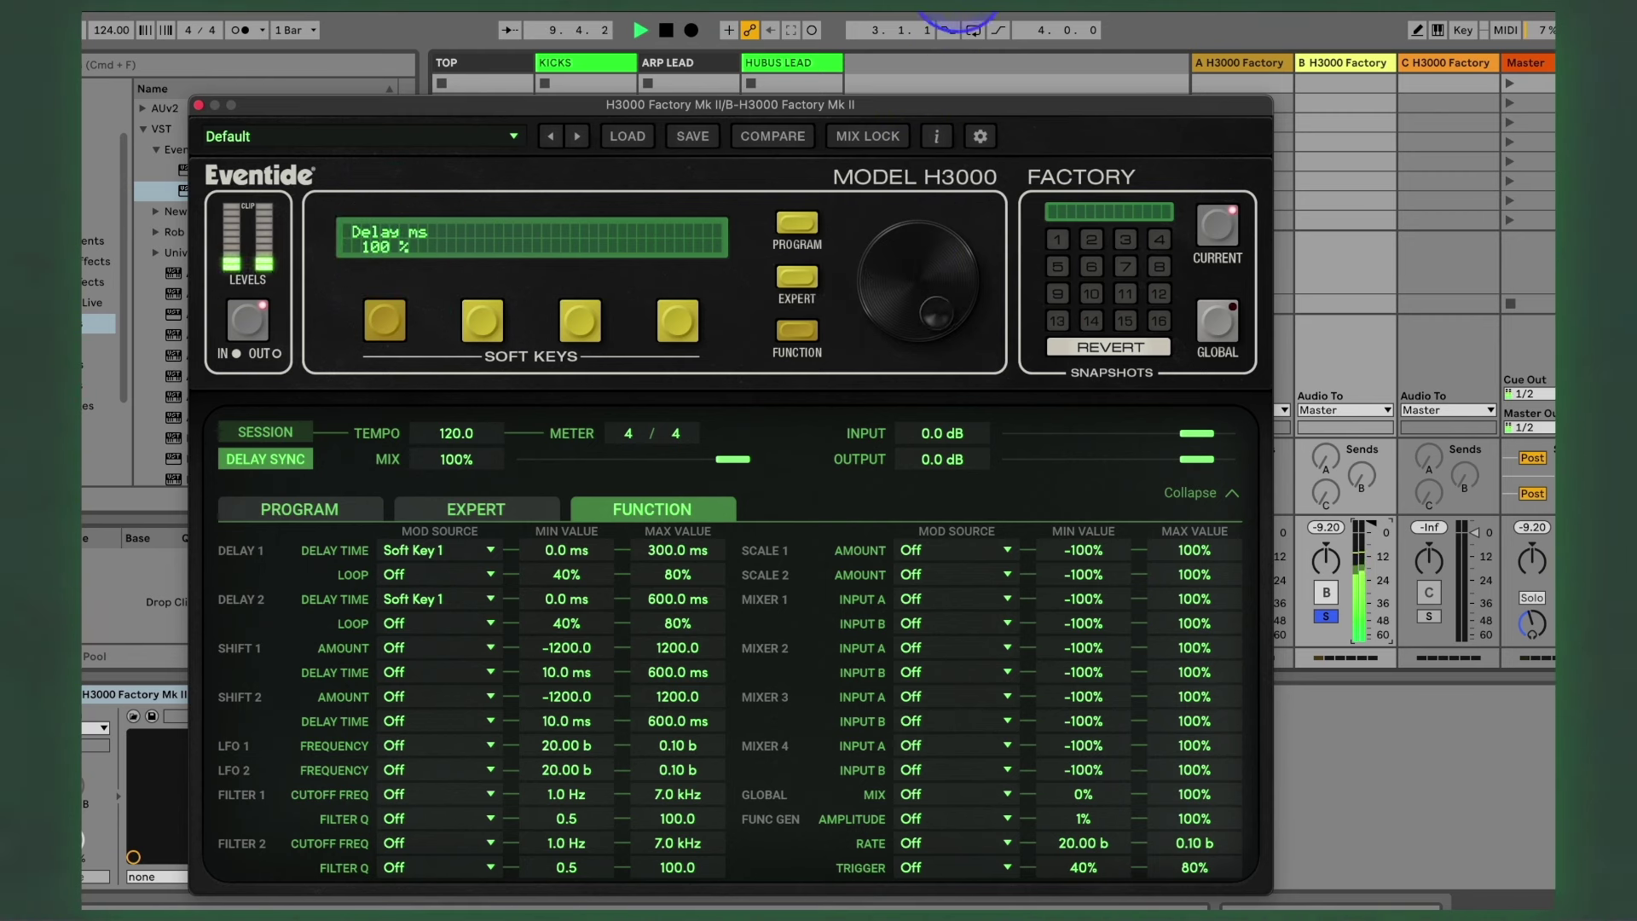
pyautogui.moveTo(958, 1); pyautogui.dragTo(929, 168)
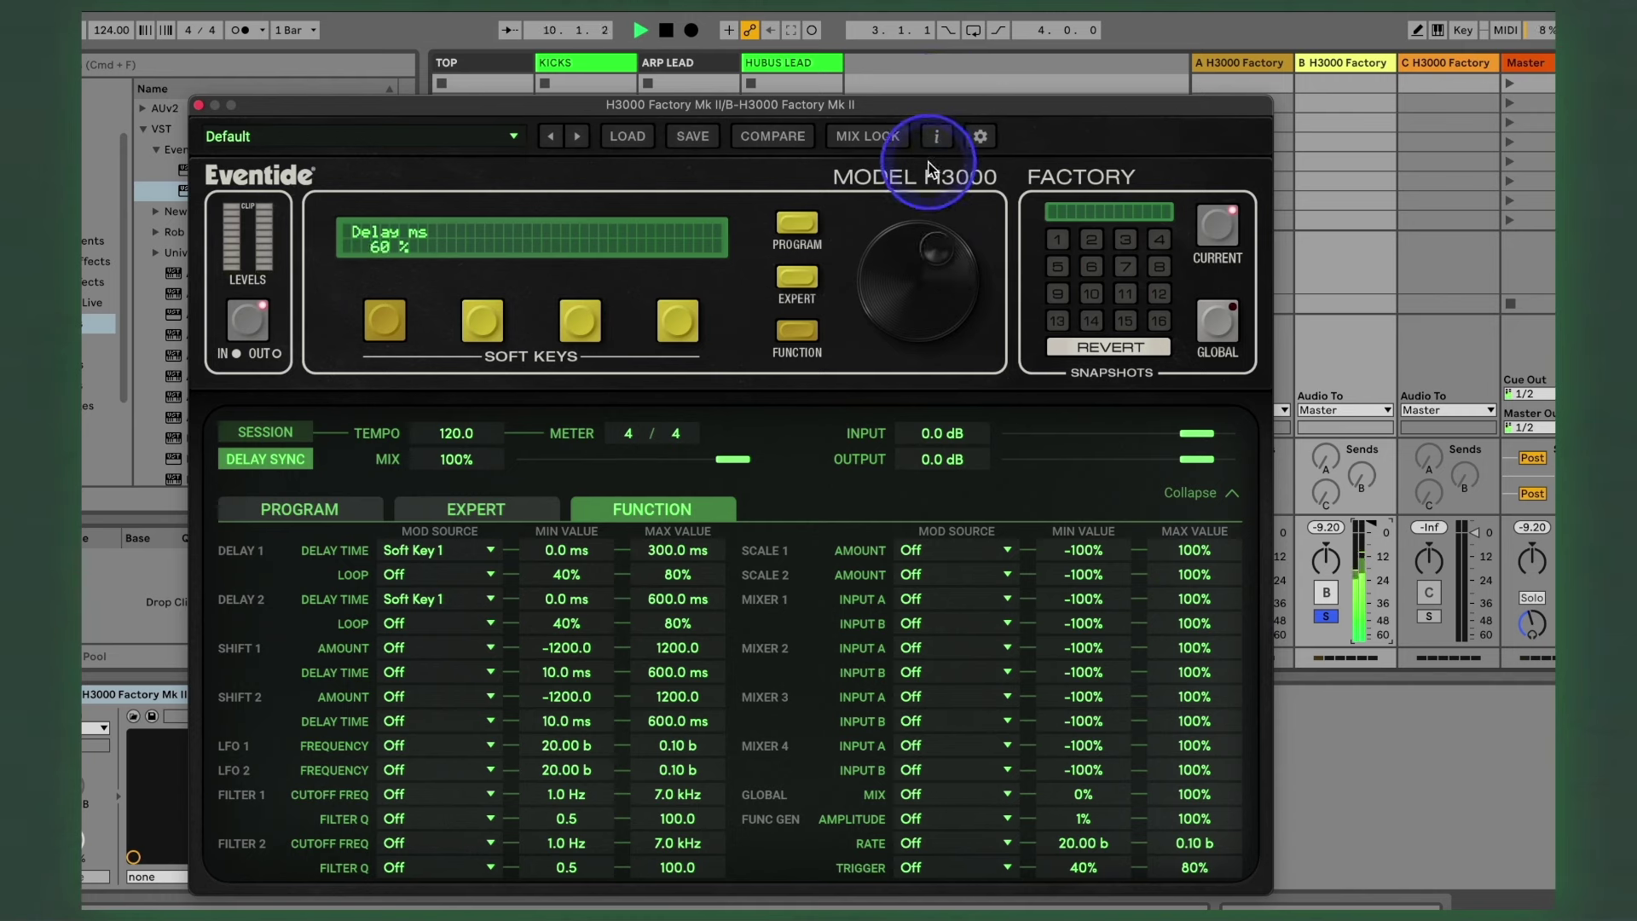
pyautogui.click(477, 508)
pyautogui.moveTo(878, 283); pyautogui.dragTo(894, 365)
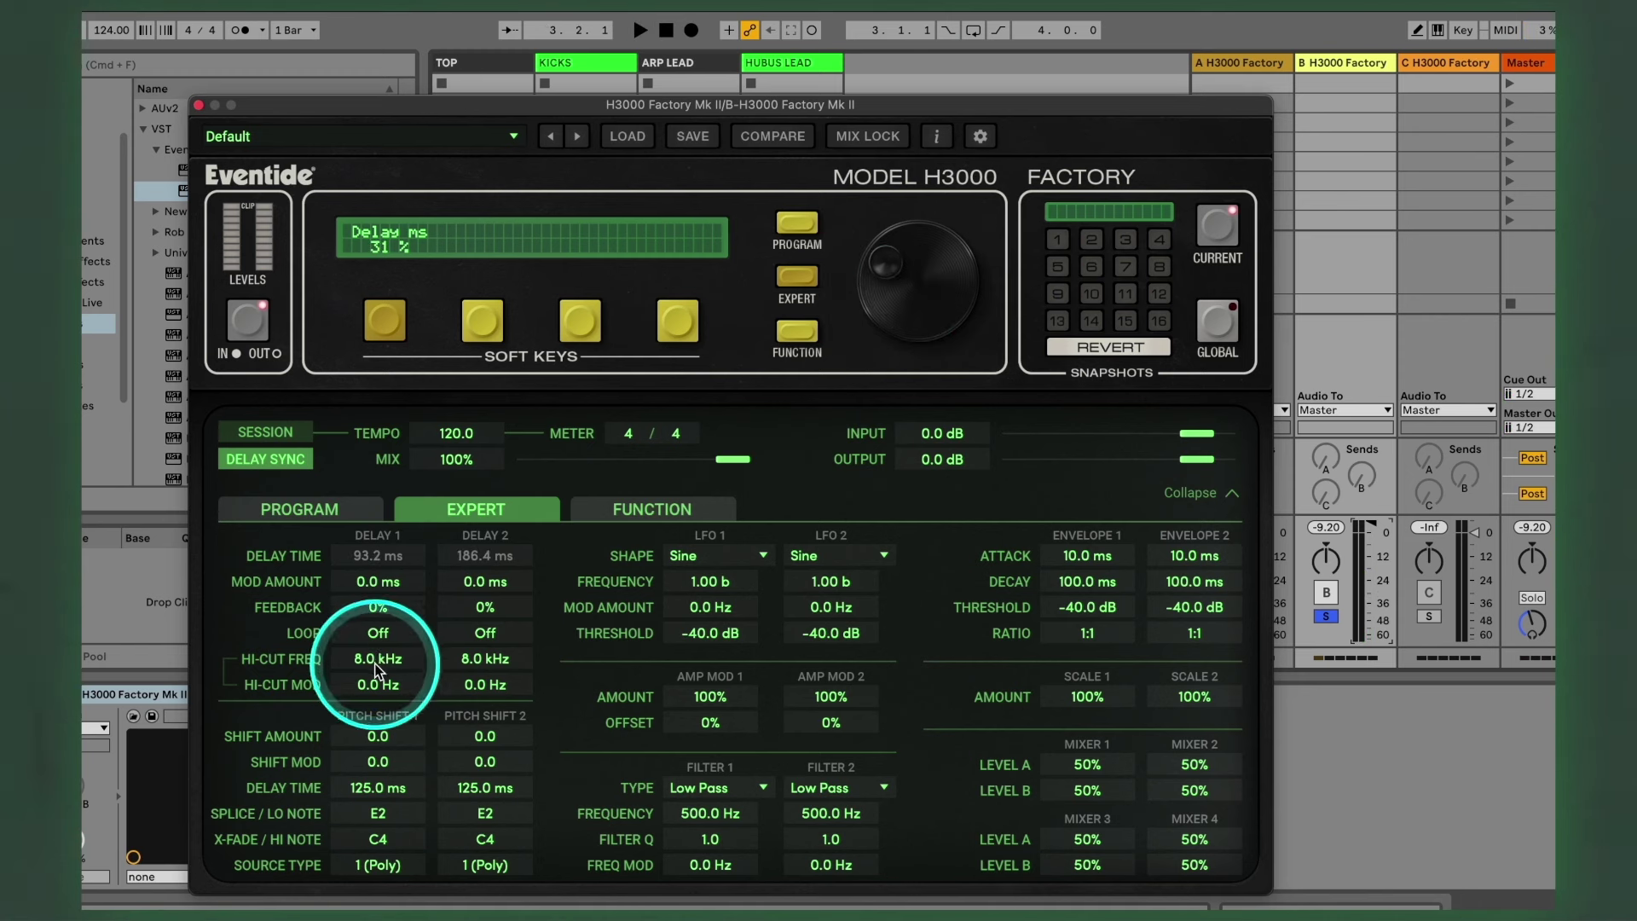
# Step: Set the hi-cut frequency of Delay 1 and Delay 2 to 5.0 kHz
pyautogui.doubleClick(376, 665)
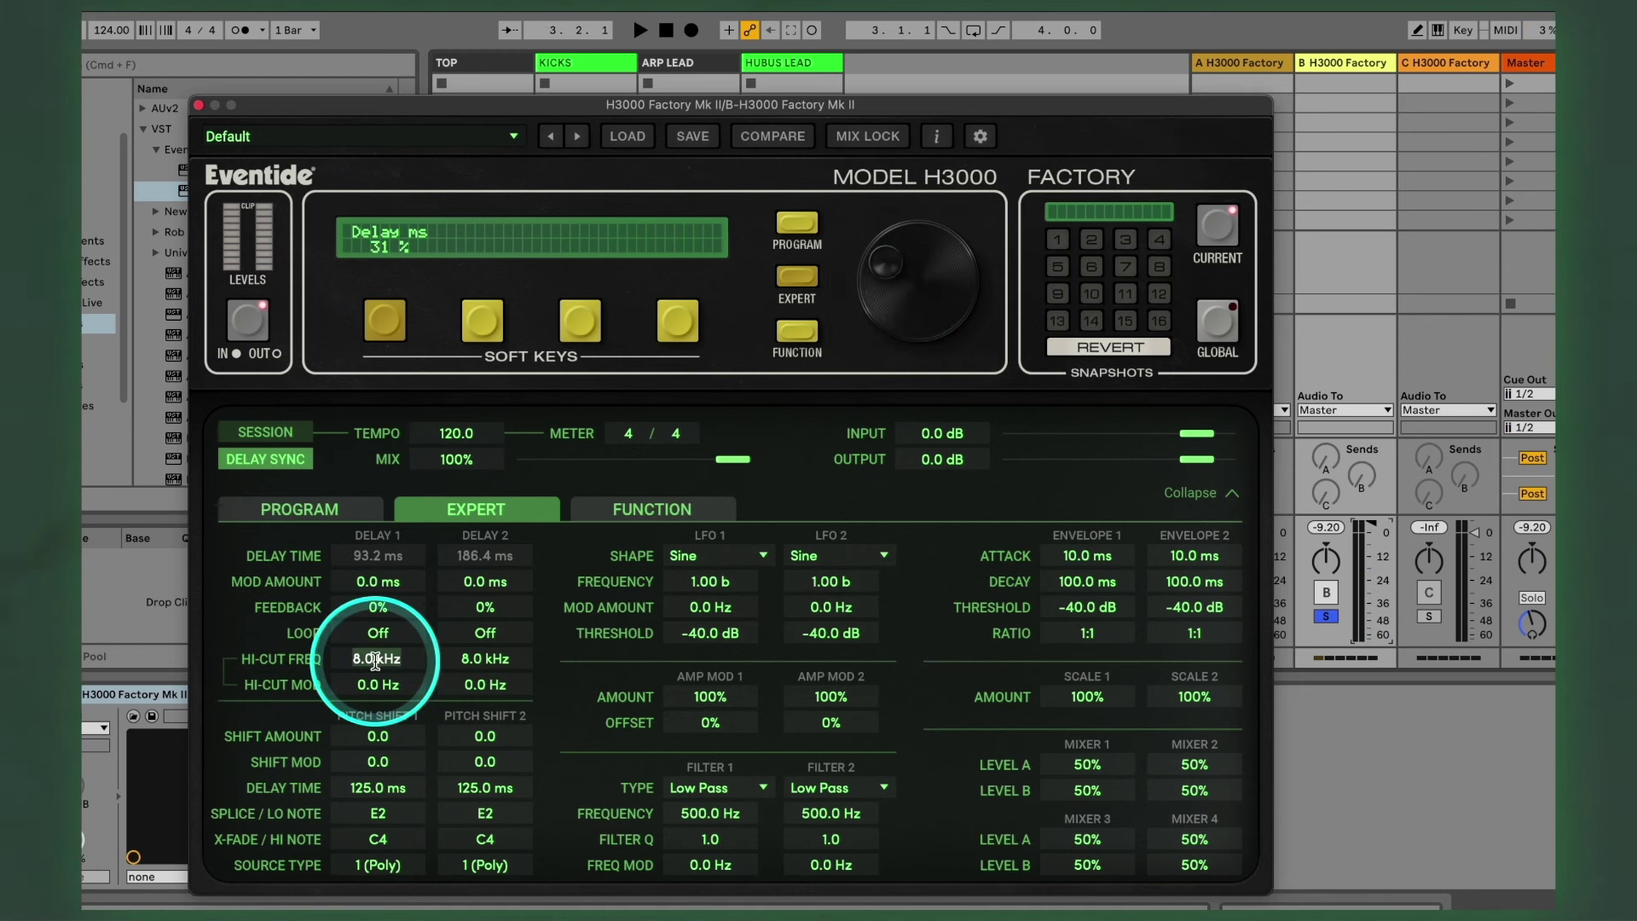
pyautogui.click(467, 661)
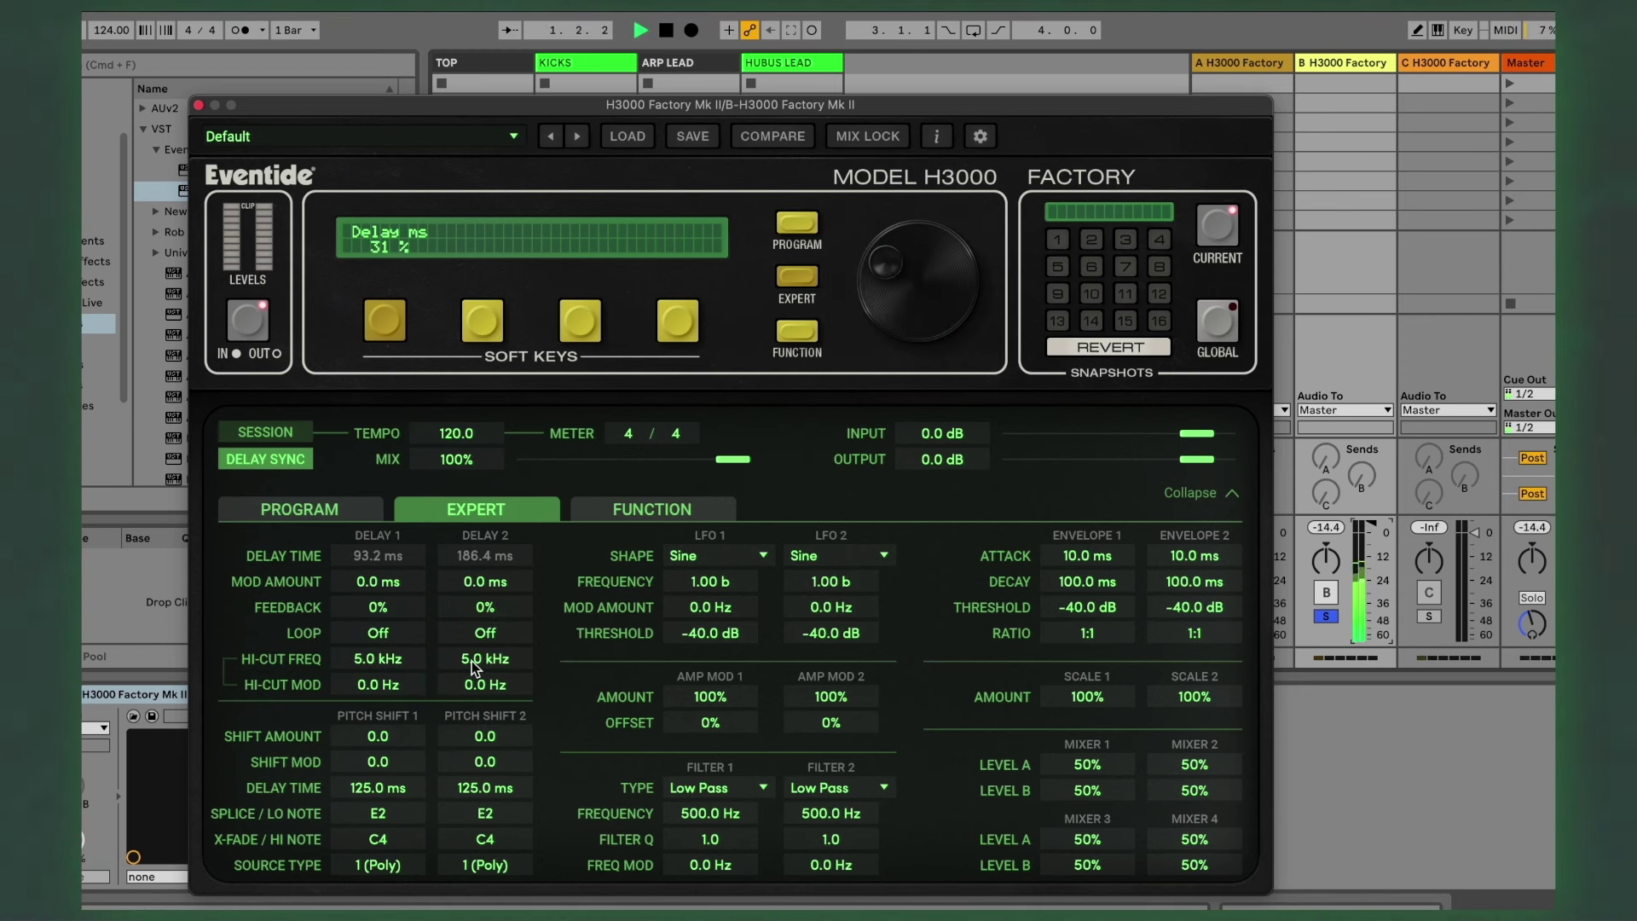
# Step: Assign Soft Key 2 as the modulation source for the cutoff frequencies of Filter 1 and Filter 2
pyautogui.click(638, 510)
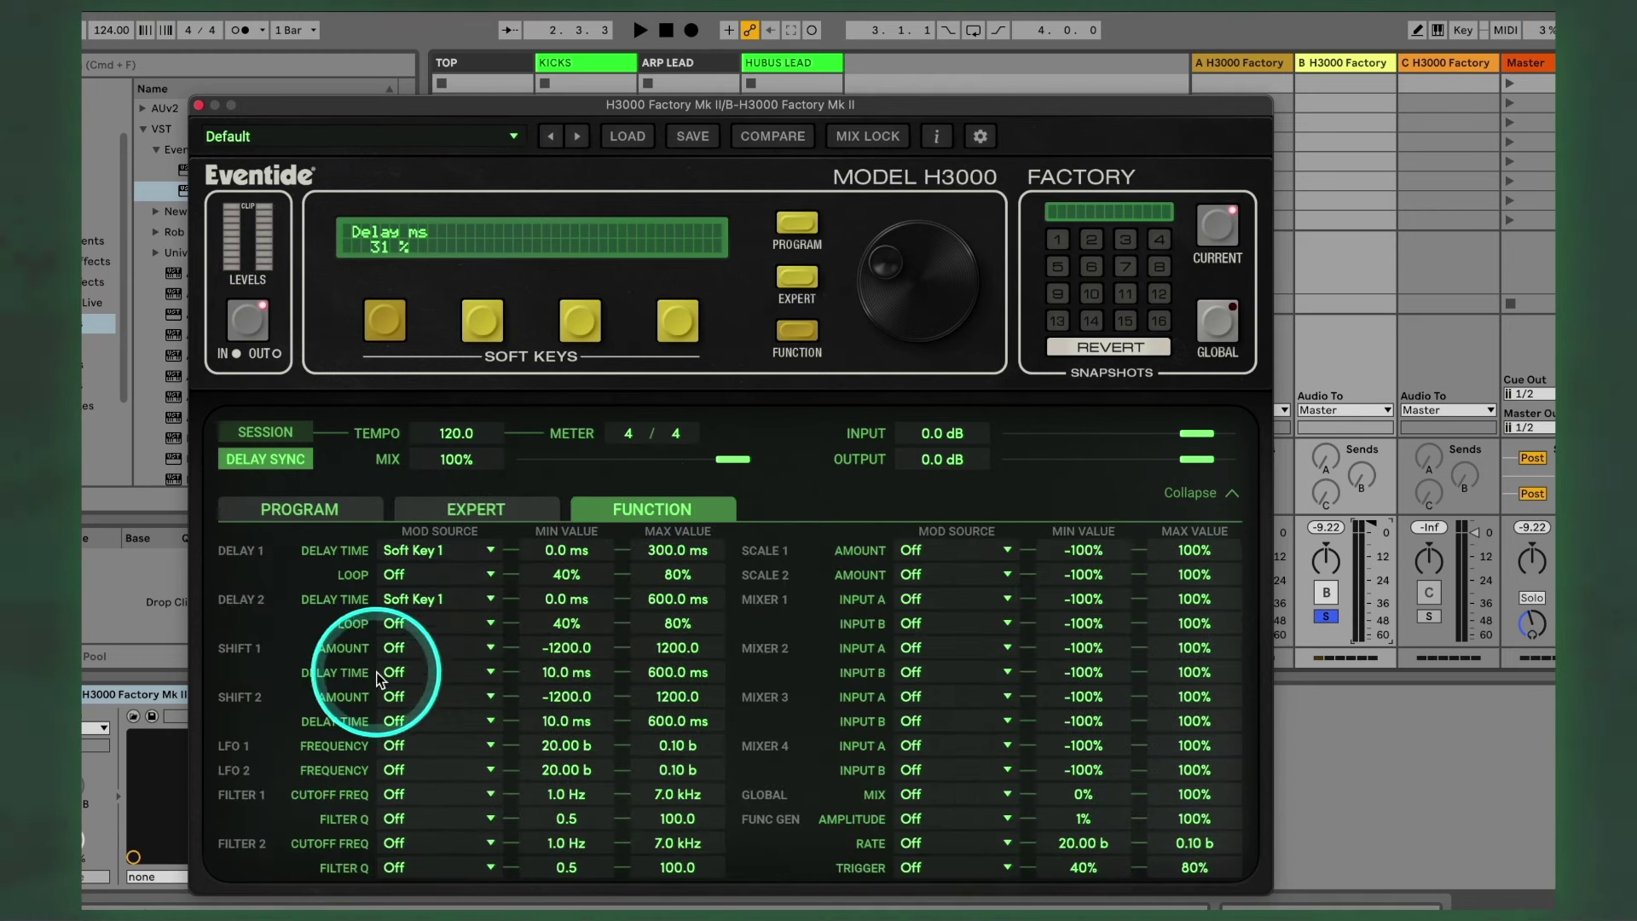
pyautogui.click(428, 793)
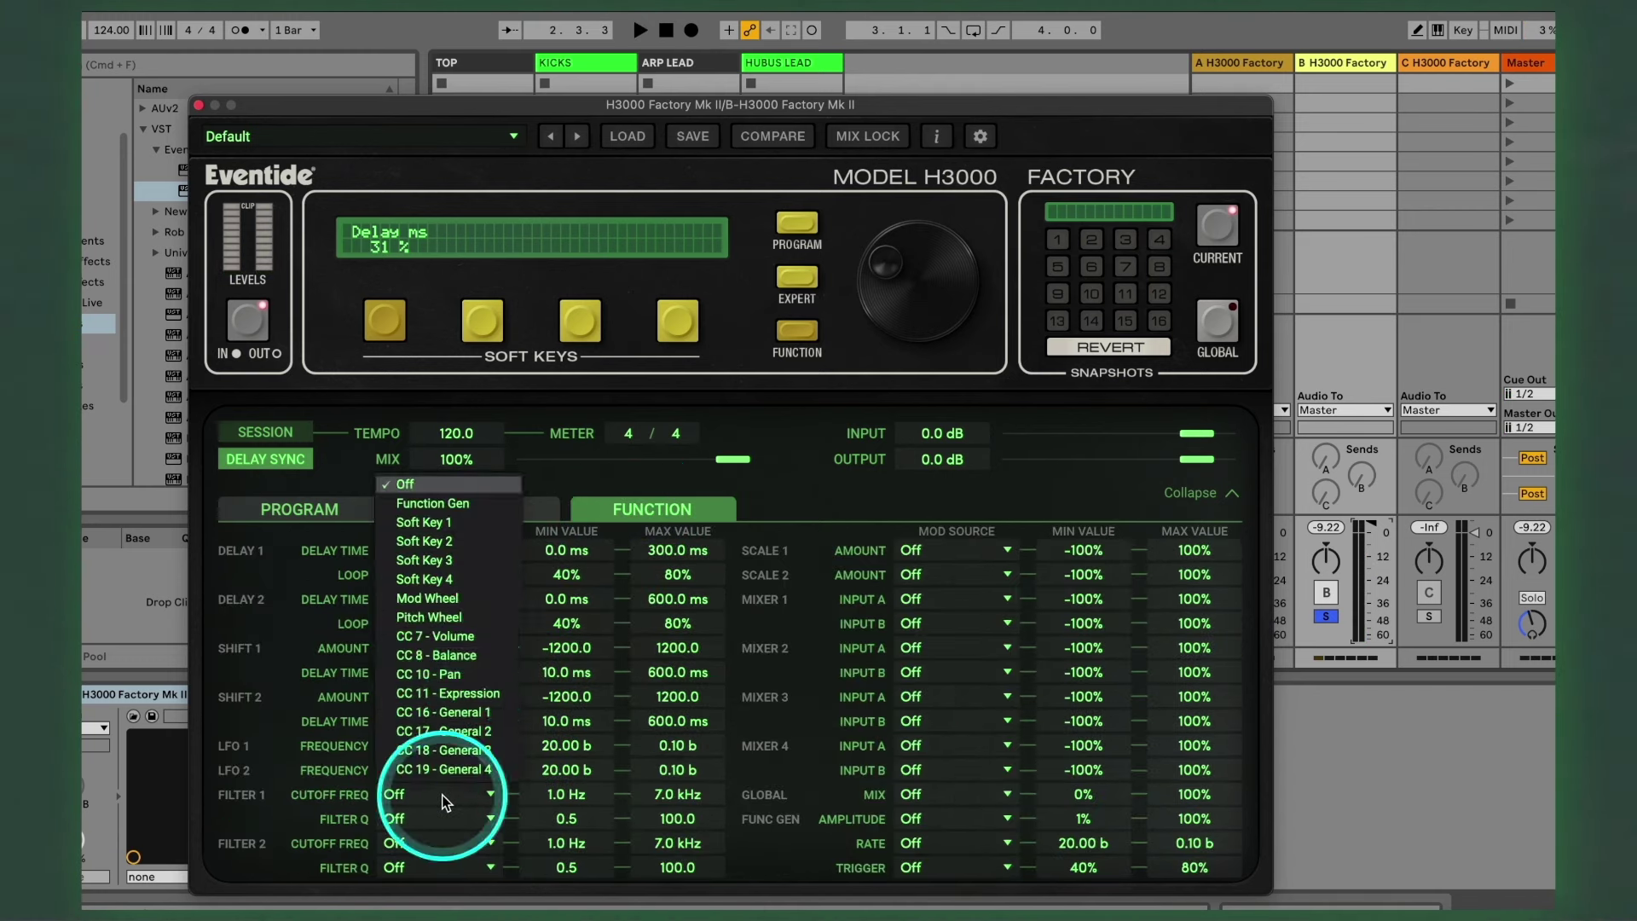
pyautogui.click(465, 551)
pyautogui.click(426, 842)
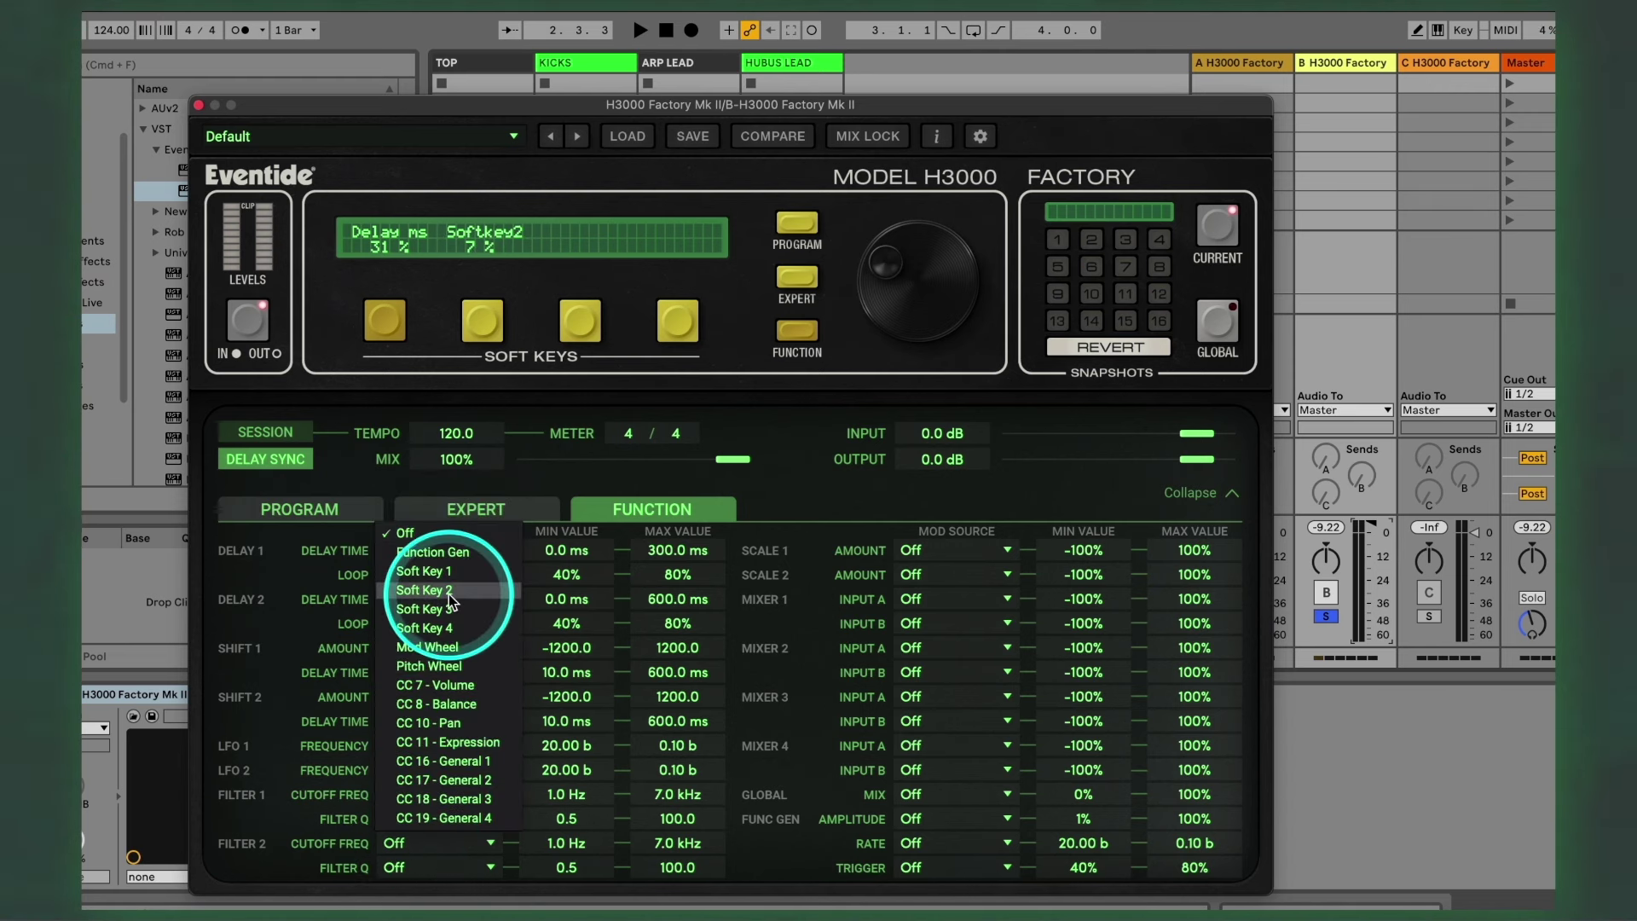
pyautogui.click(448, 601)
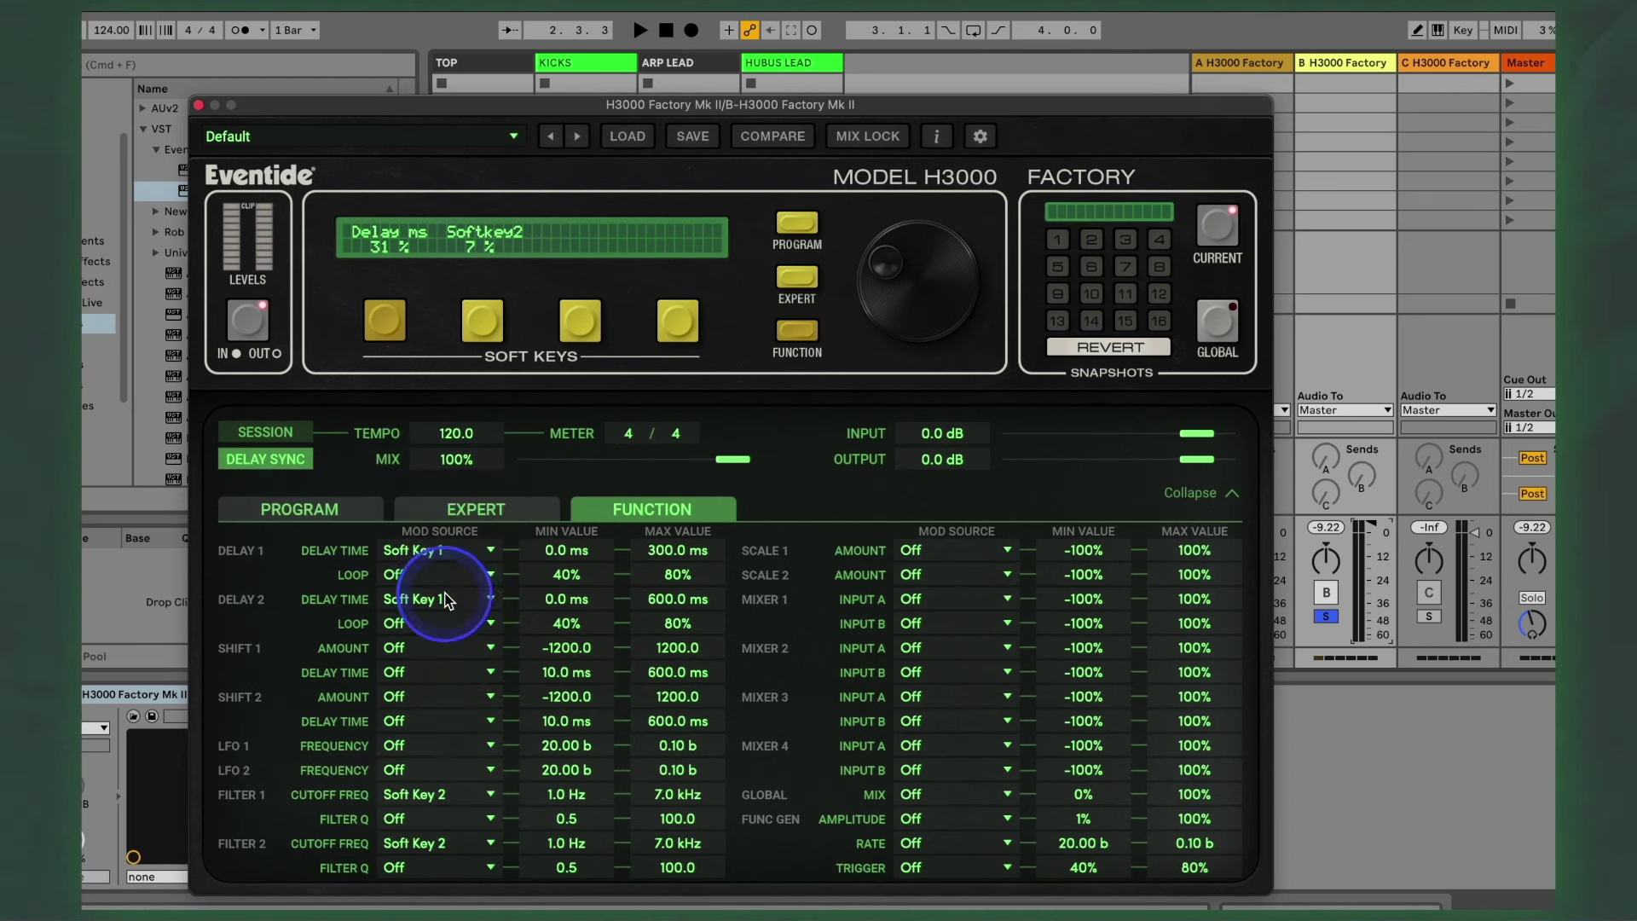
# Step: Set both filters' cutoff modulation range to 100 Hz minimum and 2.0 kHz maximum, and their maximum Q to 800
pyautogui.doubleClick(567, 794)
pyautogui.write('100')
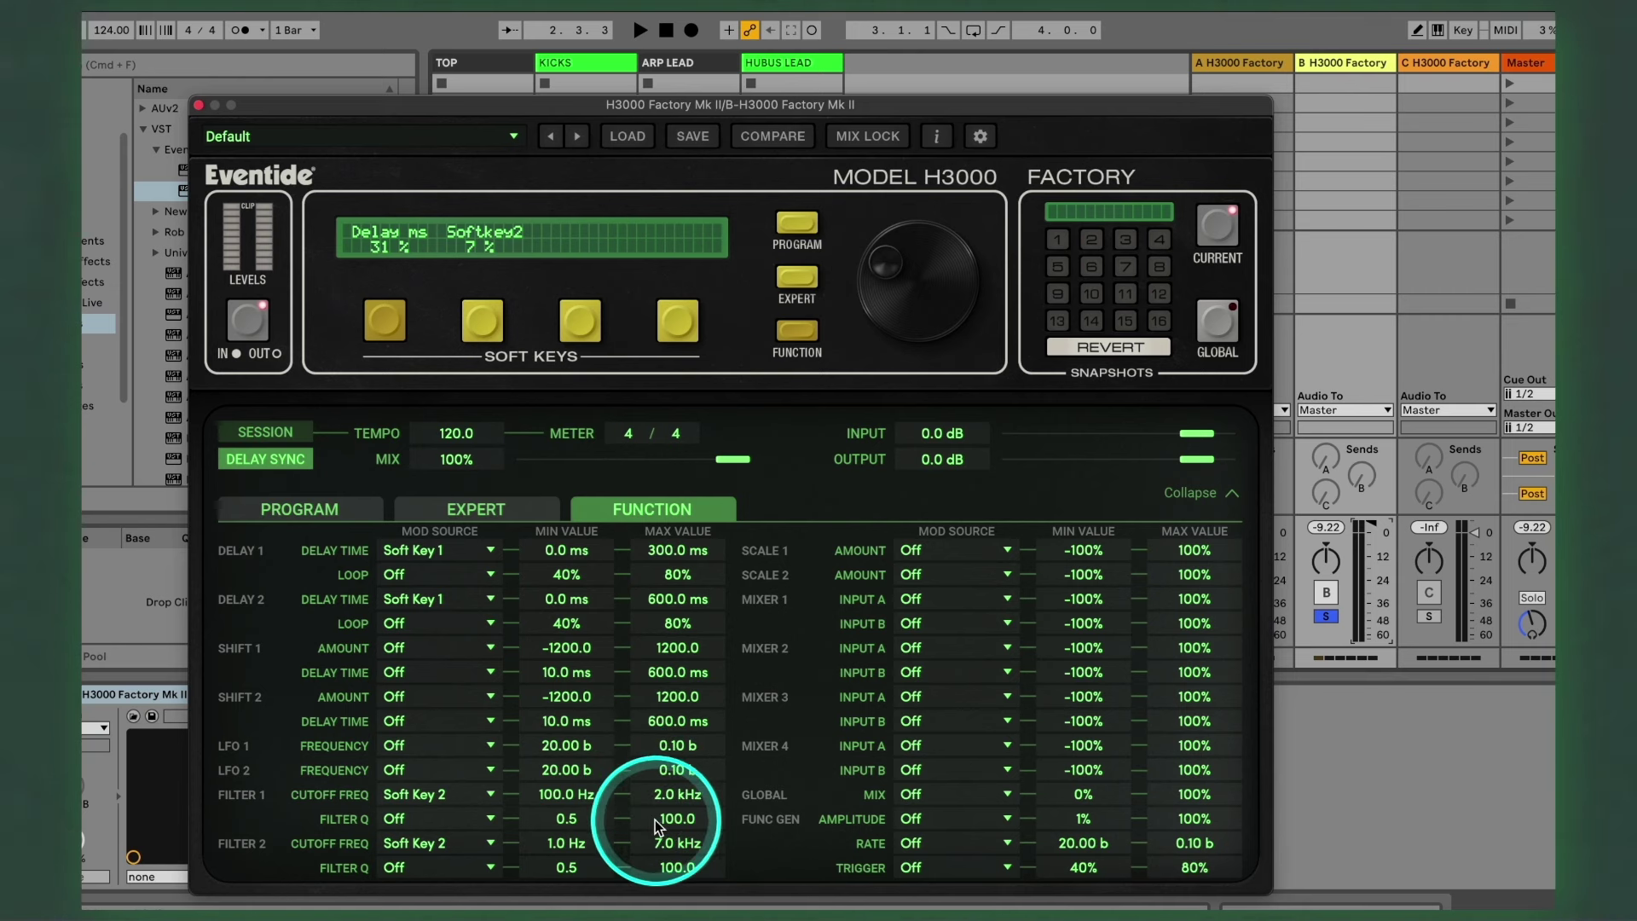
pyautogui.doubleClick(558, 842)
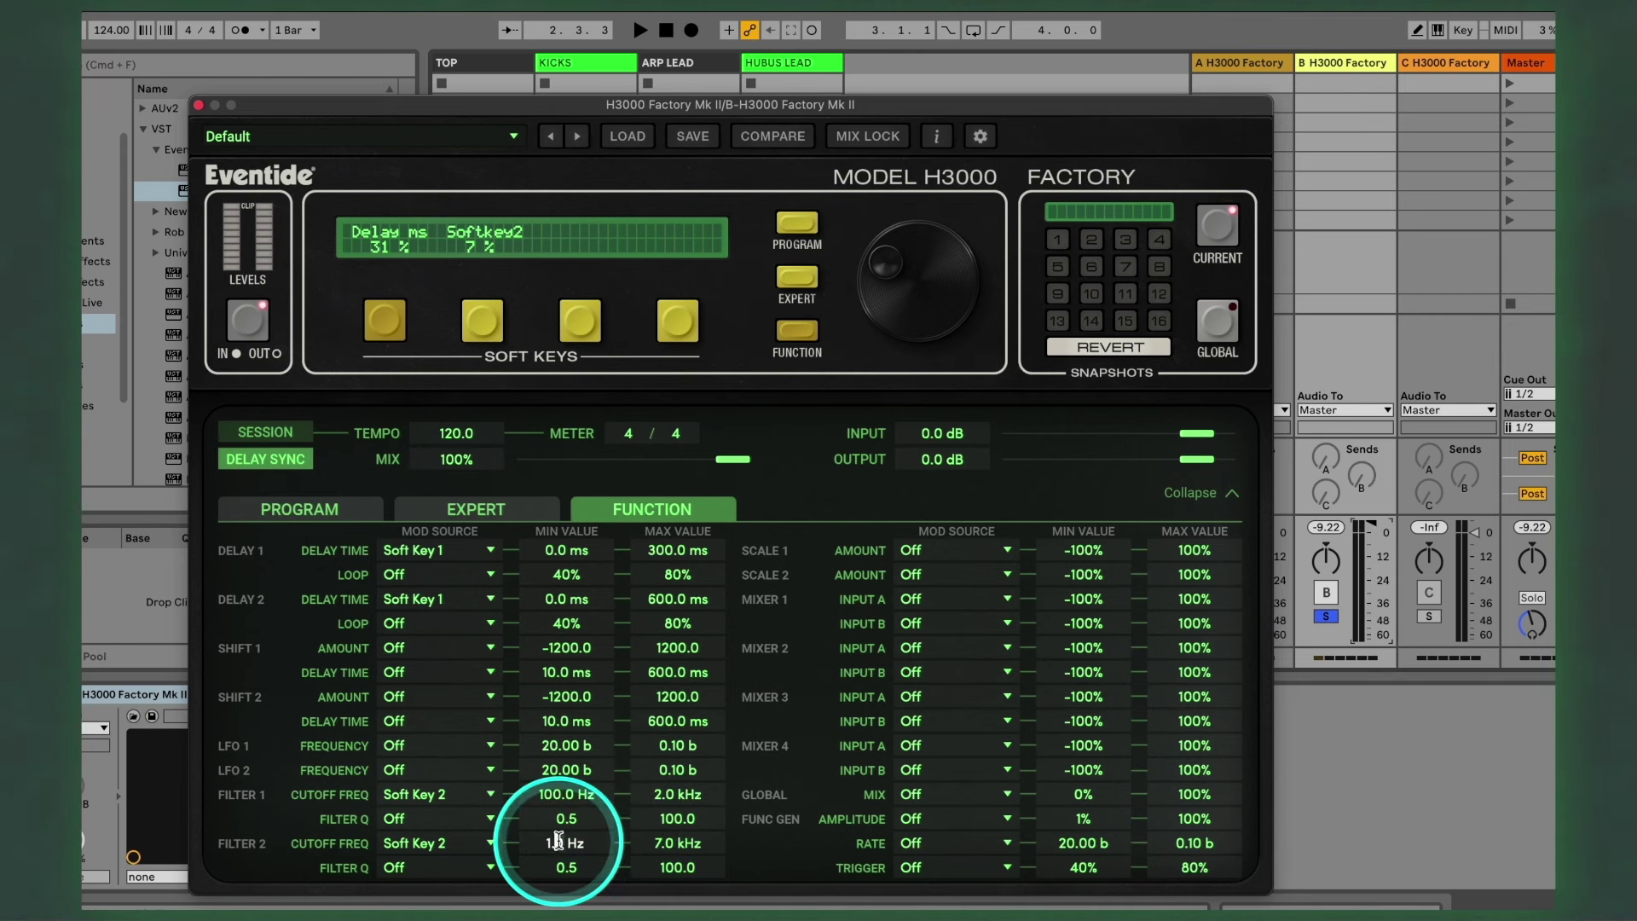
pyautogui.click(594, 873)
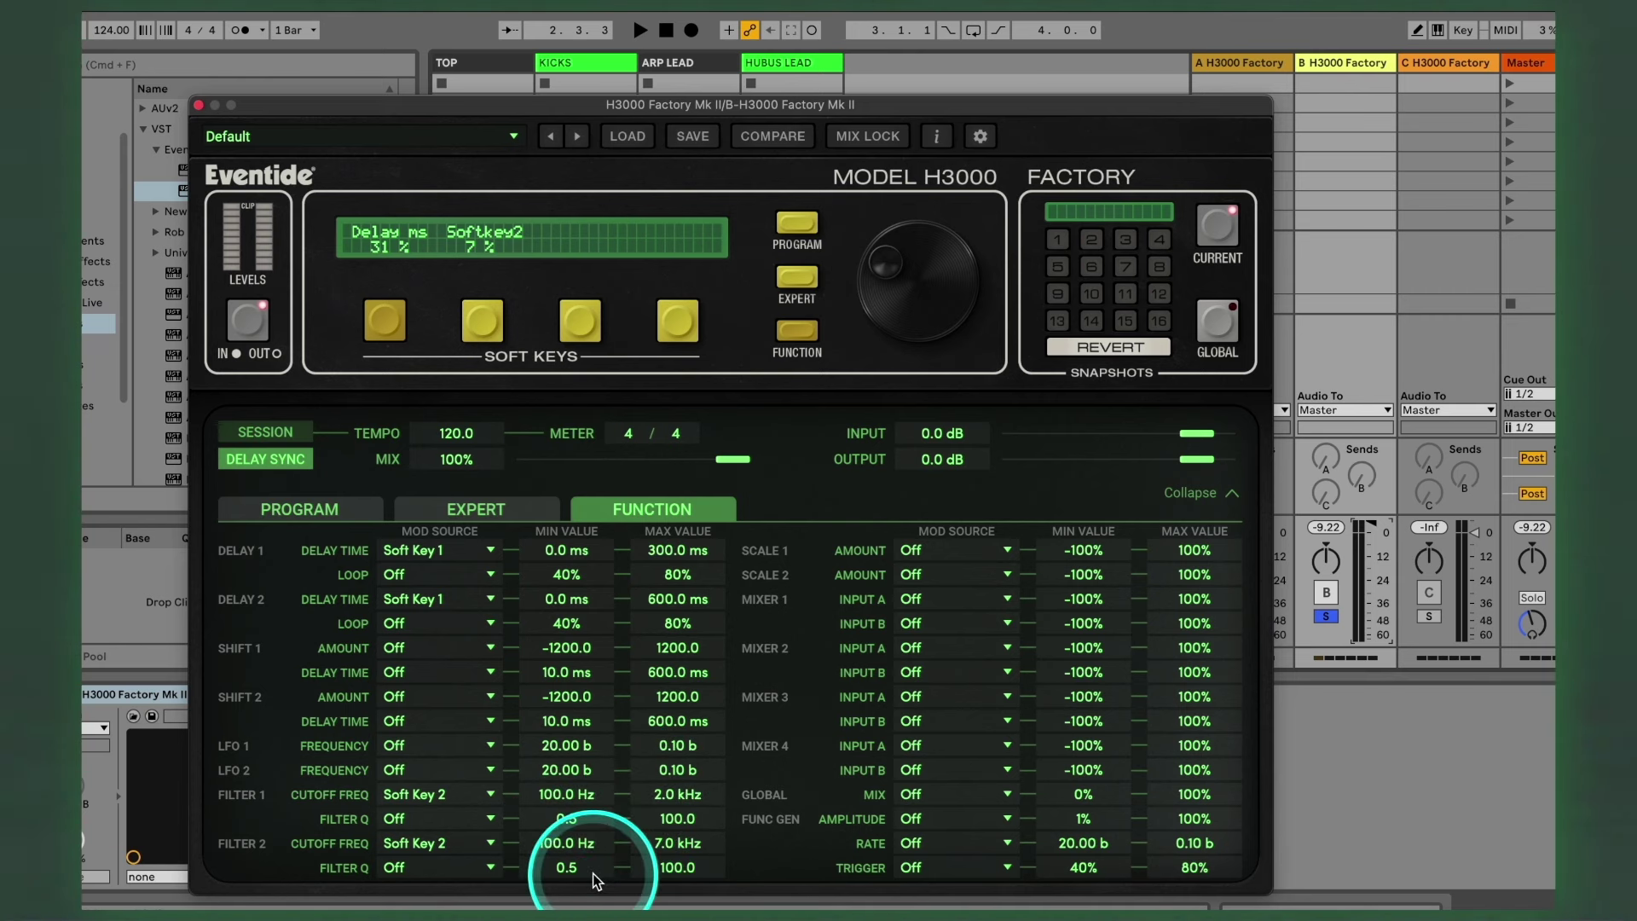
pyautogui.doubleClick(665, 844)
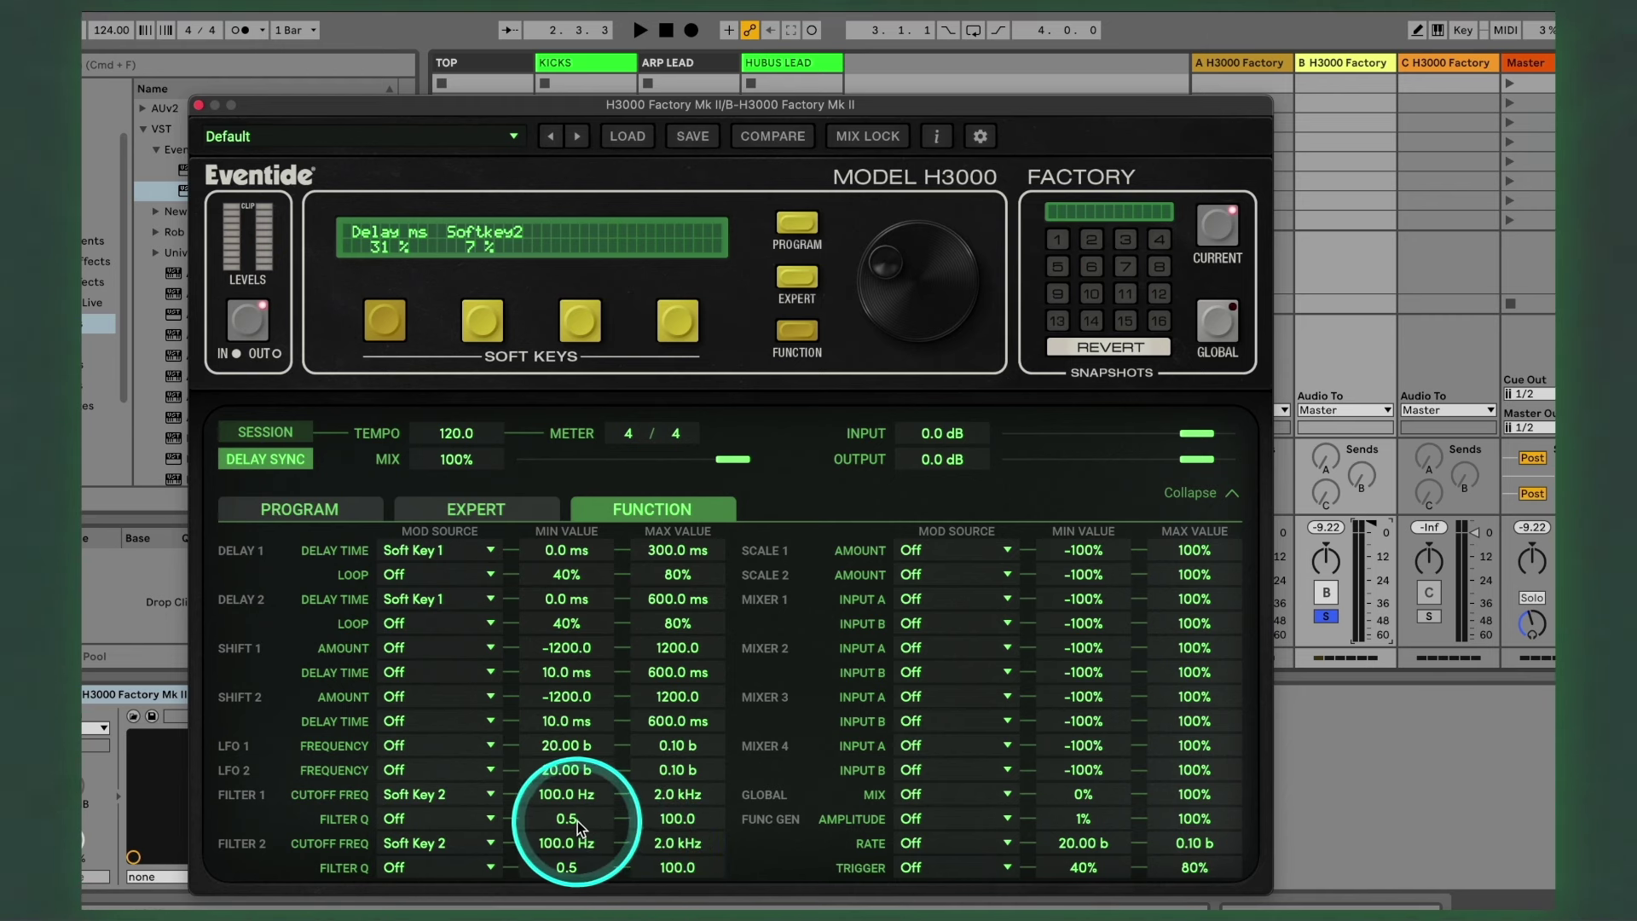
pyautogui.doubleClick(664, 819)
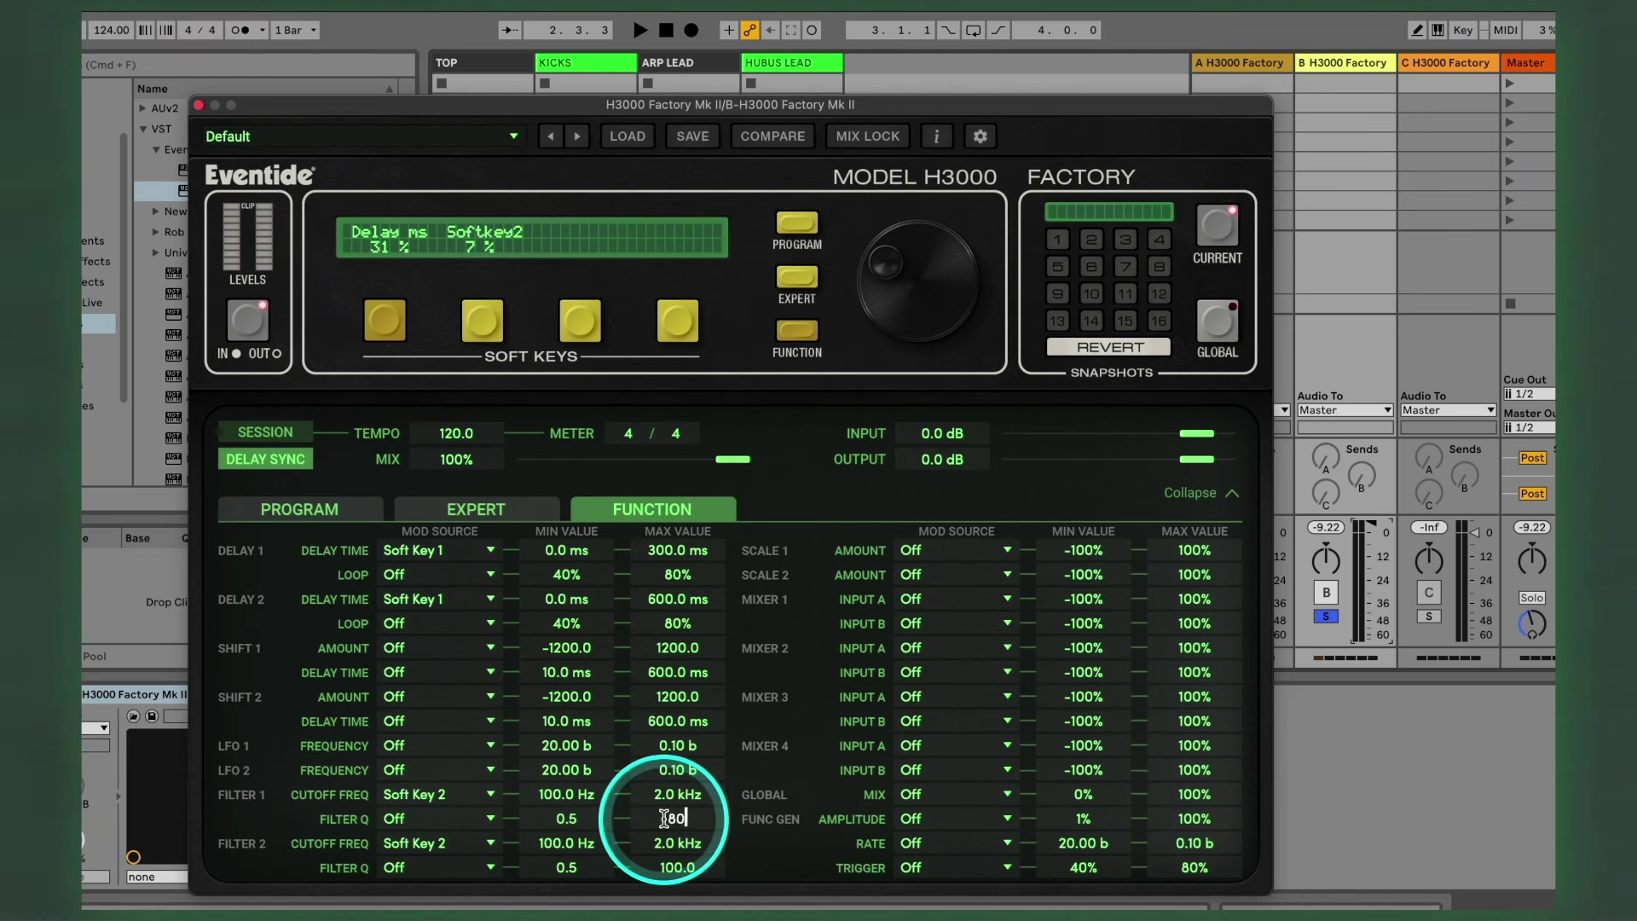
pyautogui.doubleClick(682, 863)
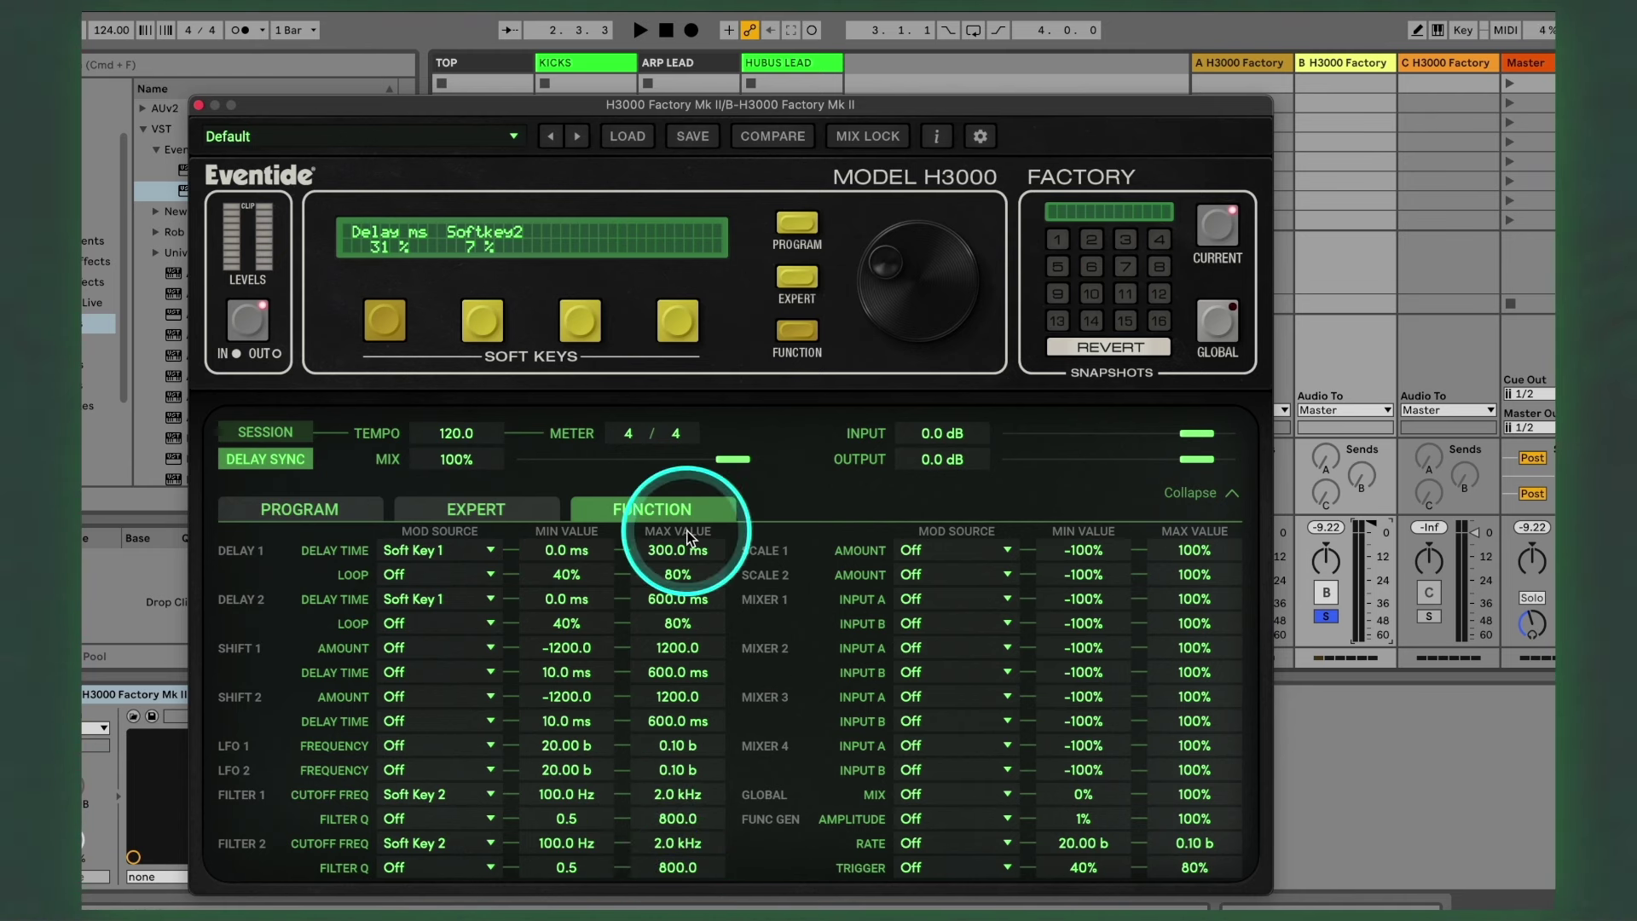
# Step: Rename the second soft key as Filter
pyautogui.doubleClick(499, 228)
pyautogui.doubleClick(493, 242)
pyautogui.write('Filter')
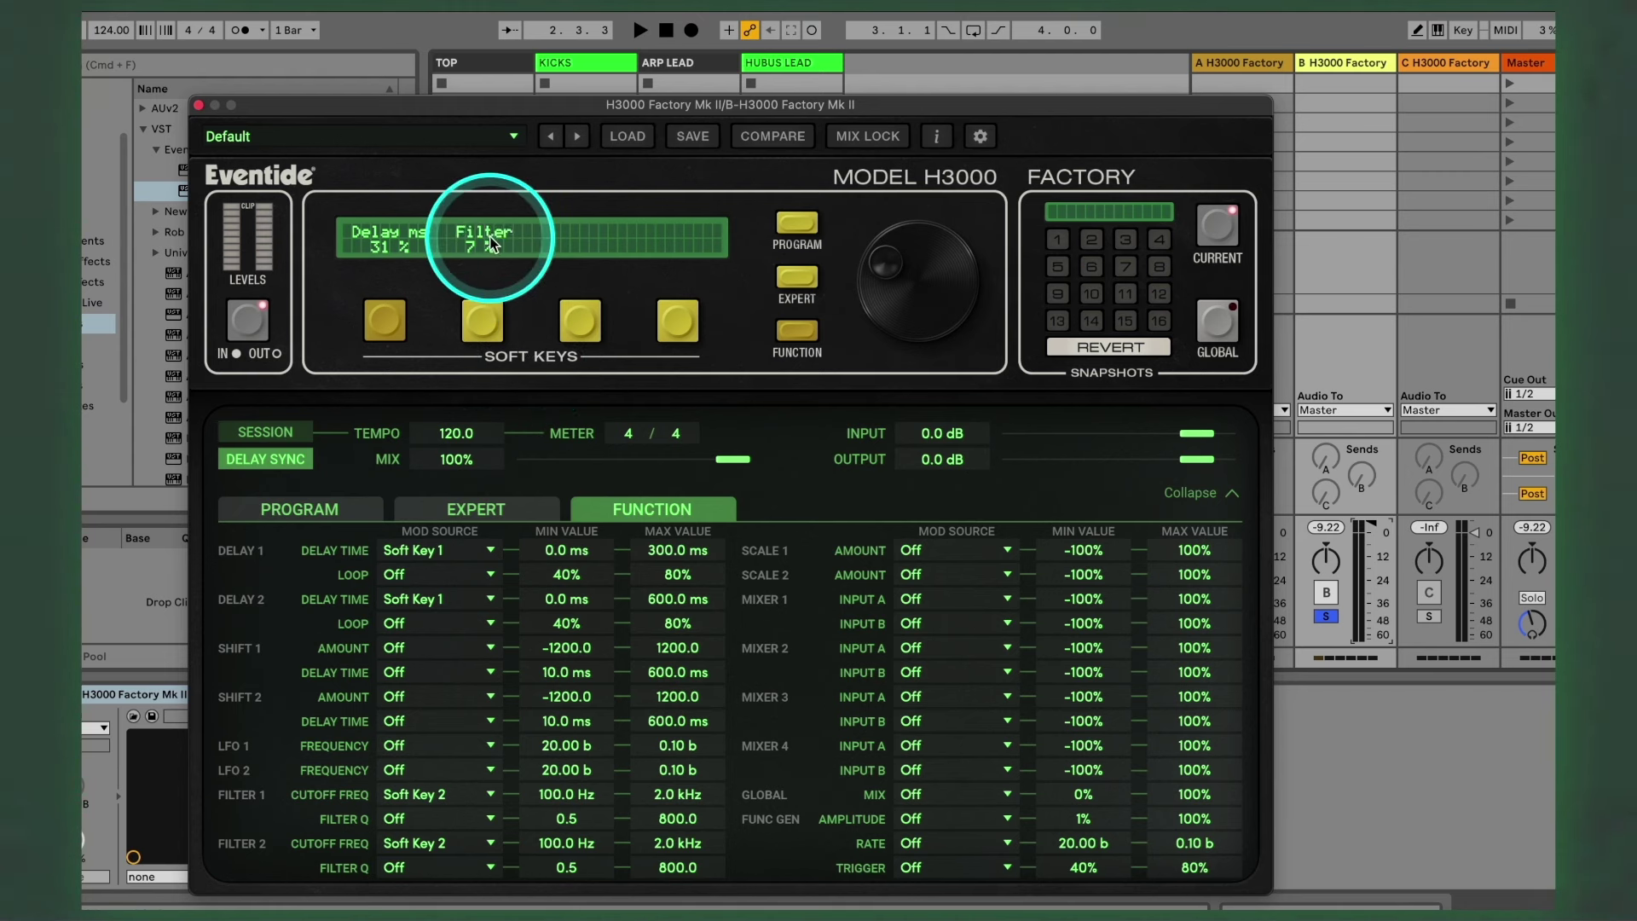
# Step: Assign Soft Key 2 as the modulation source for the Q of Filter 1 and Filter 2
pyautogui.click(461, 819)
pyautogui.click(424, 566)
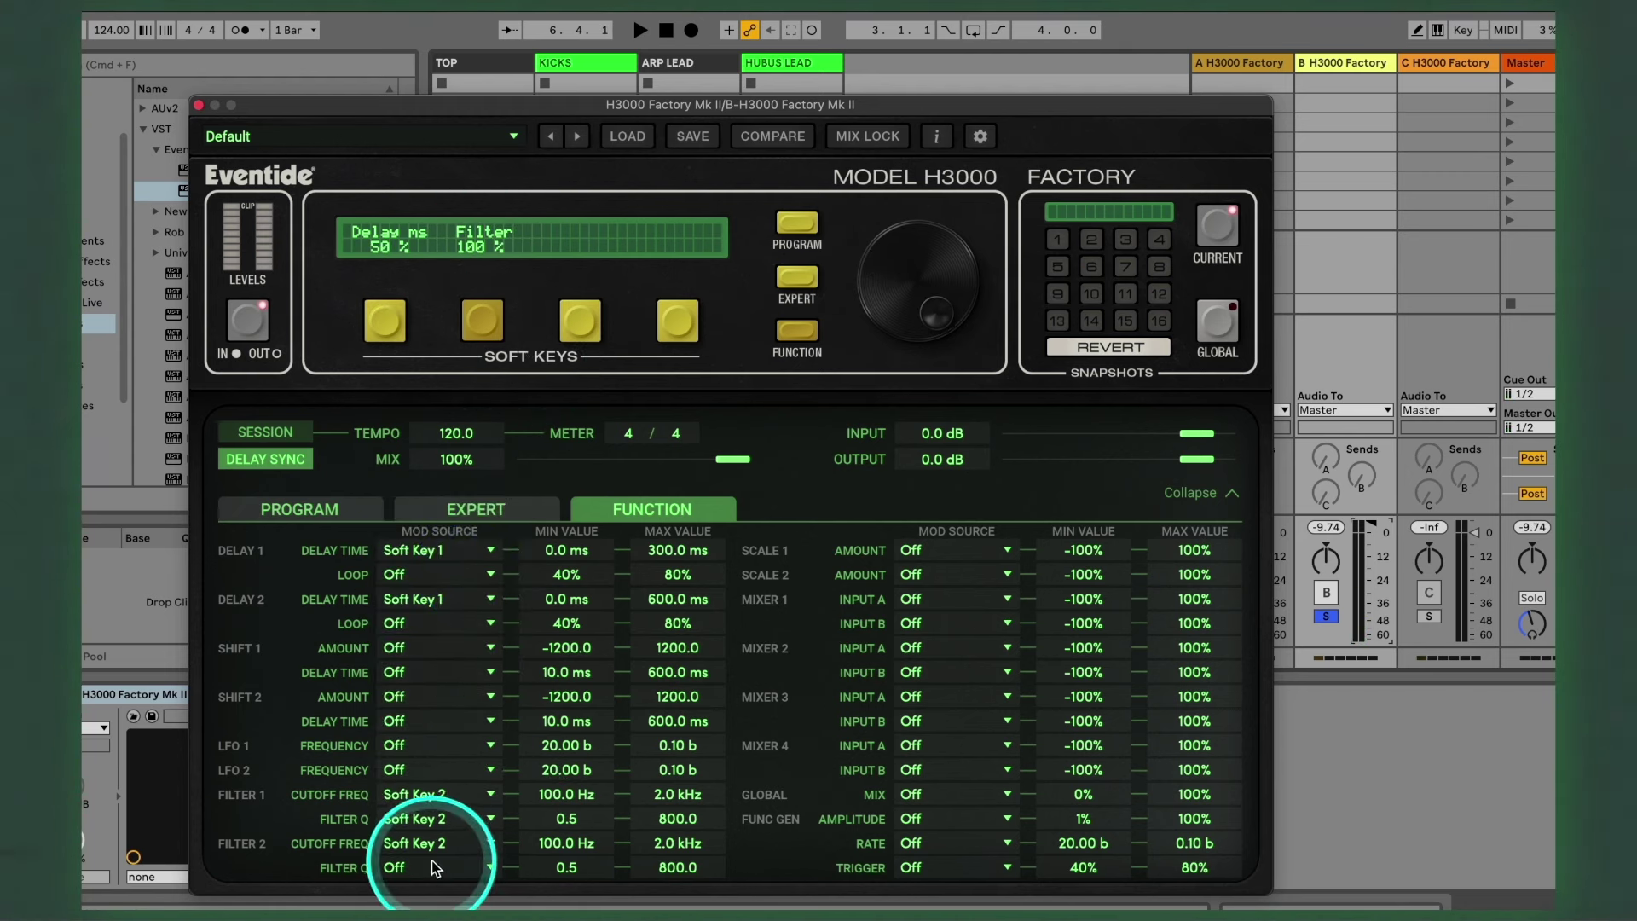
pyautogui.click(422, 868)
pyautogui.click(462, 616)
# Step: Start playback and sweep the Filter soft key down to 26% and back up to 94%, with the expert parameters shown
pyautogui.press('space')
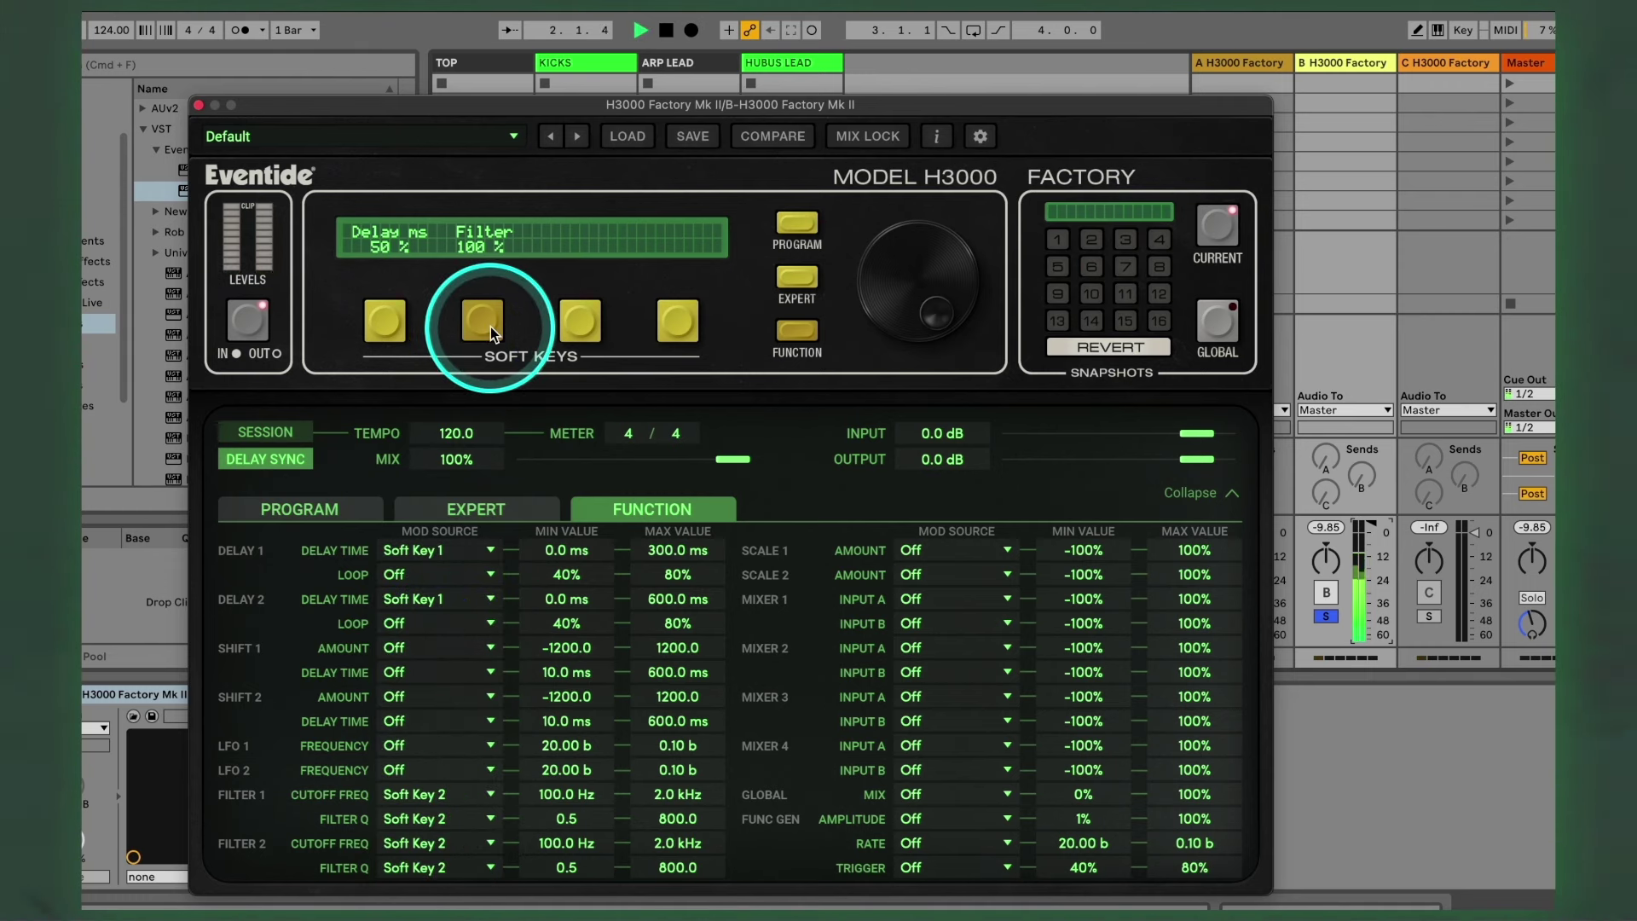
pyautogui.moveTo(898, 274); pyautogui.dragTo(892, 383)
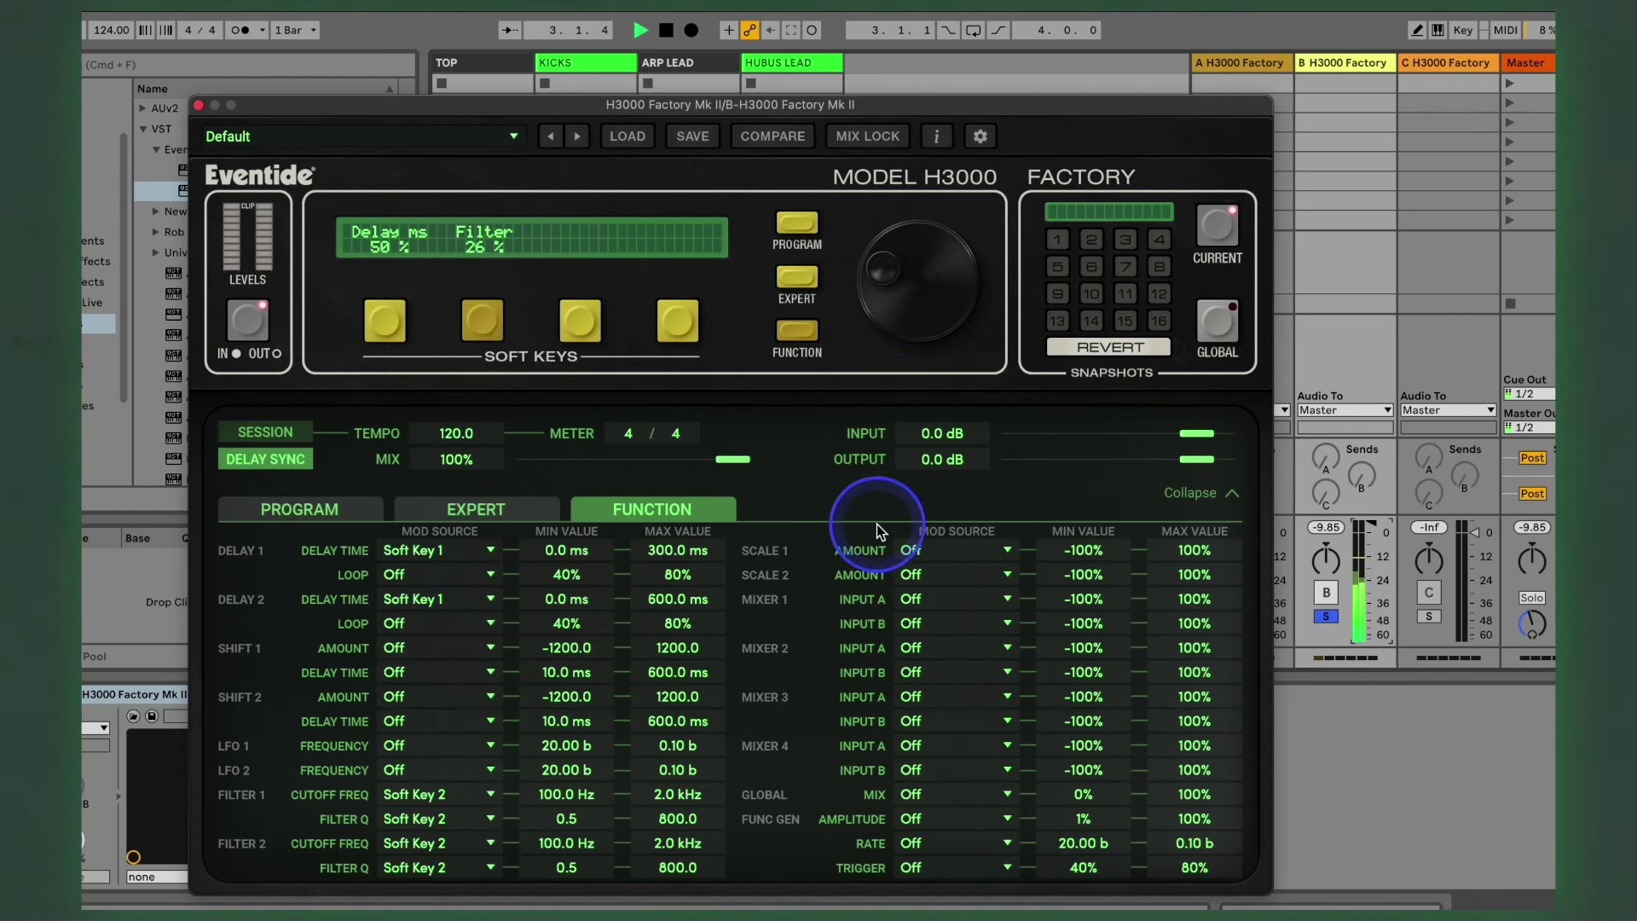
pyautogui.moveTo(876, 525); pyautogui.dragTo(438, 446)
pyautogui.click(452, 505)
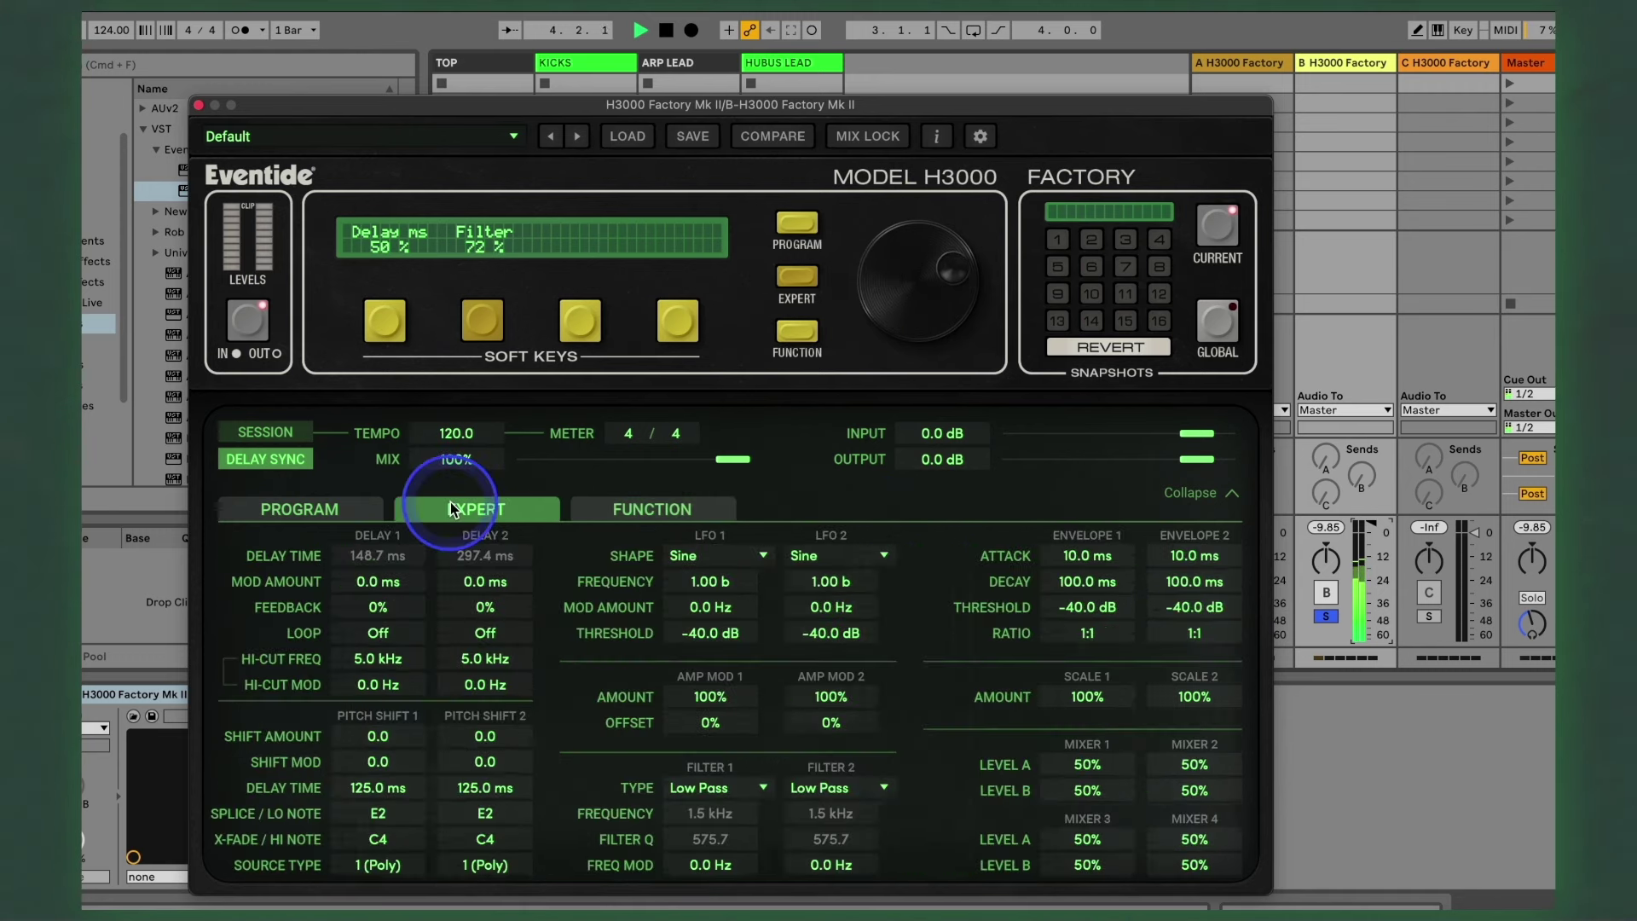
pyautogui.moveTo(929, 336); pyautogui.dragTo(924, 515)
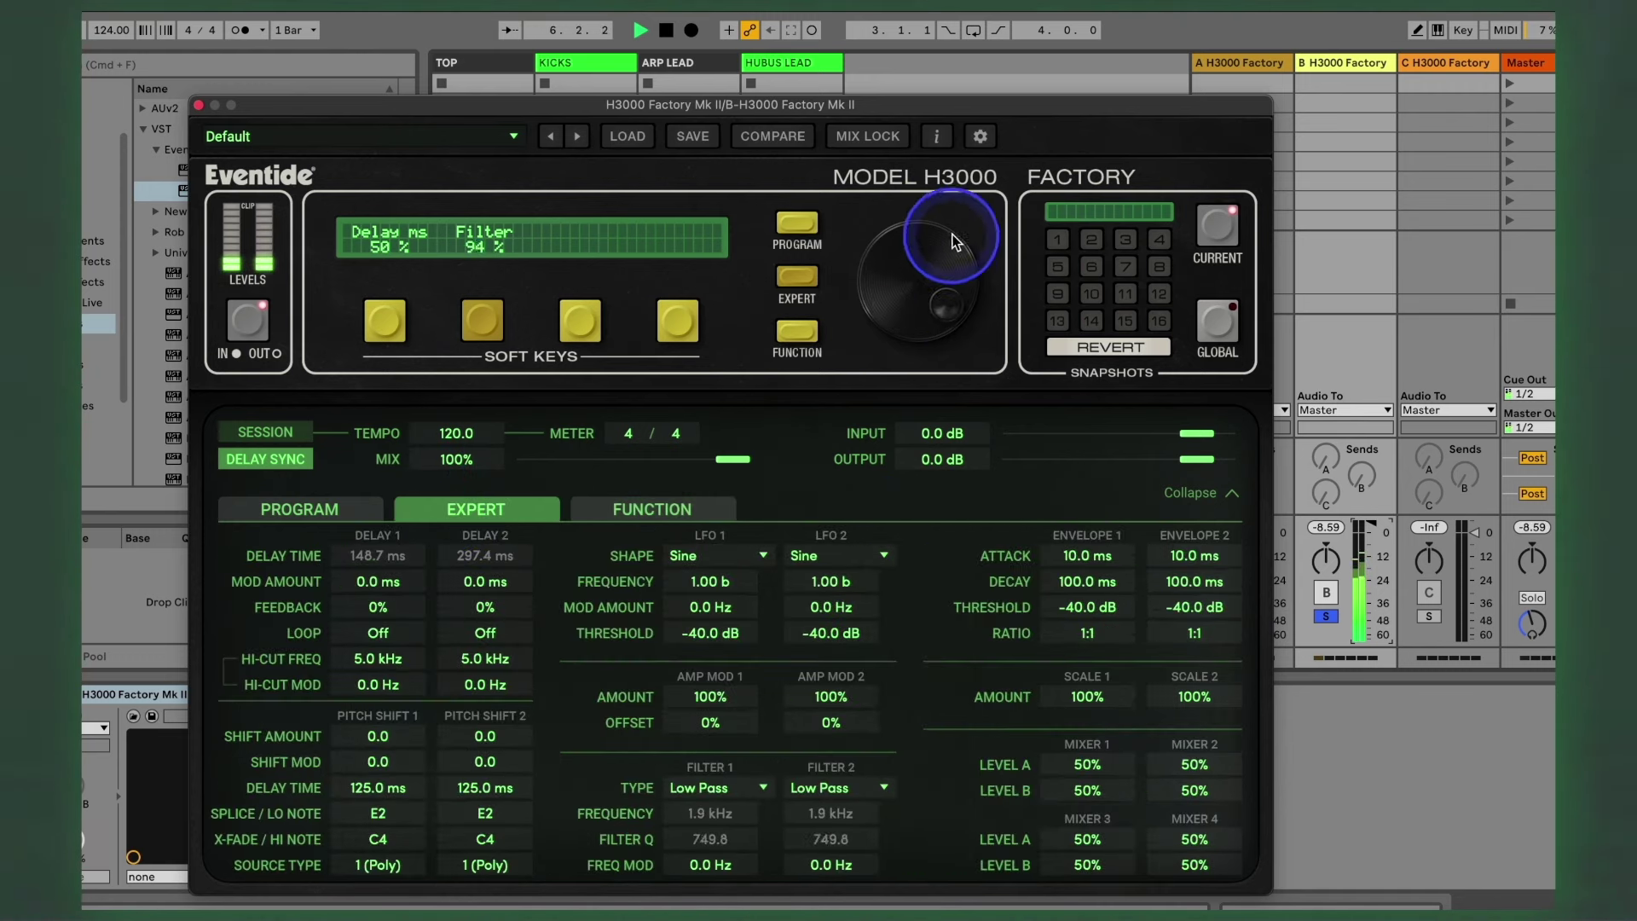
# Step: Adjust the two soft keys during playback to 74% for Delay ms and 85% for Filter
pyautogui.moveTo(952, 236); pyautogui.dragTo(887, 177)
pyautogui.click(383, 315)
pyautogui.click(458, 322)
pyautogui.moveTo(853, 255); pyautogui.dragTo(888, 322)
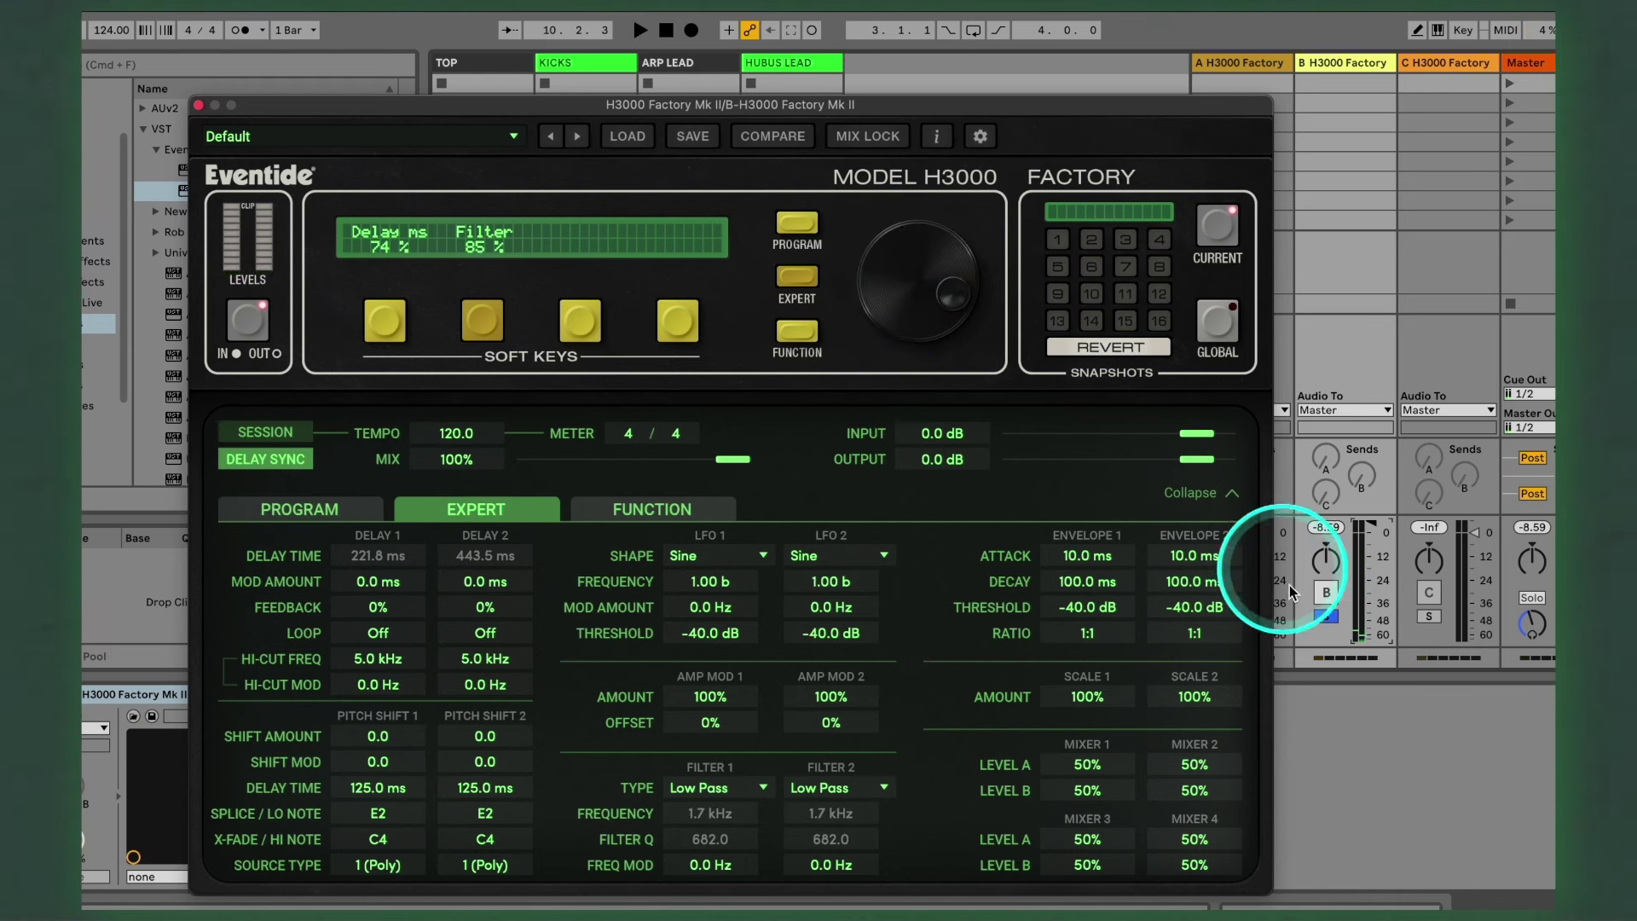
# Step: Move the solo from return B to the ARP LEAD track in the Live mixer and reset return B's volume
pyautogui.click(1327, 616)
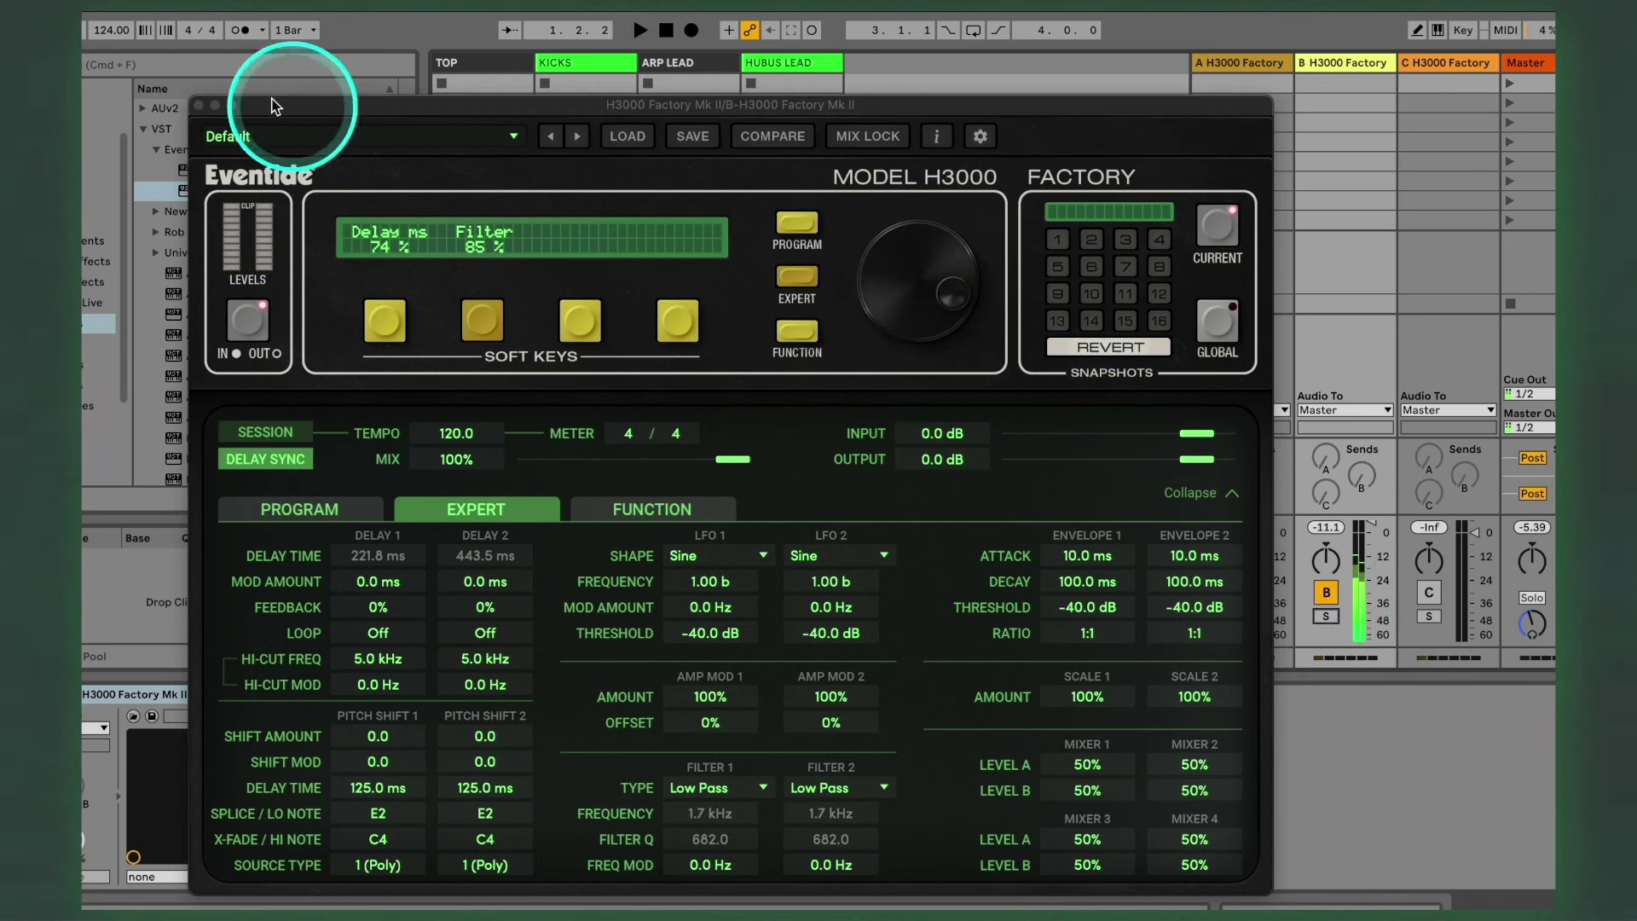
pyautogui.click(200, 106)
pyautogui.click(669, 617)
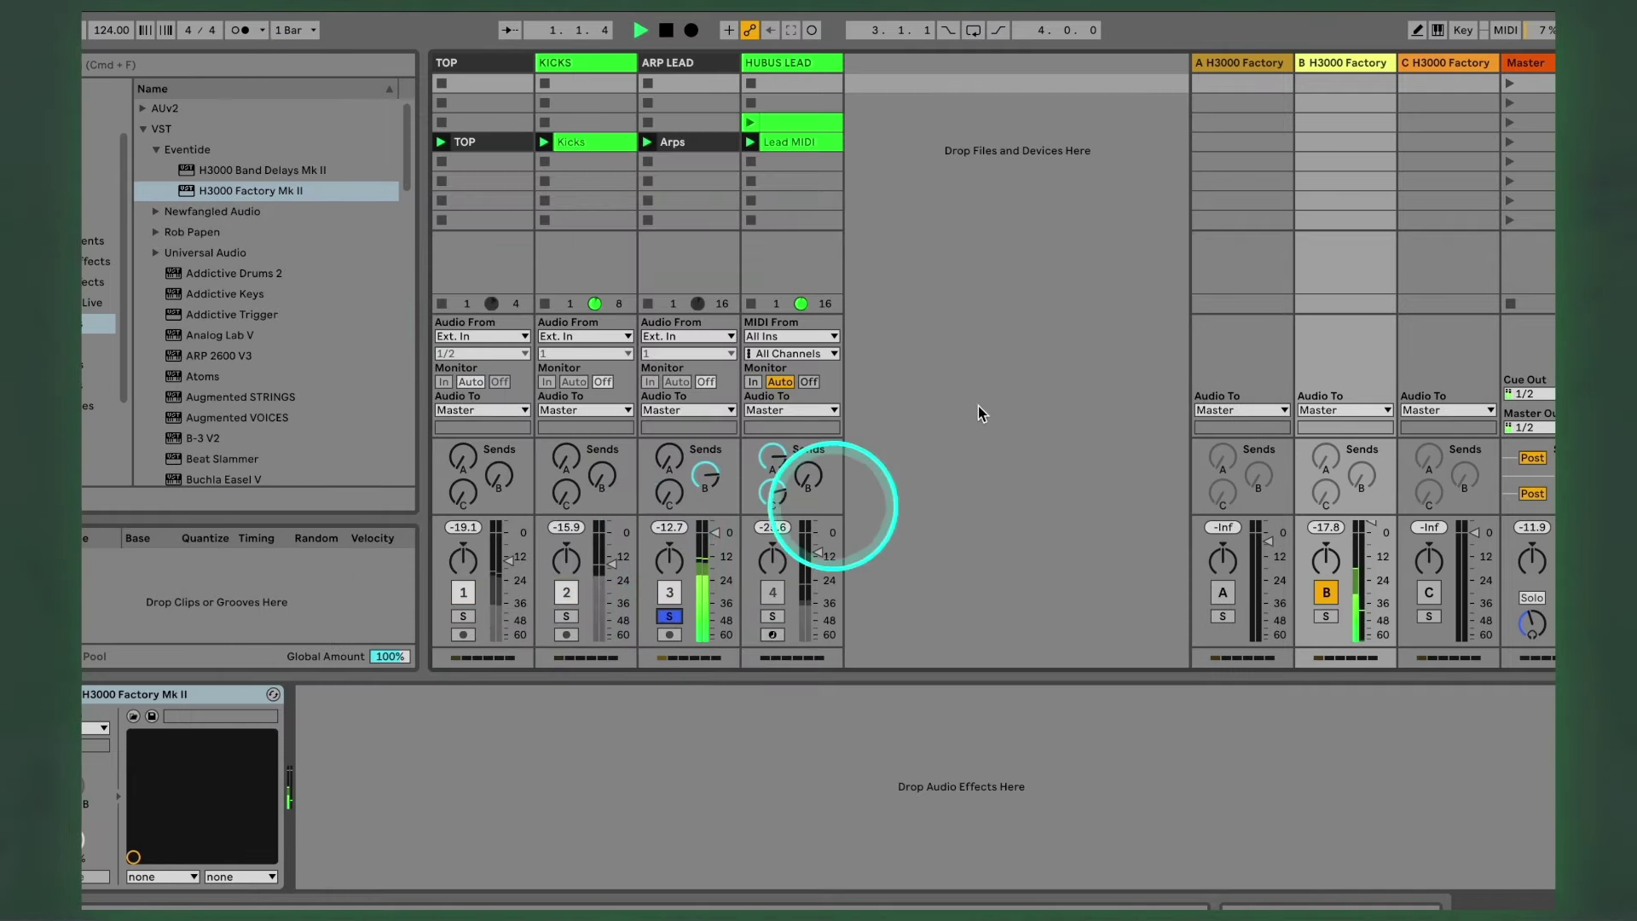
pyautogui.click(1326, 65)
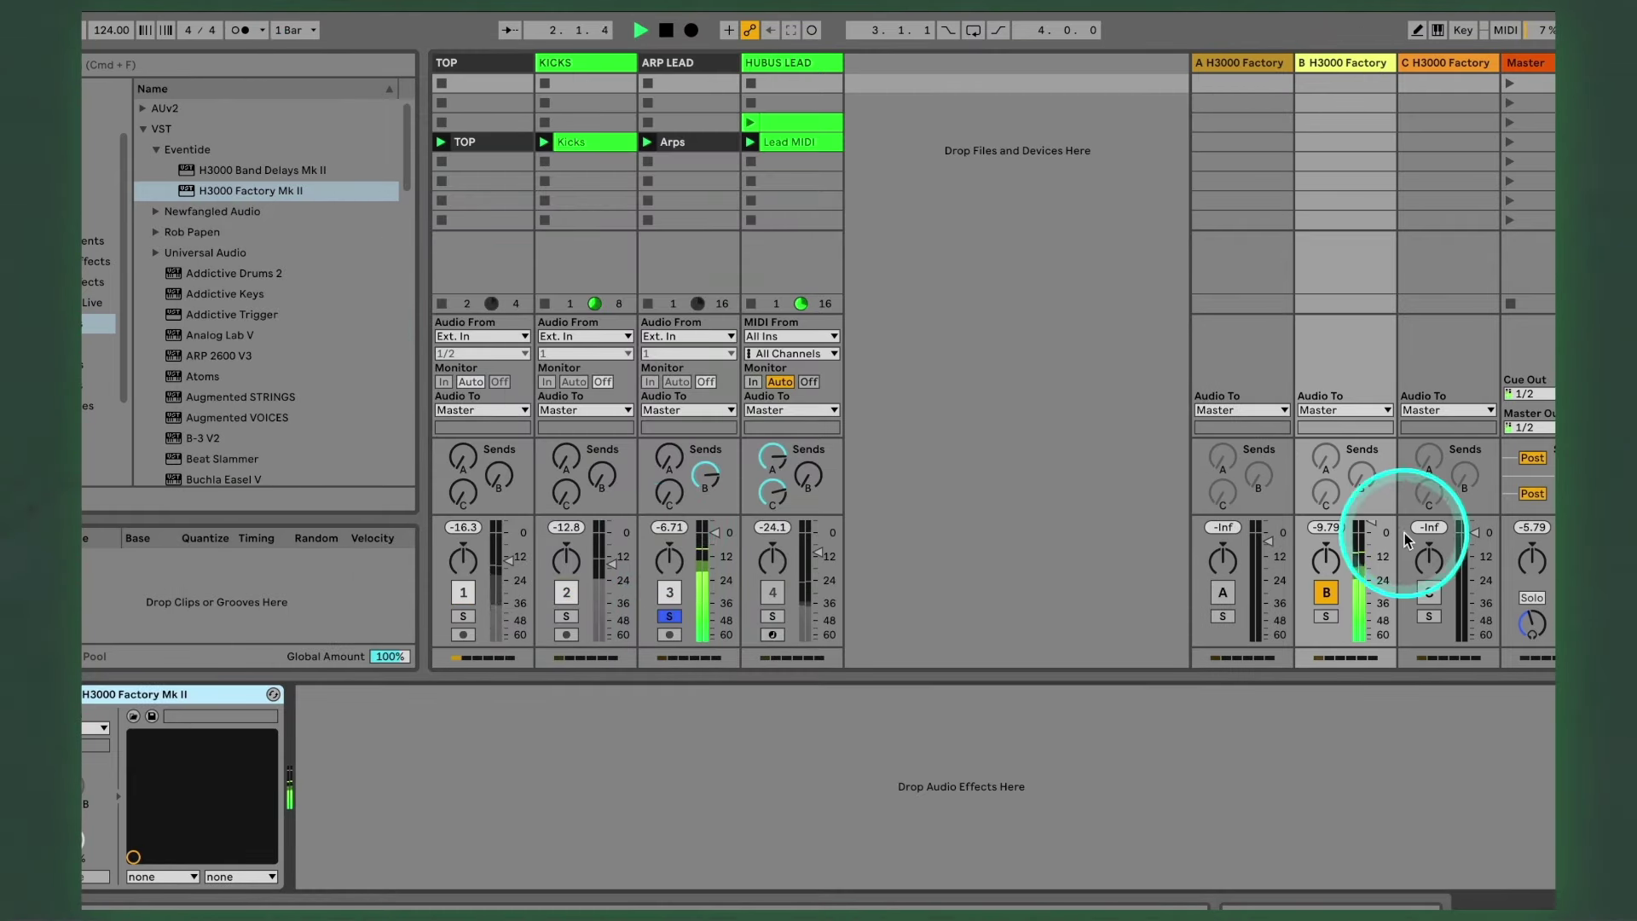
pyautogui.doubleClick(1370, 522)
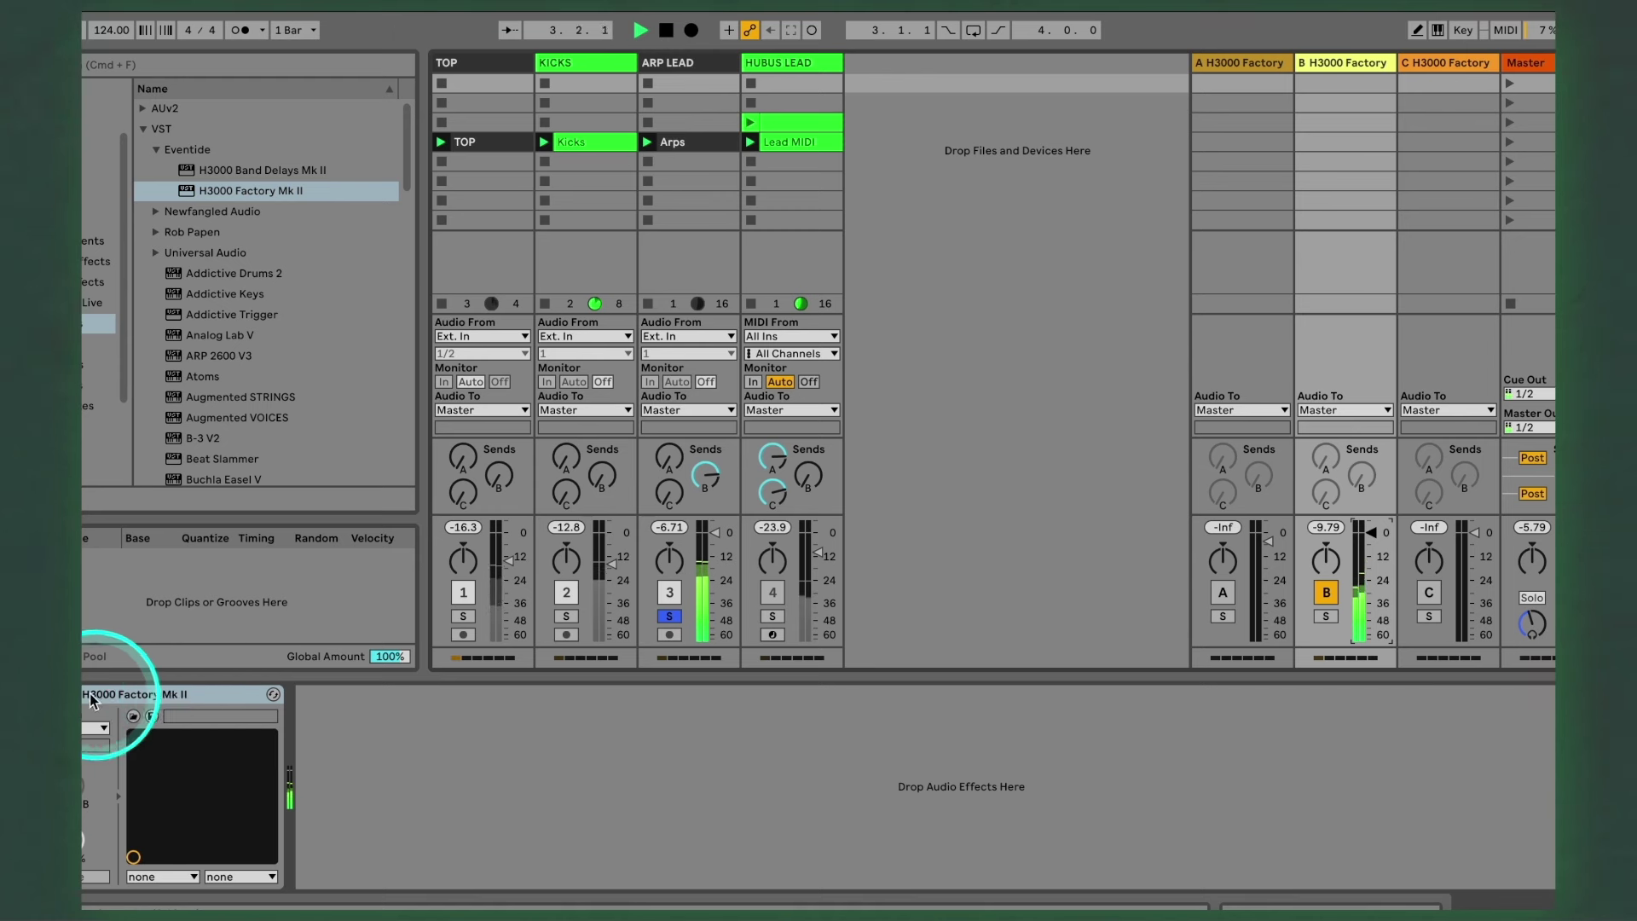
# Step: Compare the arp lead with and without the effect by switching return B off and on
pyautogui.click(1326, 592)
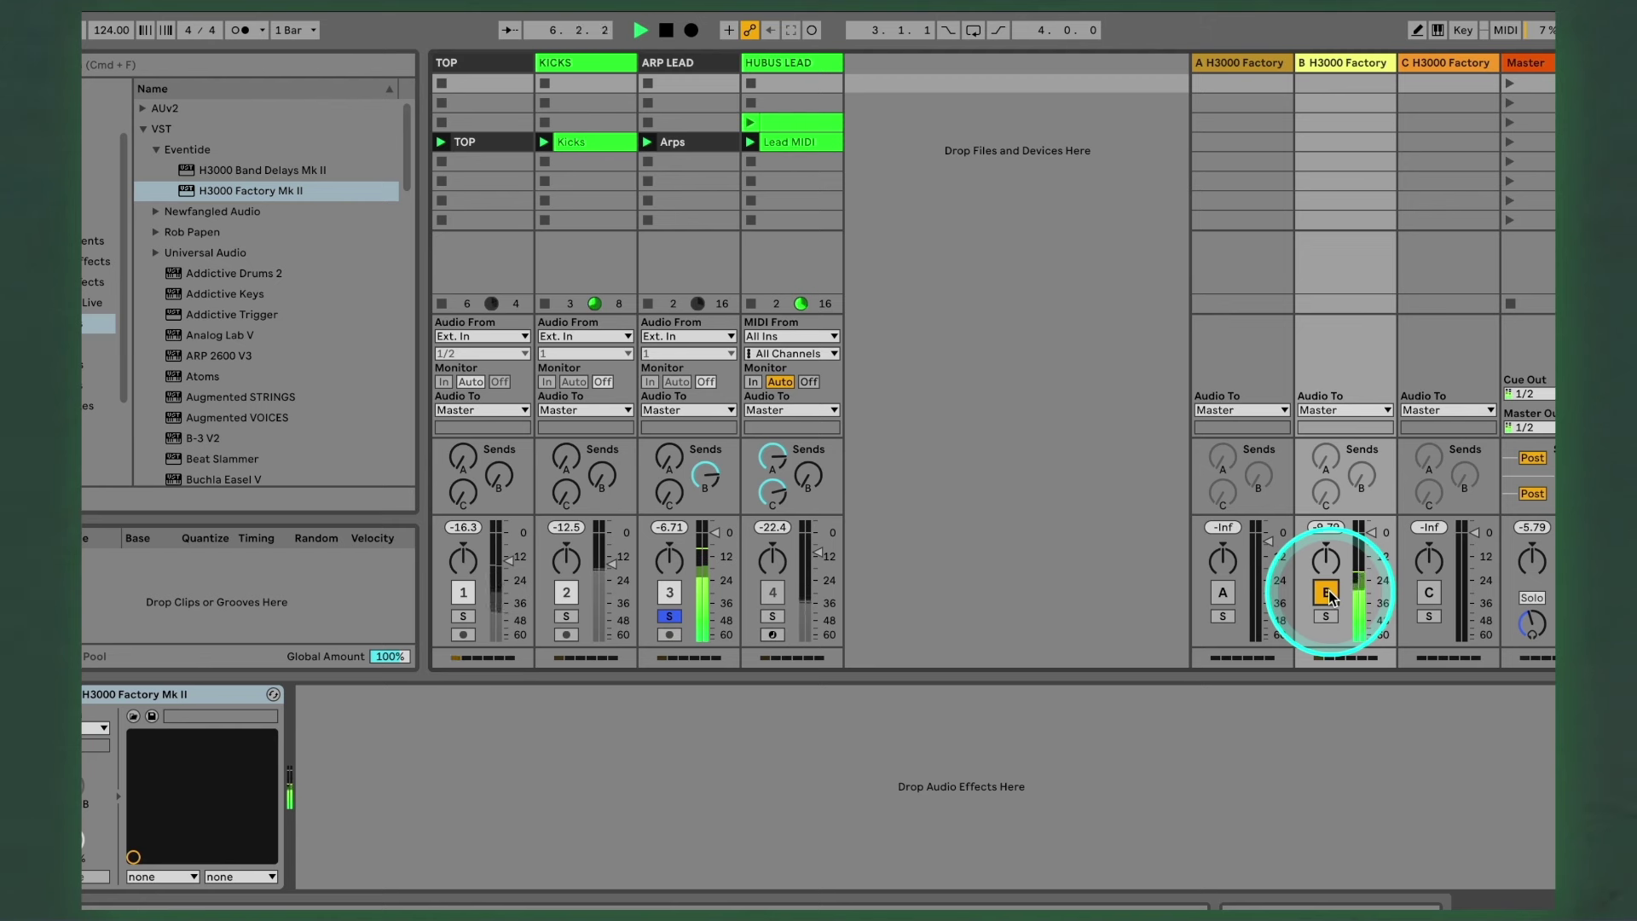
pyautogui.click(1327, 593)
pyautogui.click(1326, 593)
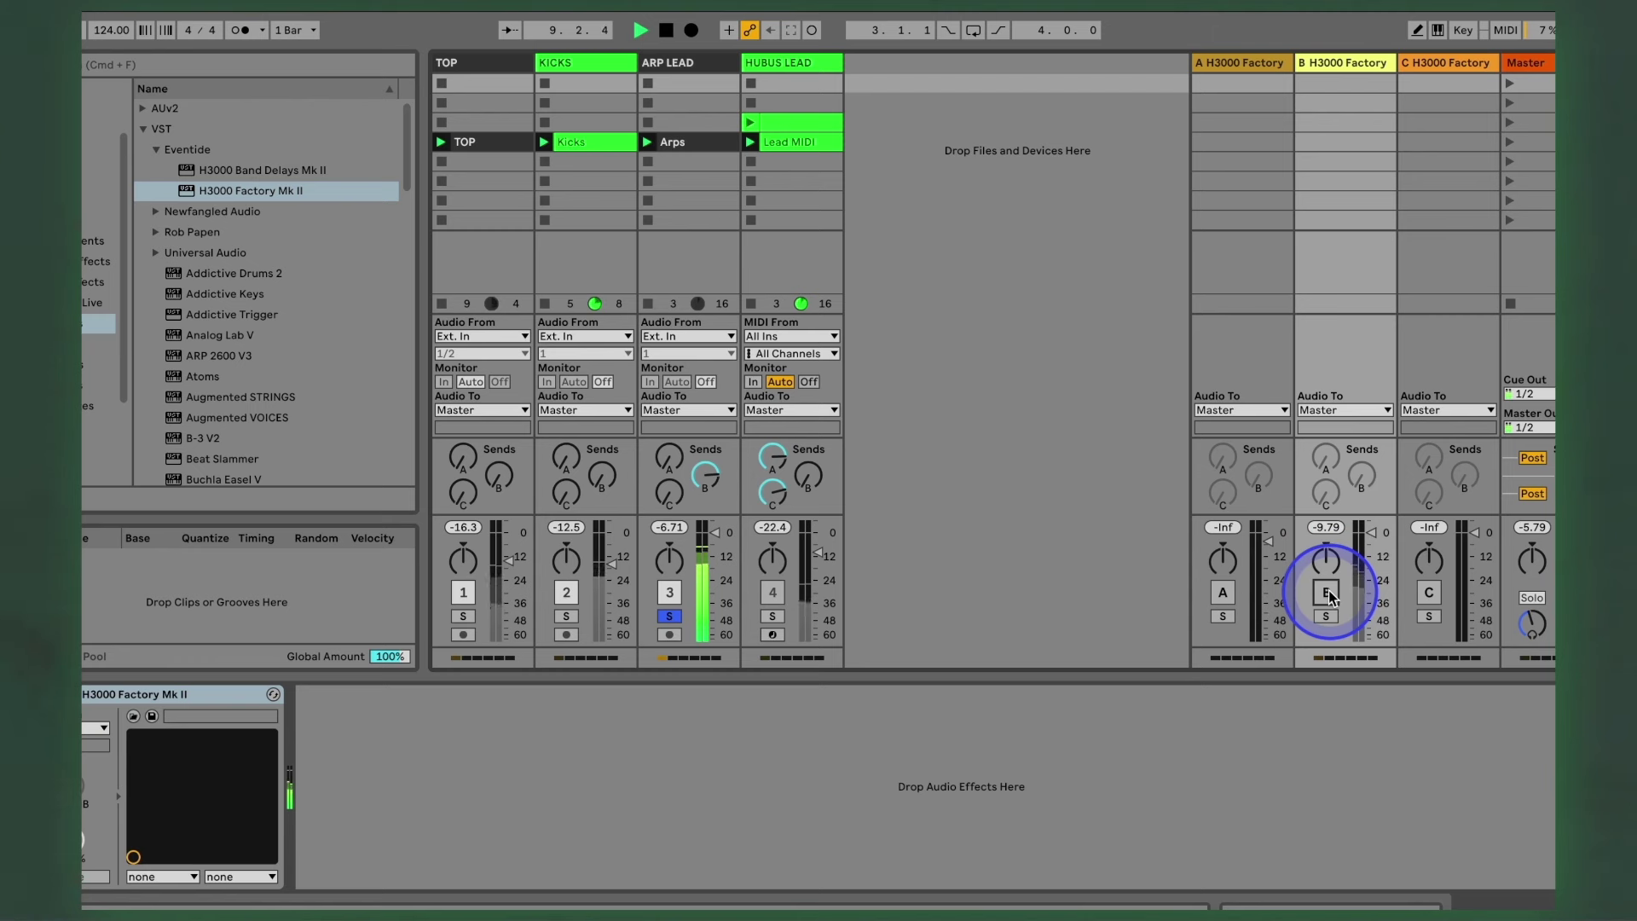
pyautogui.click(1327, 593)
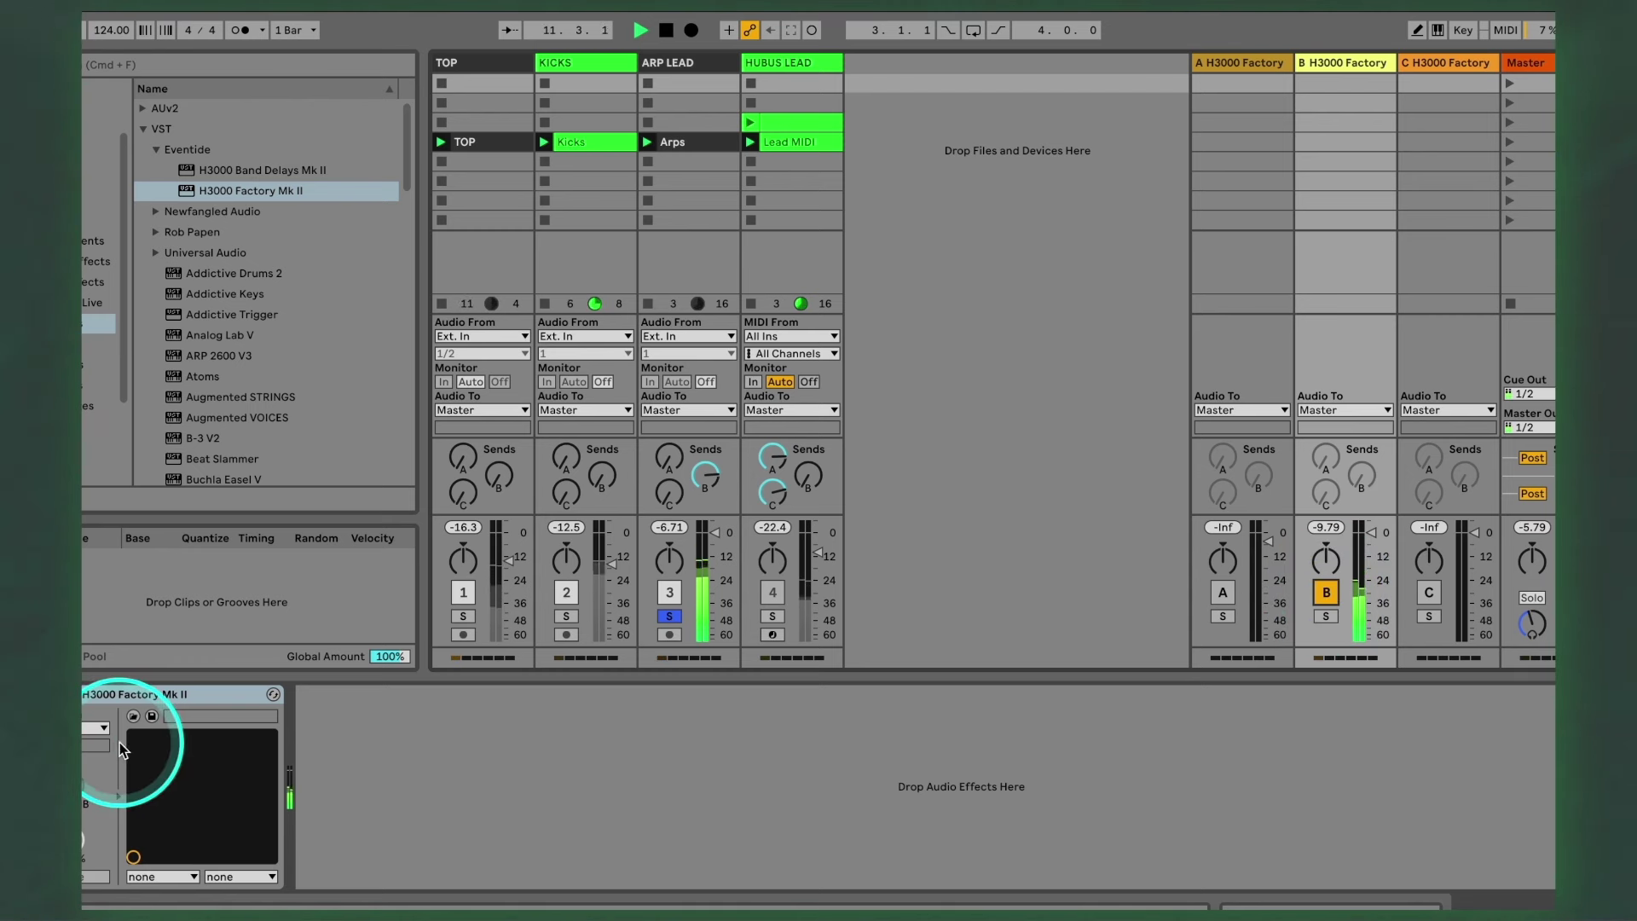
# Step: Reopen the H3000 Factory on return B and set Delay ms to 87% and Filter to 40%
pyautogui.click(74, 694)
pyautogui.moveTo(891, 264); pyautogui.dragTo(906, 432)
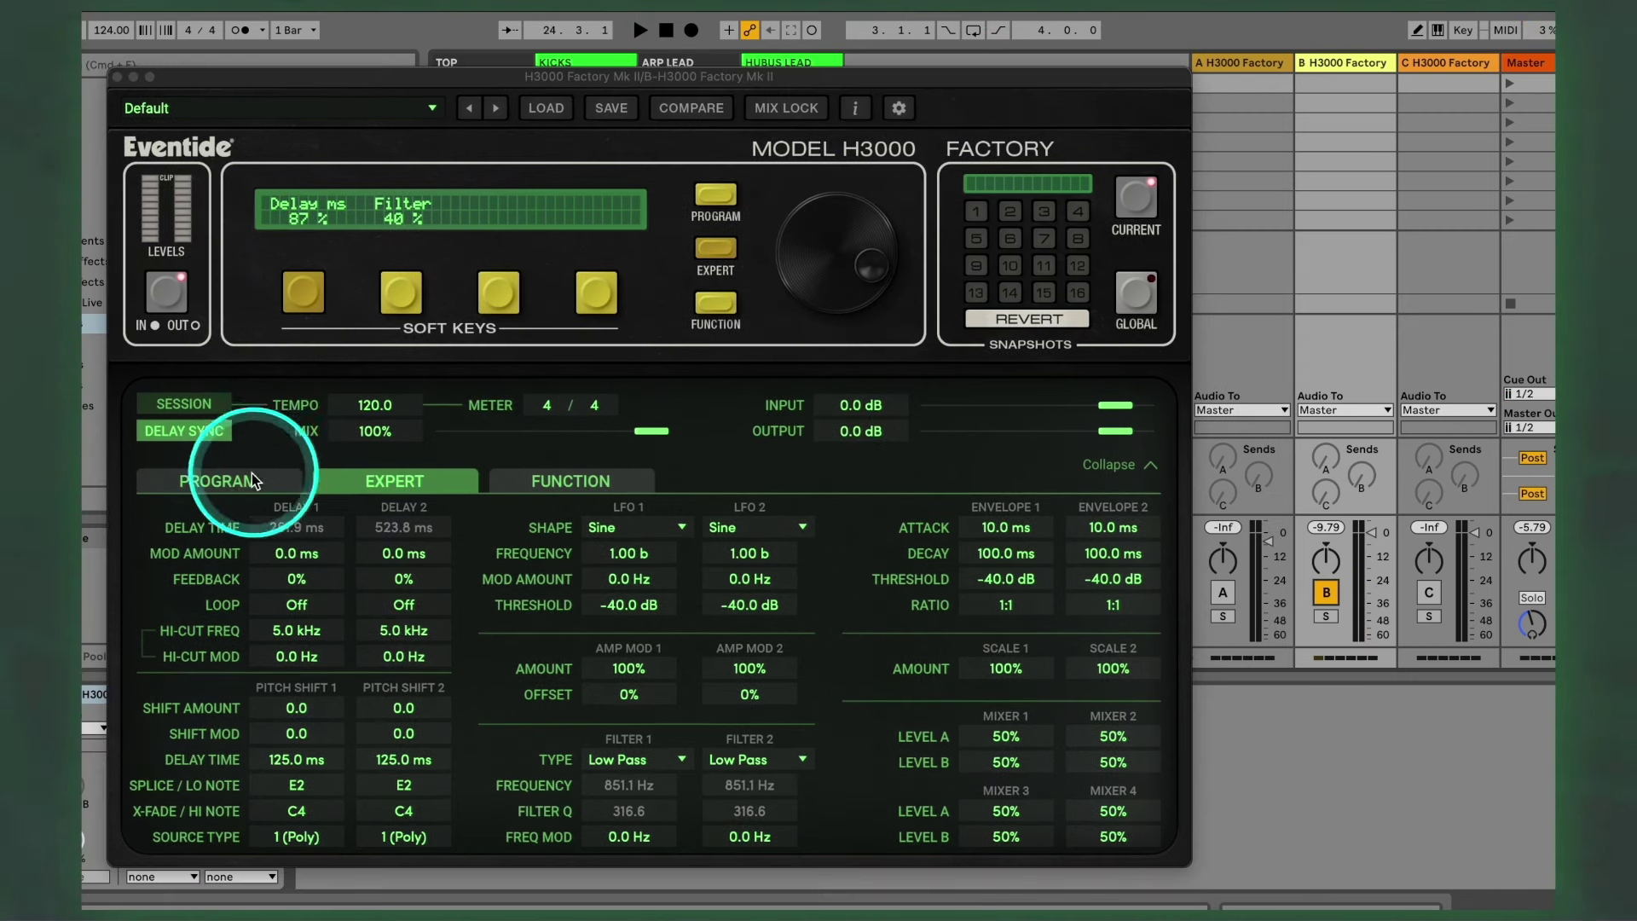
# Step: Patch Pitch Shift 1 between Delay 1 and Filter 1, and Pitch Shift 2 between Delay 2 and Filter 2
pyautogui.click(239, 479)
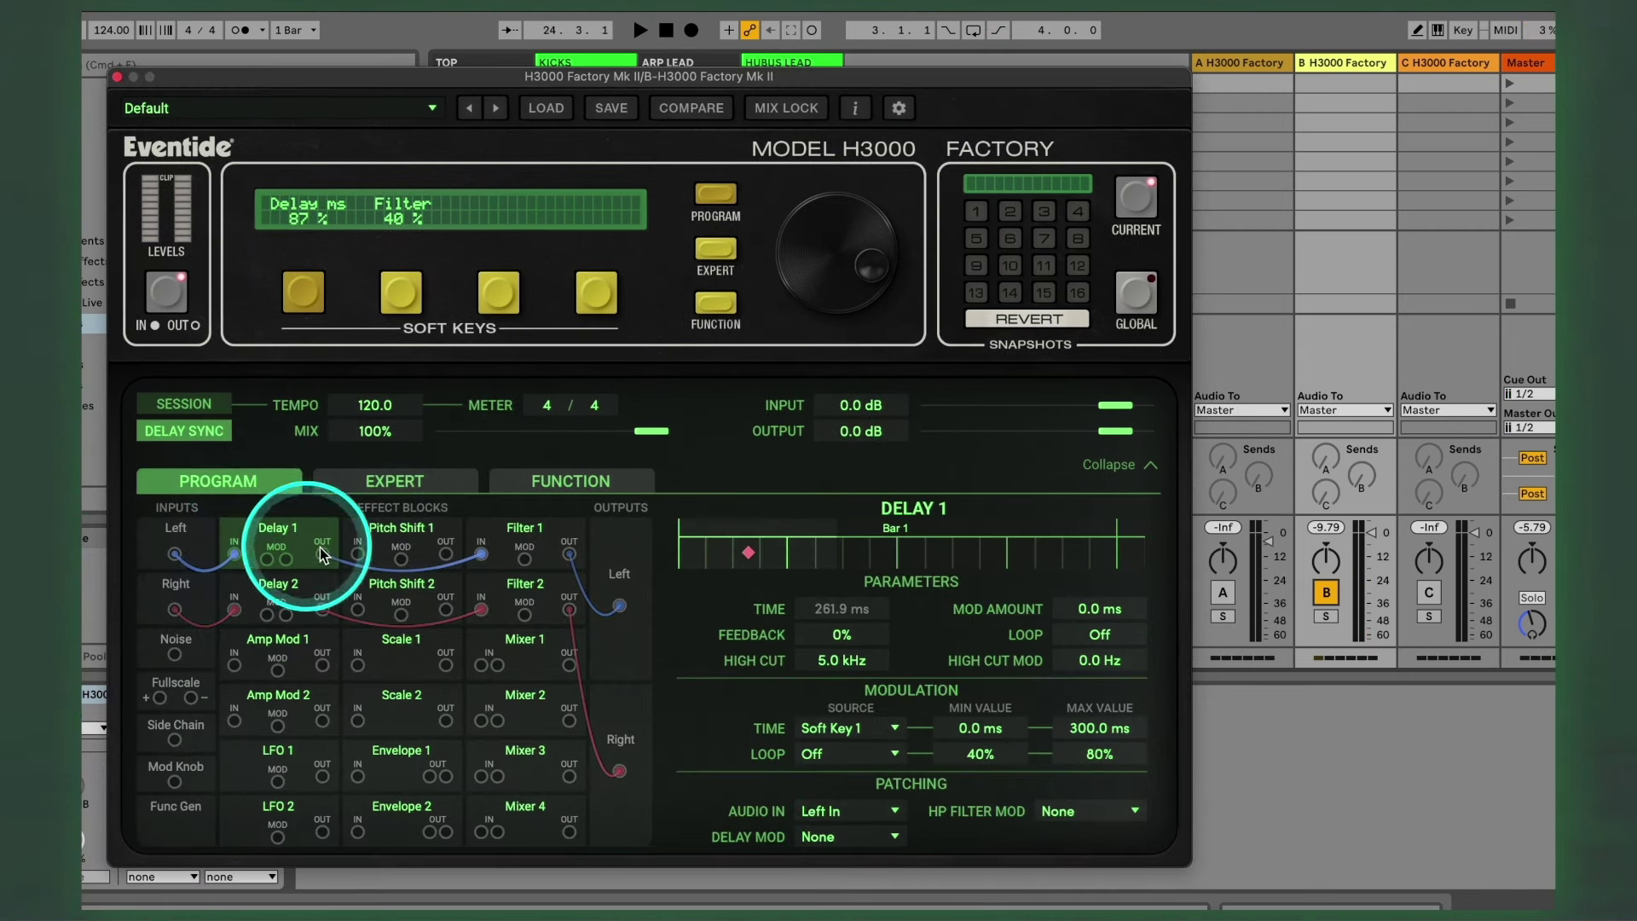
pyautogui.moveTo(323, 554); pyautogui.dragTo(482, 554)
pyautogui.click(440, 556)
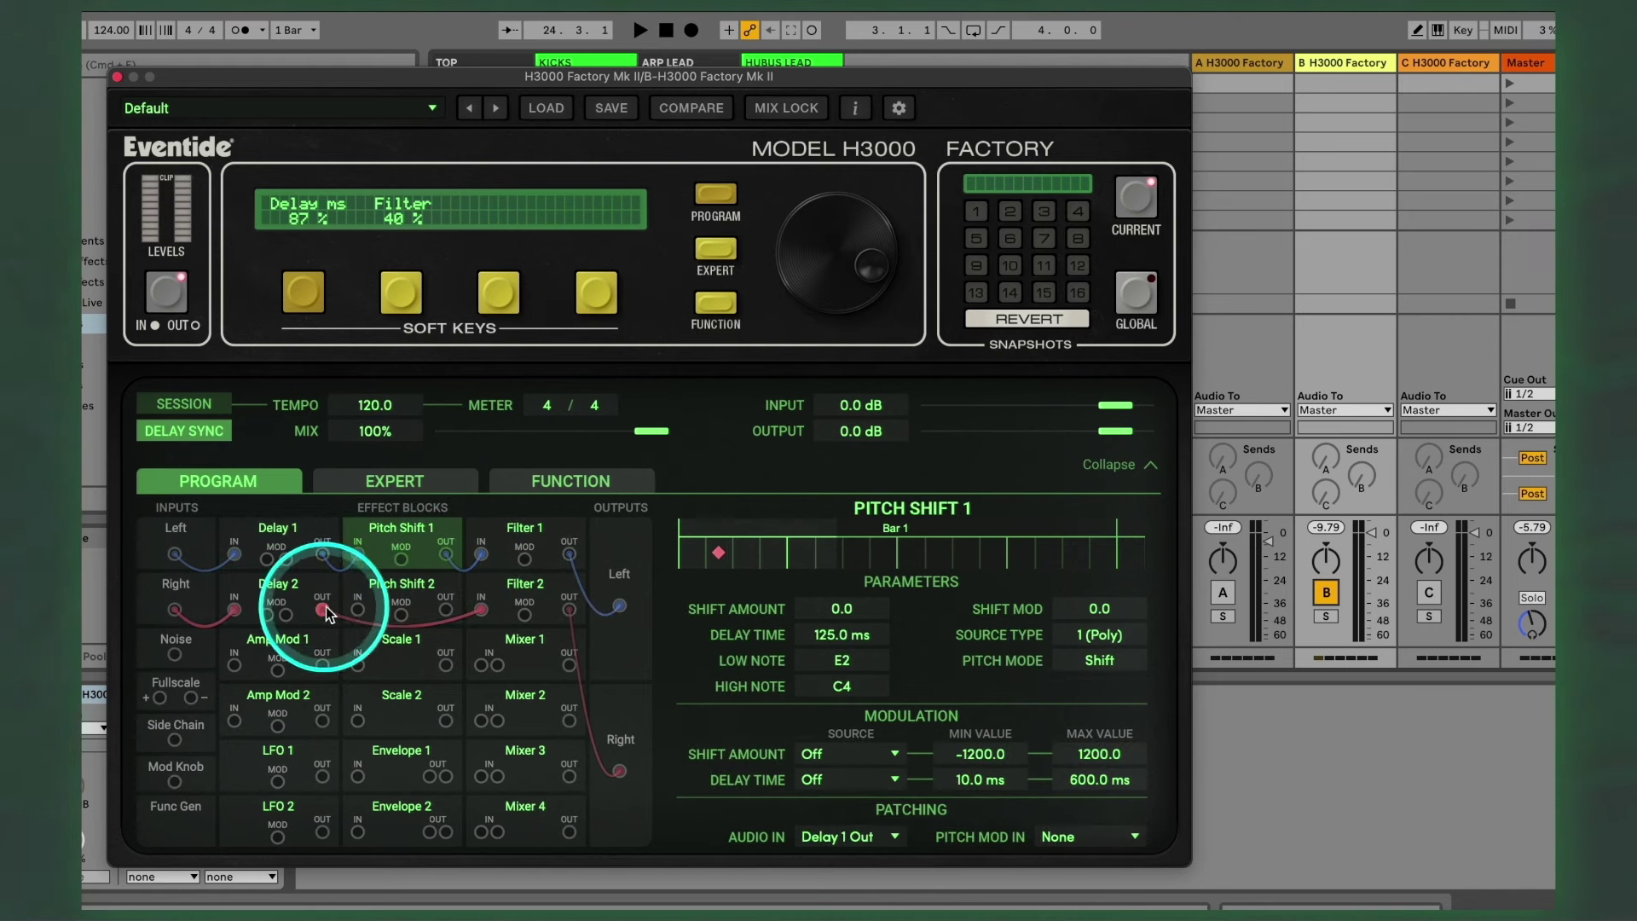
pyautogui.moveTo(470, 614)
pyautogui.mouseDown()
pyautogui.moveTo(357, 612)
pyautogui.moveTo(481, 610)
pyautogui.mouseUp()
pyautogui.click(568, 610)
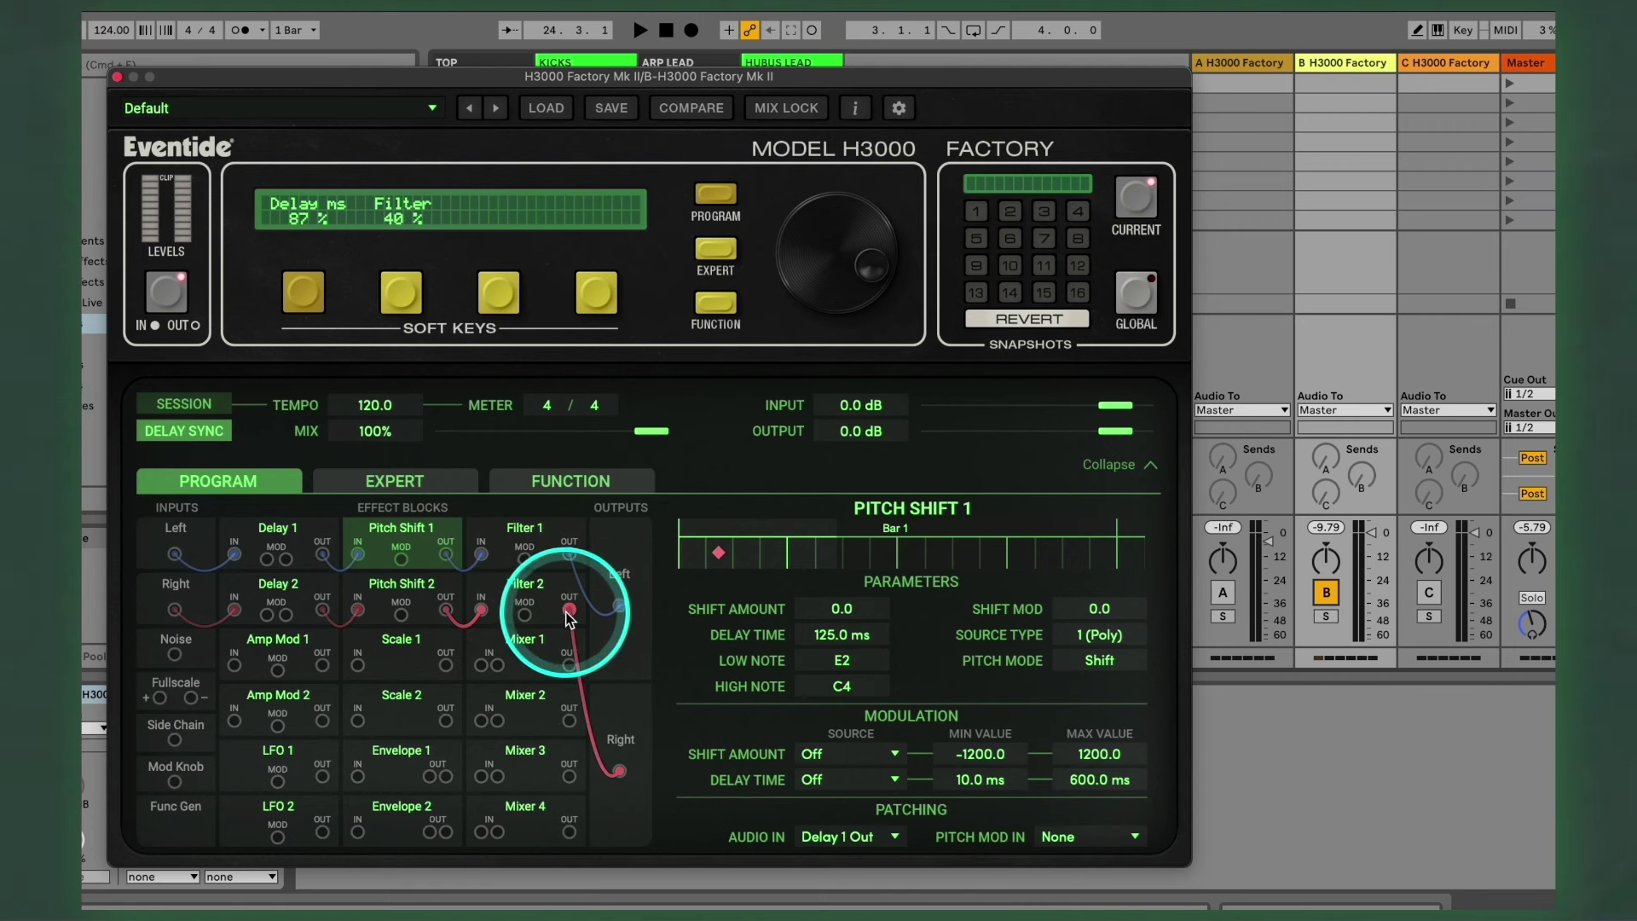
# Step: Set Pitch Shift 2's shift amount to 700 while the track plays
pyautogui.press('space')
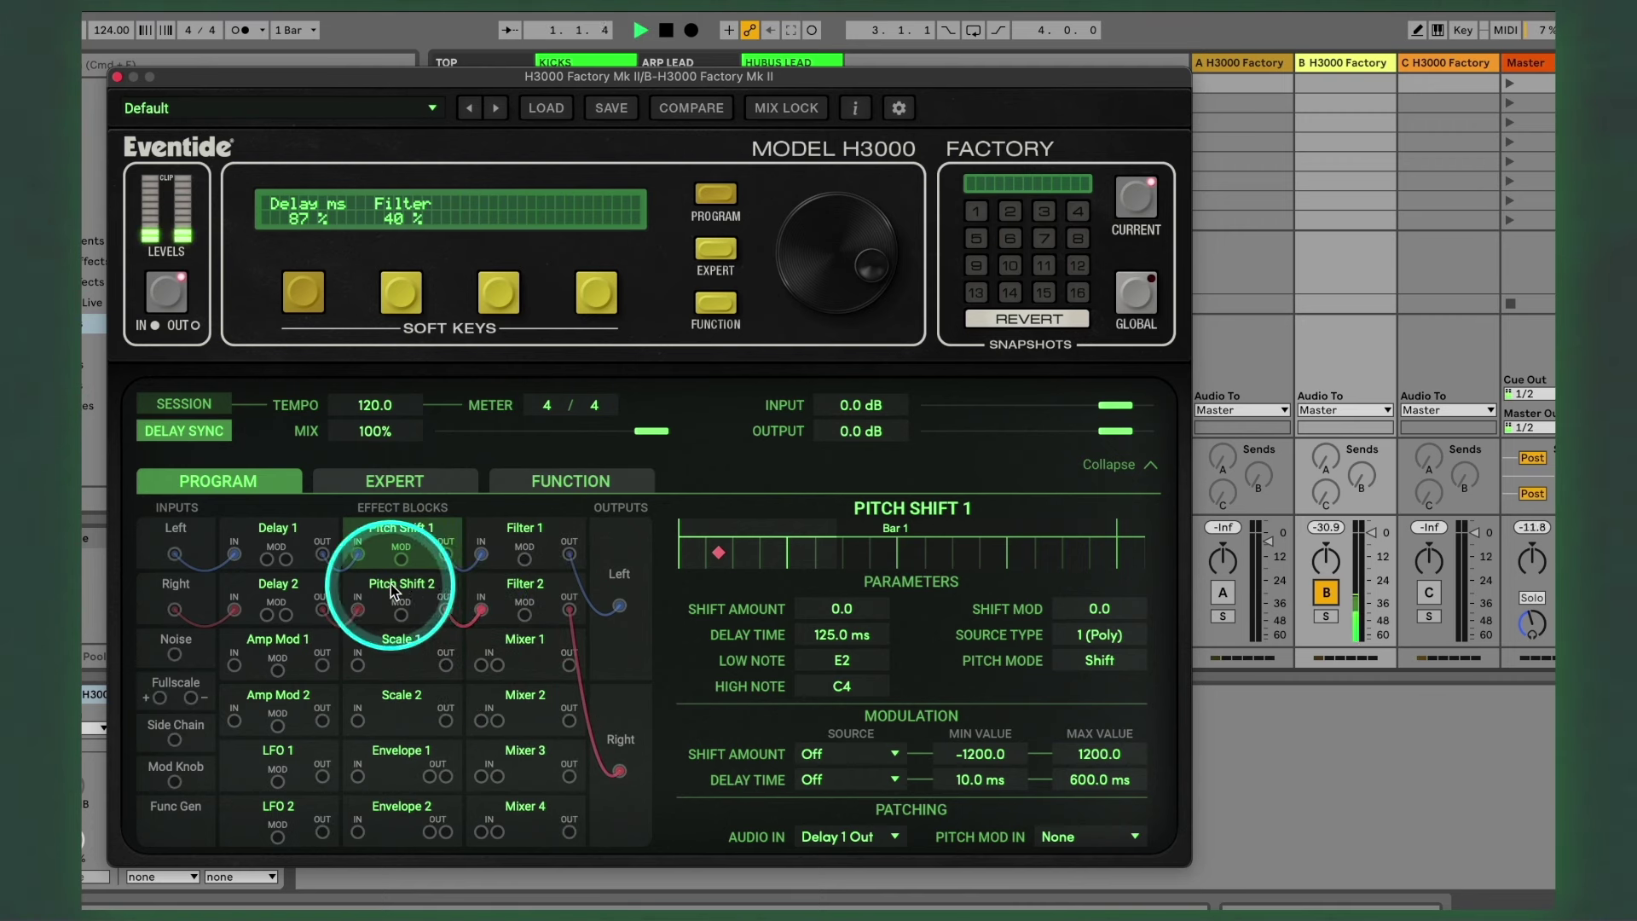
pyautogui.click(393, 588)
pyautogui.moveTo(808, 589); pyautogui.dragTo(851, 570)
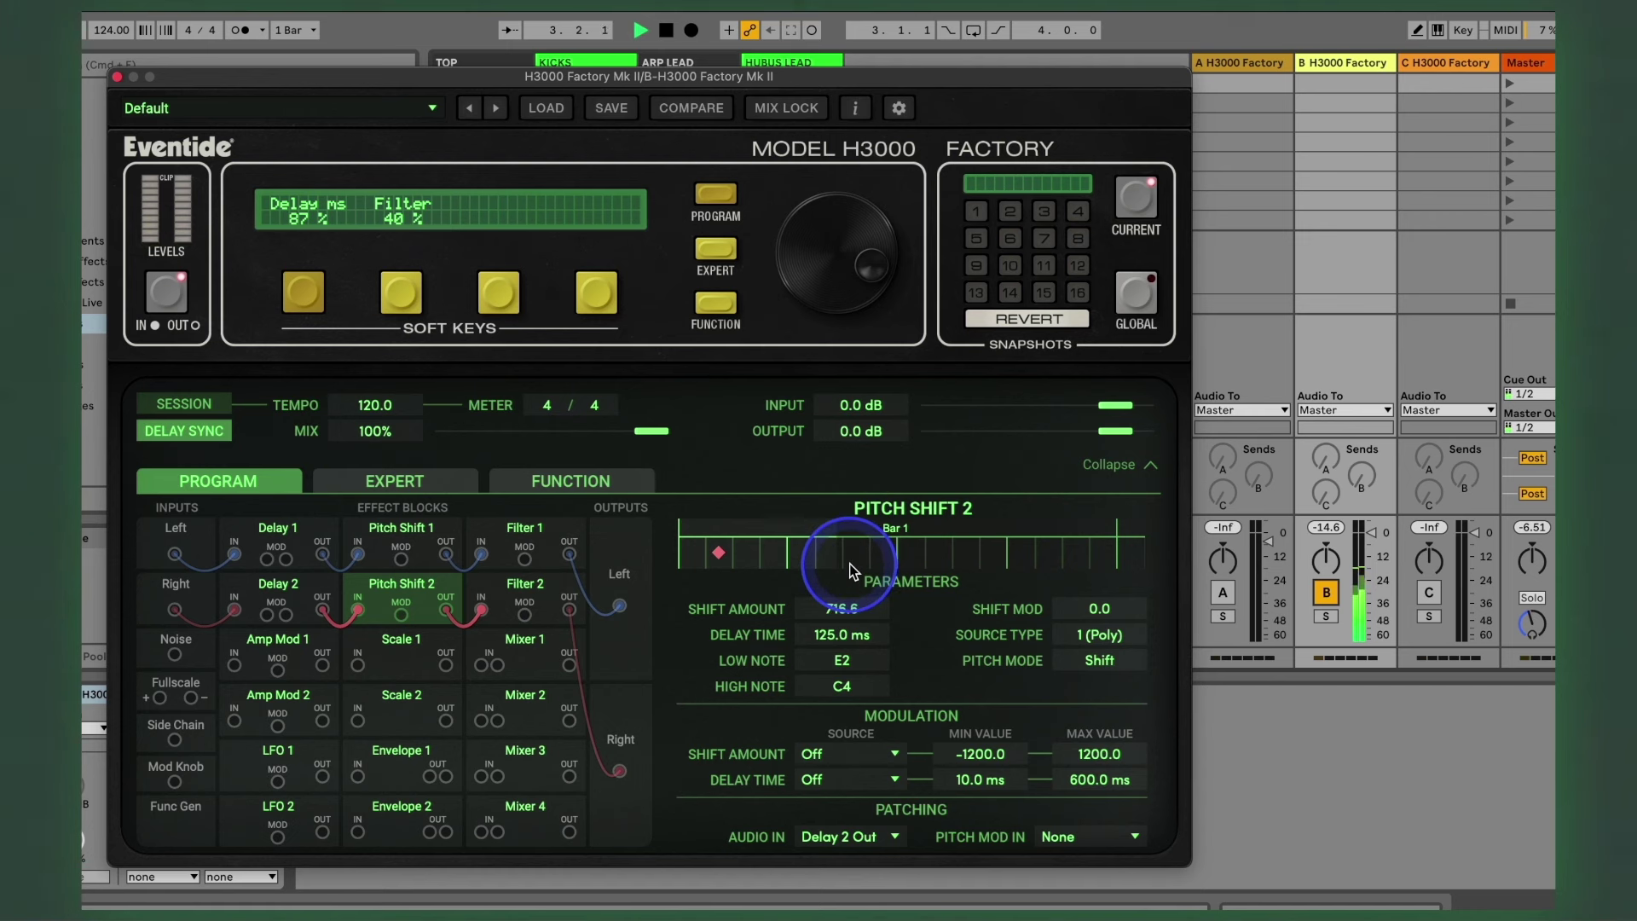
pyautogui.click(840, 608)
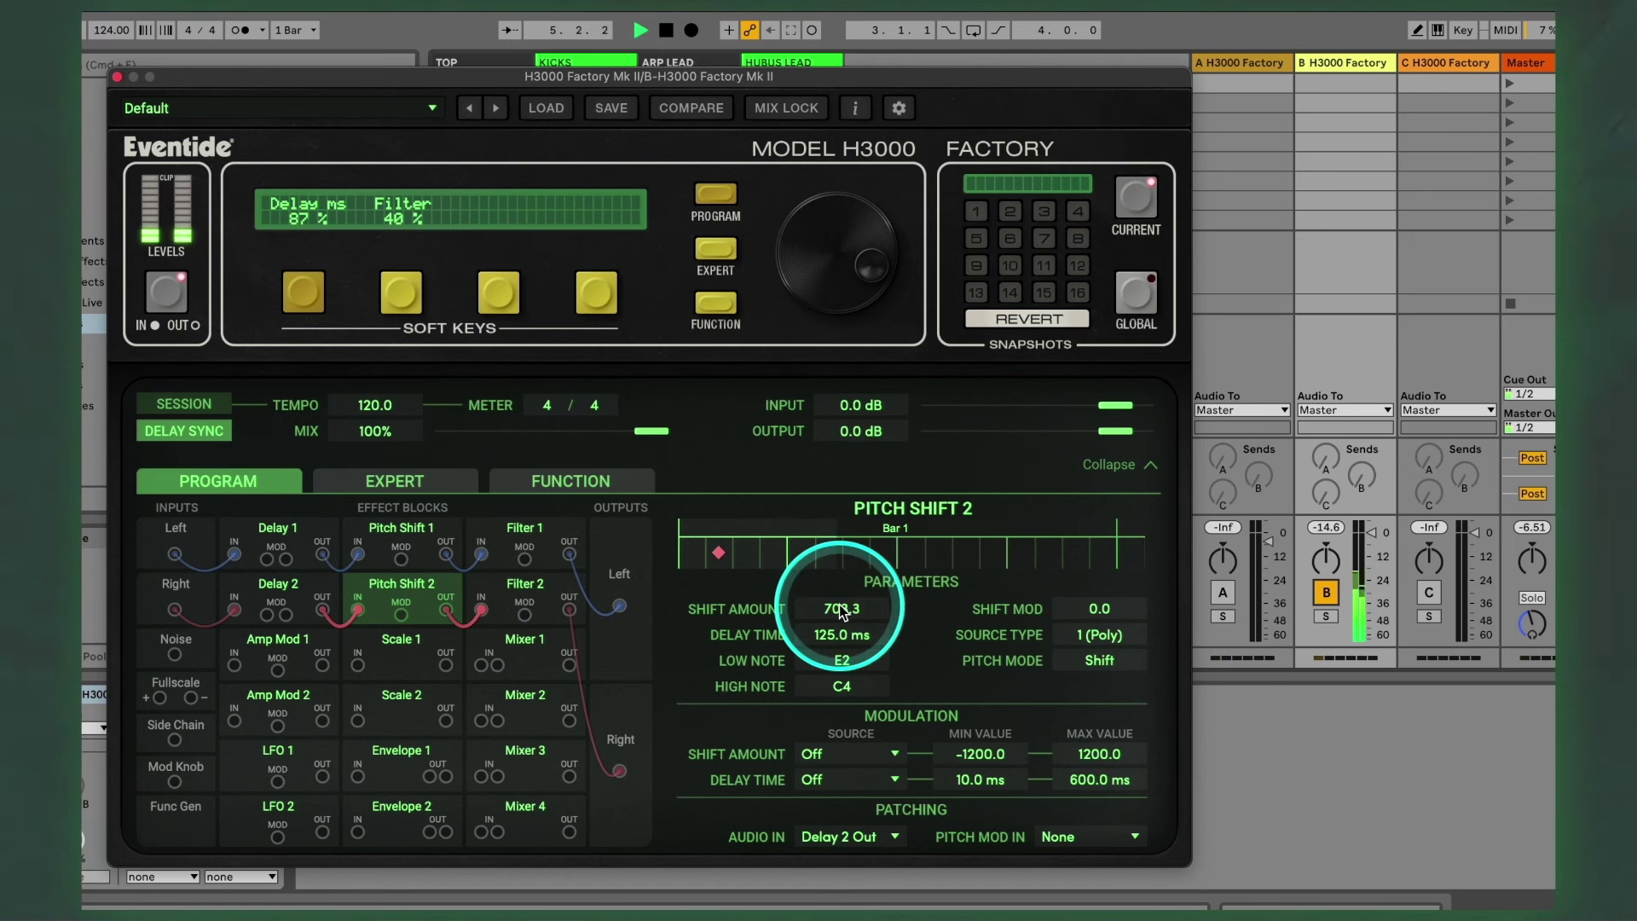
pyautogui.doubleClick(844, 611)
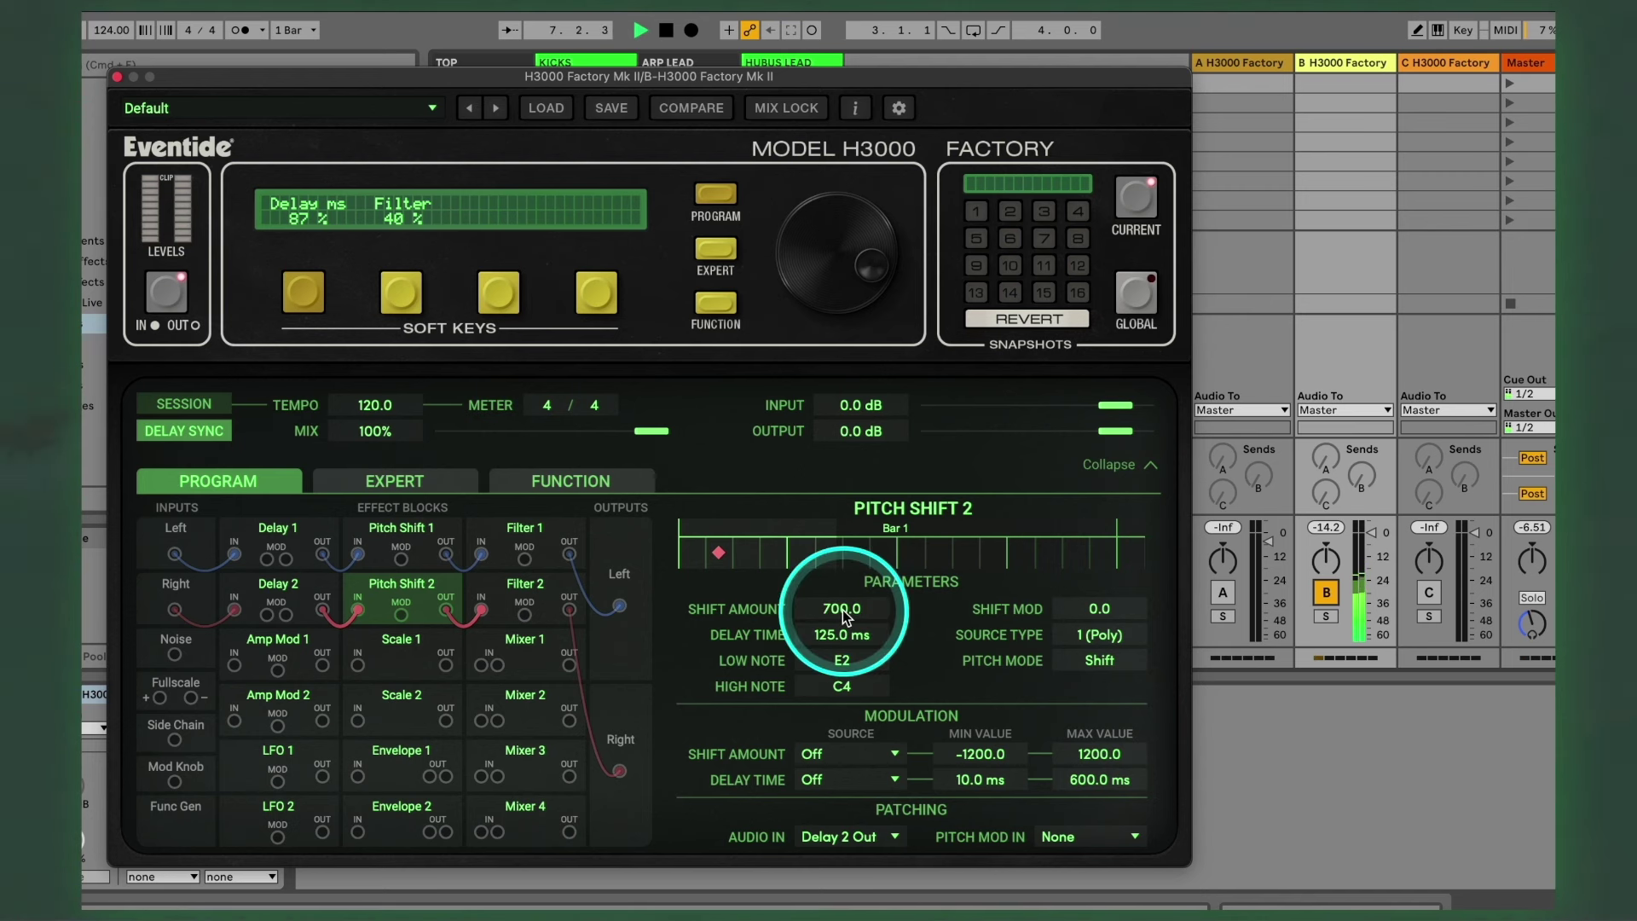
# Step: Sweep Pitch Shift 2's shift amount from 1200 downward, solo return B and leave the amount at 711.8
pyautogui.moveTo(843, 612); pyautogui.dragTo(873, 386)
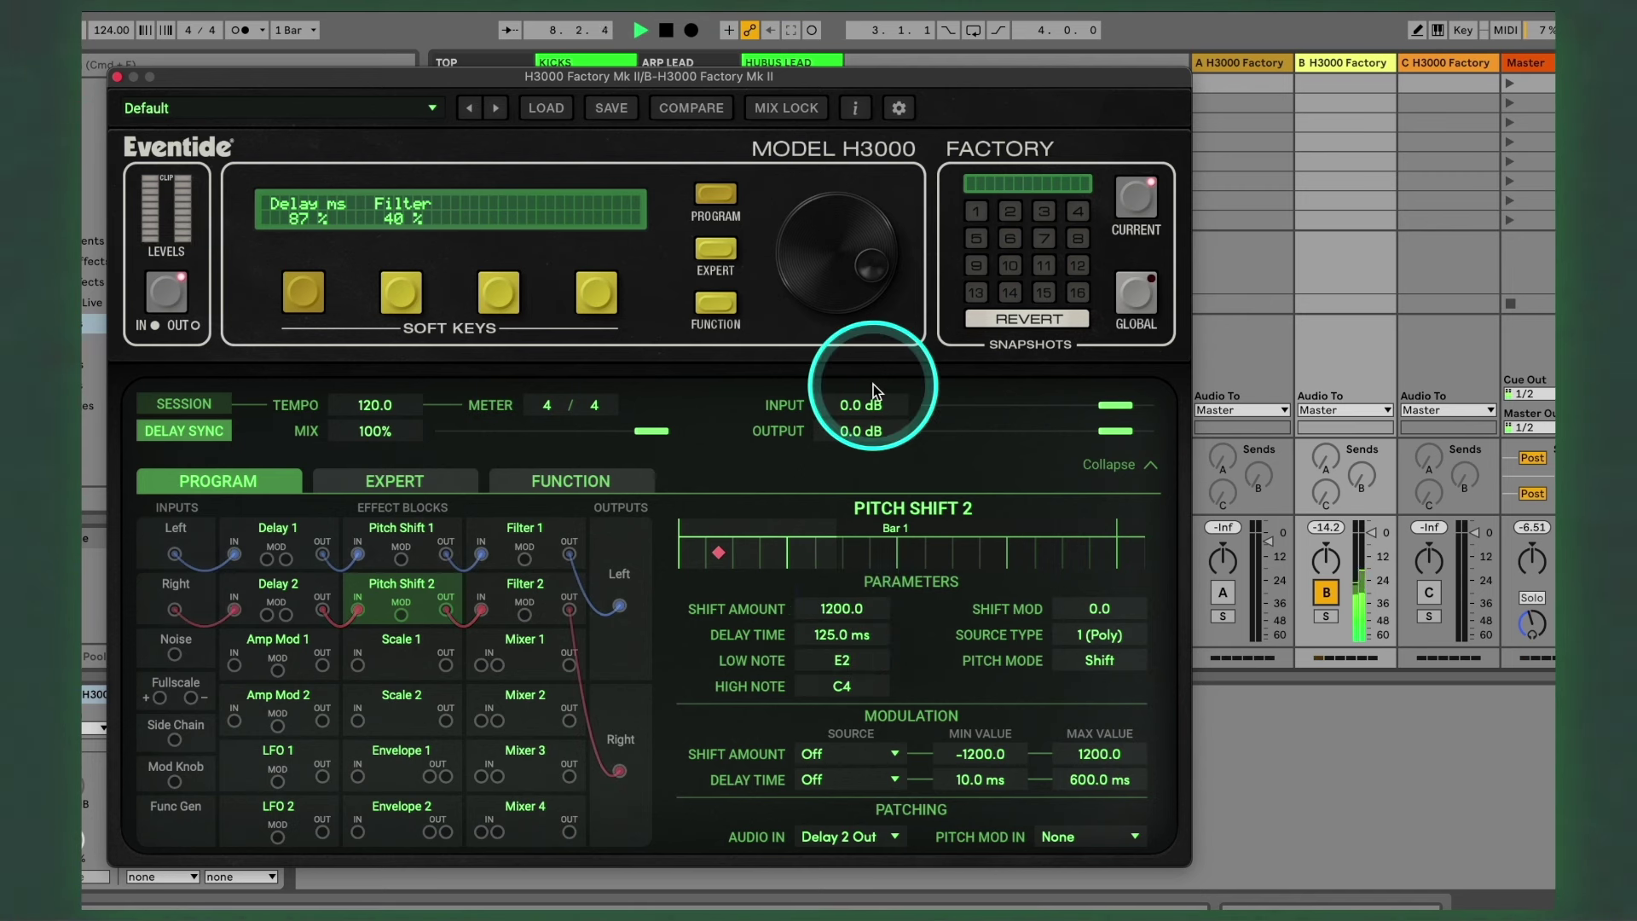
pyautogui.moveTo(844, 614); pyautogui.dragTo(876, 660)
pyautogui.moveTo(866, 719); pyautogui.dragTo(857, 748)
pyautogui.click(1322, 621)
pyautogui.moveTo(844, 609); pyautogui.dragTo(844, 586)
# Step: Set the amount modulation ranges to 0 to 10 for Shift 1 and 0 to -10 for Shift 2
pyautogui.click(431, 477)
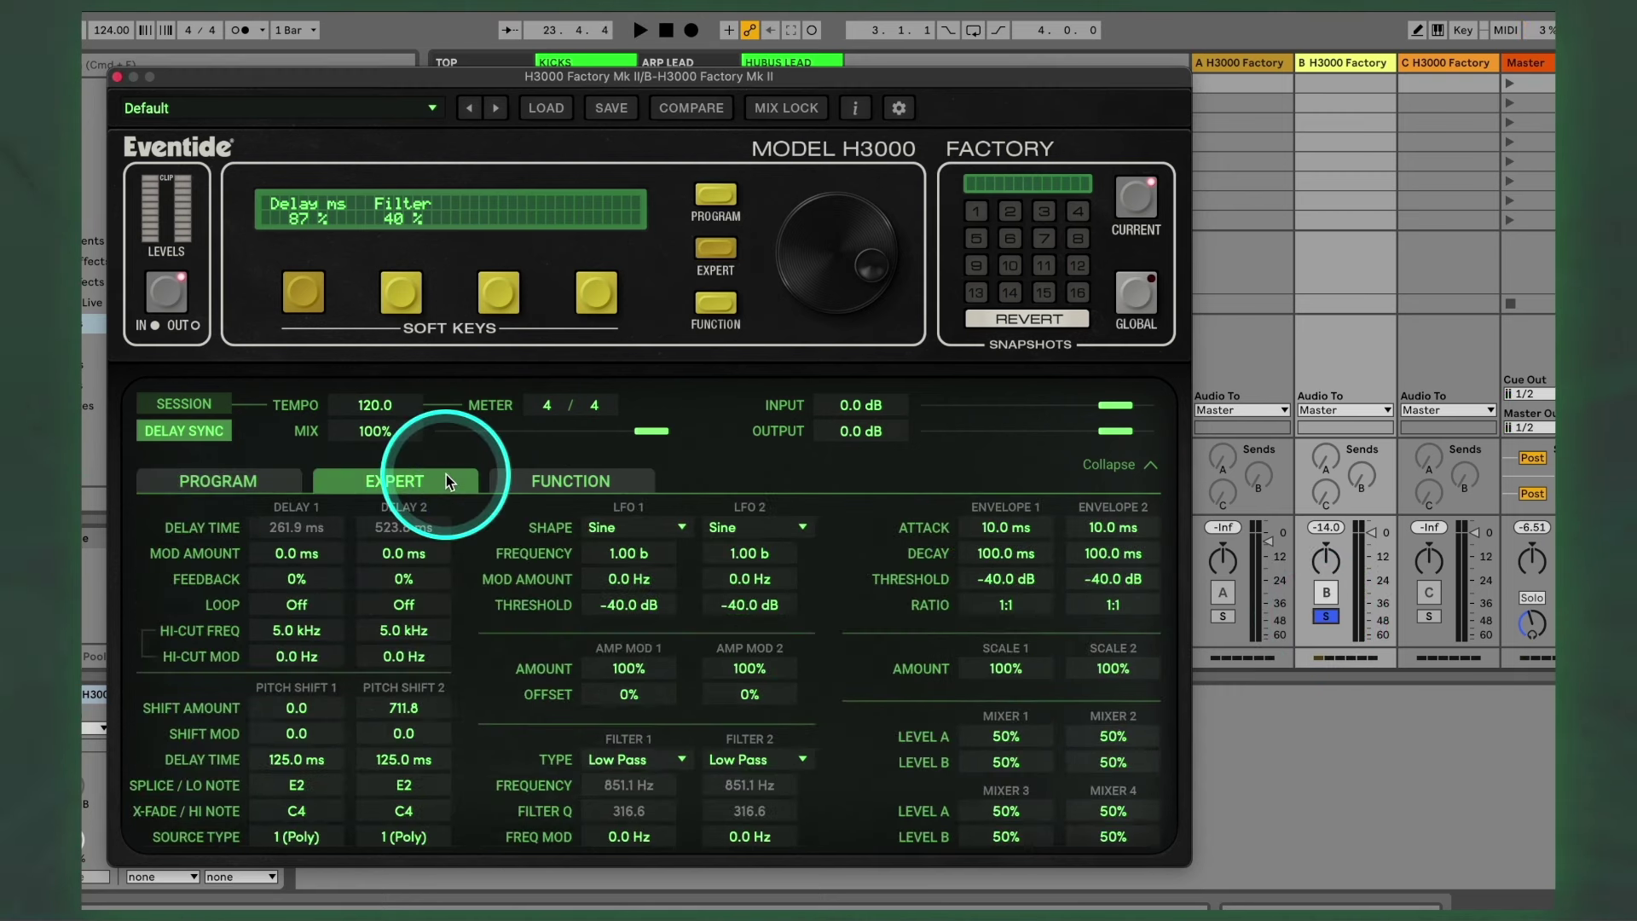
pyautogui.click(532, 480)
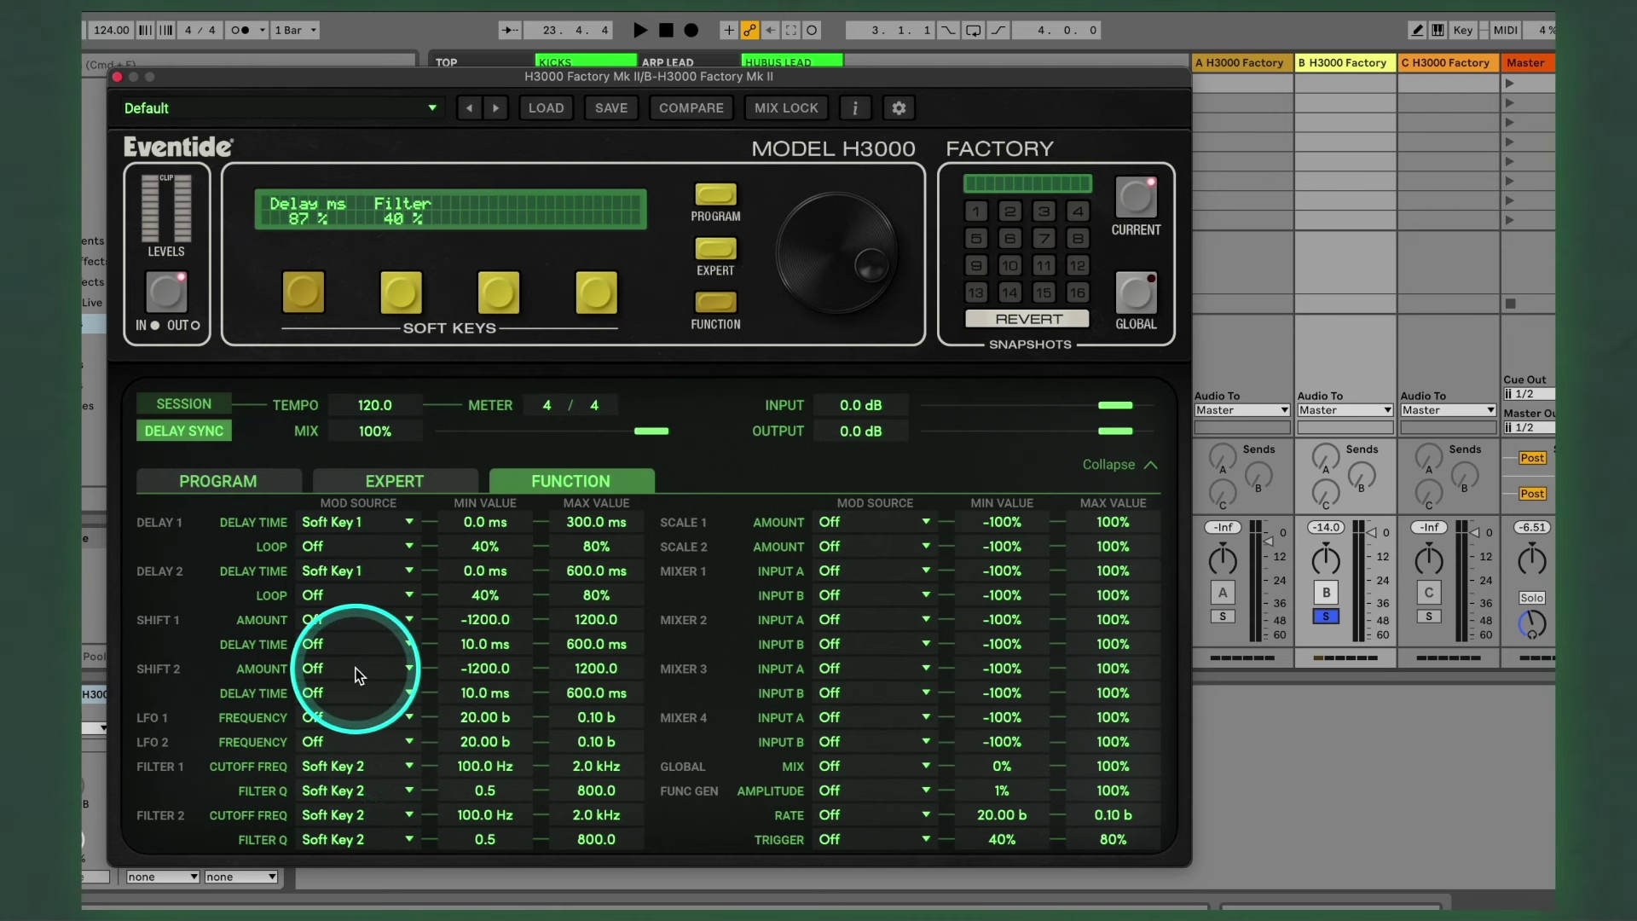
pyautogui.doubleClick(468, 620)
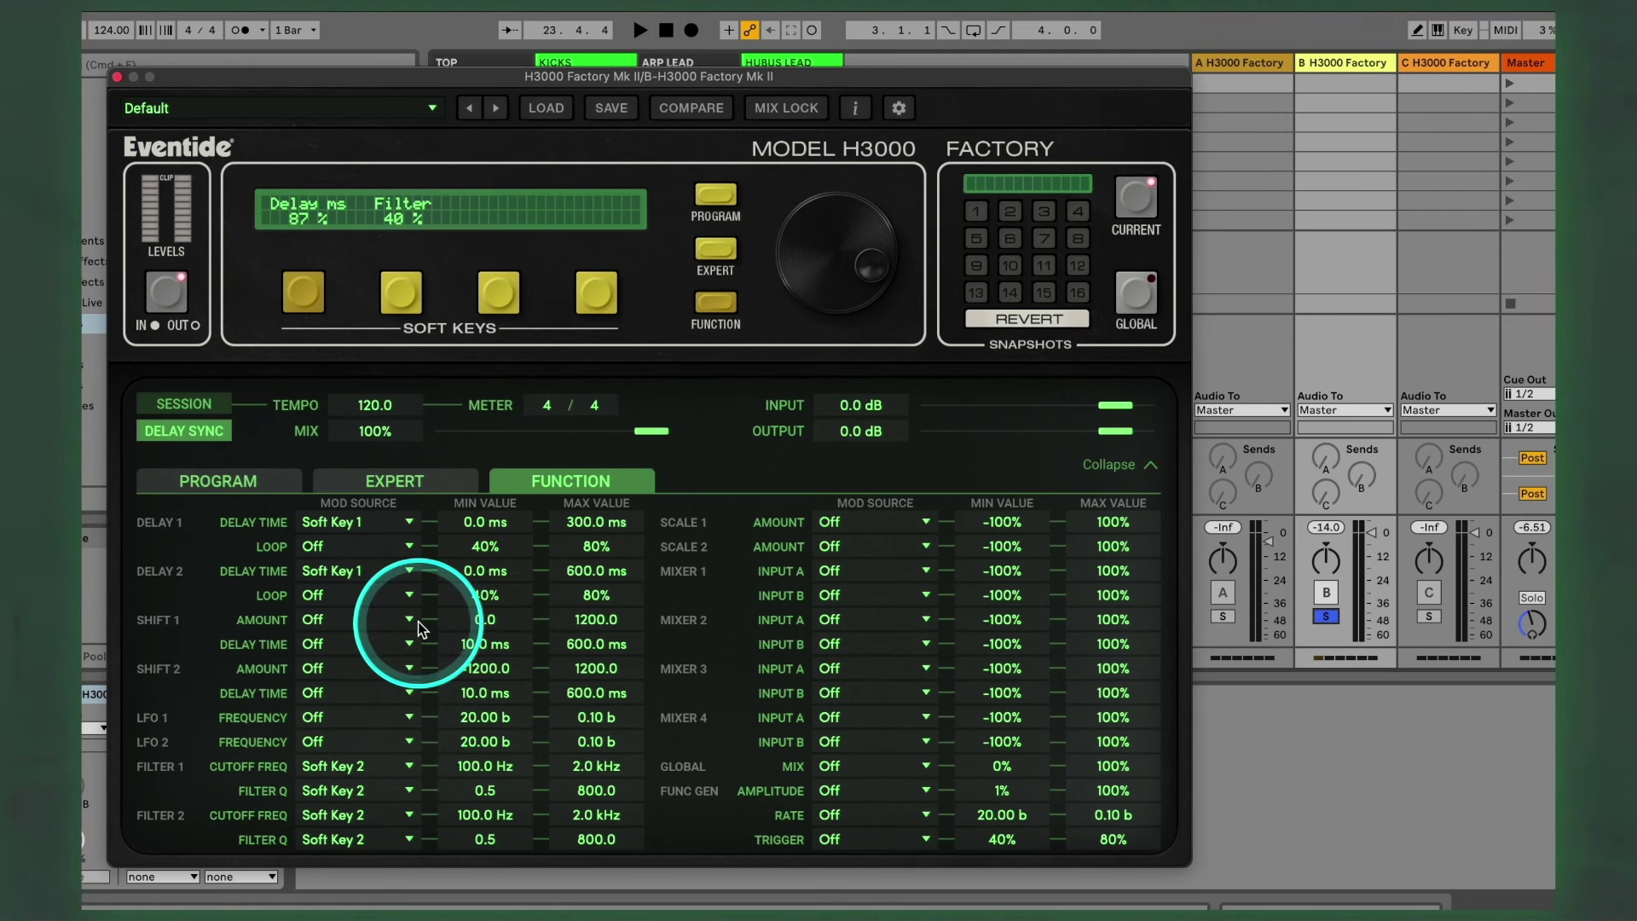
pyautogui.doubleClick(615, 618)
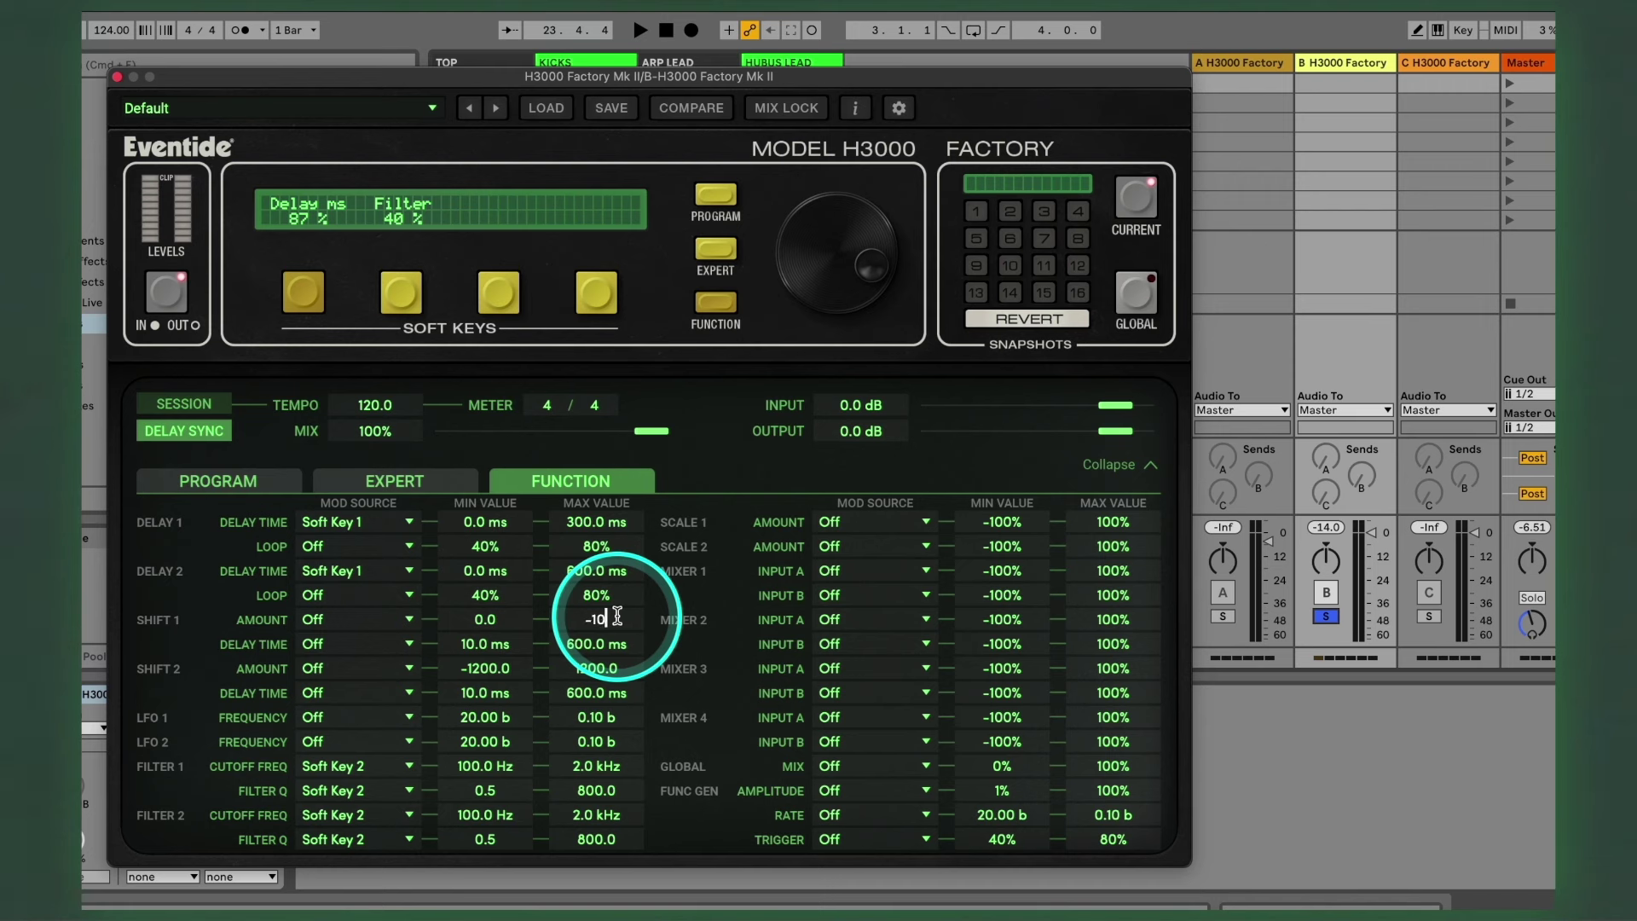
pyautogui.write('-10')
pyautogui.press('Return')
pyautogui.doubleClick(483, 668)
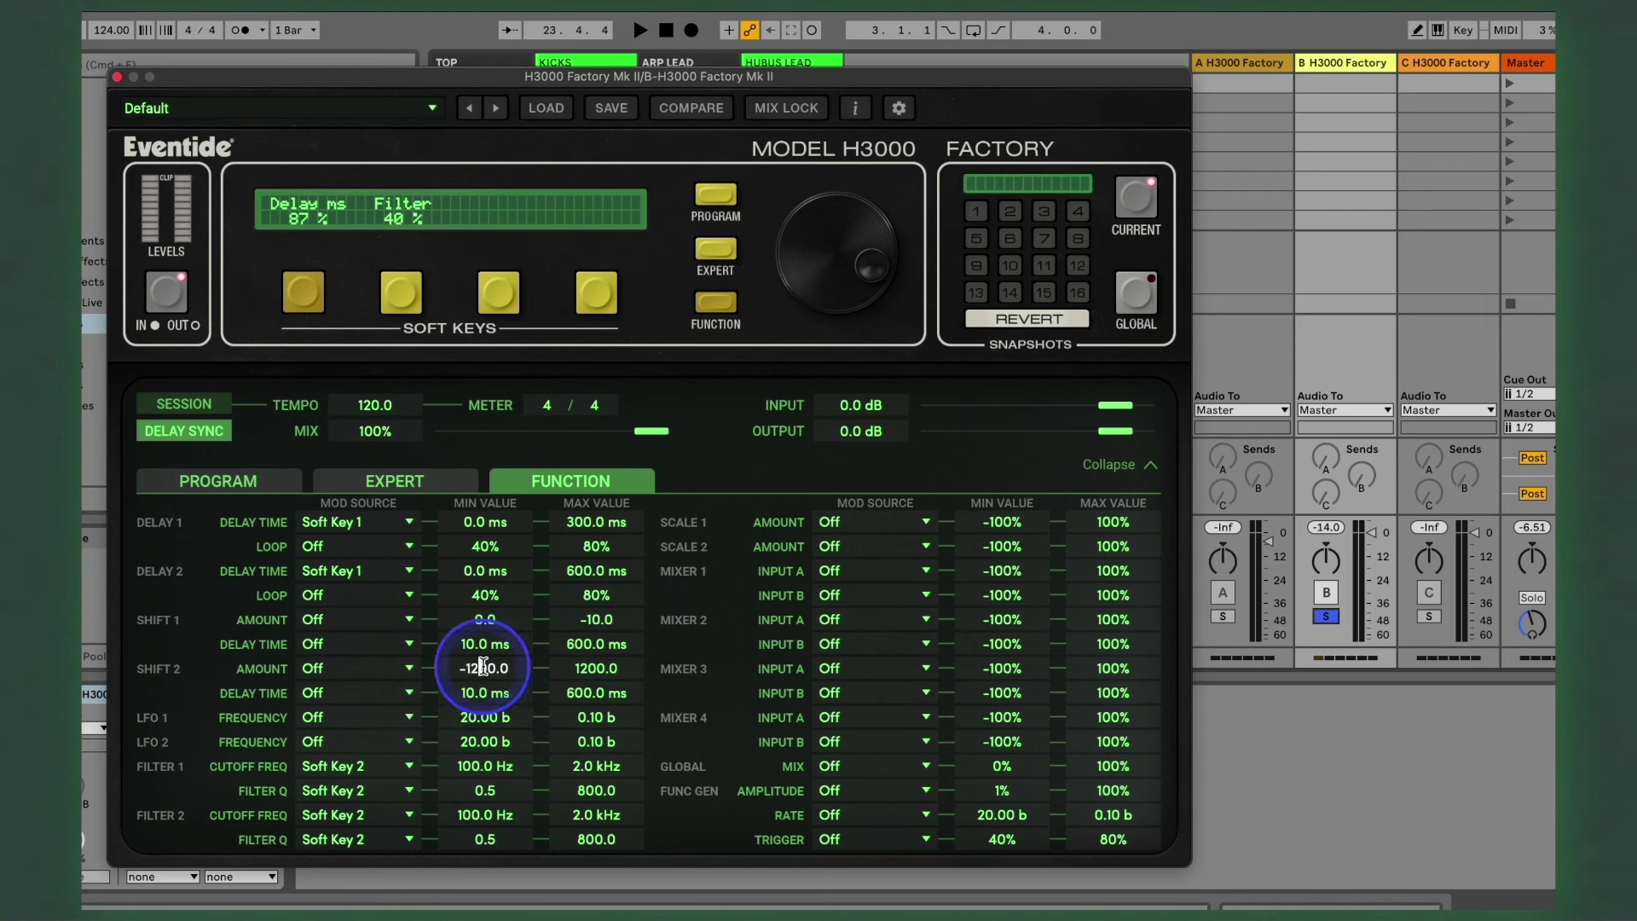
pyautogui.write('0')
pyautogui.press('Return')
pyautogui.doubleClick(569, 667)
pyautogui.write('10')
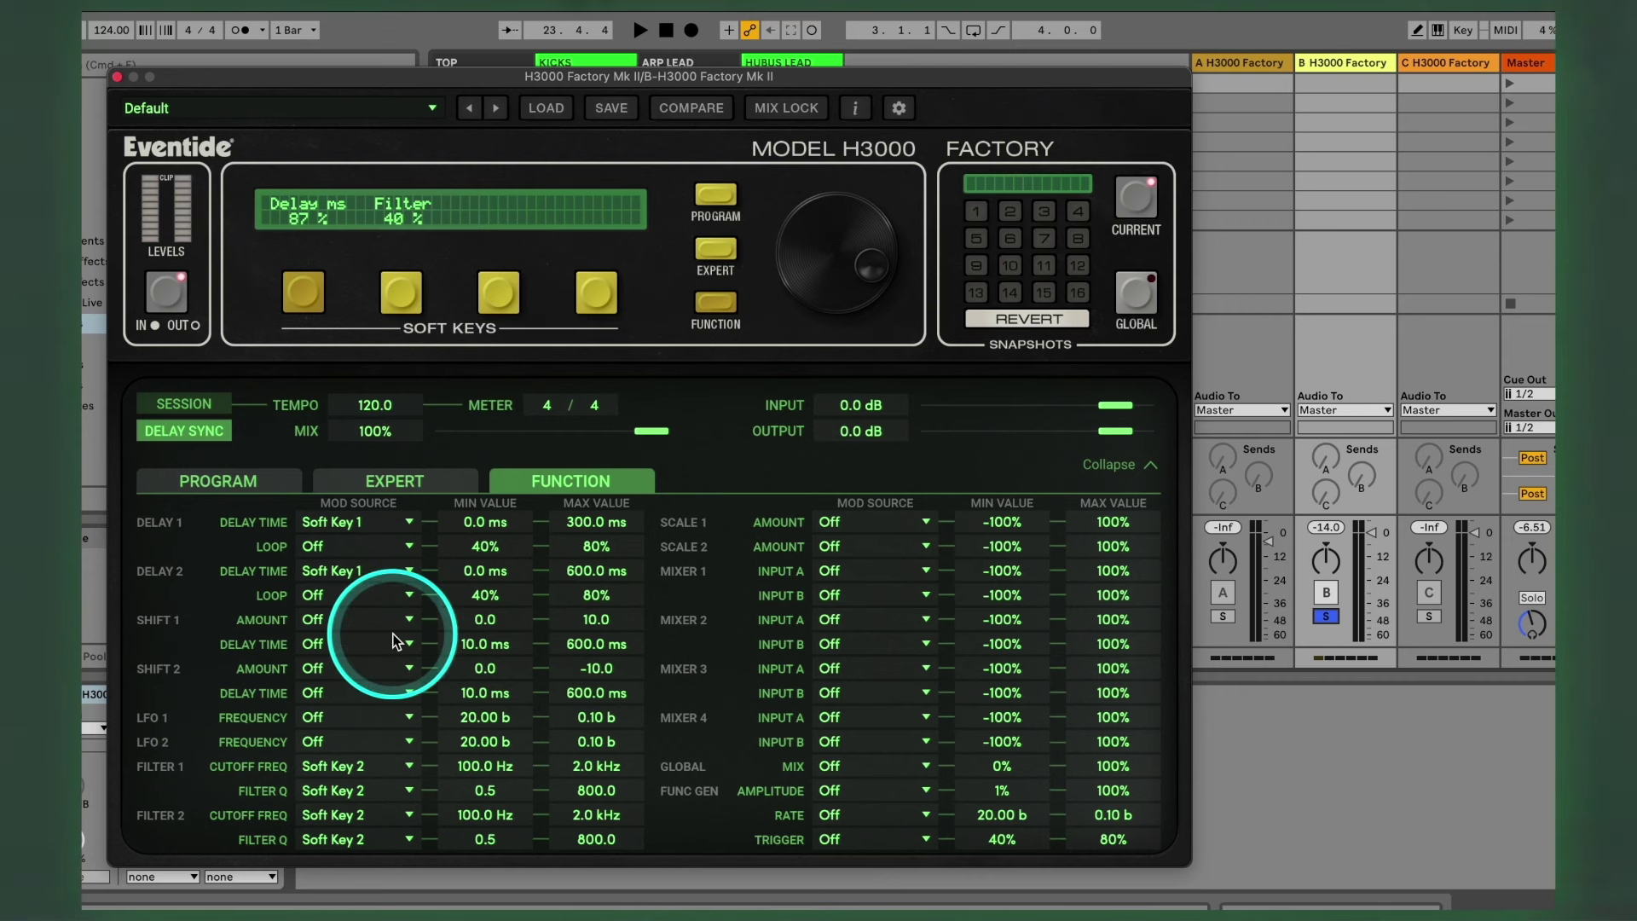
# Step: Assign Soft Key 1 as the modulation source for the Shift 1 and Shift 2 amounts
pyautogui.click(357, 617)
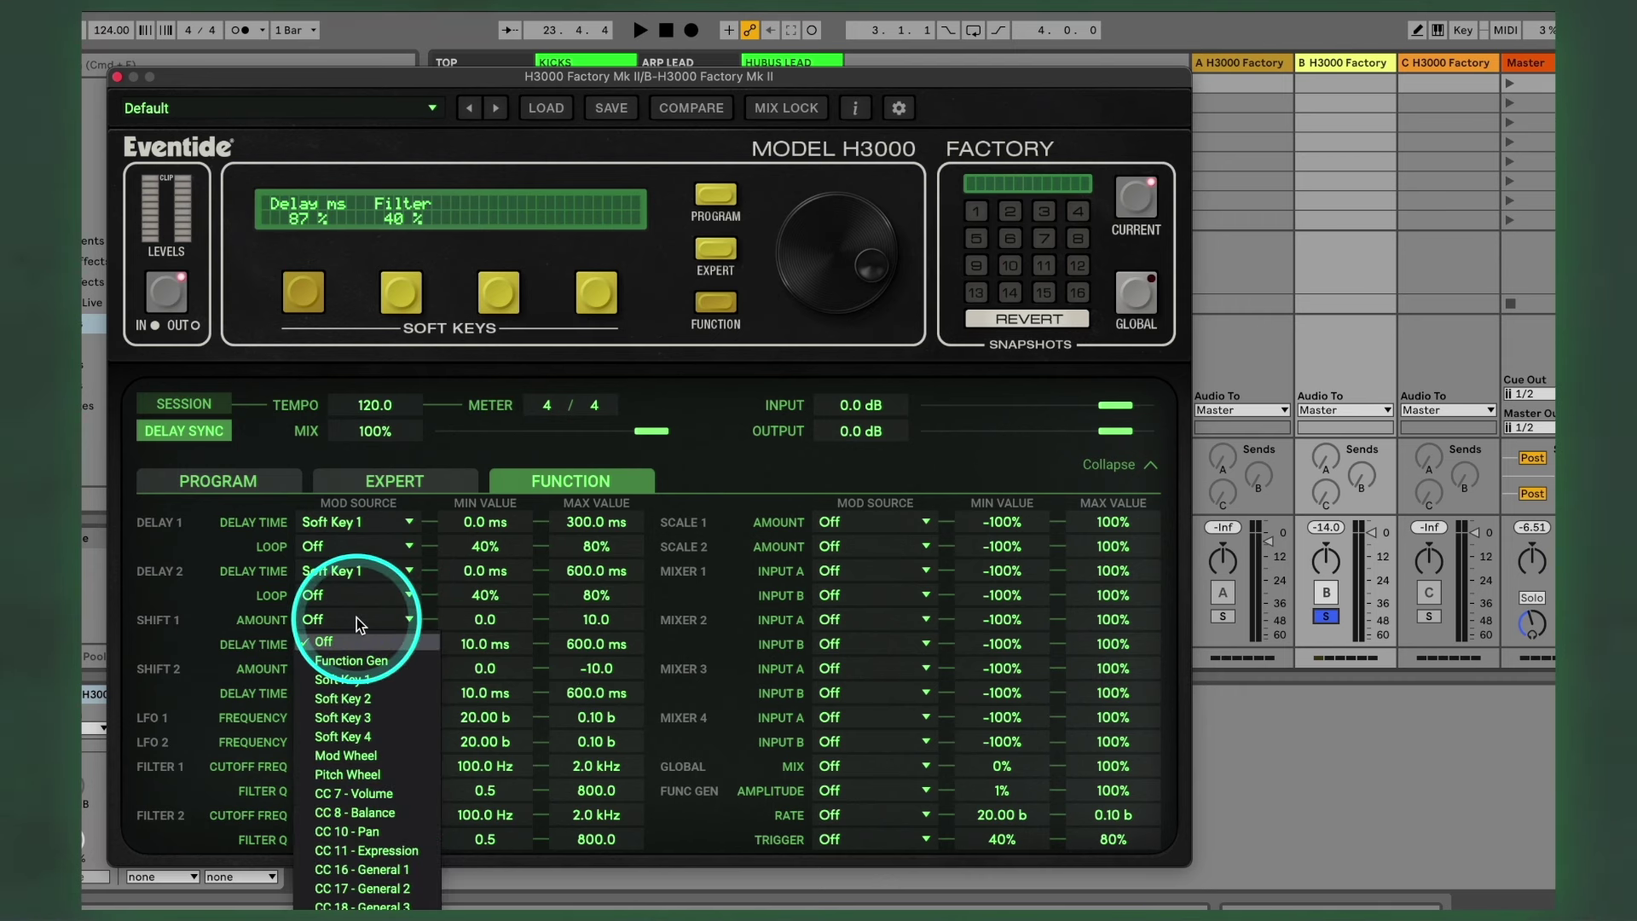
pyautogui.click(344, 678)
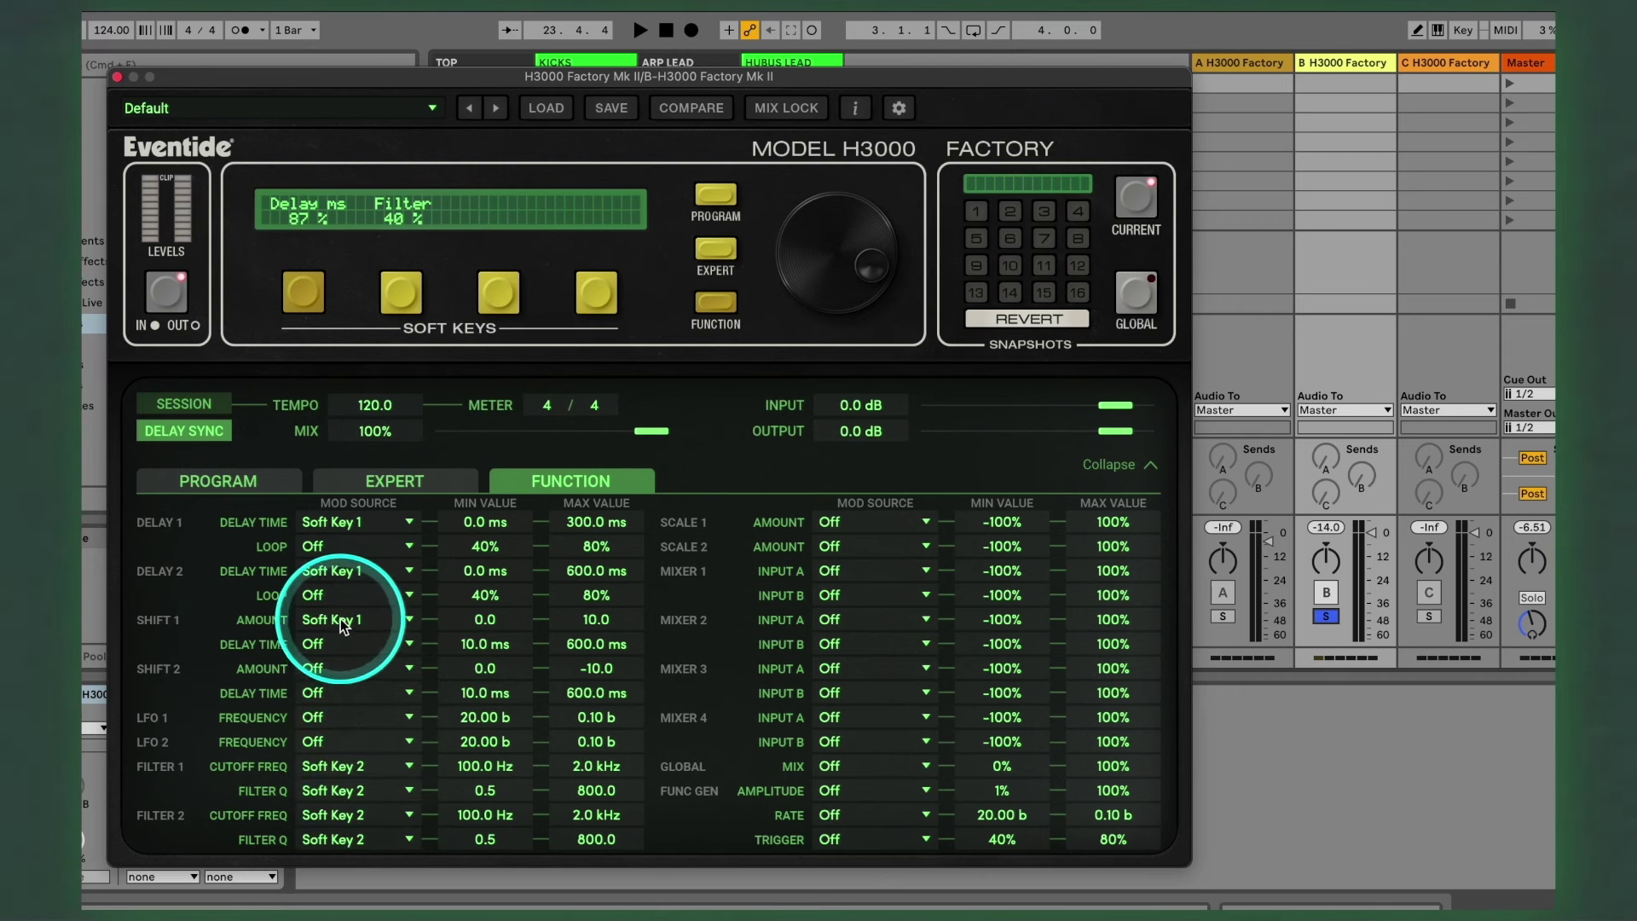
pyautogui.click(314, 669)
pyautogui.click(367, 404)
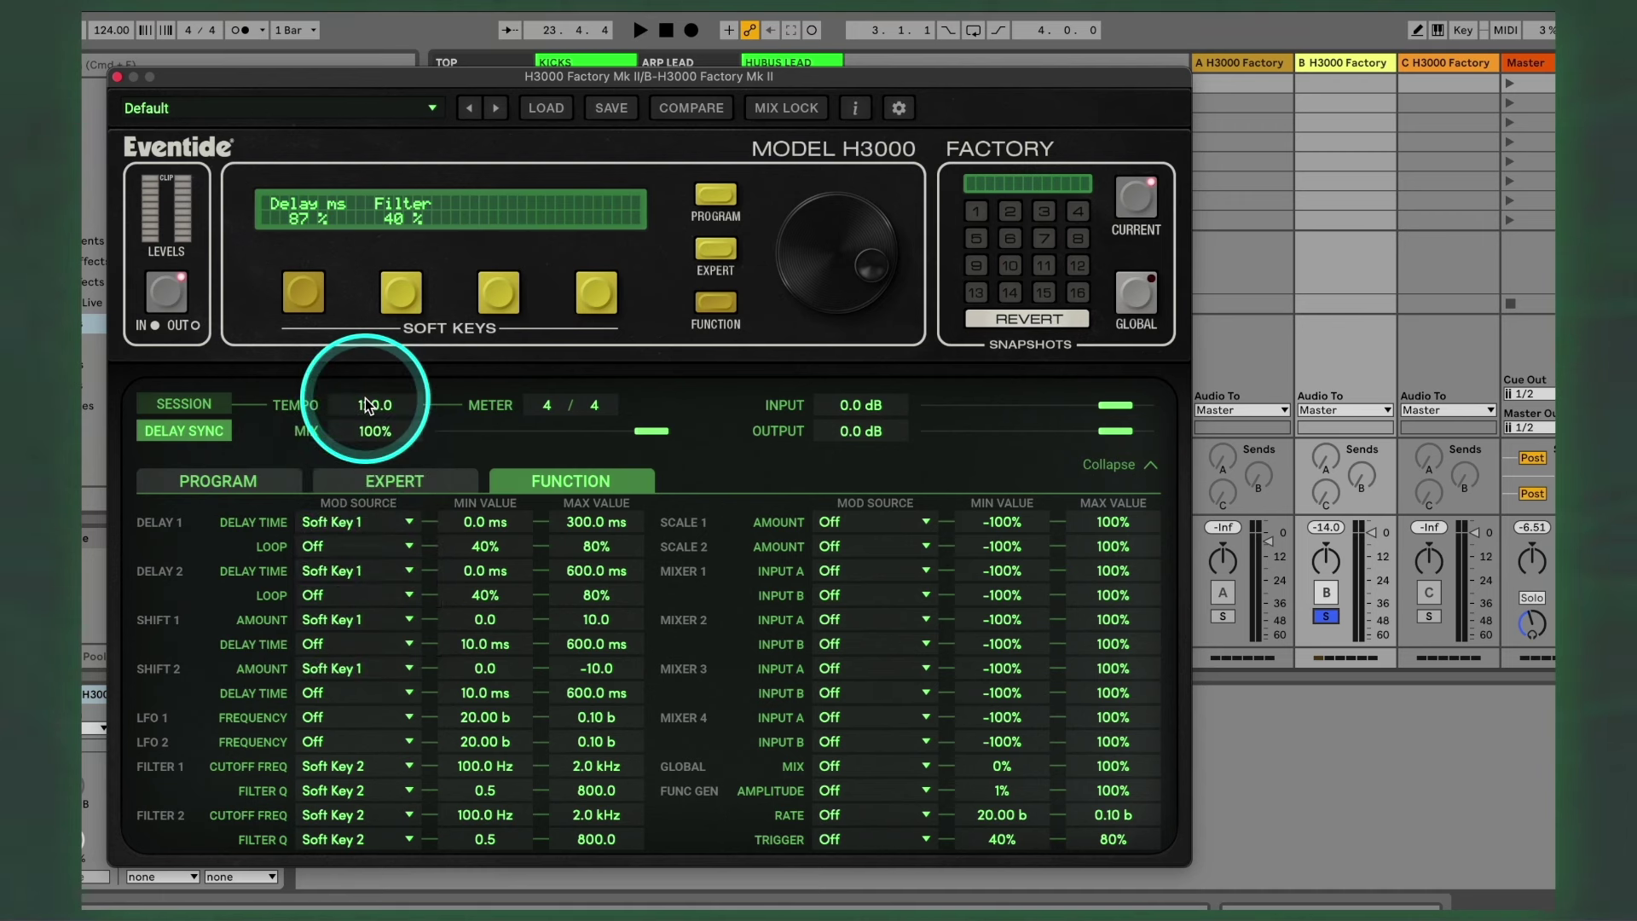
# Step: Assign Soft Key 3 as the modulation source for the Shift 1 and Shift 2 delay times
pyautogui.click(341, 646)
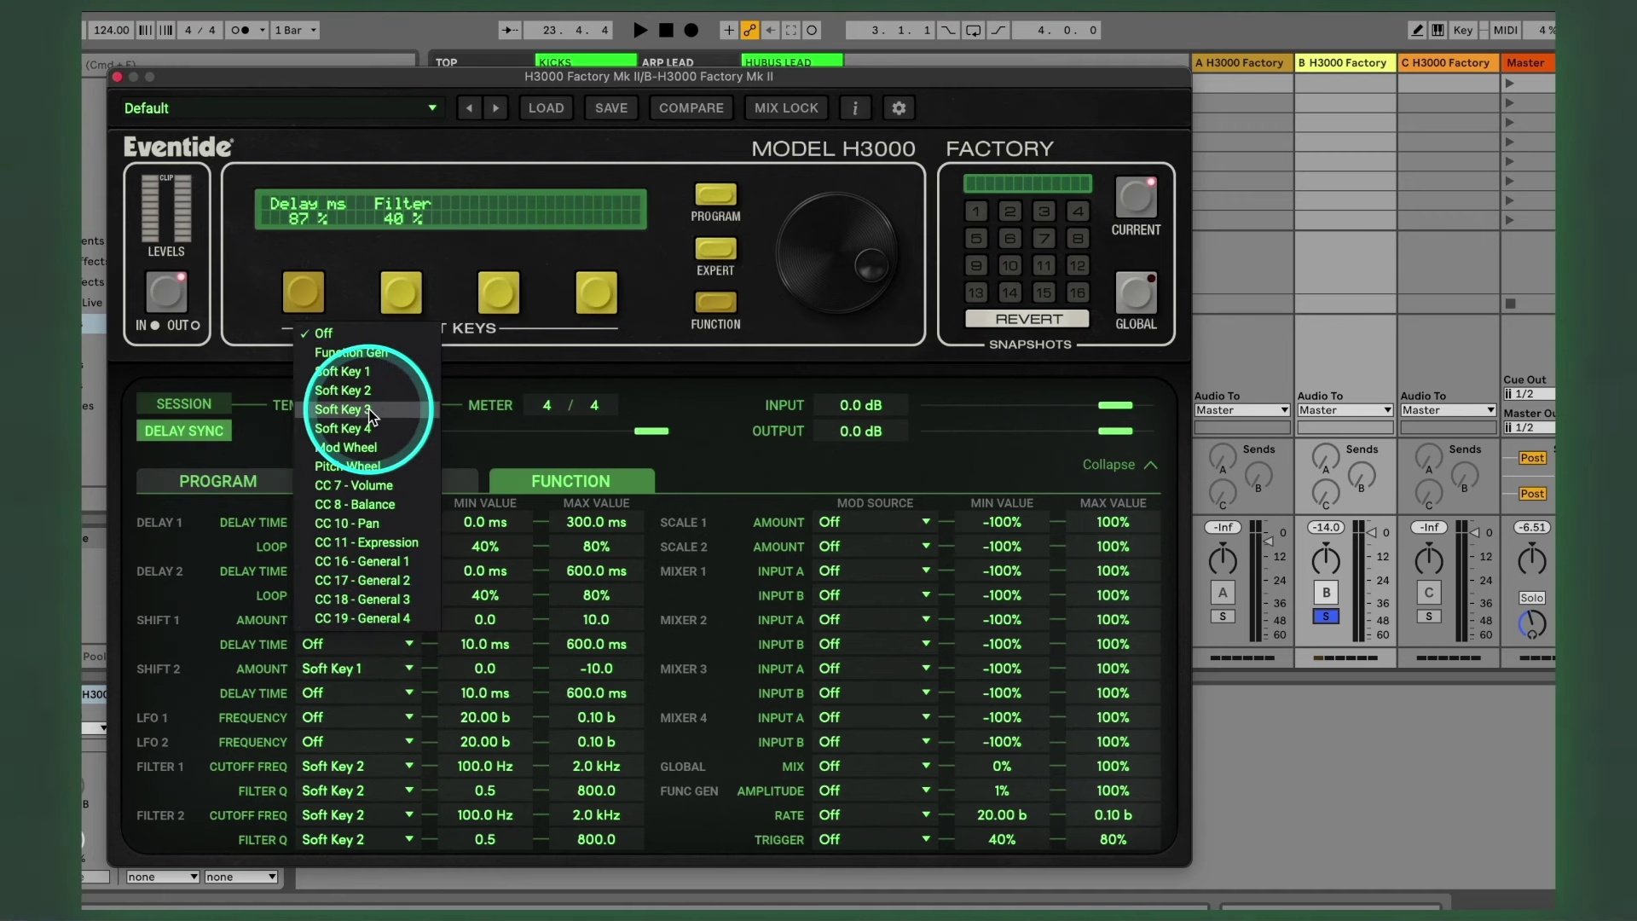
pyautogui.click(345, 409)
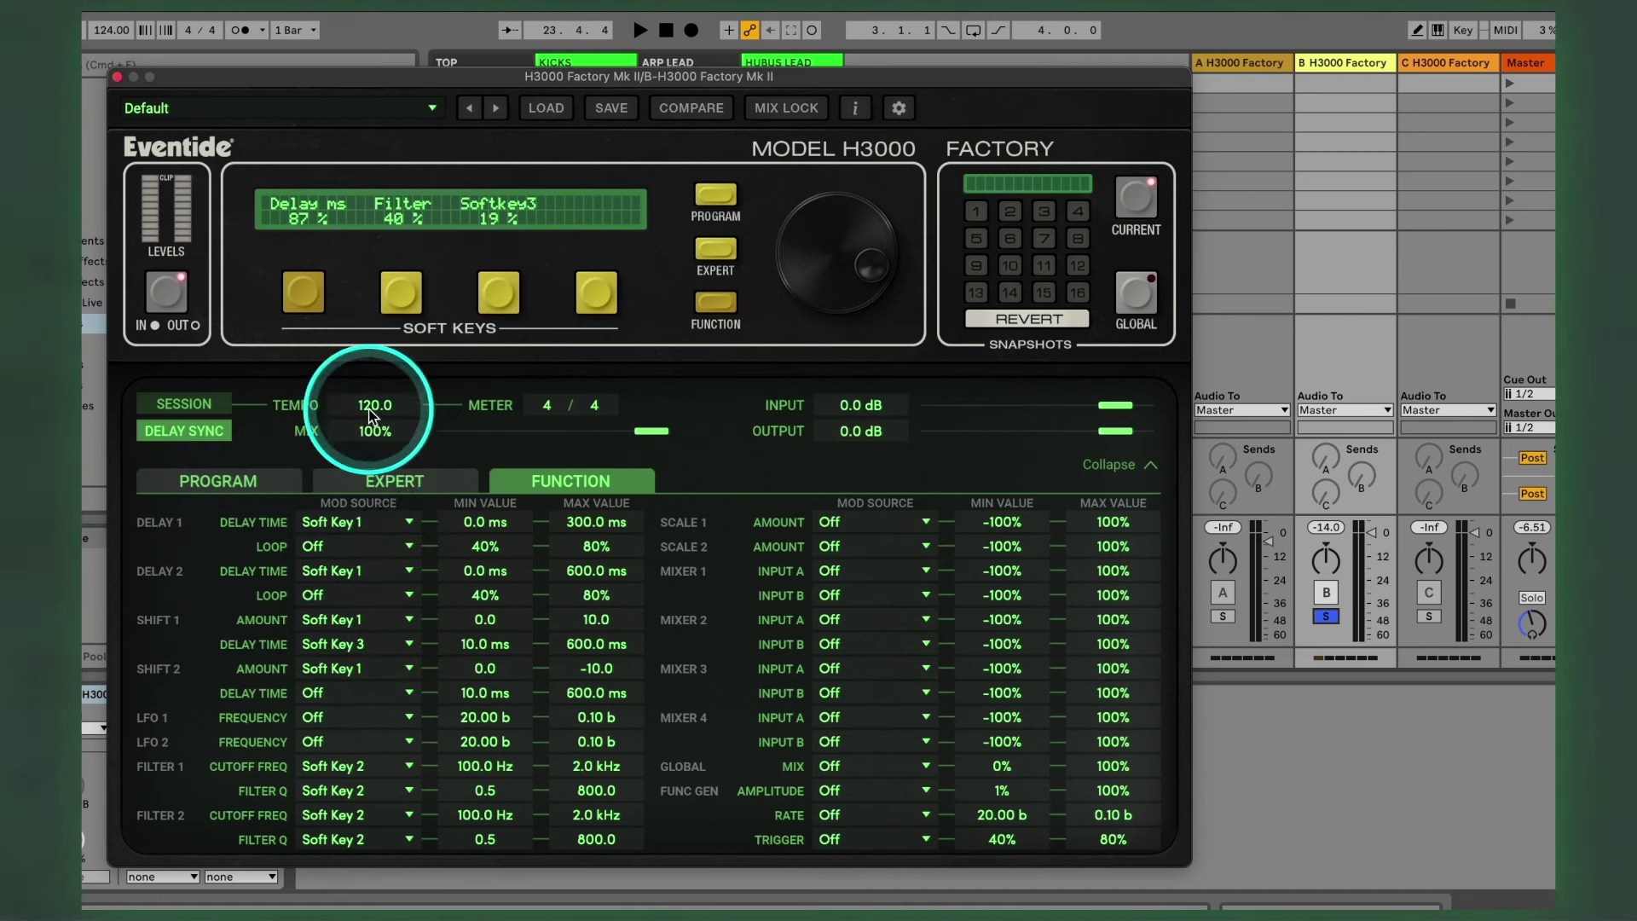
pyautogui.click(351, 689)
pyautogui.click(371, 458)
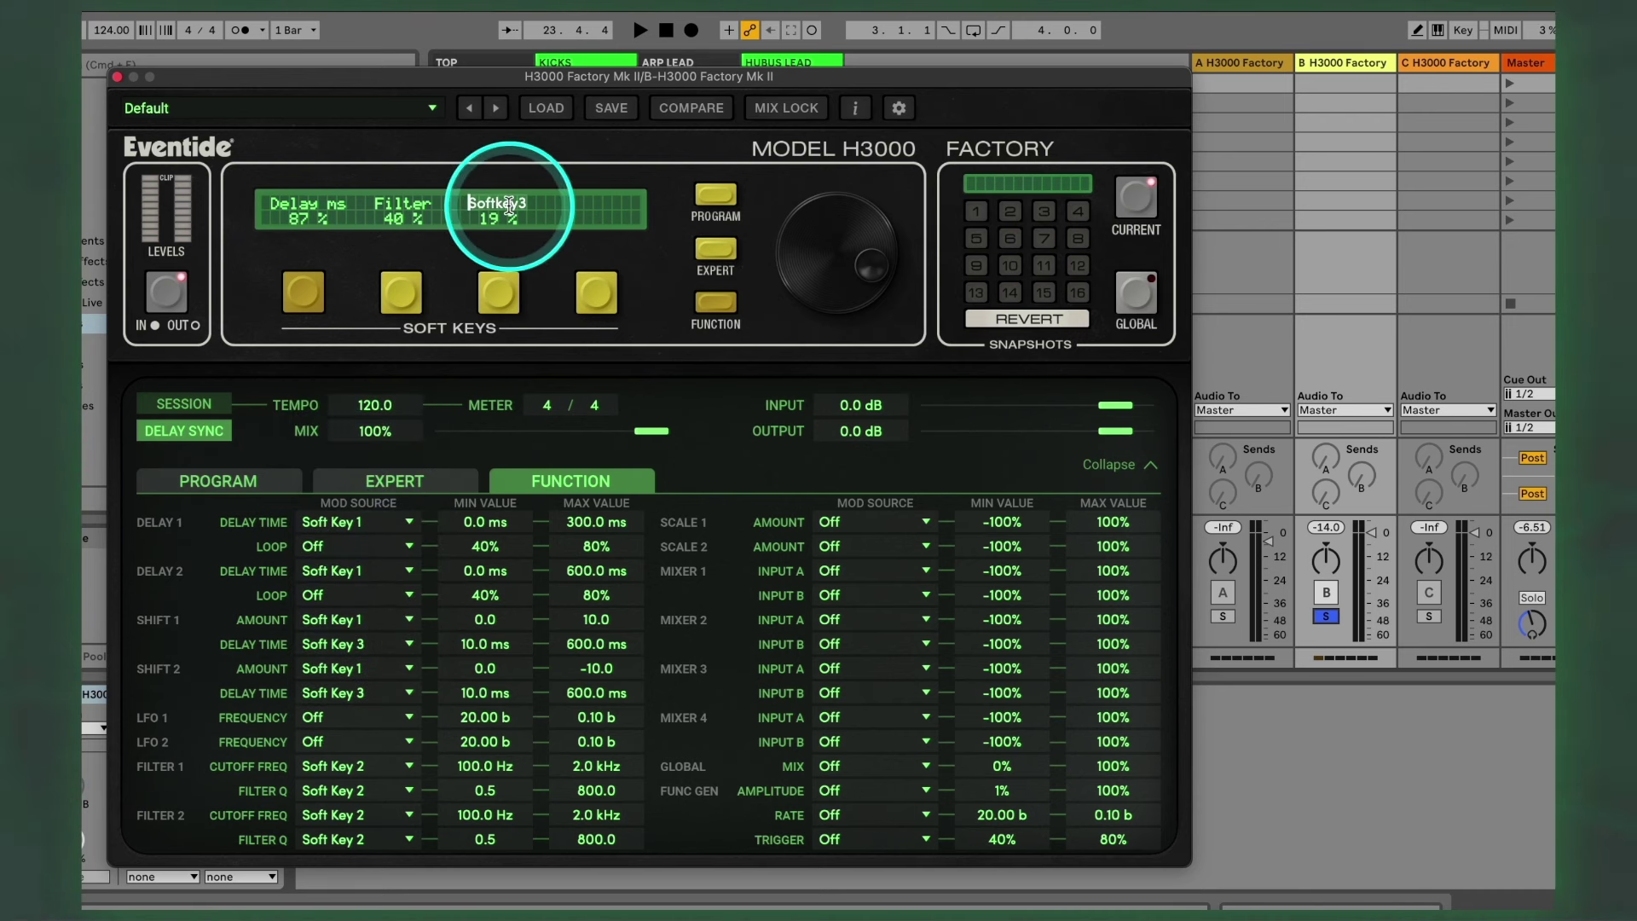
# Step: Rename the third soft key as Shift Dl
pyautogui.write('Sh')
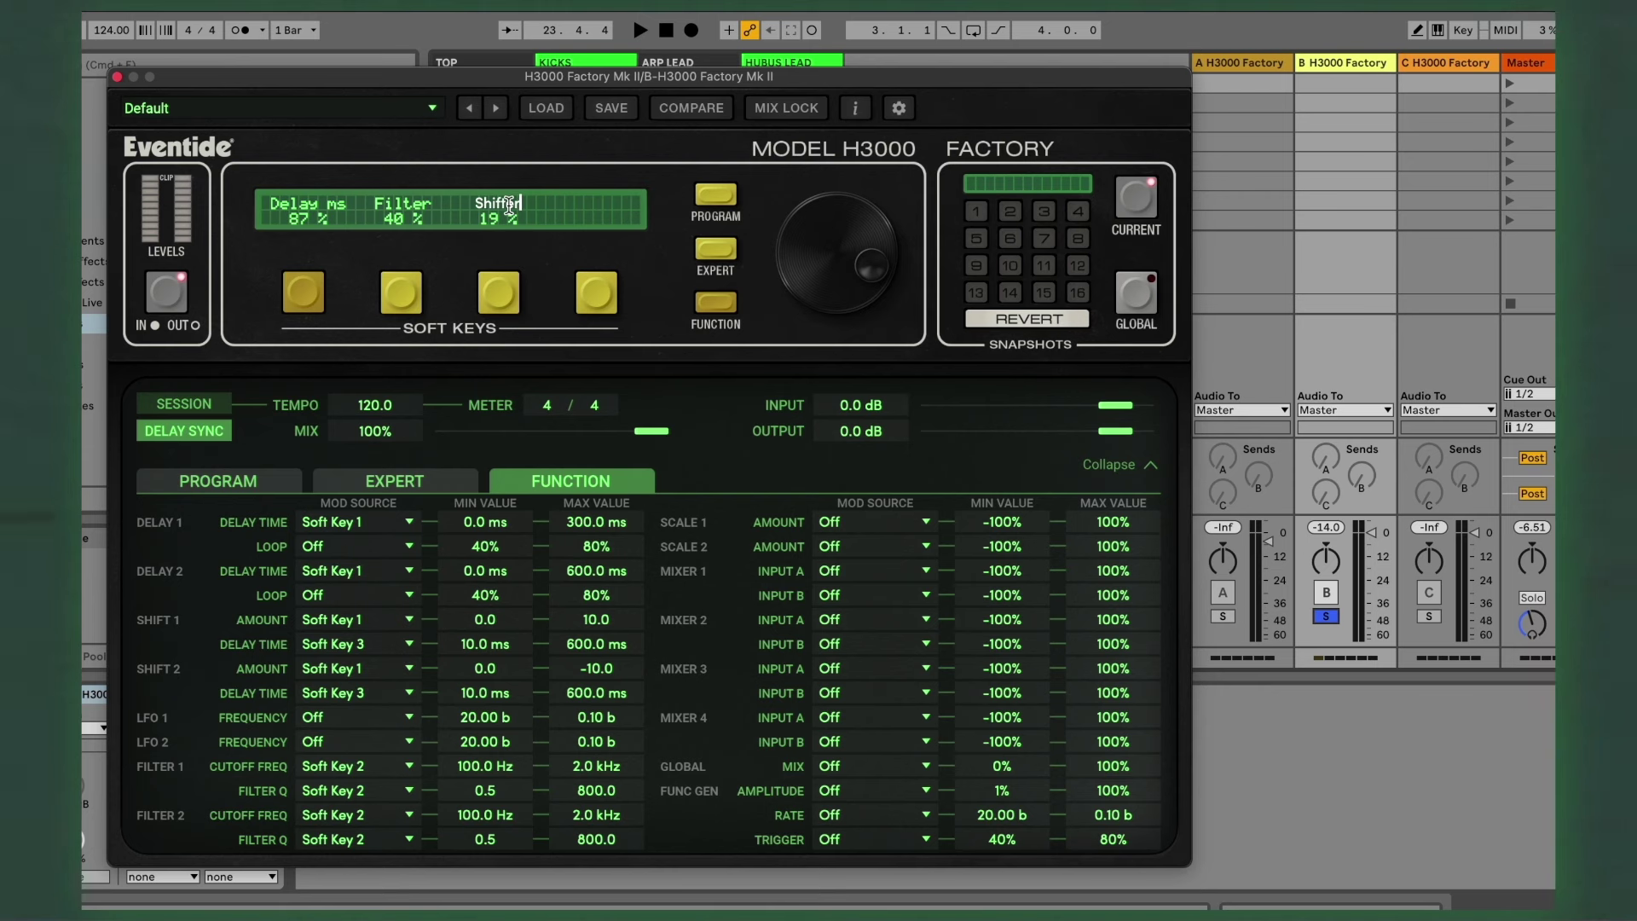
pyautogui.write('i')
pyautogui.click(457, 289)
pyautogui.write('ft Dl')
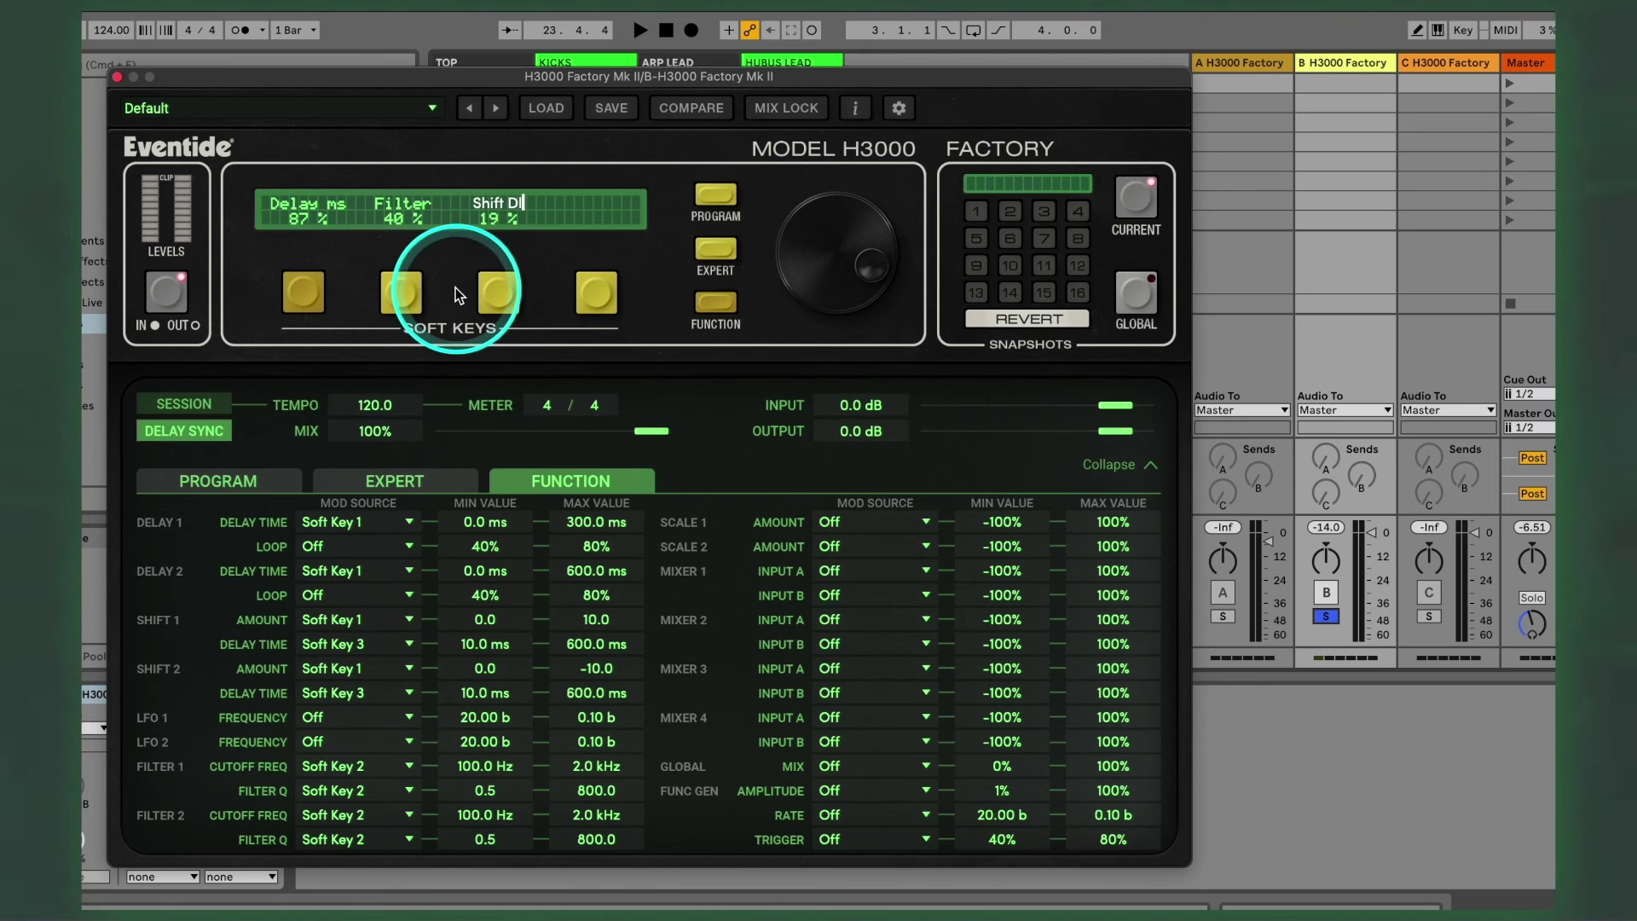
pyautogui.click(540, 273)
# Step: Start playback and raise the Shift Dl soft key to 59%
pyautogui.press('space')
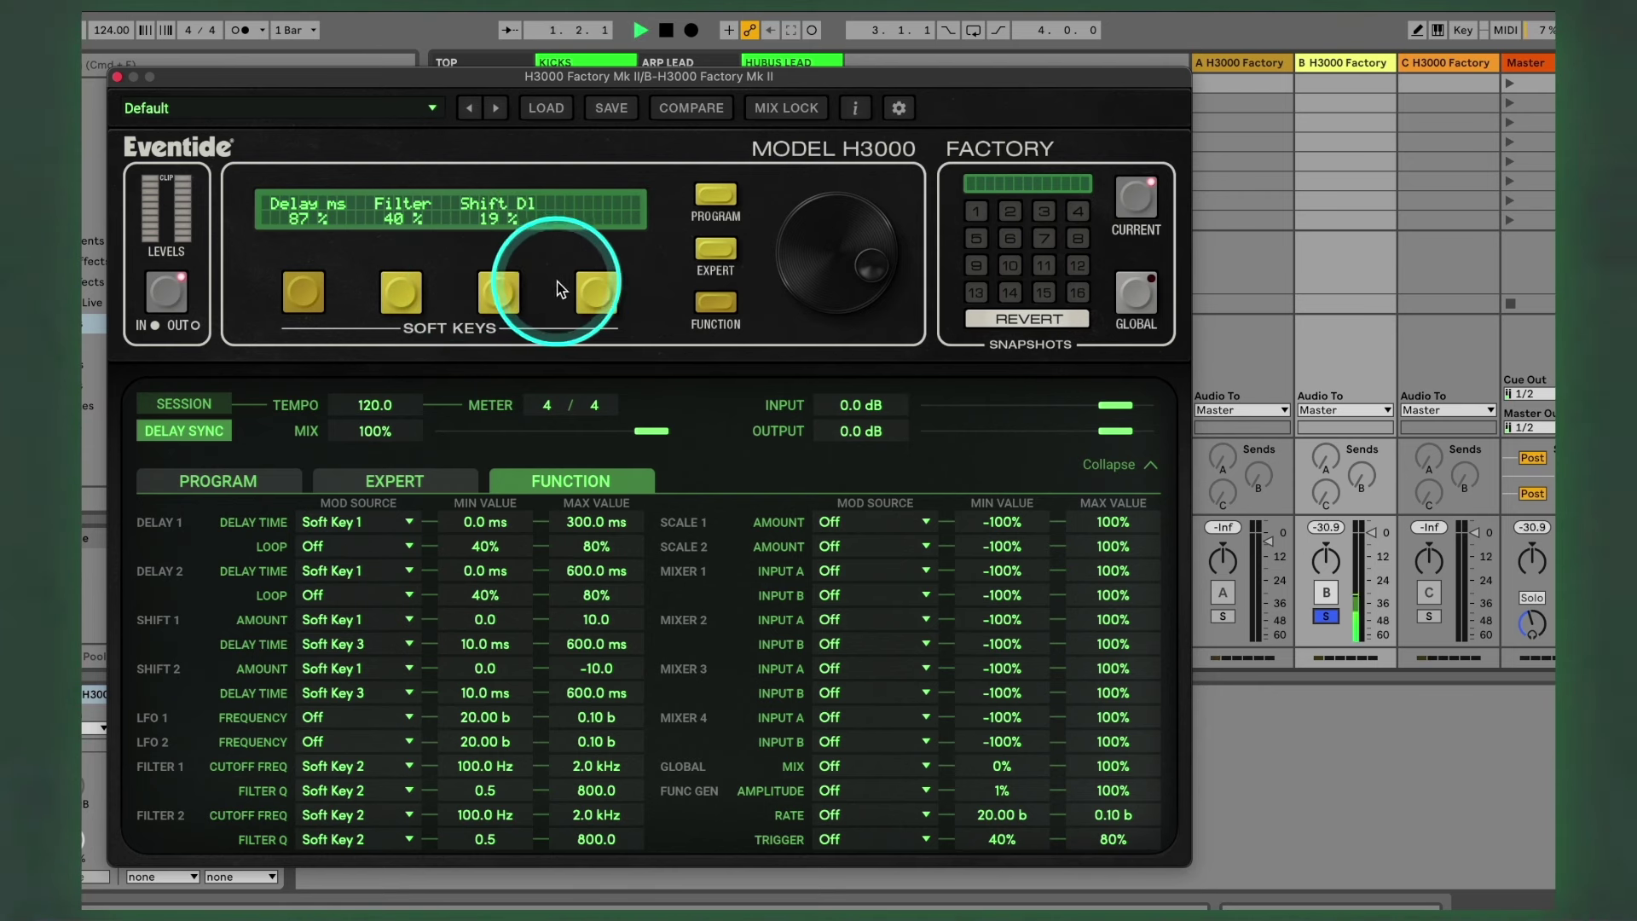
pyautogui.click(840, 431)
pyautogui.click(1364, 505)
pyautogui.click(497, 293)
pyautogui.moveTo(834, 252)
pyautogui.mouseDown()
pyautogui.moveTo(844, 53)
pyautogui.moveTo(822, 273)
pyautogui.mouseUp()
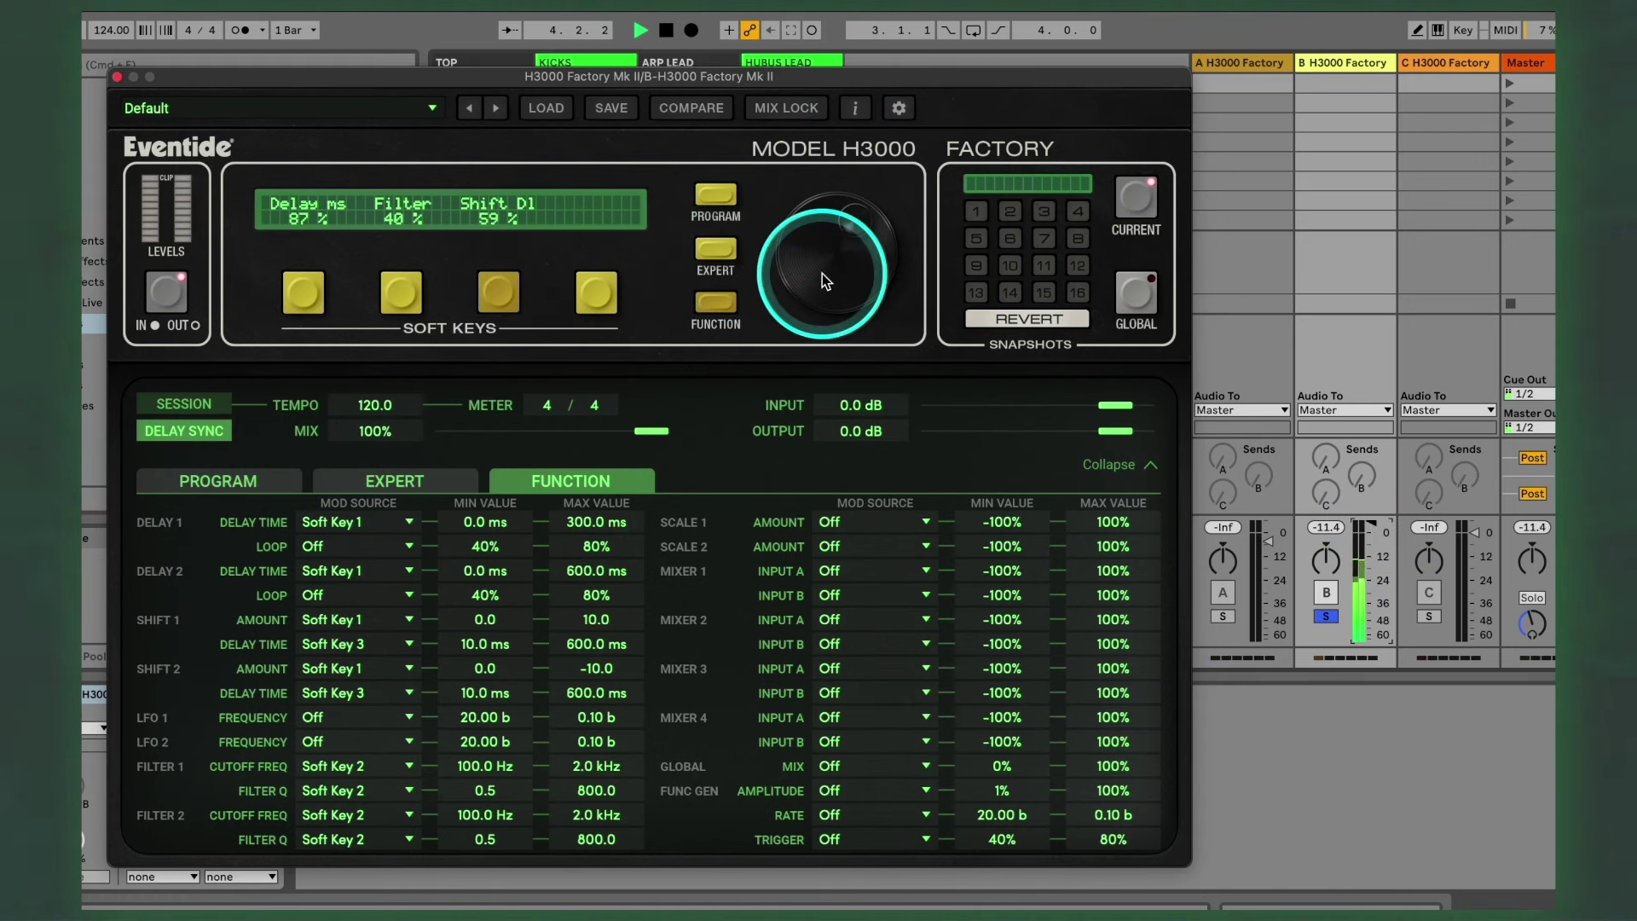
# Step: Show the expert parameters and lower the Shift Dl soft key to 48%
pyautogui.click(444, 415)
pyautogui.click(379, 479)
pyautogui.click(817, 272)
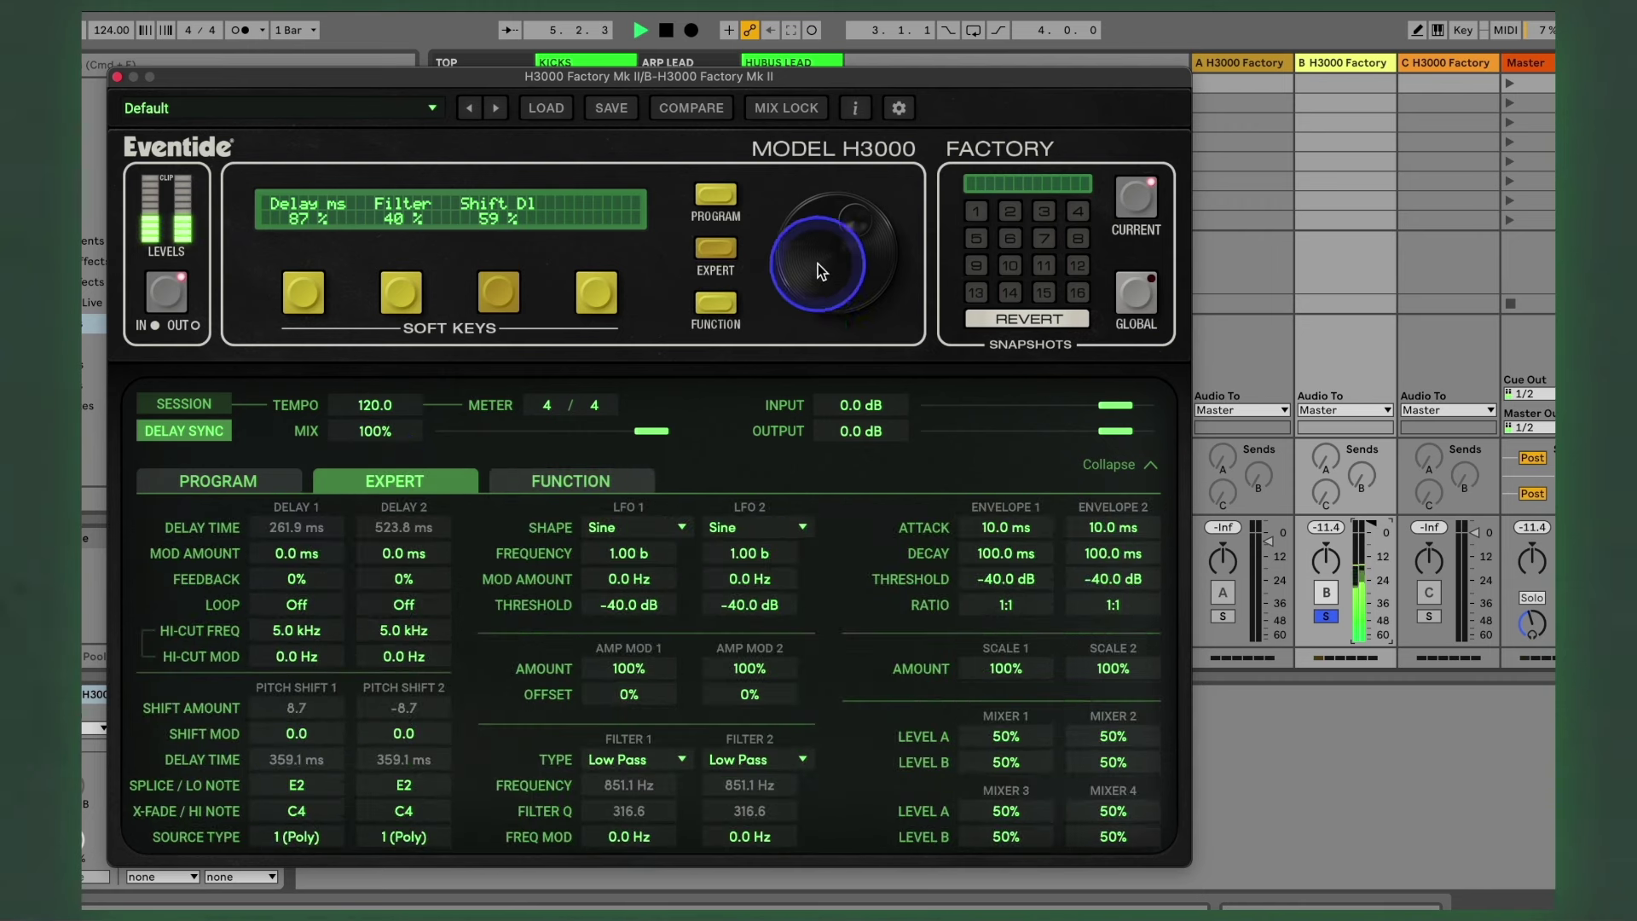
pyautogui.moveTo(816, 334); pyautogui.dragTo(813, 353)
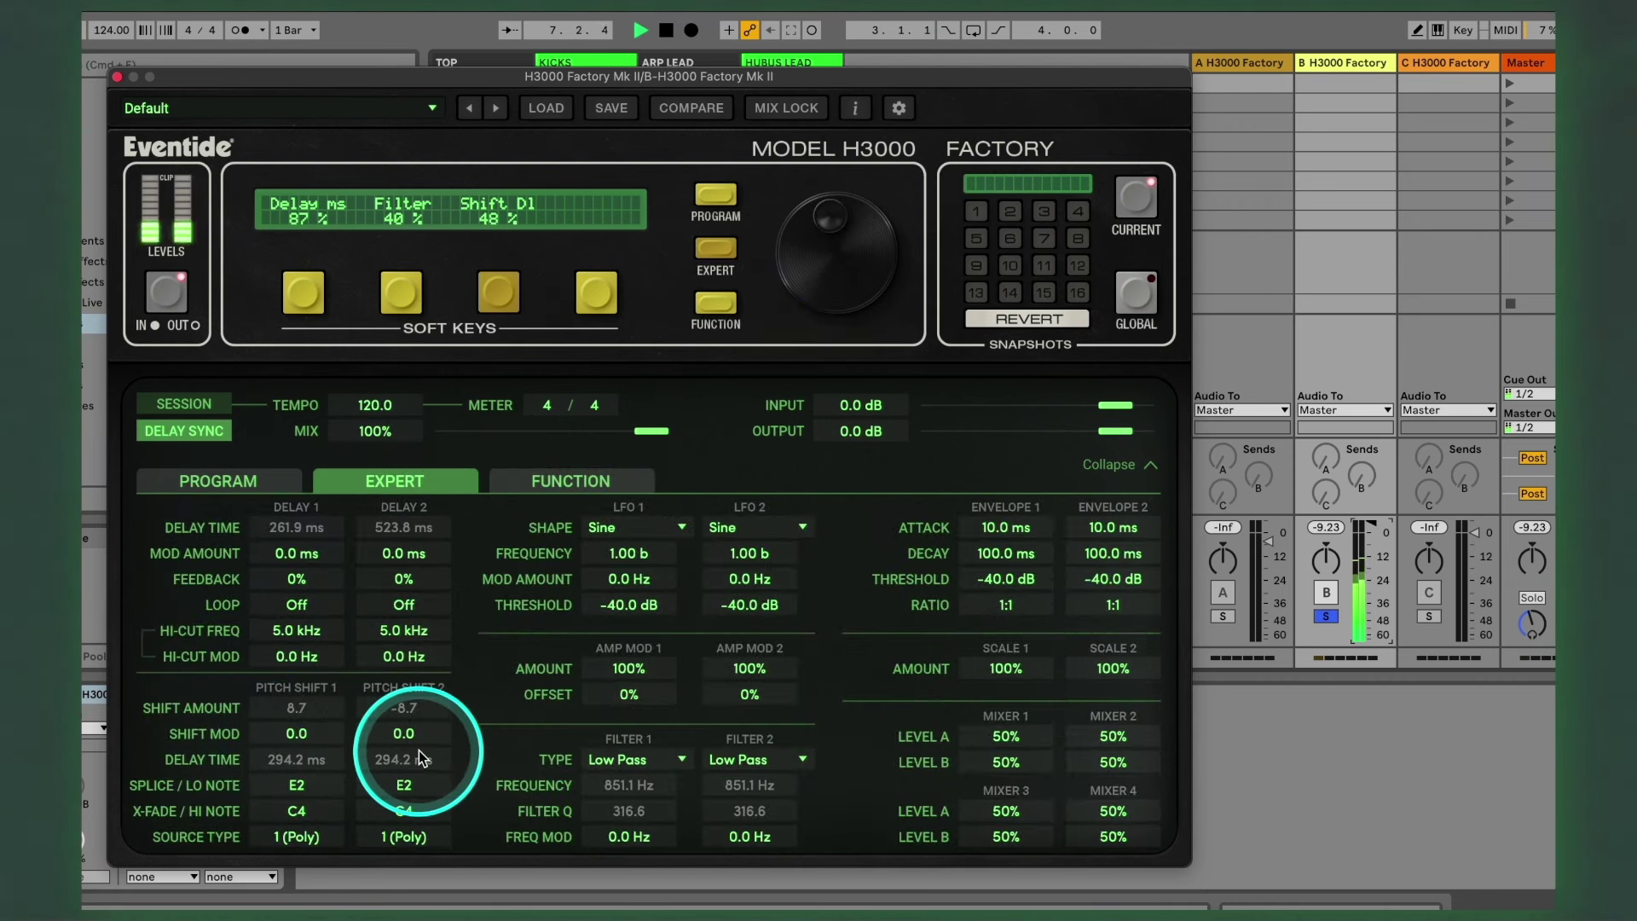
# Step: Set the soft keys to 100% for Filter, 55% for Delay ms and 55% for Shift Dl
pyautogui.click(400, 293)
pyautogui.moveTo(836, 256); pyautogui.dragTo(909, 42)
pyautogui.click(303, 292)
pyautogui.moveTo(809, 255); pyautogui.dragTo(866, 225)
pyautogui.click(502, 290)
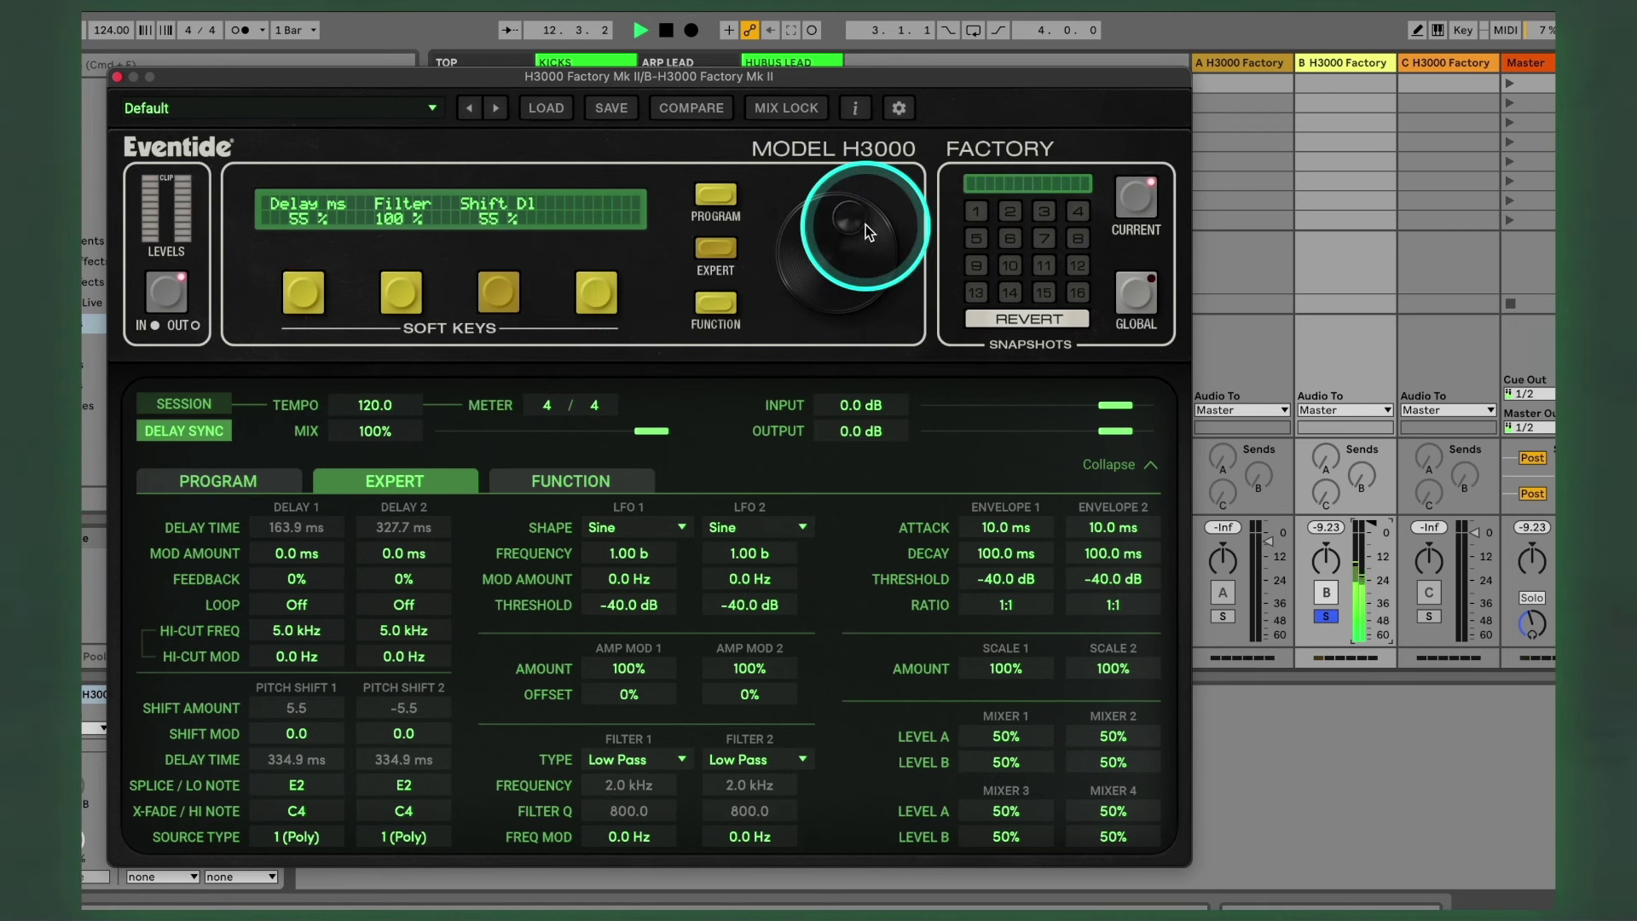
pyautogui.click(866, 225)
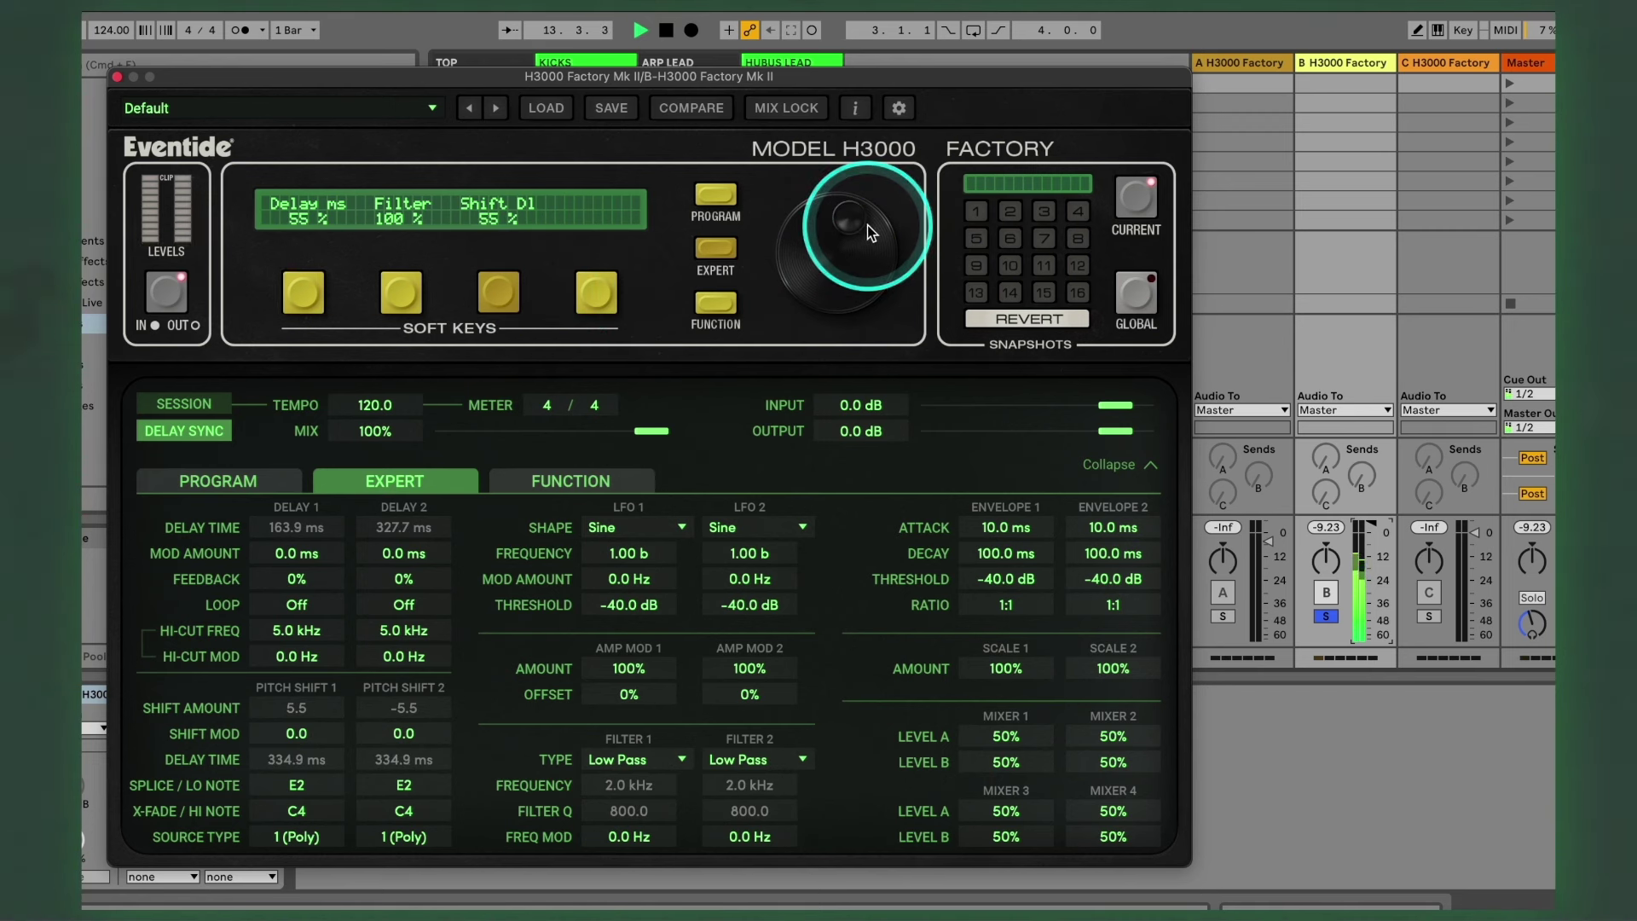
# Step: Close the plug-in window, solo the HUBUS LEAD track, raise its send B and turn its sends A and C down
pyautogui.click(117, 77)
pyautogui.click(679, 494)
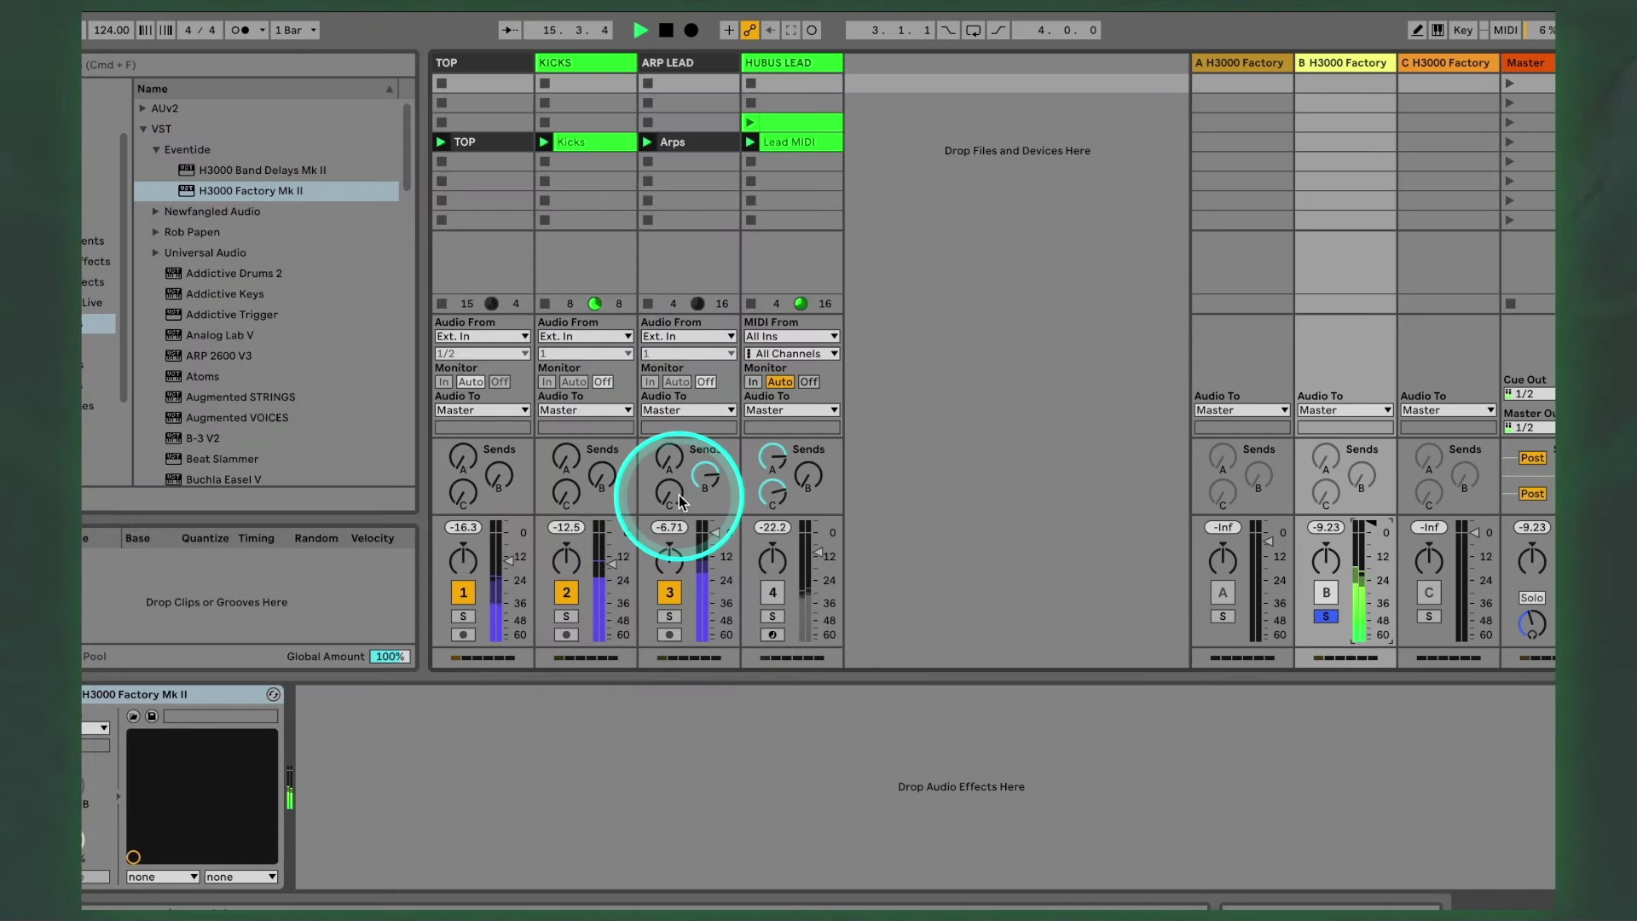
pyautogui.click(933, 386)
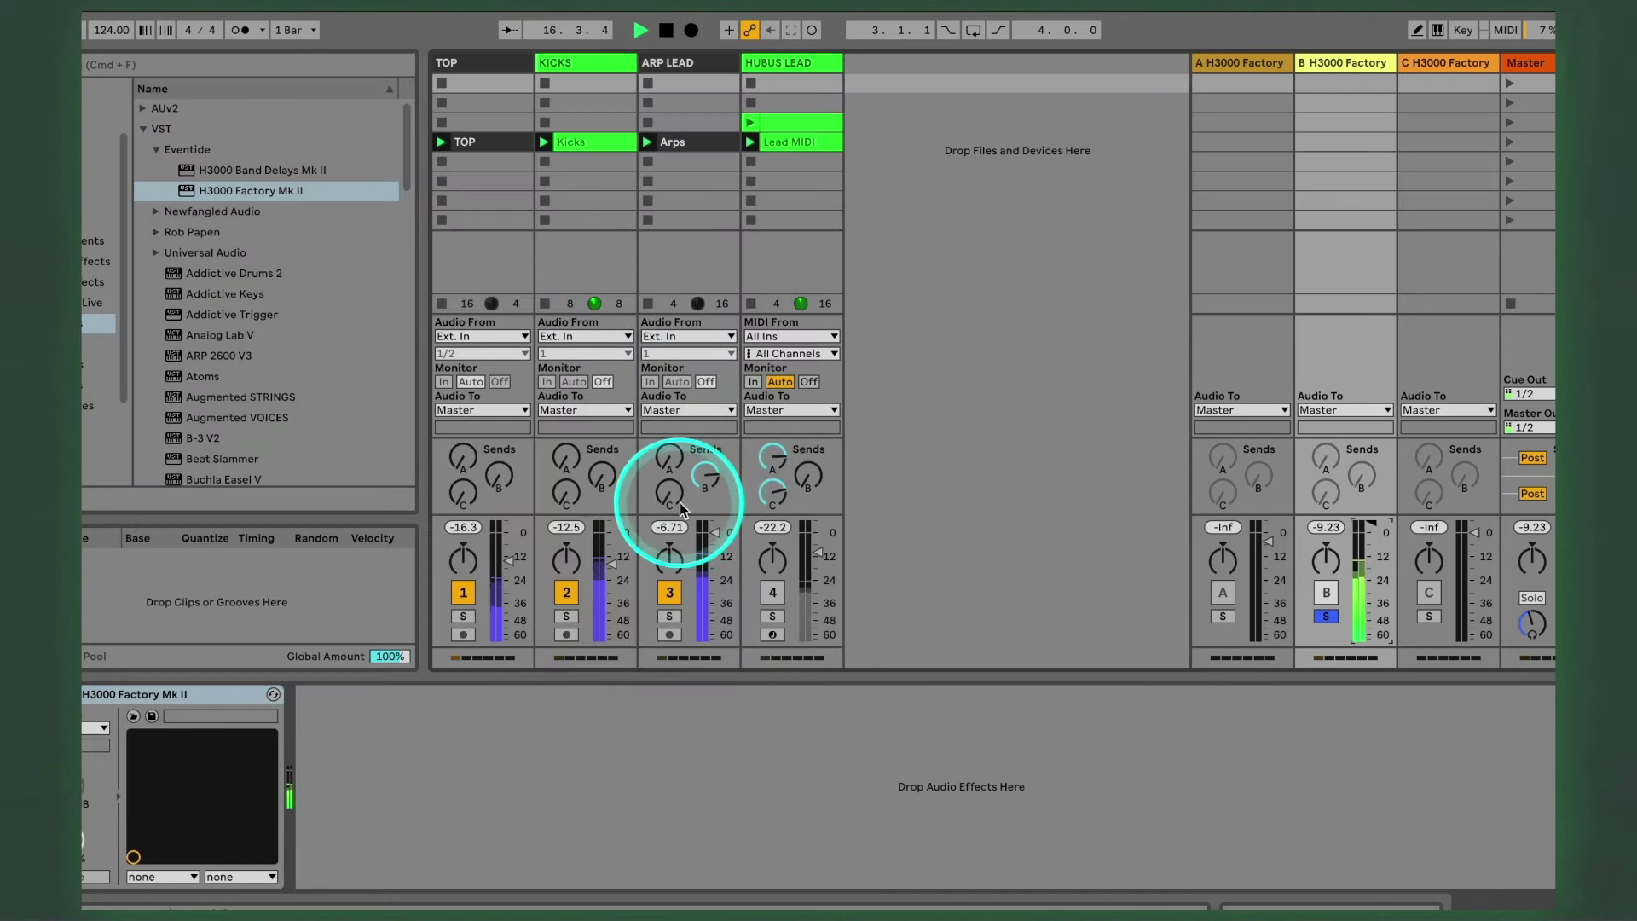
pyautogui.click(772, 615)
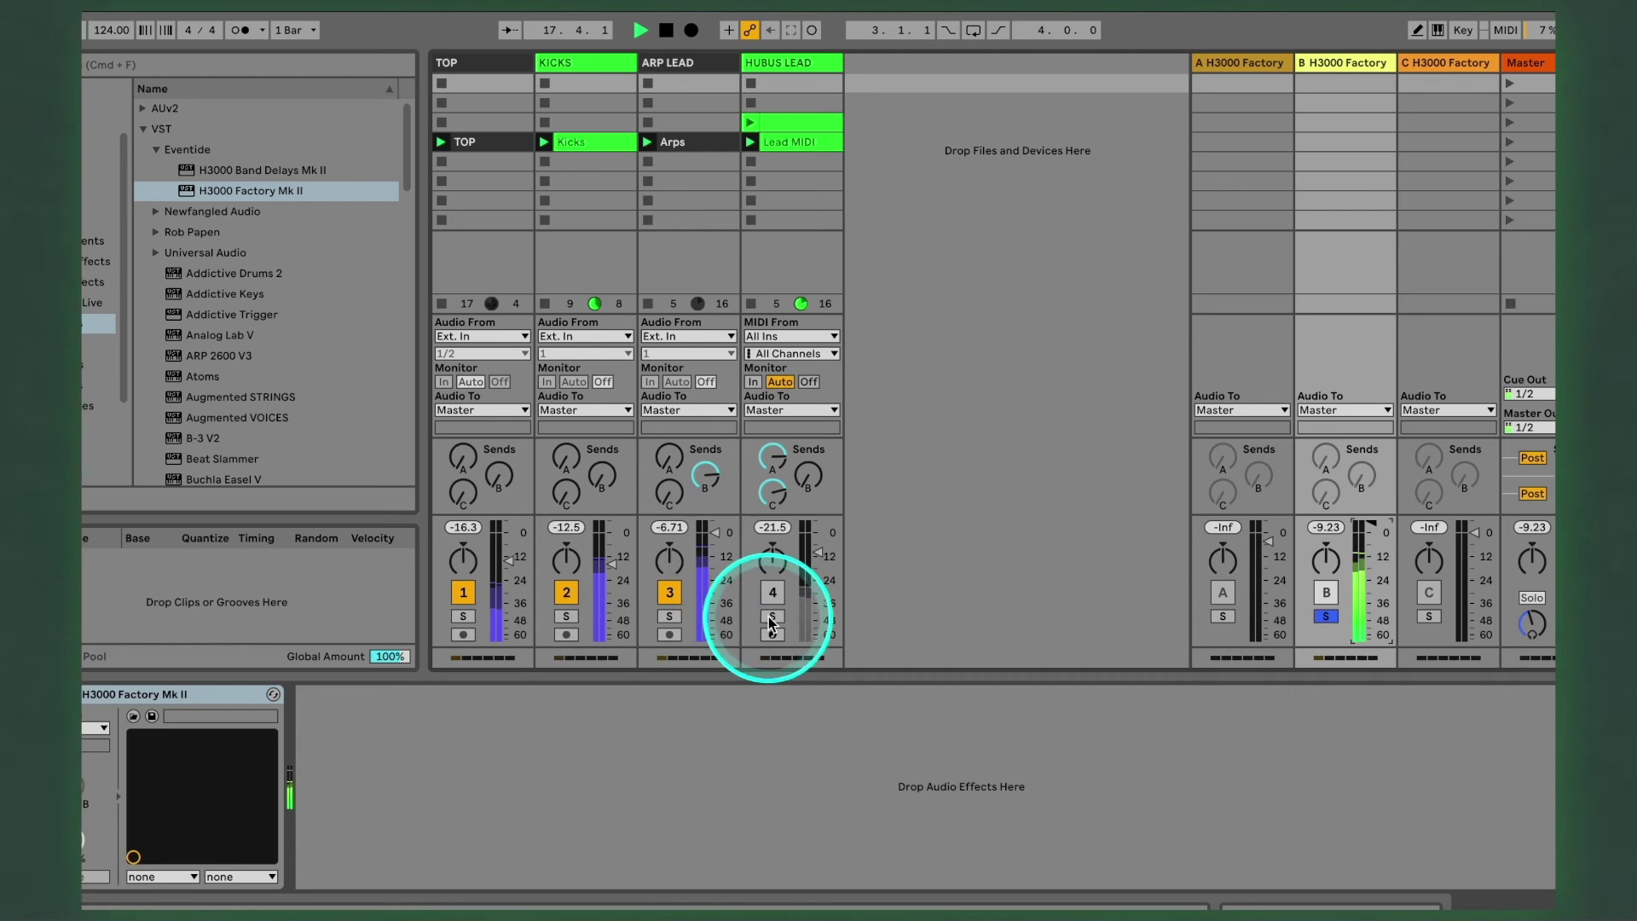
pyautogui.click(808, 474)
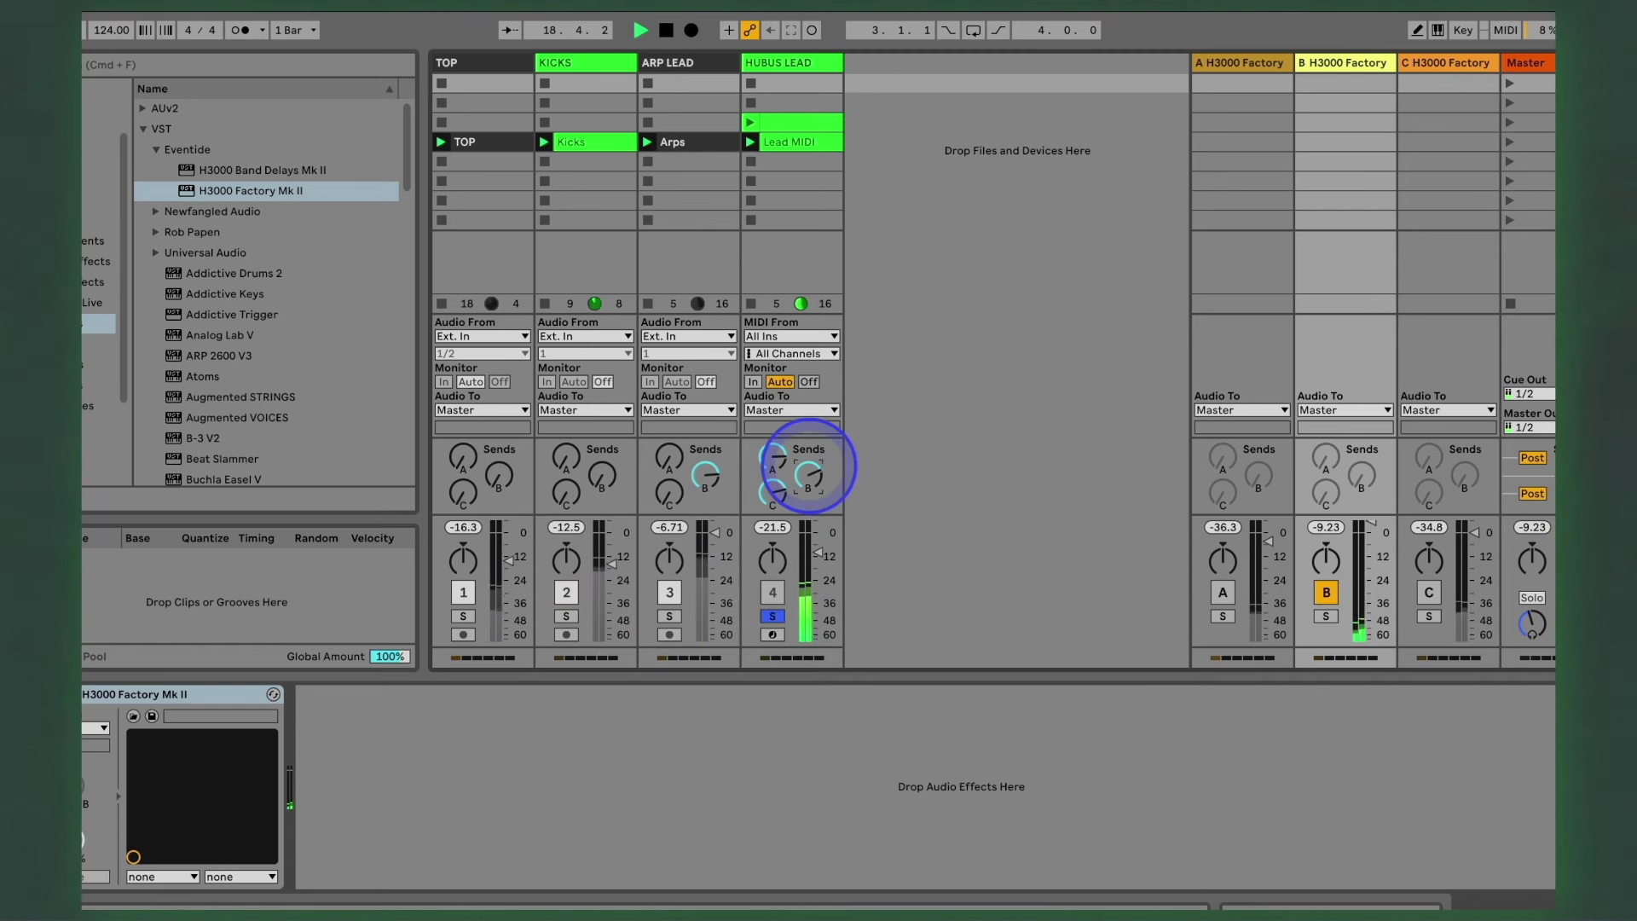
pyautogui.click(772, 492)
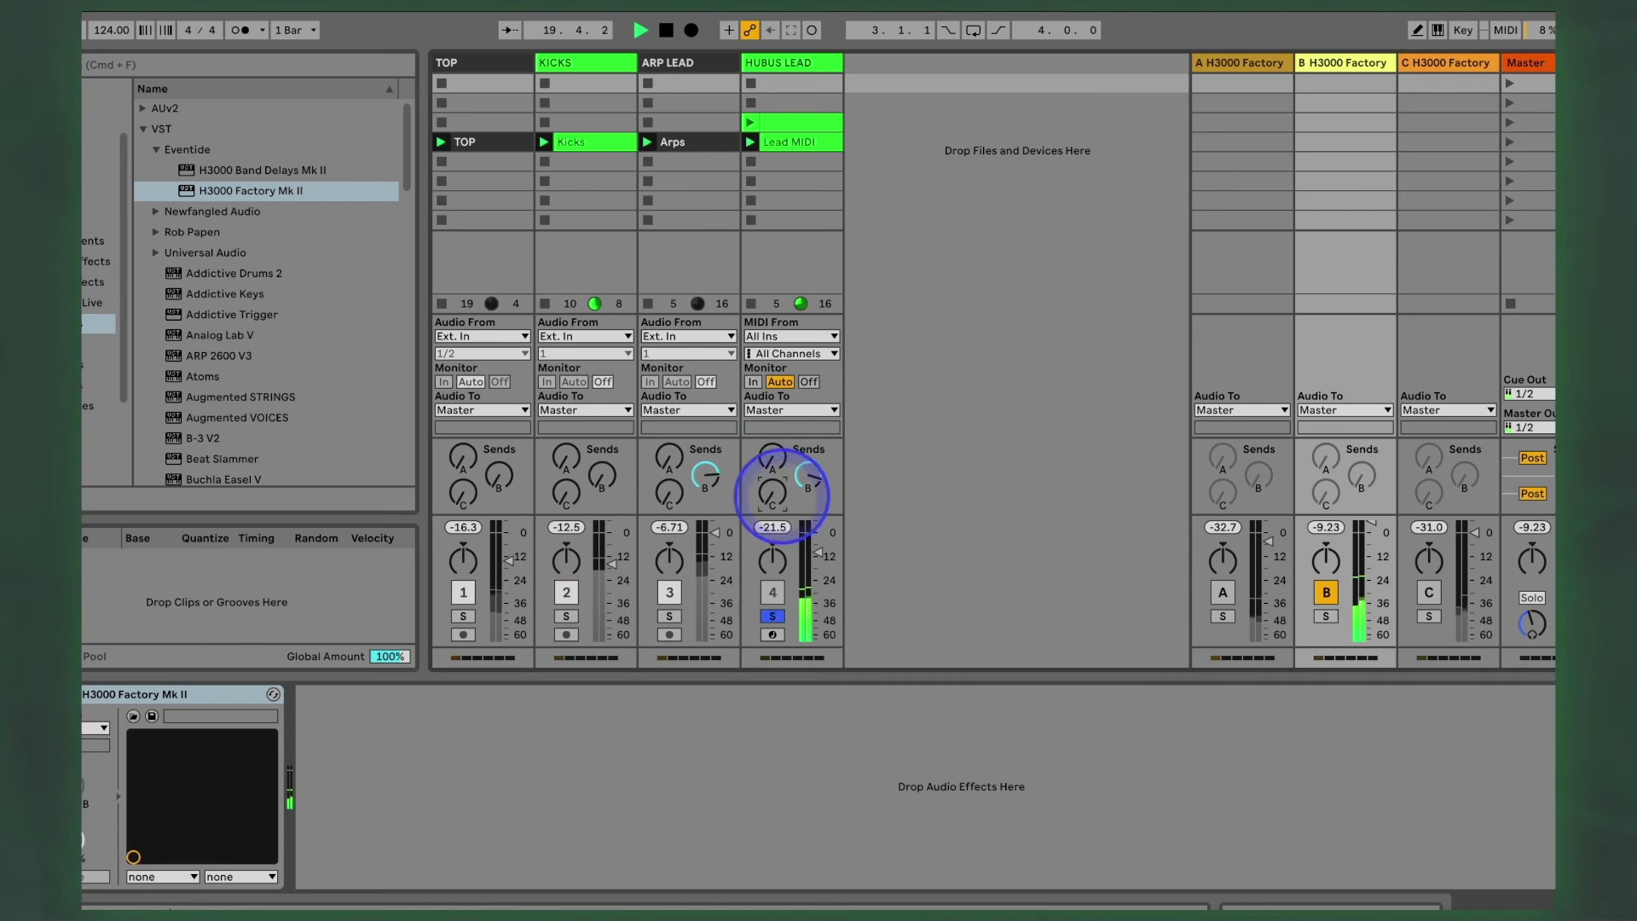
pyautogui.click(814, 480)
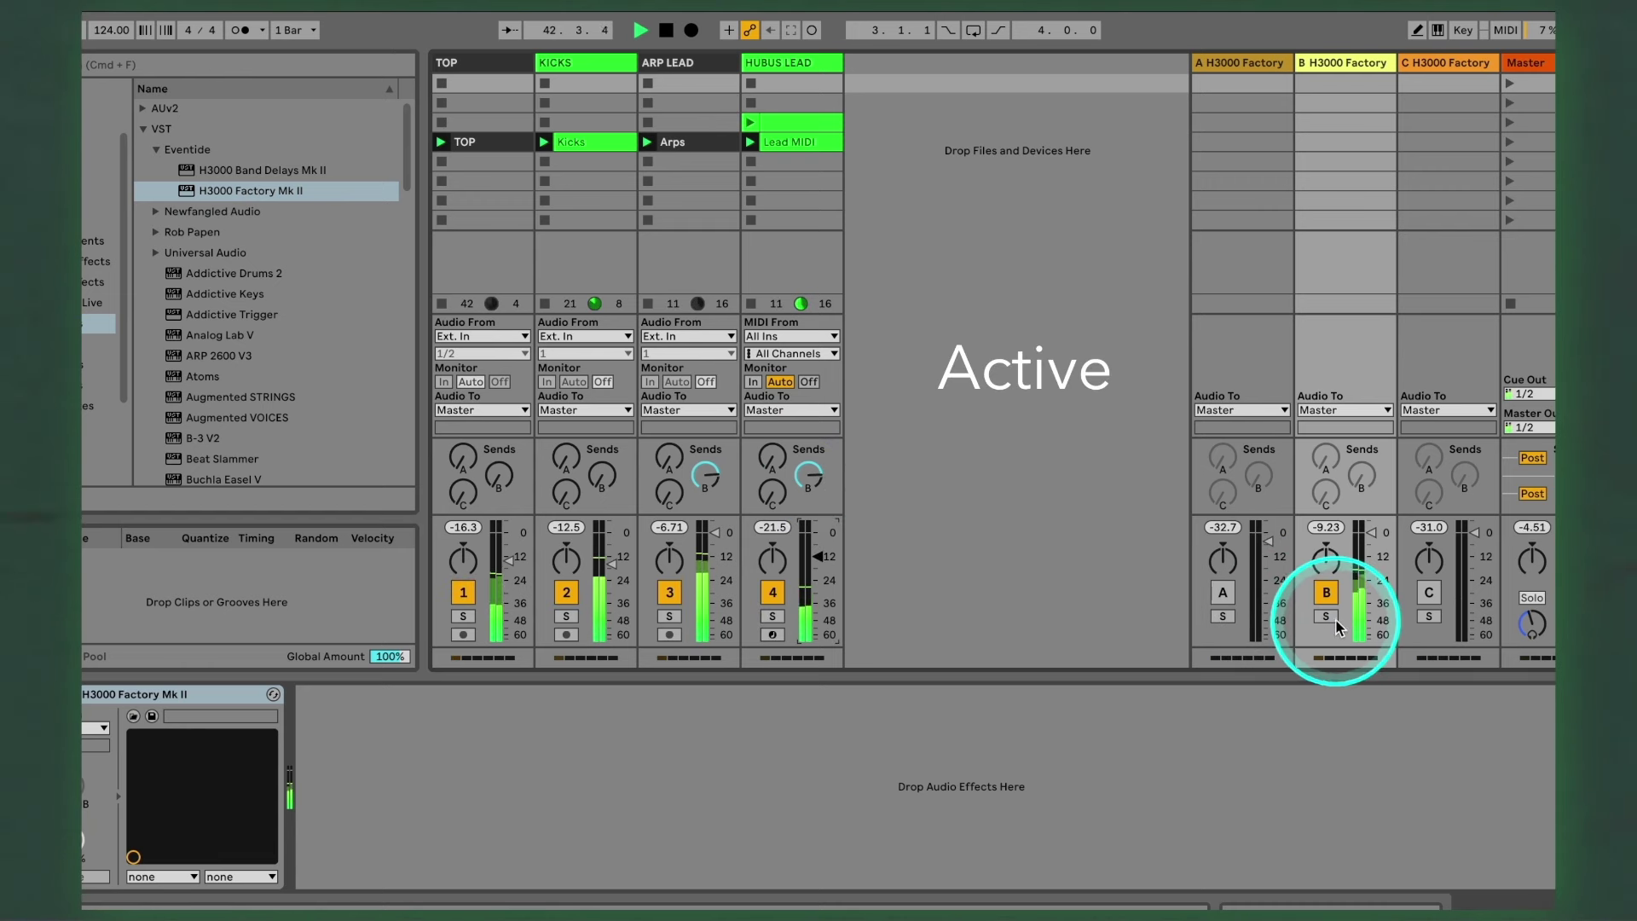
# Step: Compare the mix with return B bypassed and active during playback
pyautogui.click(1326, 592)
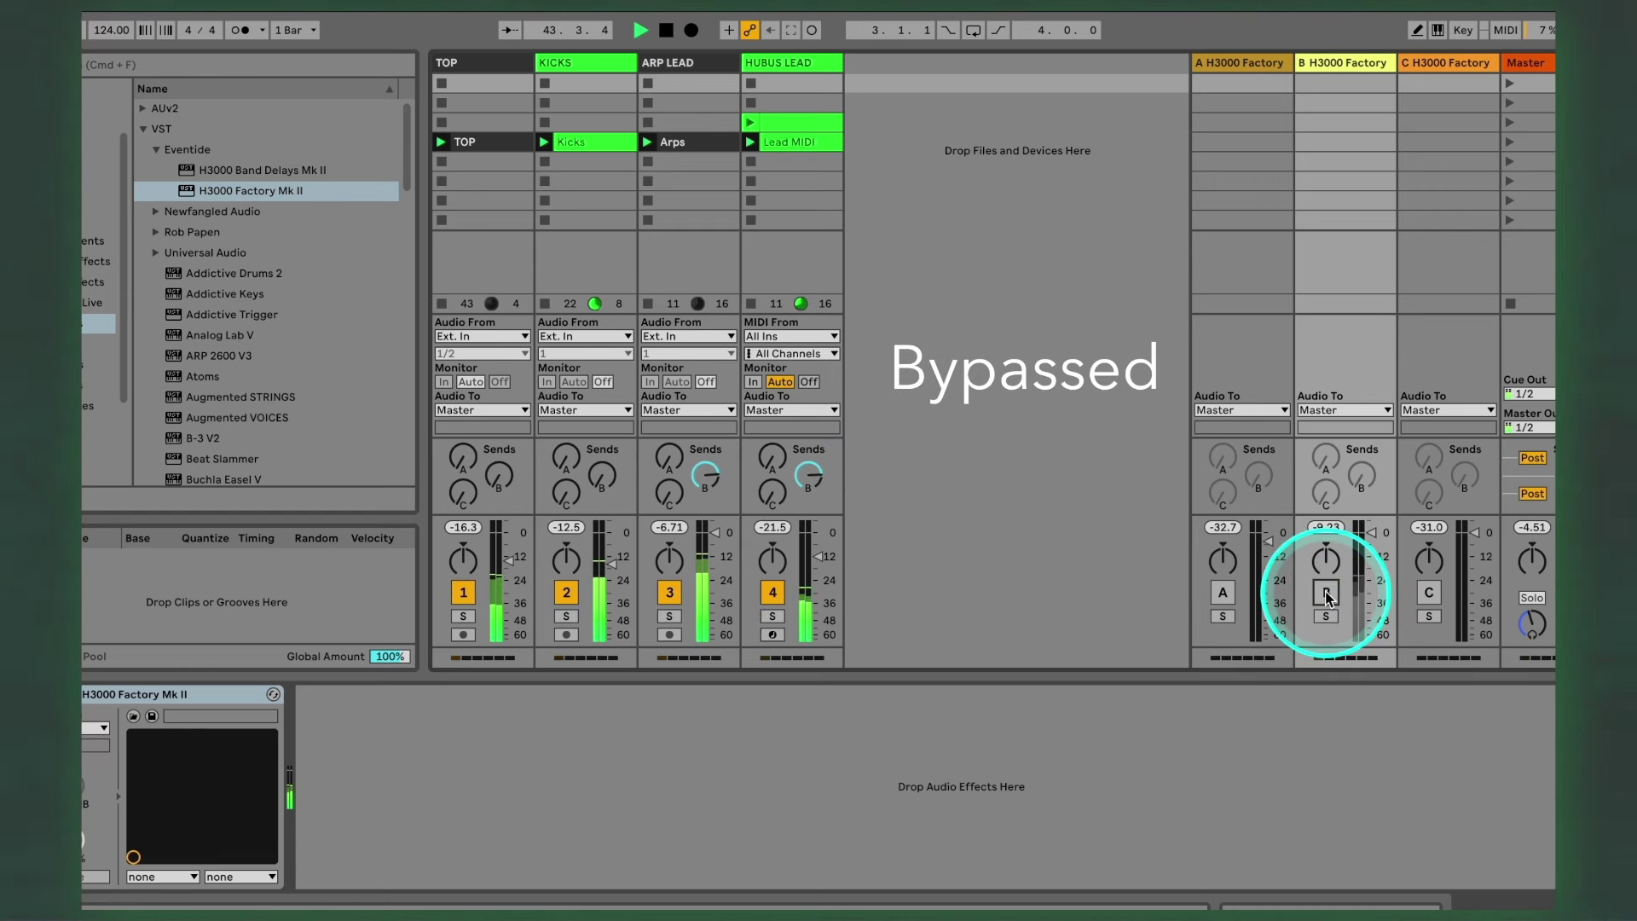
pyautogui.click(1325, 592)
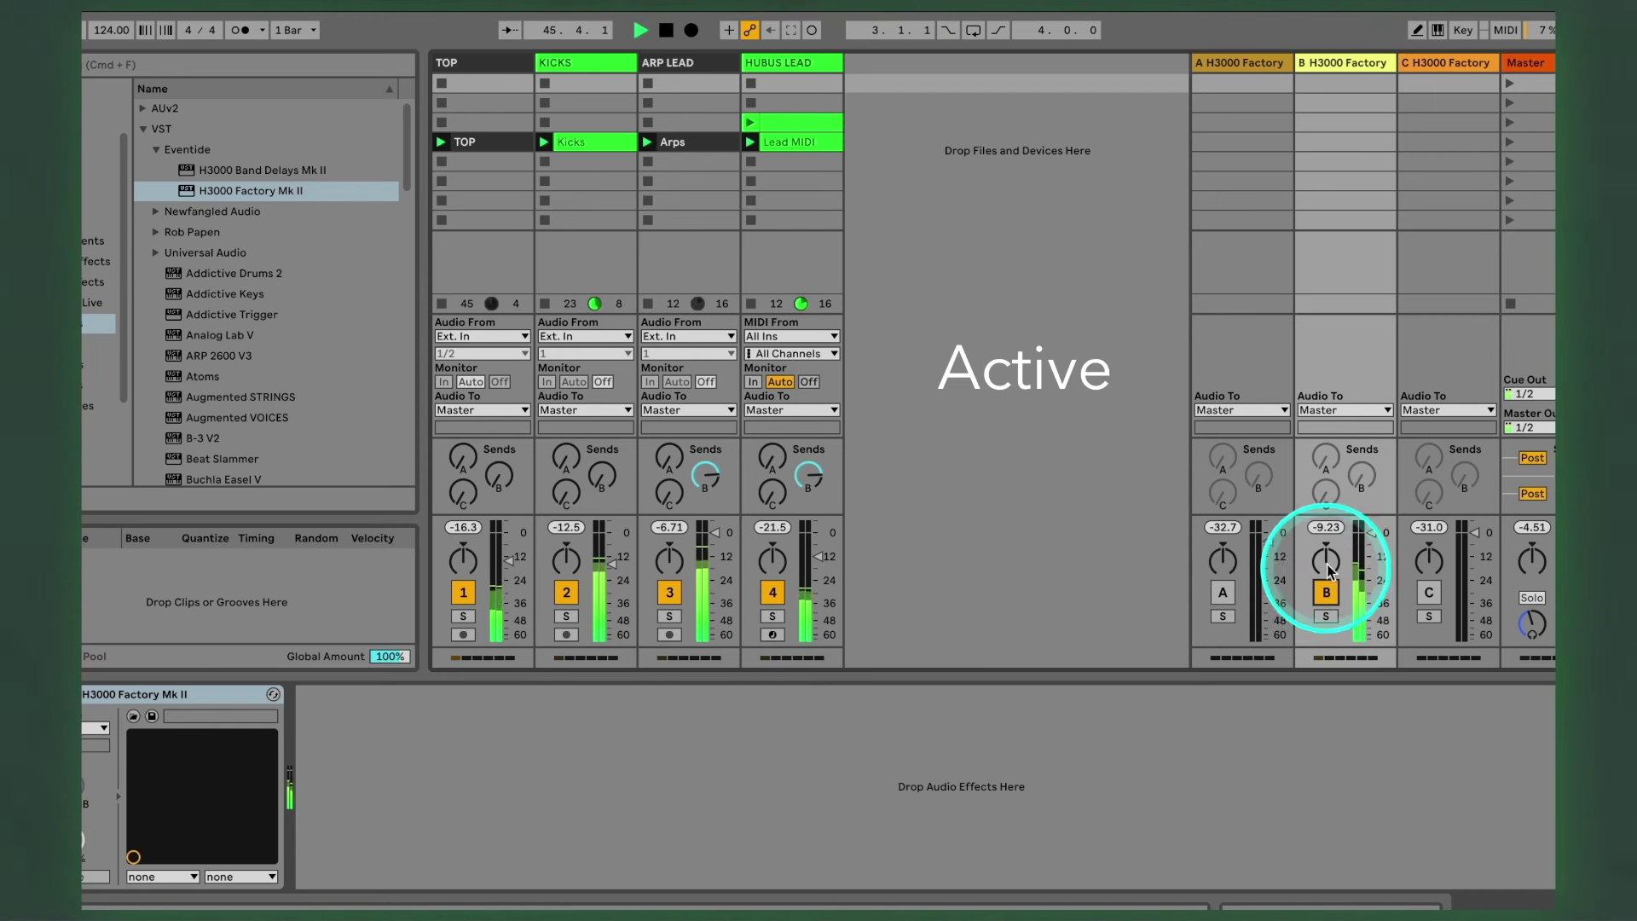
pyautogui.click(1371, 538)
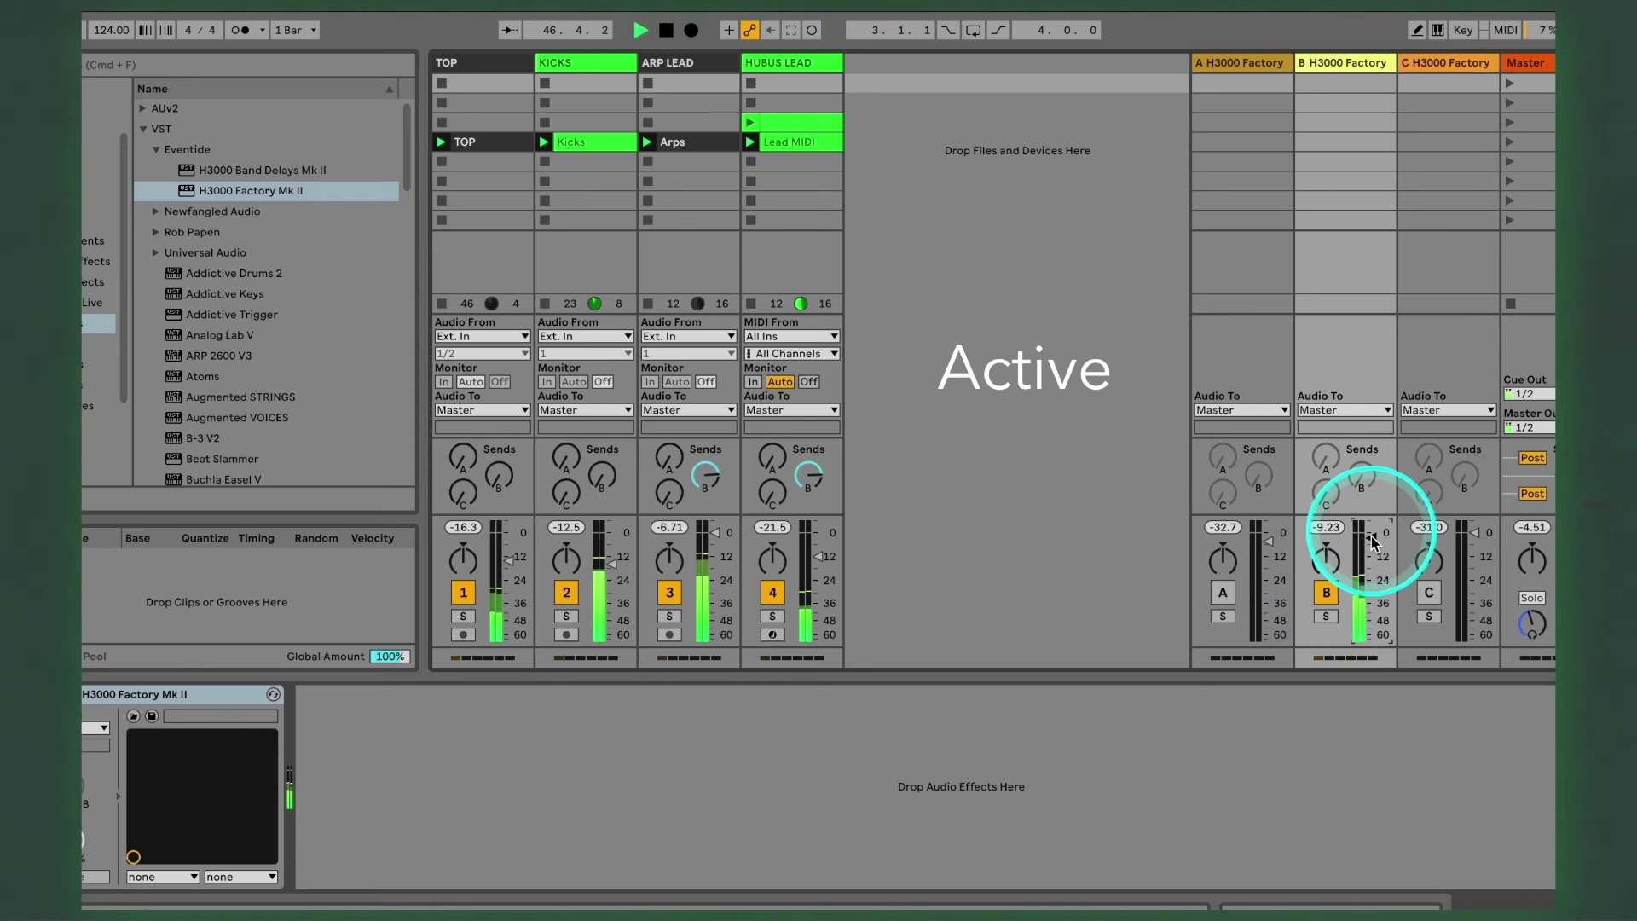
pyautogui.click(1330, 594)
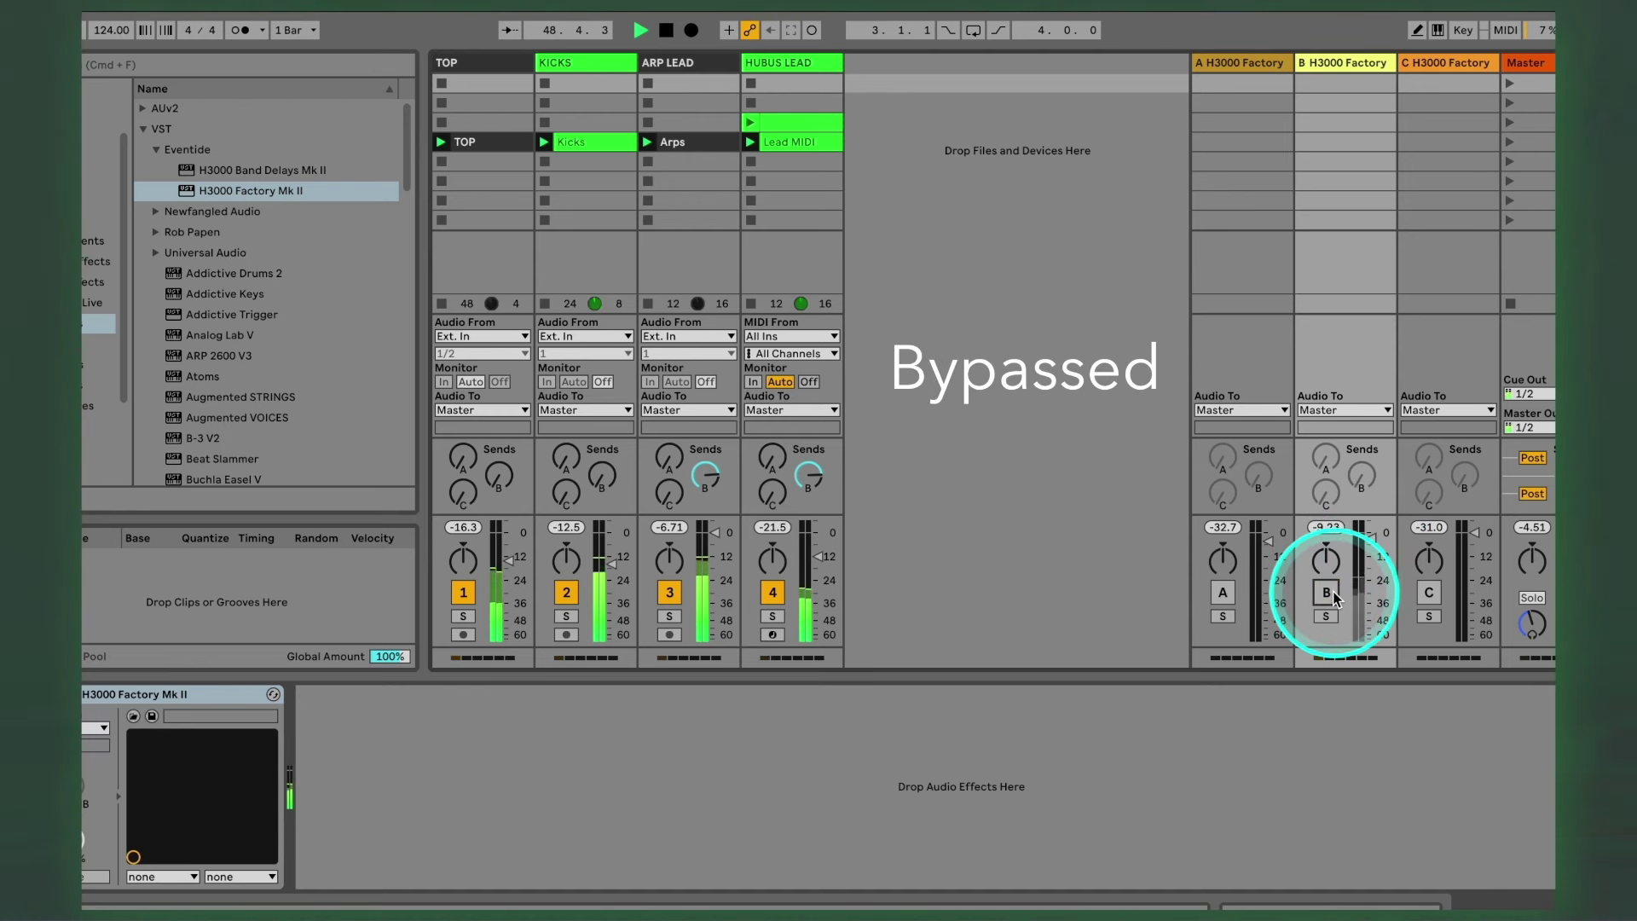
pyautogui.click(1332, 595)
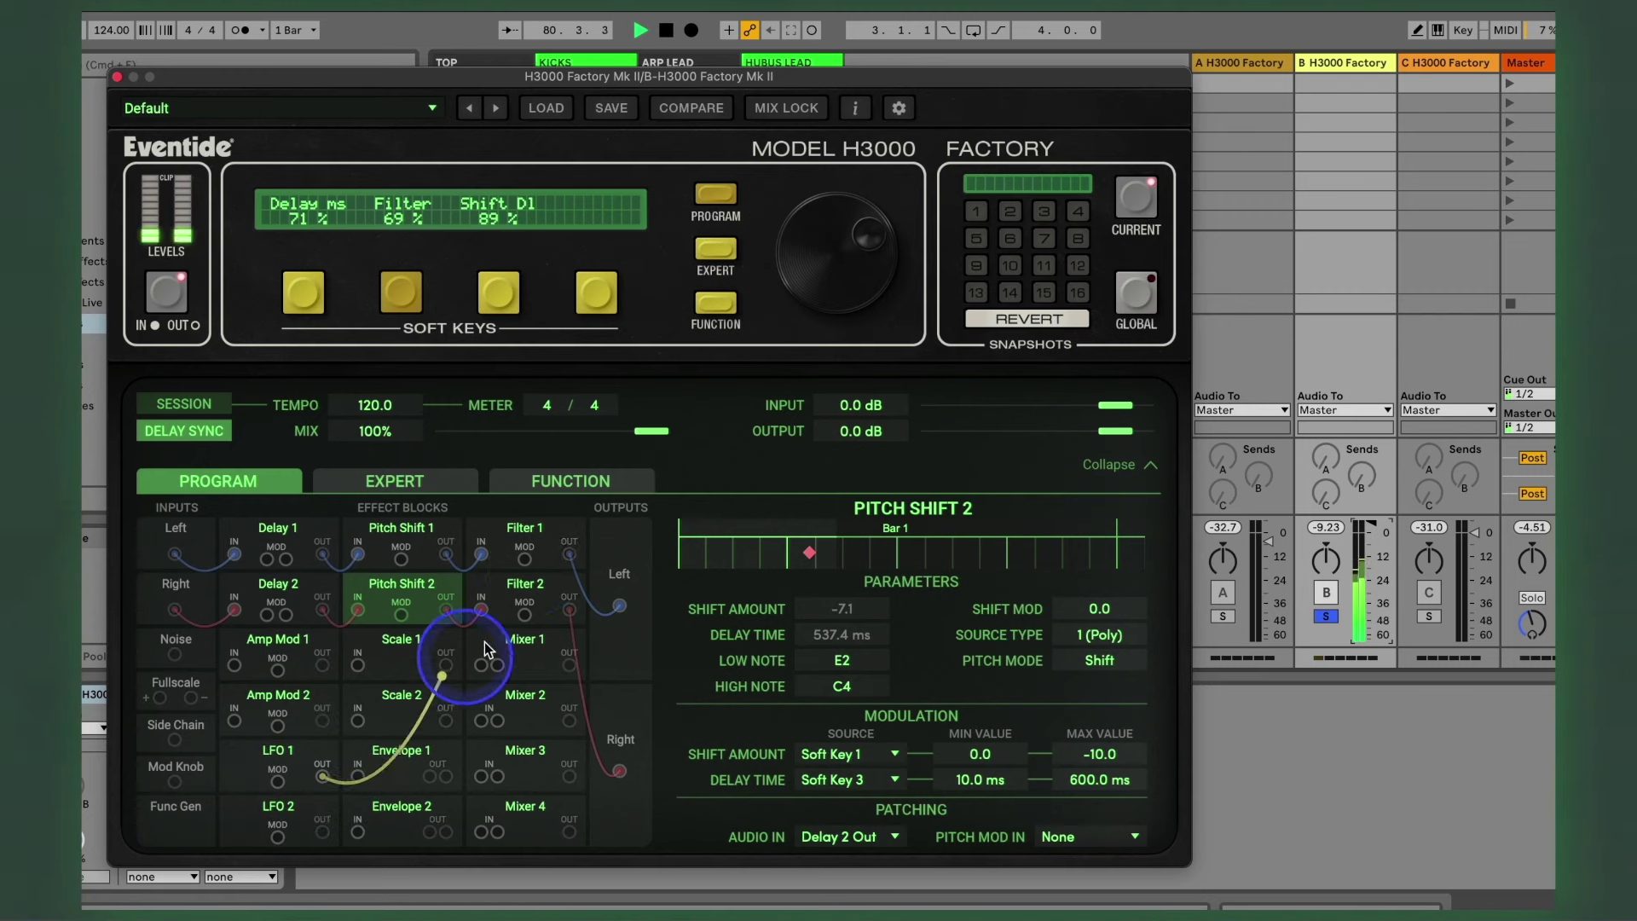
# Step: Patch LFO 1 into the modulation inputs of Filter 1 and Filter 2, with mod amounts of 928.0 Hz and 884.6 Hz
pyautogui.moveTo(457, 658); pyautogui.dragTo(523, 617)
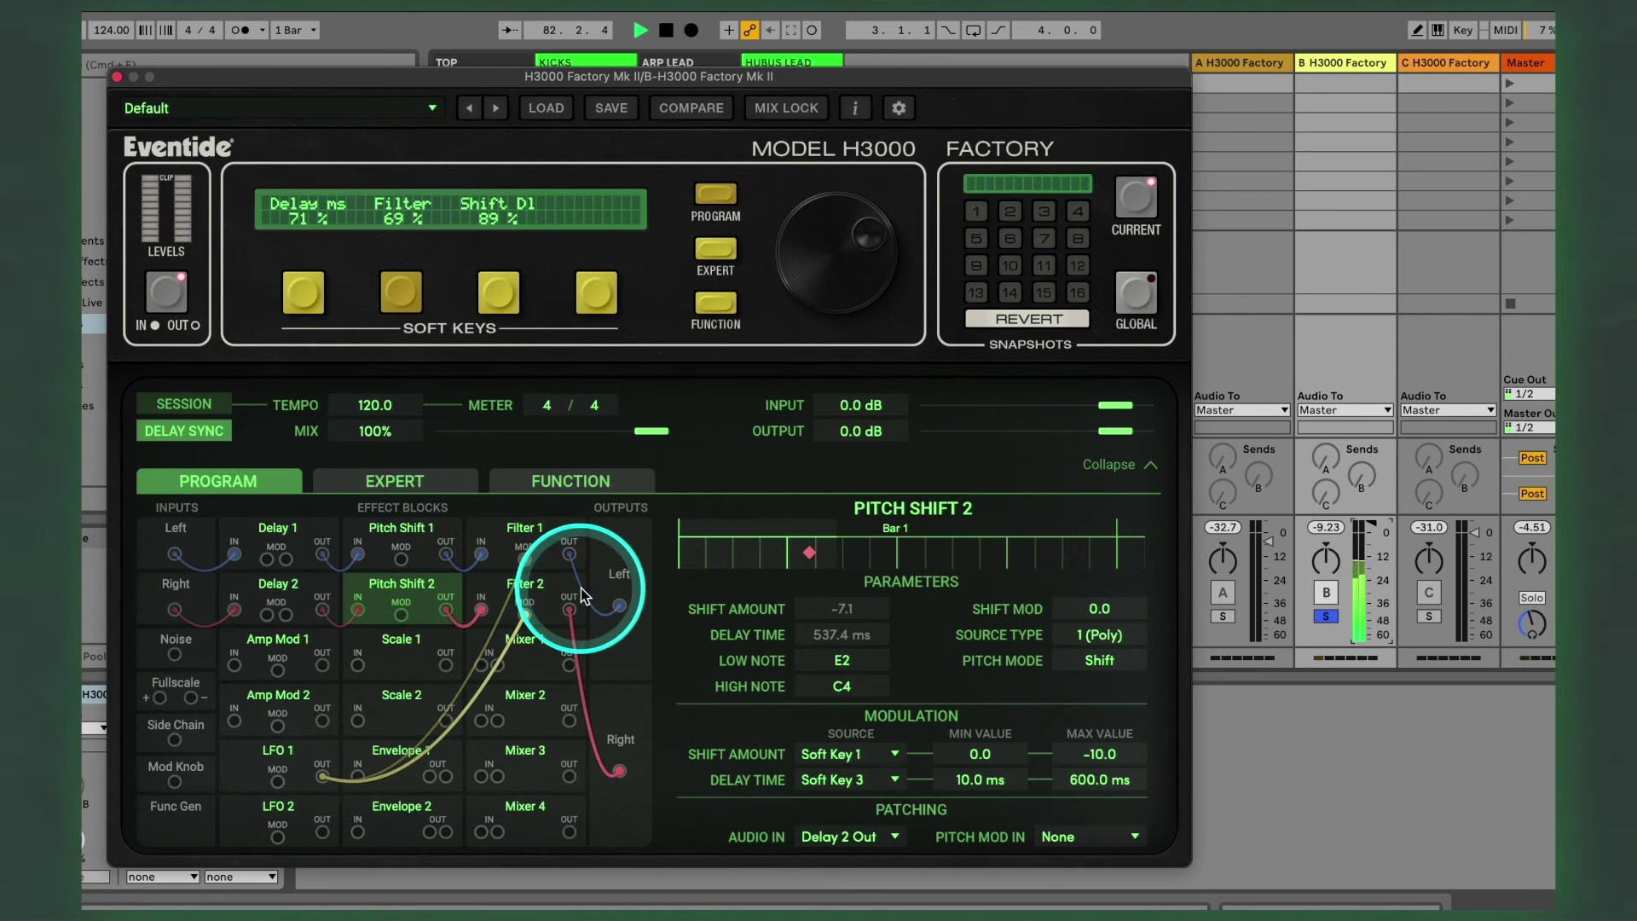
pyautogui.click(498, 530)
pyautogui.click(856, 614)
pyautogui.moveTo(856, 614)
pyautogui.mouseDown()
pyautogui.moveTo(856, 491)
pyautogui.moveTo(893, 372)
pyautogui.moveTo(853, 582)
pyautogui.mouseUp()
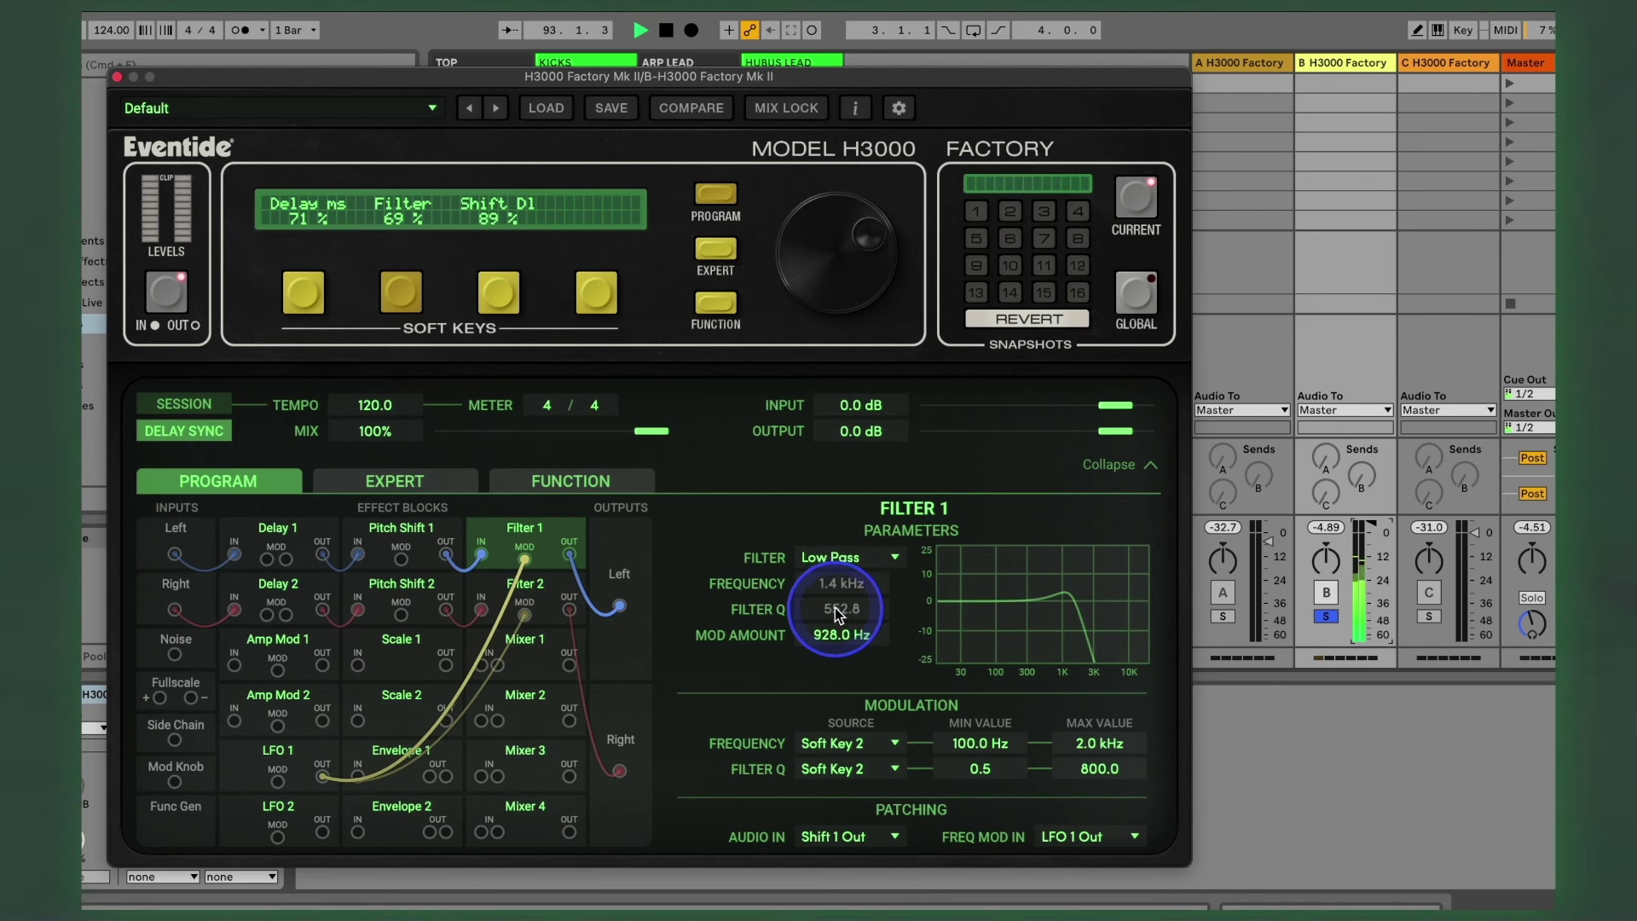
pyautogui.click(524, 589)
# Step: Set LFO 1's frequency to 7.62 b and its threshold to 0.0 dB
pyautogui.click(339, 738)
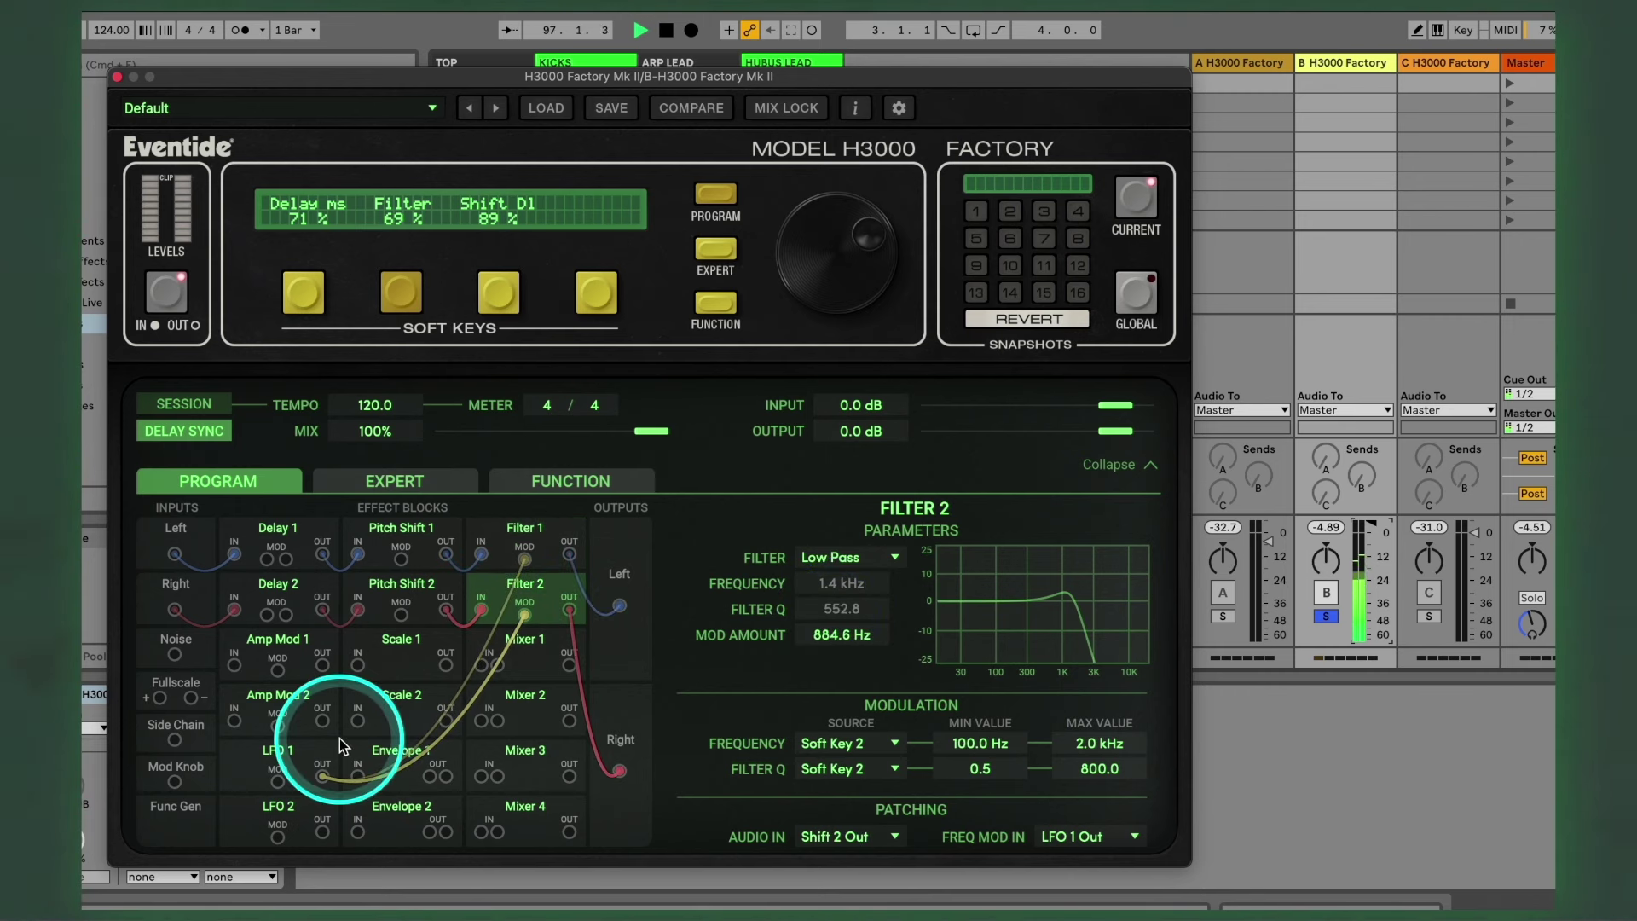
pyautogui.click(278, 749)
pyautogui.moveTo(790, 580); pyautogui.dragTo(835, 592)
pyautogui.moveTo(842, 636); pyautogui.dragTo(840, 585)
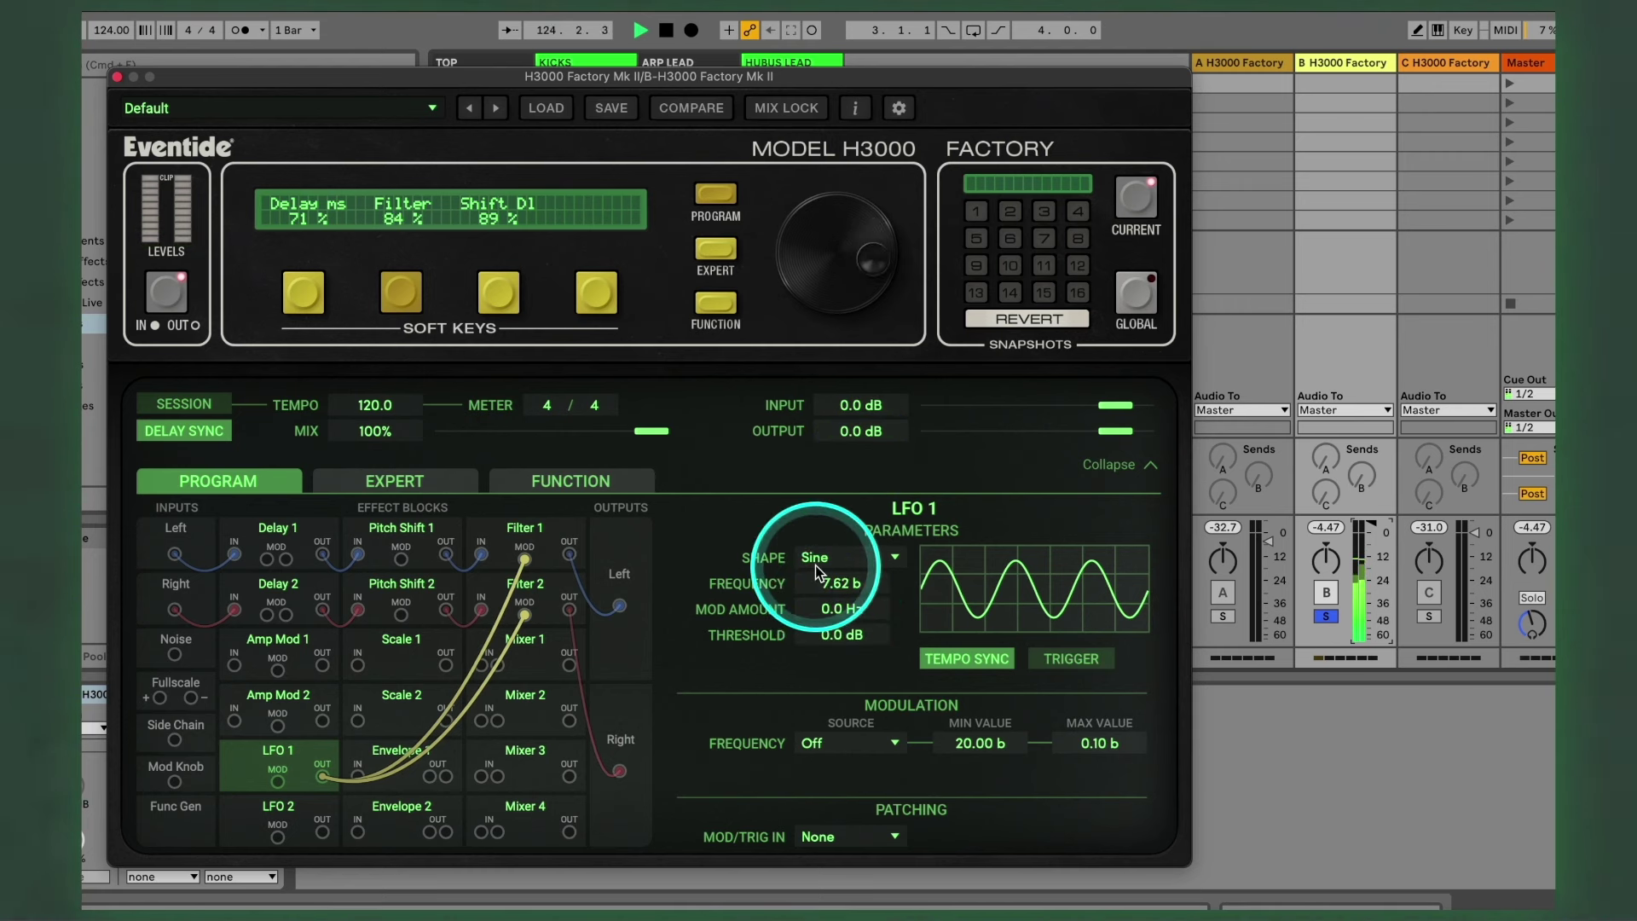
# Step: Turn off the solo on return B and compare the parameters of the Filter 1 and Filter 2 blocks during playback
pyautogui.click(1325, 615)
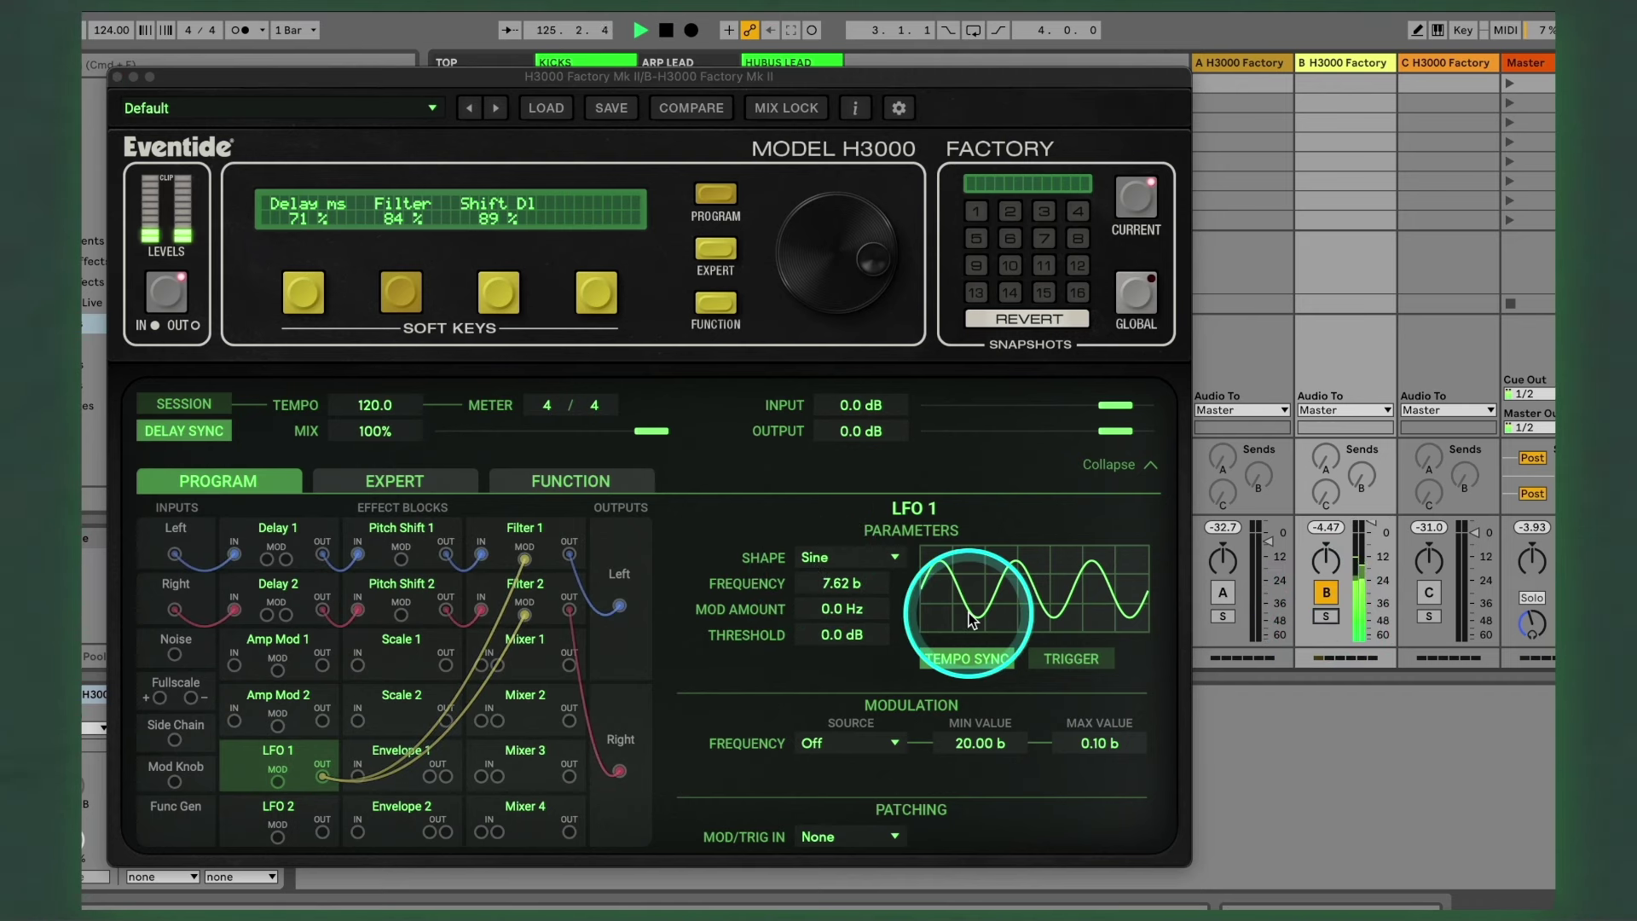
pyautogui.click(535, 542)
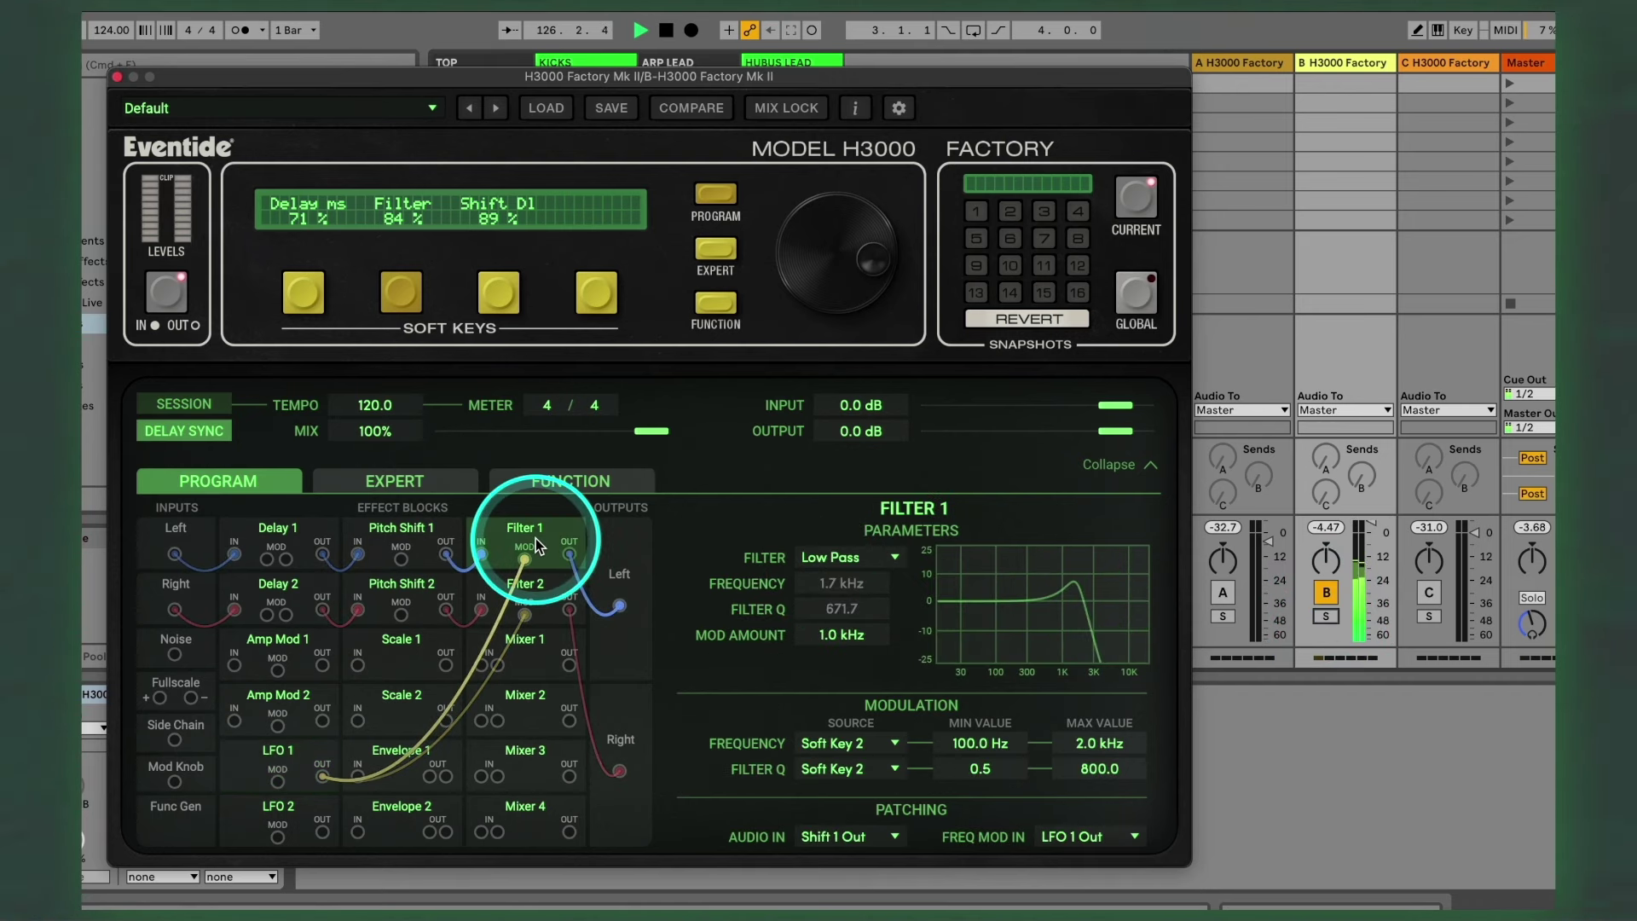
pyautogui.click(530, 590)
pyautogui.click(549, 551)
pyautogui.click(549, 582)
pyautogui.click(530, 597)
pyautogui.click(550, 548)
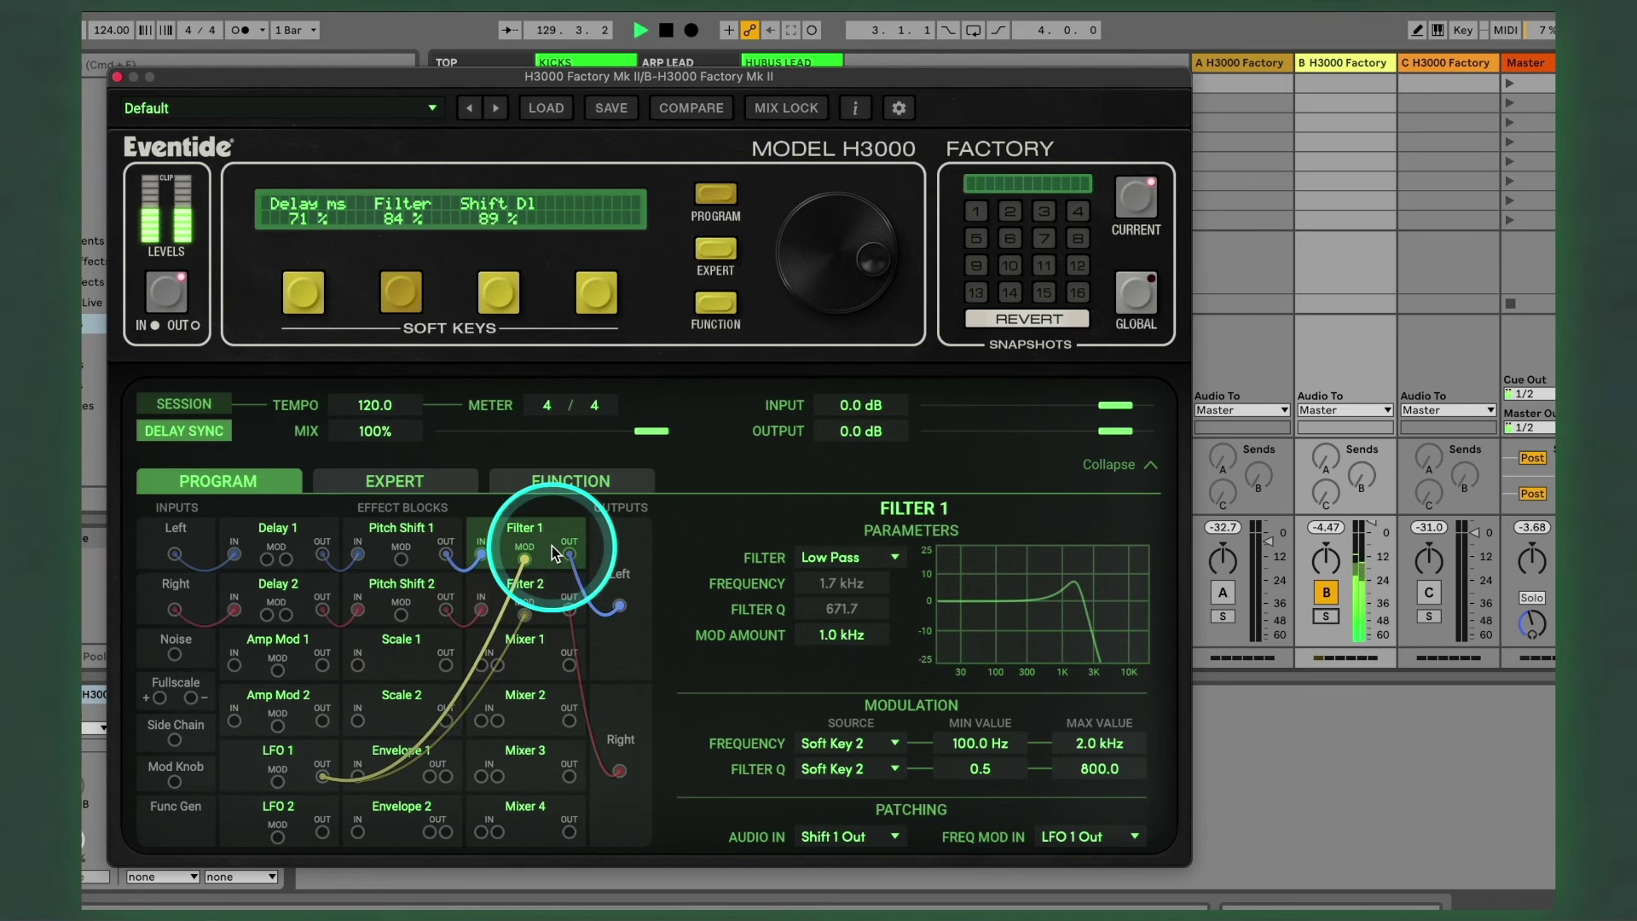
pyautogui.click(1369, 525)
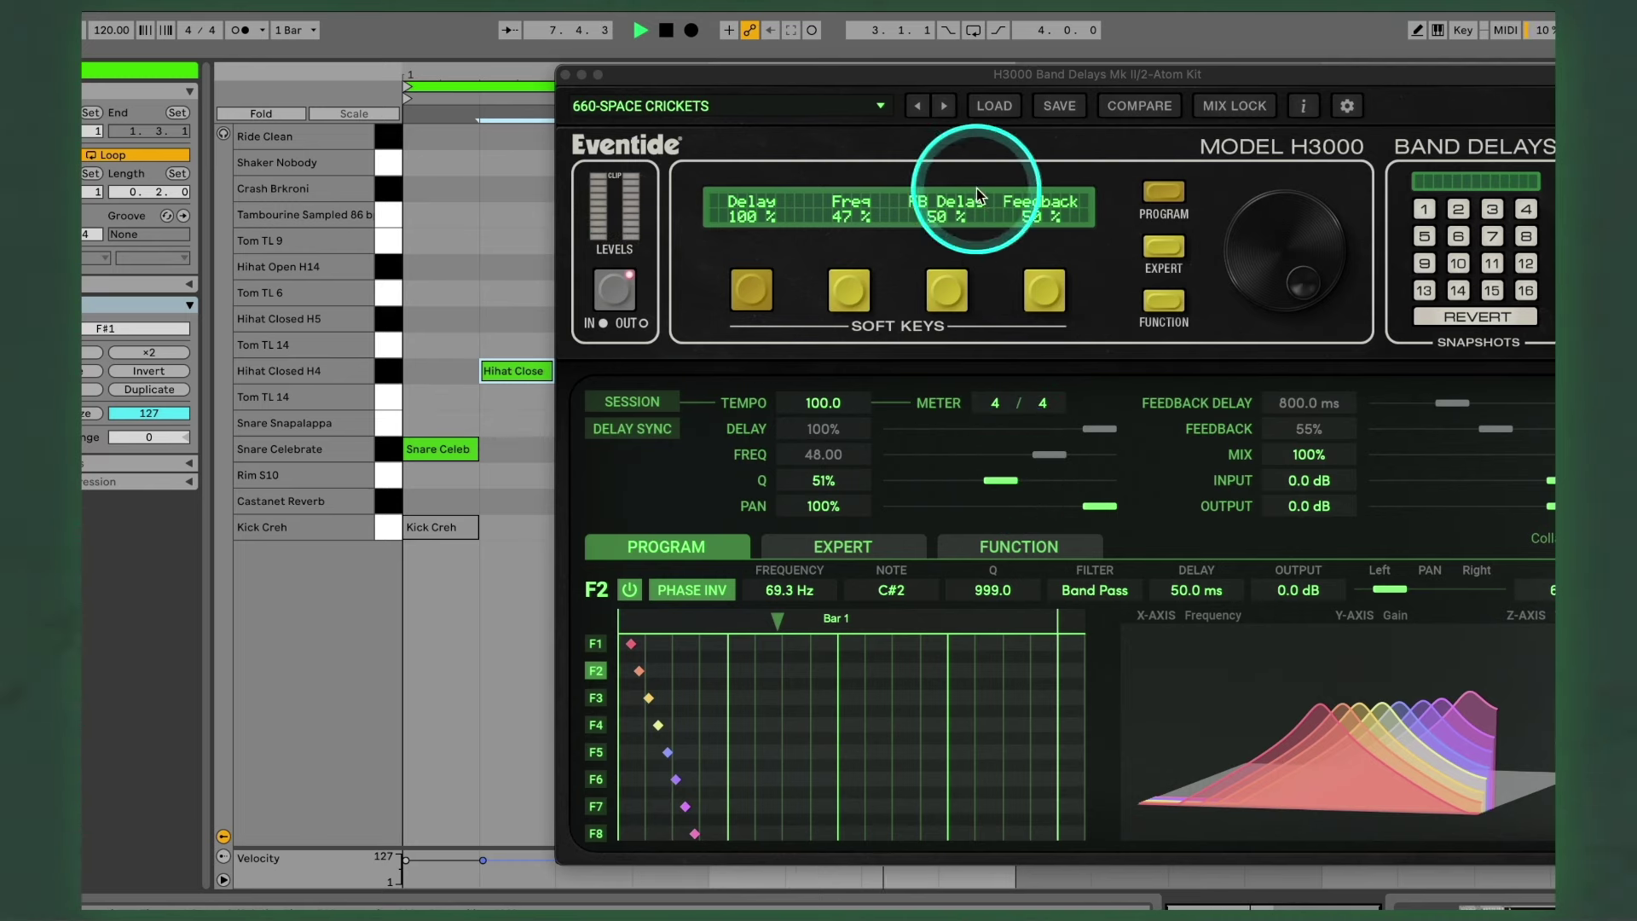
# Step: Load the 663-SWEEP DOWN preset in Band Delays and uncover the clip's note grid to add a Kick Creh note at 1.2
pyautogui.click(942, 108)
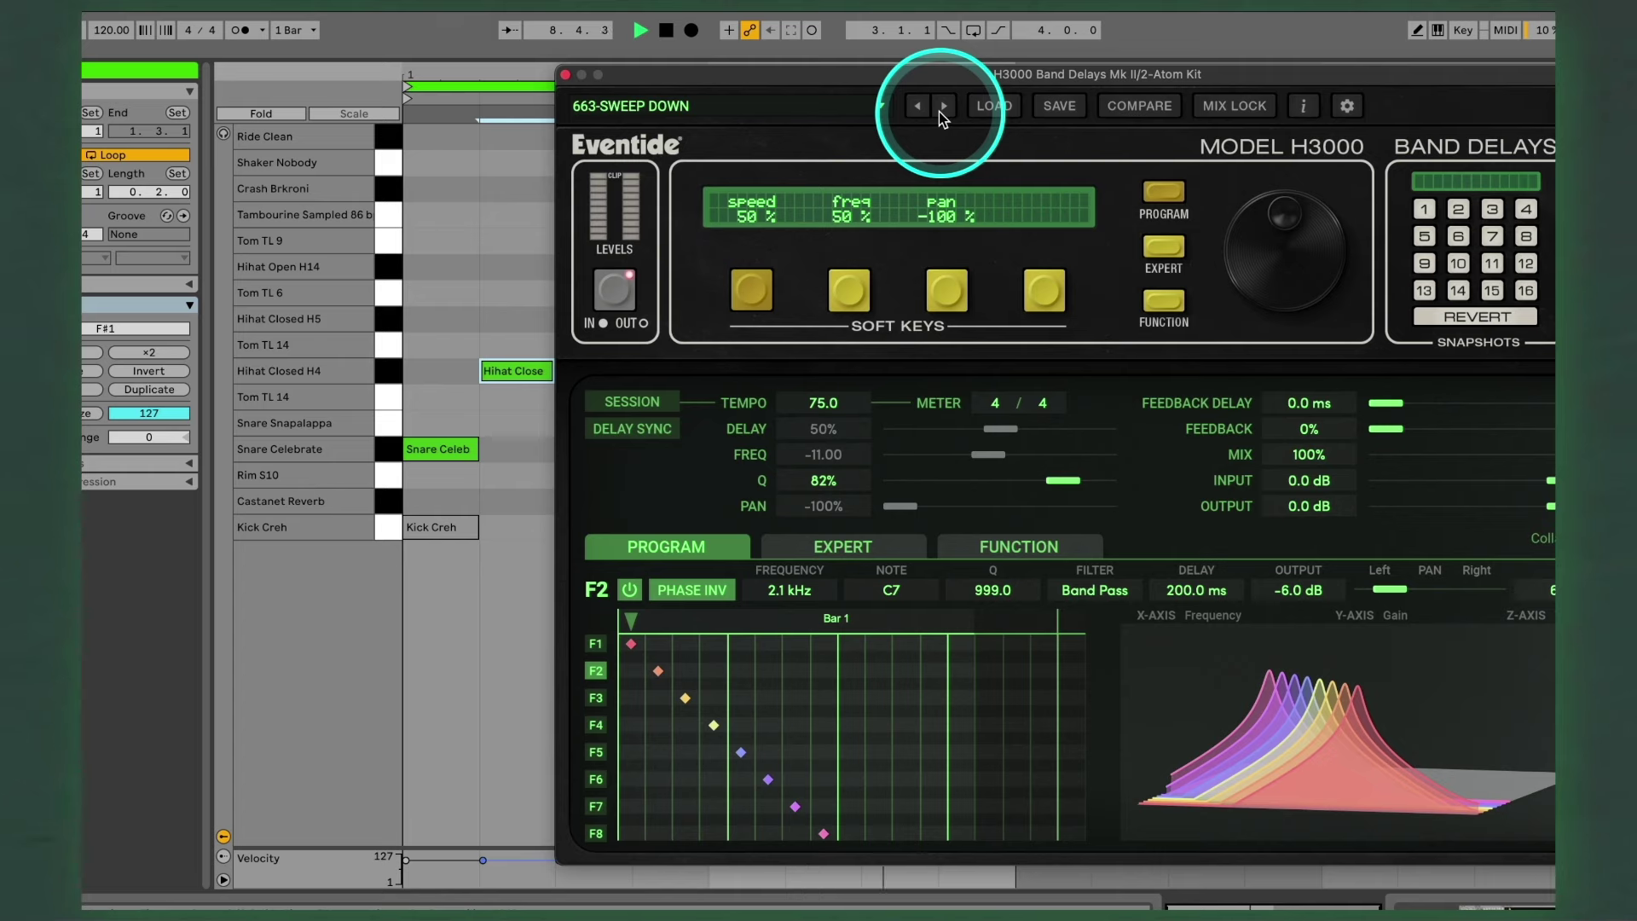
pyautogui.moveTo(846, 75); pyautogui.dragTo(1145, 79)
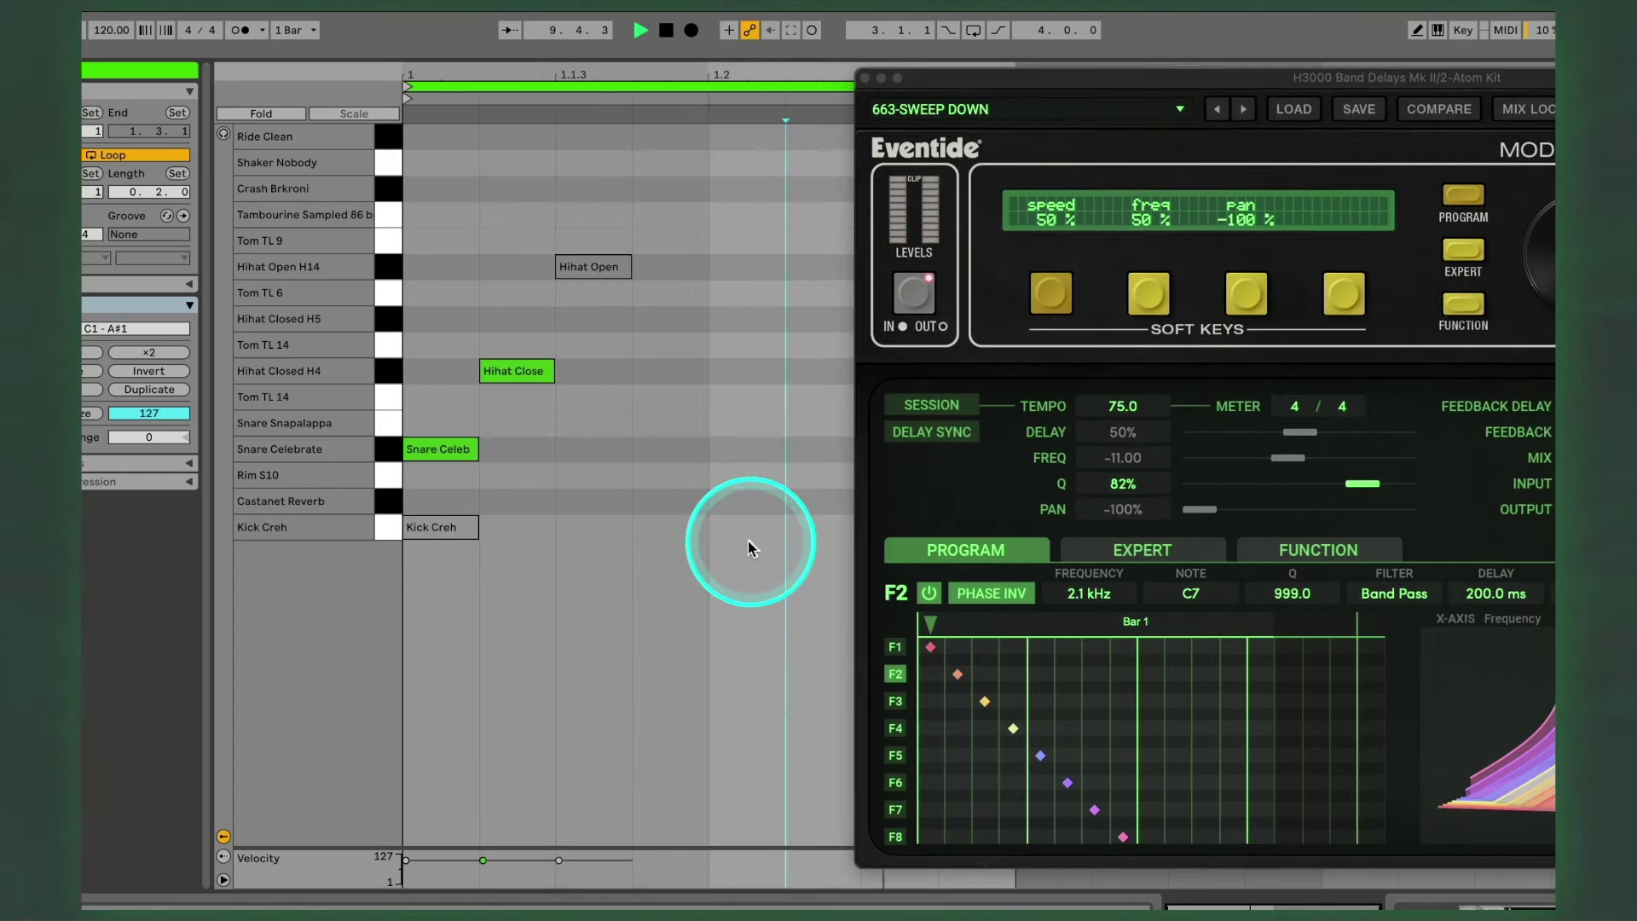
pyautogui.doubleClick(748, 537)
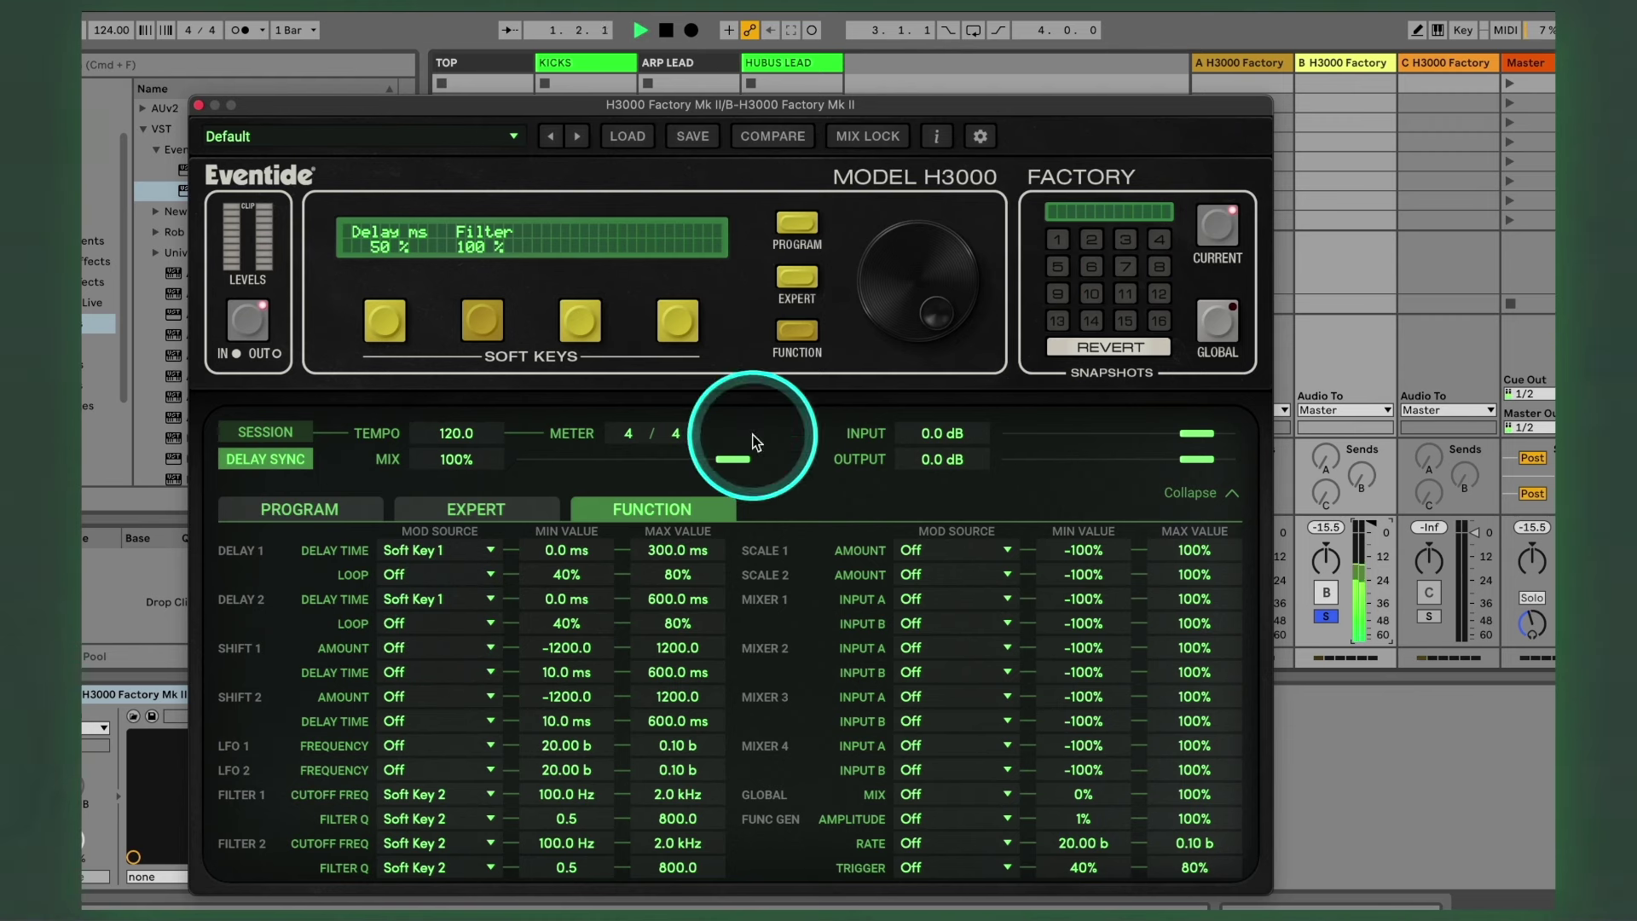
# Step: Set the Filter soft key of the H3000 Factory on return B to 18 % and open the Expert page
pyautogui.click(488, 326)
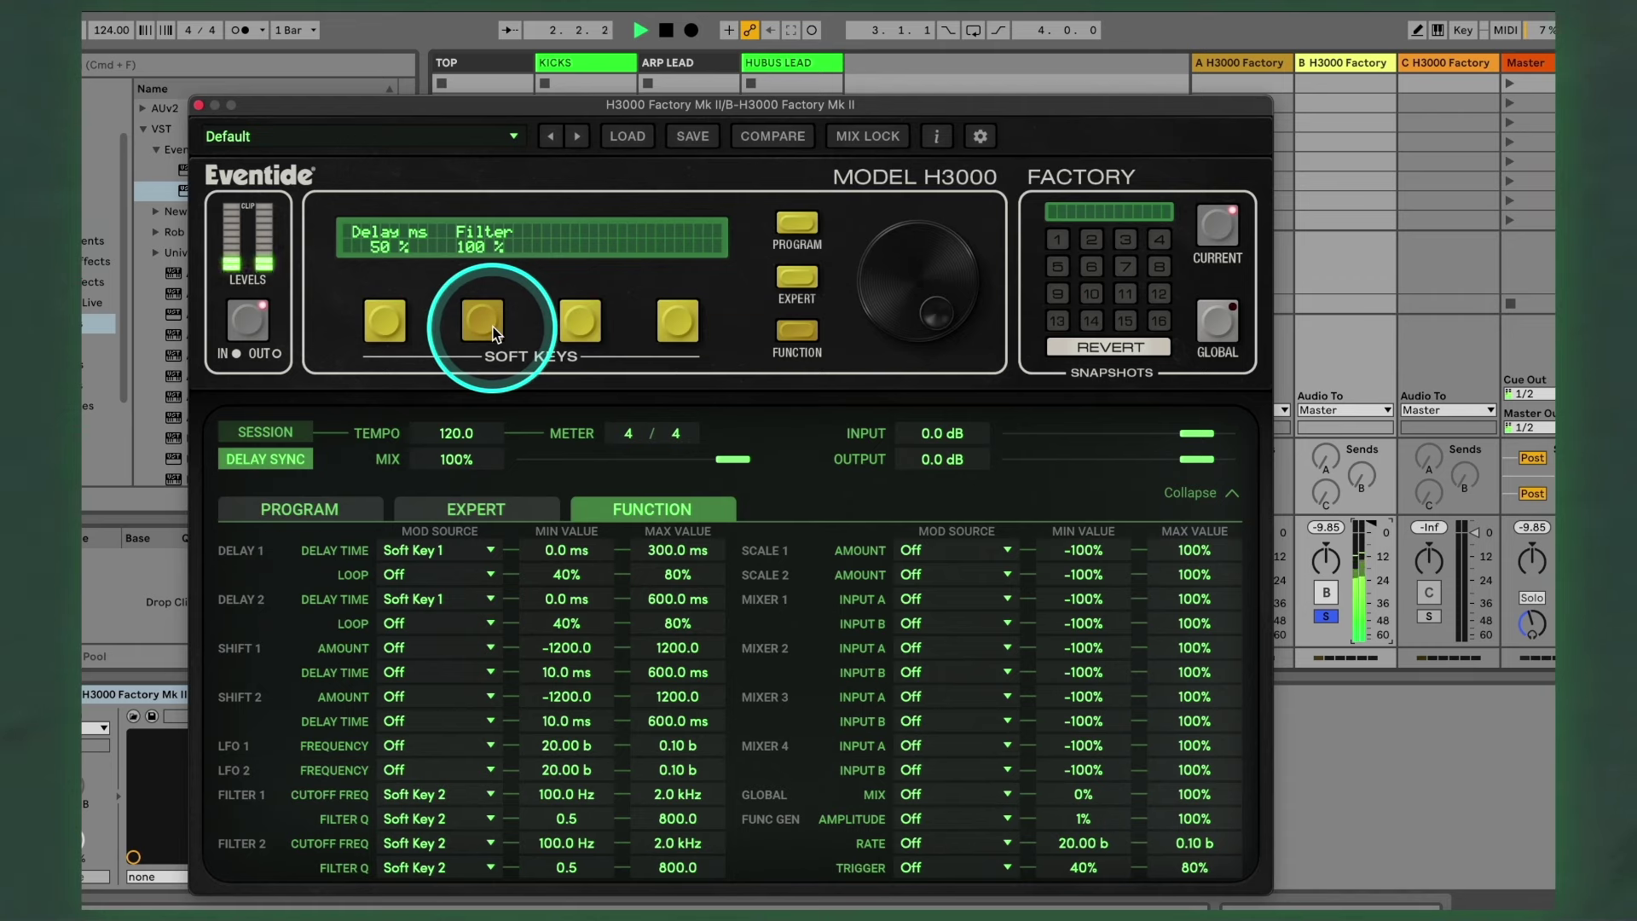
pyautogui.click(898, 276)
pyautogui.moveTo(898, 276); pyautogui.dragTo(882, 565)
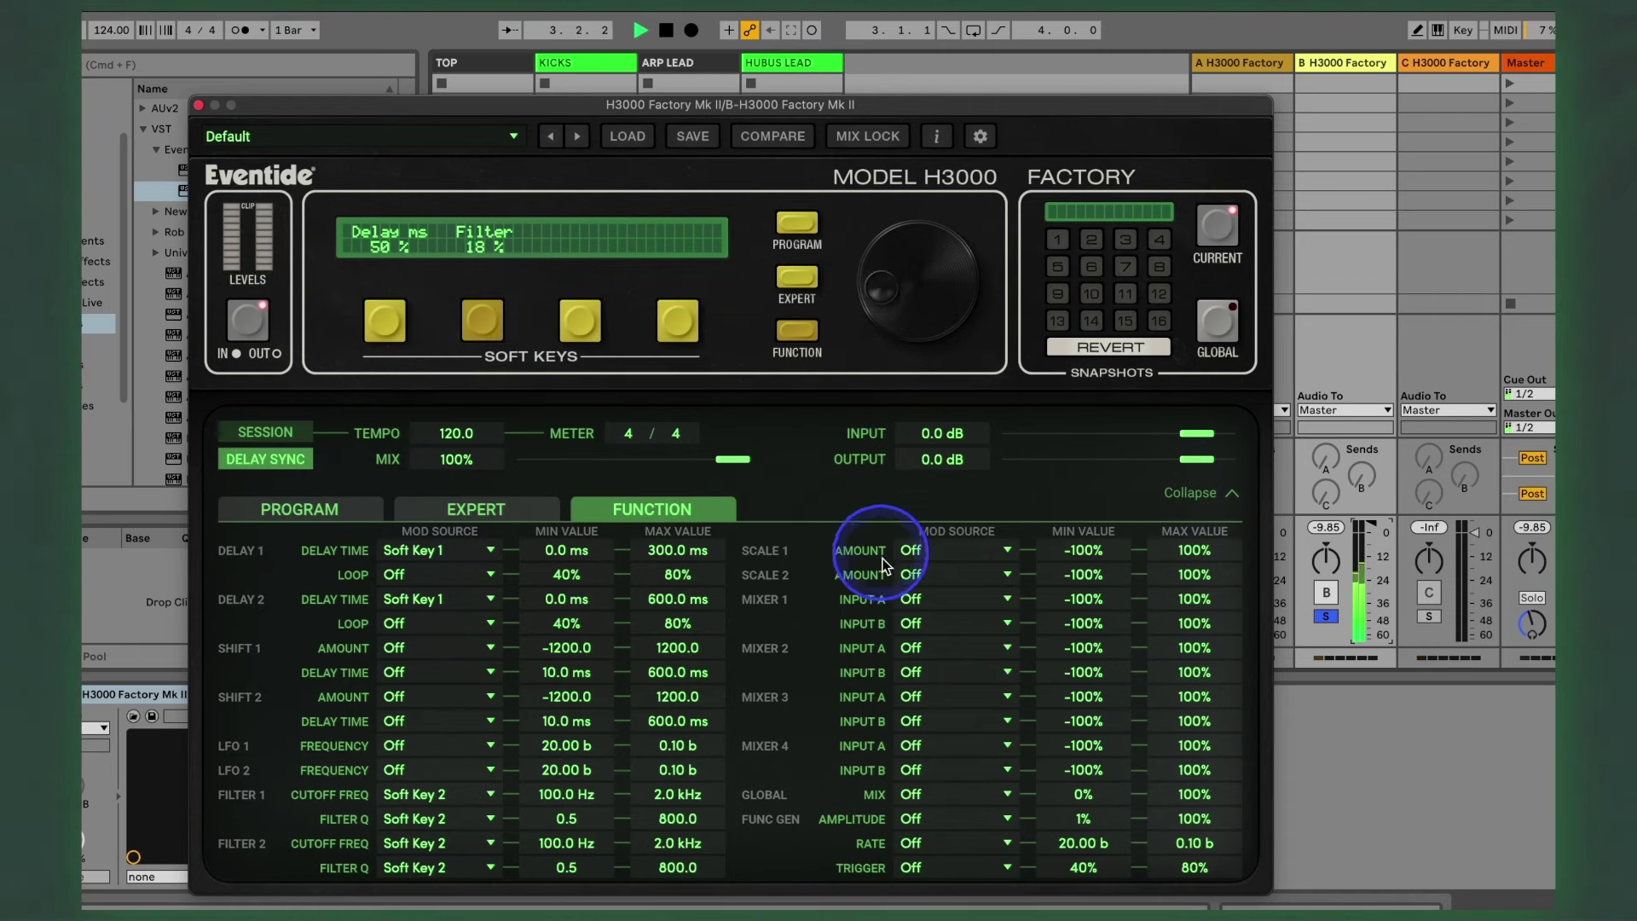
pyautogui.click(470, 510)
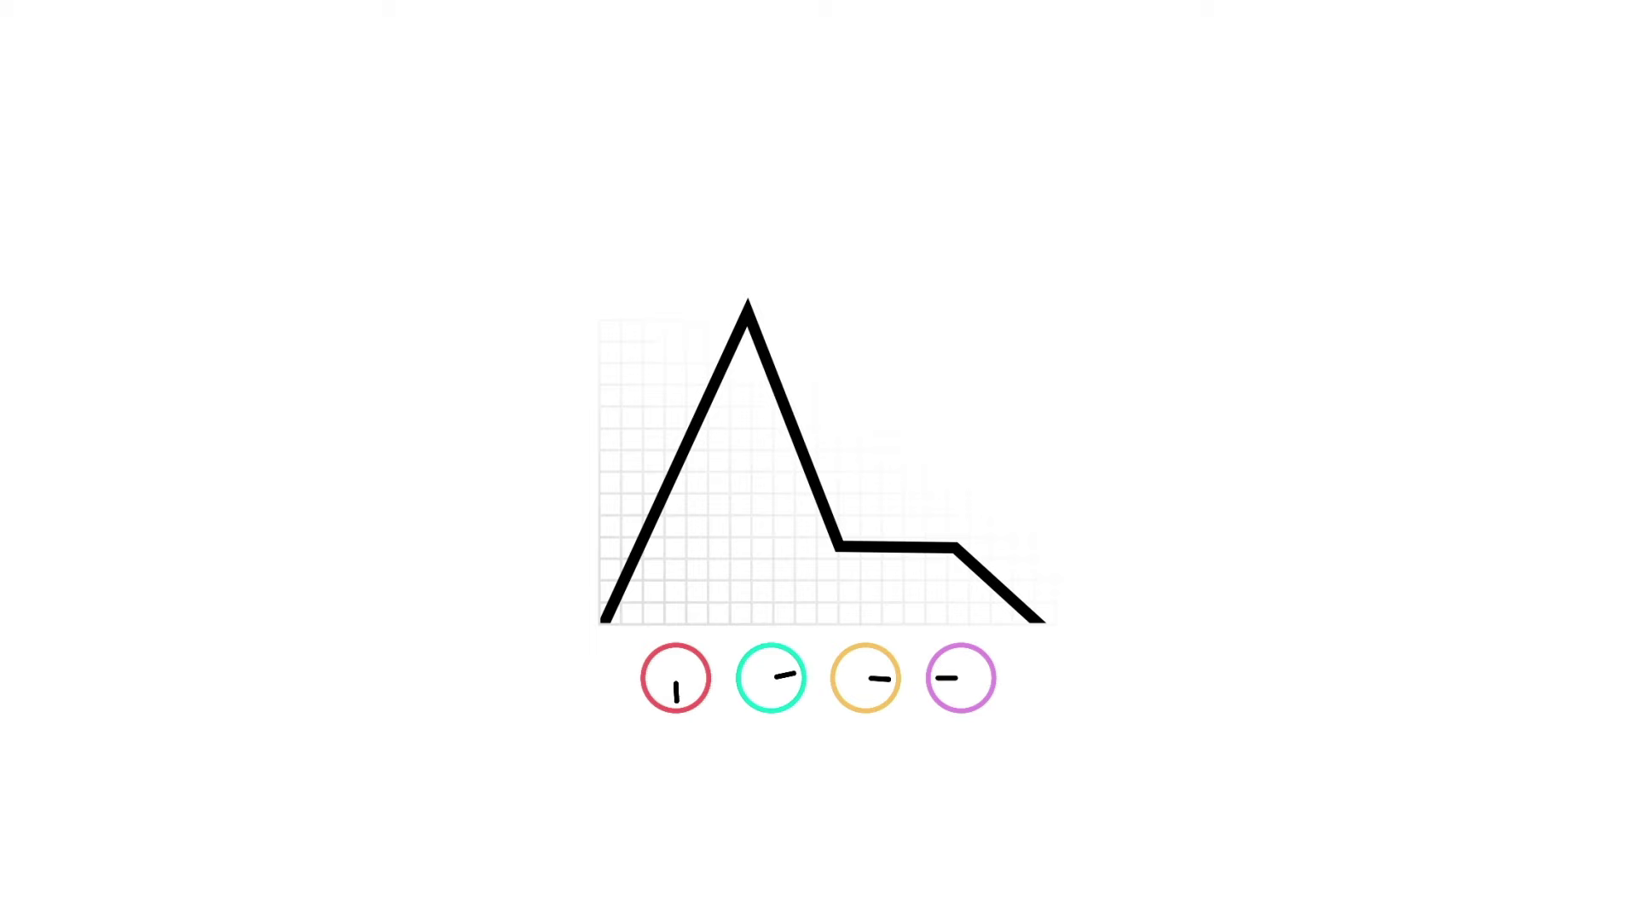